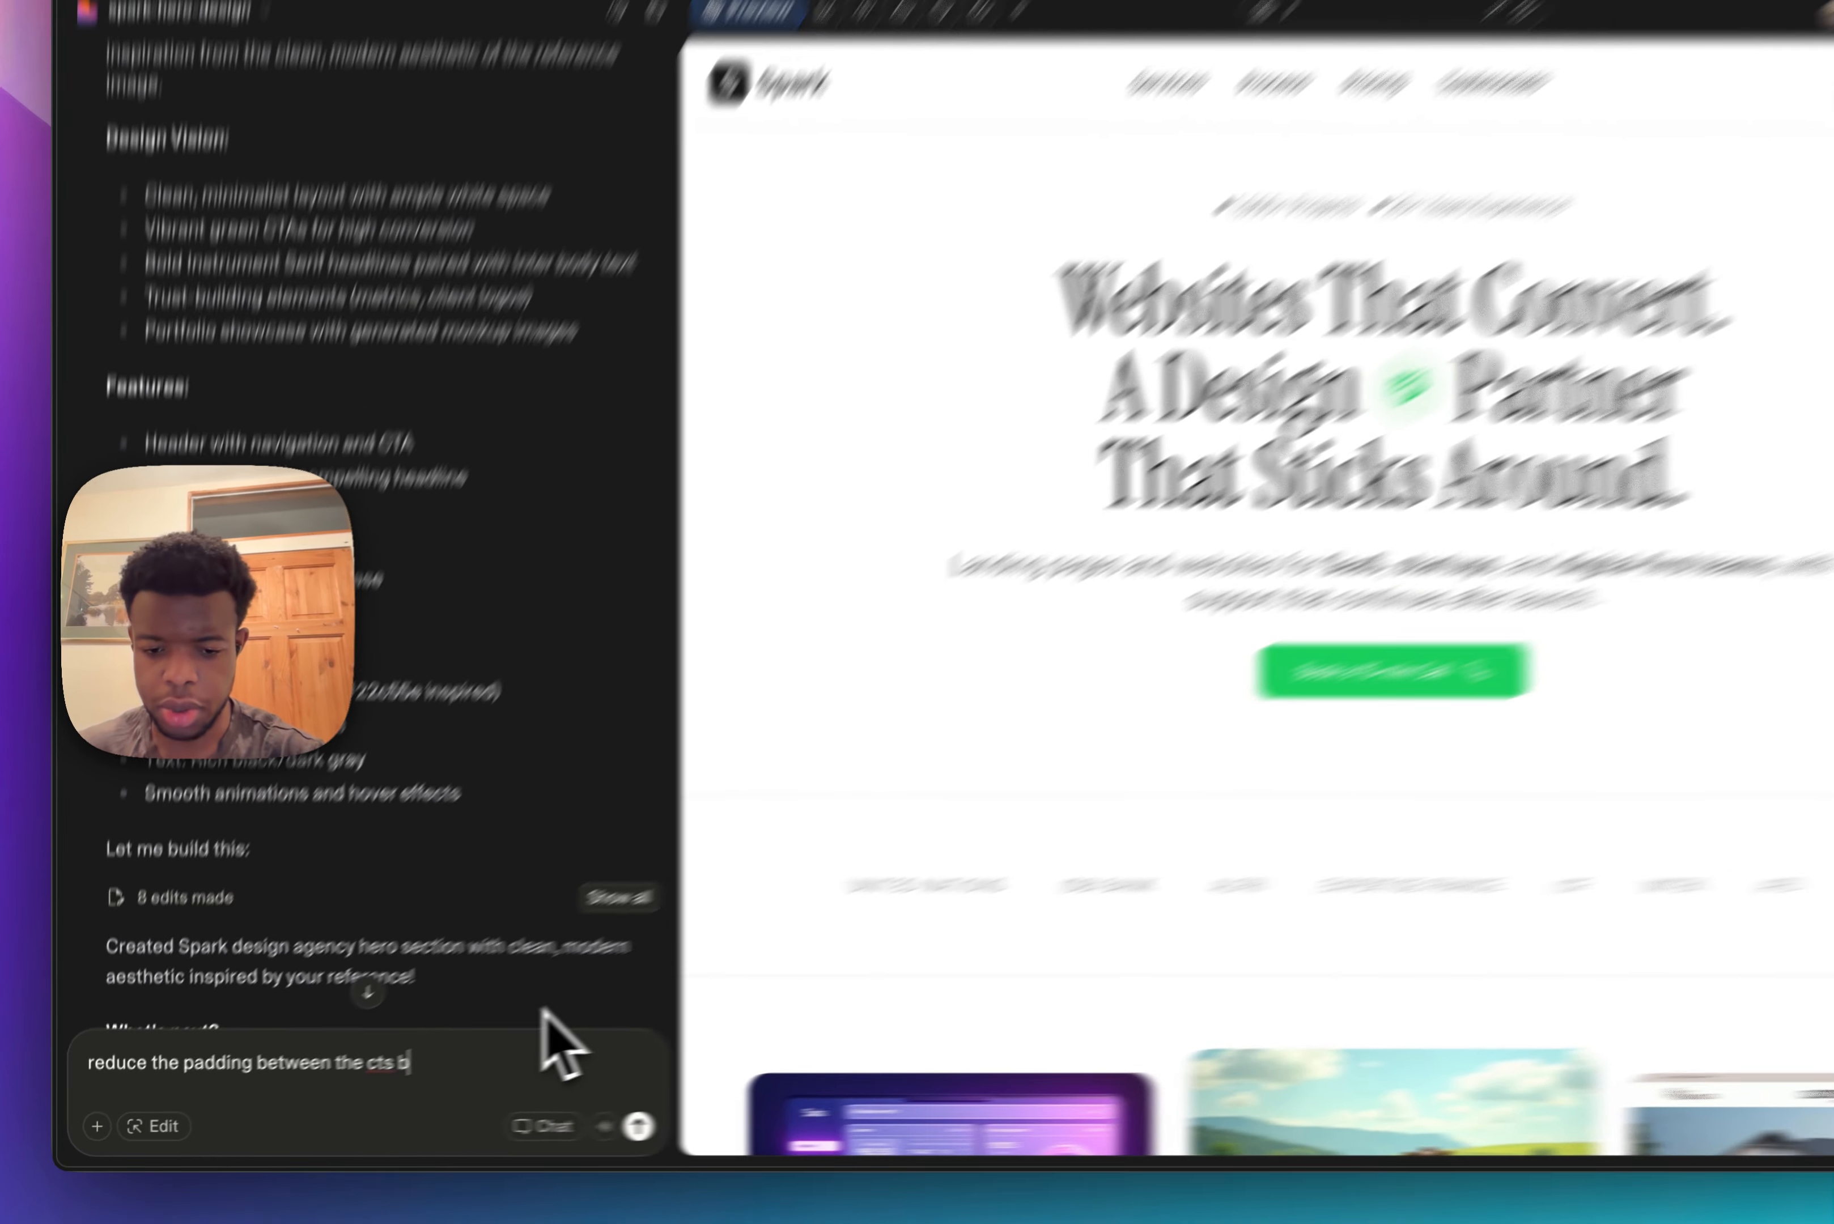
Step: Complete the follow-up prompt to read "reduce the padding between the cts button and logos and between the logos and the images of work."
{"action": "type", "text": "ogo"}
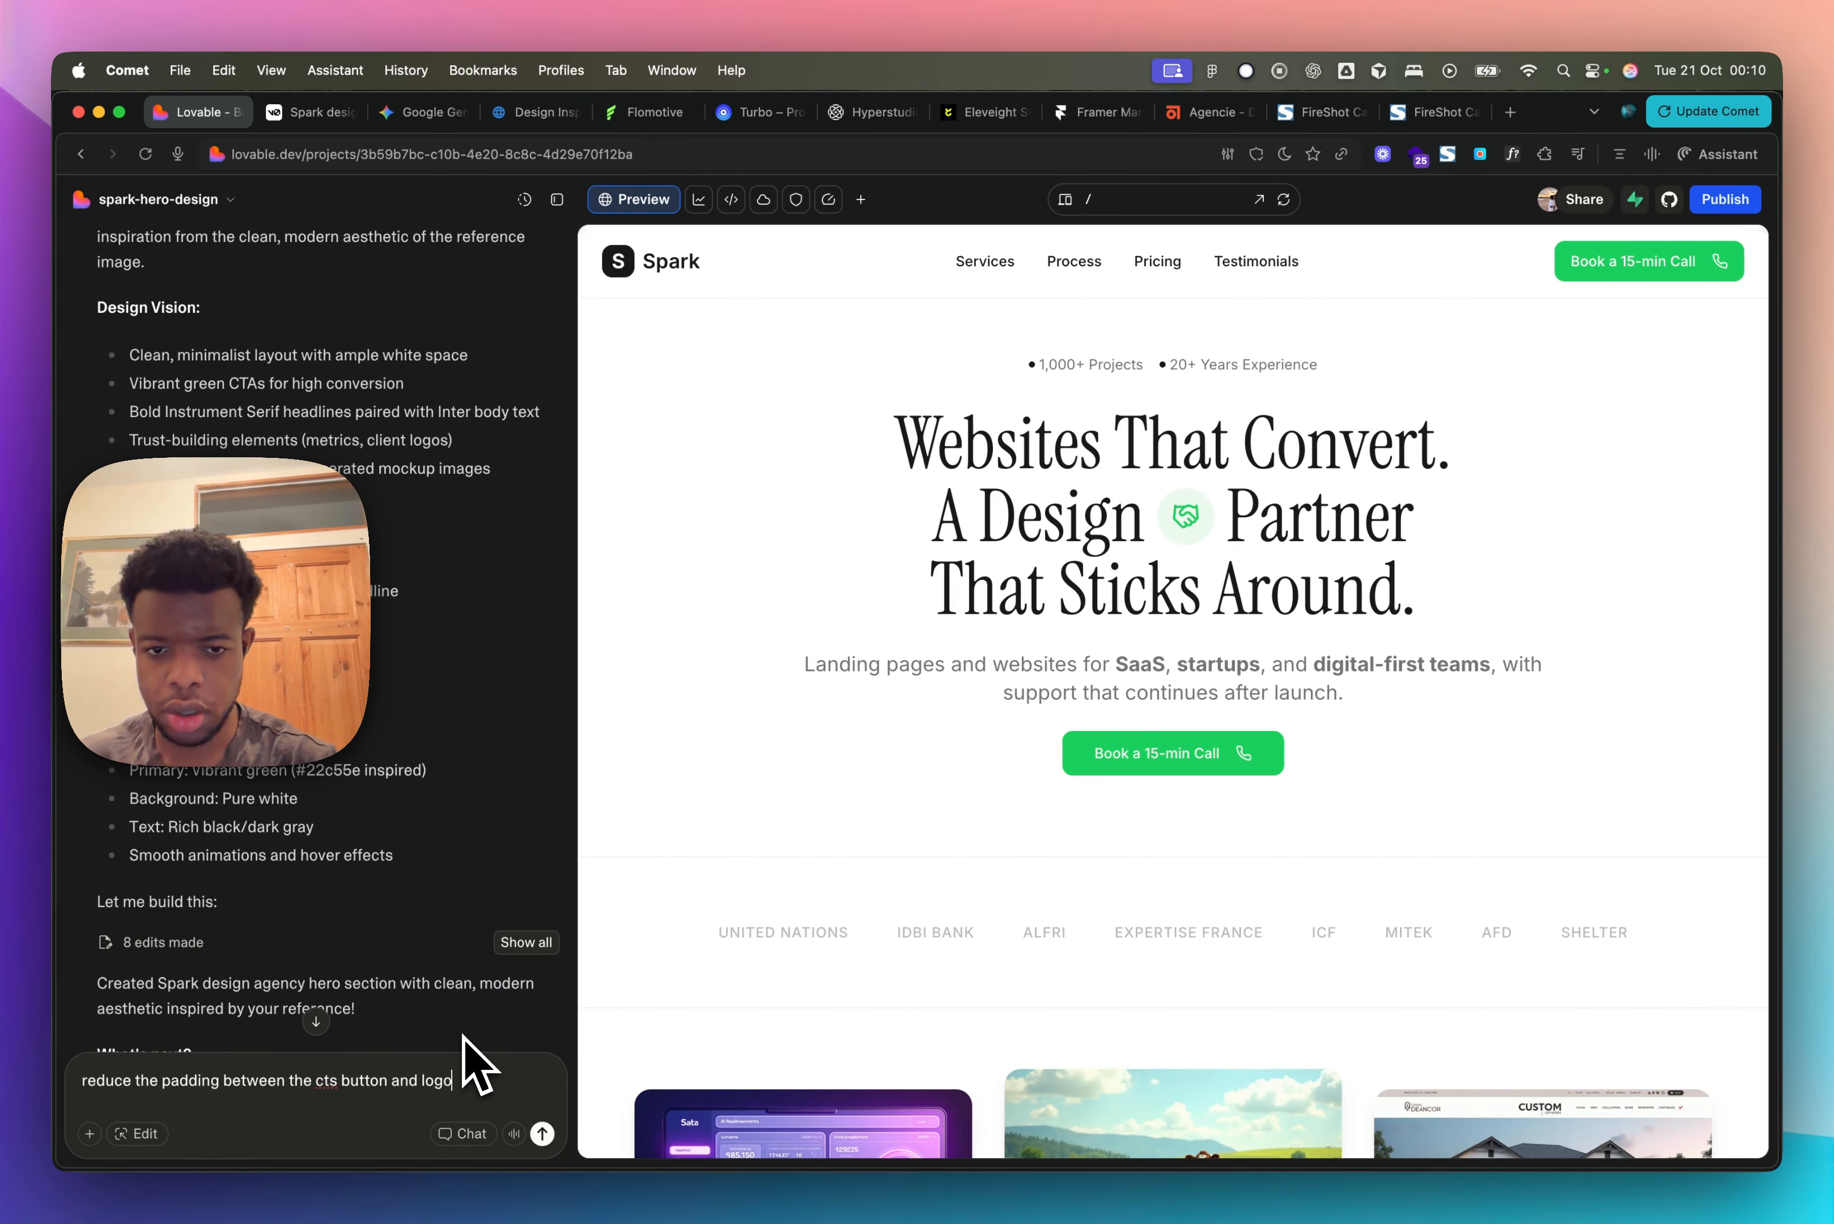
{"action": "type", "text": "s below"}
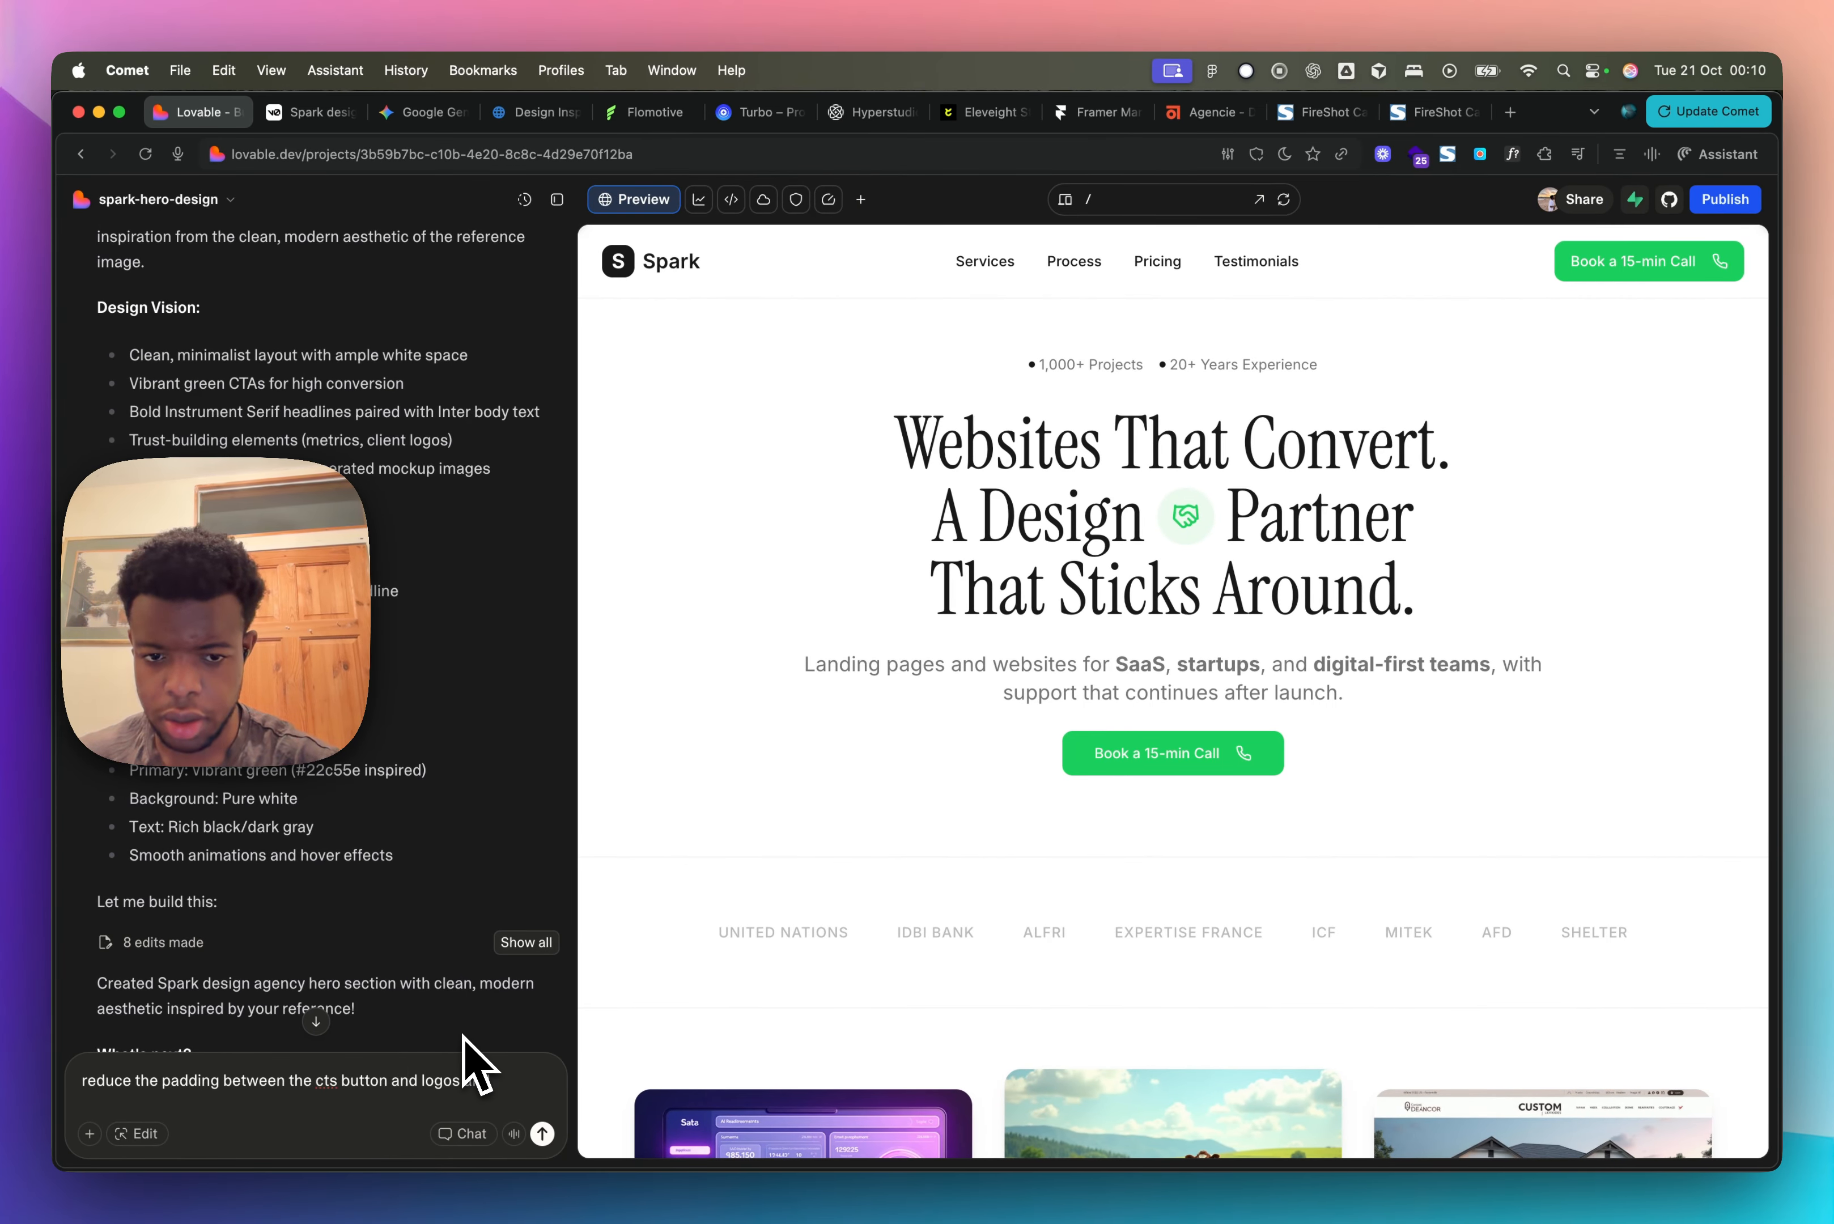
{"action": "key", "text": "BackSpace"}
{"action": "key", "text": "BackSpace"}
{"action": "key", "text": "BackSpace"}
{"action": "key", "text": "BackSpace"}
{"action": "key", "text": "BackSpace"}
{"action": "type", "text": "and between the logos and the images of work."}
Step: Start a new paragraph in the prompt saying "the work images should be scaled up and be an aspect ration of 4:3"
{"action": "key", "text": "shift+Return"}
{"action": "key", "text": "shift+Return"}
{"action": "type", "text": "the work images should be "}
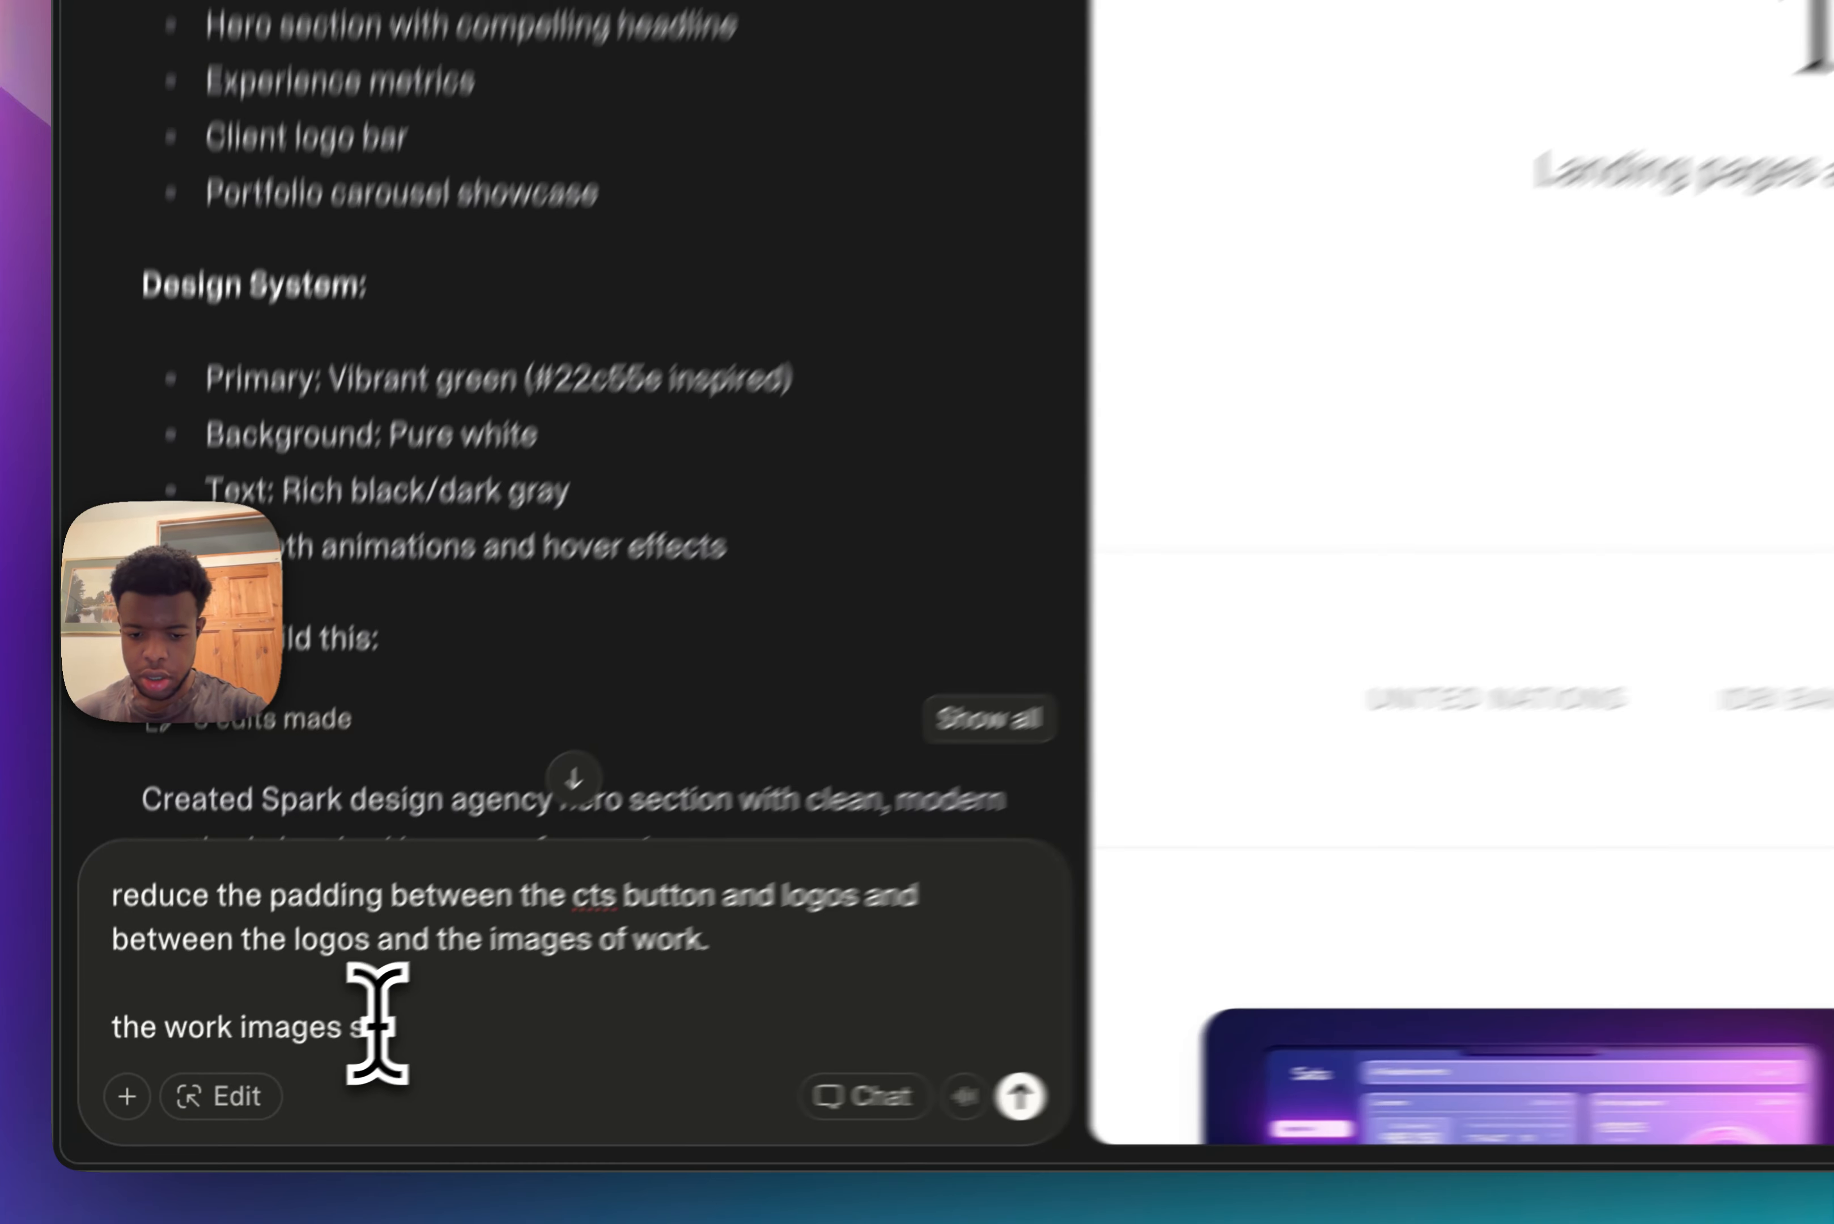
{"action": "type", "text": "scaled "}
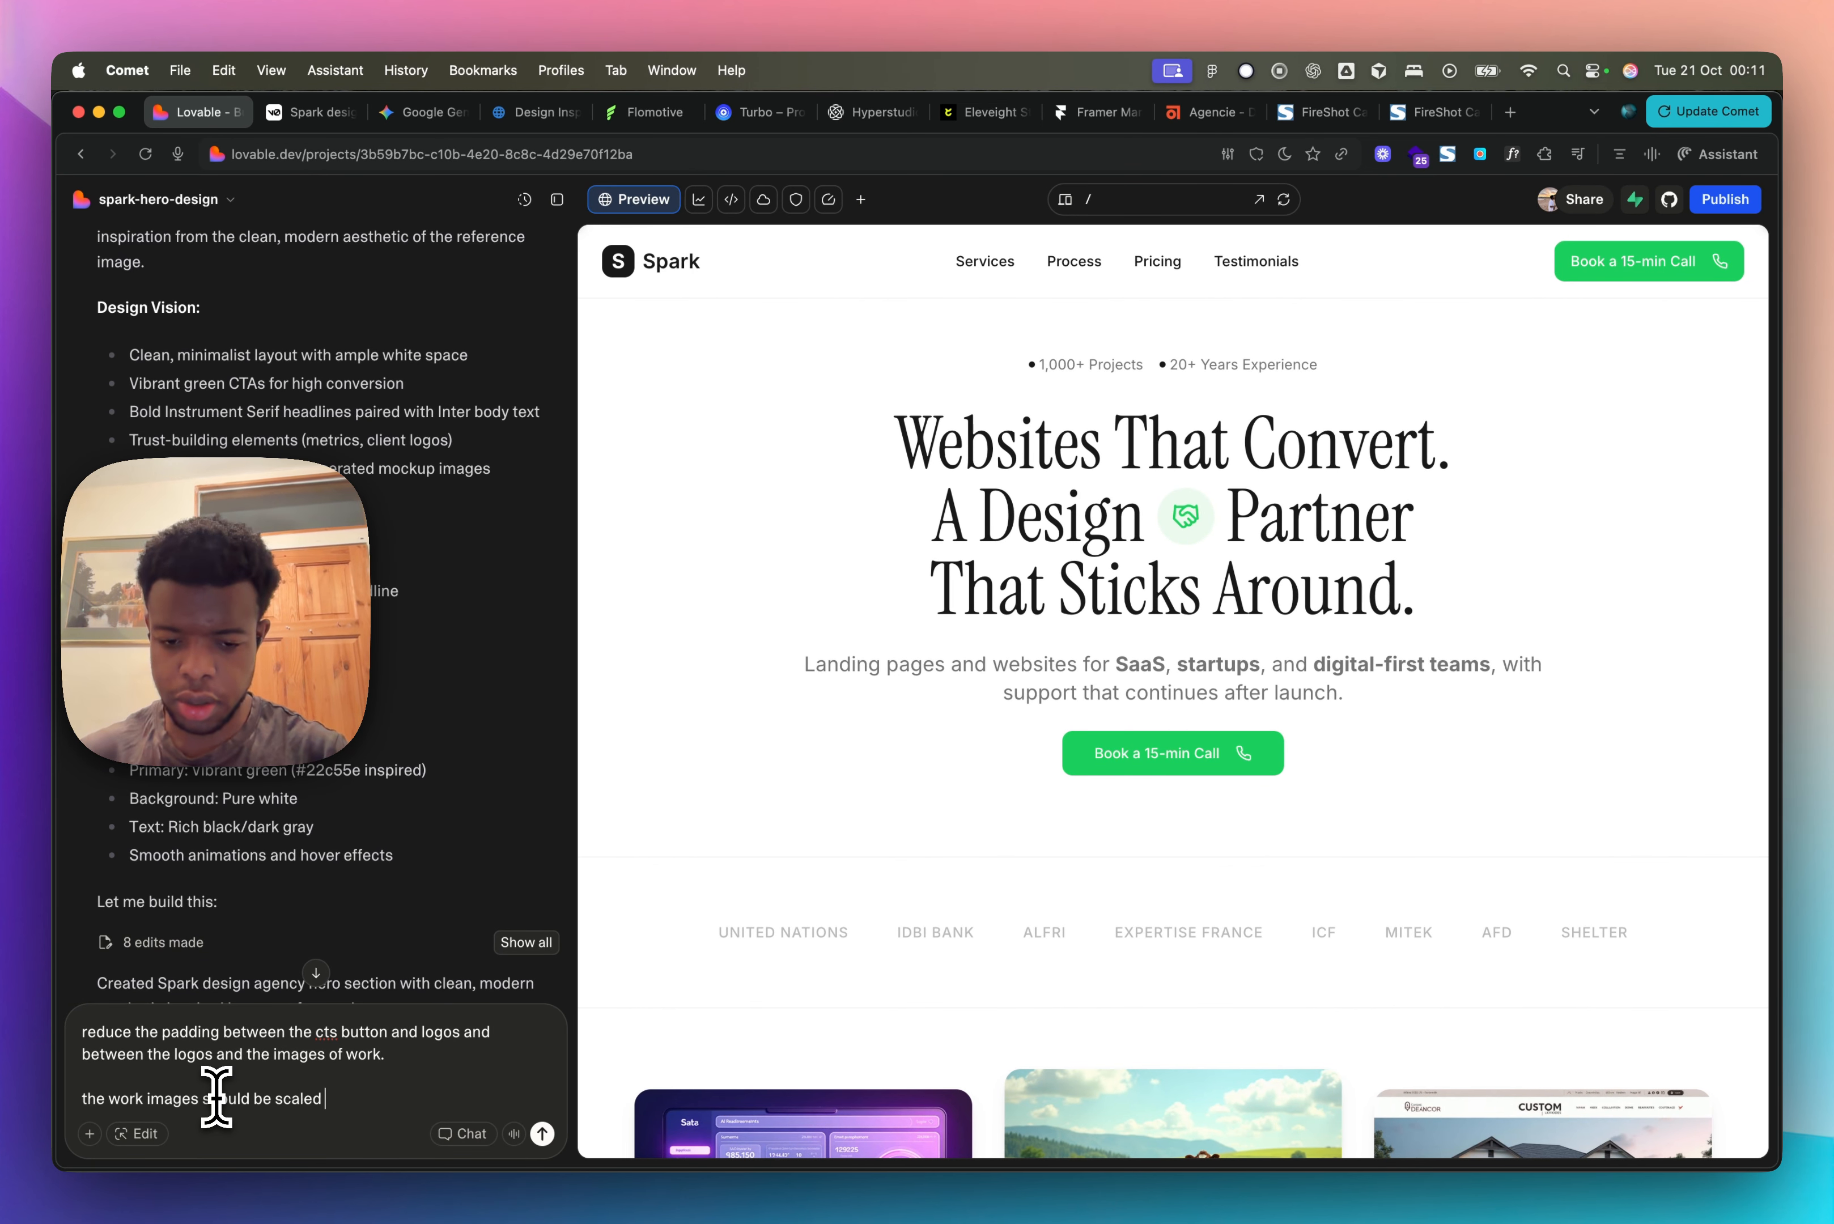
{"action": "type", "text": "up and"}
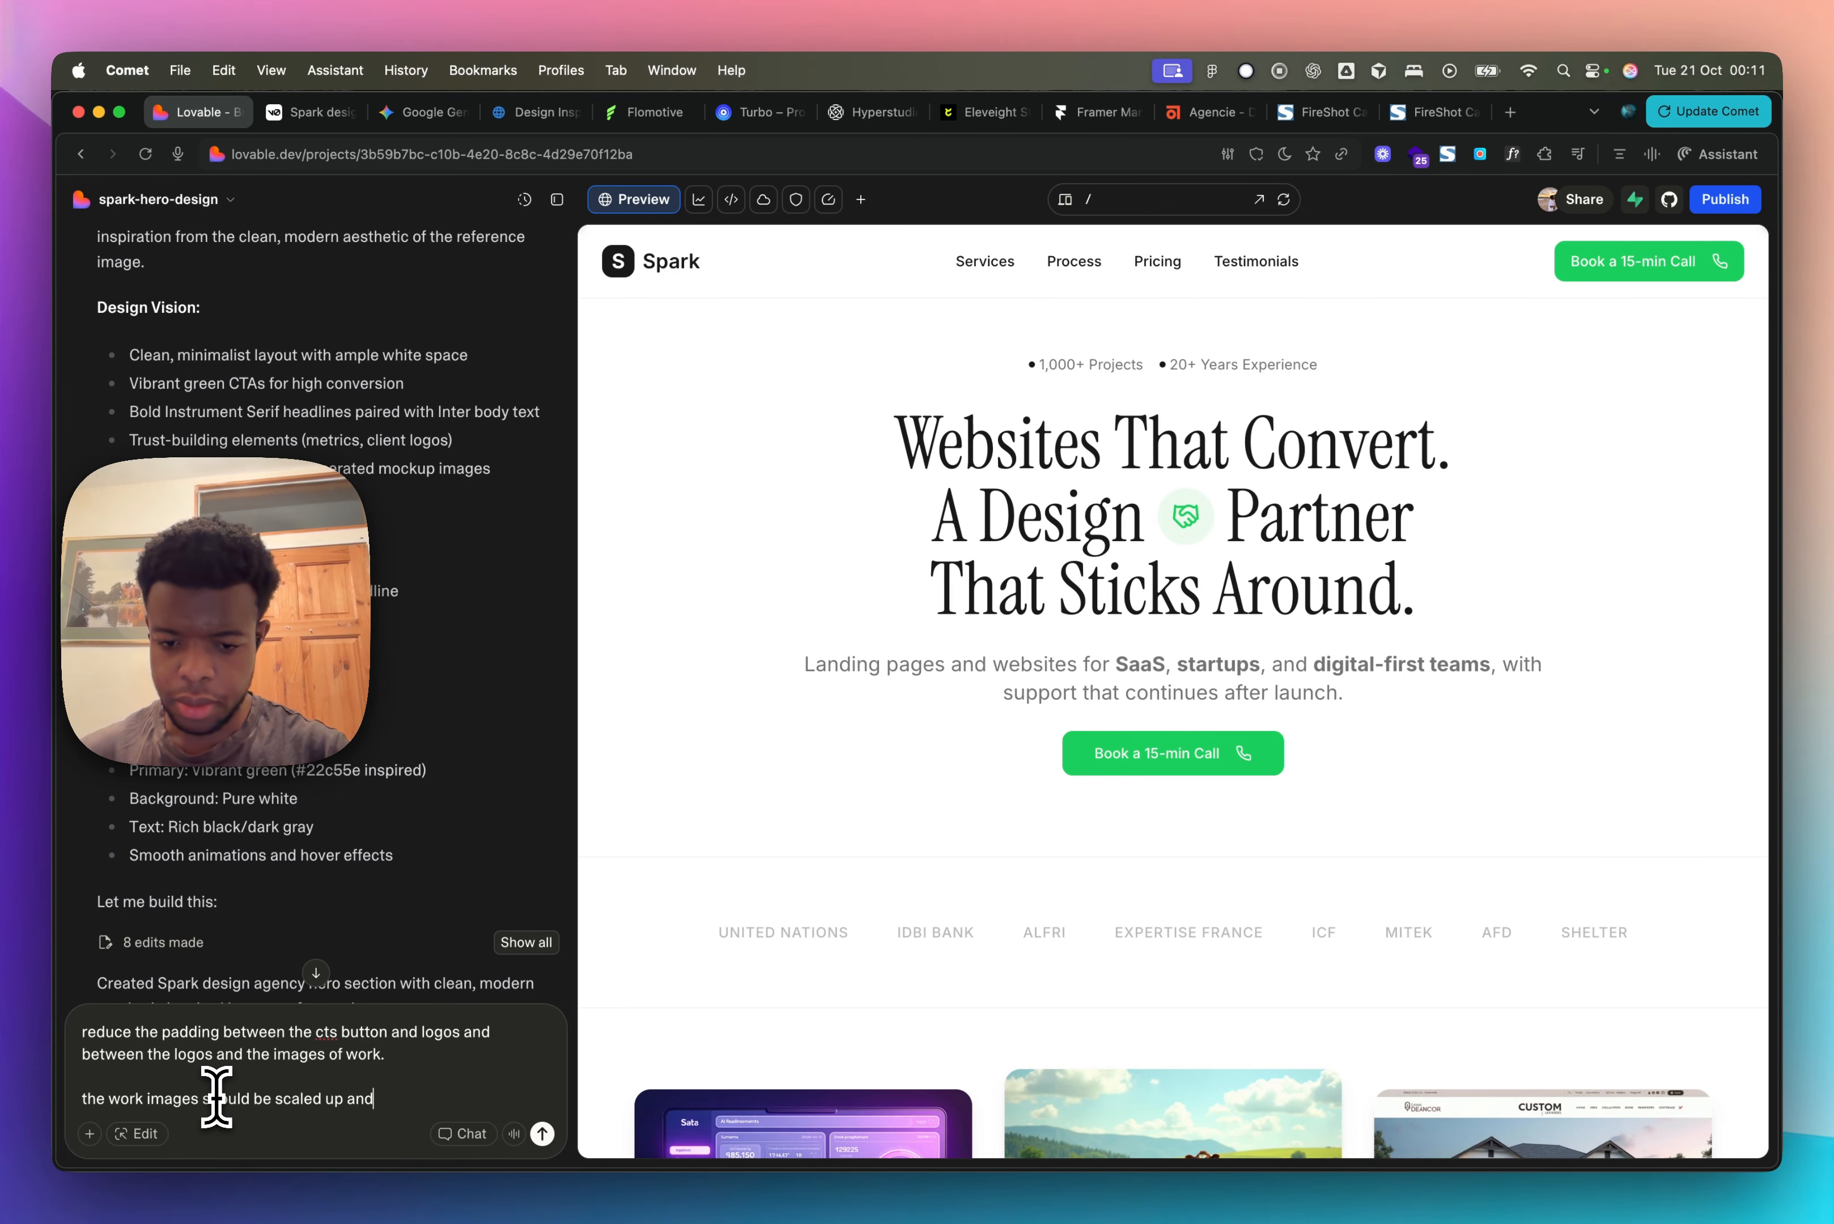
{"action": "type", "text": " be an aspec"}
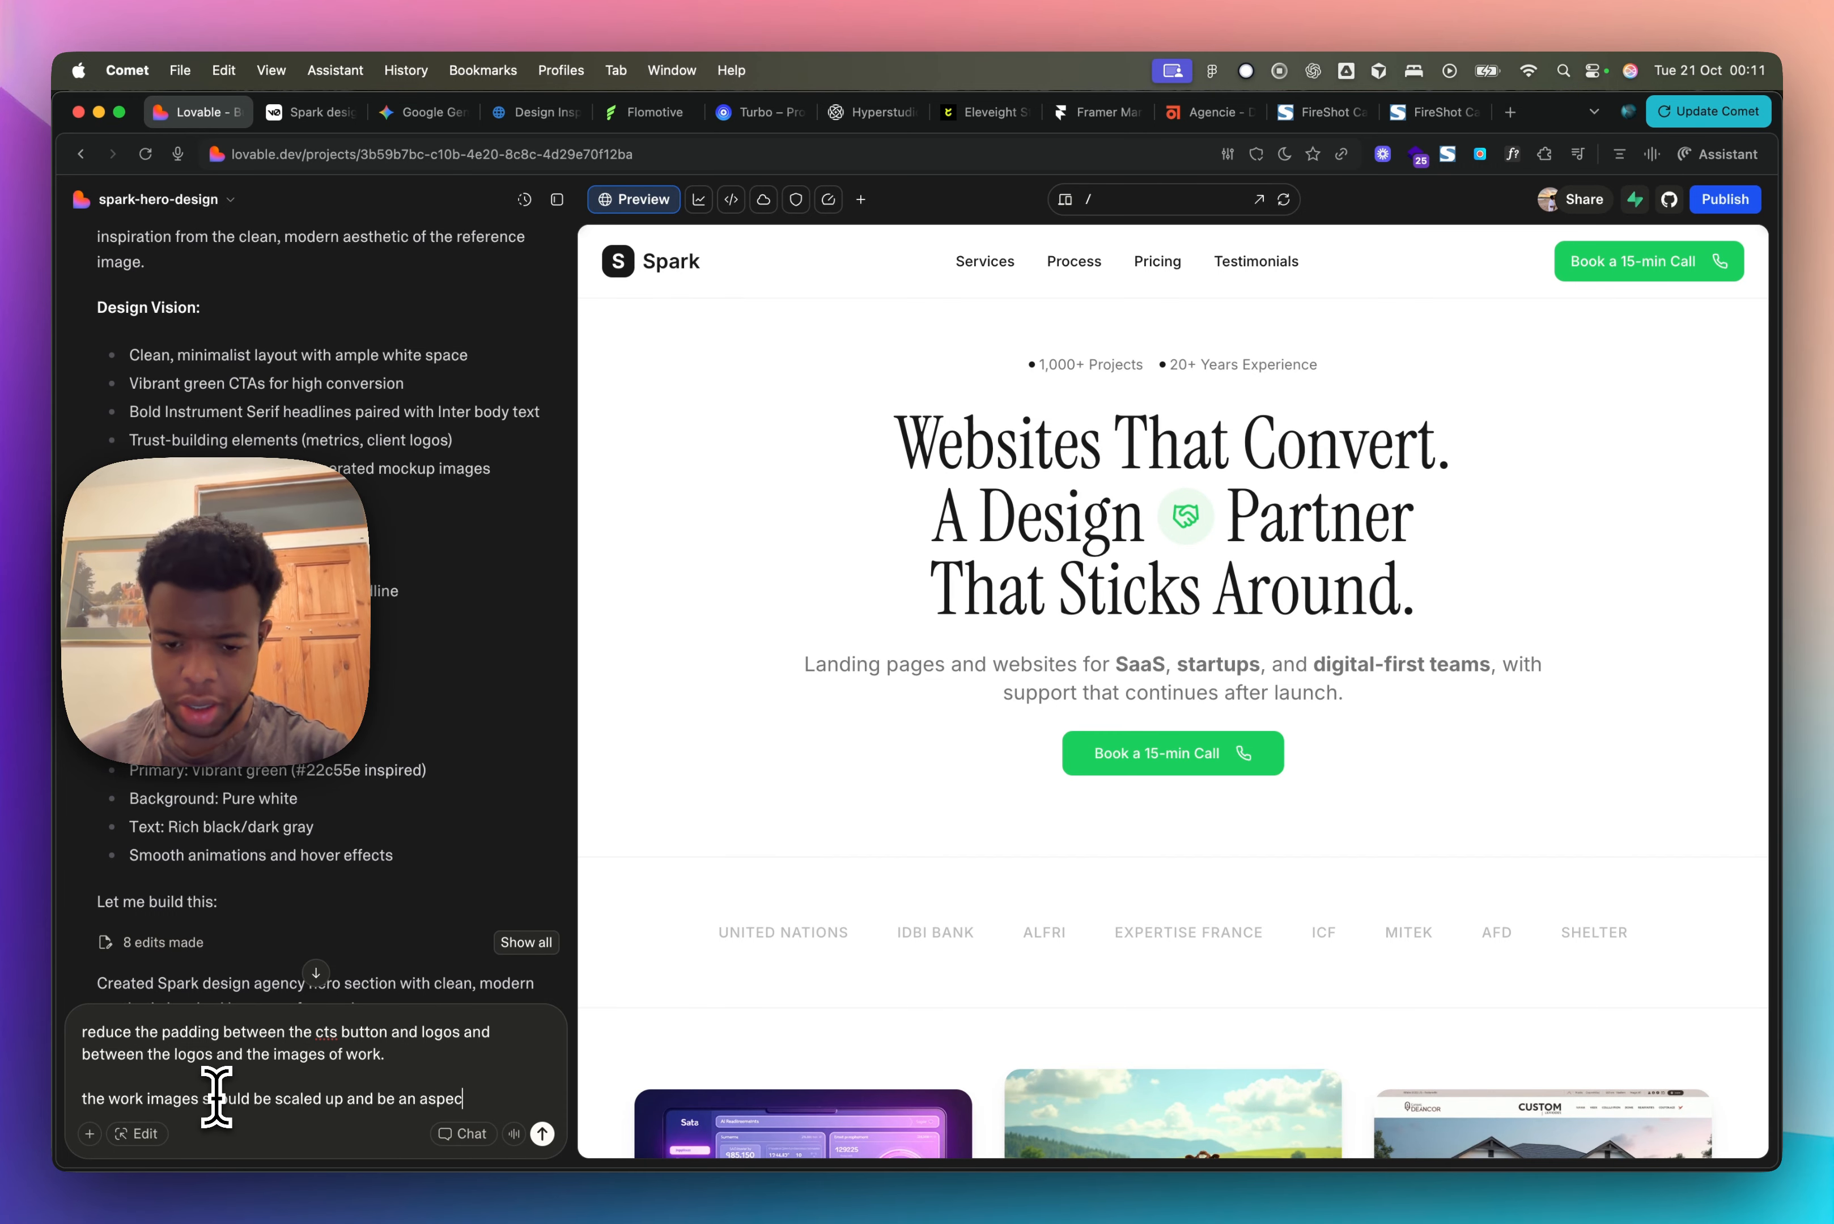
{"action": "type", "text": "t ration"}
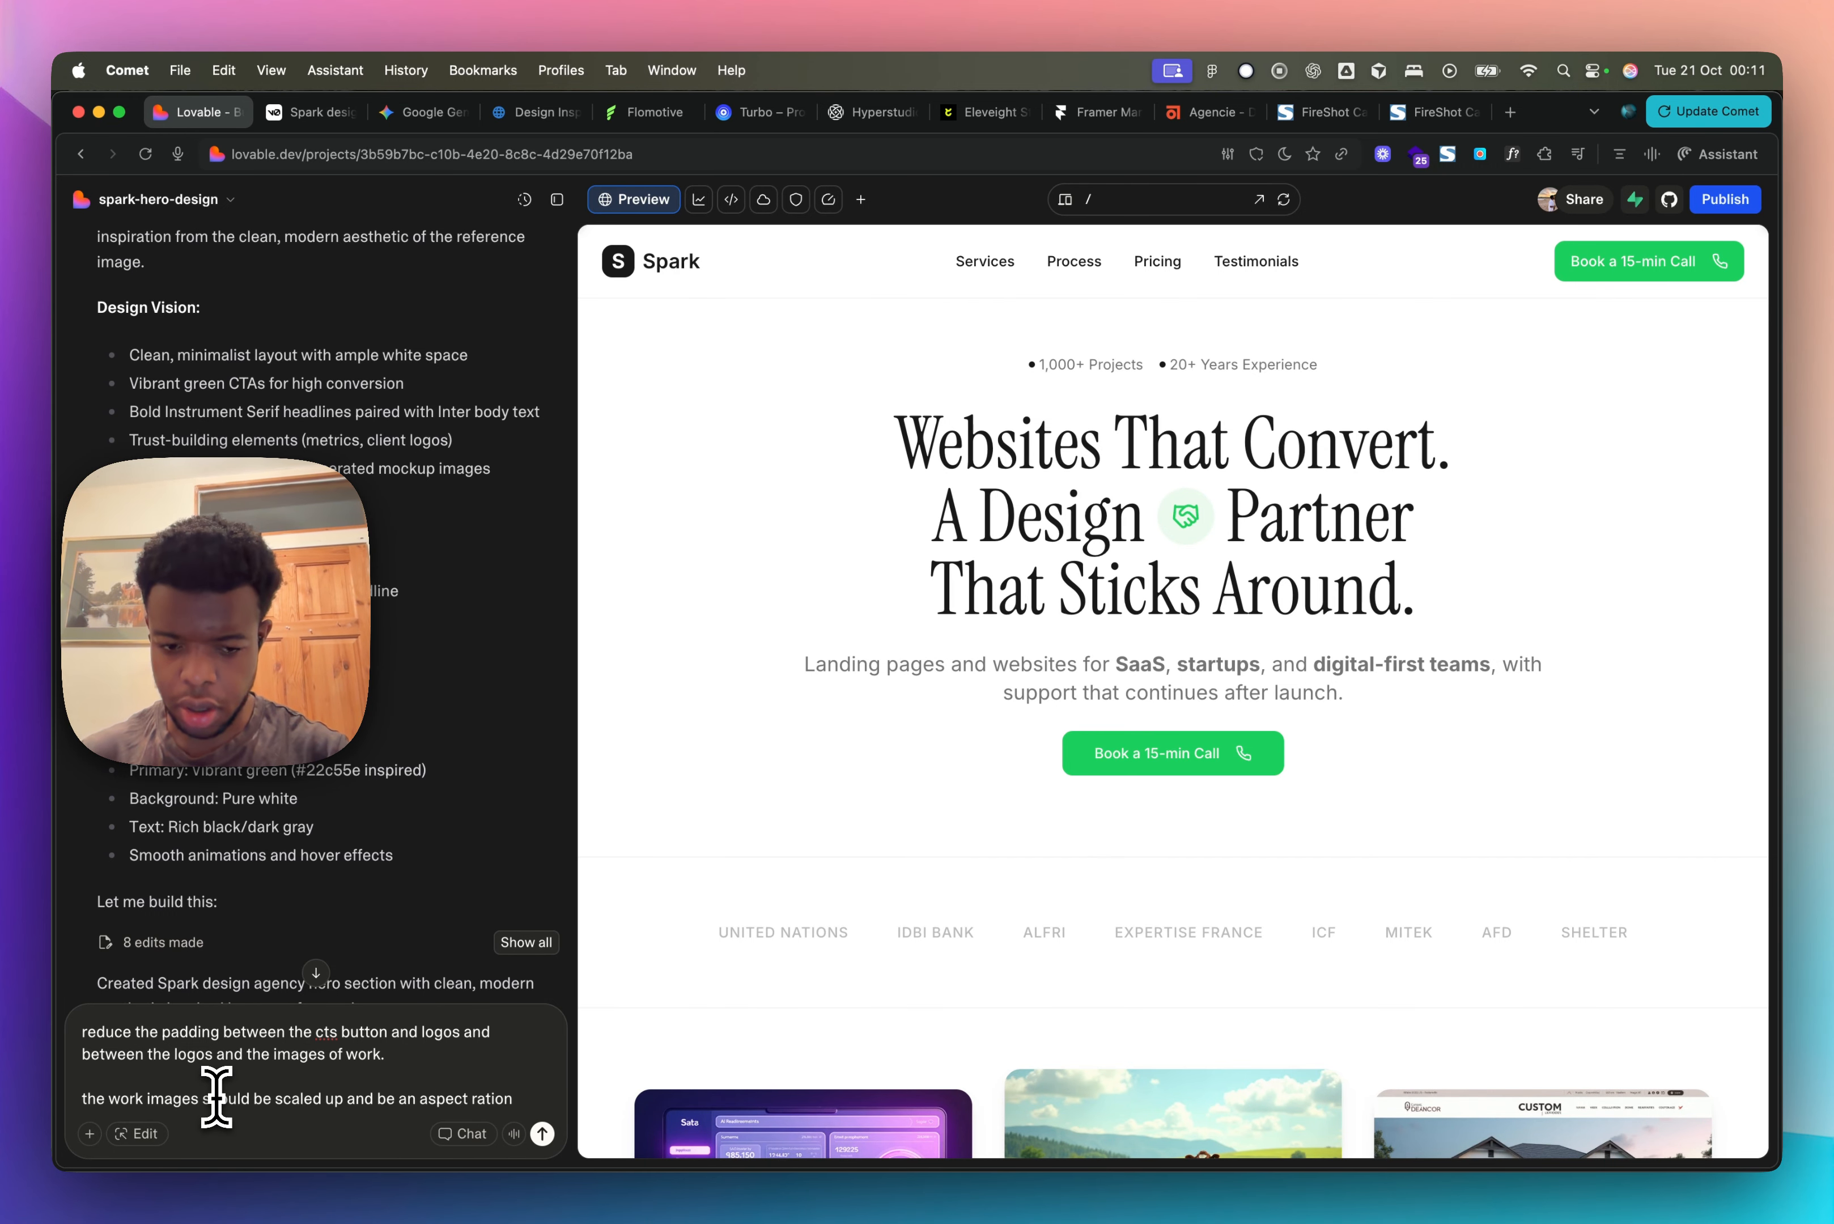
{"action": "type", "text": " of 4"}
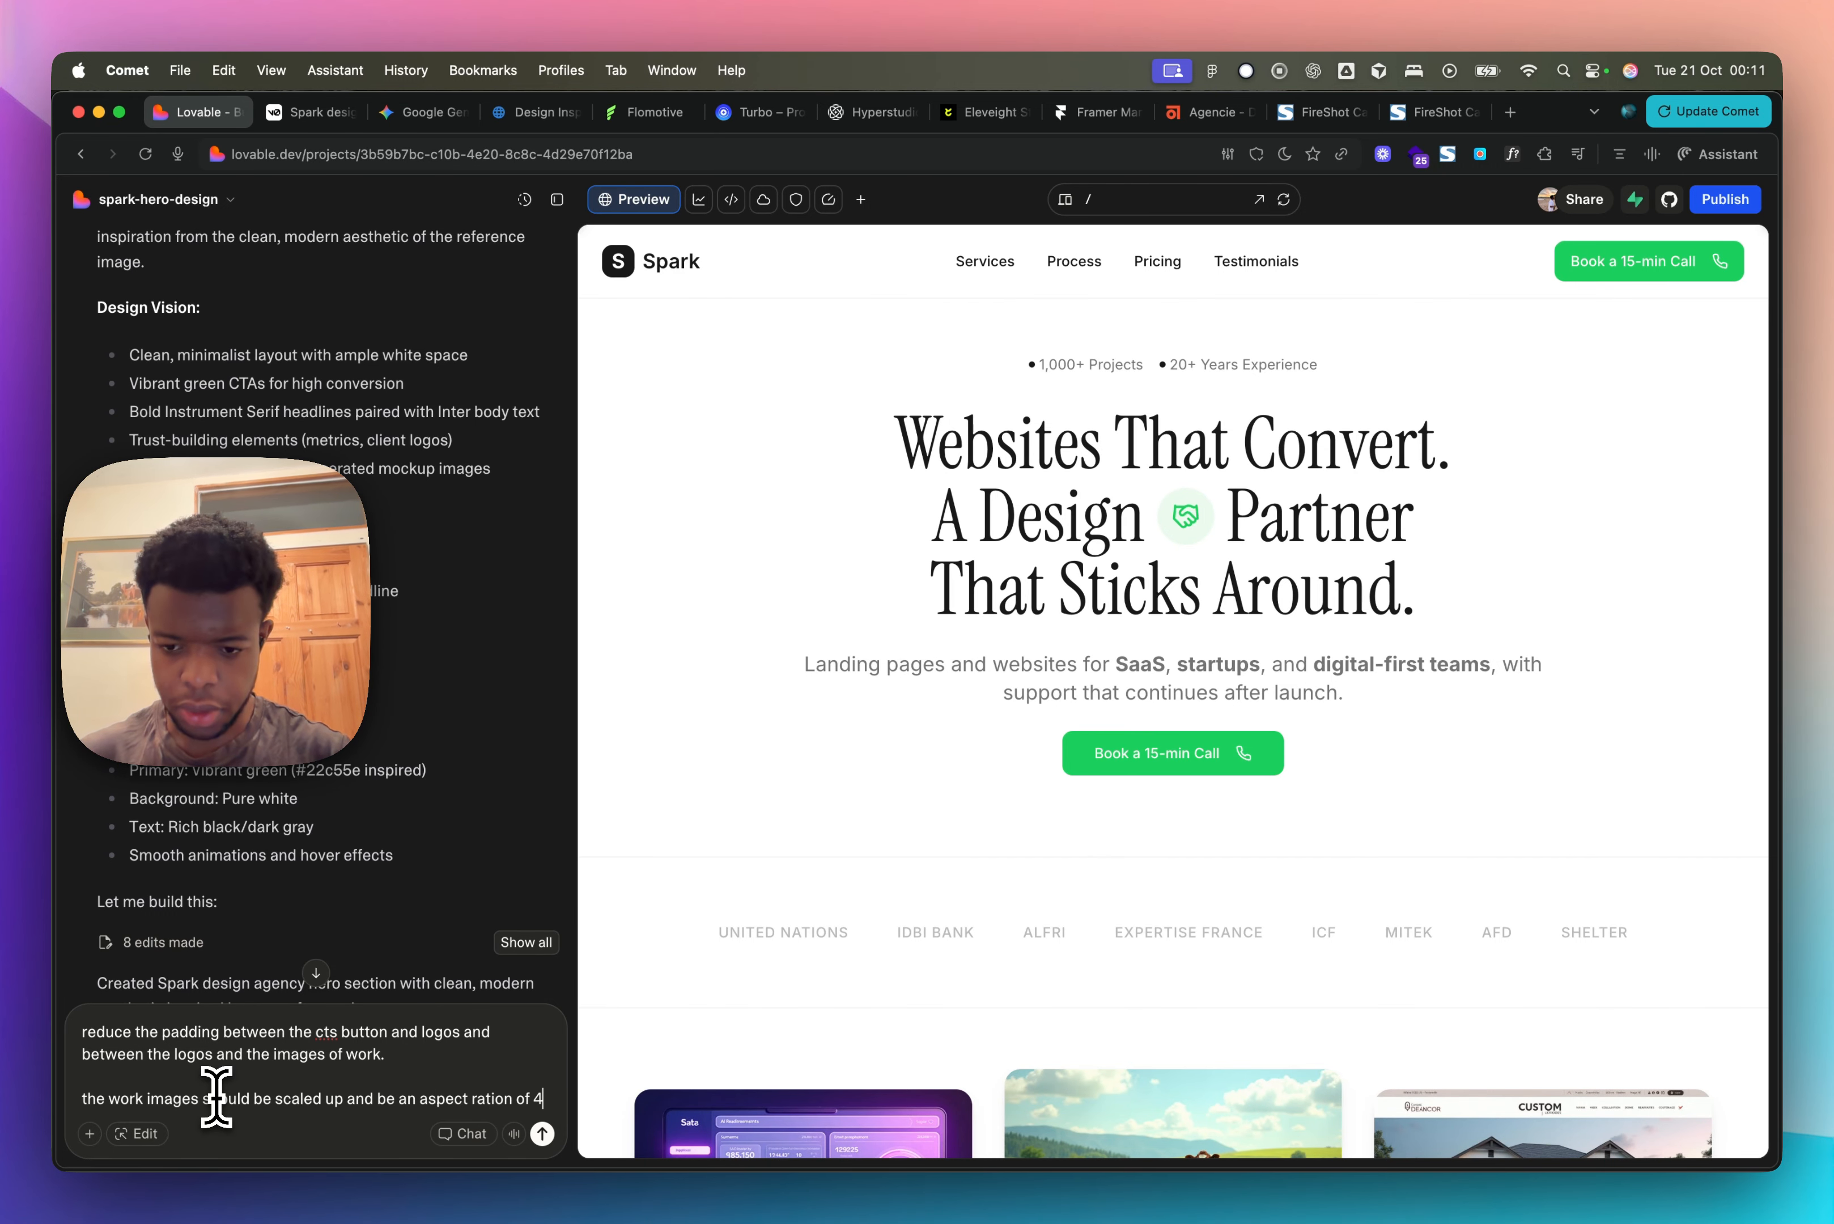
Step: Finish the 4:3 ratio and add "they should also be a moving infinite ticker with no visible gaps/start or end points."
{"action": "type", "text": ":3. they should also be a moving infinite tcik"}
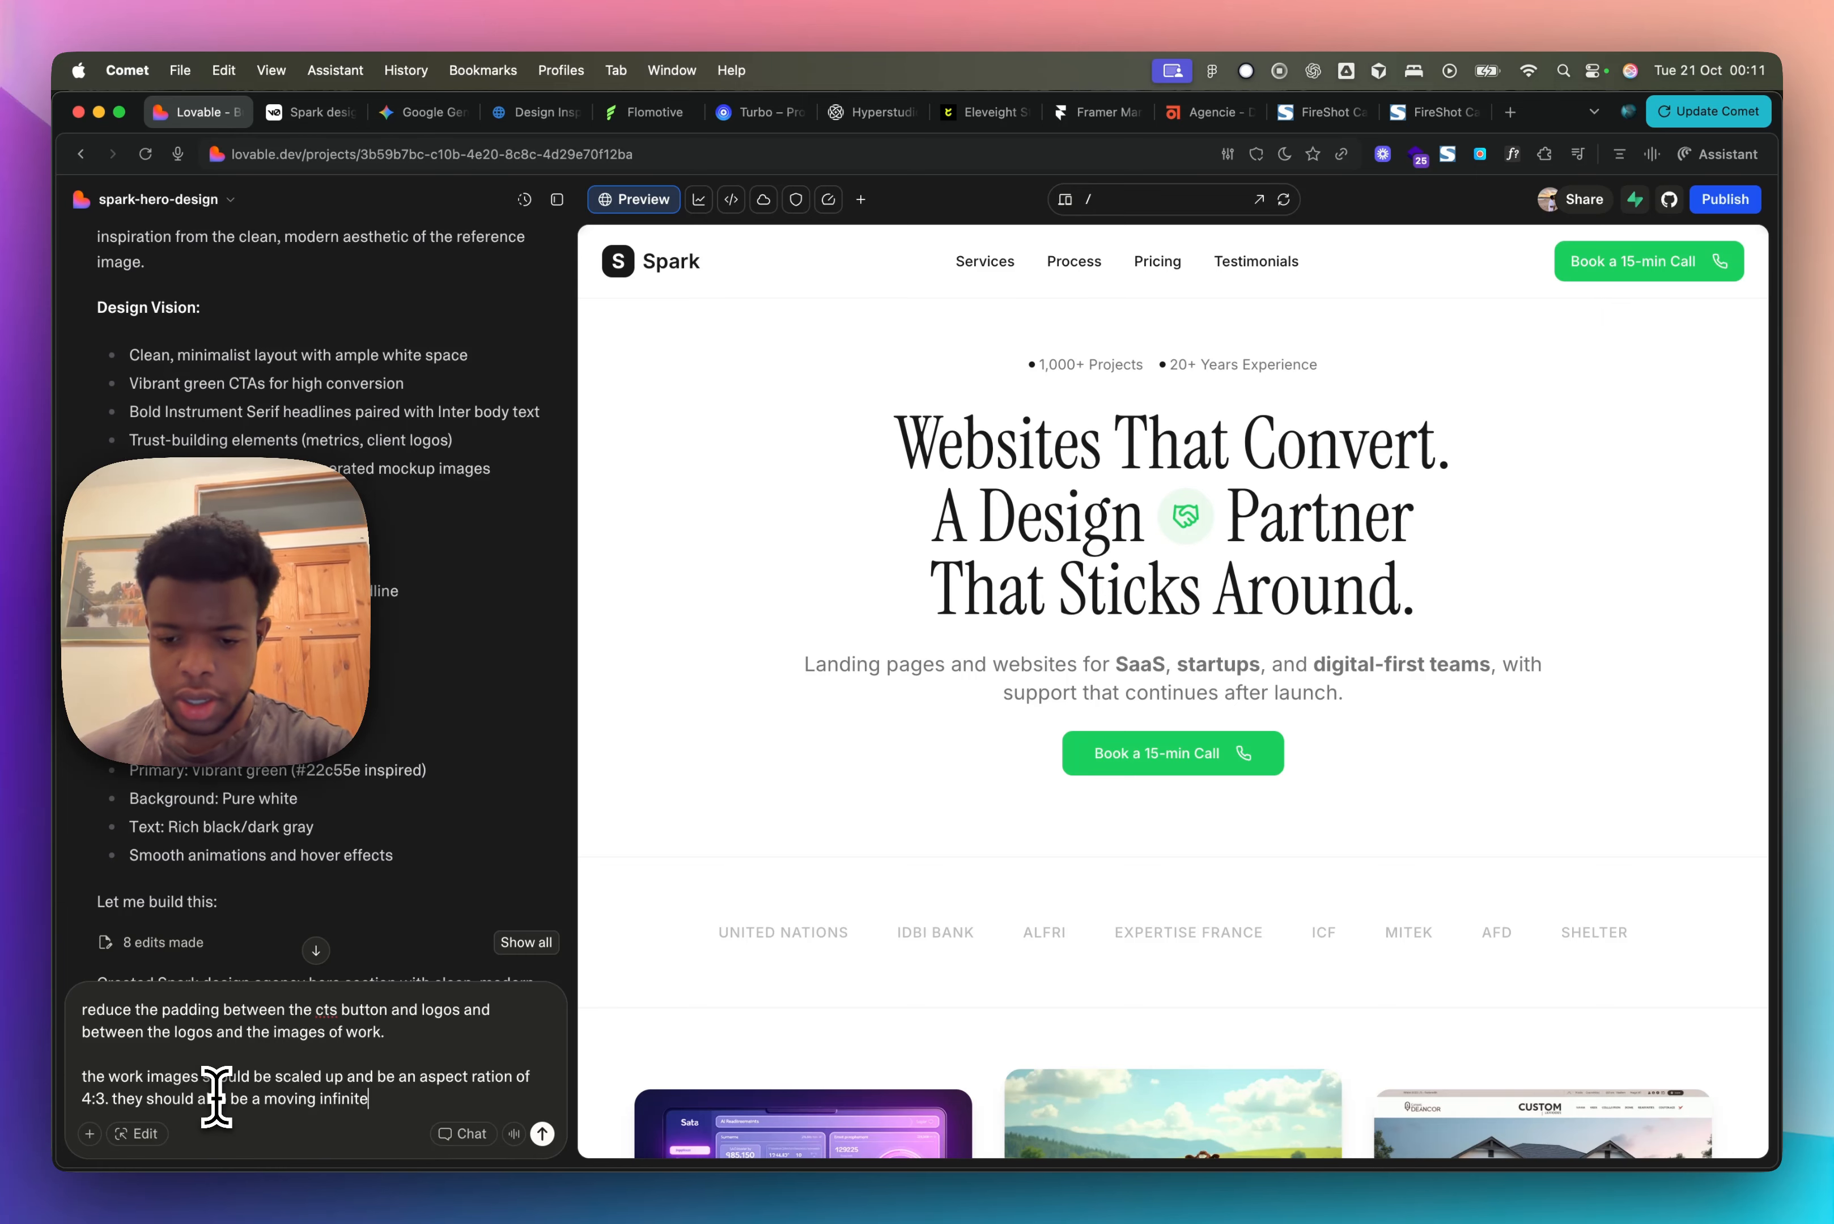
{"action": "key", "text": "BackSpace"}
{"action": "key", "text": "BackSpace"}
{"action": "key", "text": "BackSpace"}
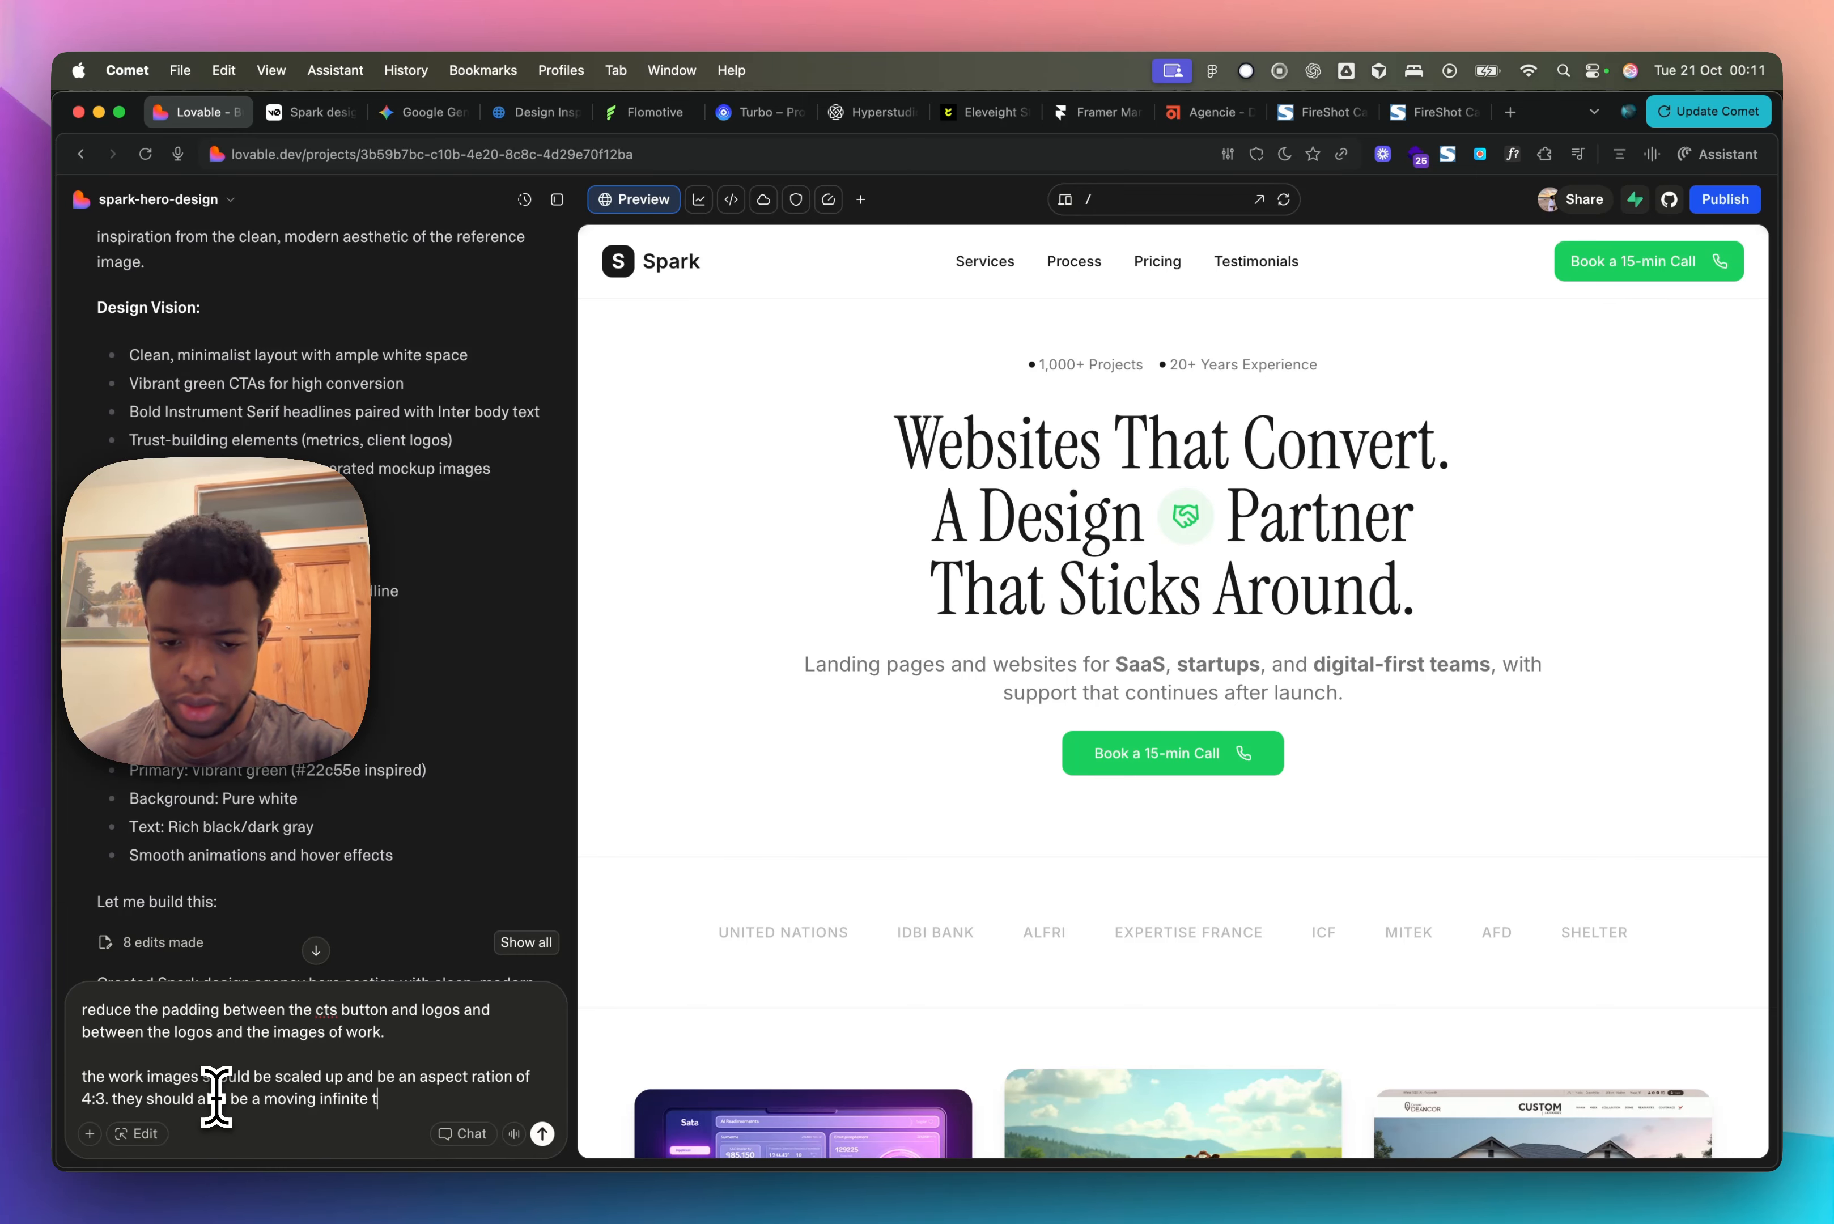
{"action": "type", "text": "icker with no visob"}
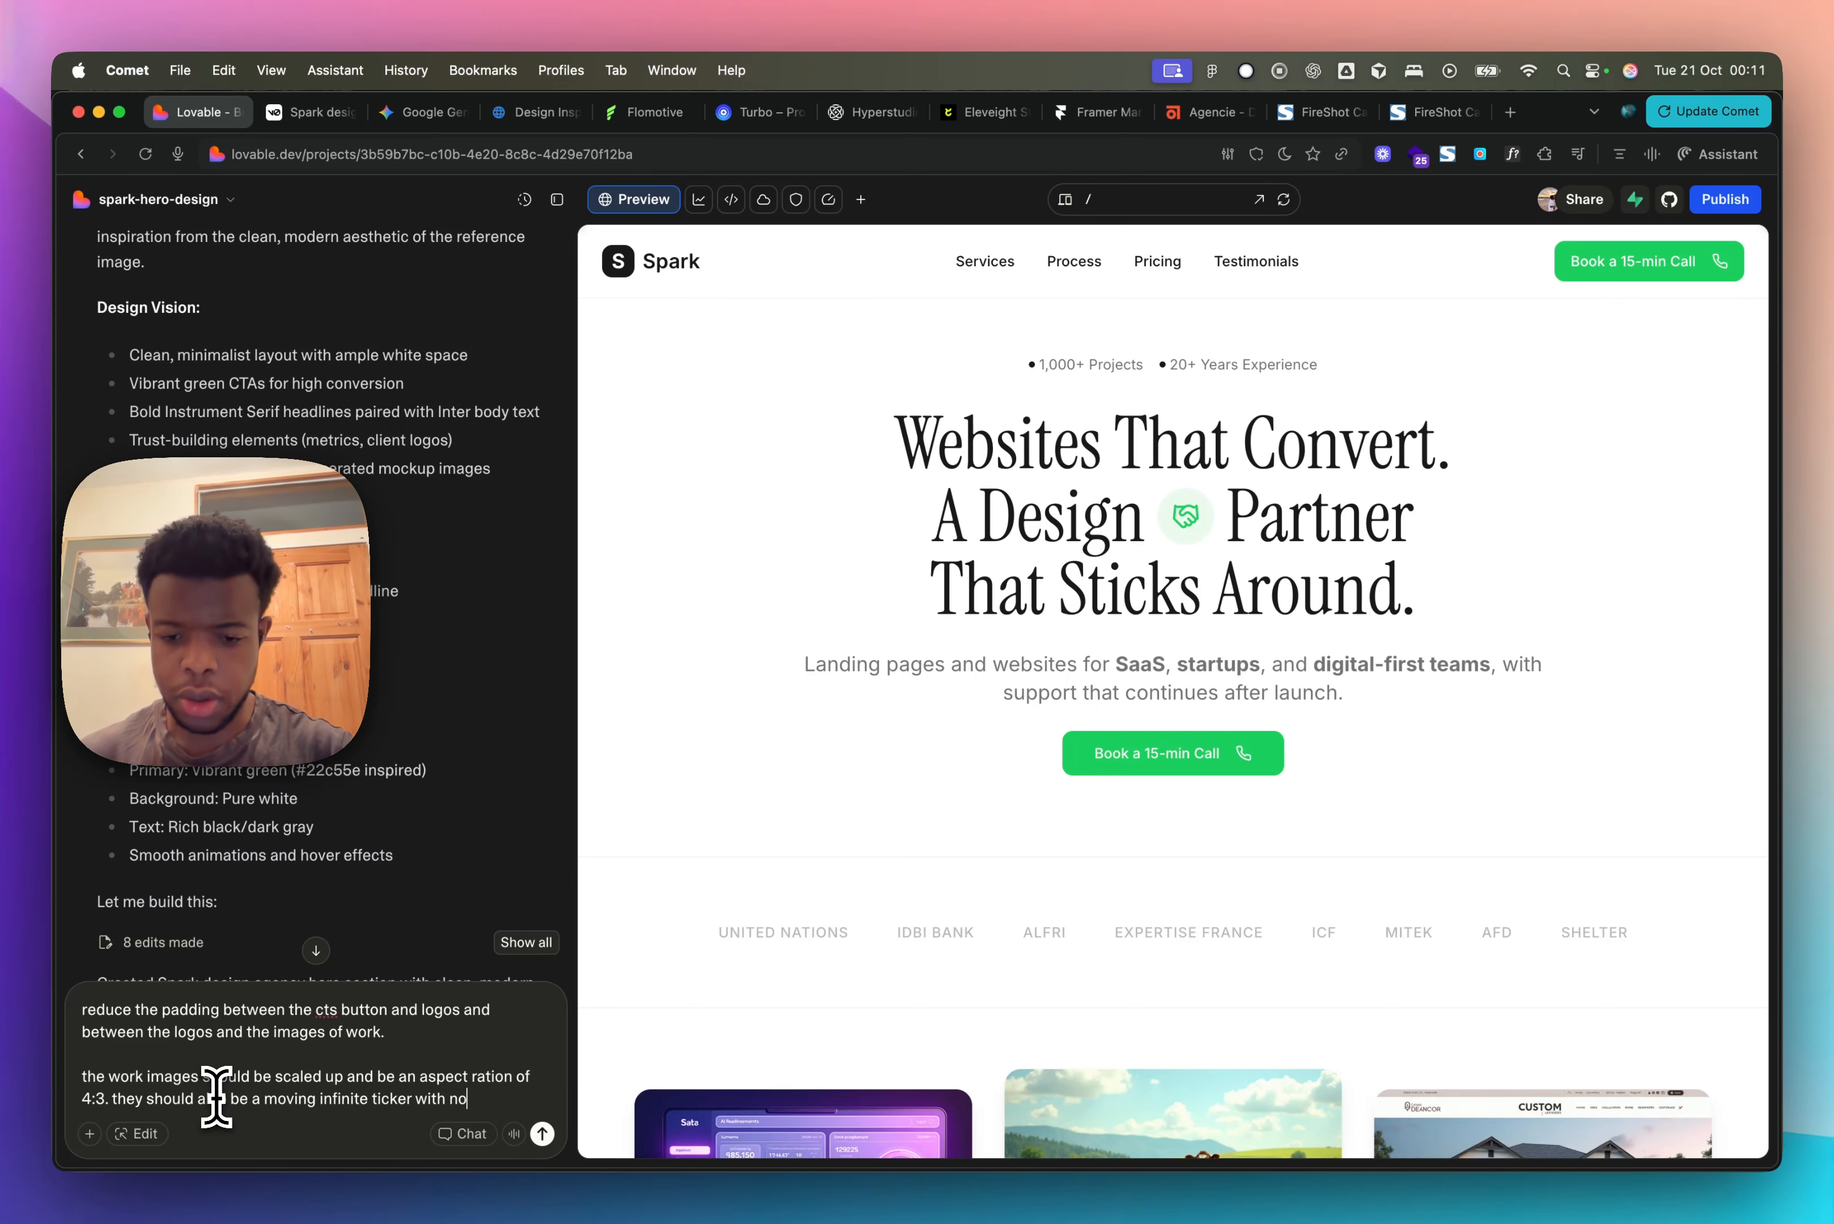
{"action": "key", "text": "BackSpace"}
{"action": "key", "text": "BackSpace"}
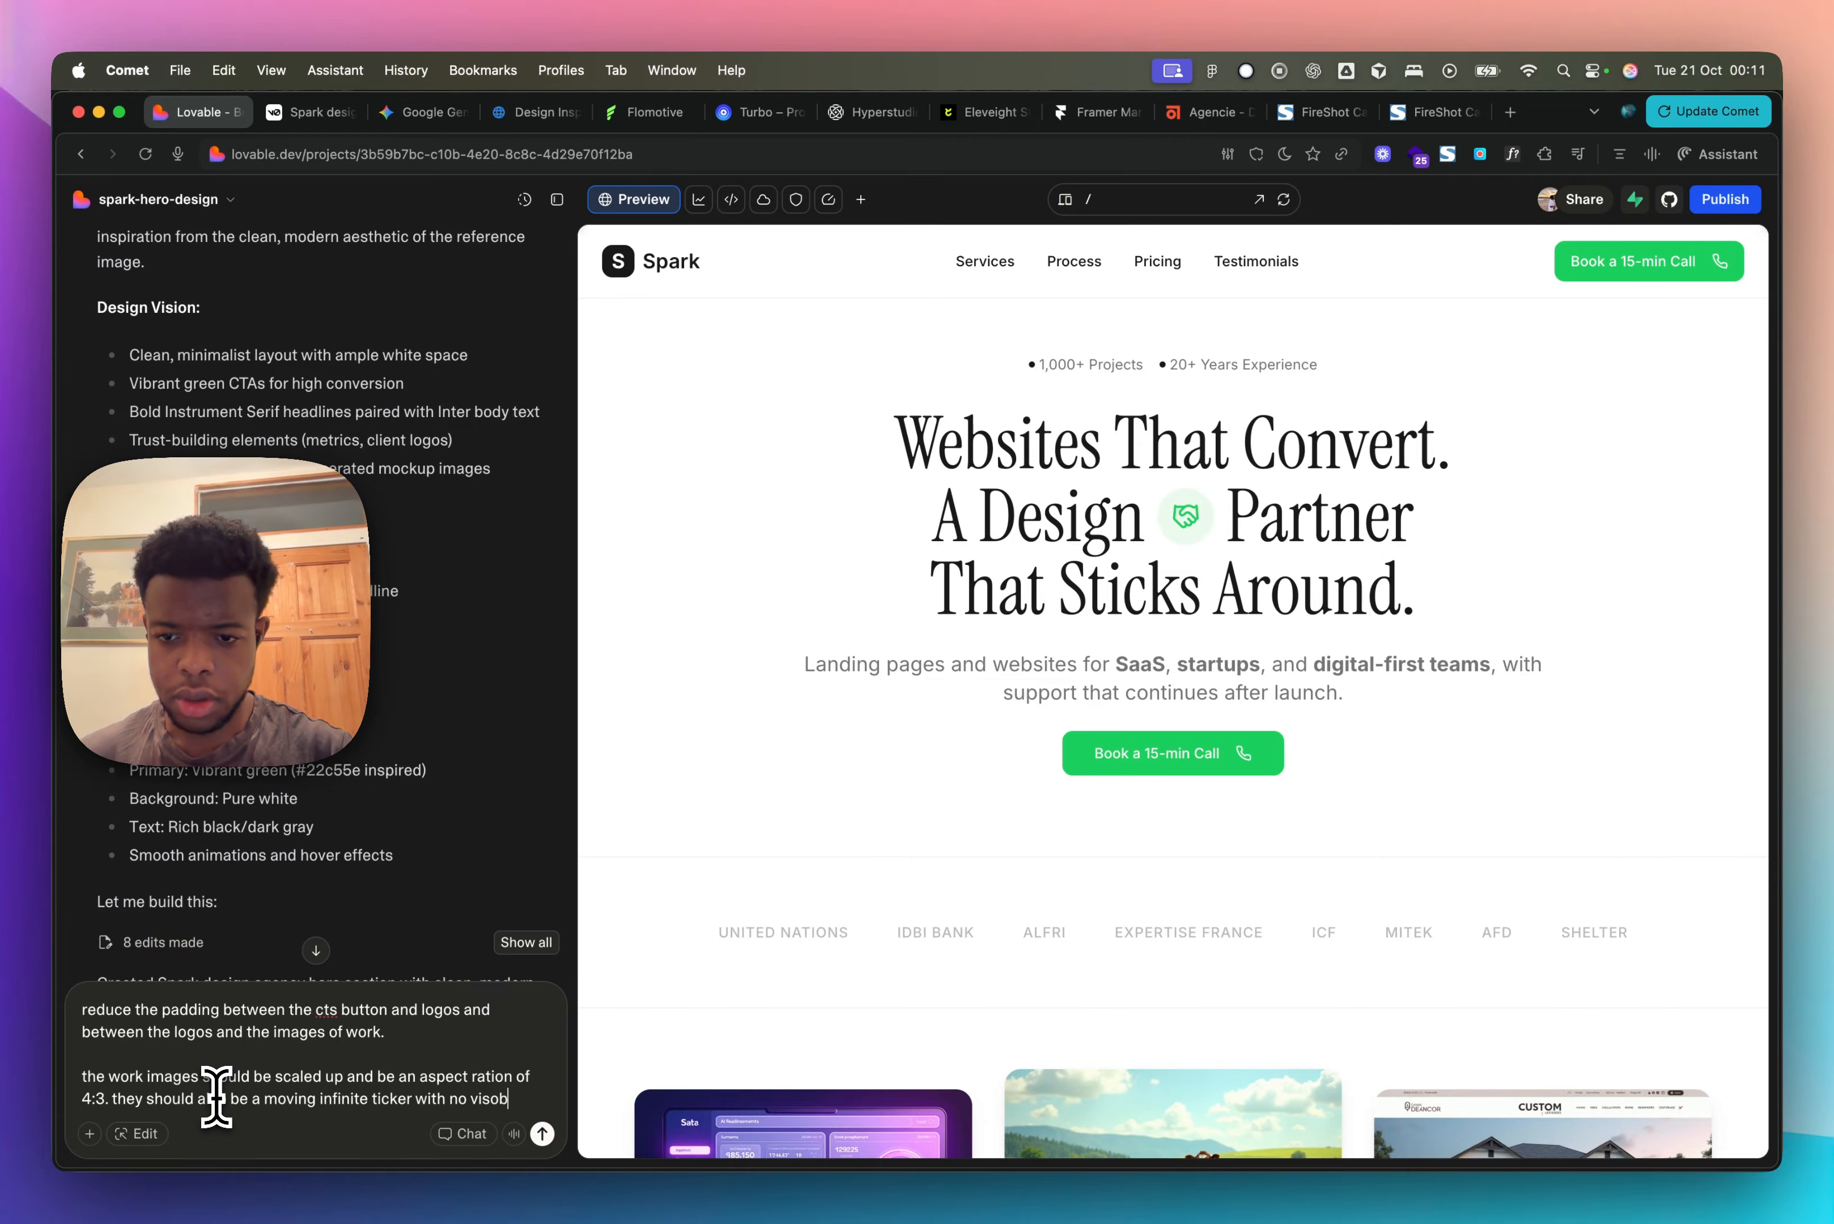
{"action": "type", "text": "ible gap"}
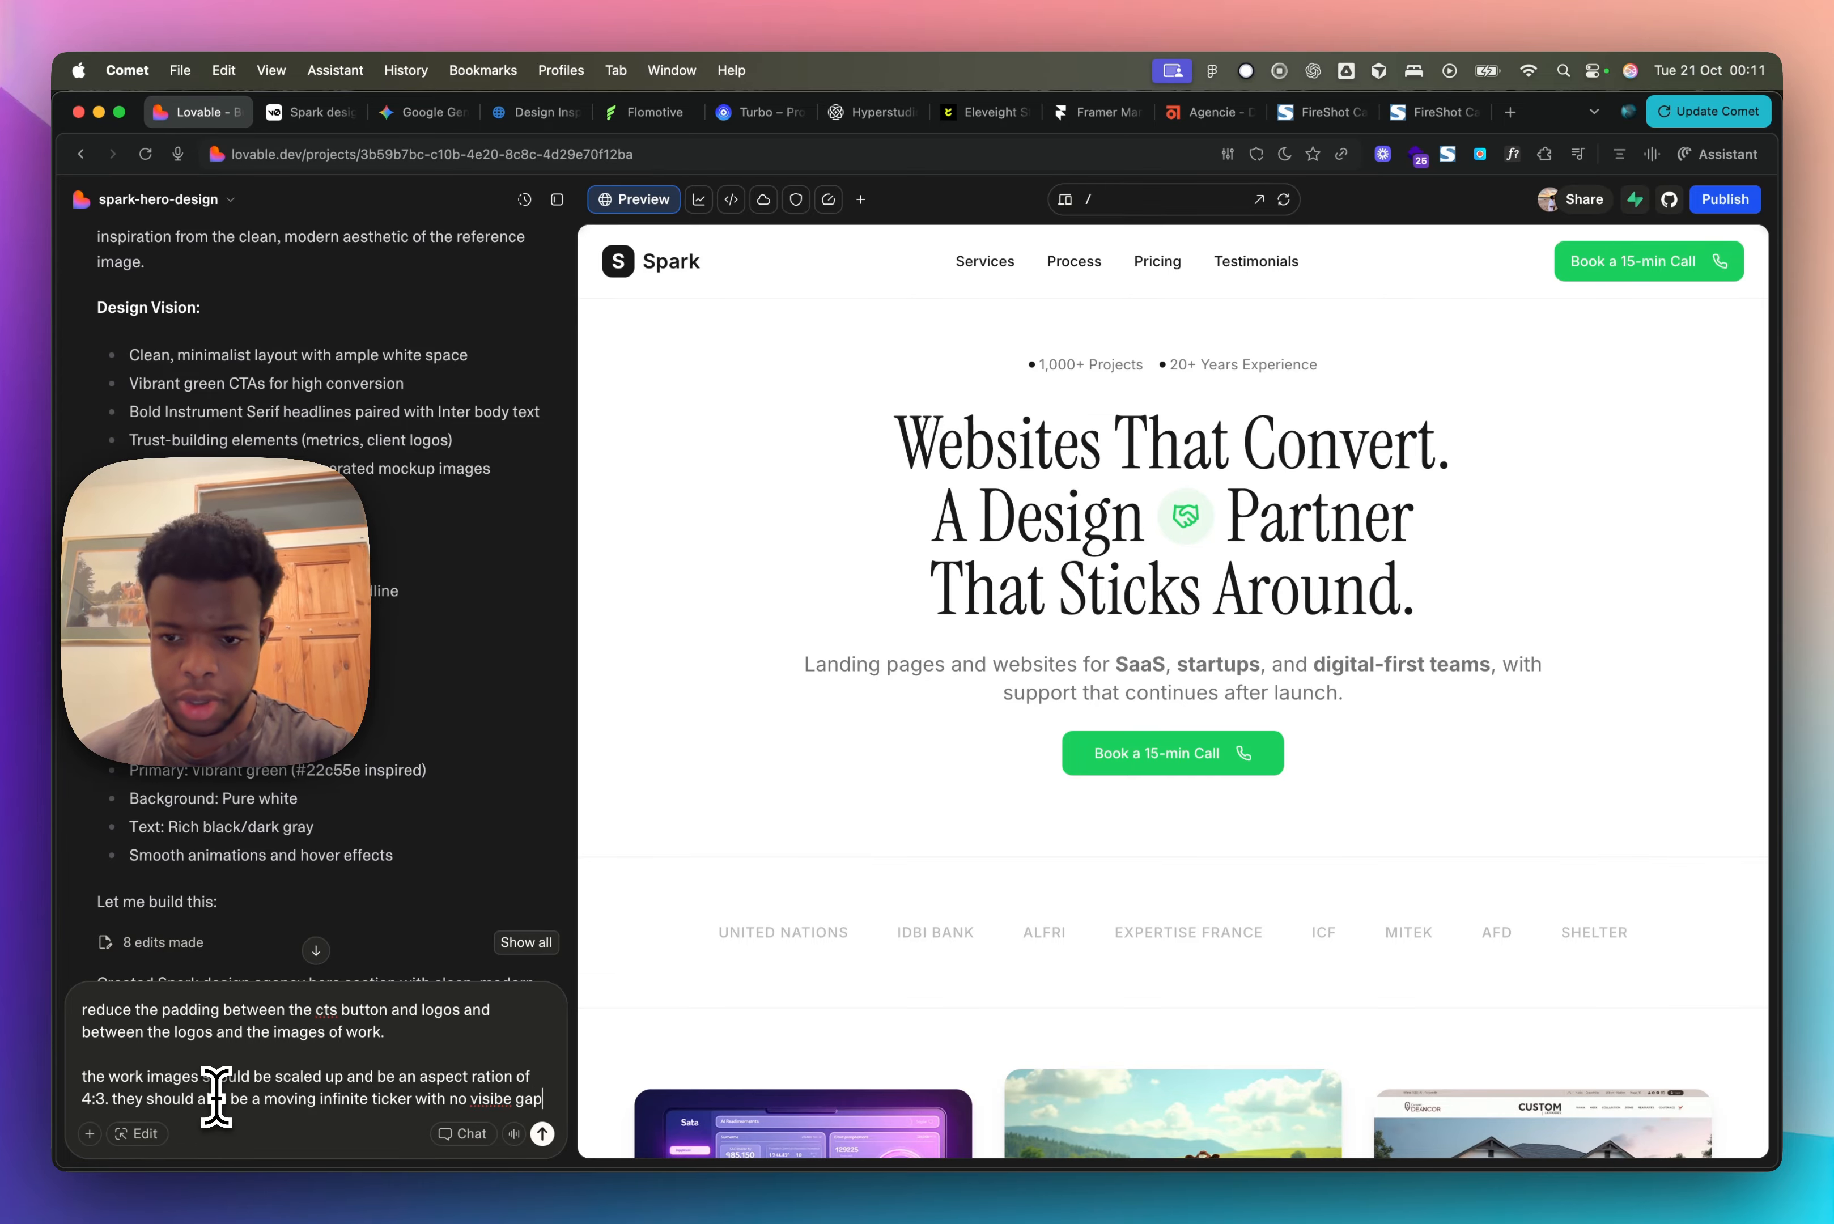
{"action": "type", "text": "s/start"}
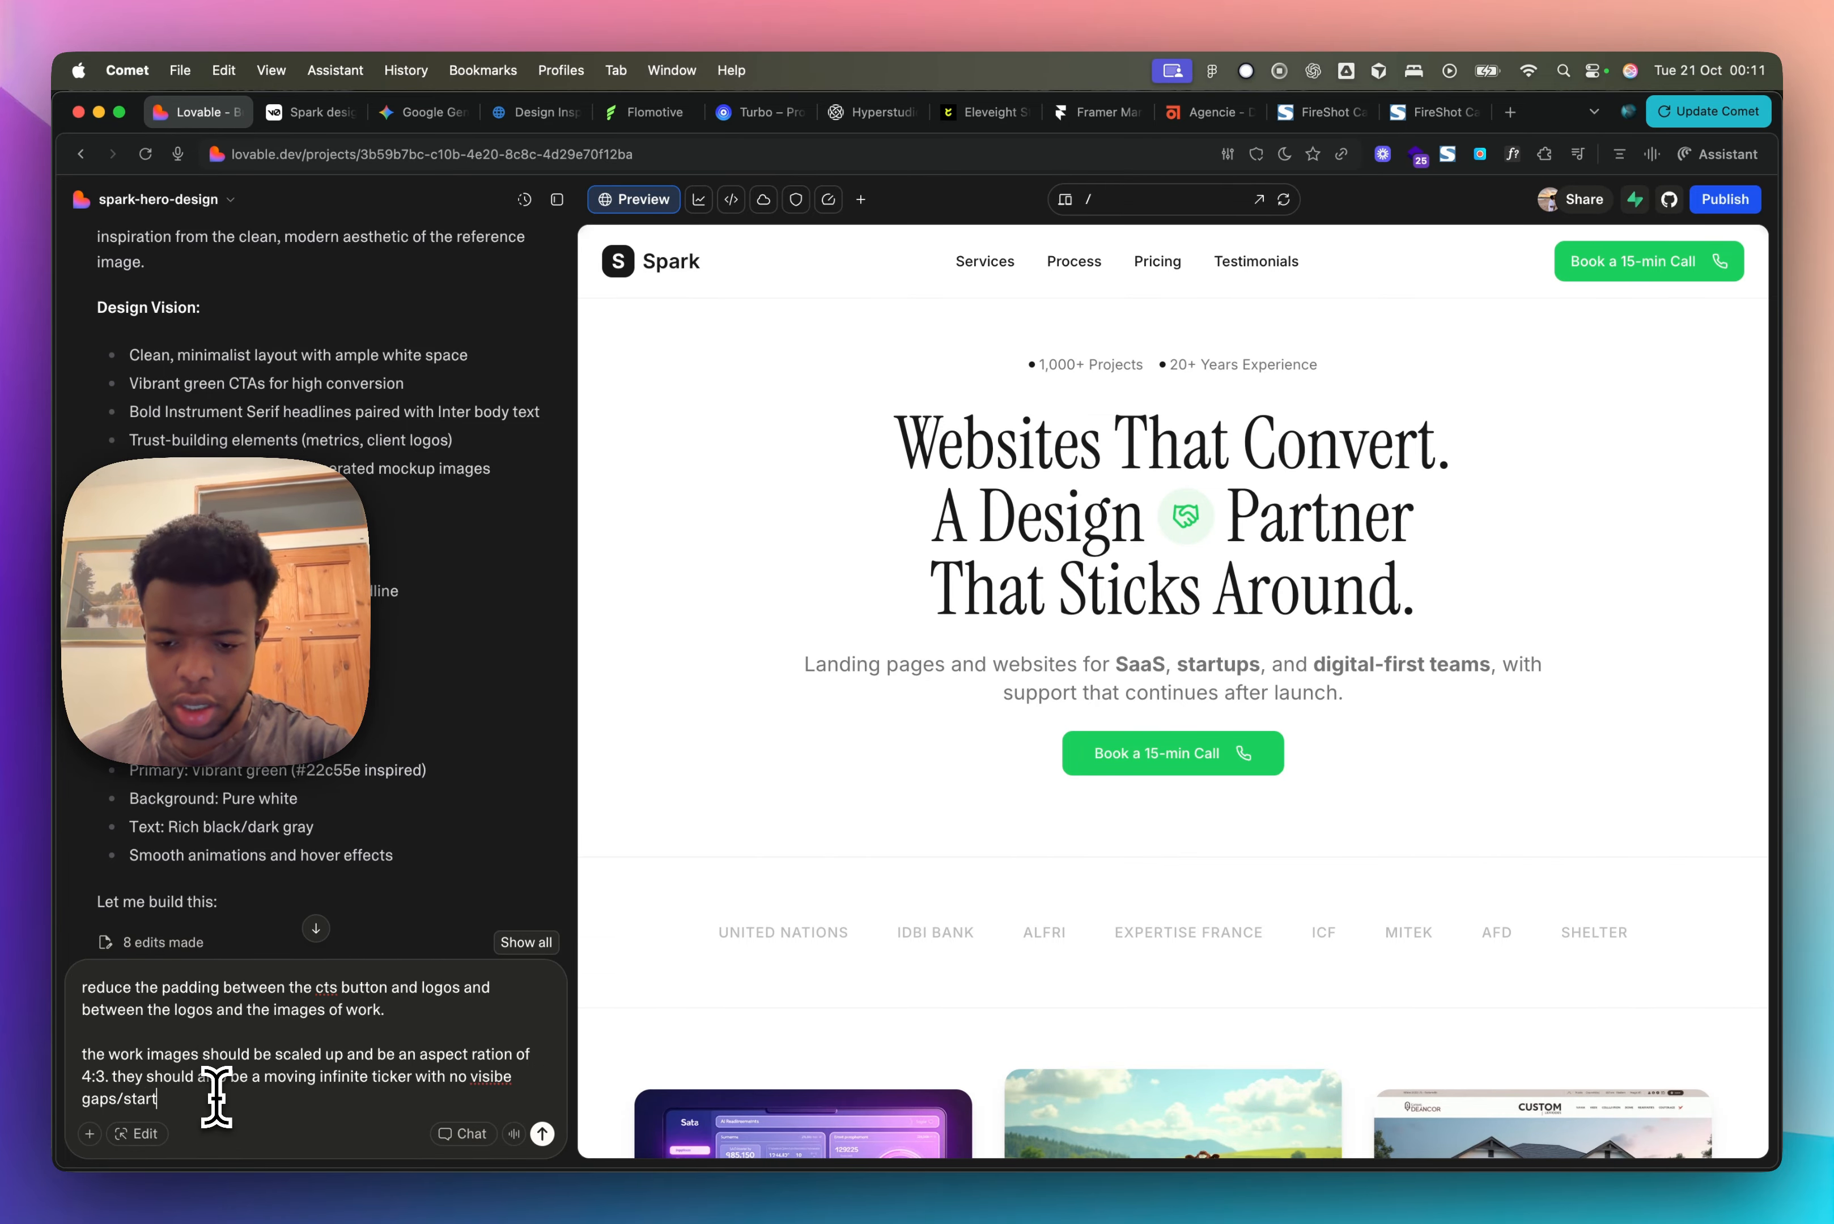
{"action": "type", "text": " or end poi"}
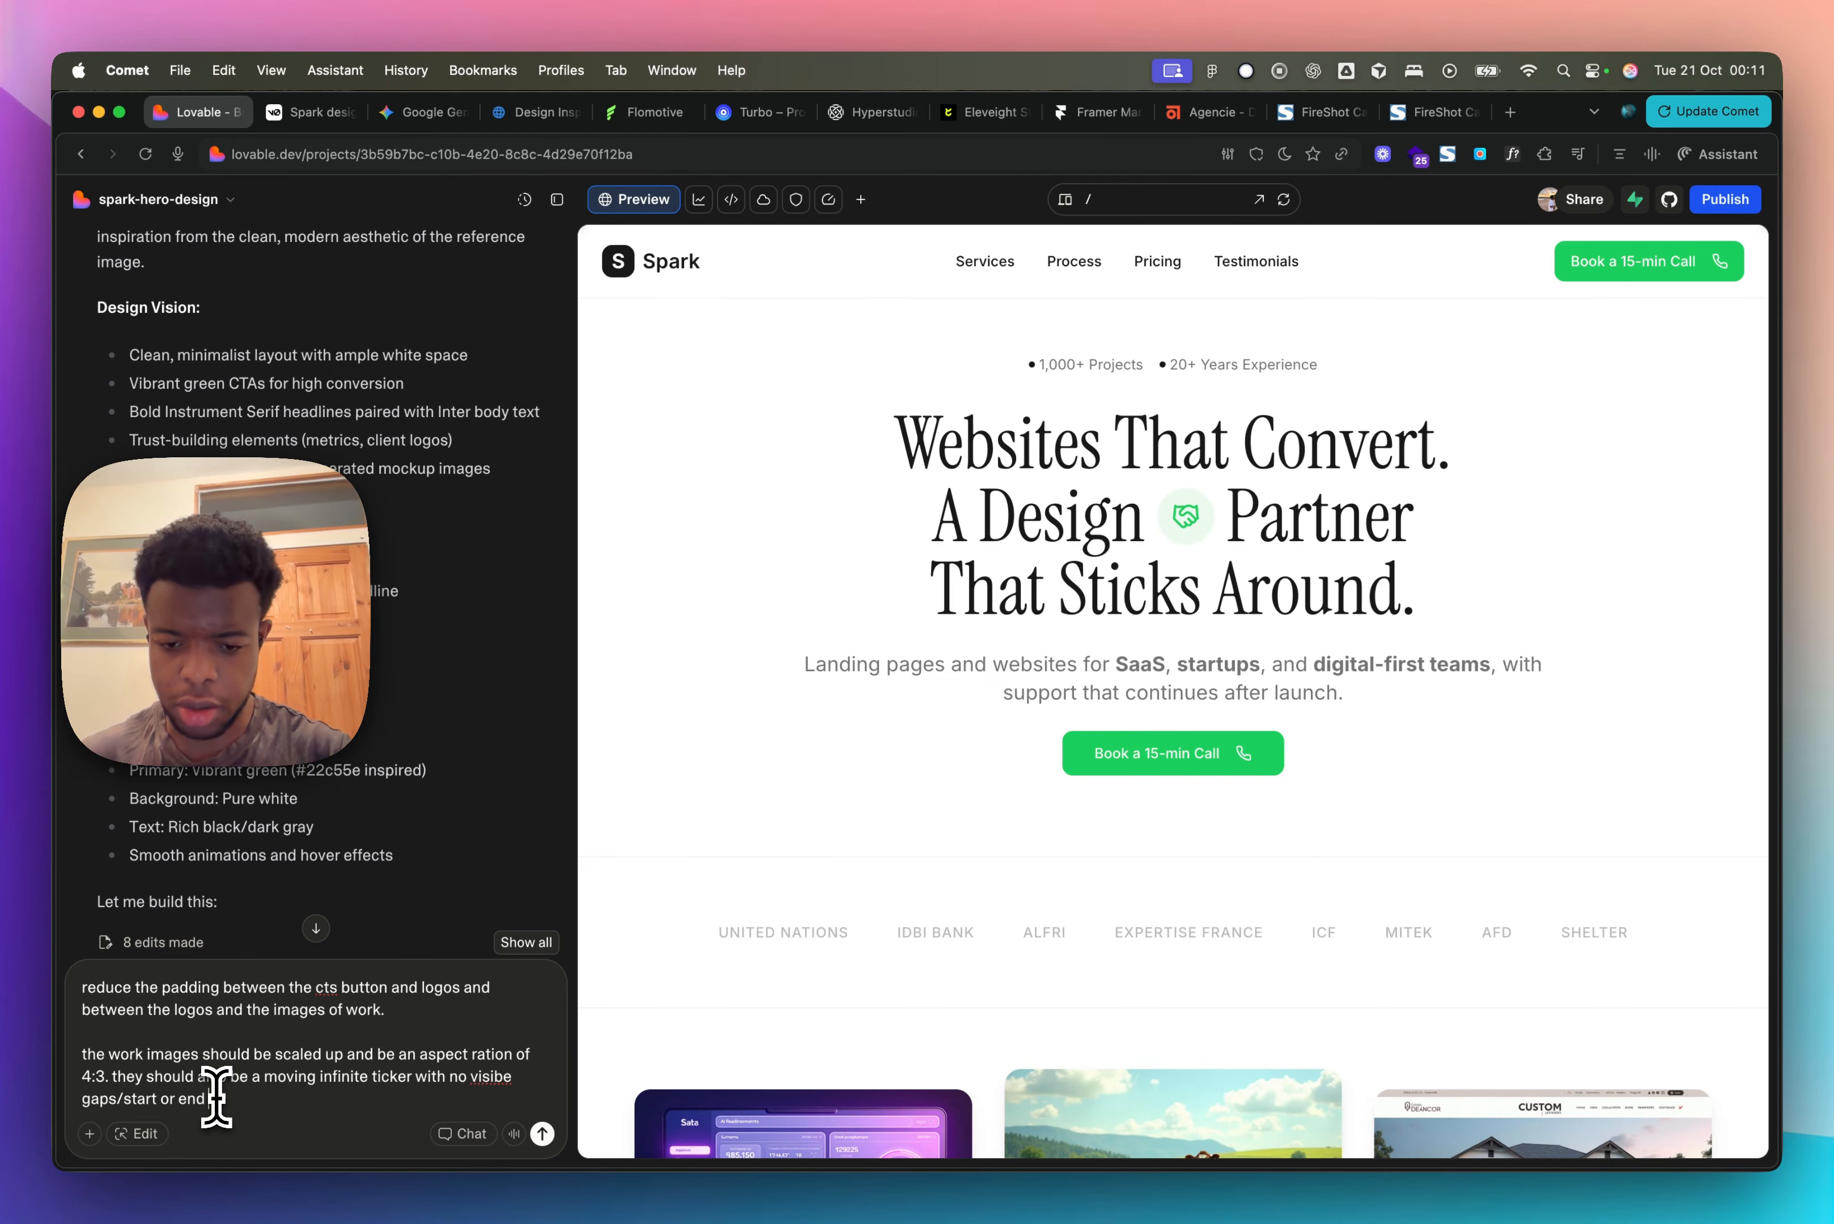
{"action": "type", "text": "nts."}
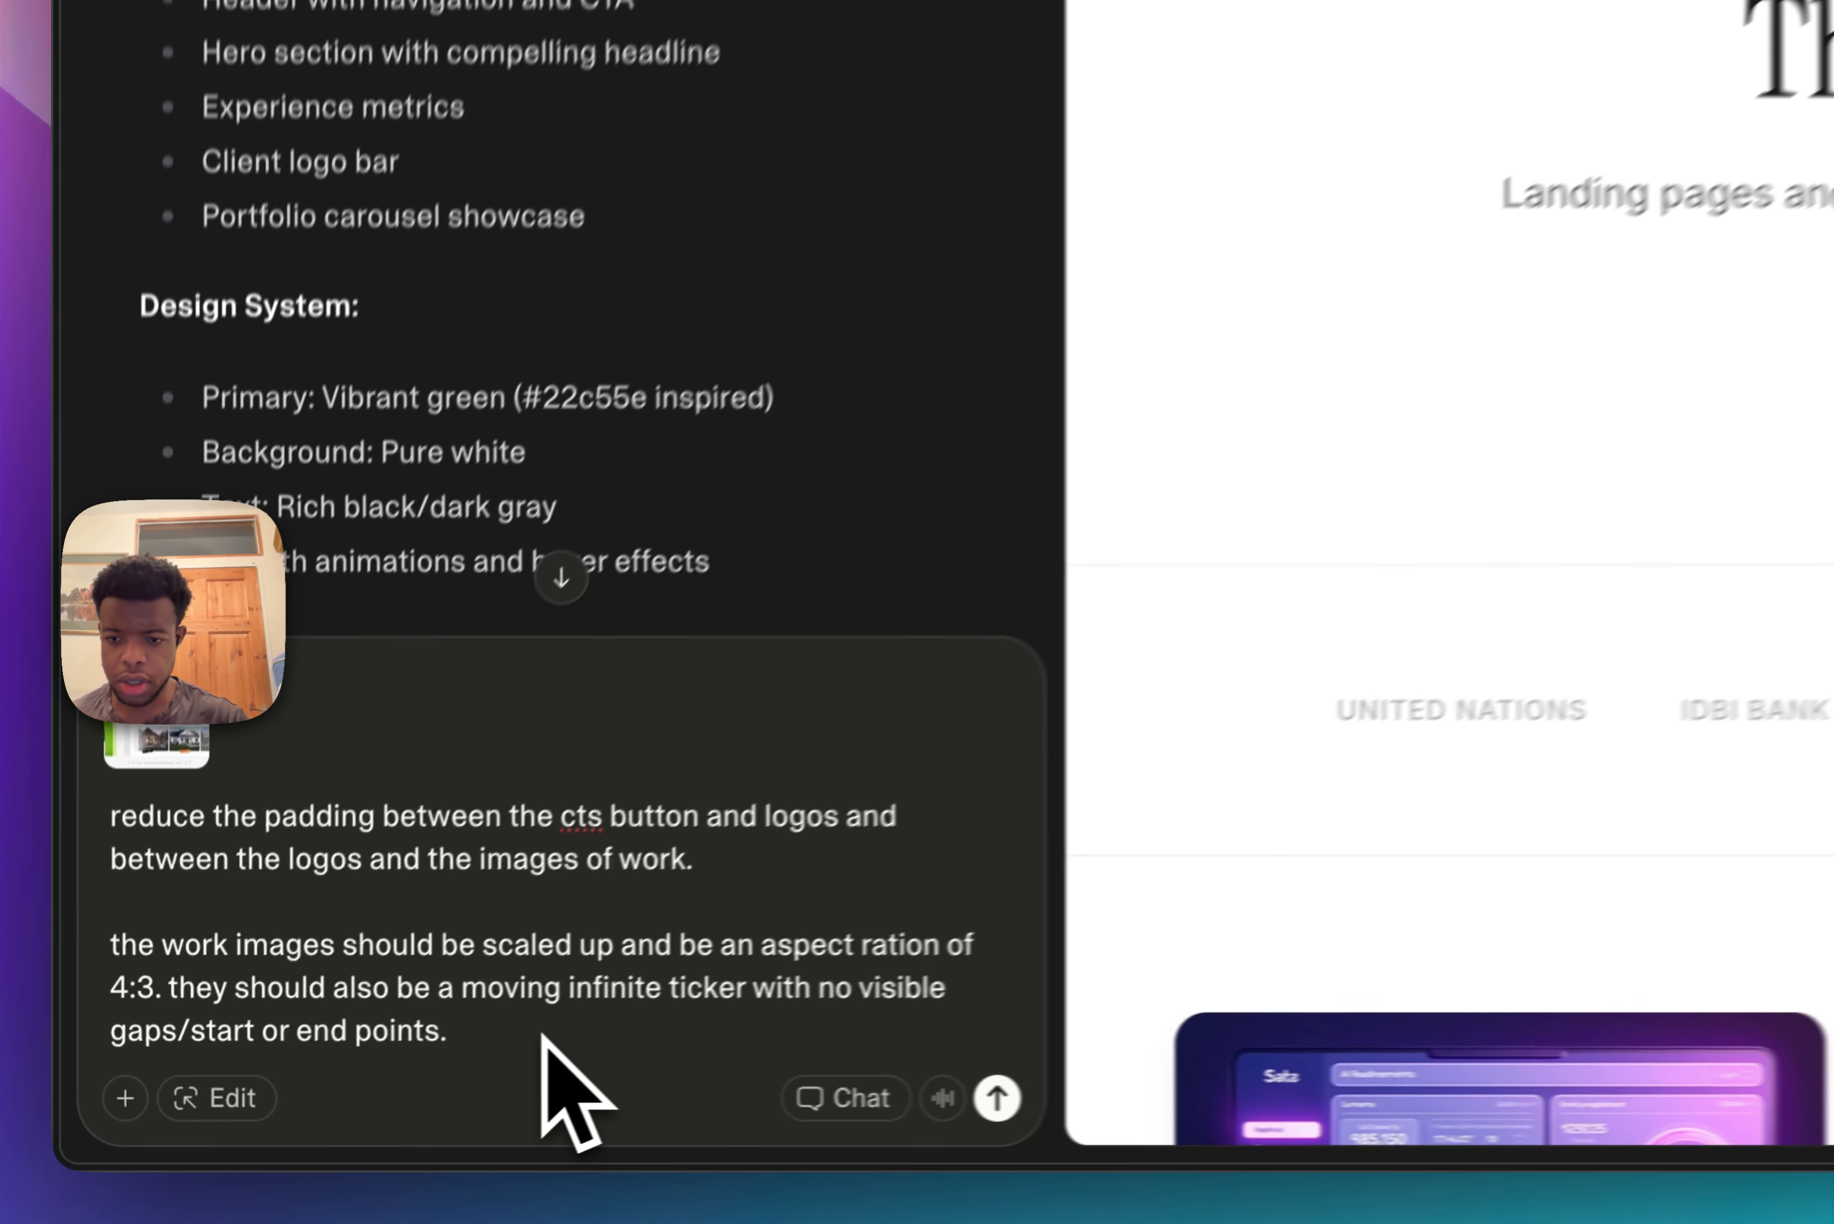
Step: Add the sentence "the images/new image ticker should peek above the fold more." to the end of the prompt
{"action": "type", "text": "the"}
{"action": "type", "text": " images/new image ticker should"}
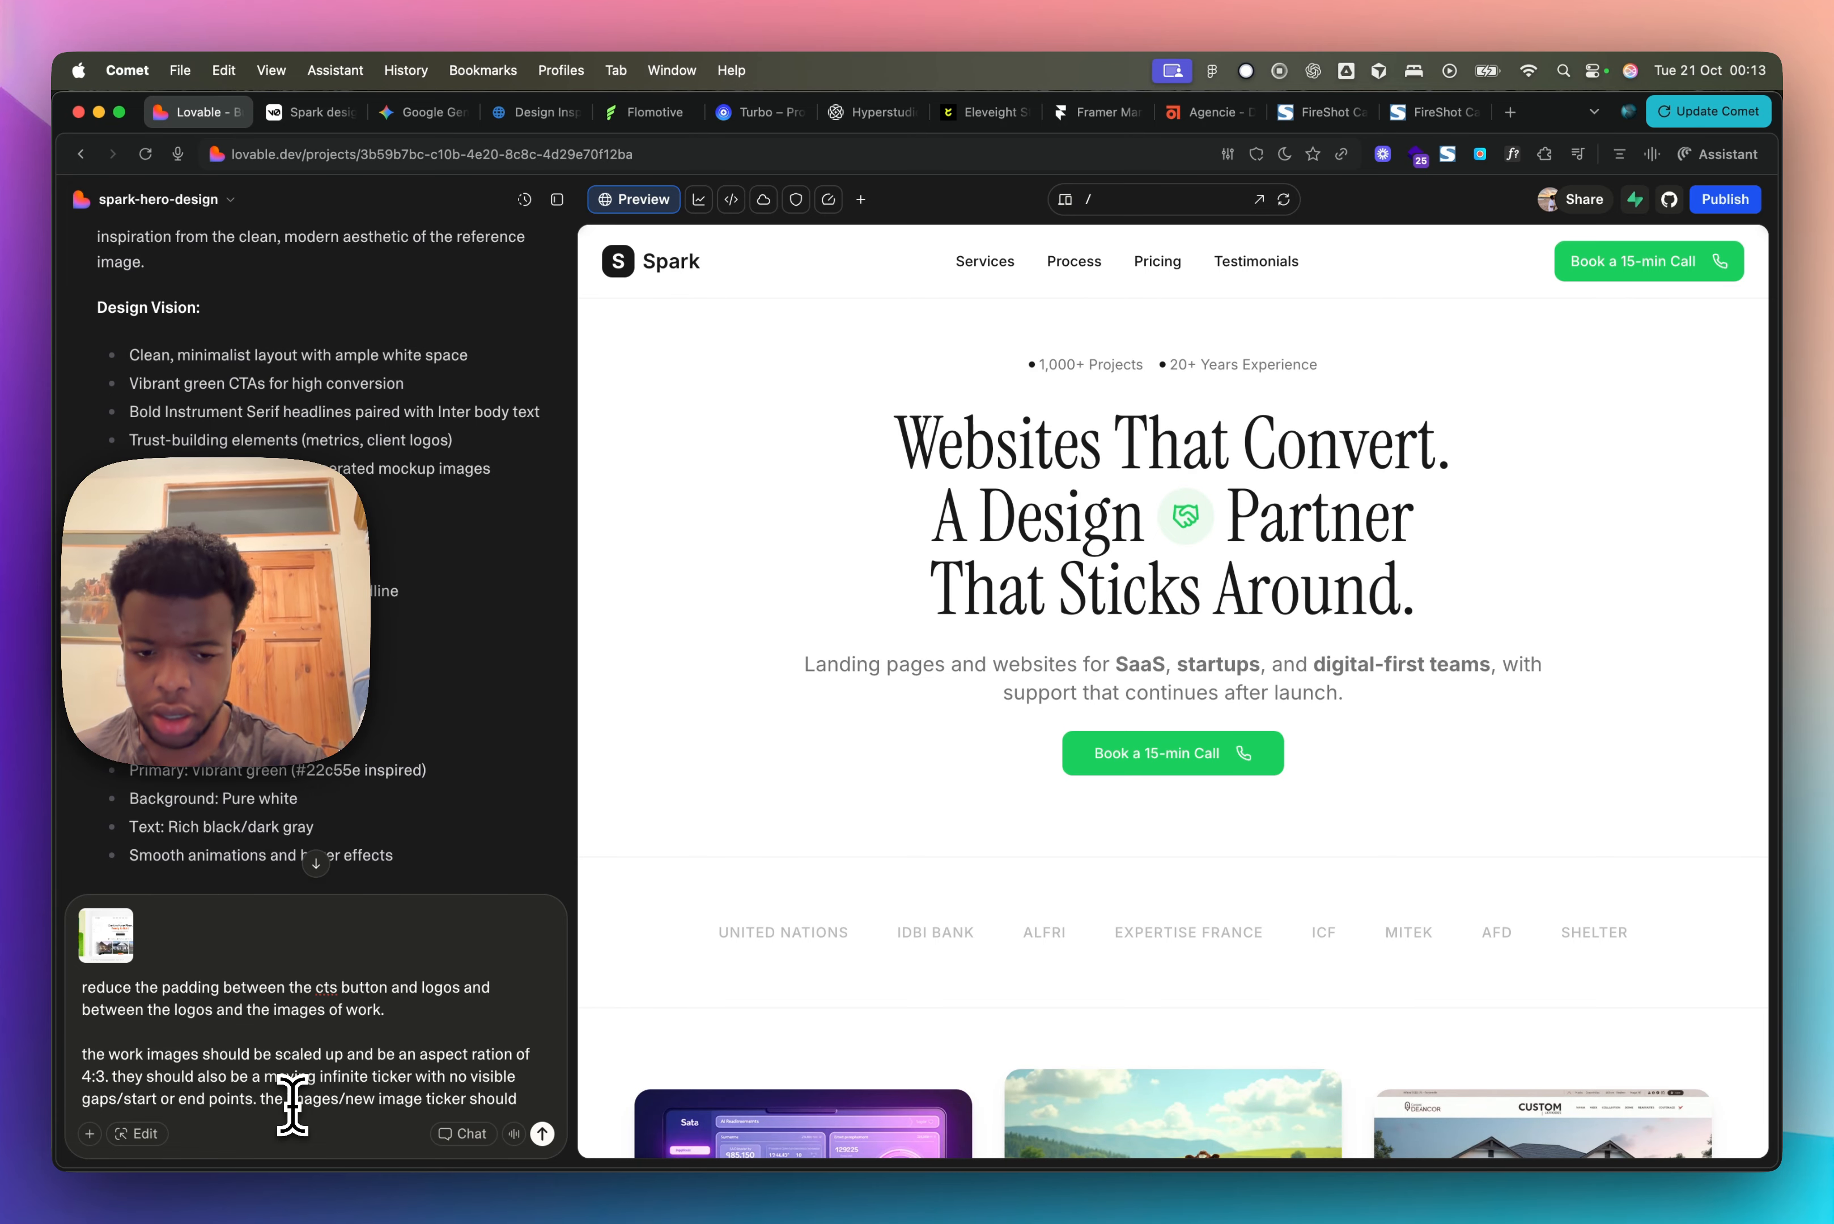
{"action": "type", "text": " peek ab"}
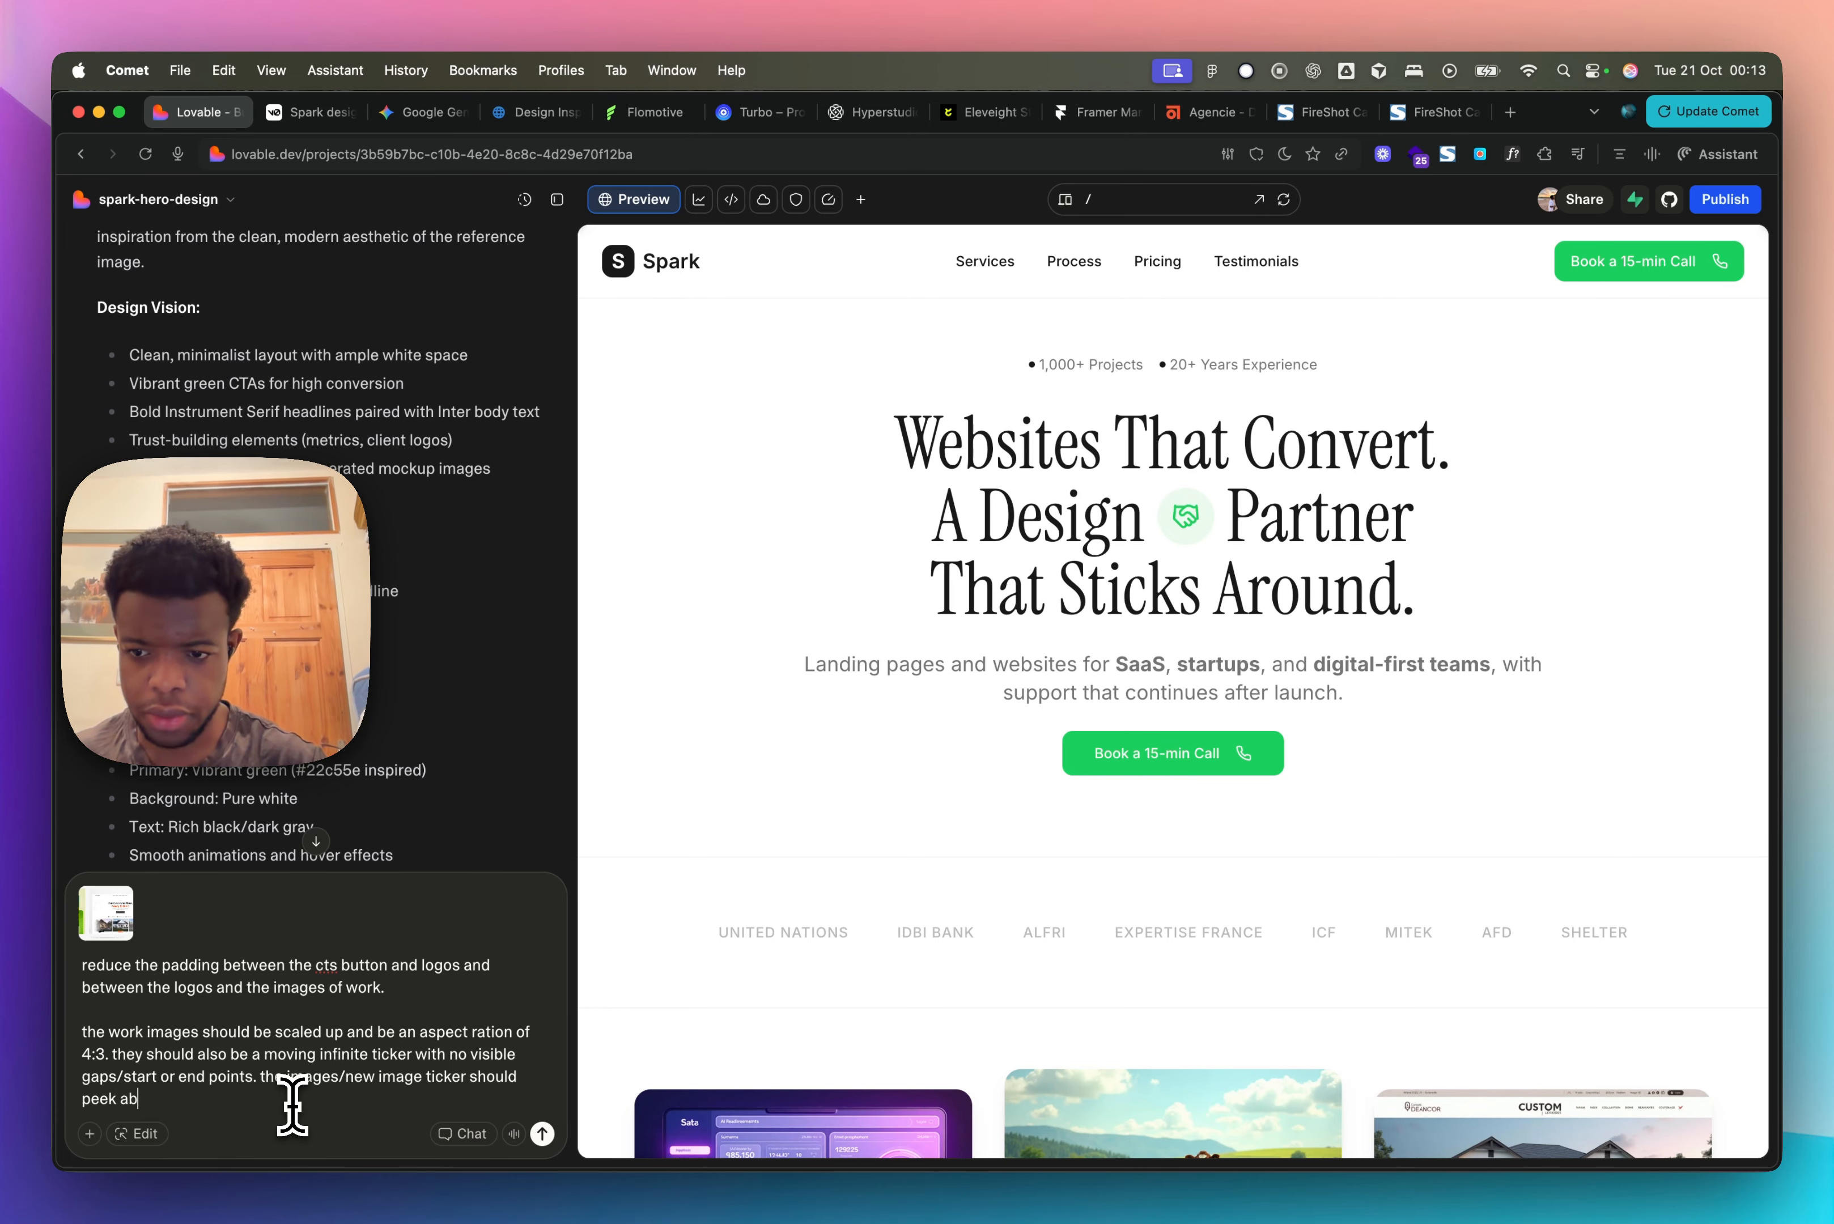
{"action": "type", "text": "ove the fold more."}
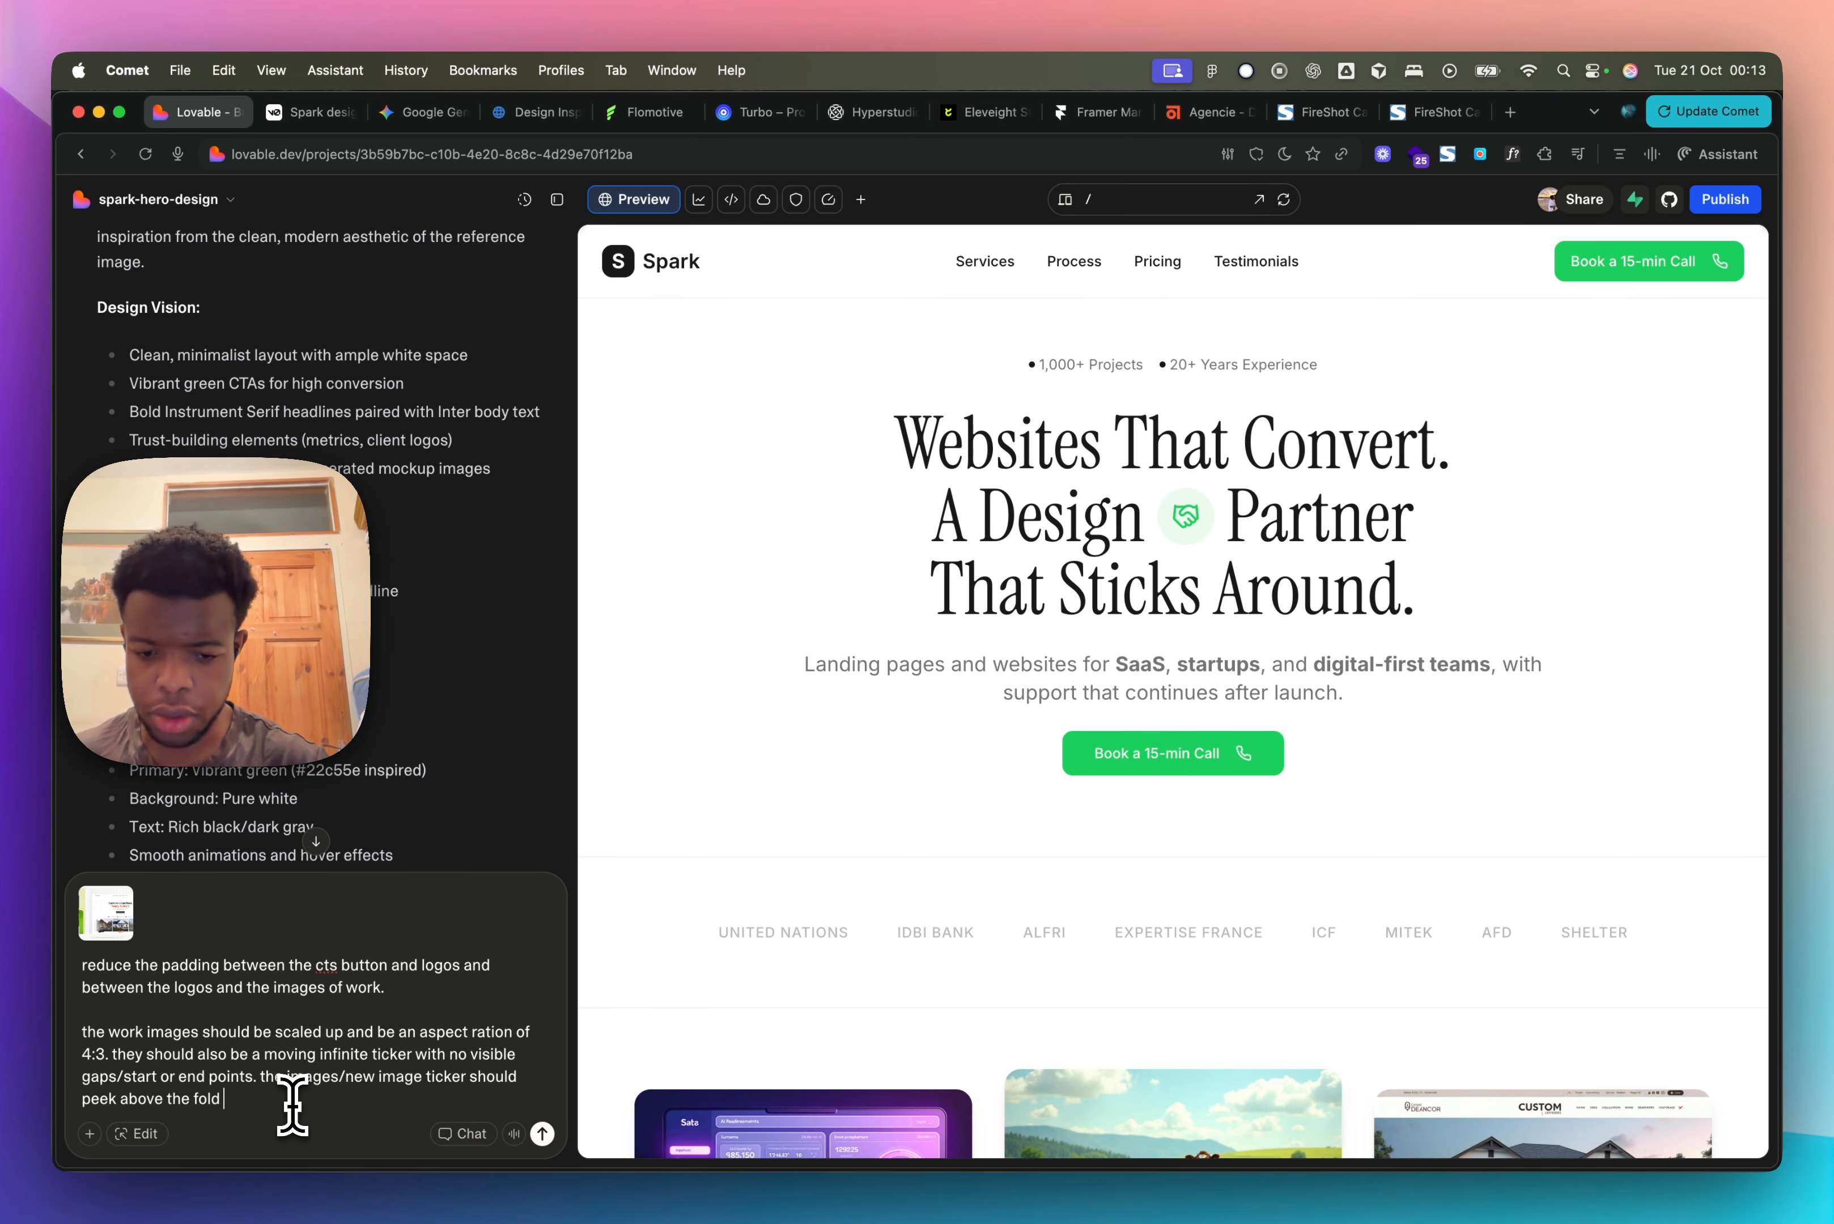
Step: Copy the whole prompt into the v0 project's chat and append "the images should not be titled"
{"action": "key", "text": "super+a"}
{"action": "key", "text": "super+c"}
{"action": "left_click", "coordinate": [312, 112]}
{"action": "left_click", "coordinate": [300, 1105]}
{"action": "key", "text": "super+v"}
{"action": "type", "text": "the images should not be titled"}
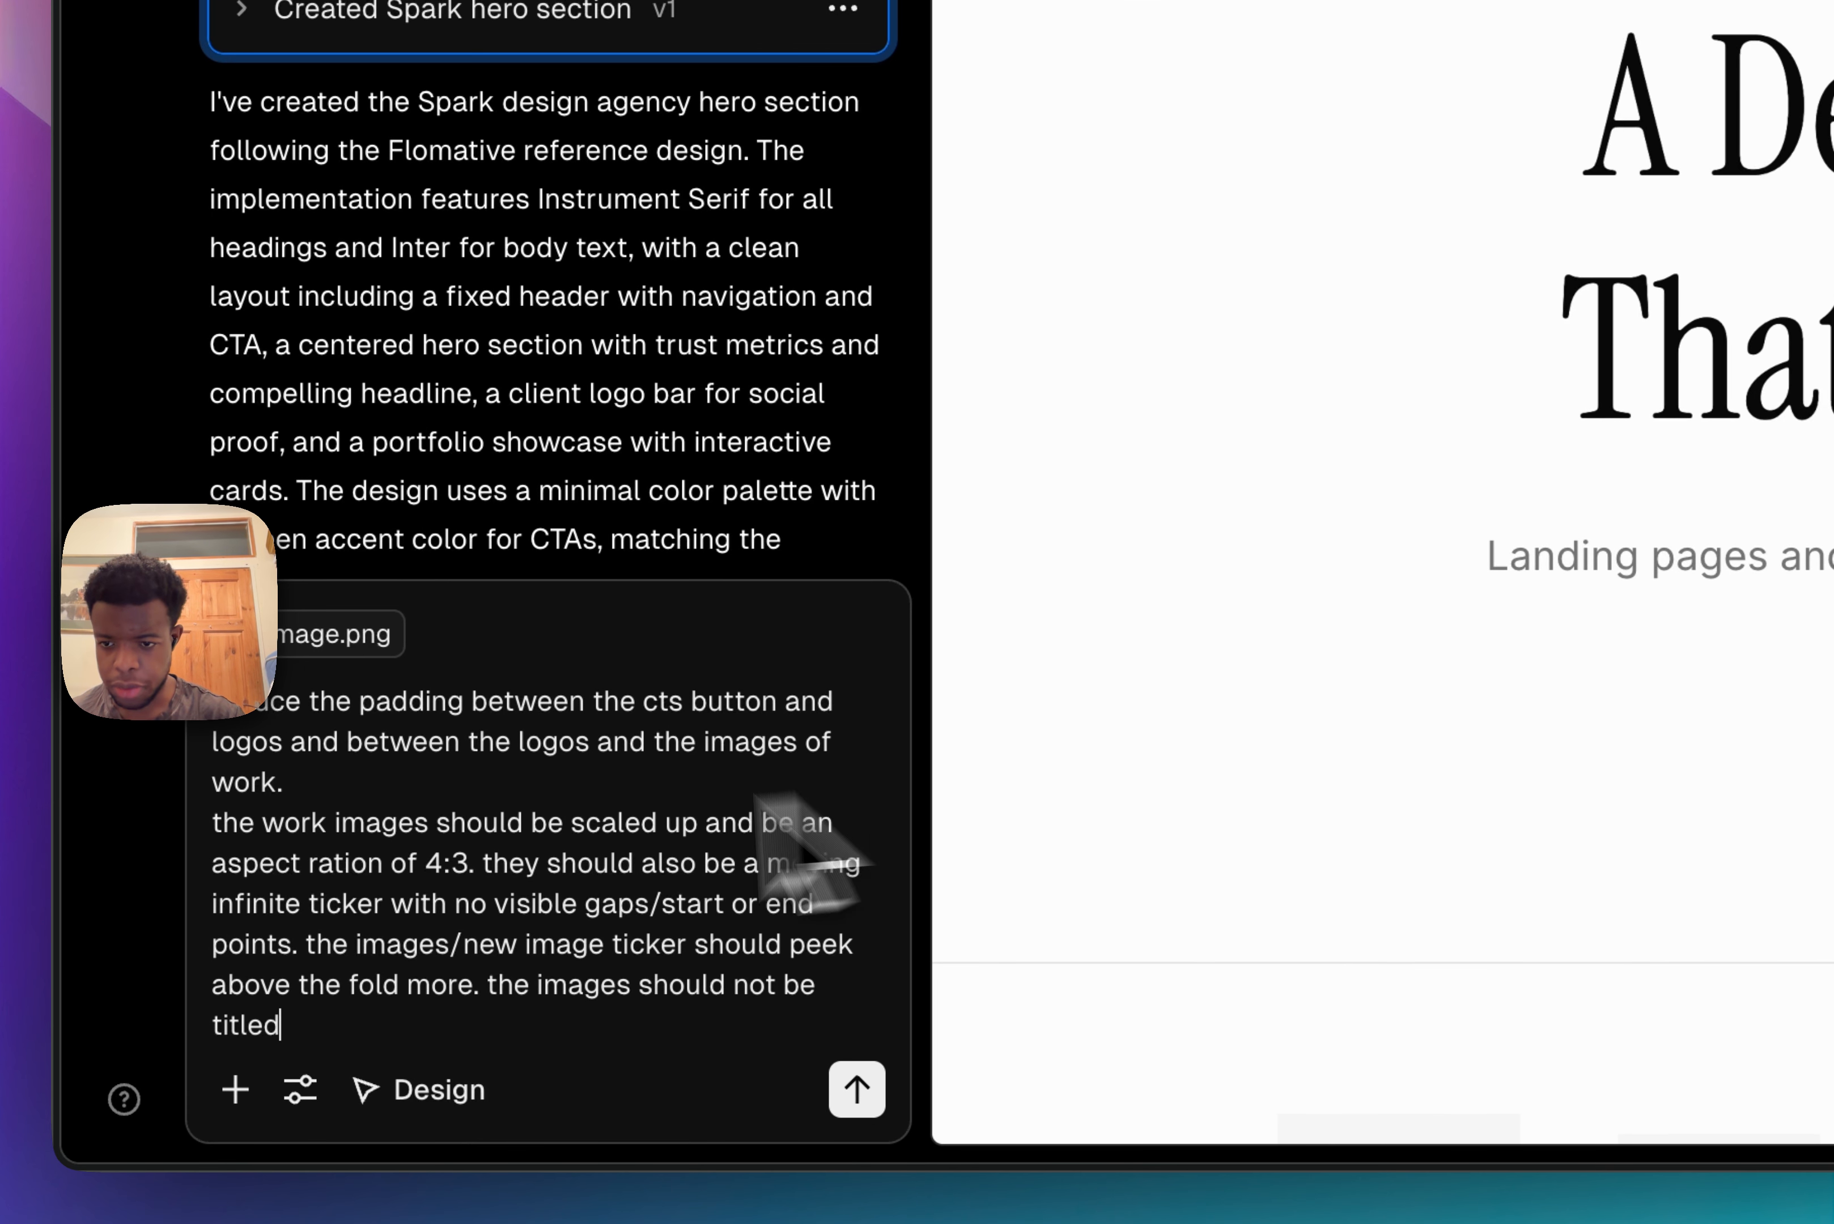
Step: Separate the padding request from the work images request with a blank line and send the v0 prompt
{"action": "left_click", "coordinate": [426, 790]}
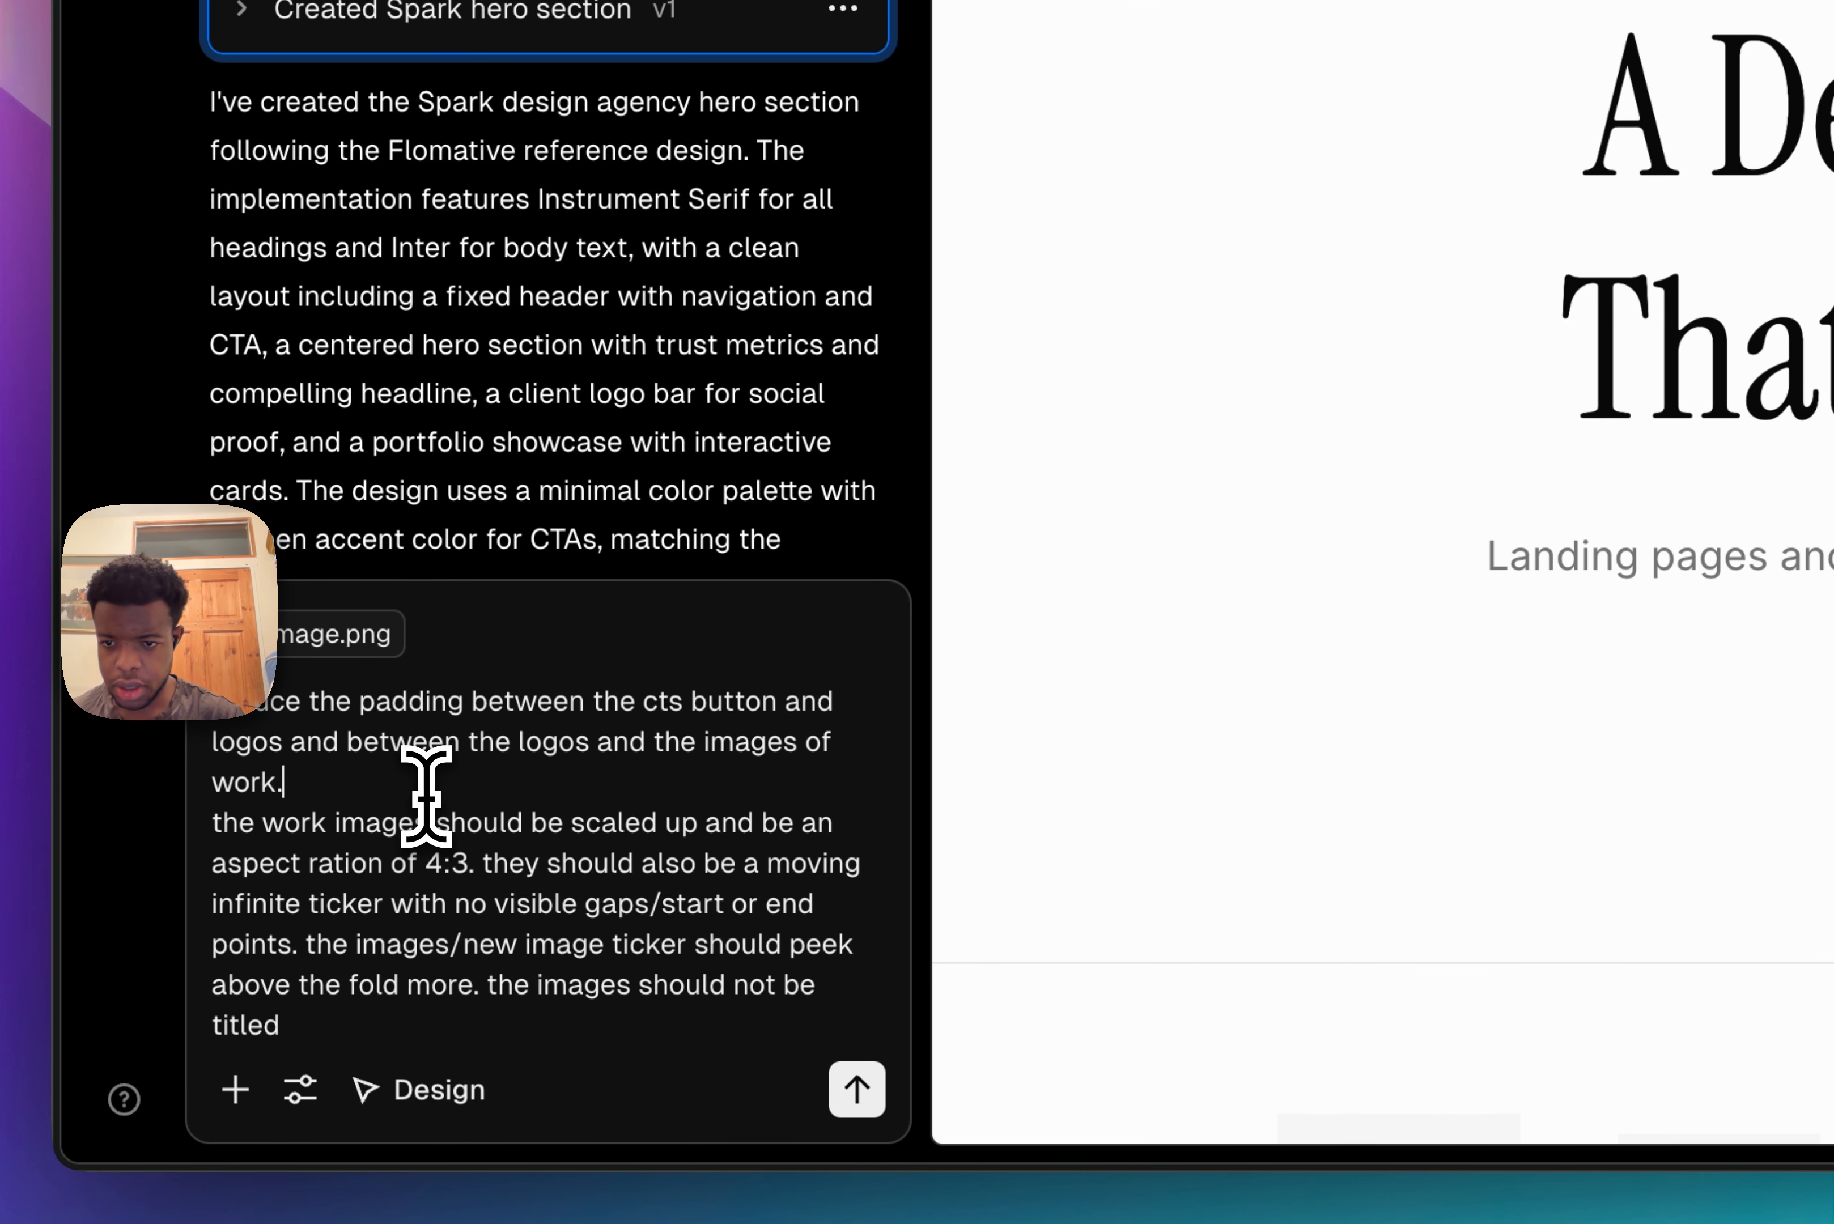
{"action": "key", "text": "shift+Return"}
{"action": "key", "text": "shift+Return"}
{"action": "key", "text": "Return"}
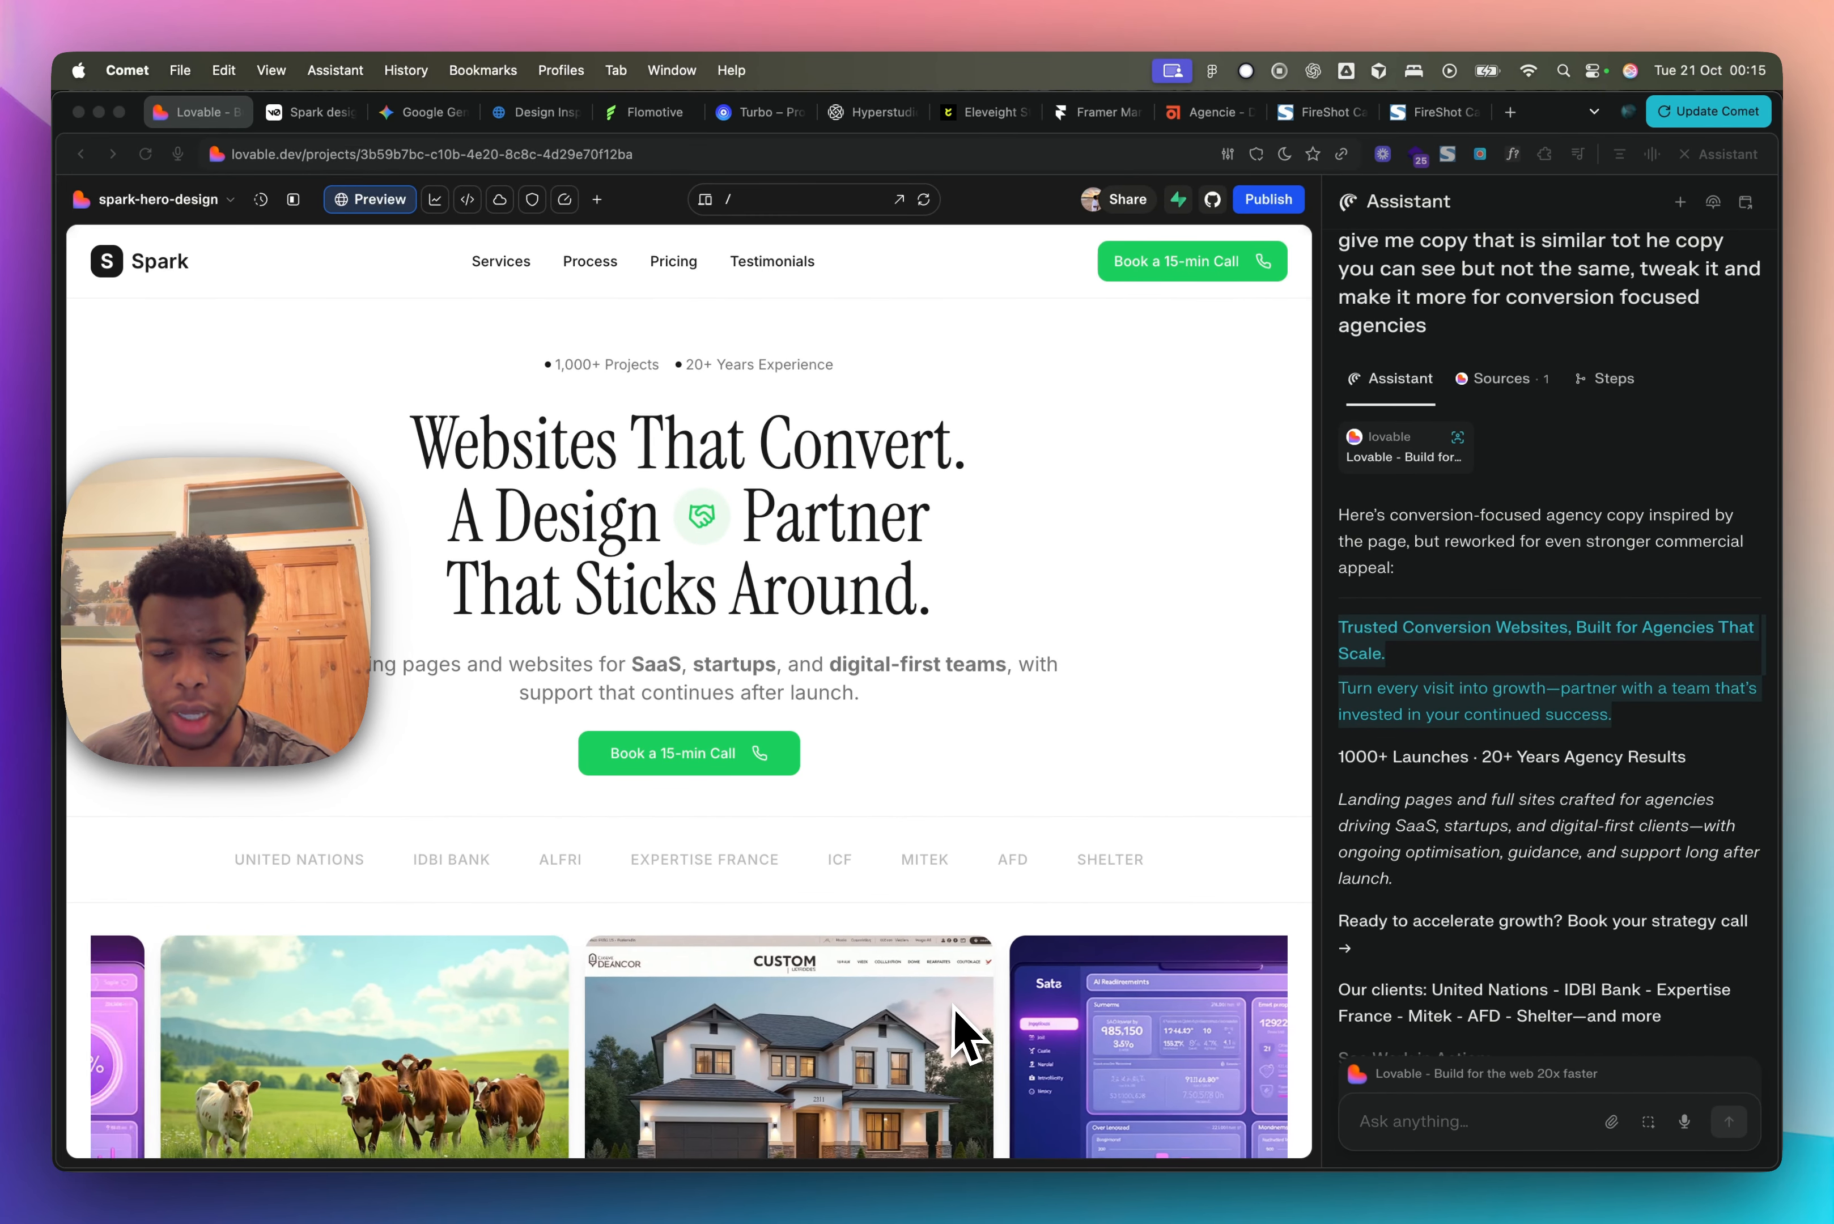
Step: Switch to the v0 project and examine the updated preview's headline, logo section and portfolio image ticker
{"action": "left_click", "coordinate": [312, 112]}
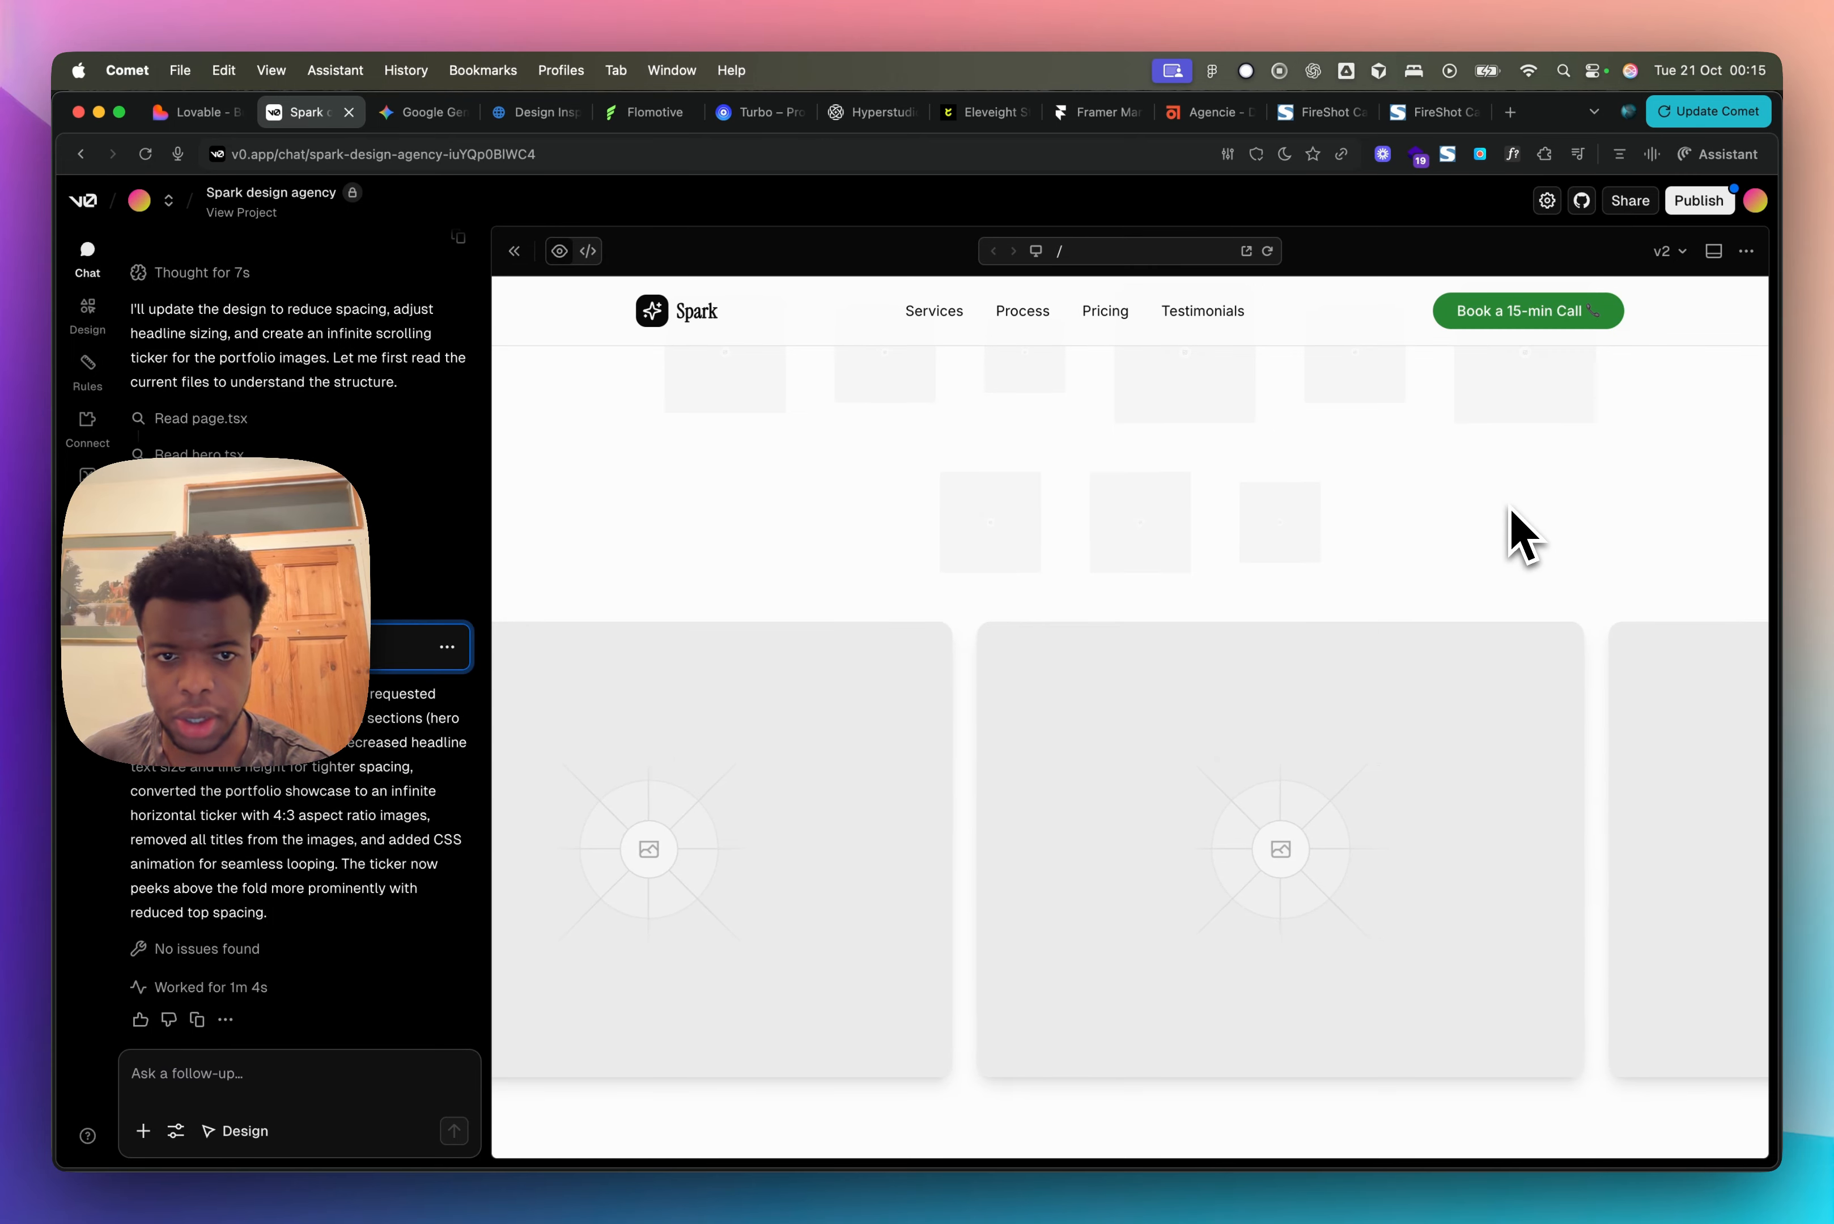
{"action": "scroll", "coordinate": [1523, 536], "scroll_direction": "up", "scroll_amount": 3}
{"action": "scroll", "coordinate": [1523, 536], "scroll_direction": "up", "scroll_amount": 2}
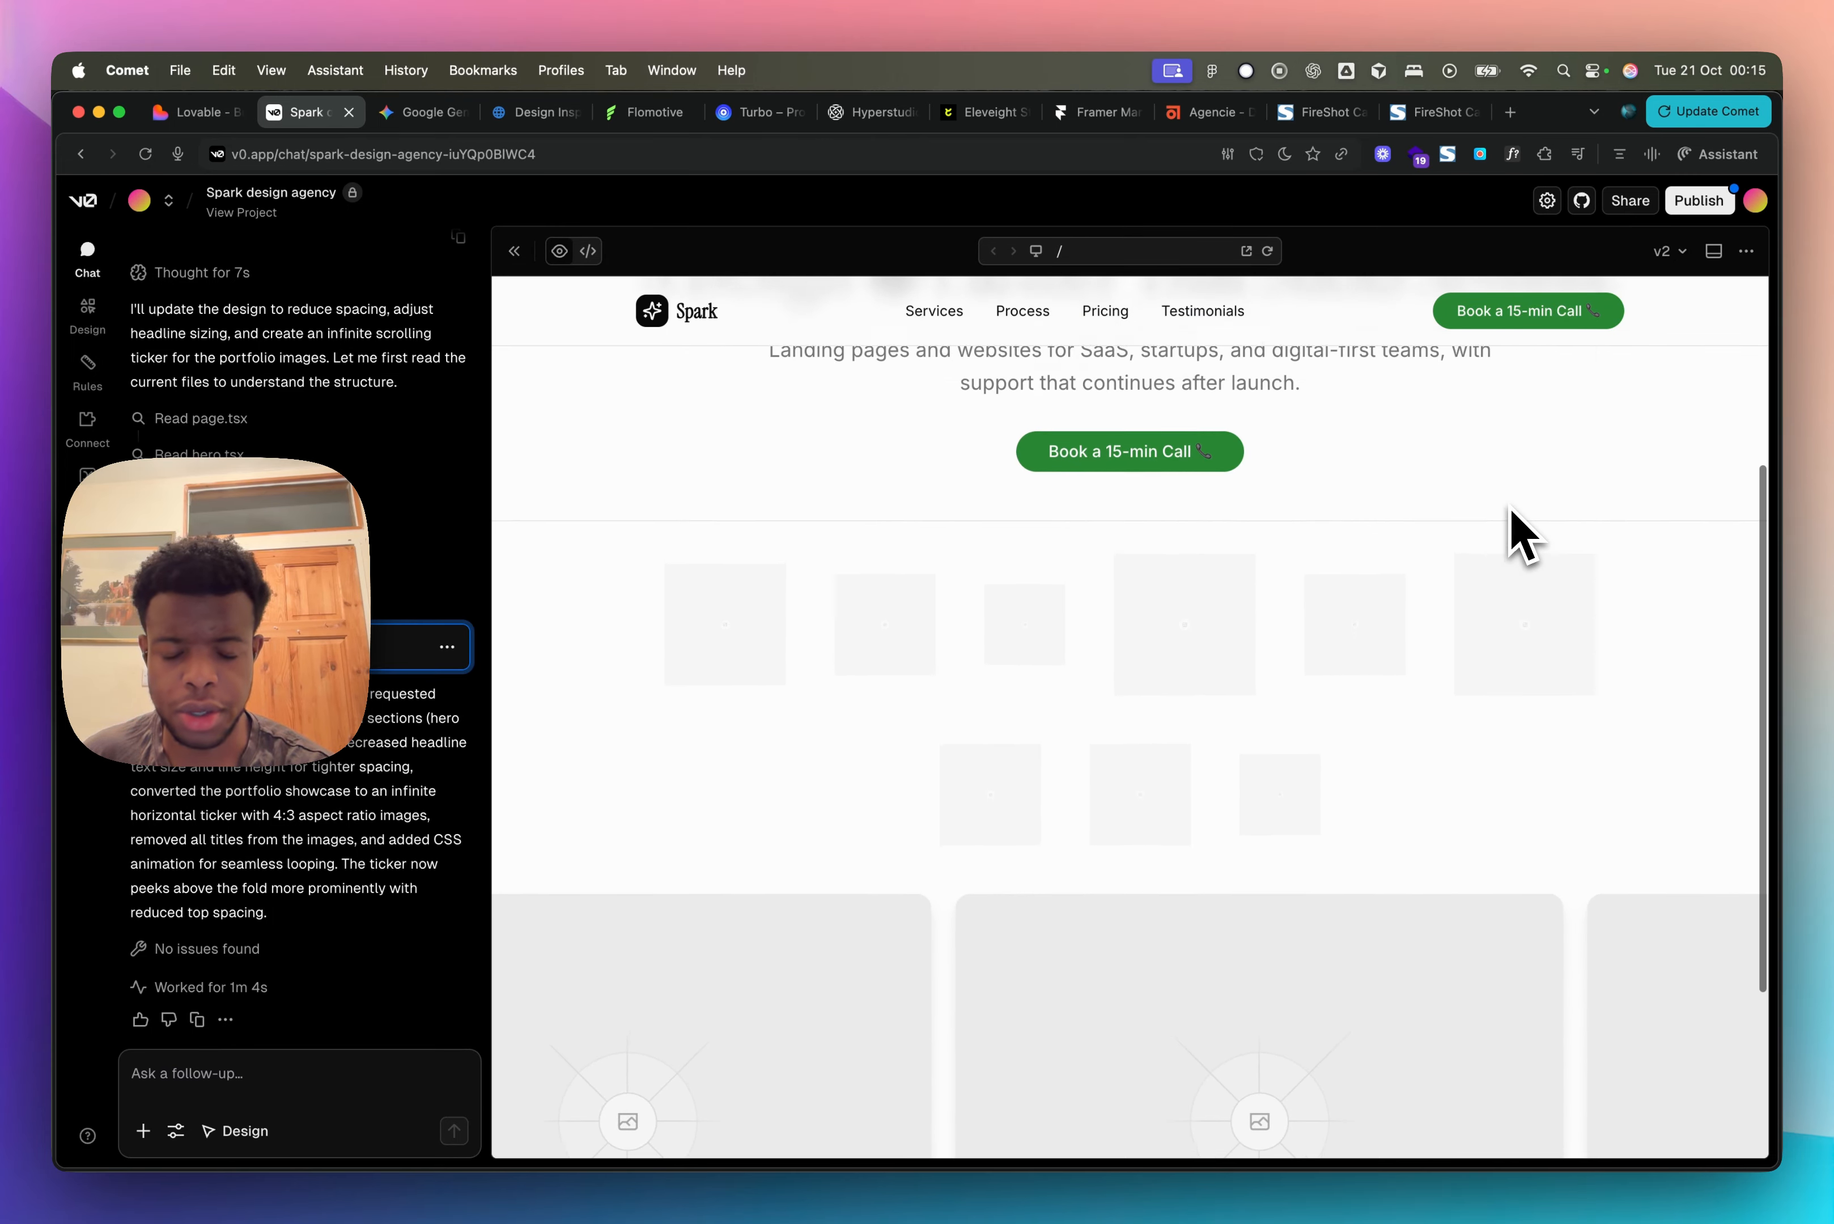
{"action": "scroll", "coordinate": [1523, 537], "scroll_direction": "down", "scroll_amount": 3}
{"action": "scroll", "coordinate": [1523, 536], "scroll_direction": "up", "scroll_amount": 2}
{"action": "scroll", "coordinate": [1524, 536], "scroll_direction": "up", "scroll_amount": 4}
{"action": "scroll", "coordinate": [1524, 536], "scroll_direction": "up", "scroll_amount": 2}
Step: Write a v0 follow-up reading "change headline and sub:" followed by the copied headline and subheadline on a new paragraph
{"action": "left_click", "coordinate": [258, 1081]}
{"action": "type", "text": "change h"}
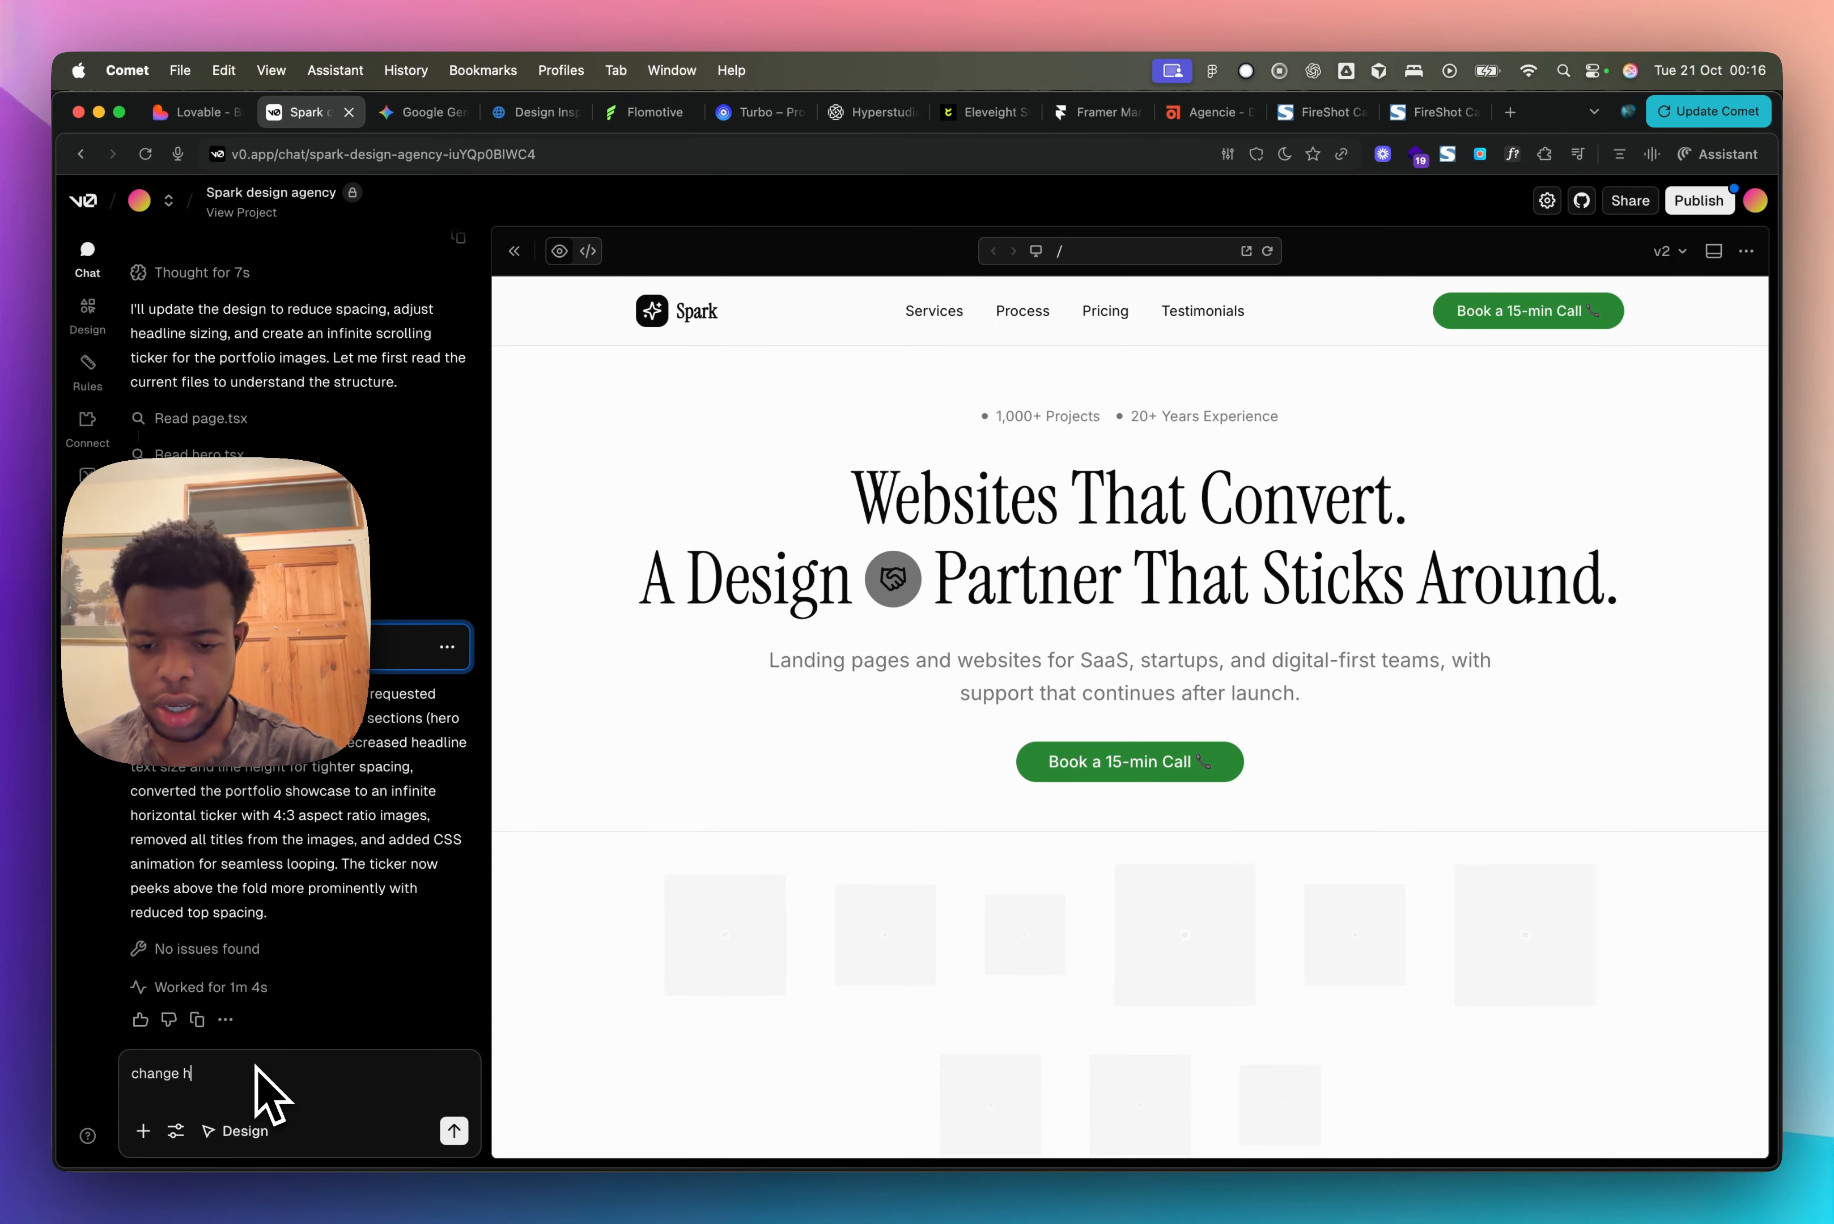
{"action": "type", "text": "eadline and sub"}
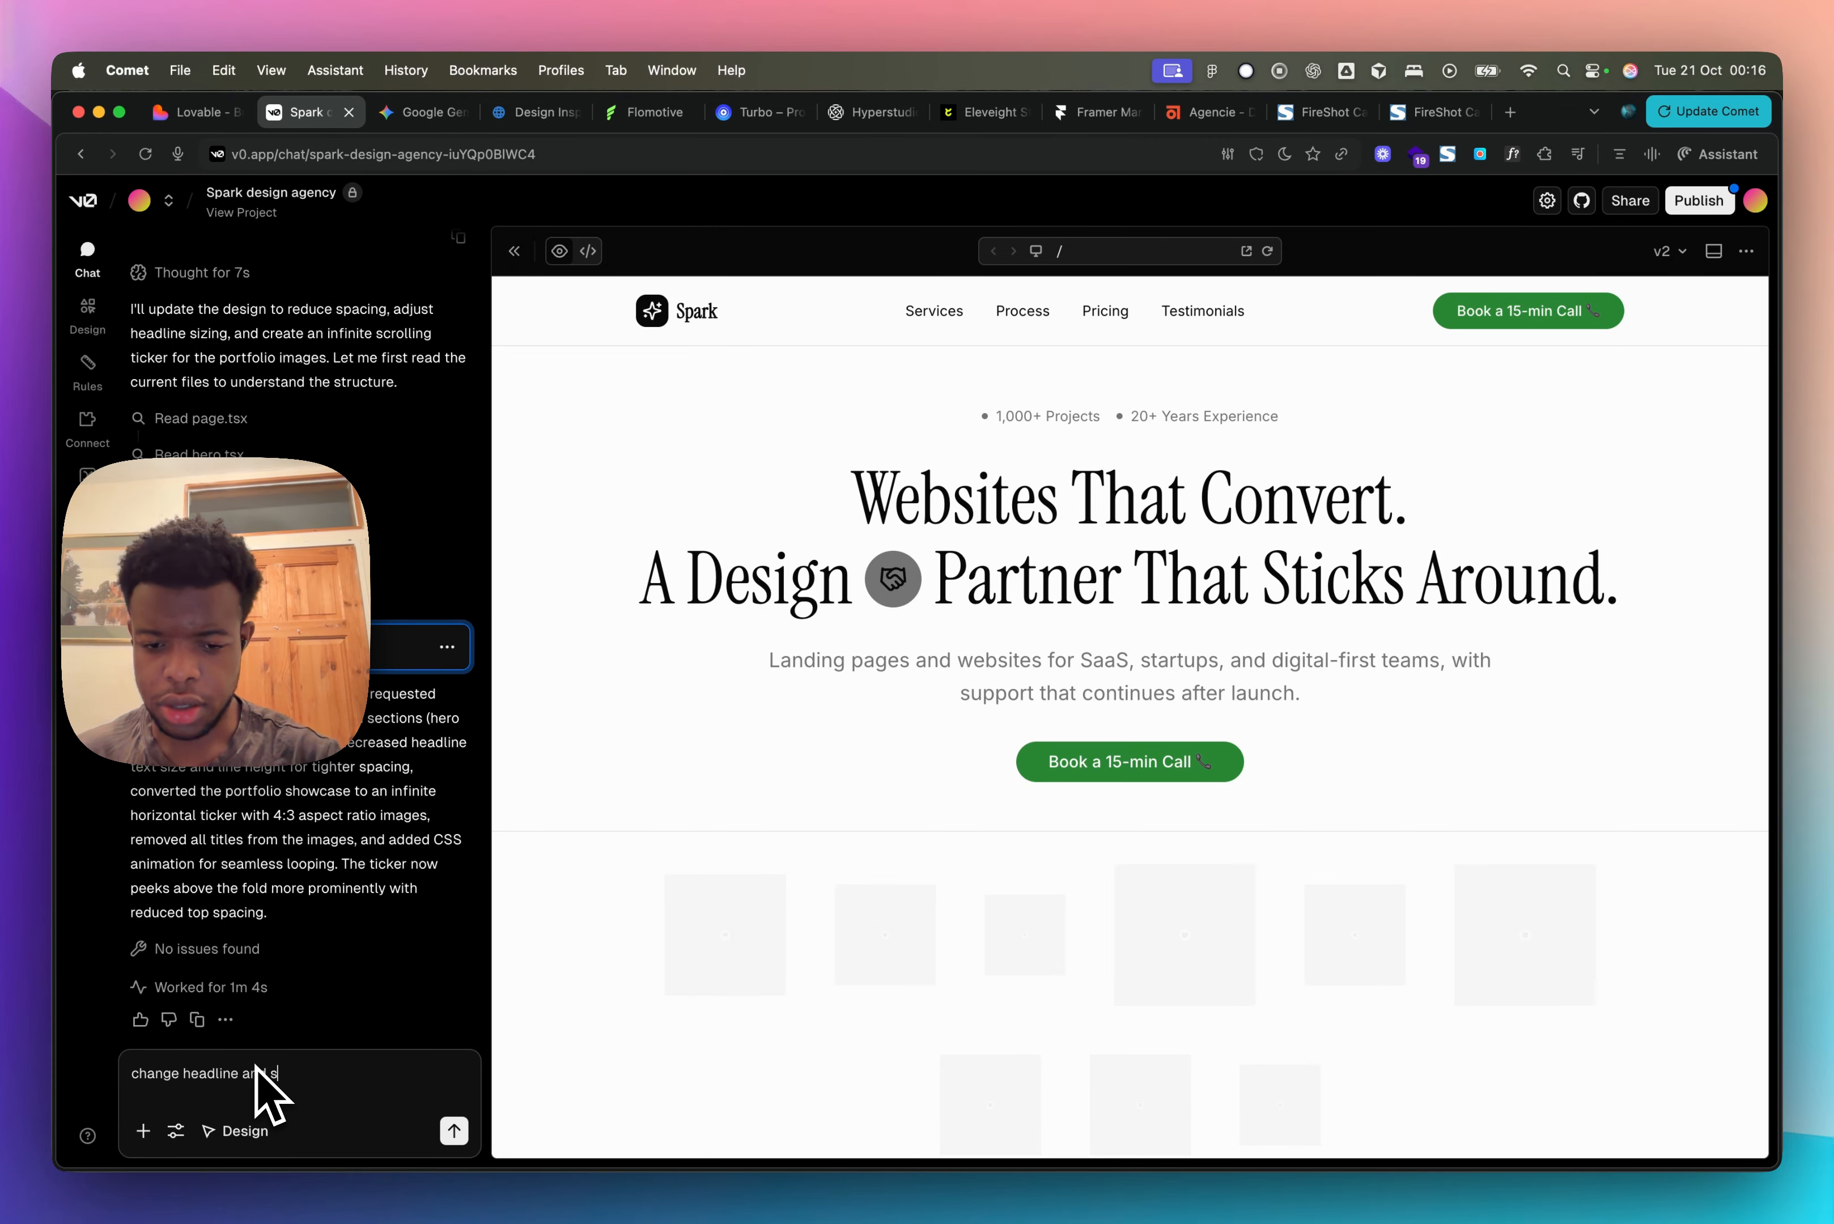
{"action": "type", "text": ":"}
{"action": "key", "text": "shift+Return"}
{"action": "key", "text": "shift+Return"}
{"action": "key", "text": "super+v"}
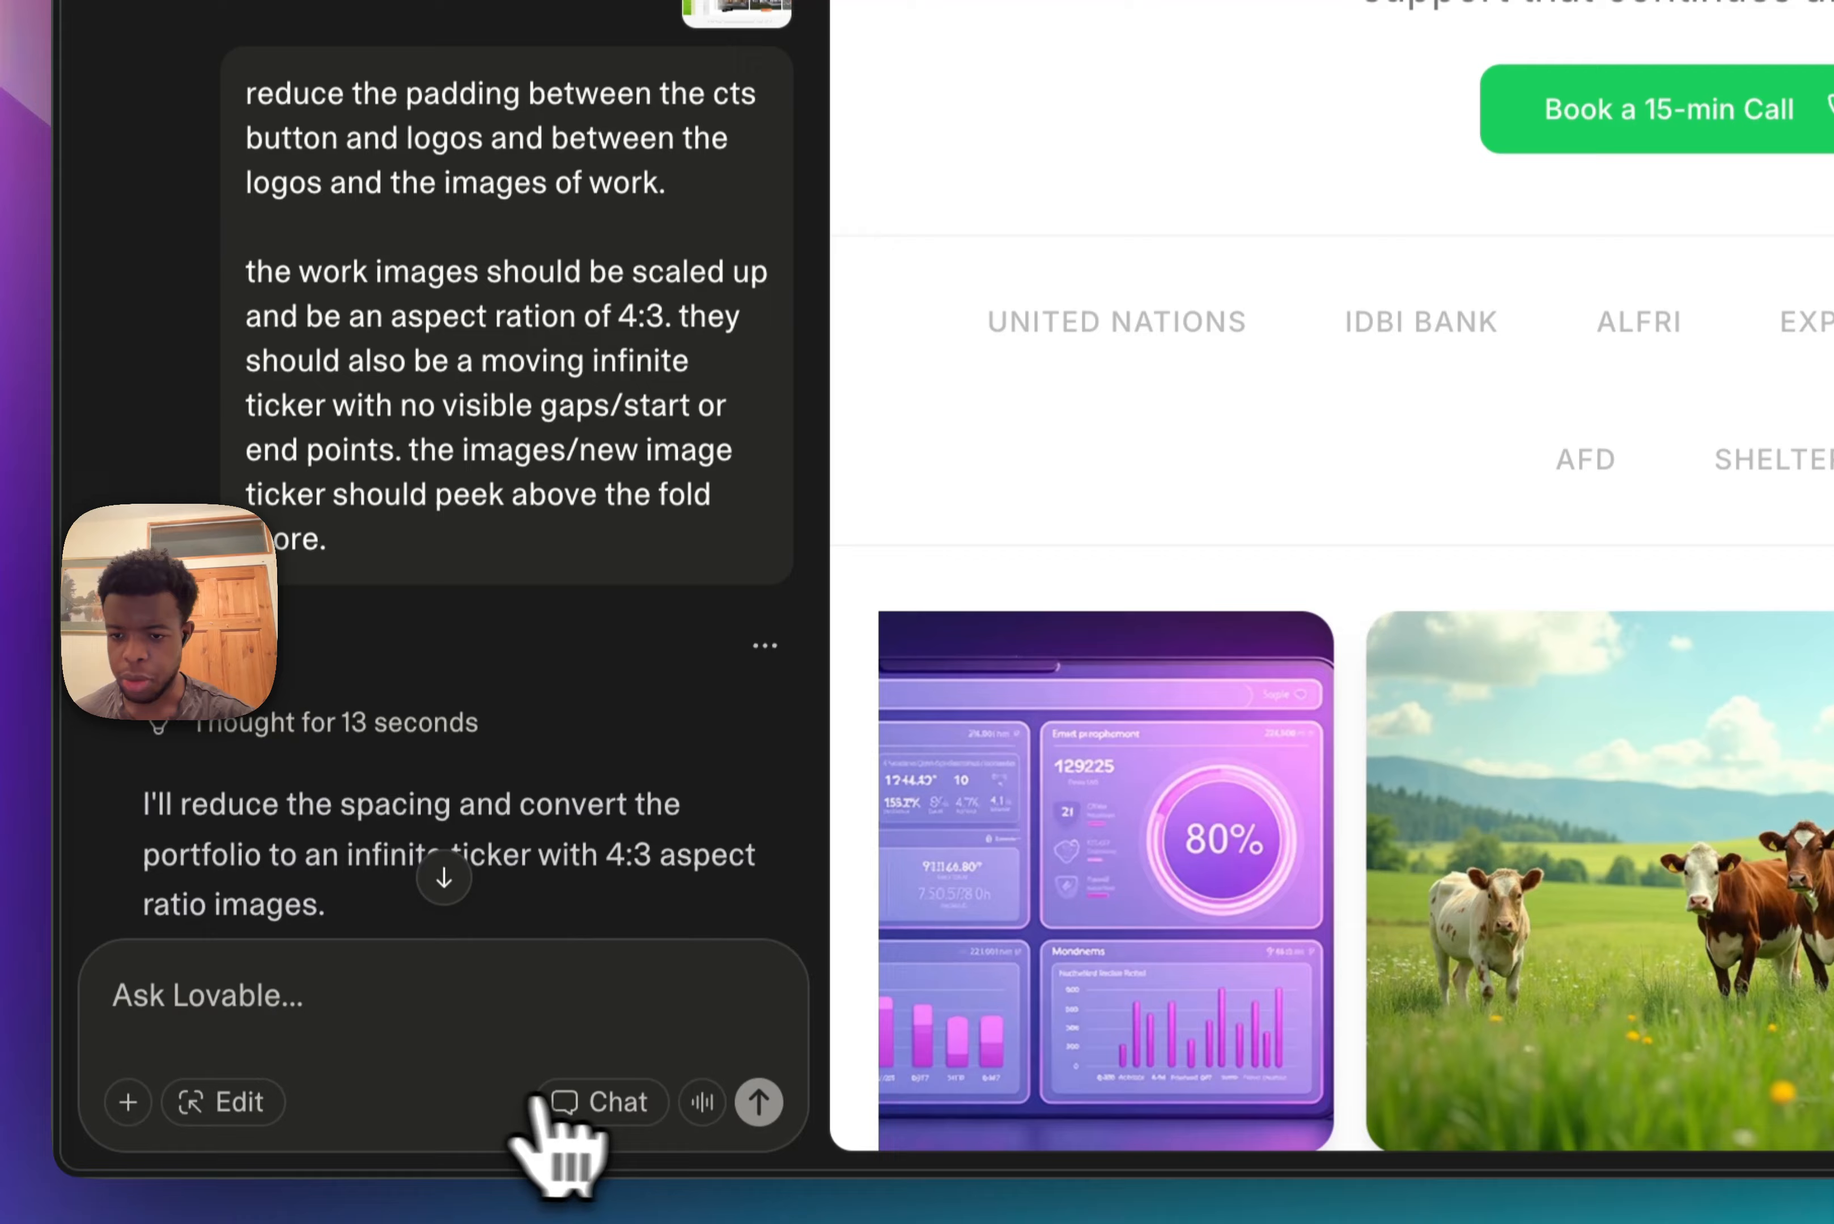
Step: In Lovable, enable chat mode and write that the images are flashing, ask why, and report that they are not moving as an infinite ticker
{"action": "left_click", "coordinate": [594, 1097]}
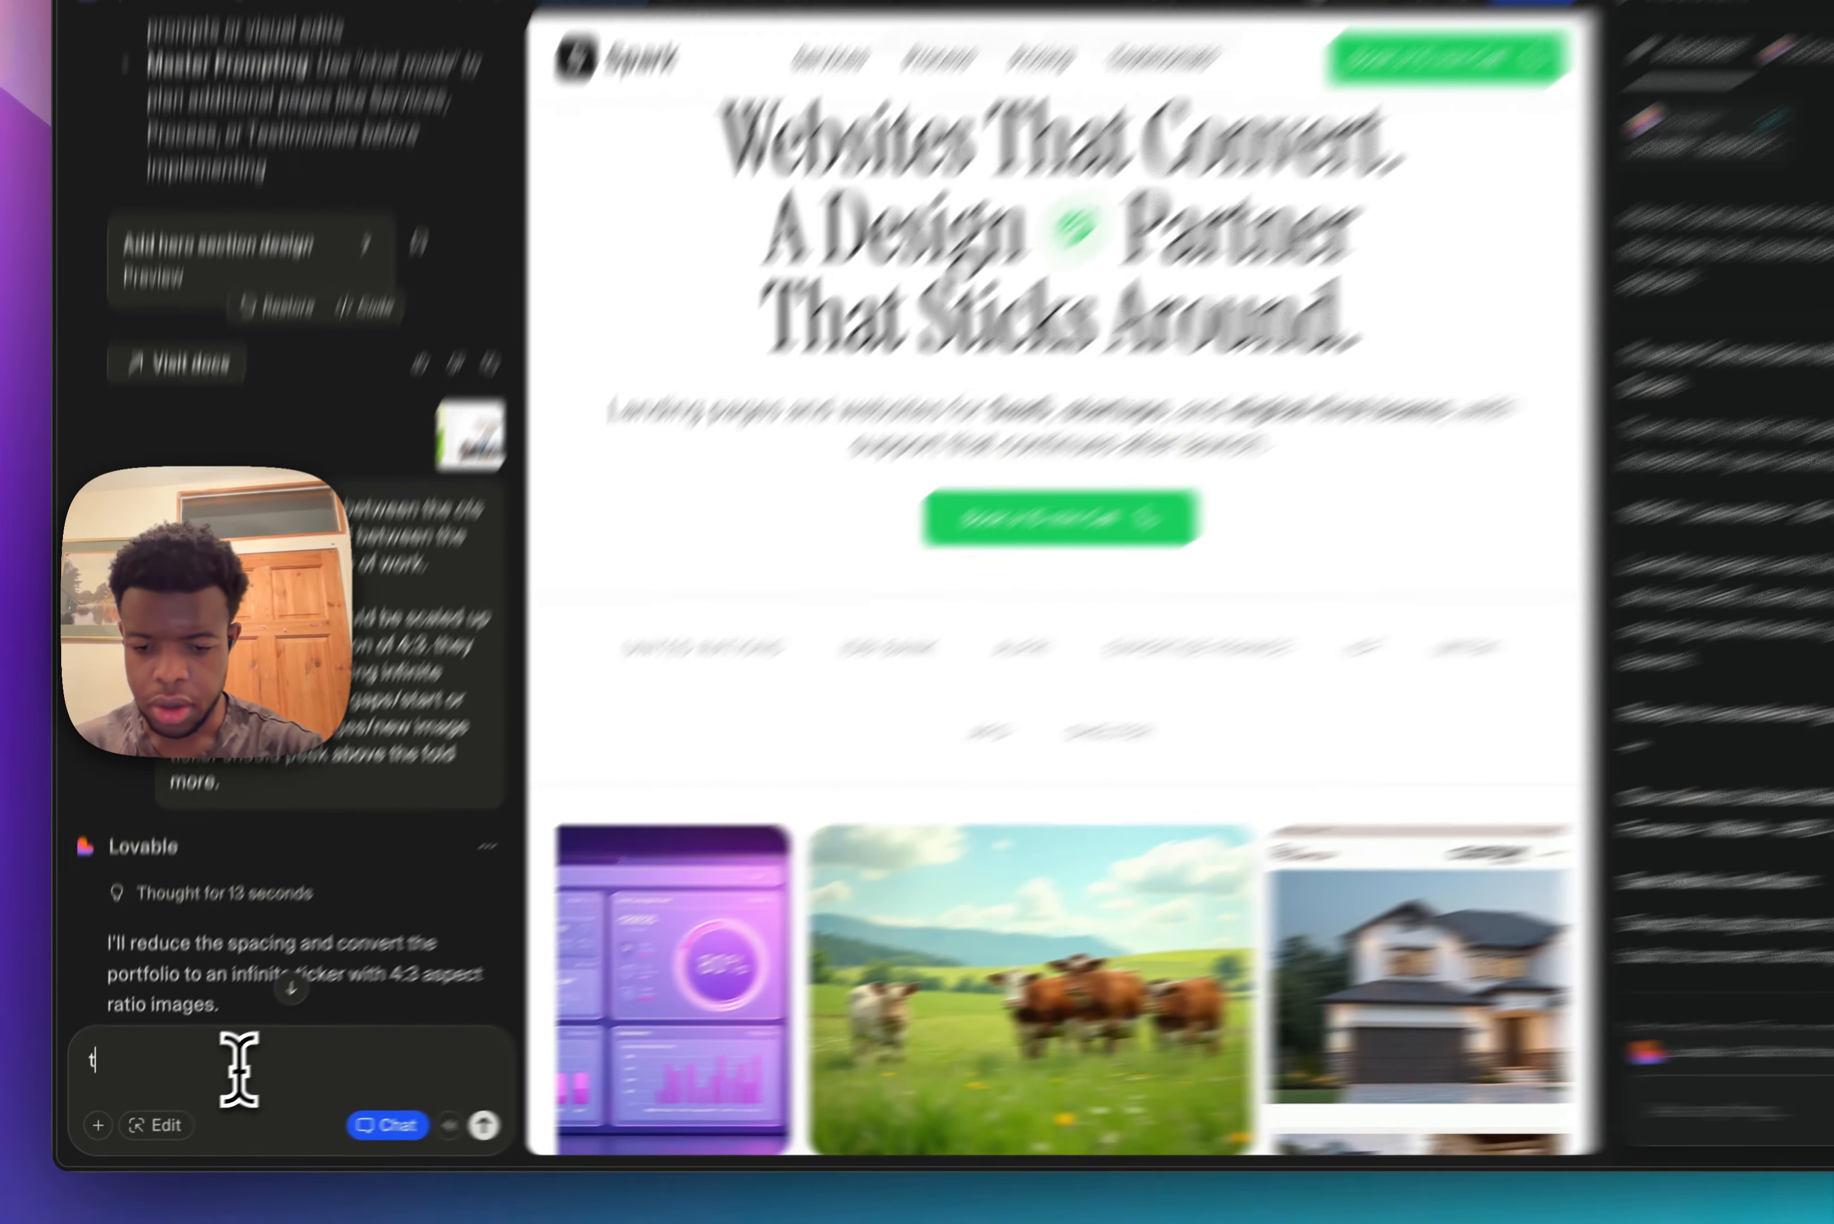
{"action": "type", "text": "the i"}
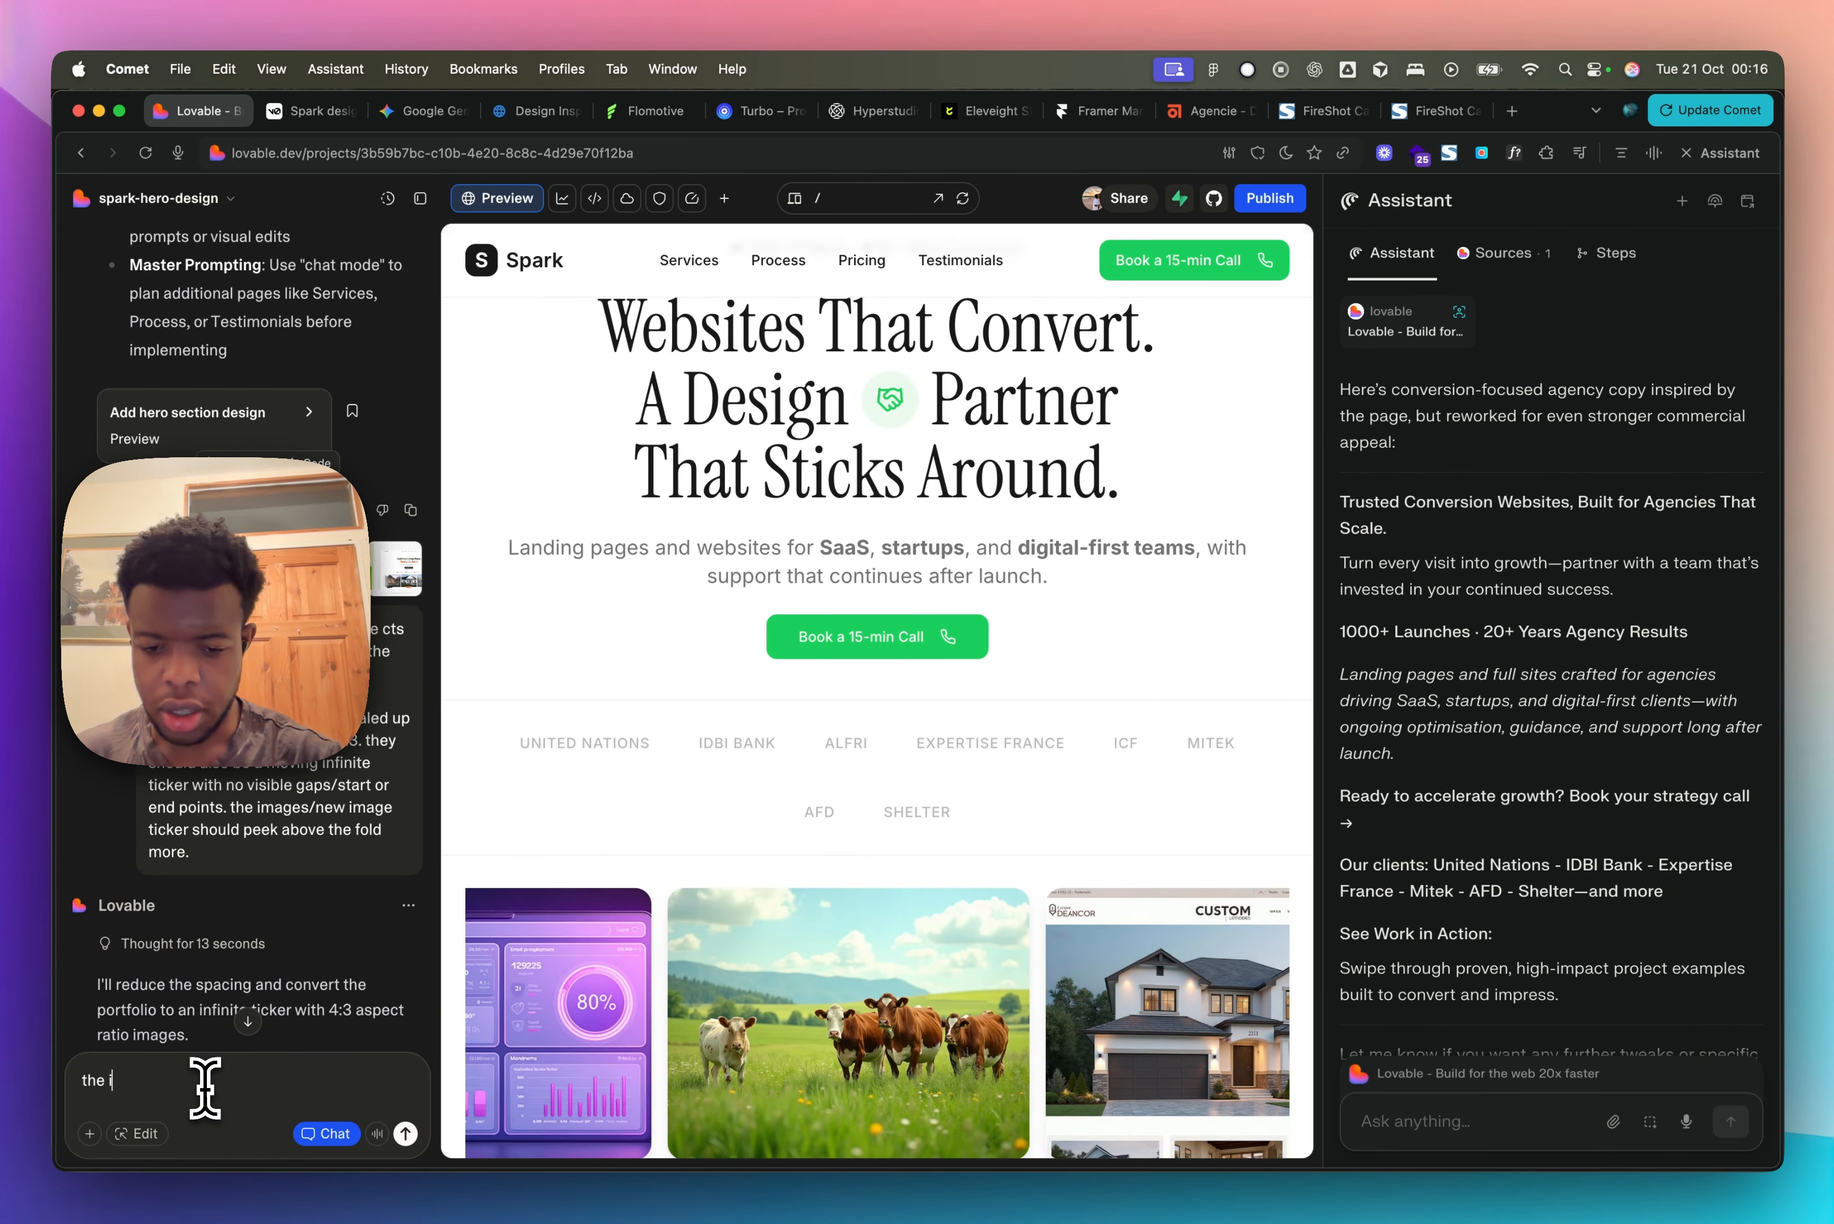
{"action": "type", "text": "mages are flashing, please can you figure out why. also its not movi"}
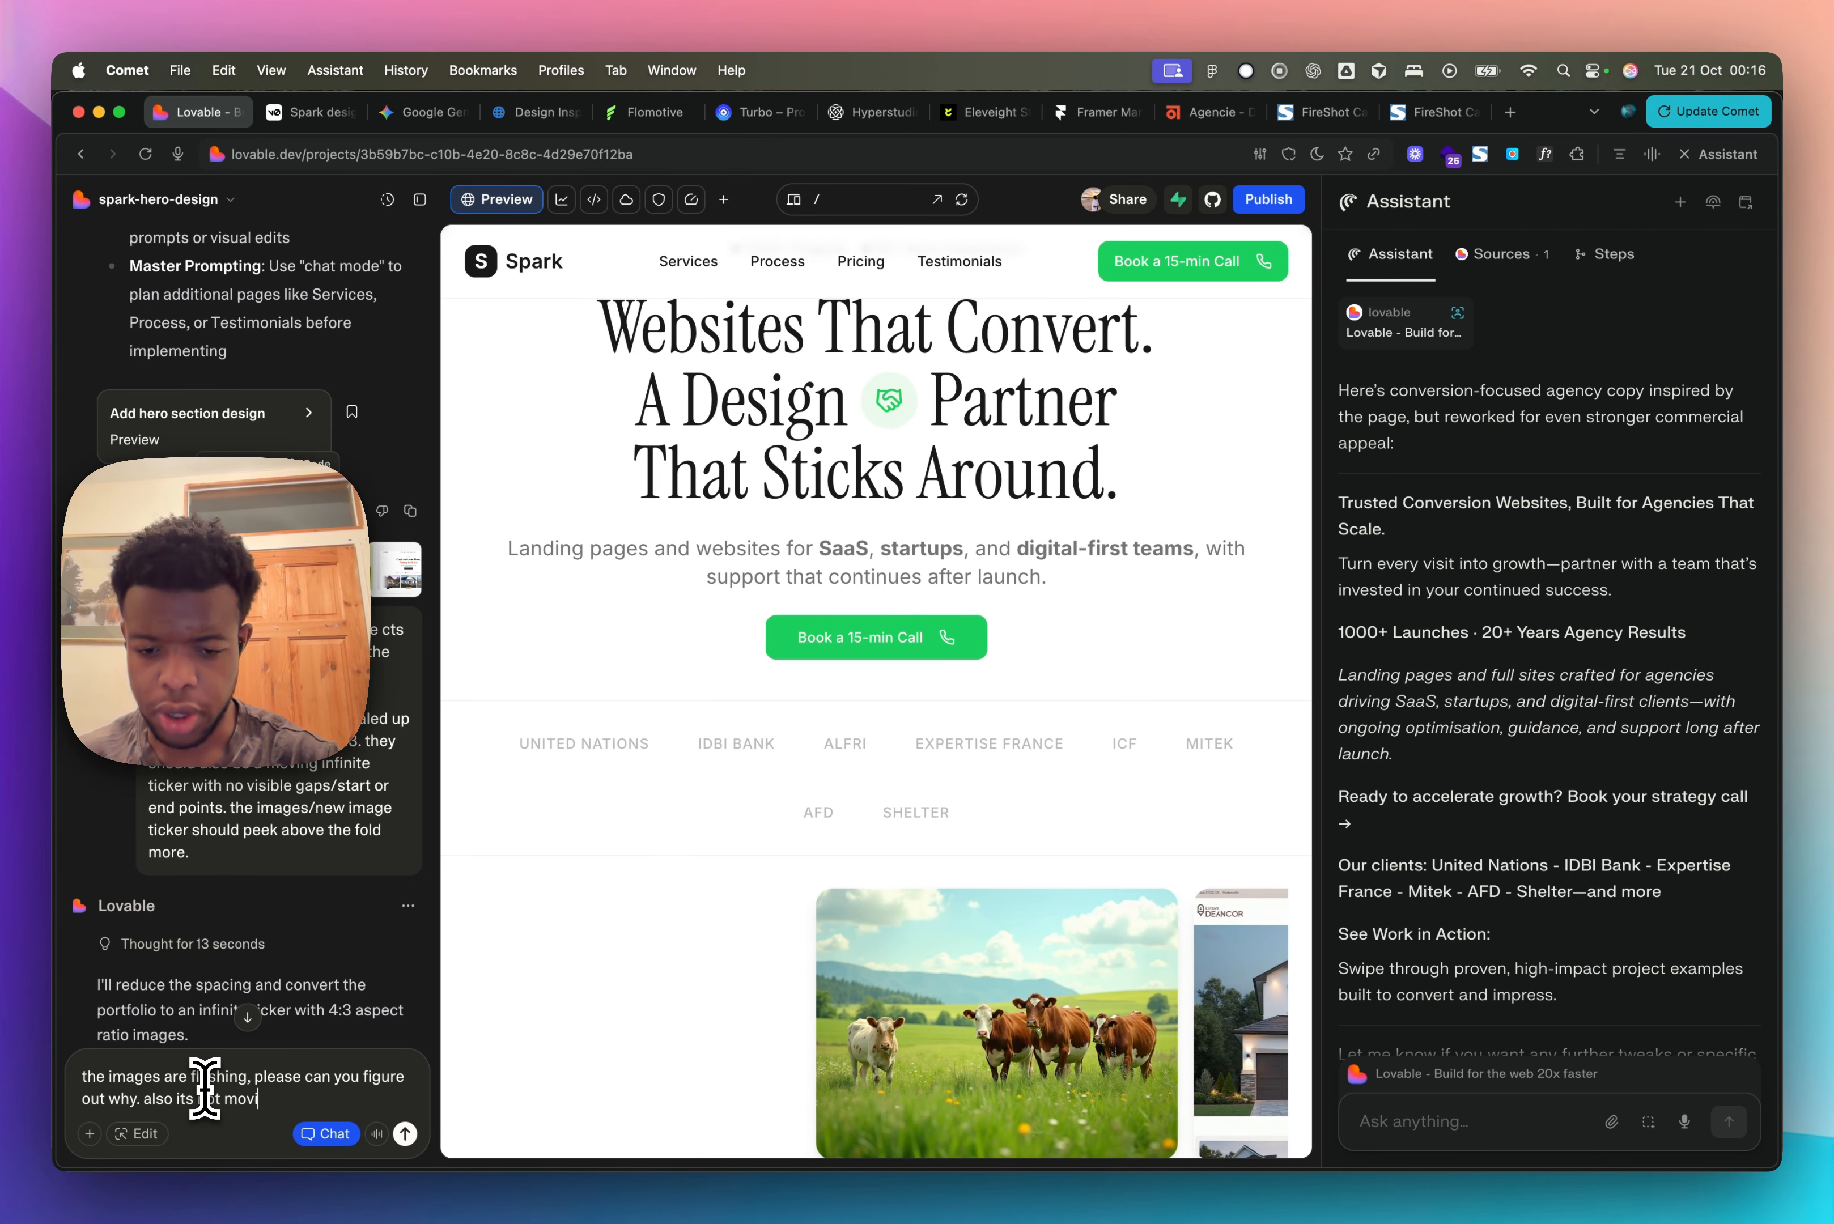
{"action": "type", "text": "ng as an infinite tcik"}
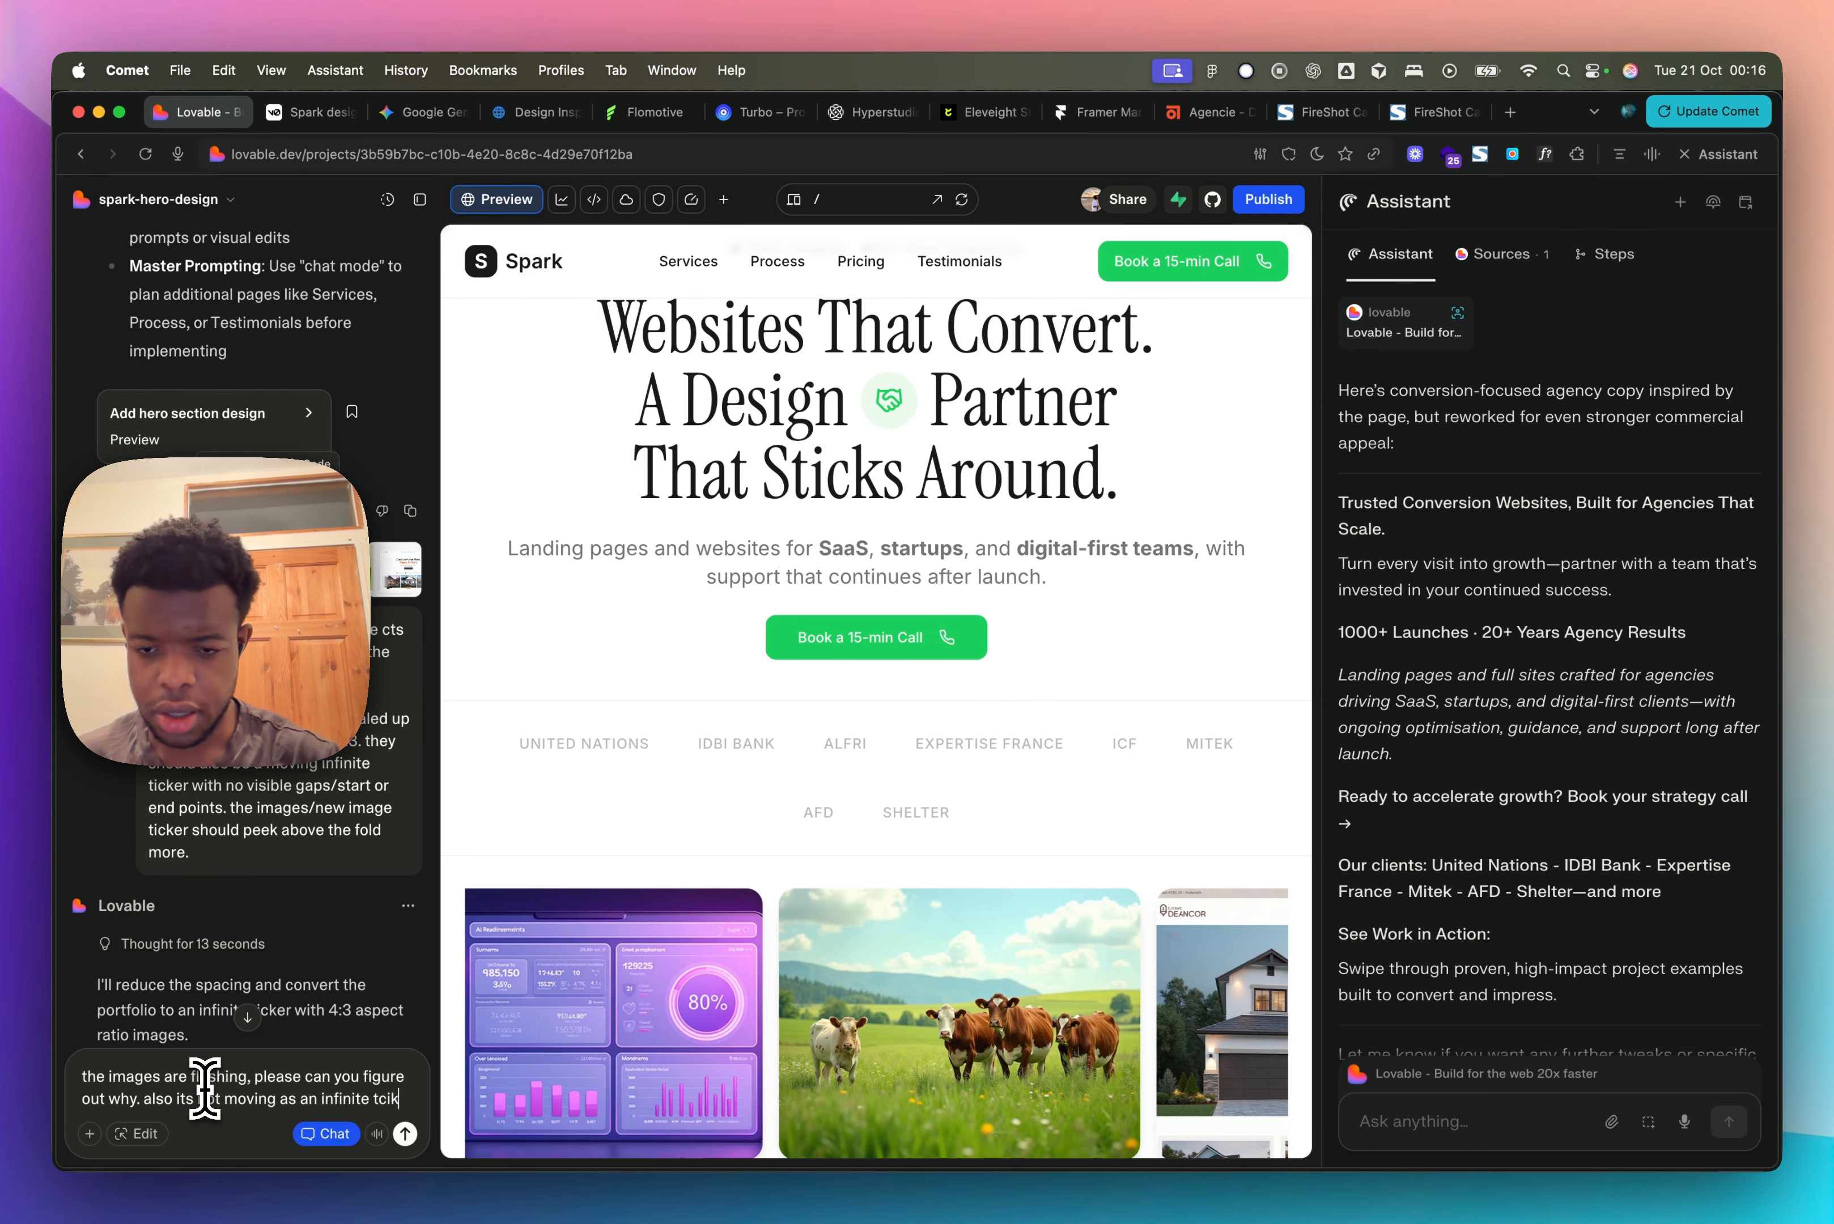
{"action": "type", "text": " to"}
{"action": "key", "text": "BackSpace"}
{"action": "type", "text": "i"}
Step: Add "theres a vsible stop and then it resets. change headline and sub:" and paste the copied headline and subheadline below
{"action": "type", "text": "cker, theres a vsible stop and then it resets. change headline and sub:"}
{"action": "key", "text": "shift+Return"}
{"action": "key", "text": "shift+Return"}
{"action": "key", "text": "super+v"}
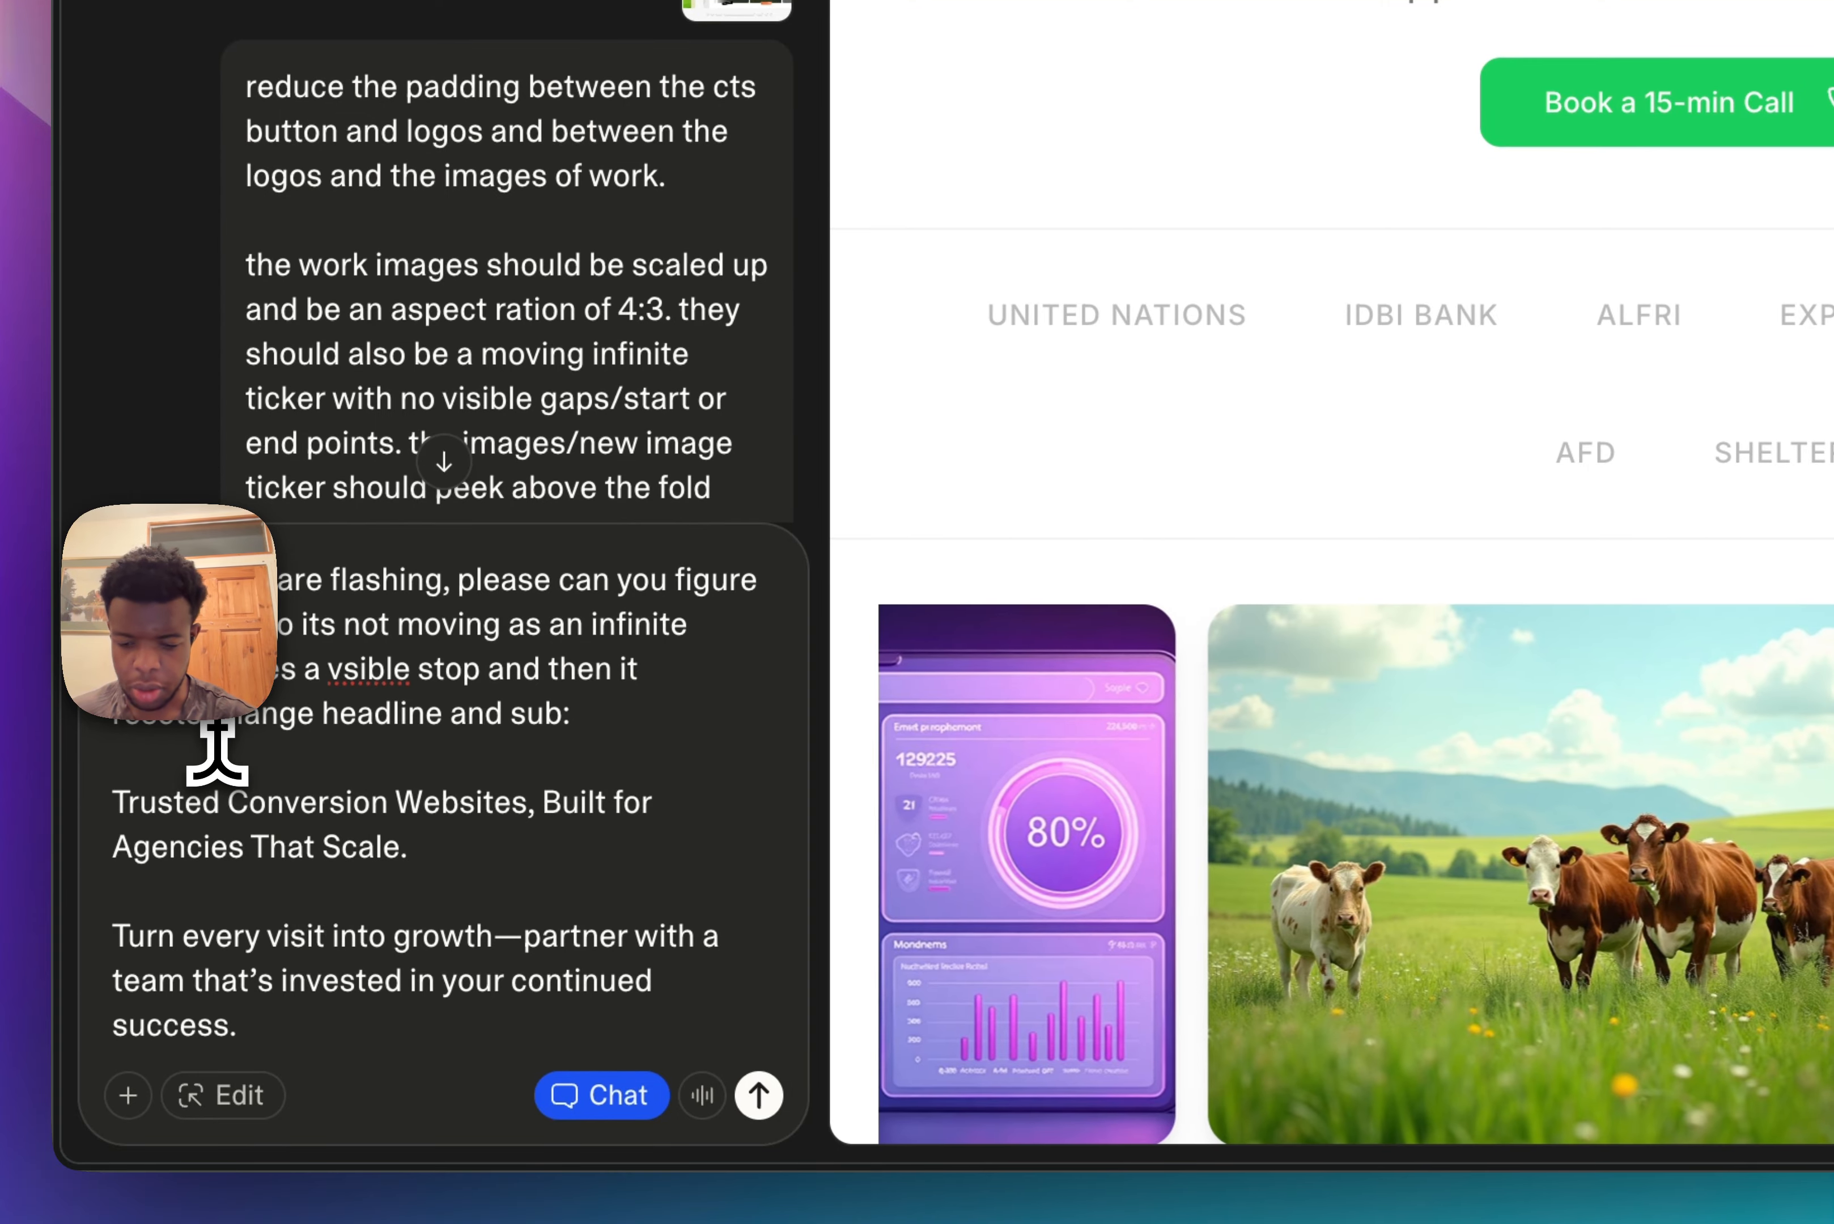
Step: Move the headline request into its own paragraph beginning with "finally," and send the message to Lovable
{"action": "left_click", "coordinate": [182, 806]}
{"action": "key", "text": "shift+Return"}
{"action": "key", "text": "shift+Return"}
{"action": "type", "text": "finally"}
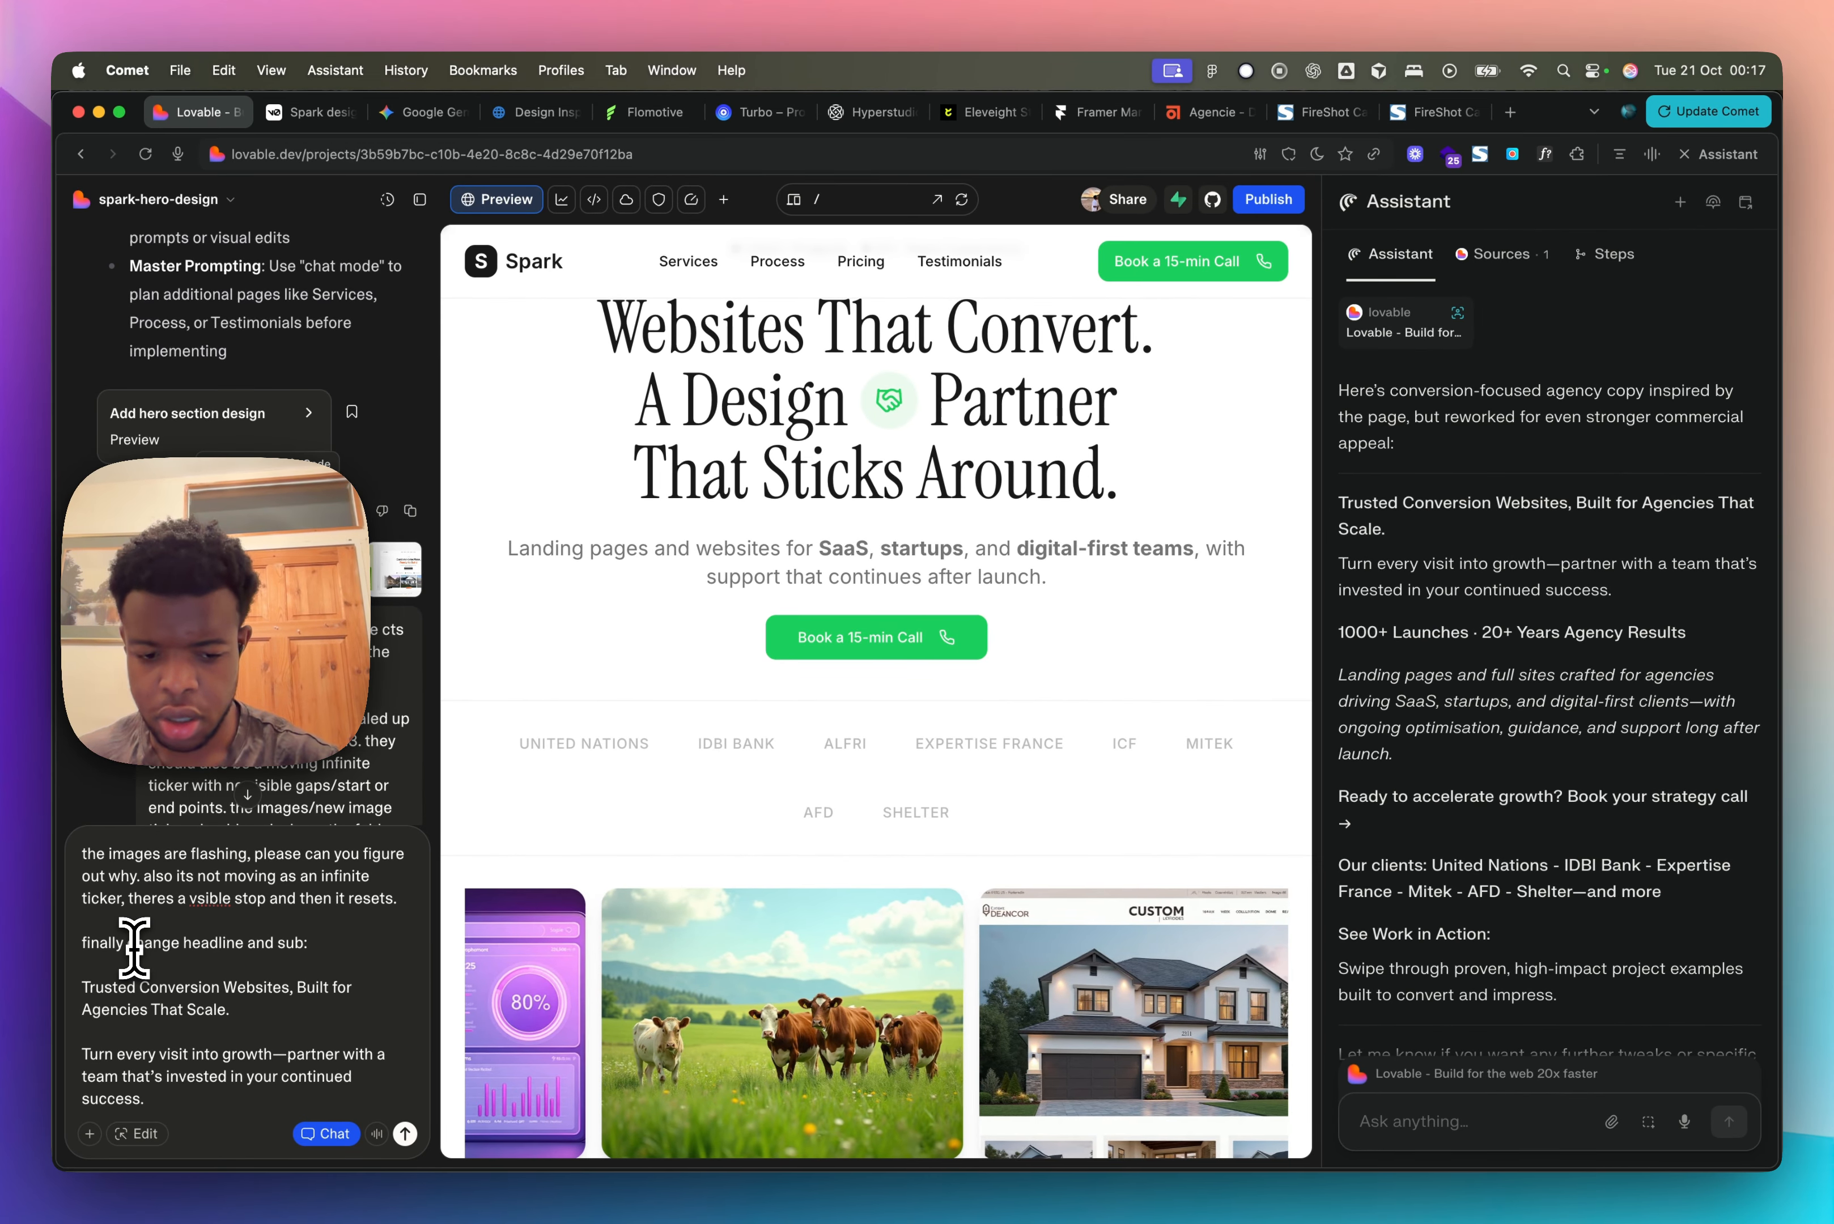
{"action": "left_click", "coordinate": [124, 944]}
{"action": "type", "text": ","}
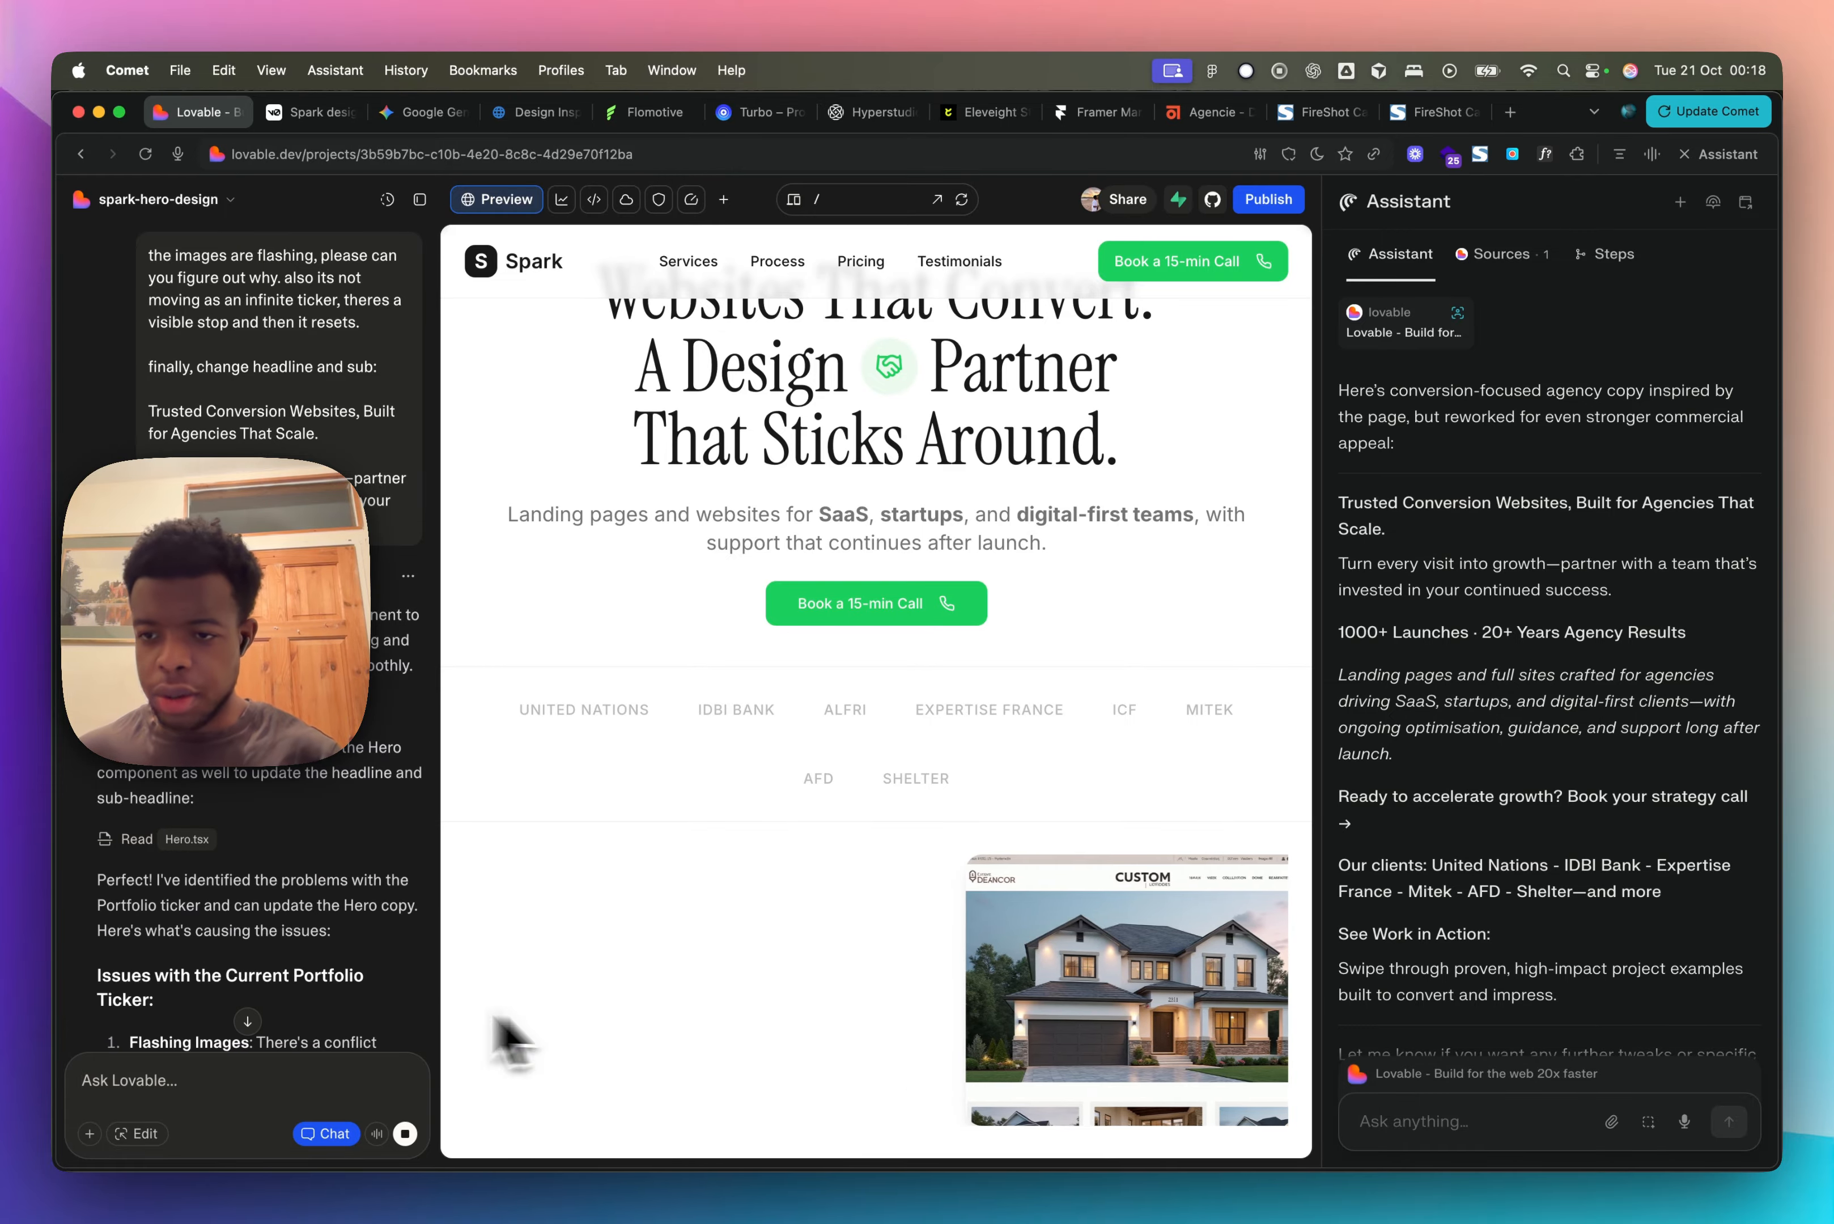
{"action": "scroll", "coordinate": [197, 923], "scroll_direction": "down", "scroll_amount": 5}
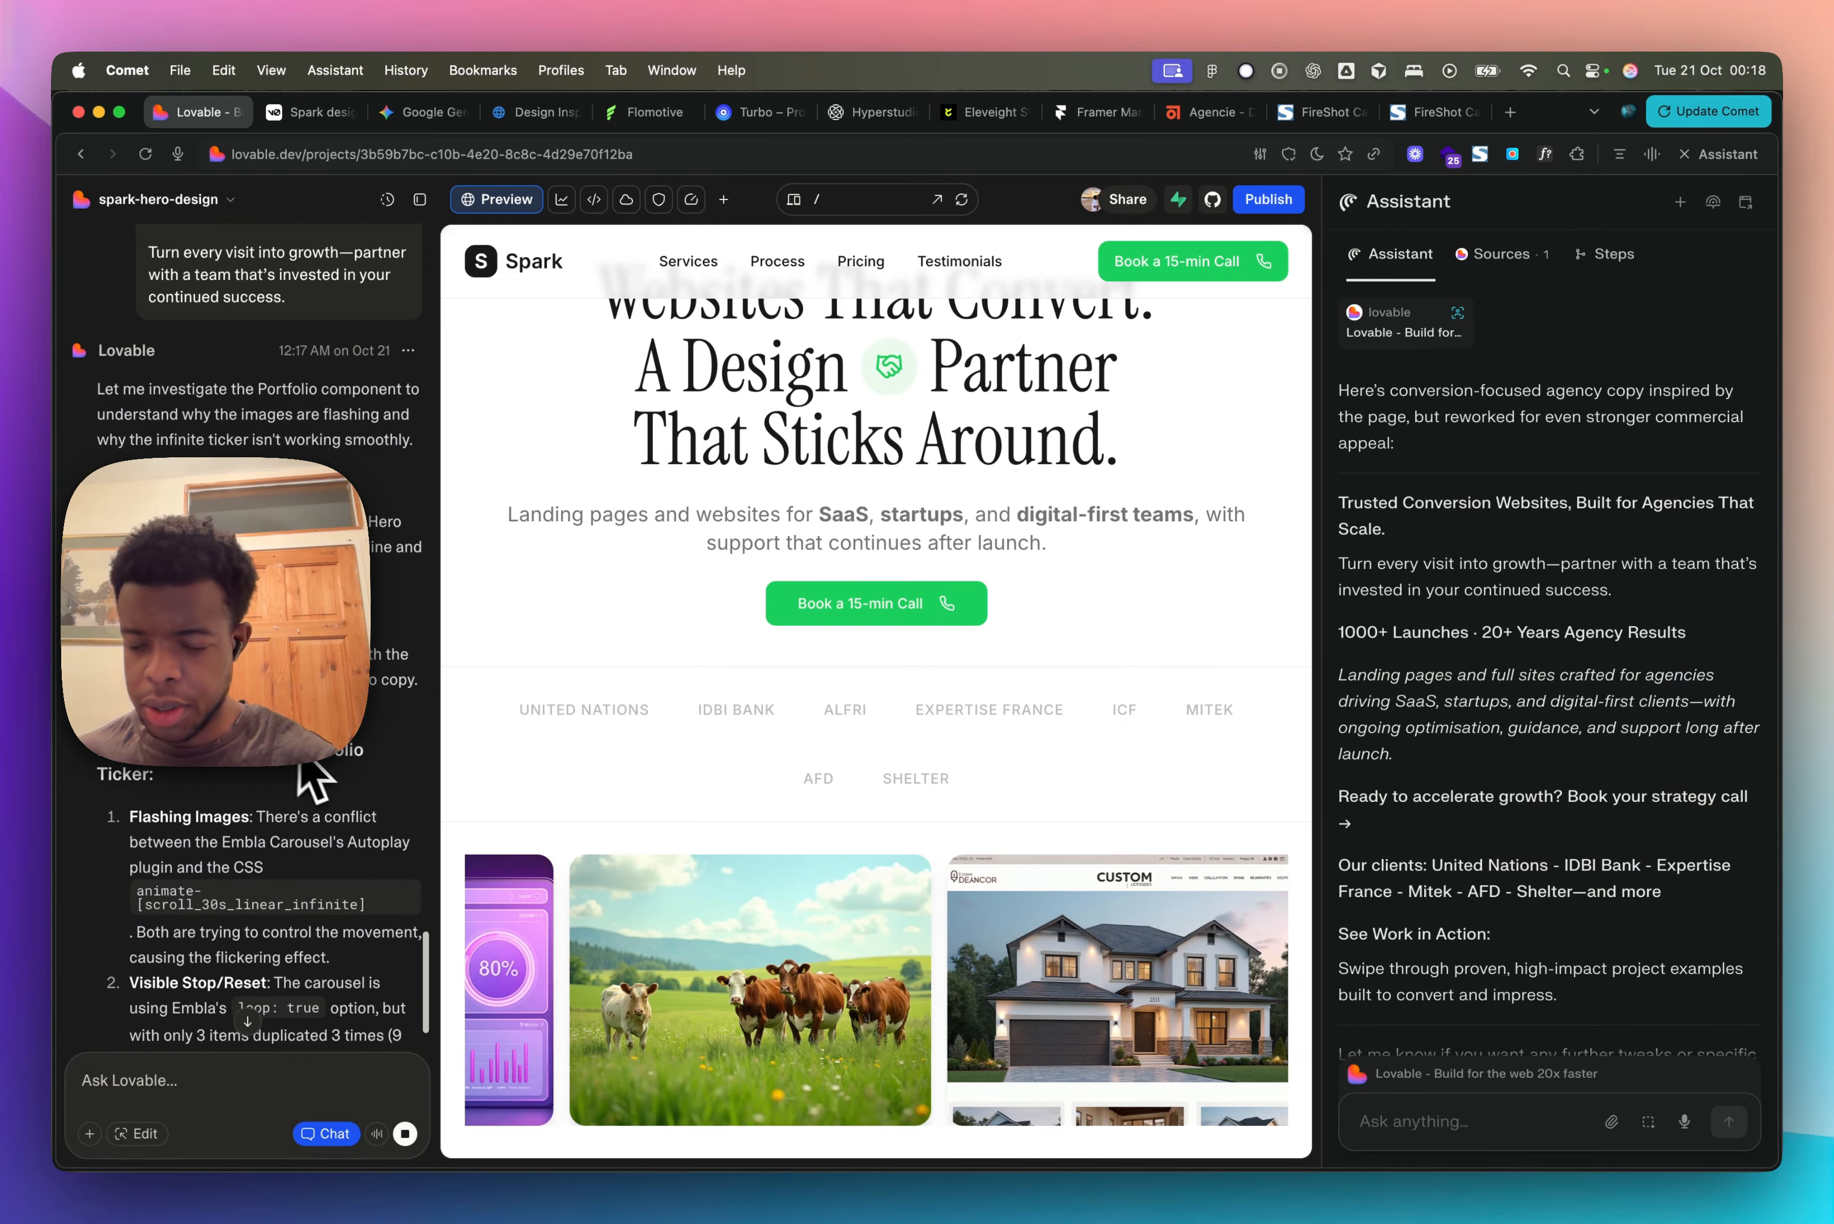
Step: Read through Lovable's plan for fixing the portfolio ticker and updating the hero copy, and have the plan implemented
{"action": "scroll", "coordinate": [310, 779], "scroll_direction": "down", "scroll_amount": 3}
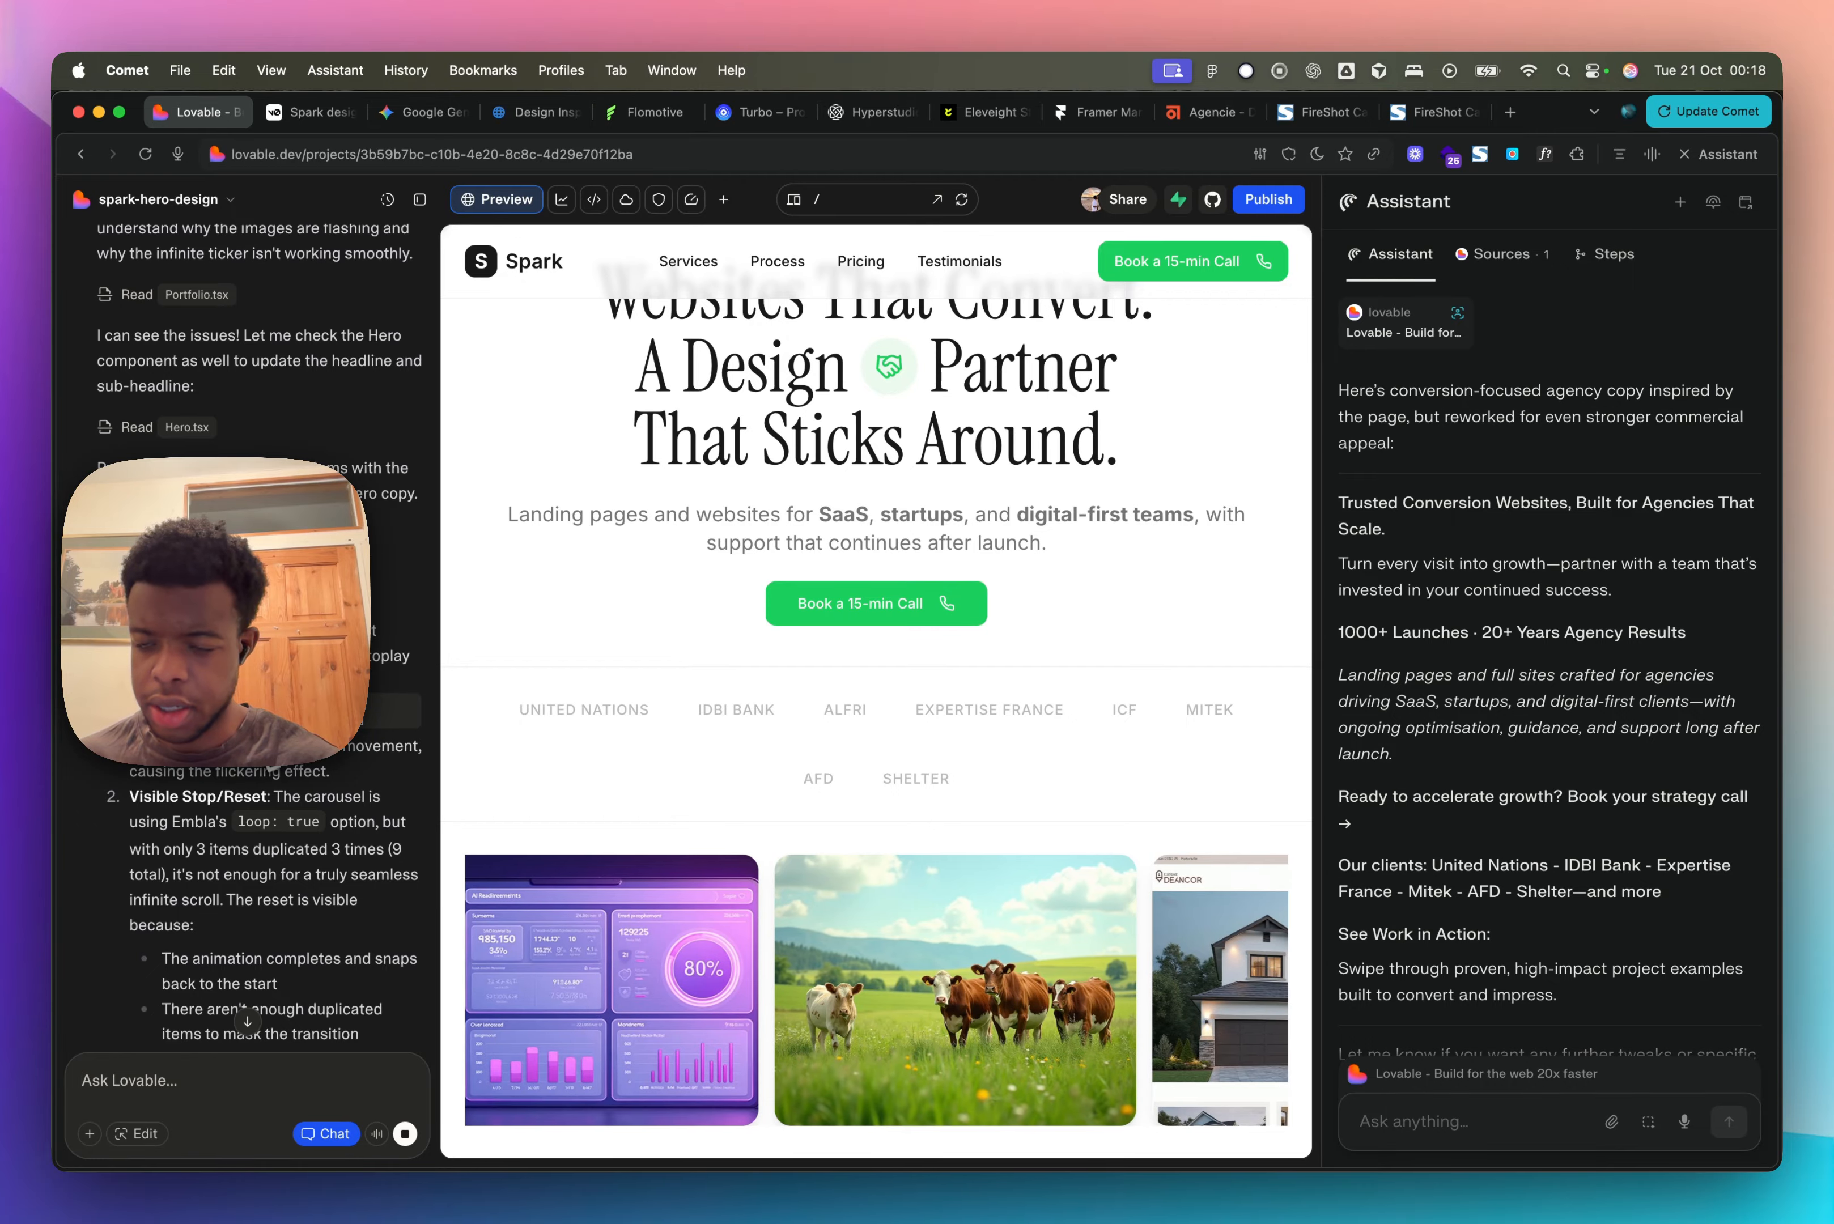
{"action": "scroll", "coordinate": [272, 769], "scroll_direction": "down", "scroll_amount": 3}
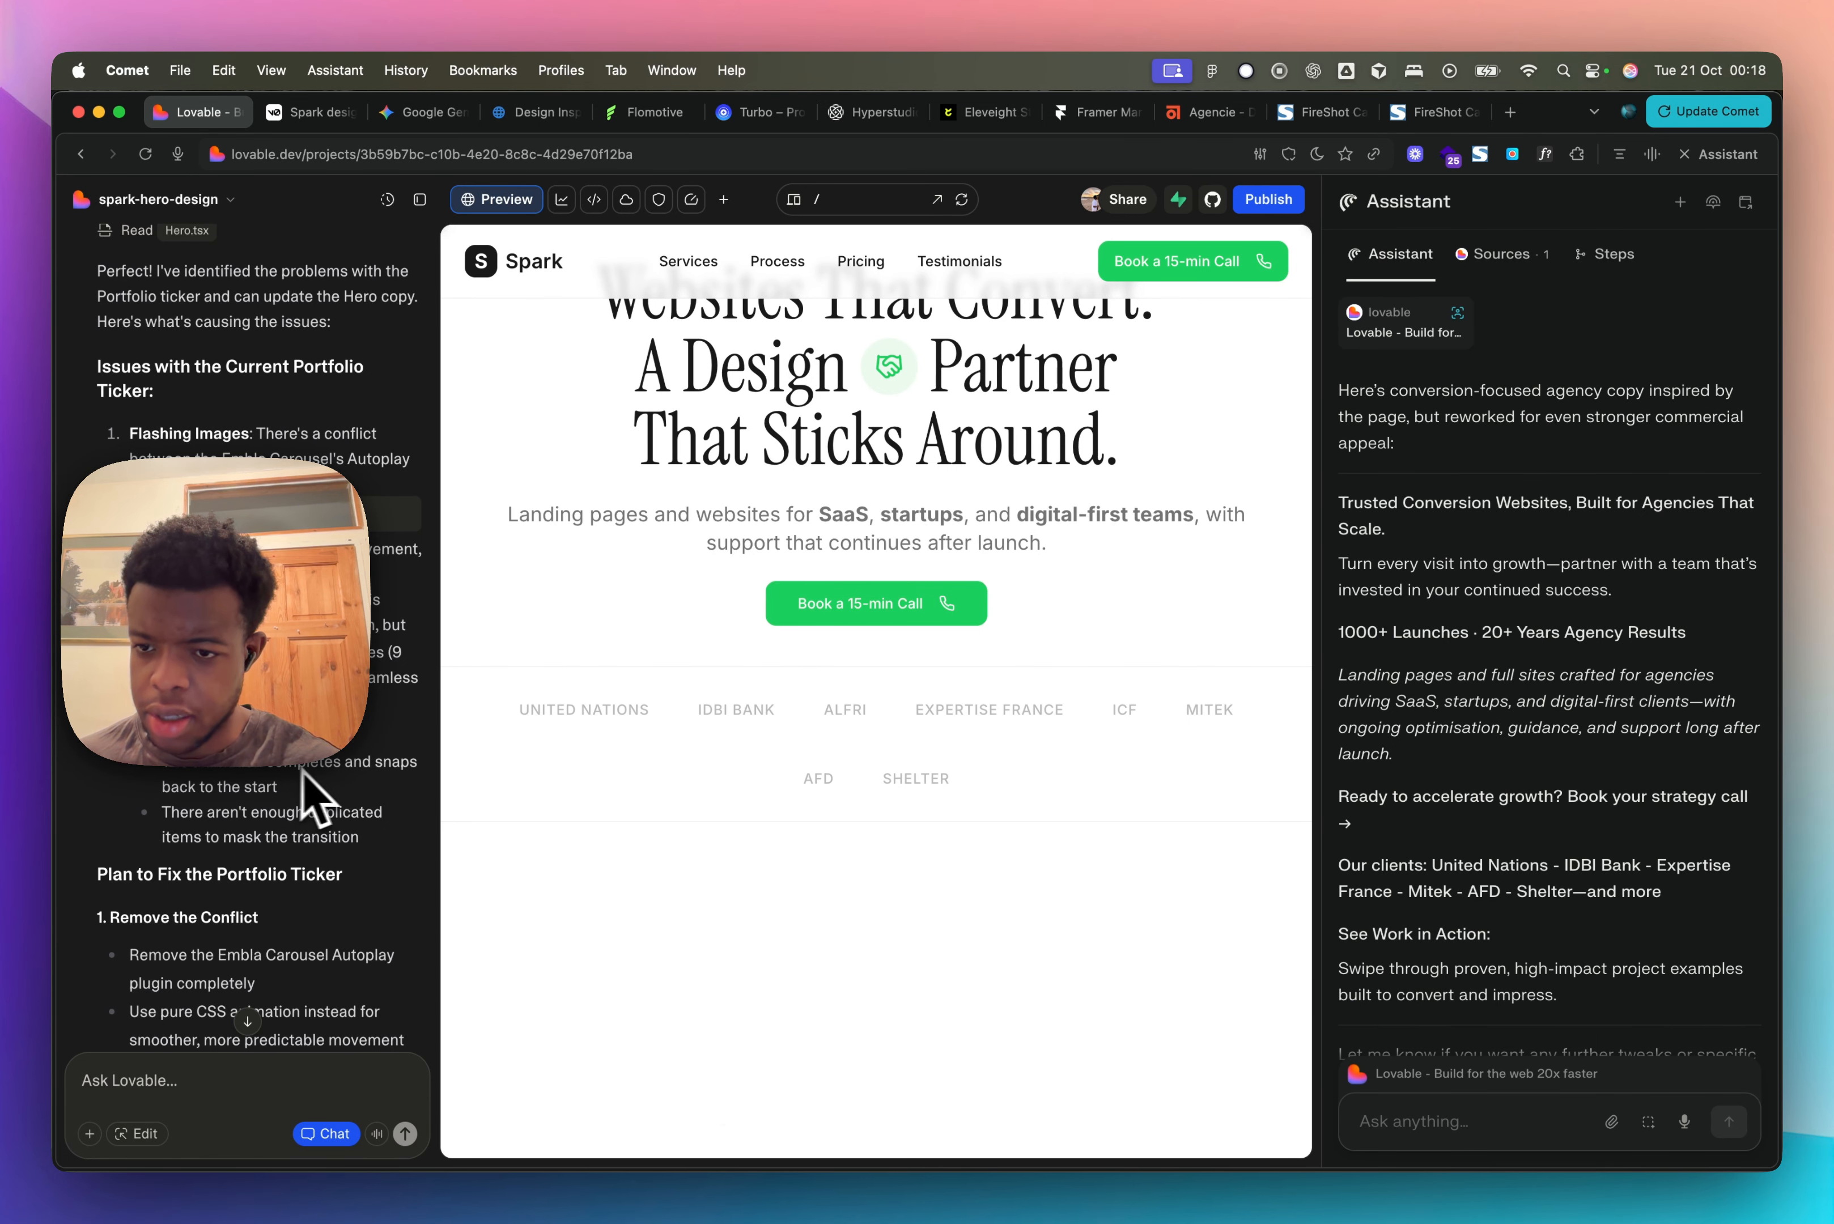
{"action": "scroll", "coordinate": [276, 837], "scroll_direction": "down", "scroll_amount": 2}
{"action": "scroll", "coordinate": [276, 840], "scroll_direction": "down", "scroll_amount": 10}
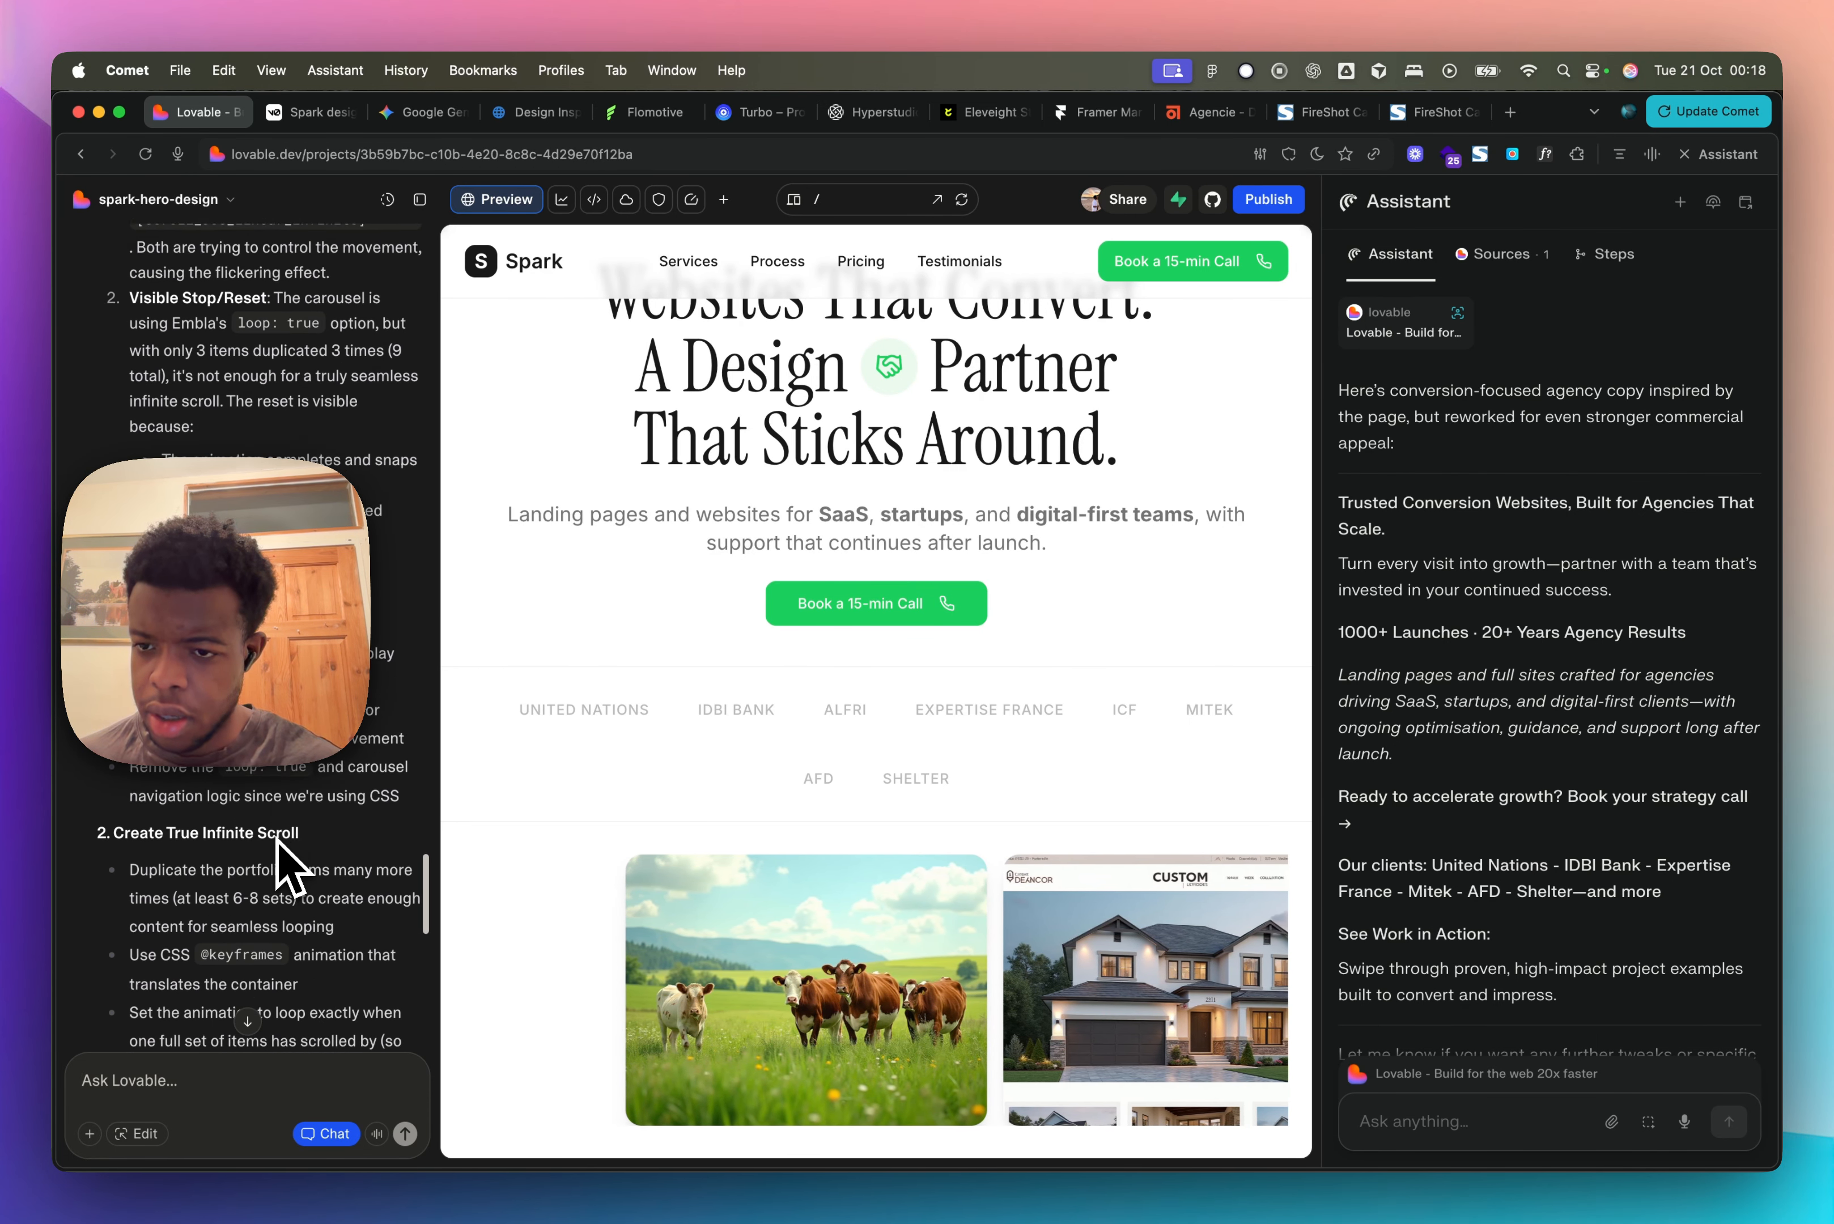
{"action": "scroll", "coordinate": [288, 868], "scroll_direction": "down", "scroll_amount": 9}
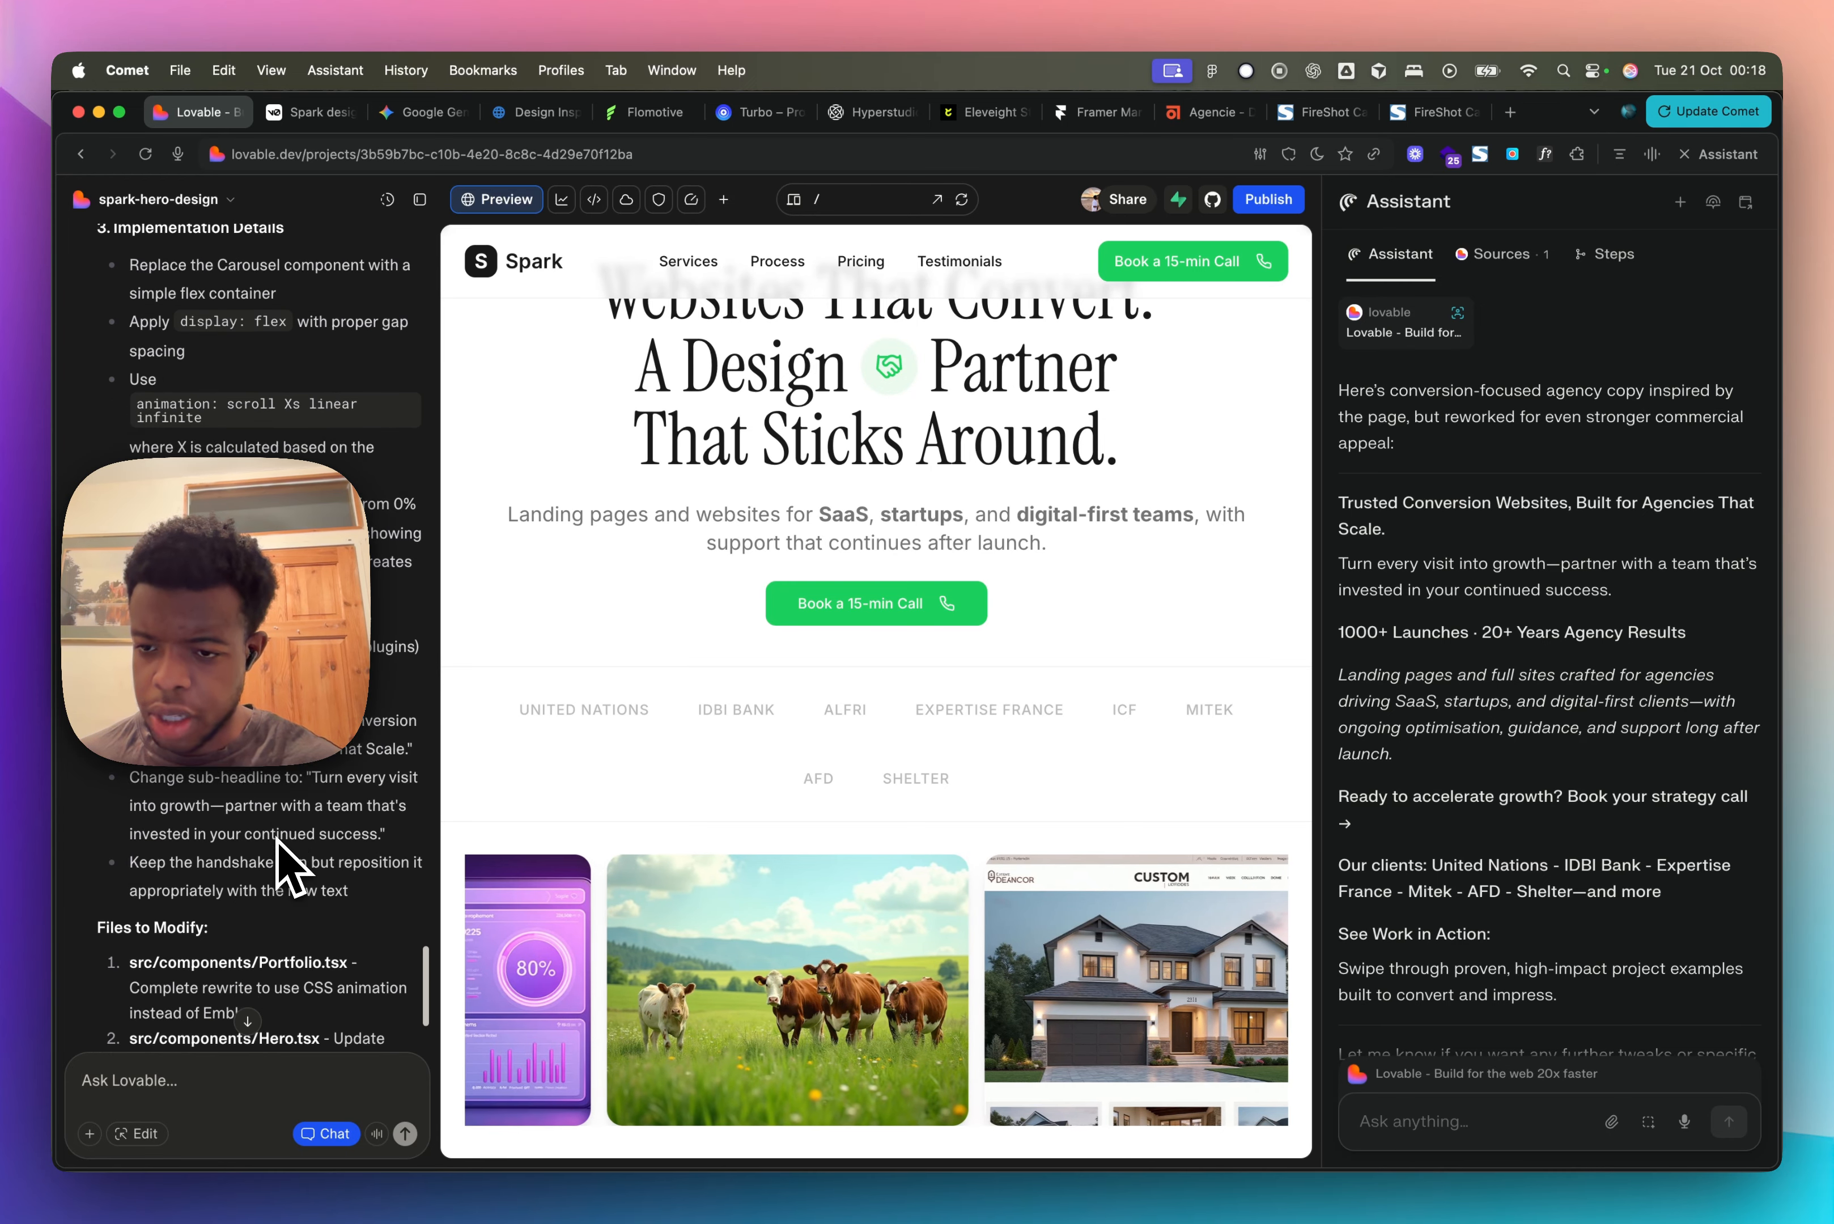
{"action": "left_click", "coordinate": [225, 959]}
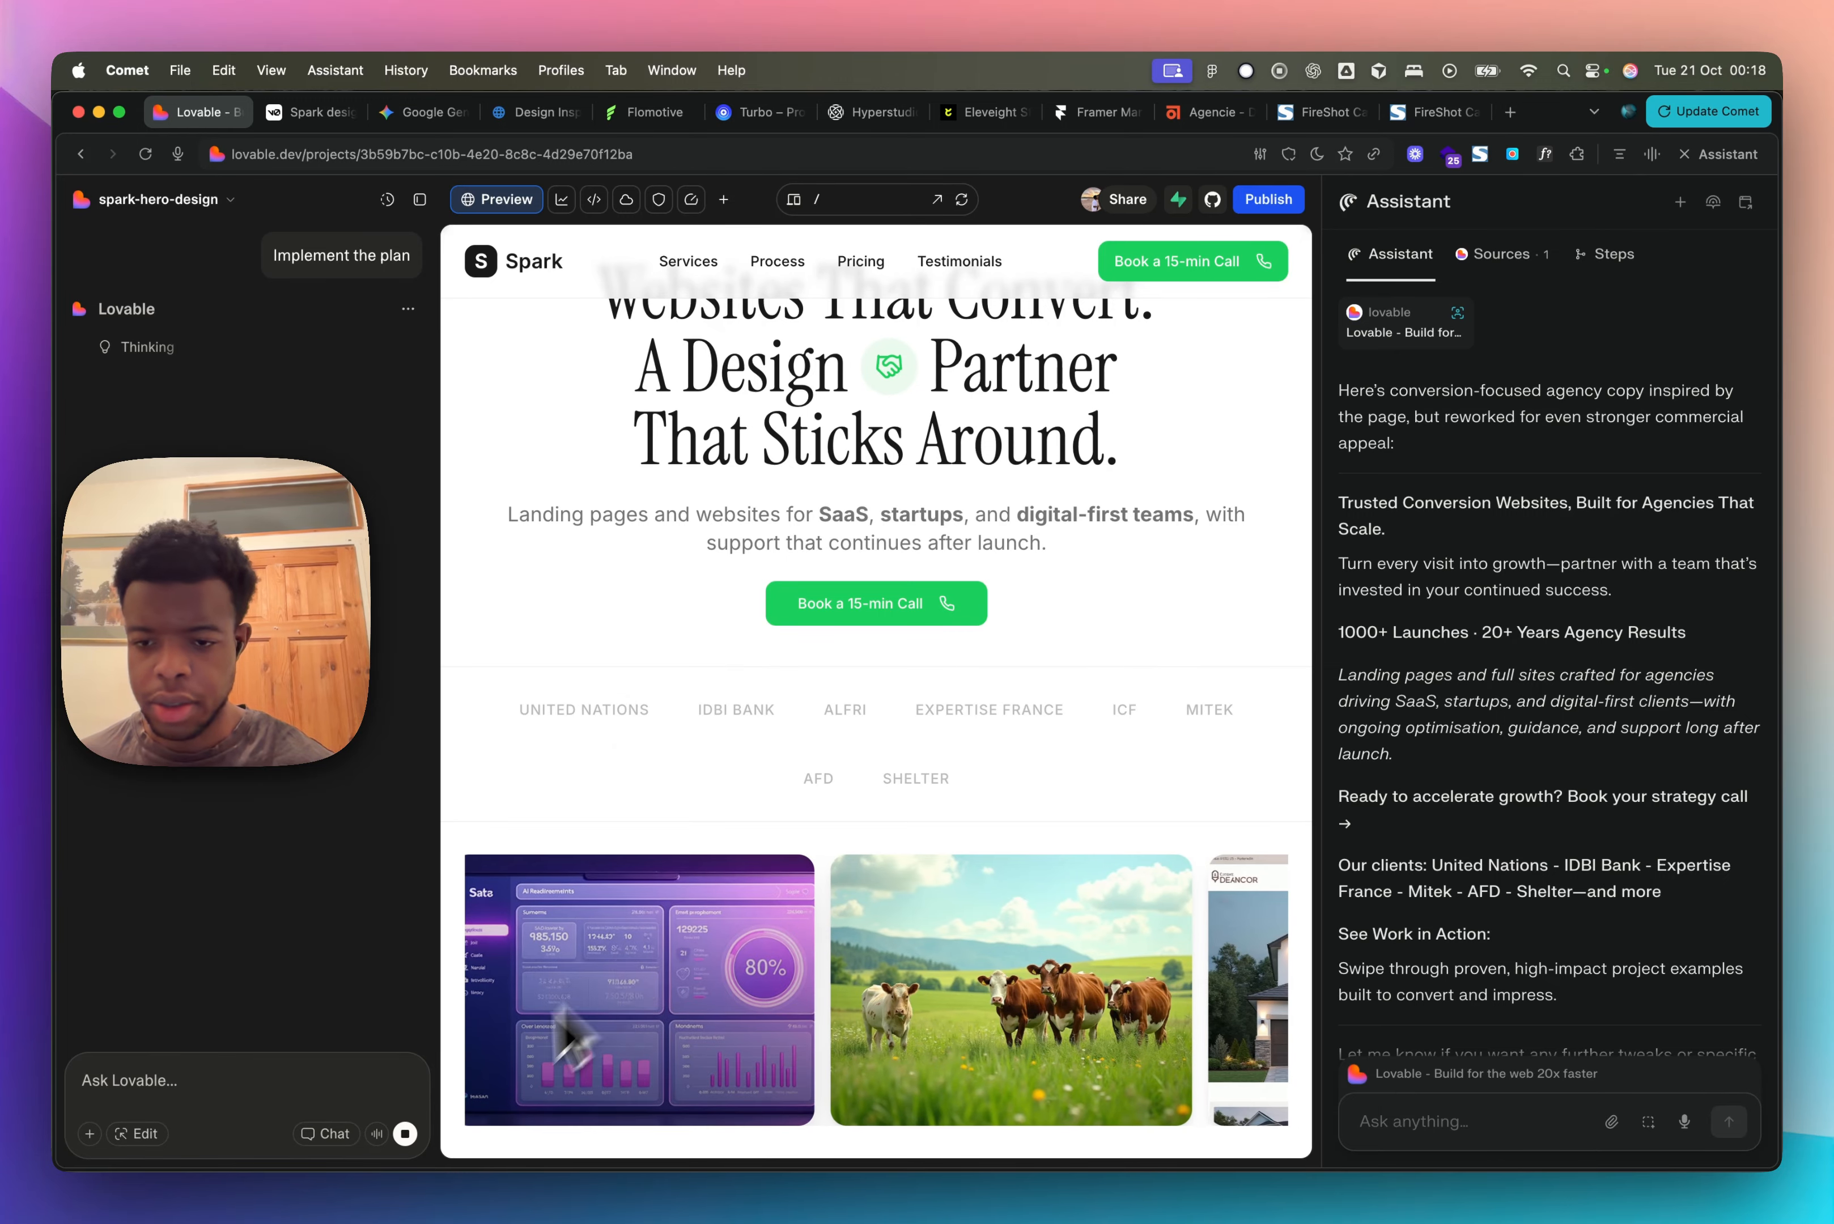
Step: Switch to v0, check the updated hero preview and begin a follow-up message with "make"
{"action": "key", "text": "ctrl+Tab"}
{"action": "scroll", "coordinate": [476, 1020], "scroll_direction": "down", "scroll_amount": 2}
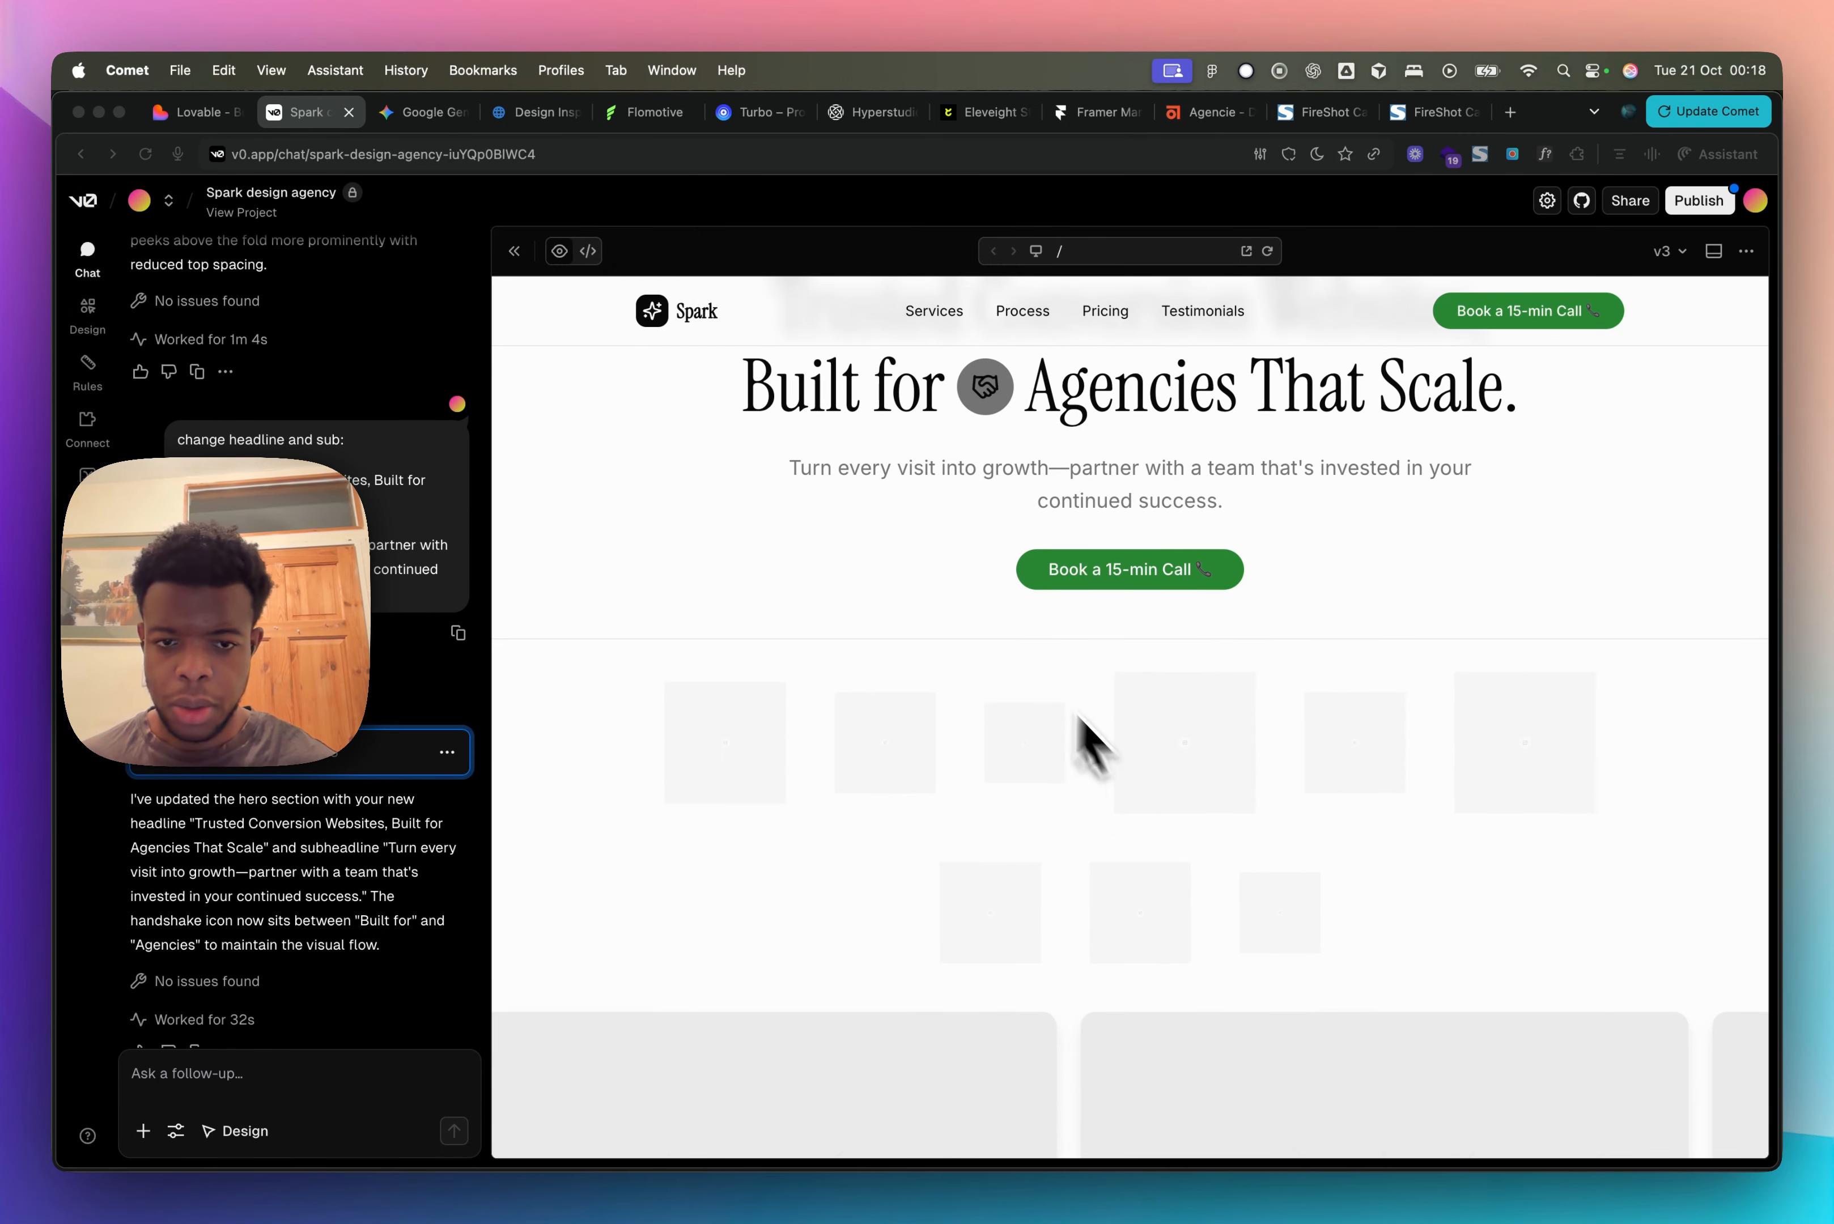
{"action": "left_click", "coordinate": [300, 1088]}
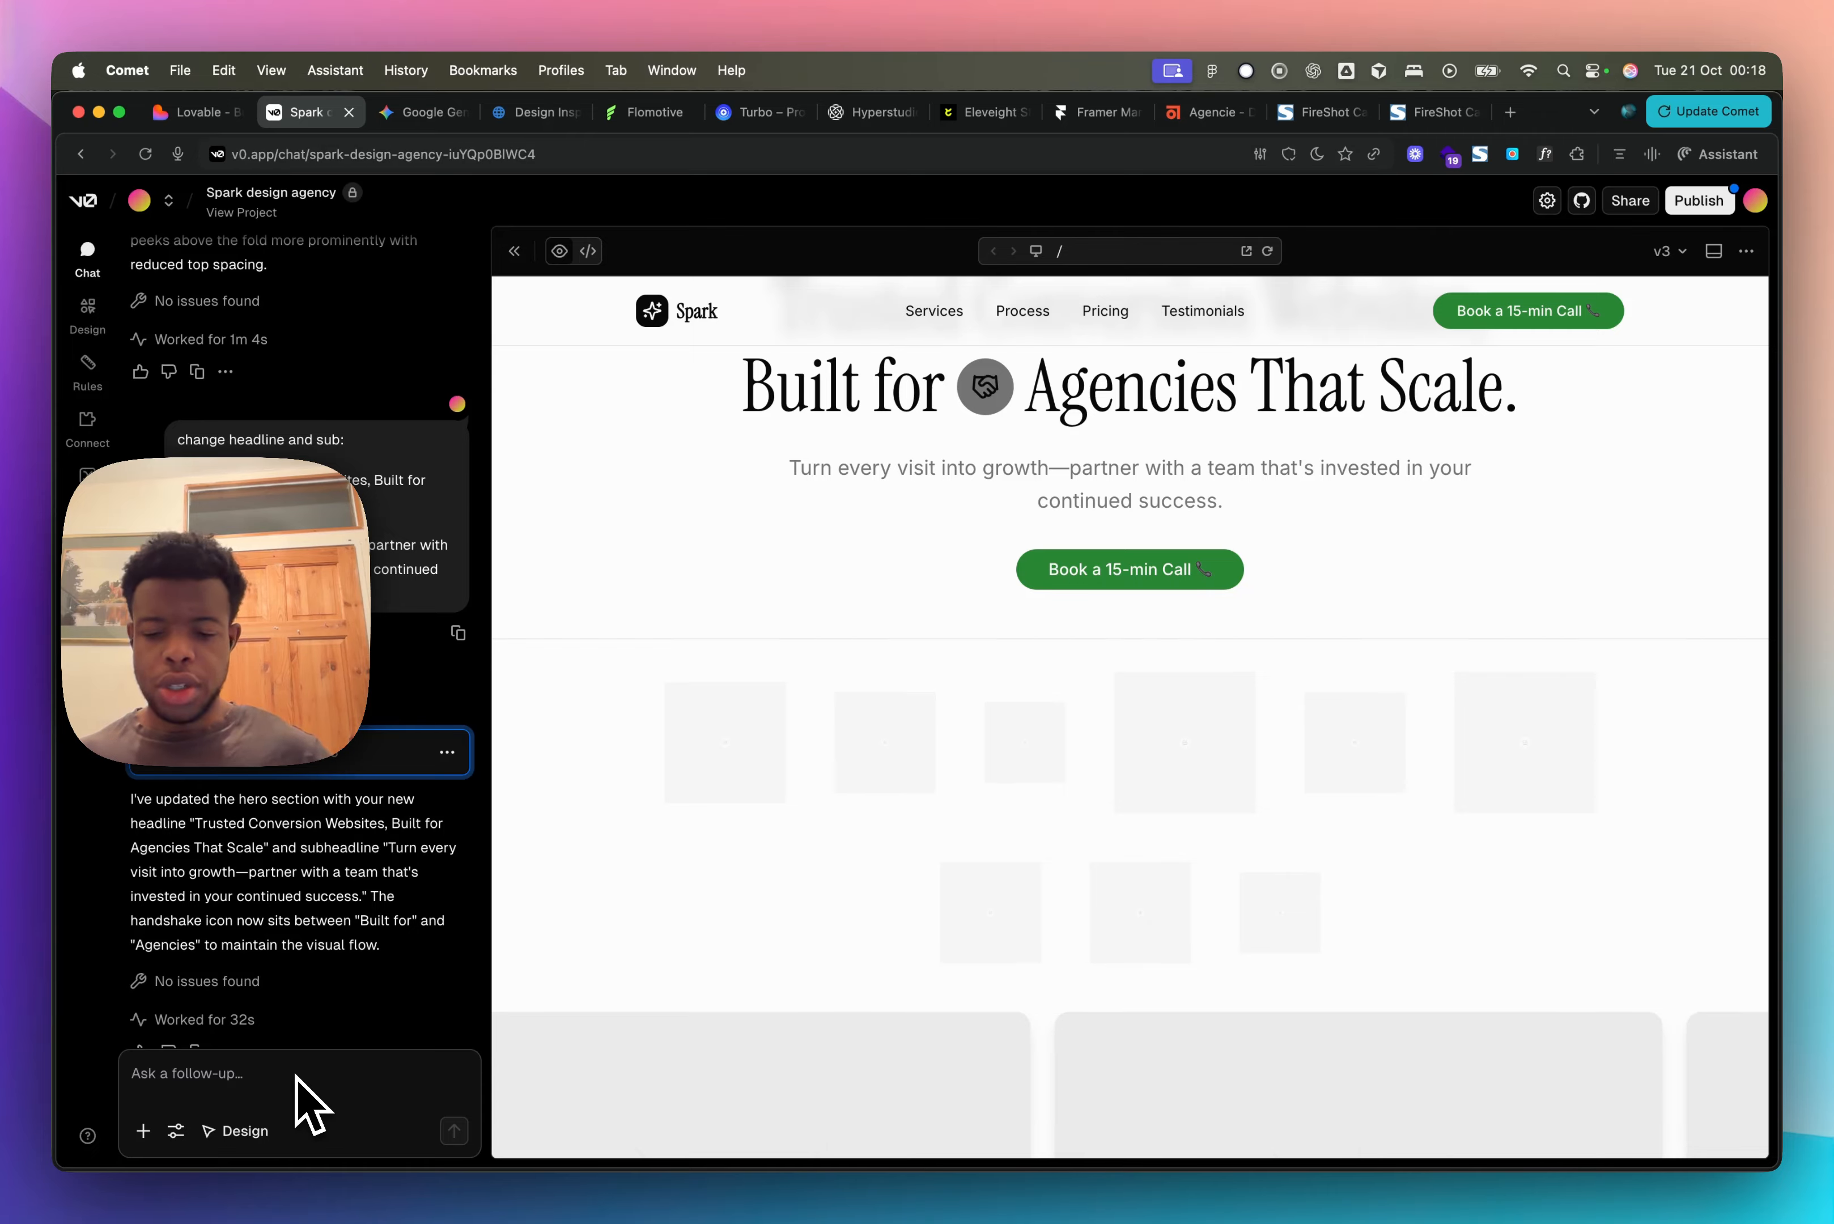
{"action": "type", "text": "make"}
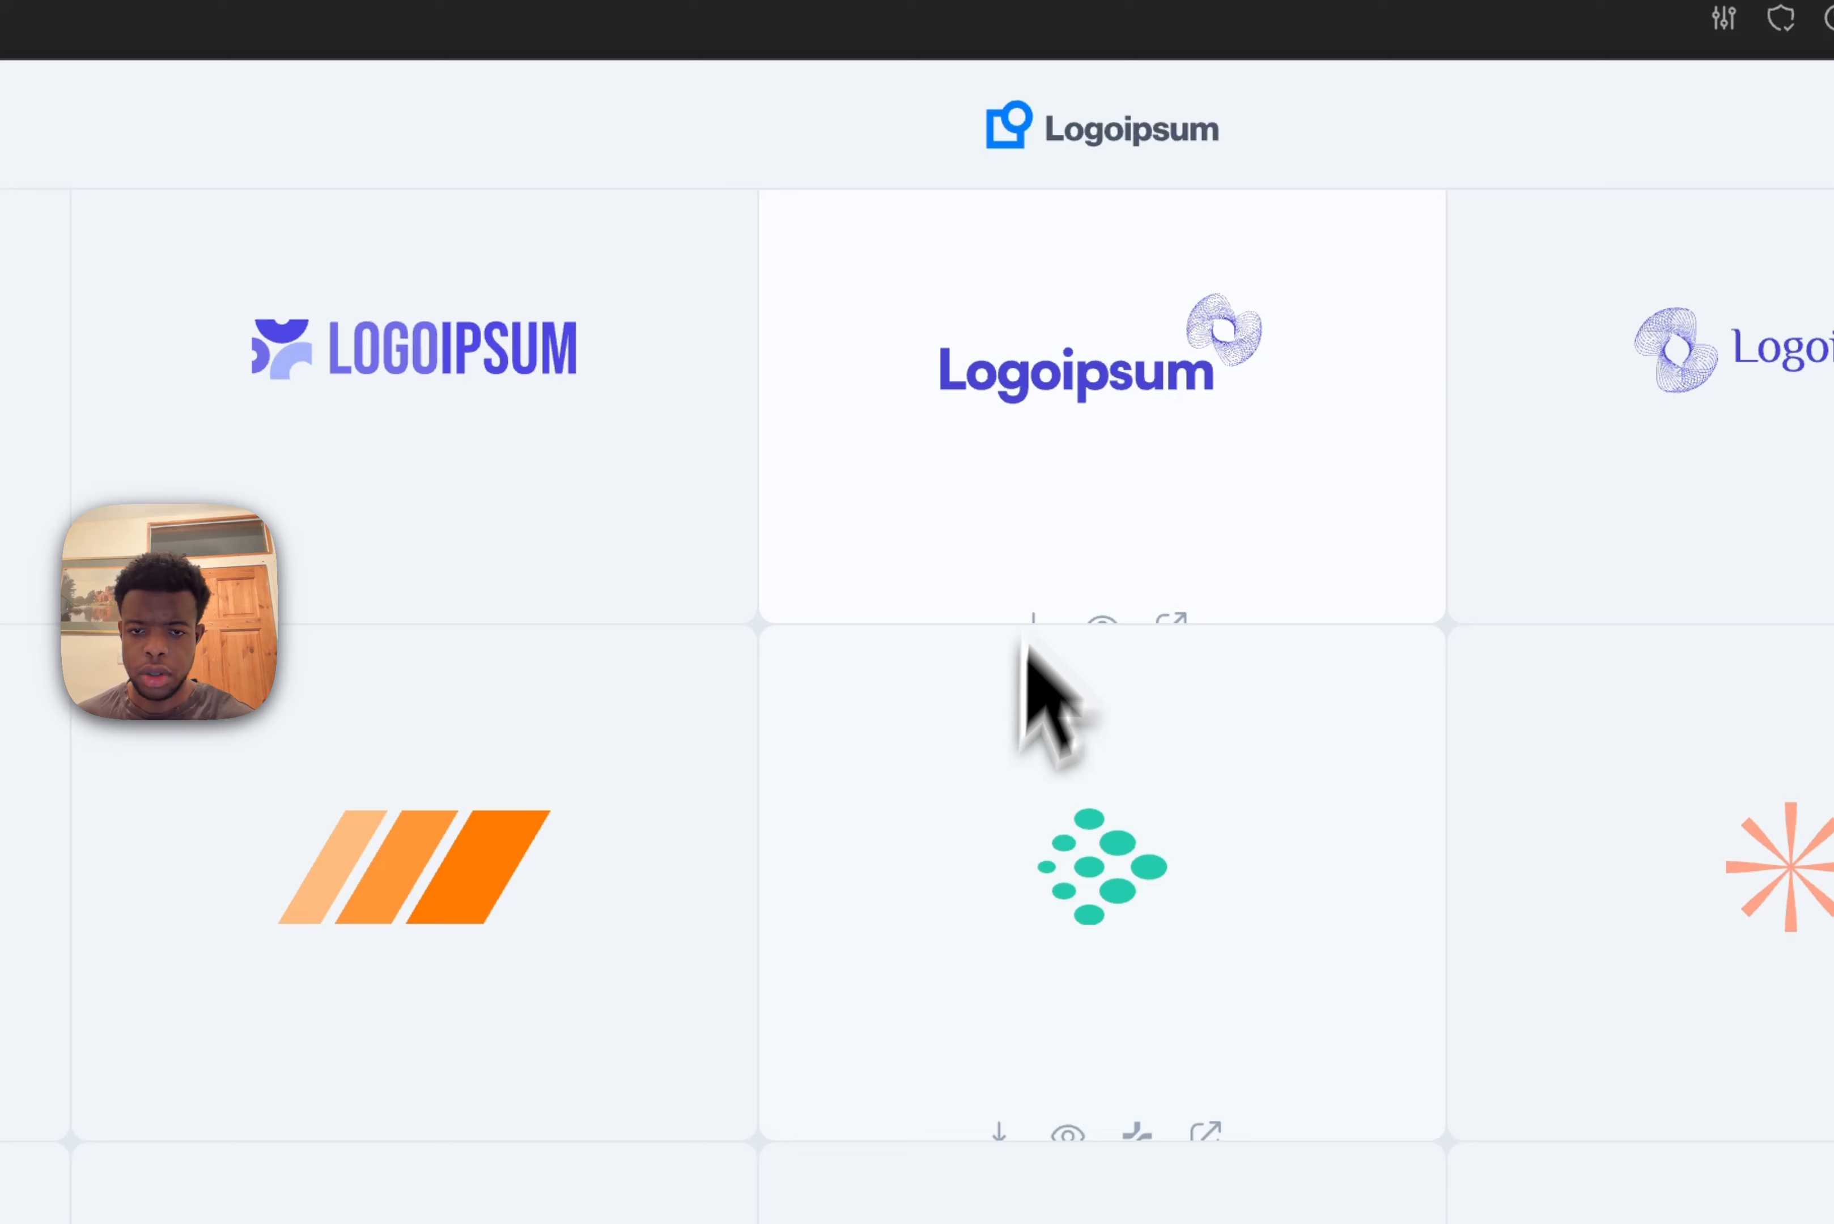
Step: Return to v0, copy "change the logos to my attached svgs and put the logo section below the image ticker." and send it with the SVGs
{"action": "scroll", "coordinate": [1147, 840], "scroll_direction": "up", "scroll_amount": 2}
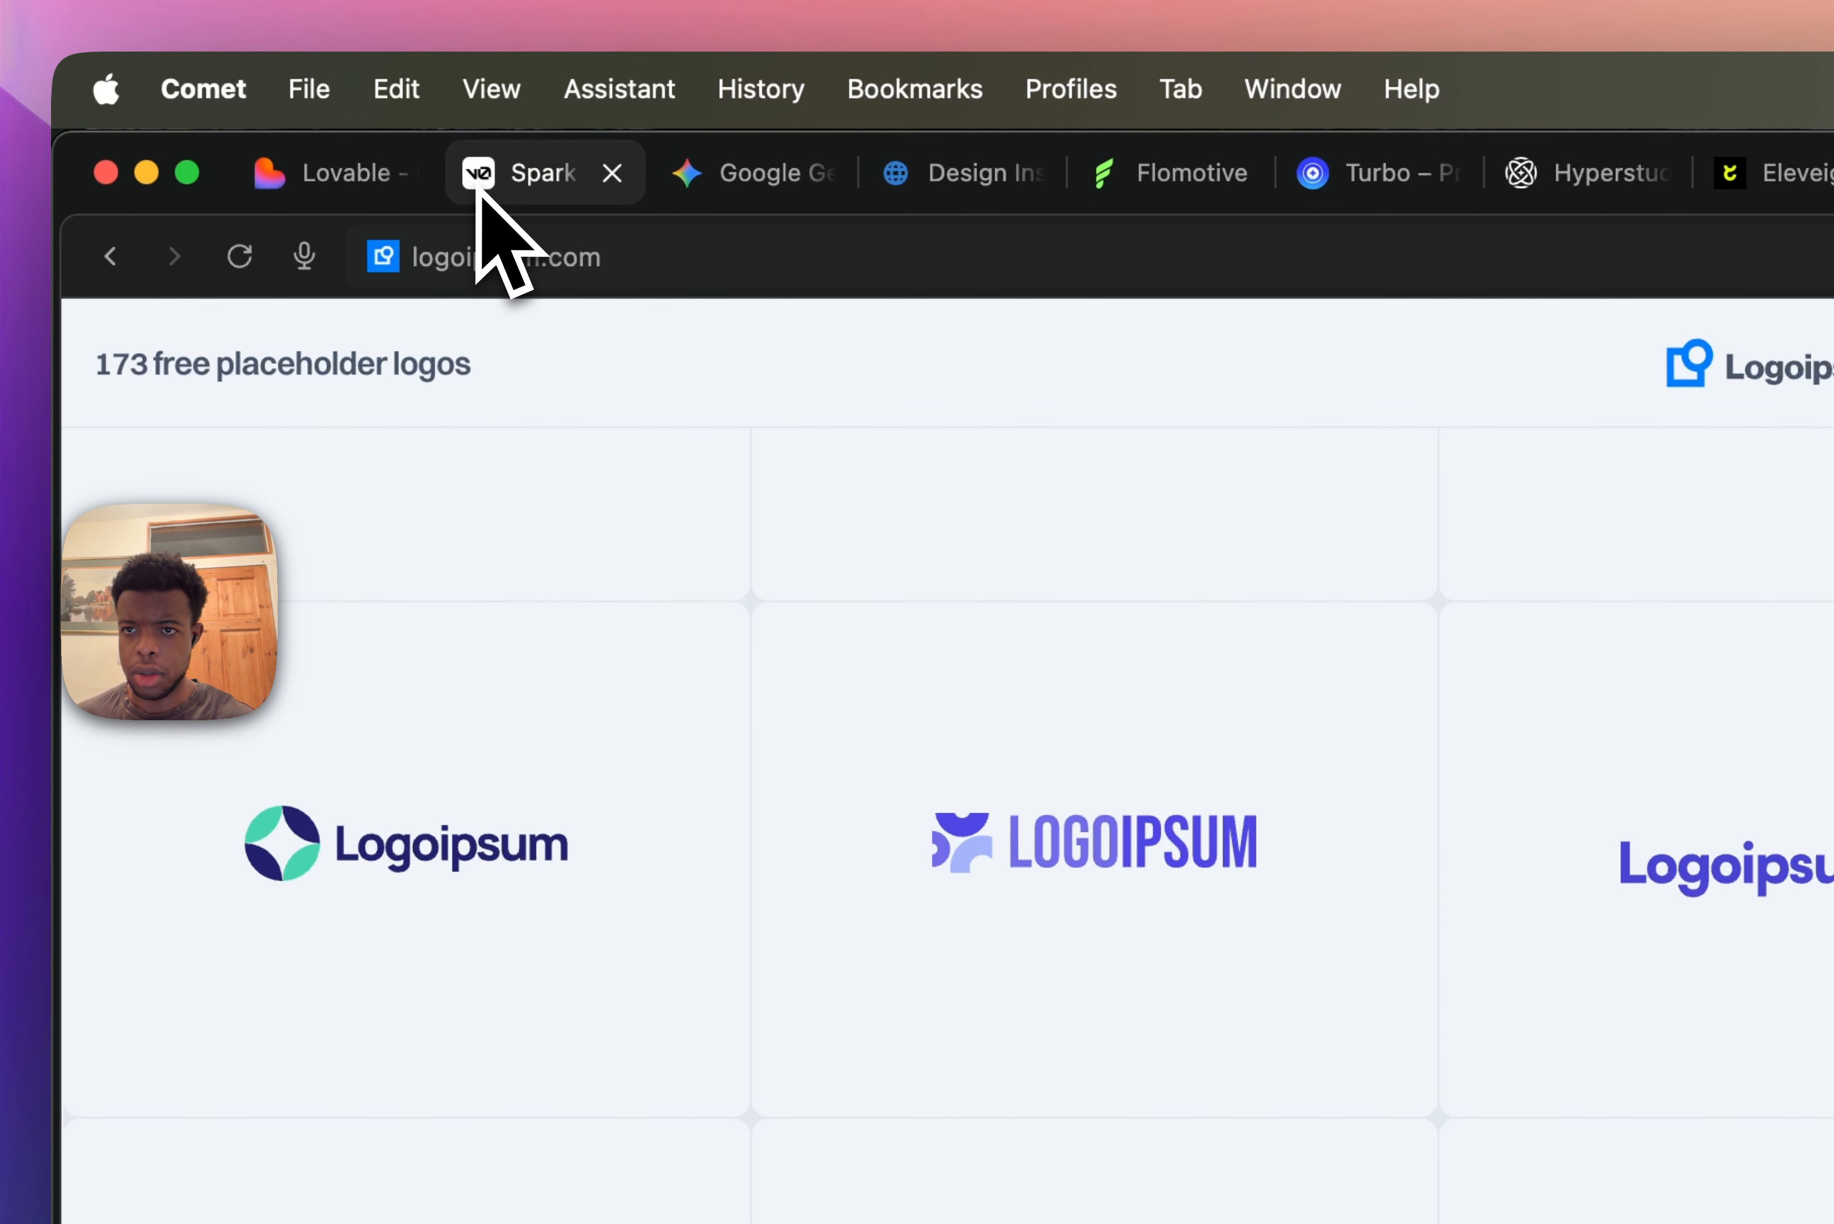
{"action": "left_click", "coordinate": [480, 181]}
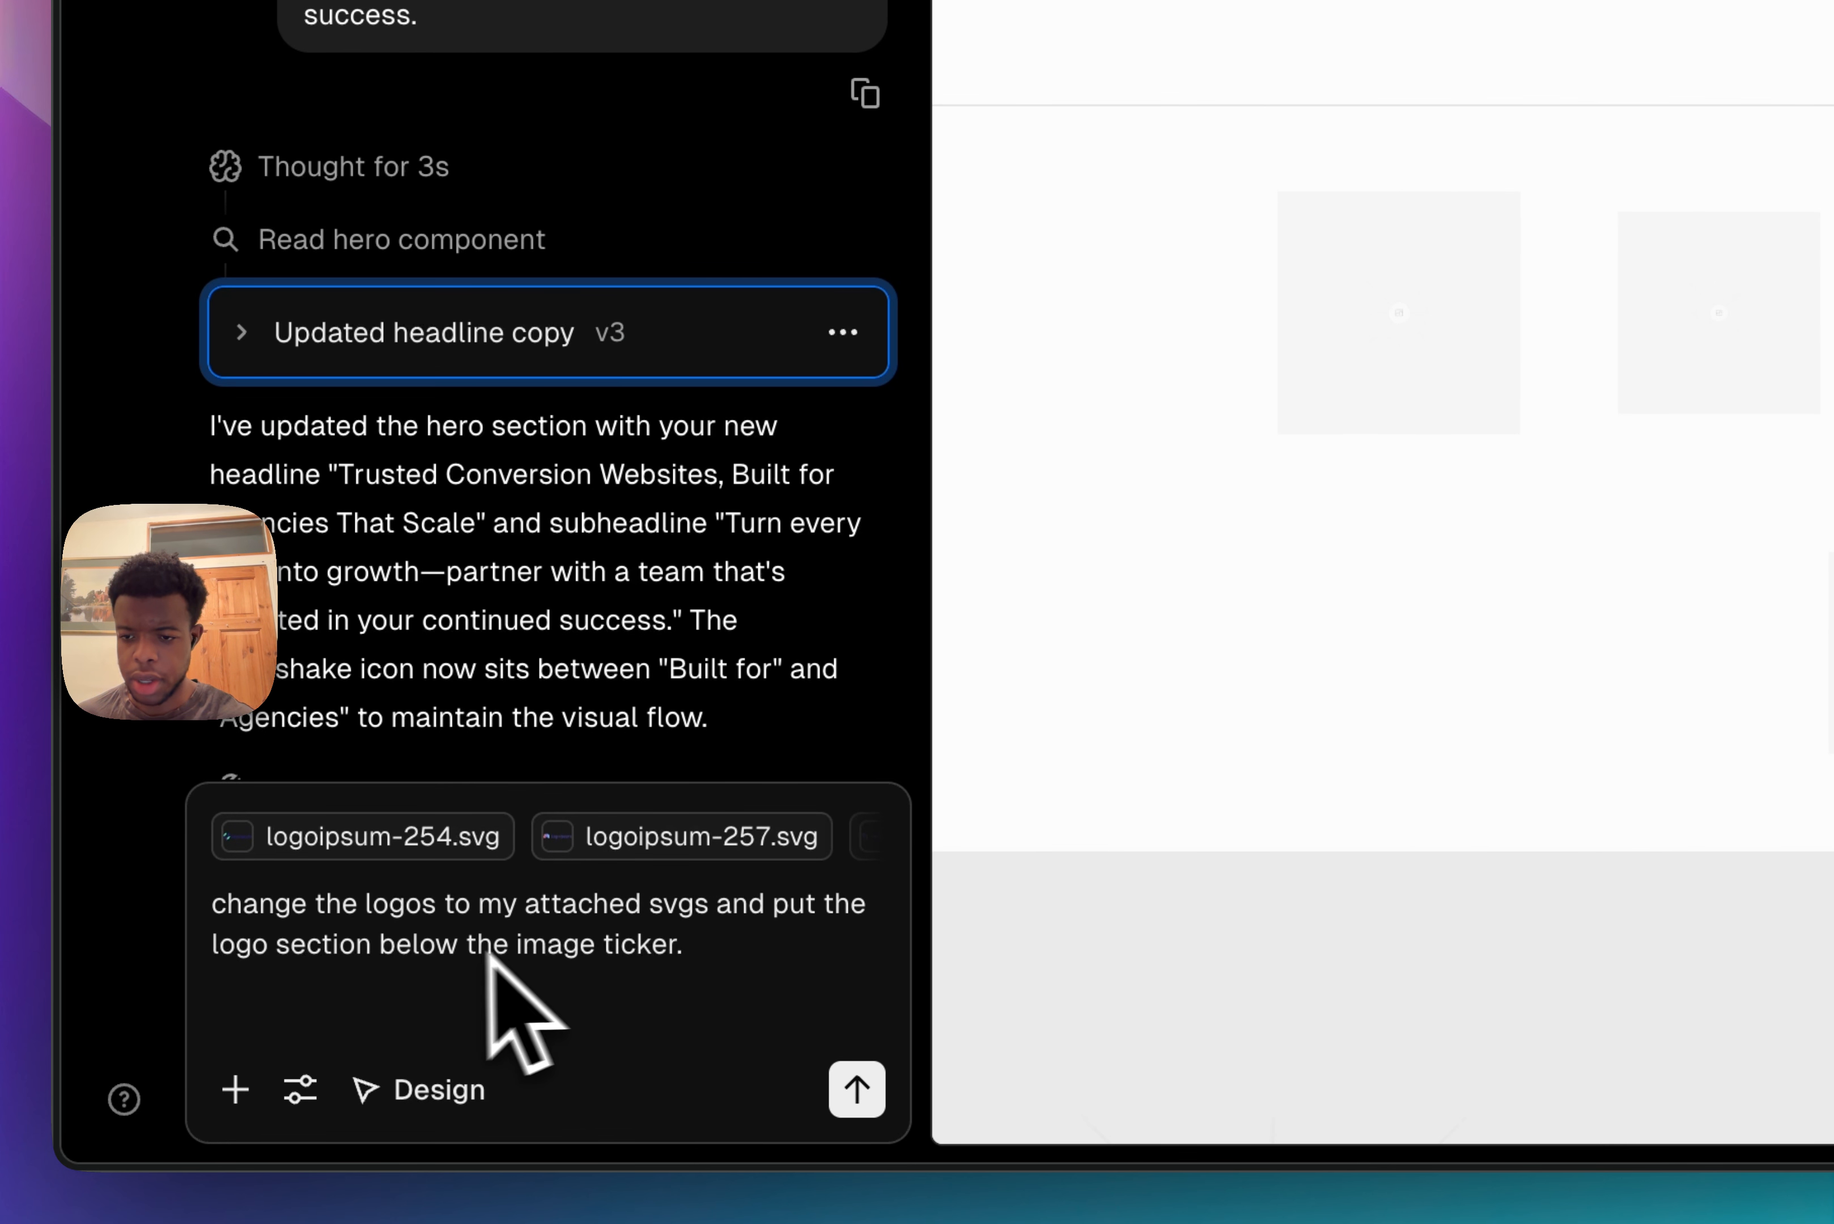
{"action": "left_click_drag", "start_coordinate": [685, 947], "coordinate": [225, 942]}
{"action": "key", "text": "super+c"}
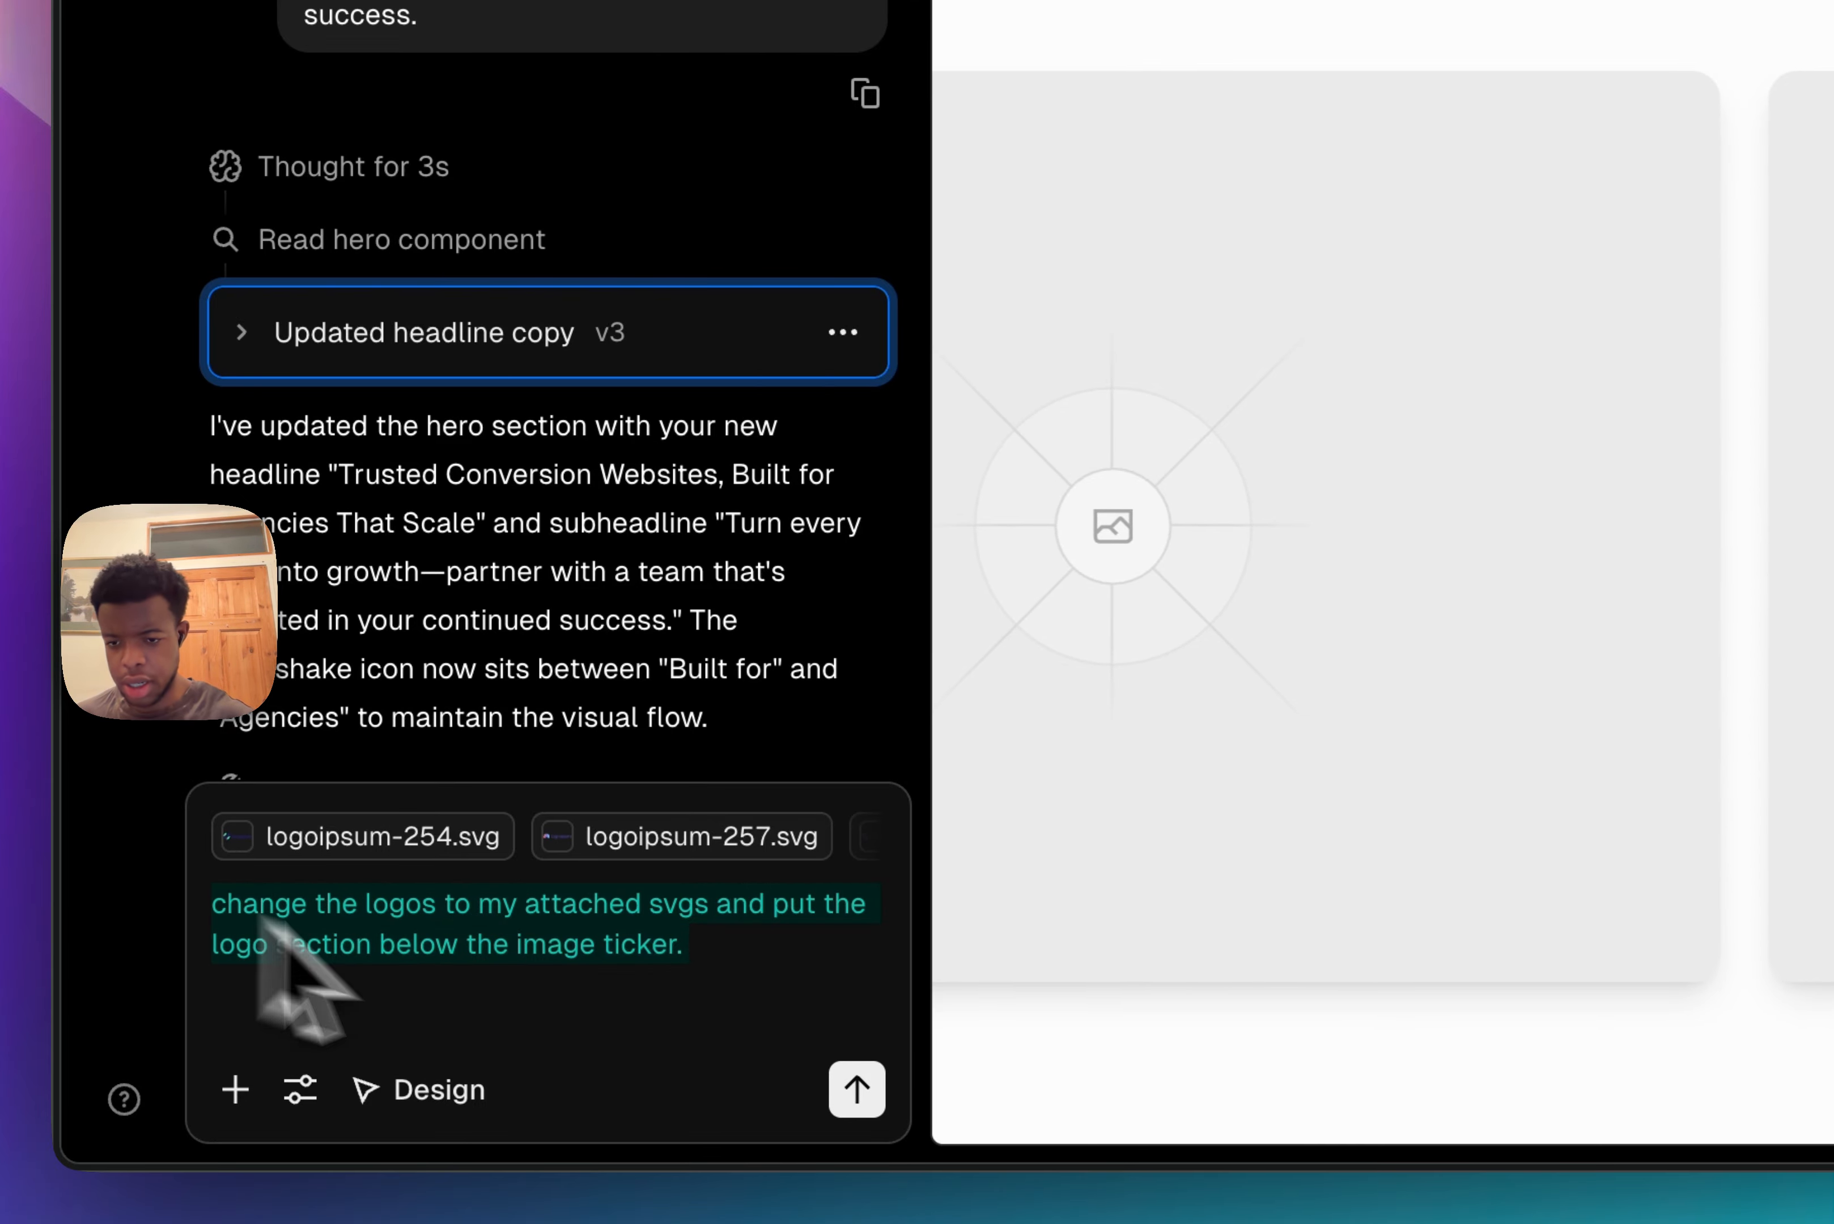
{"action": "left_click", "coordinate": [857, 1089]}
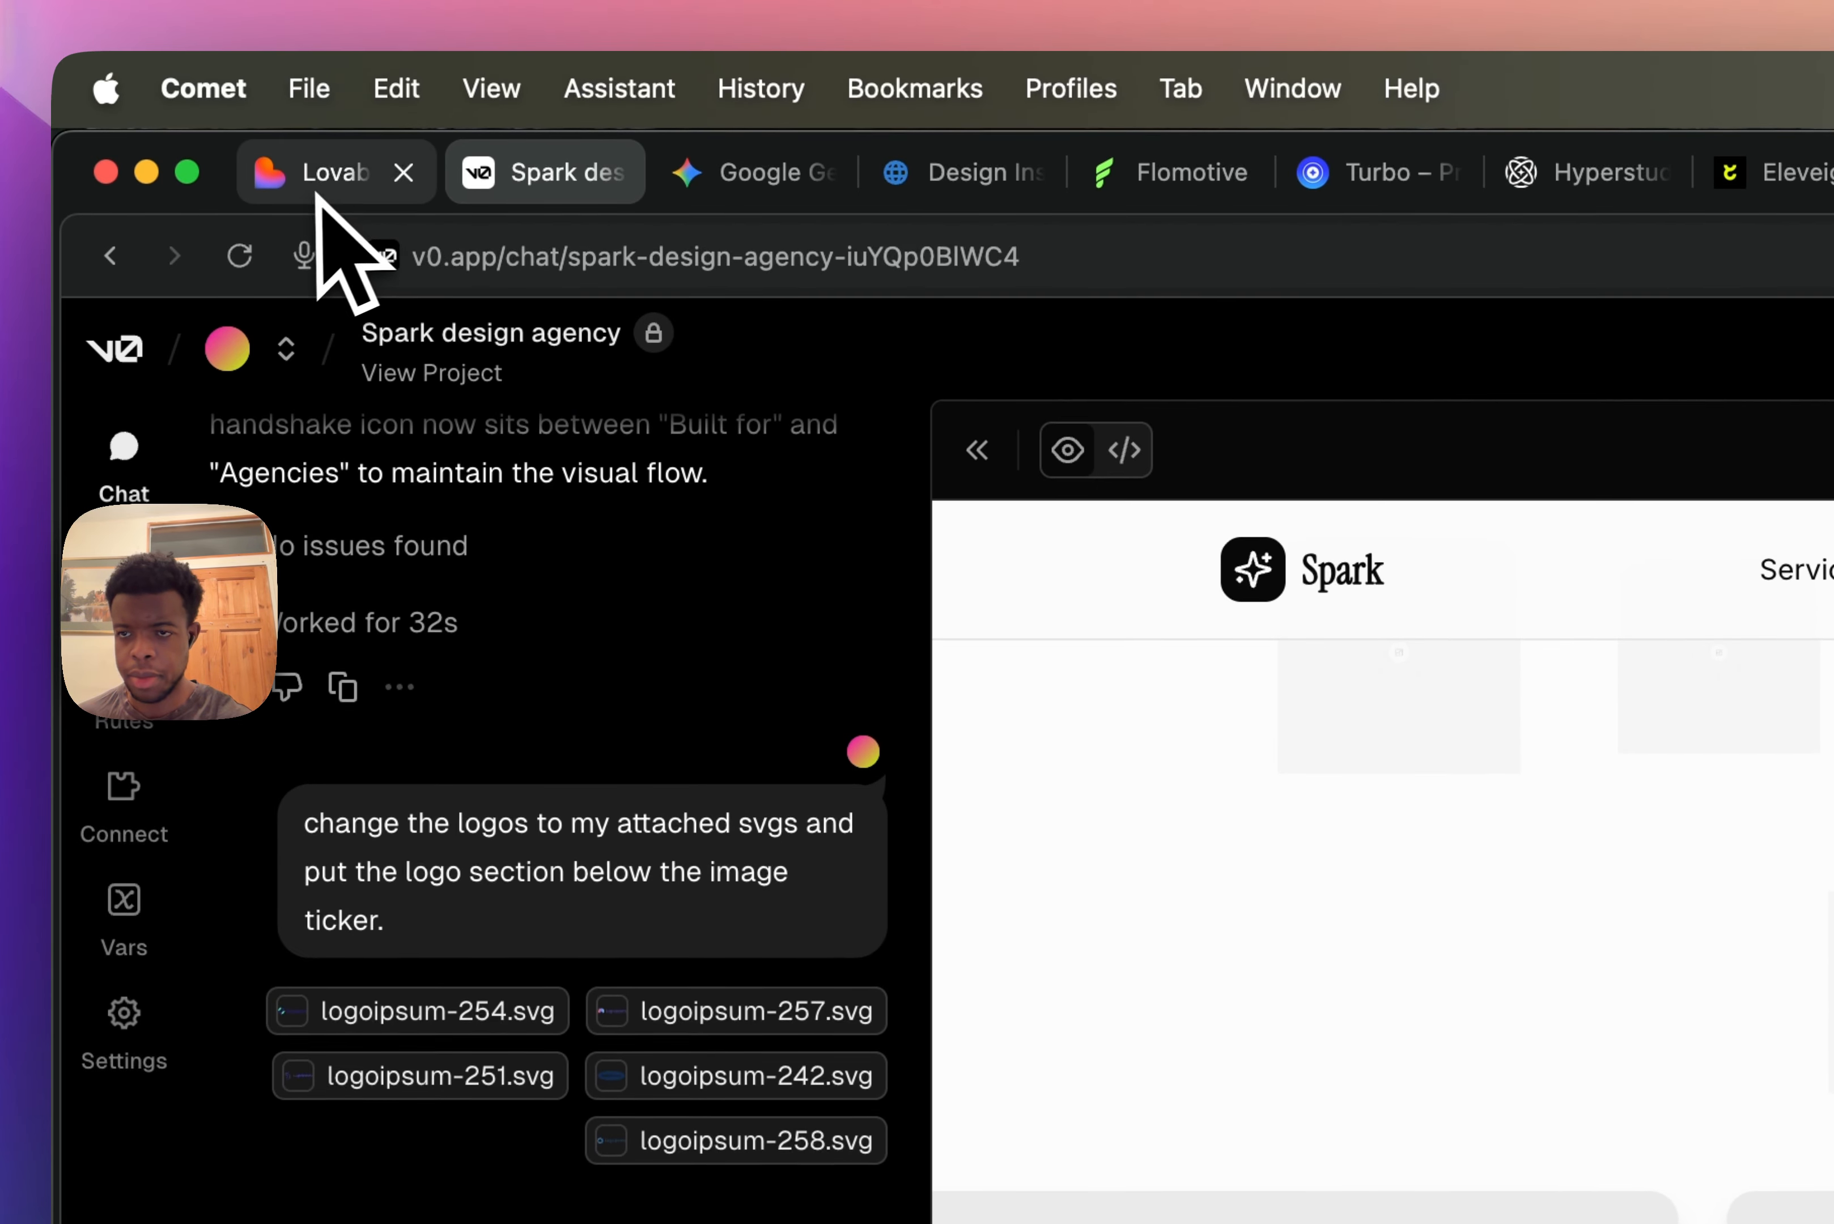
Step: Switch to Lovable, close the Assistant sidebar and compare the updated hero section with the Flomotive reference site
{"action": "left_click", "coordinate": [324, 185]}
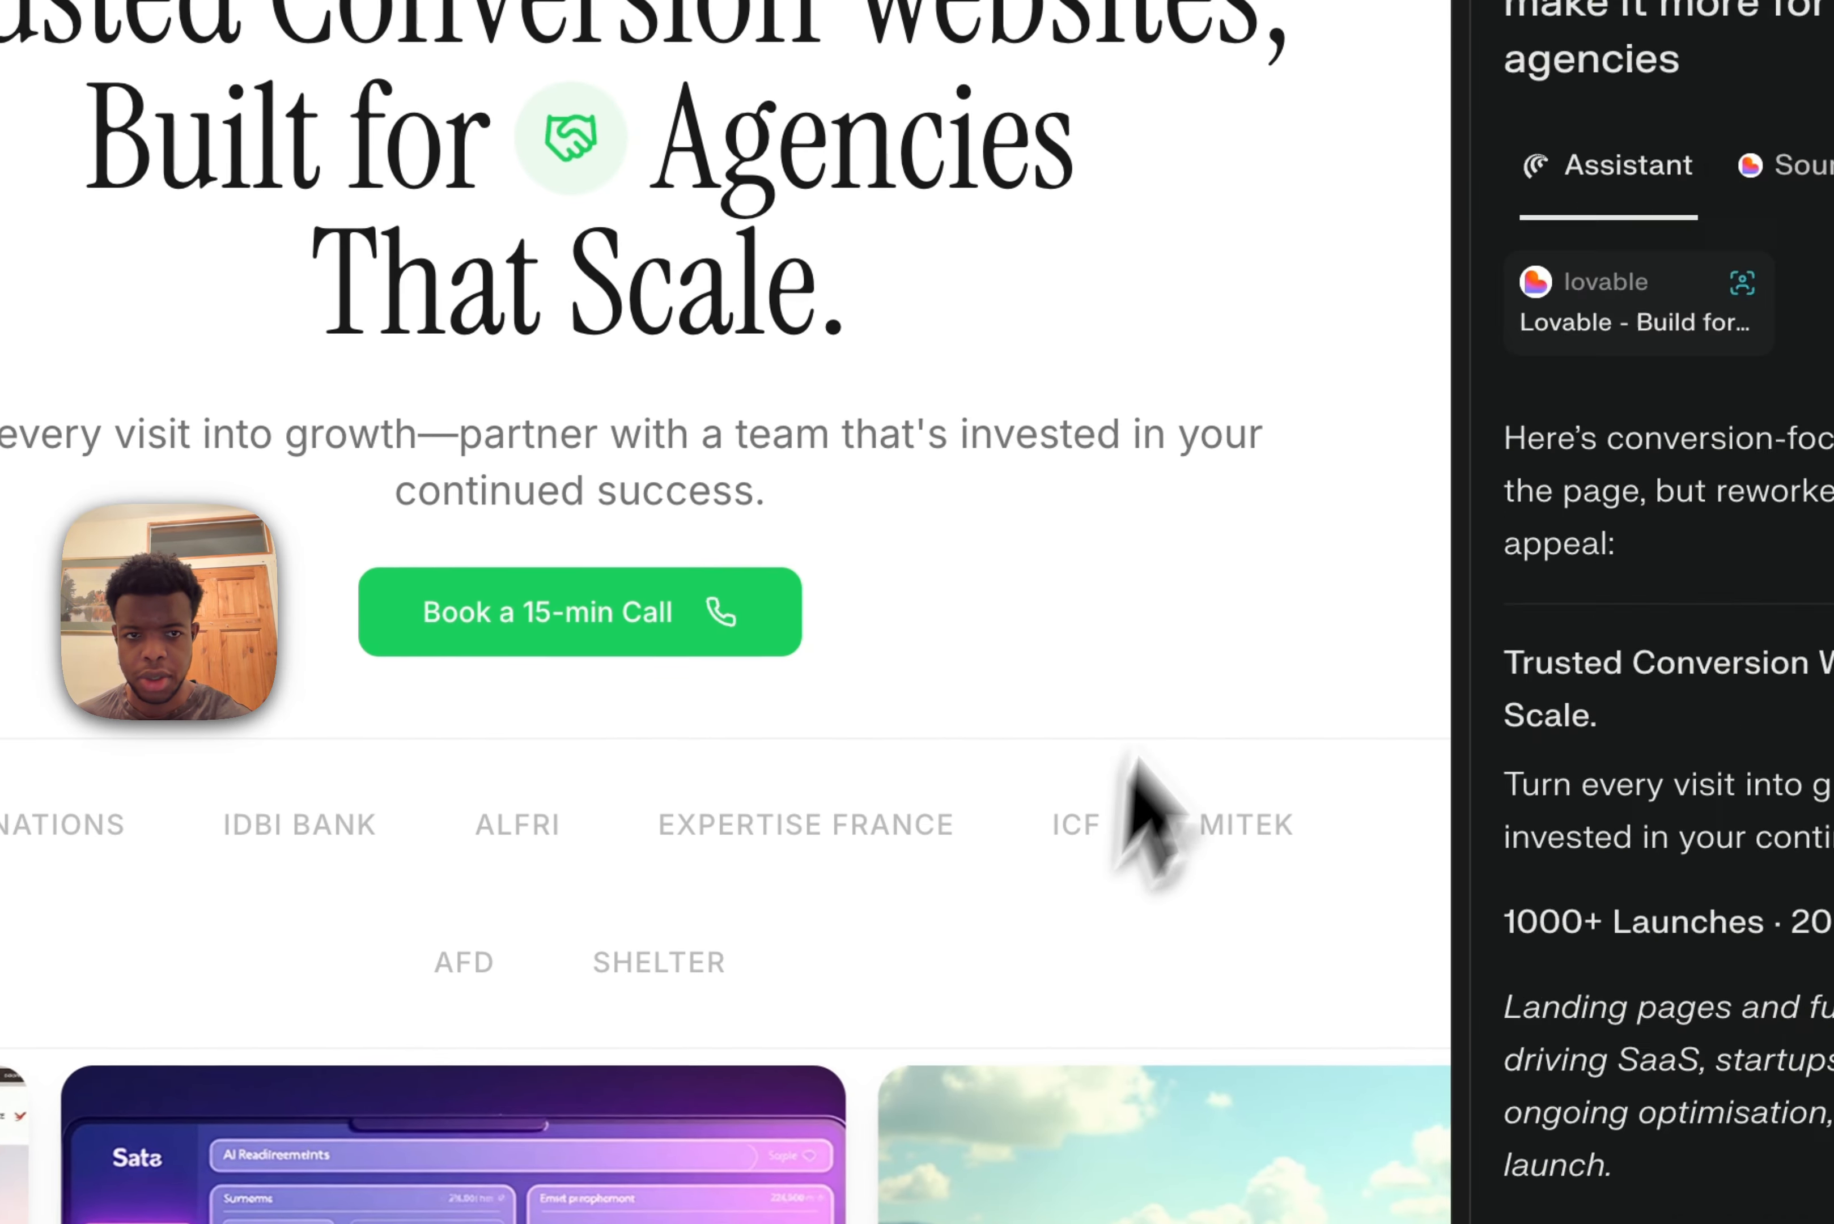
{"action": "left_click", "coordinate": [1598, 252]}
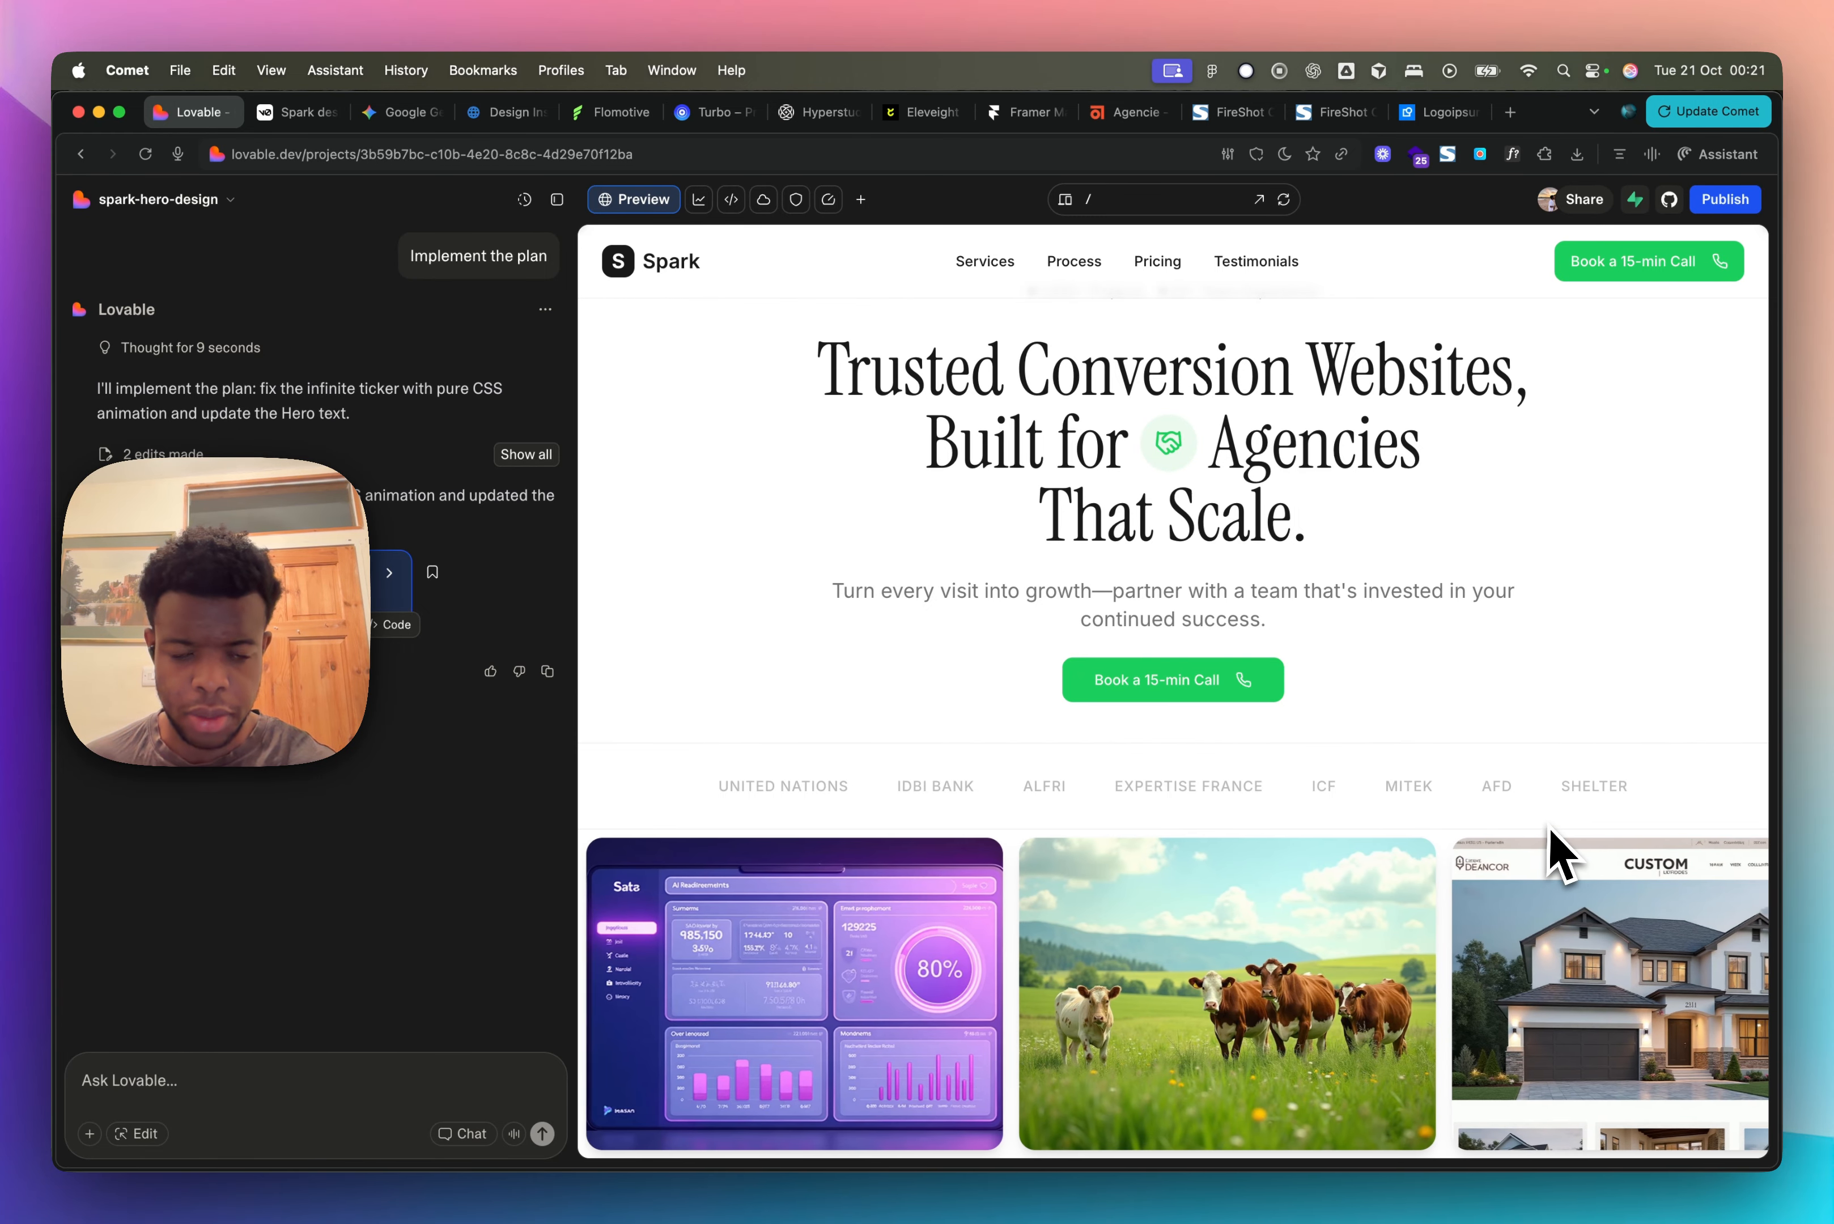
{"action": "left_click", "coordinate": [615, 120]}
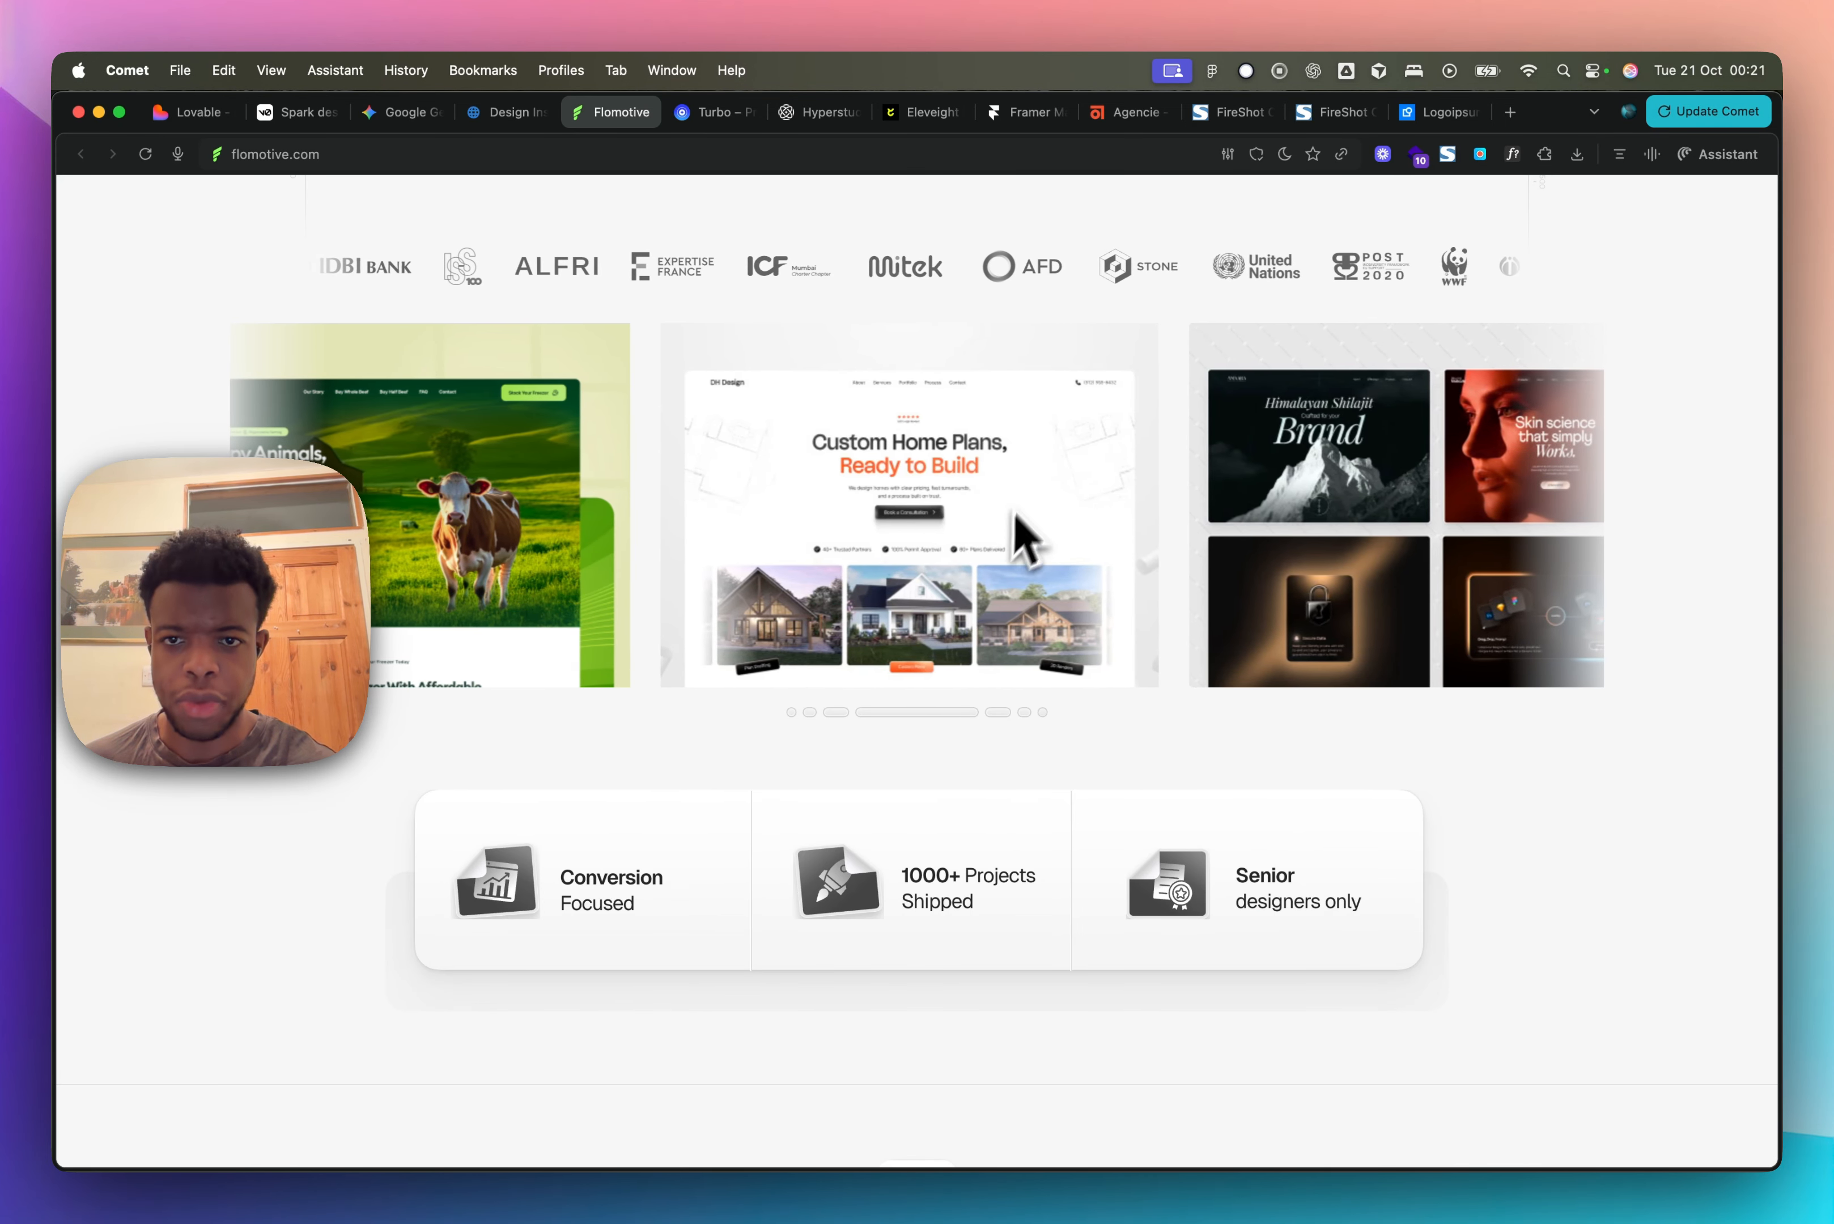
{"action": "scroll", "coordinate": [1026, 481], "scroll_direction": "up", "scroll_amount": 1}
{"action": "left_click", "coordinate": [193, 117]}
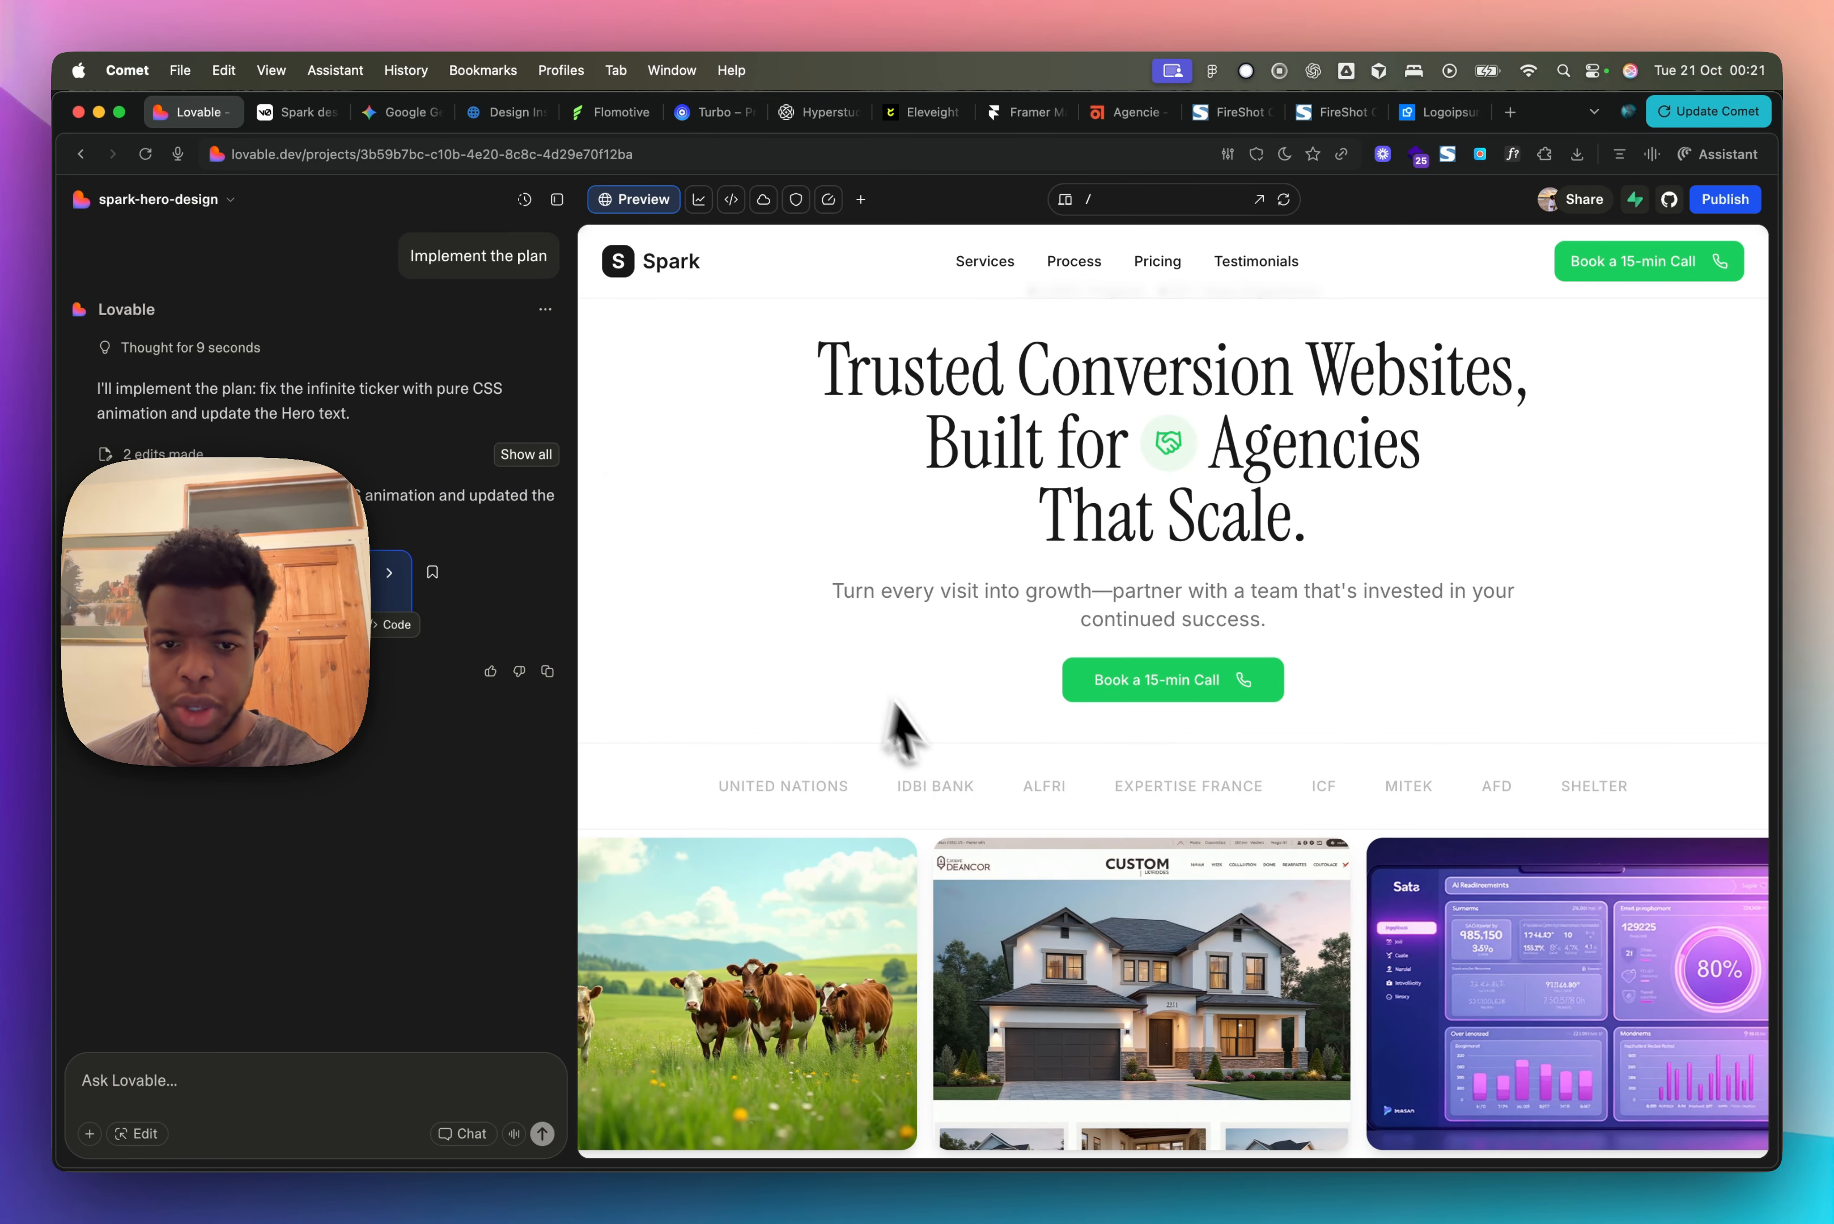
{"action": "scroll", "coordinate": [1114, 819], "scroll_direction": "up", "scroll_amount": 2}
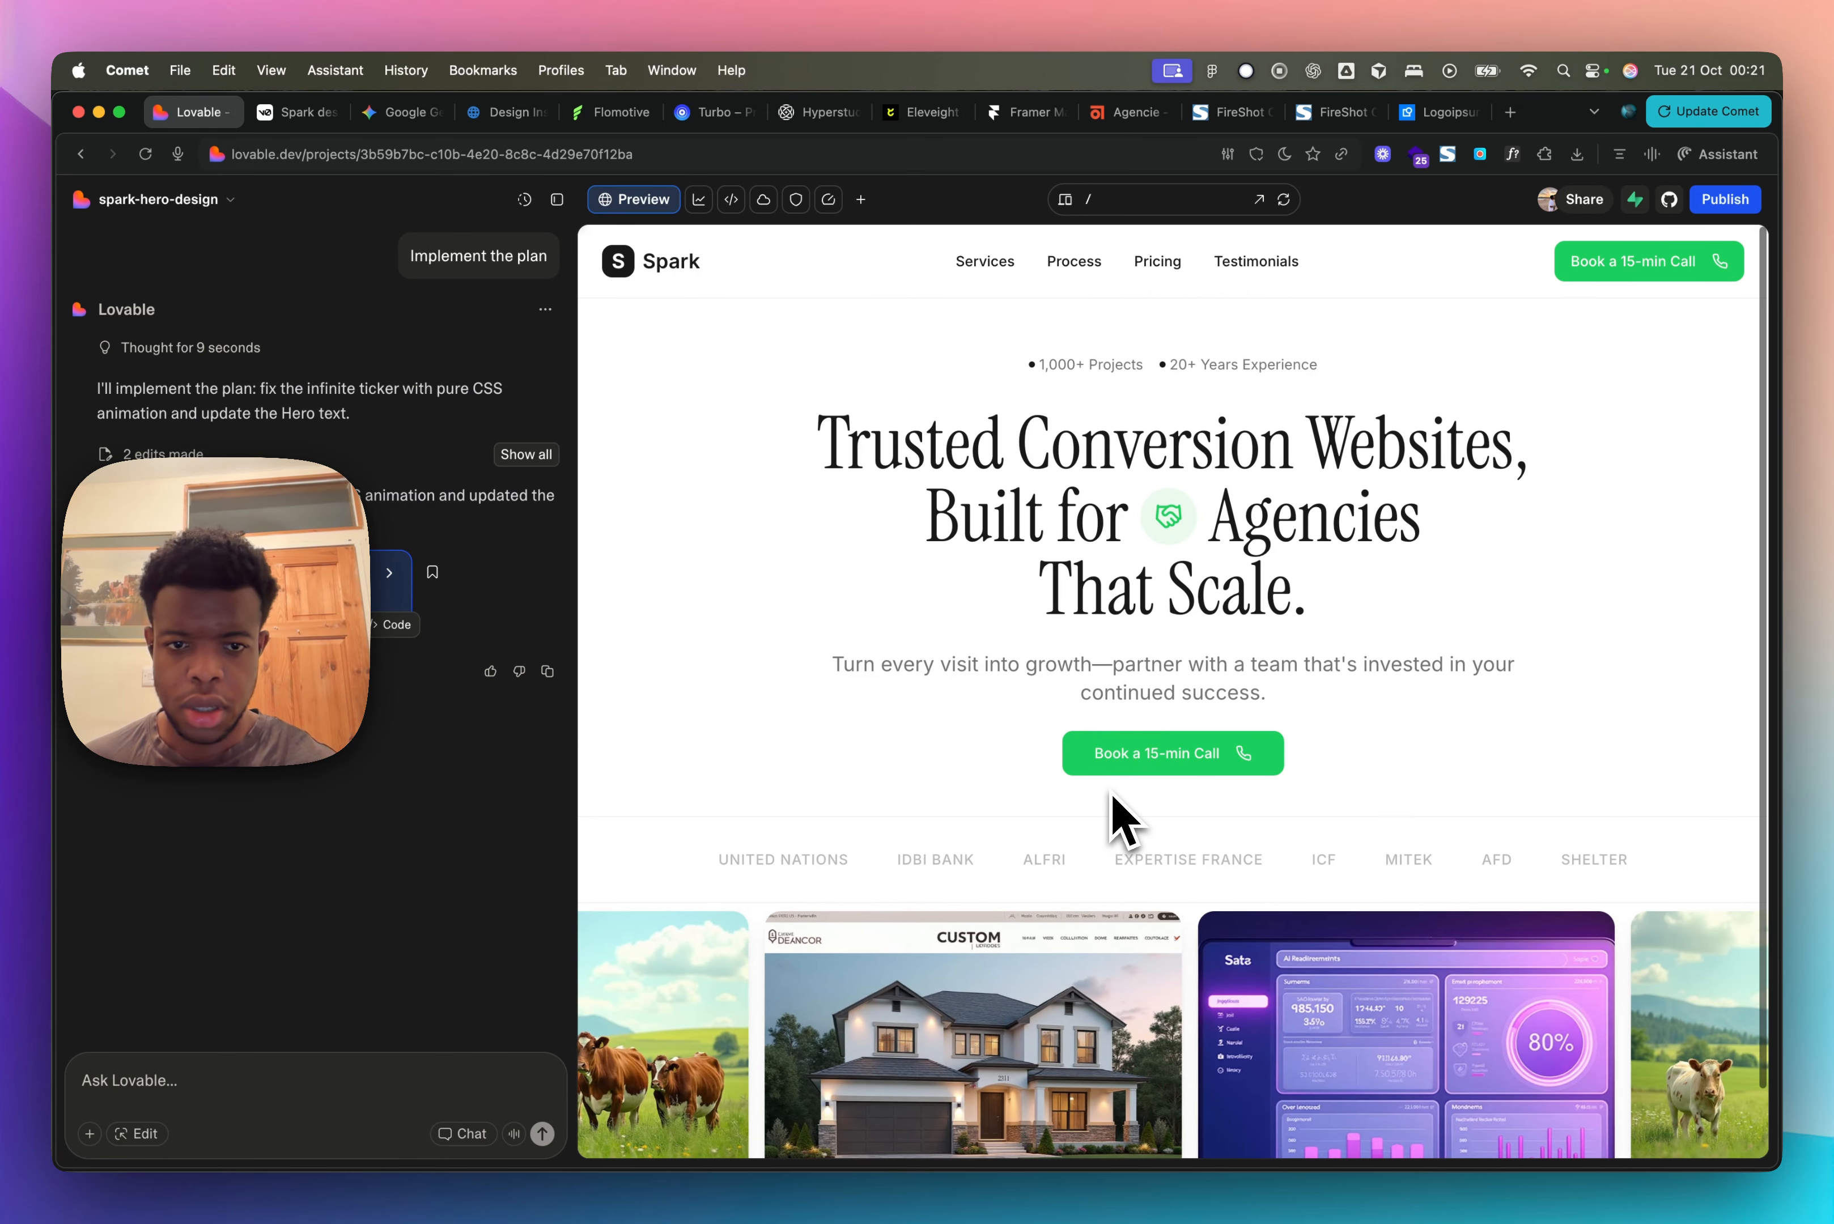
Step: Paste the copied logo prompt into Lovable's message and attach the downloaded logoipsum-242.svg, logoipsum-251.svg and logoipsum-257.svg
{"action": "left_click", "coordinate": [189, 1090]}
{"action": "key", "text": "super+v"}
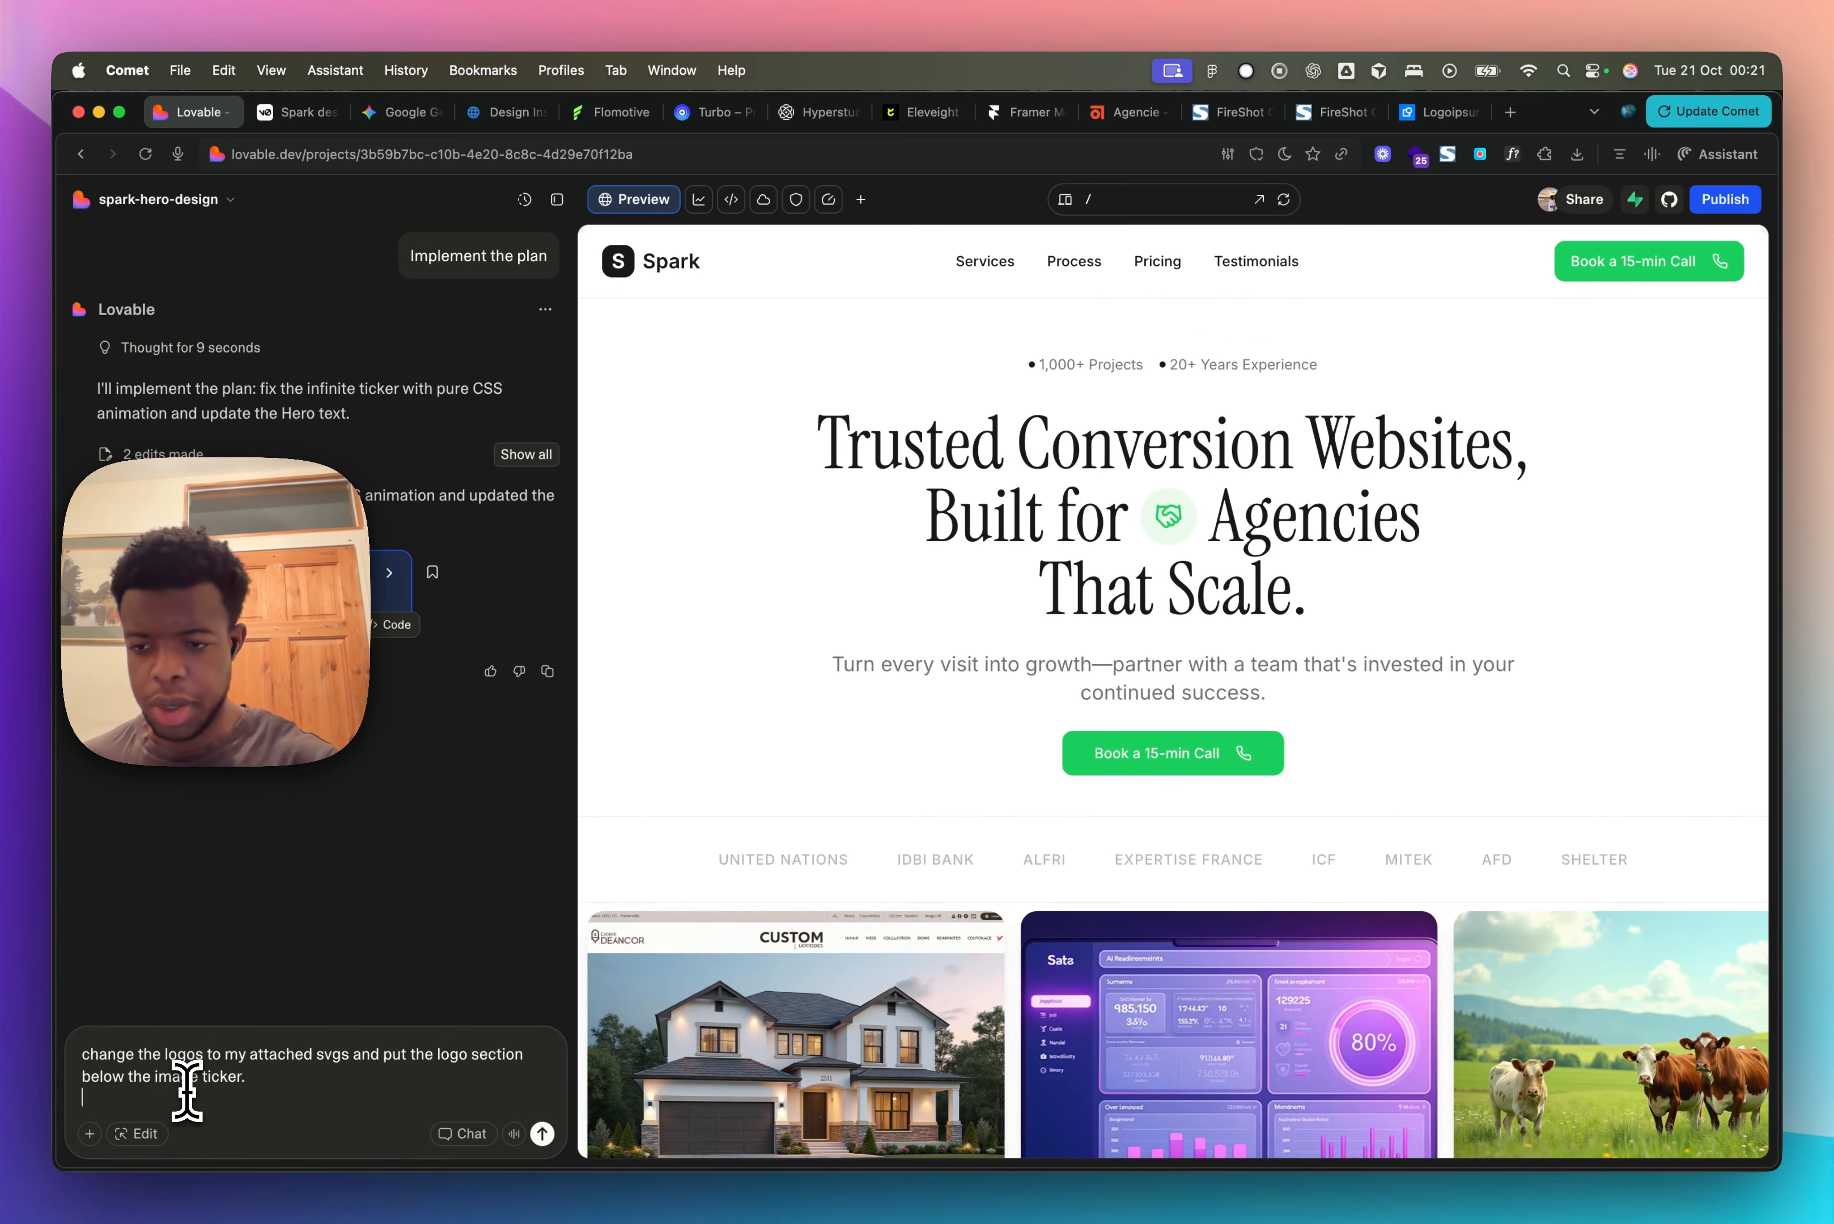
{"action": "left_click", "coordinate": [1577, 154]}
{"action": "left_click_drag", "start_coordinate": [1404, 241], "coordinate": [393, 1130]}
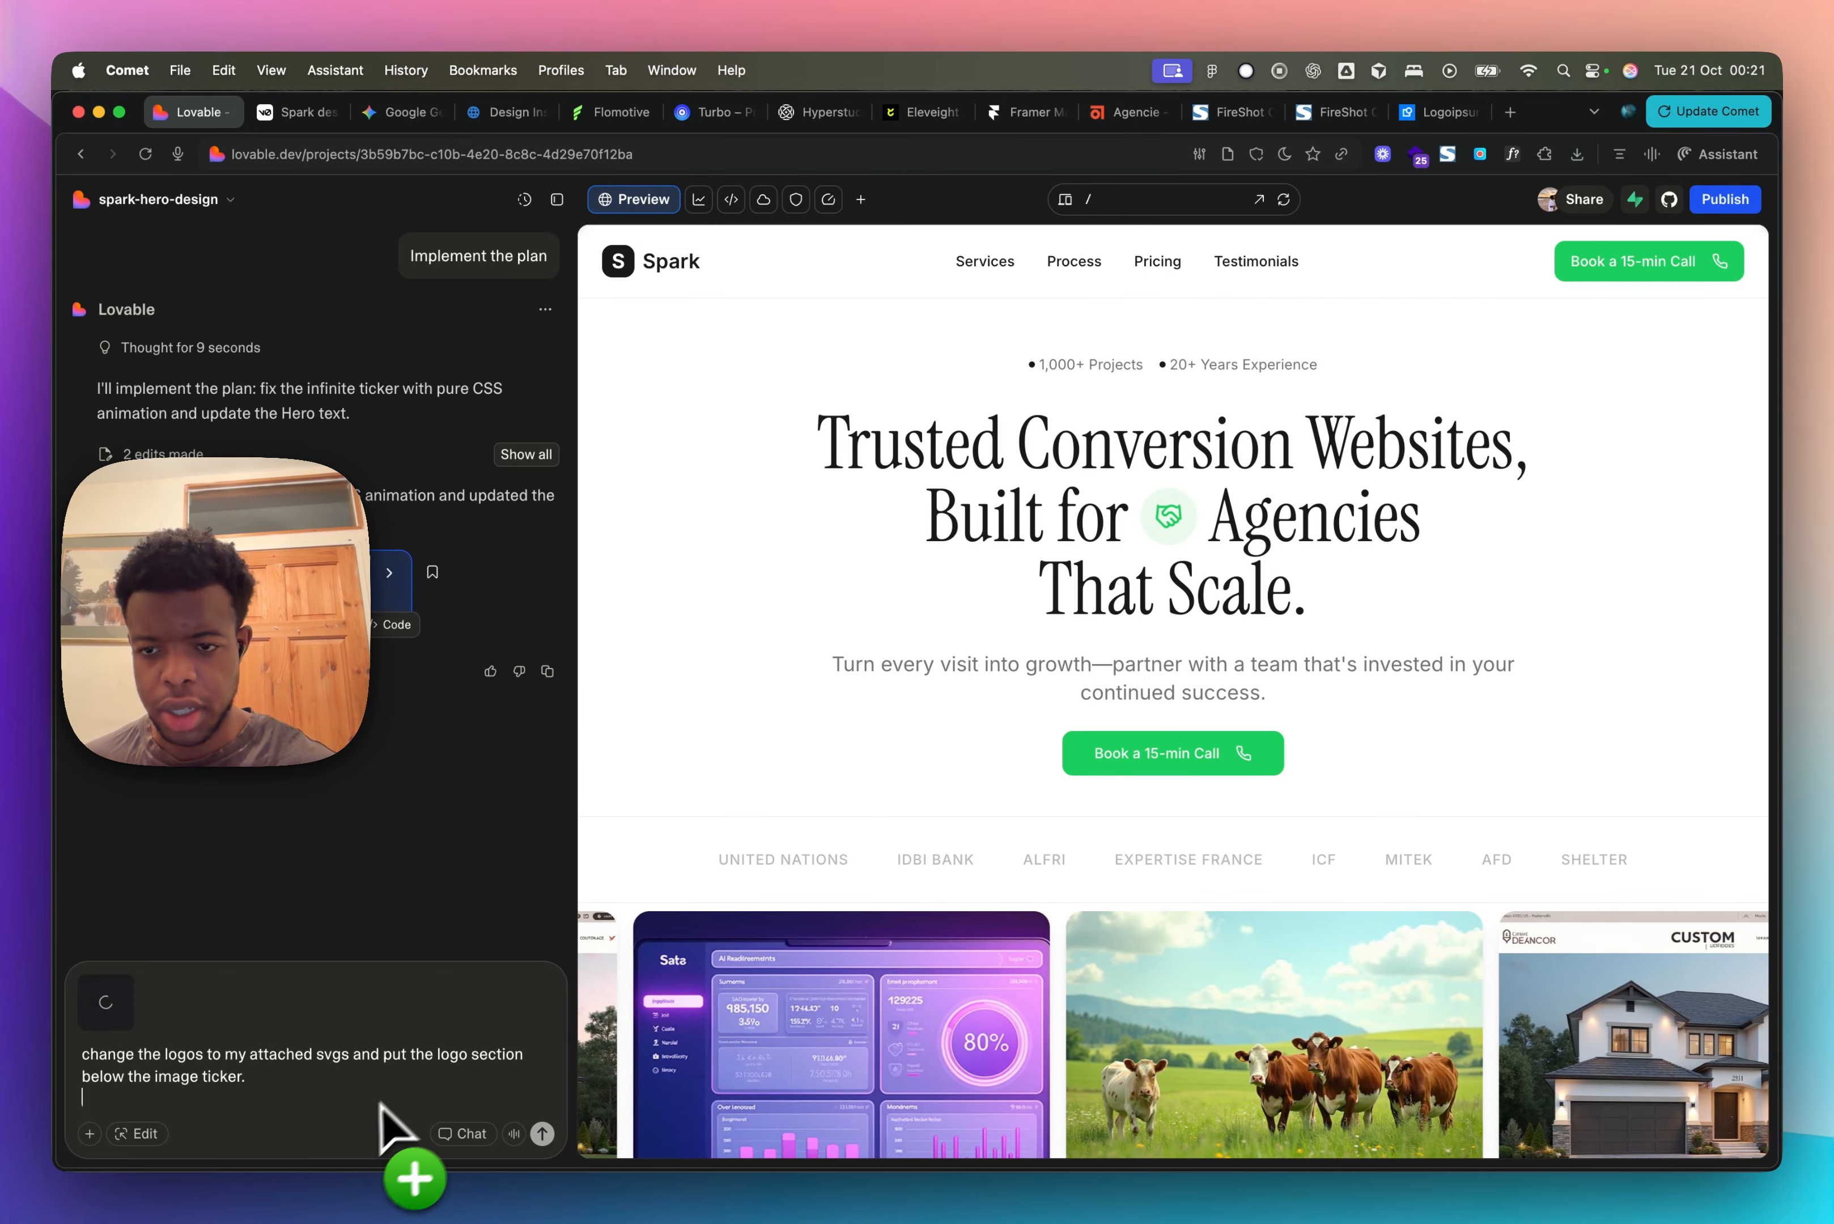
{"action": "left_click", "coordinate": [1577, 153]}
{"action": "left_click_drag", "start_coordinate": [1391, 314], "coordinate": [378, 1089]}
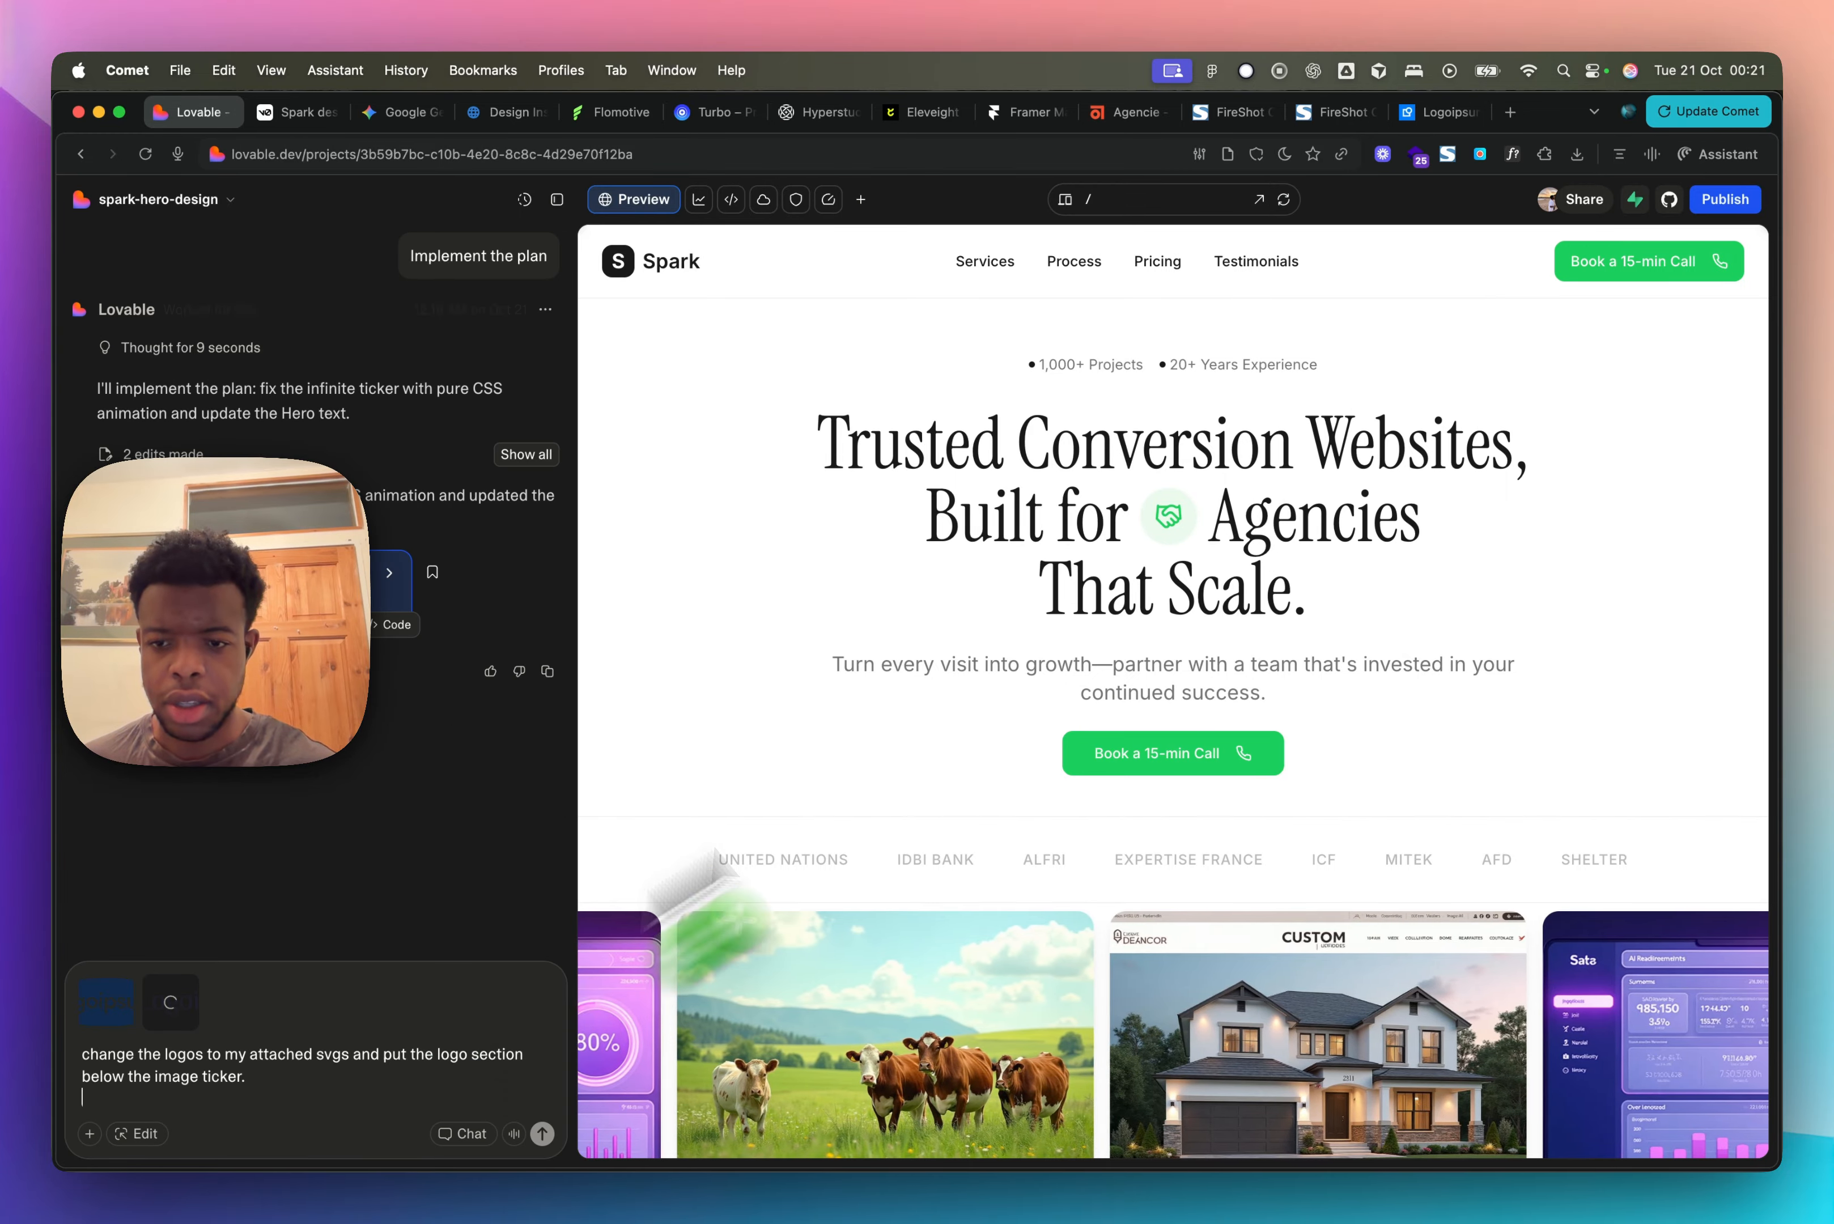
{"action": "left_click", "coordinate": [1577, 153]}
{"action": "left_click_drag", "start_coordinate": [1412, 350], "coordinate": [324, 1114]}
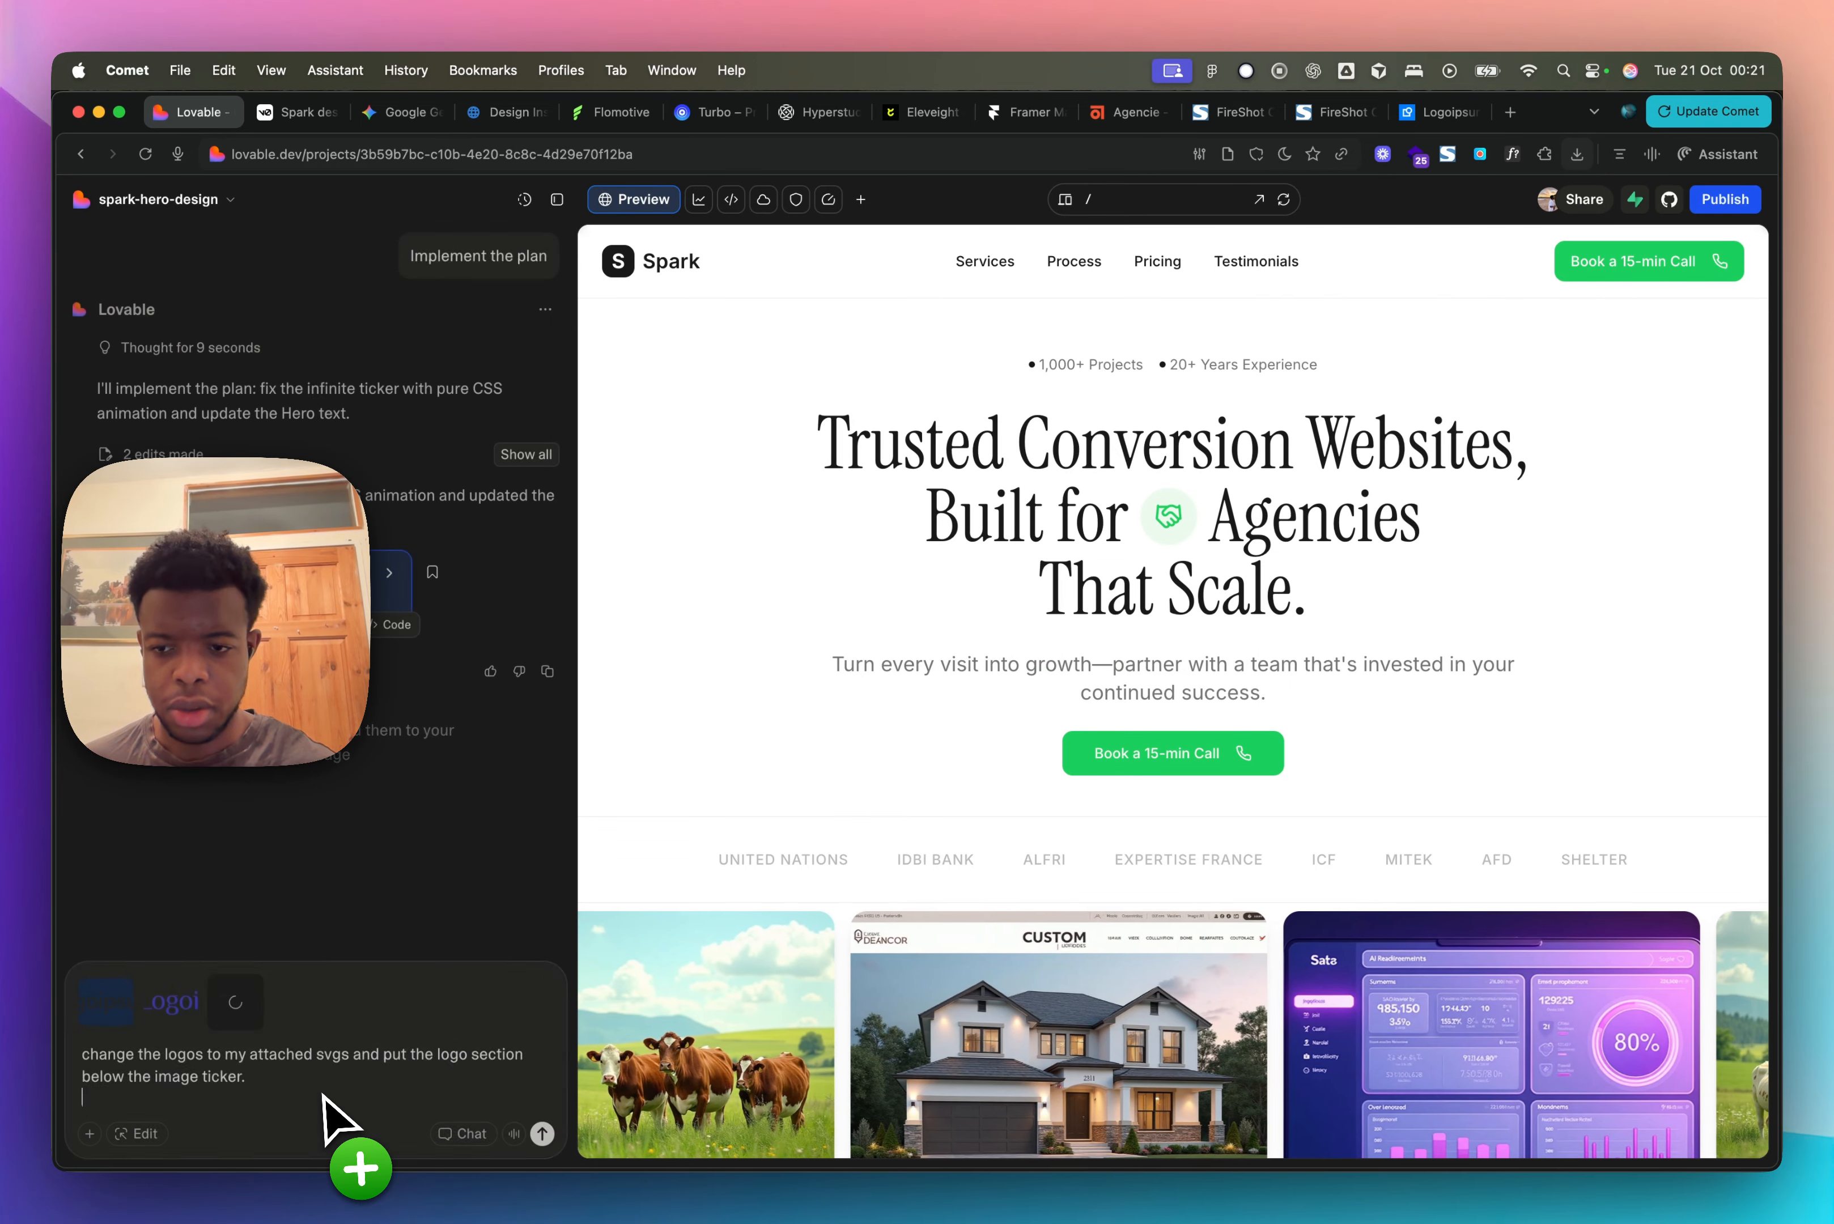
Step: Attach logoipsum-258.svg and logoipsum-254.svg, add "reducwe the speed of the image ticker please" on its own line, and send the message
{"action": "left_click", "coordinate": [1577, 154]}
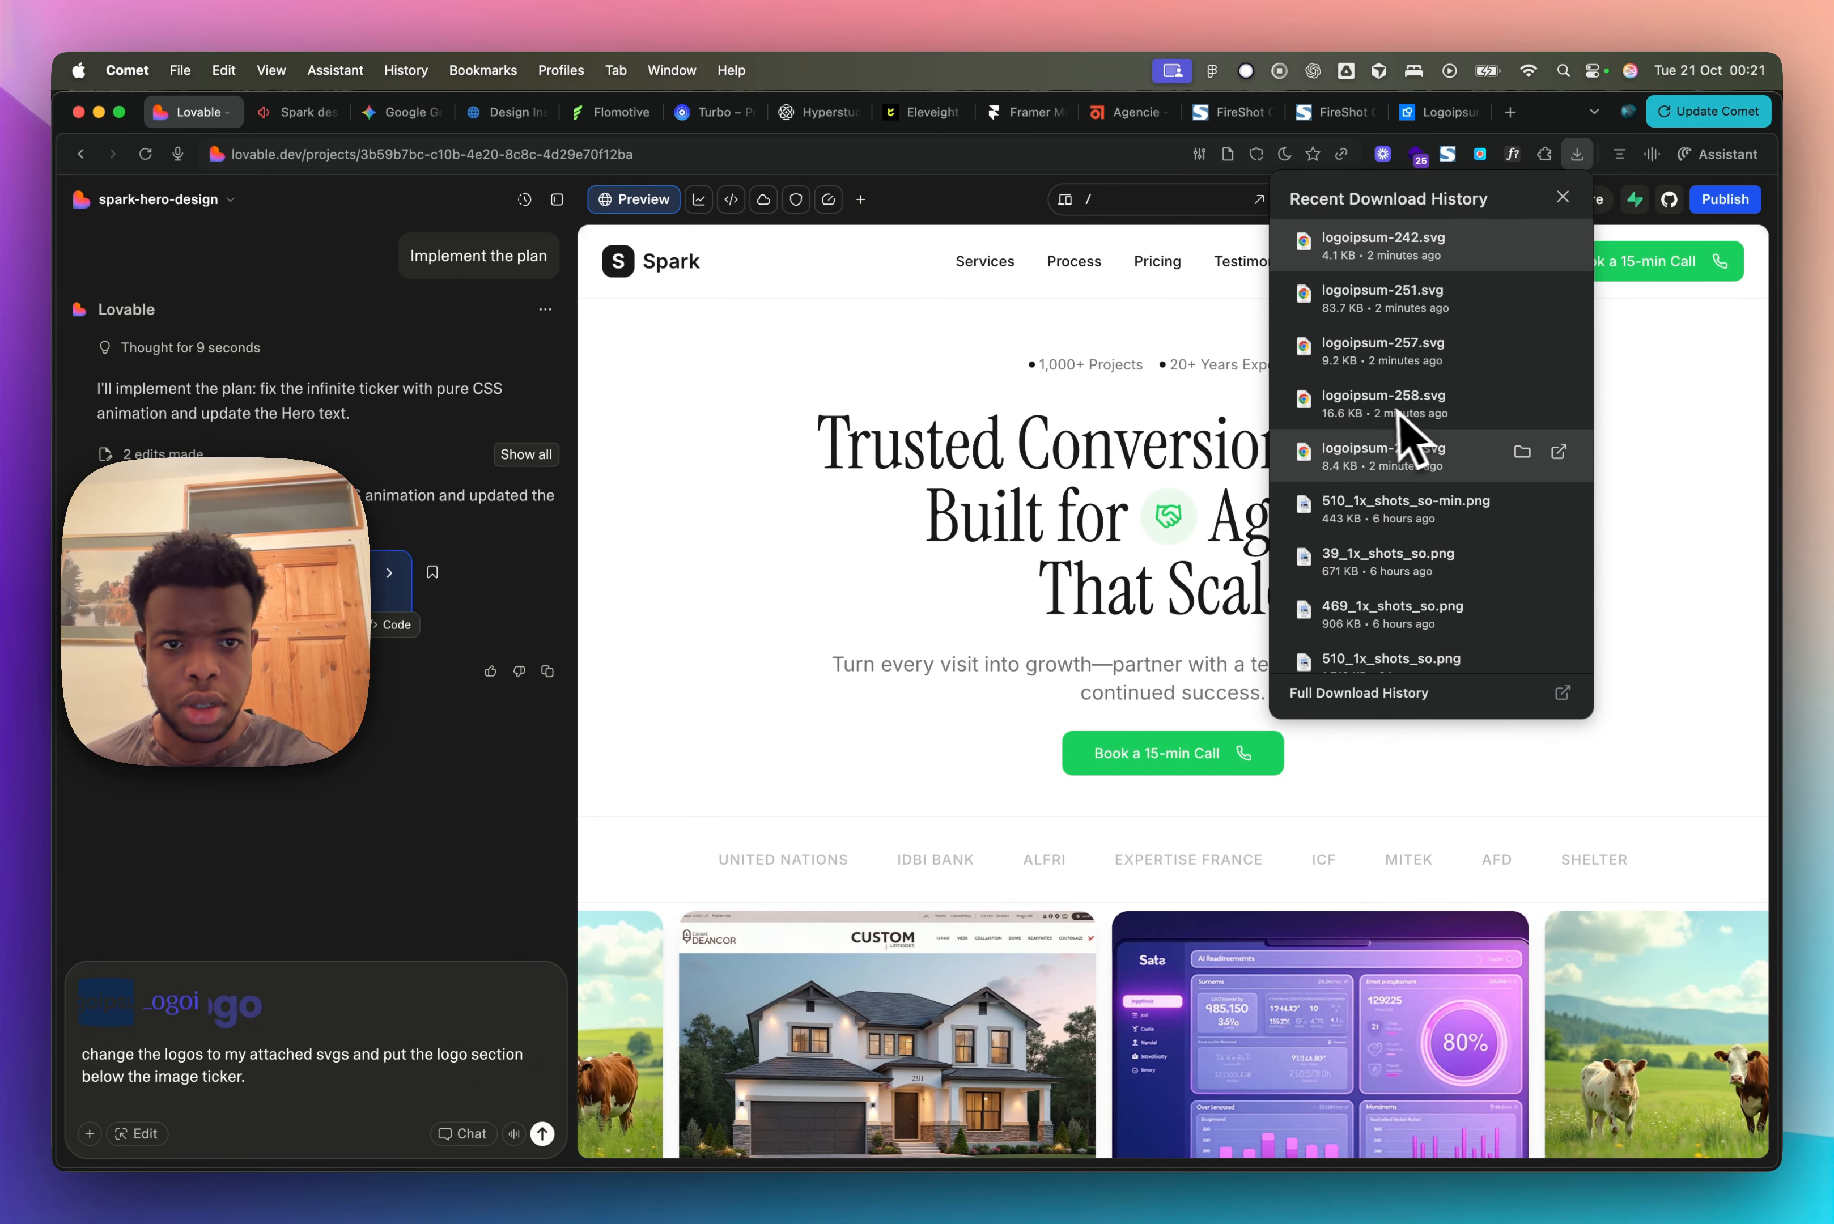
{"action": "left_click_drag", "start_coordinate": [1397, 410], "coordinate": [430, 1072]}
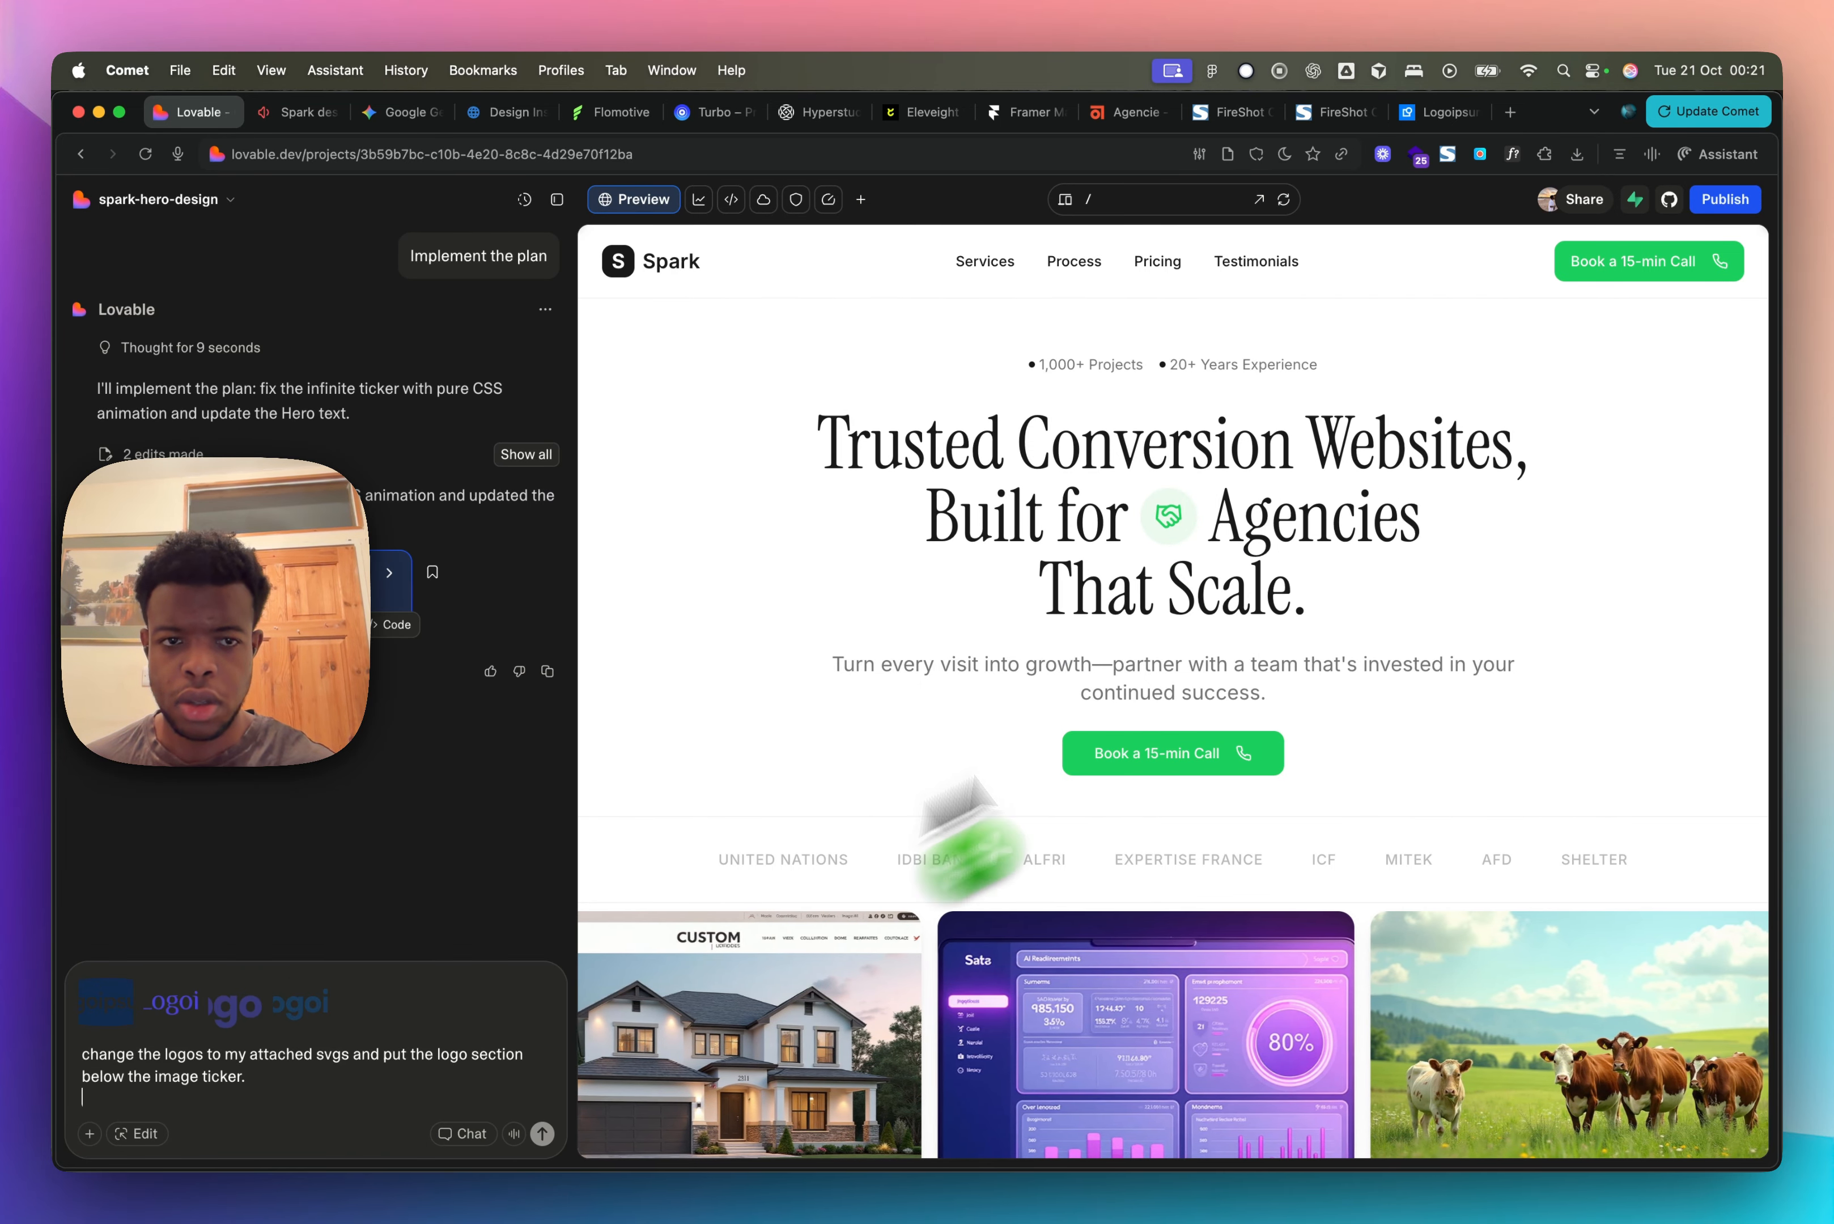
{"action": "left_click", "coordinate": [1575, 157]}
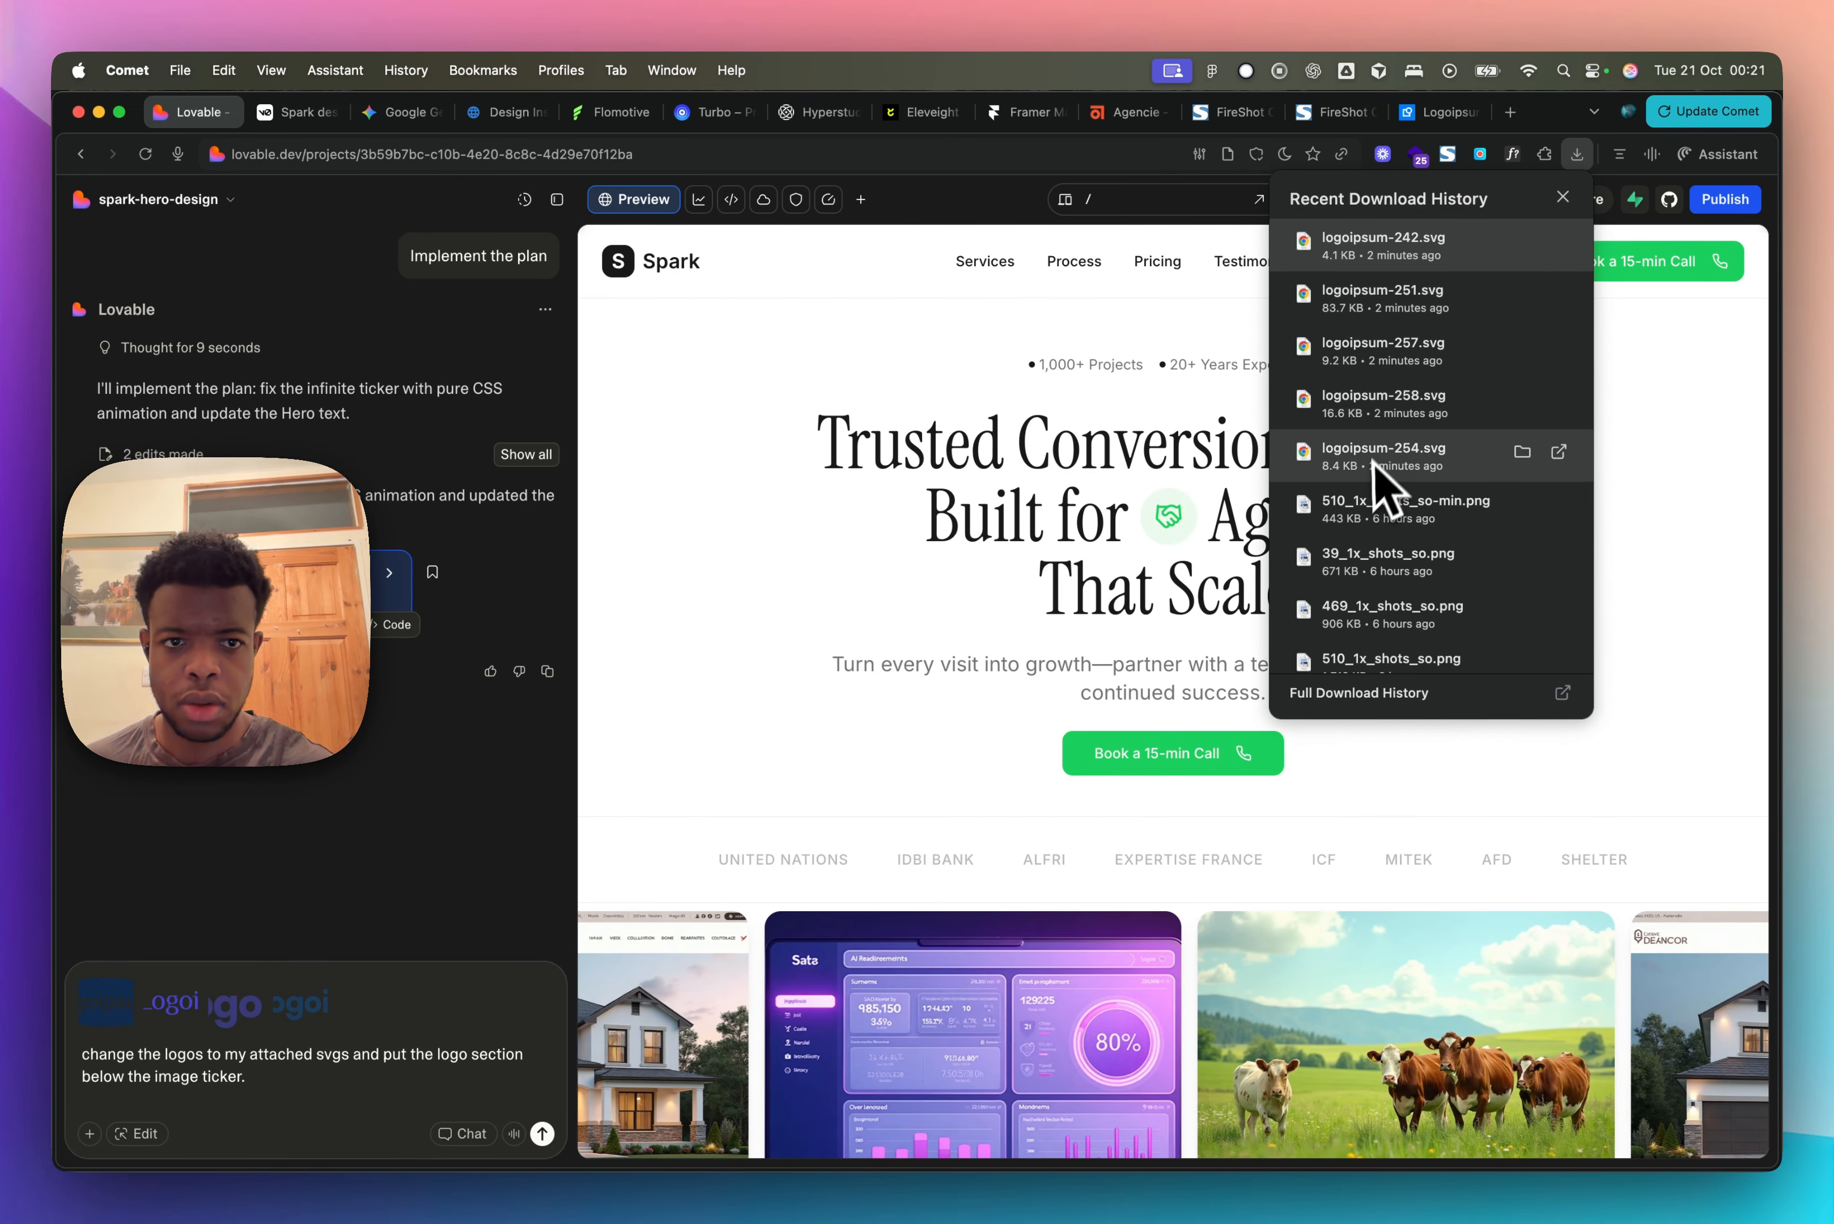
{"action": "left_click_drag", "start_coordinate": [1384, 466], "coordinate": [294, 1100]}
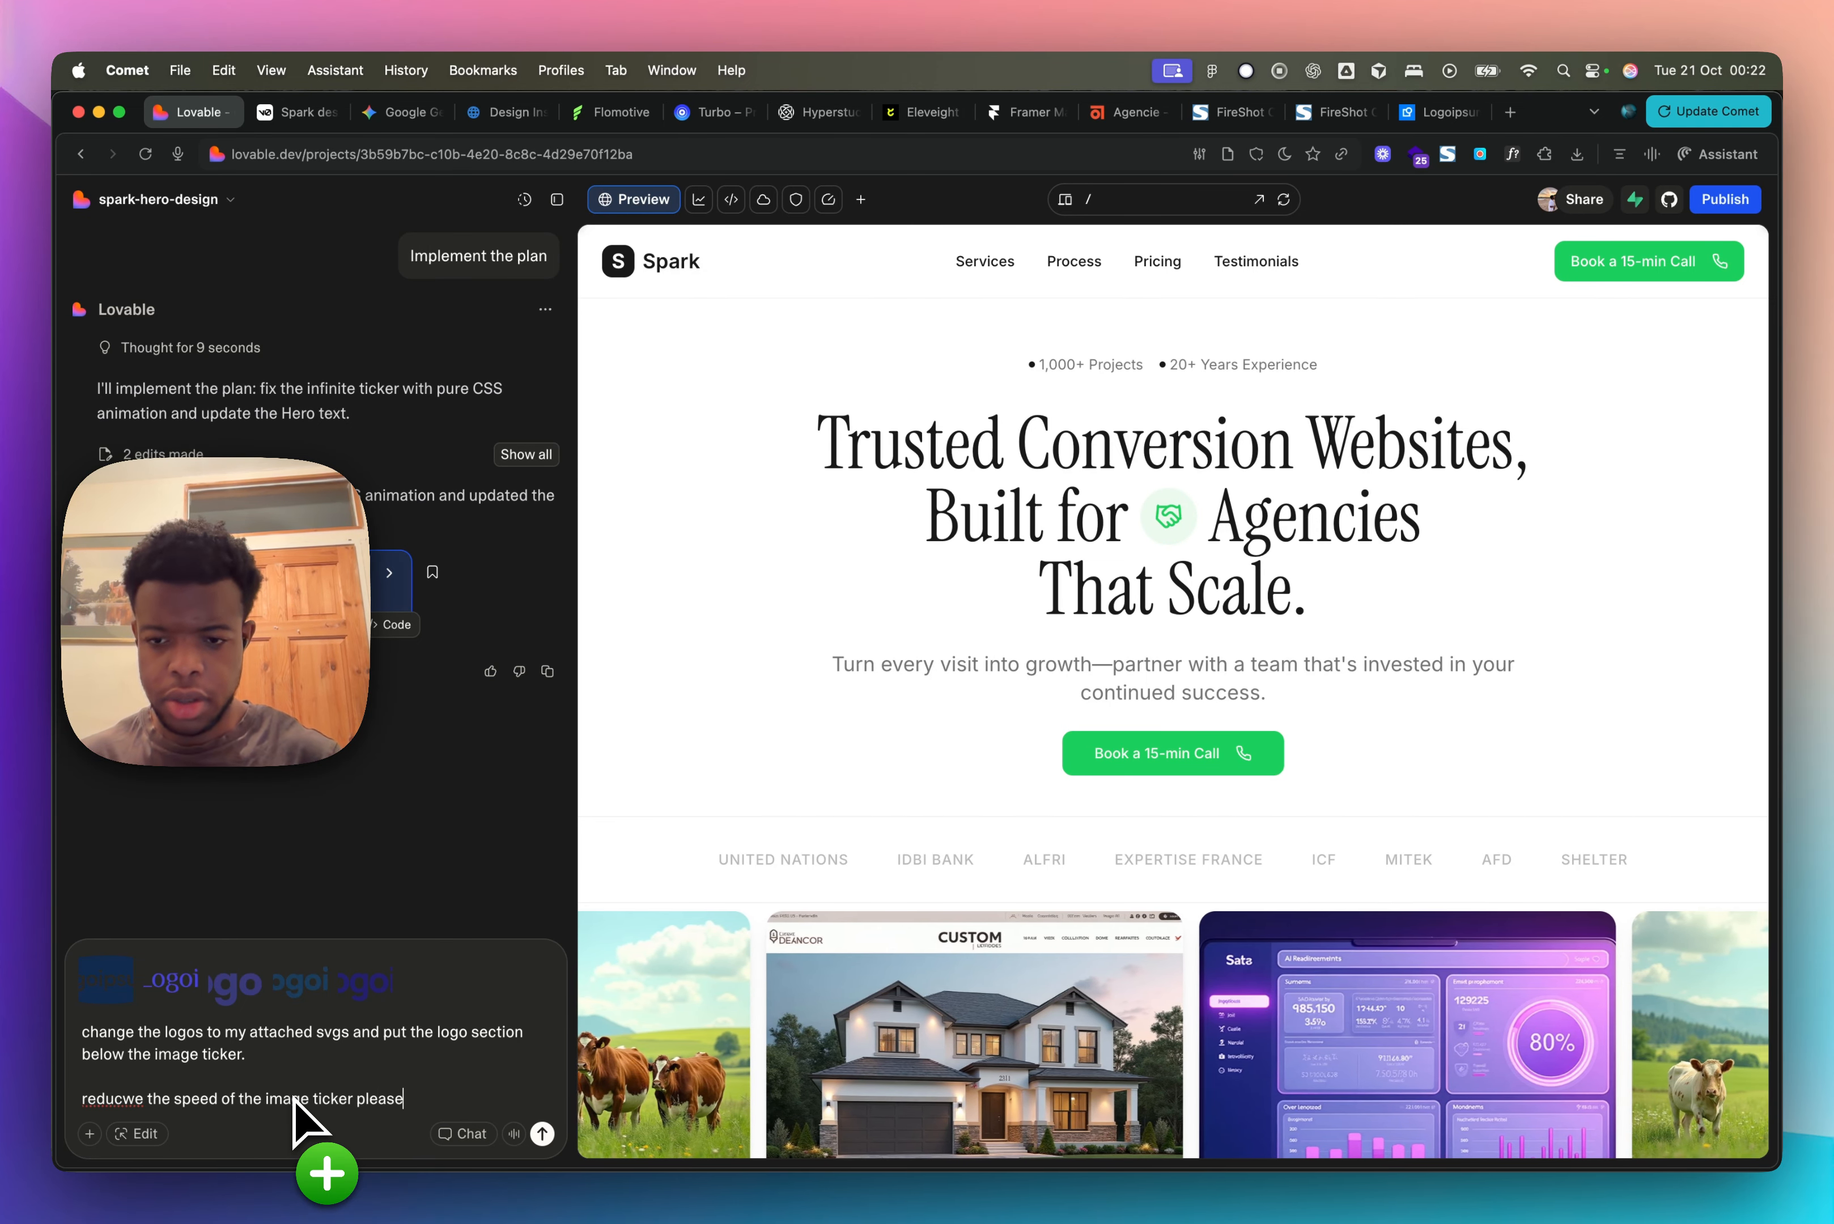
{"action": "key", "text": "Return"}
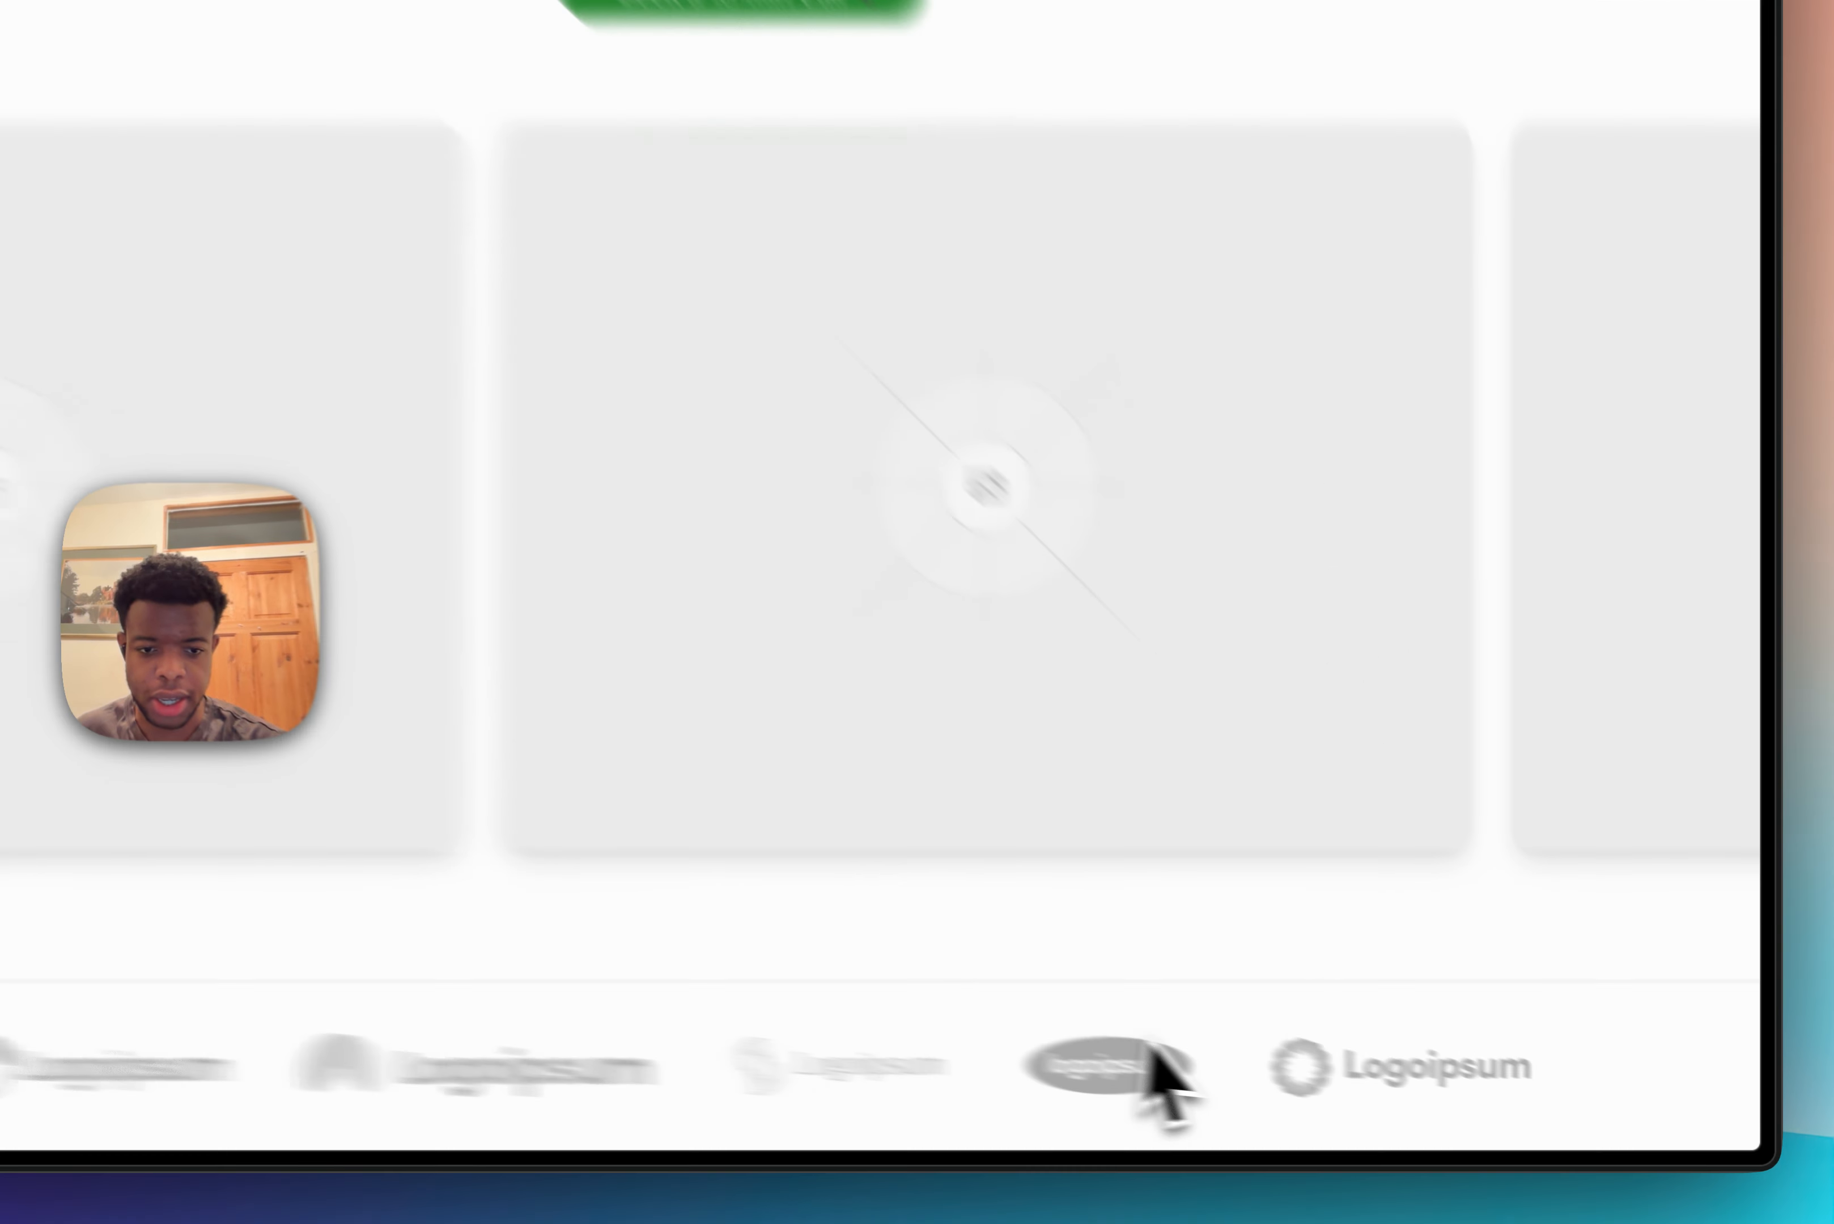
Step: Send v0 the follow-up prompt "change the primary/green colour to orange"
{"action": "scroll", "coordinate": [957, 727], "scroll_direction": "up", "scroll_amount": 5}
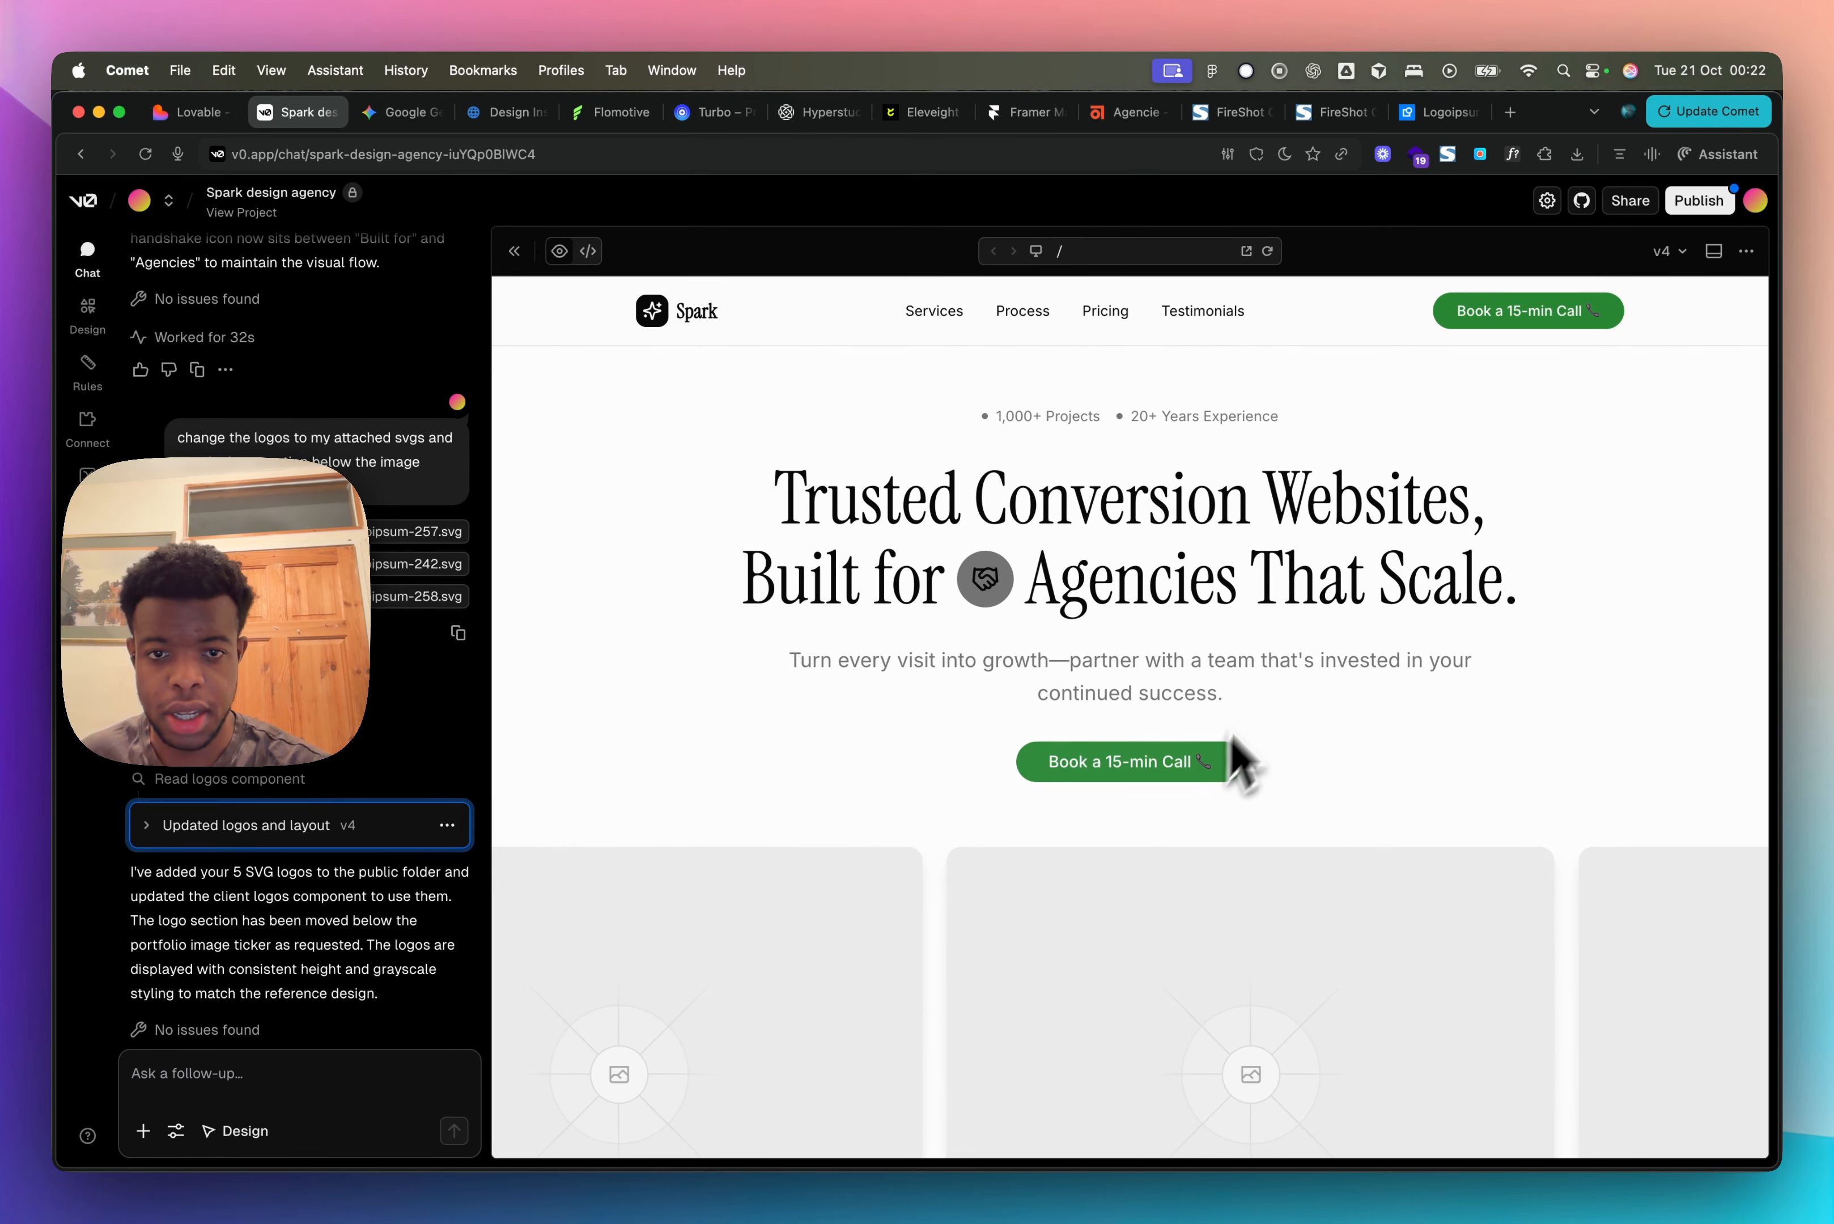
{"action": "type", "text": "ch"}
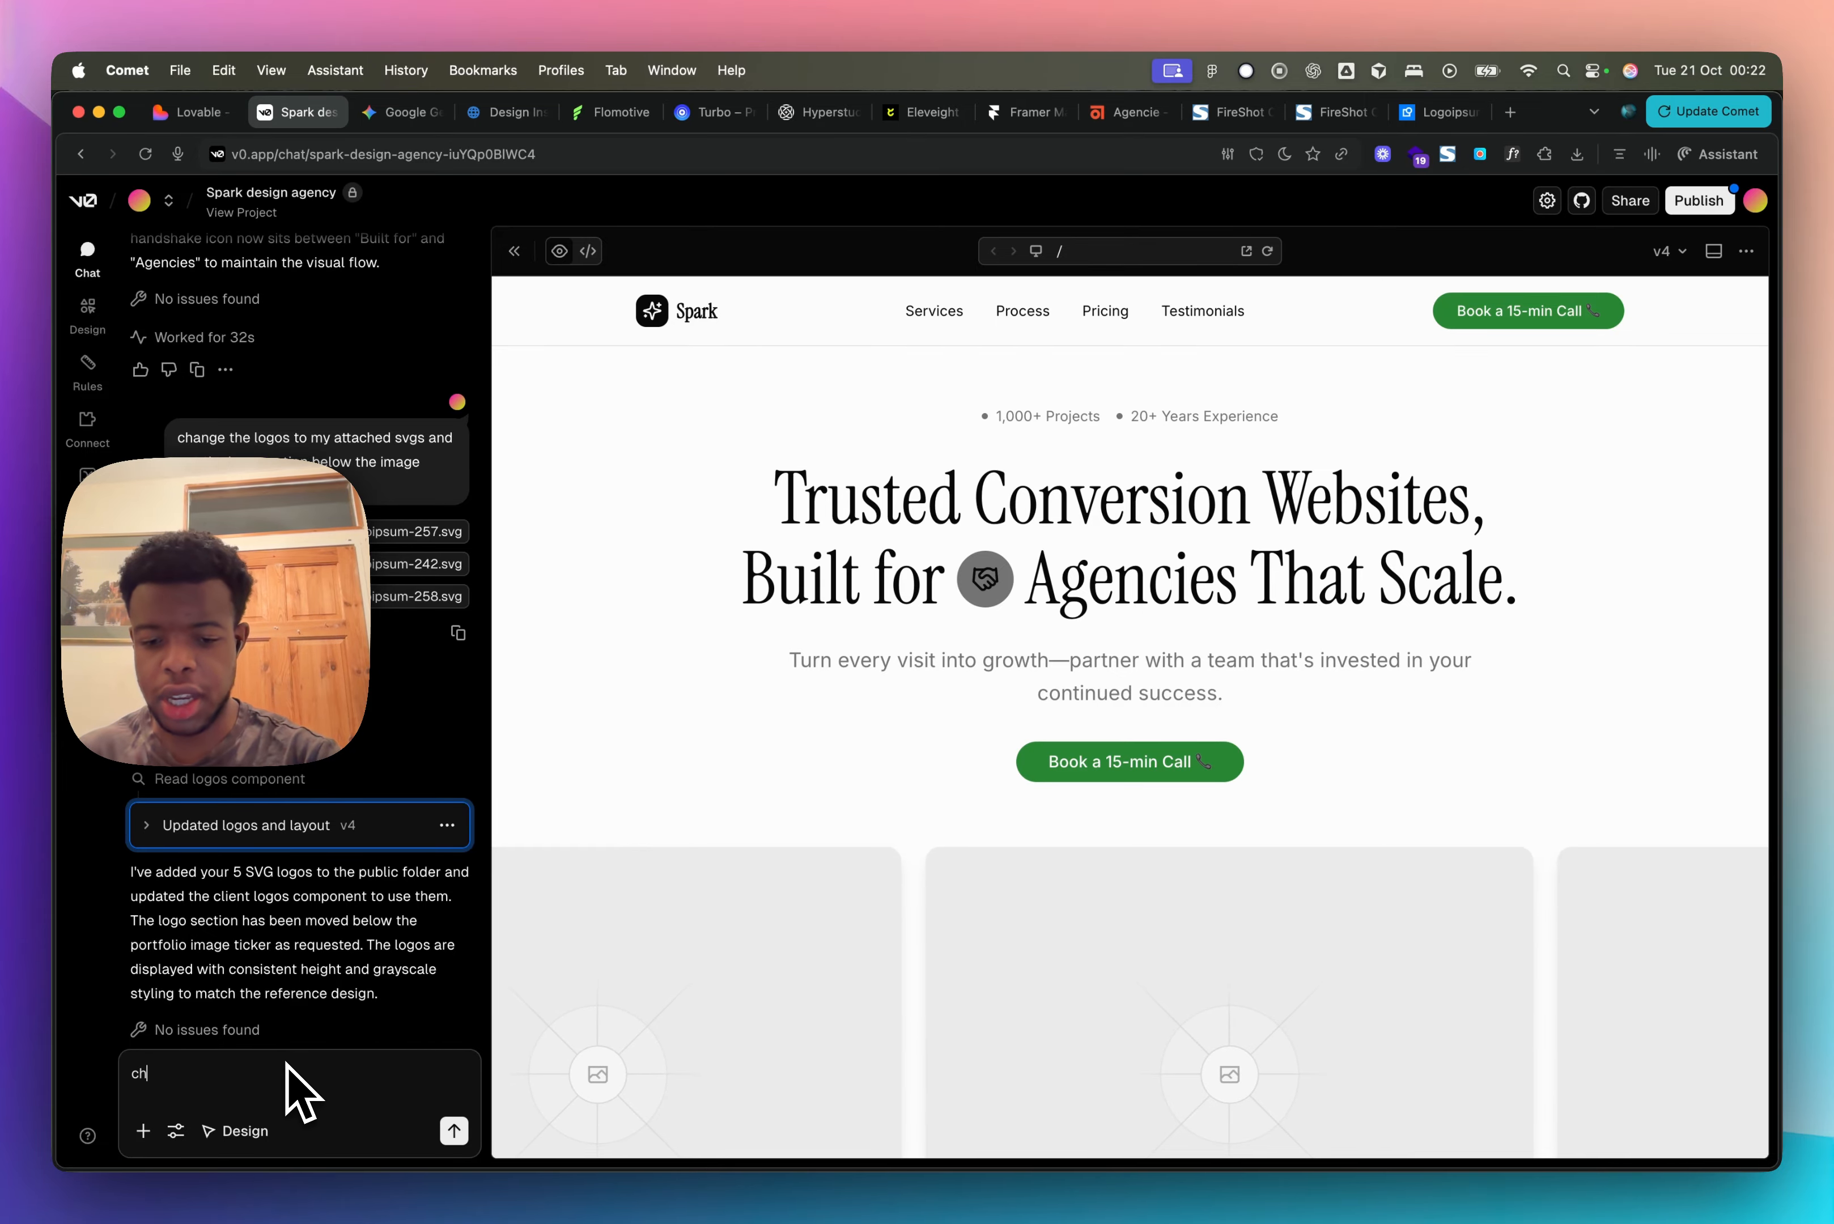
{"action": "type", "text": "ange the "}
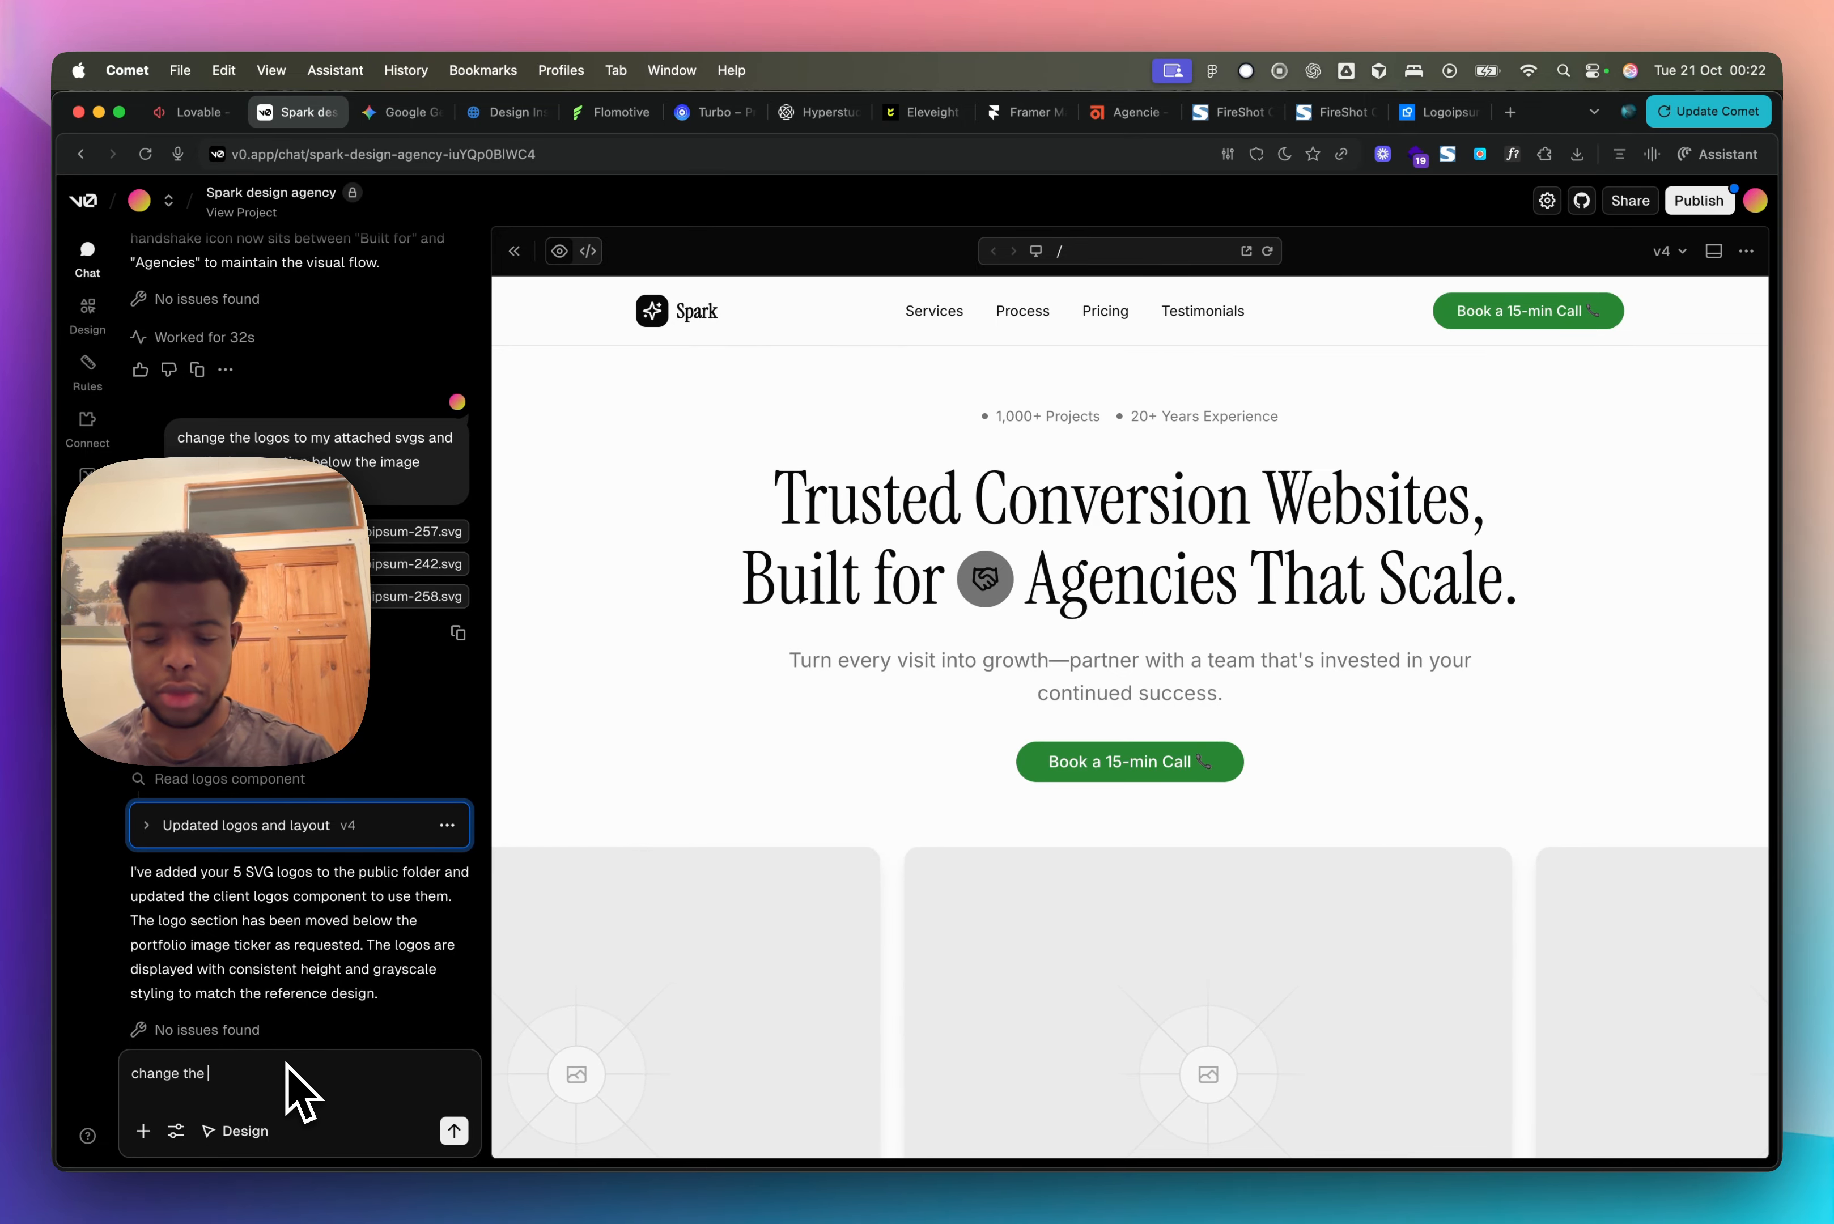
{"action": "type", "text": "button"}
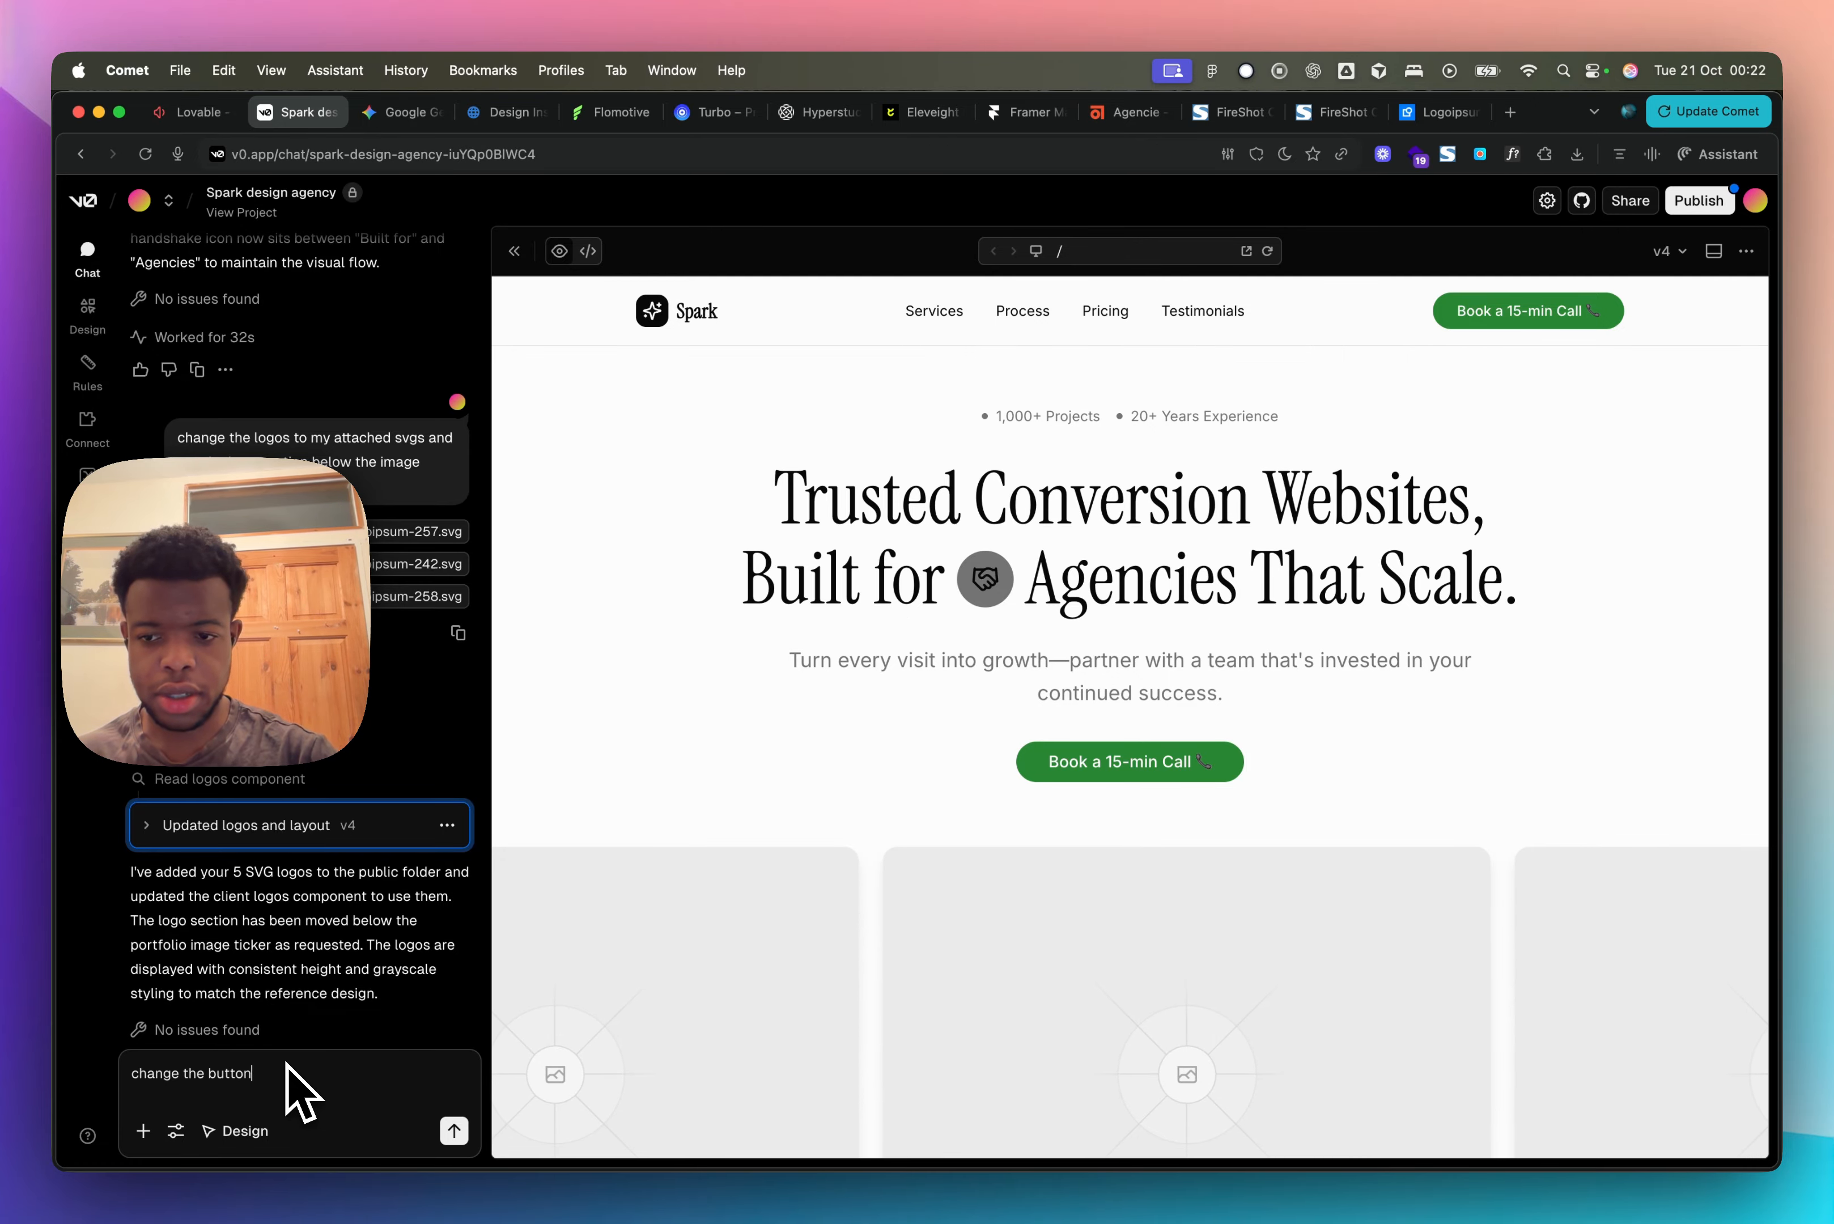
{"action": "key", "text": "BackSpace"}
{"action": "key", "text": "BackSpace"}
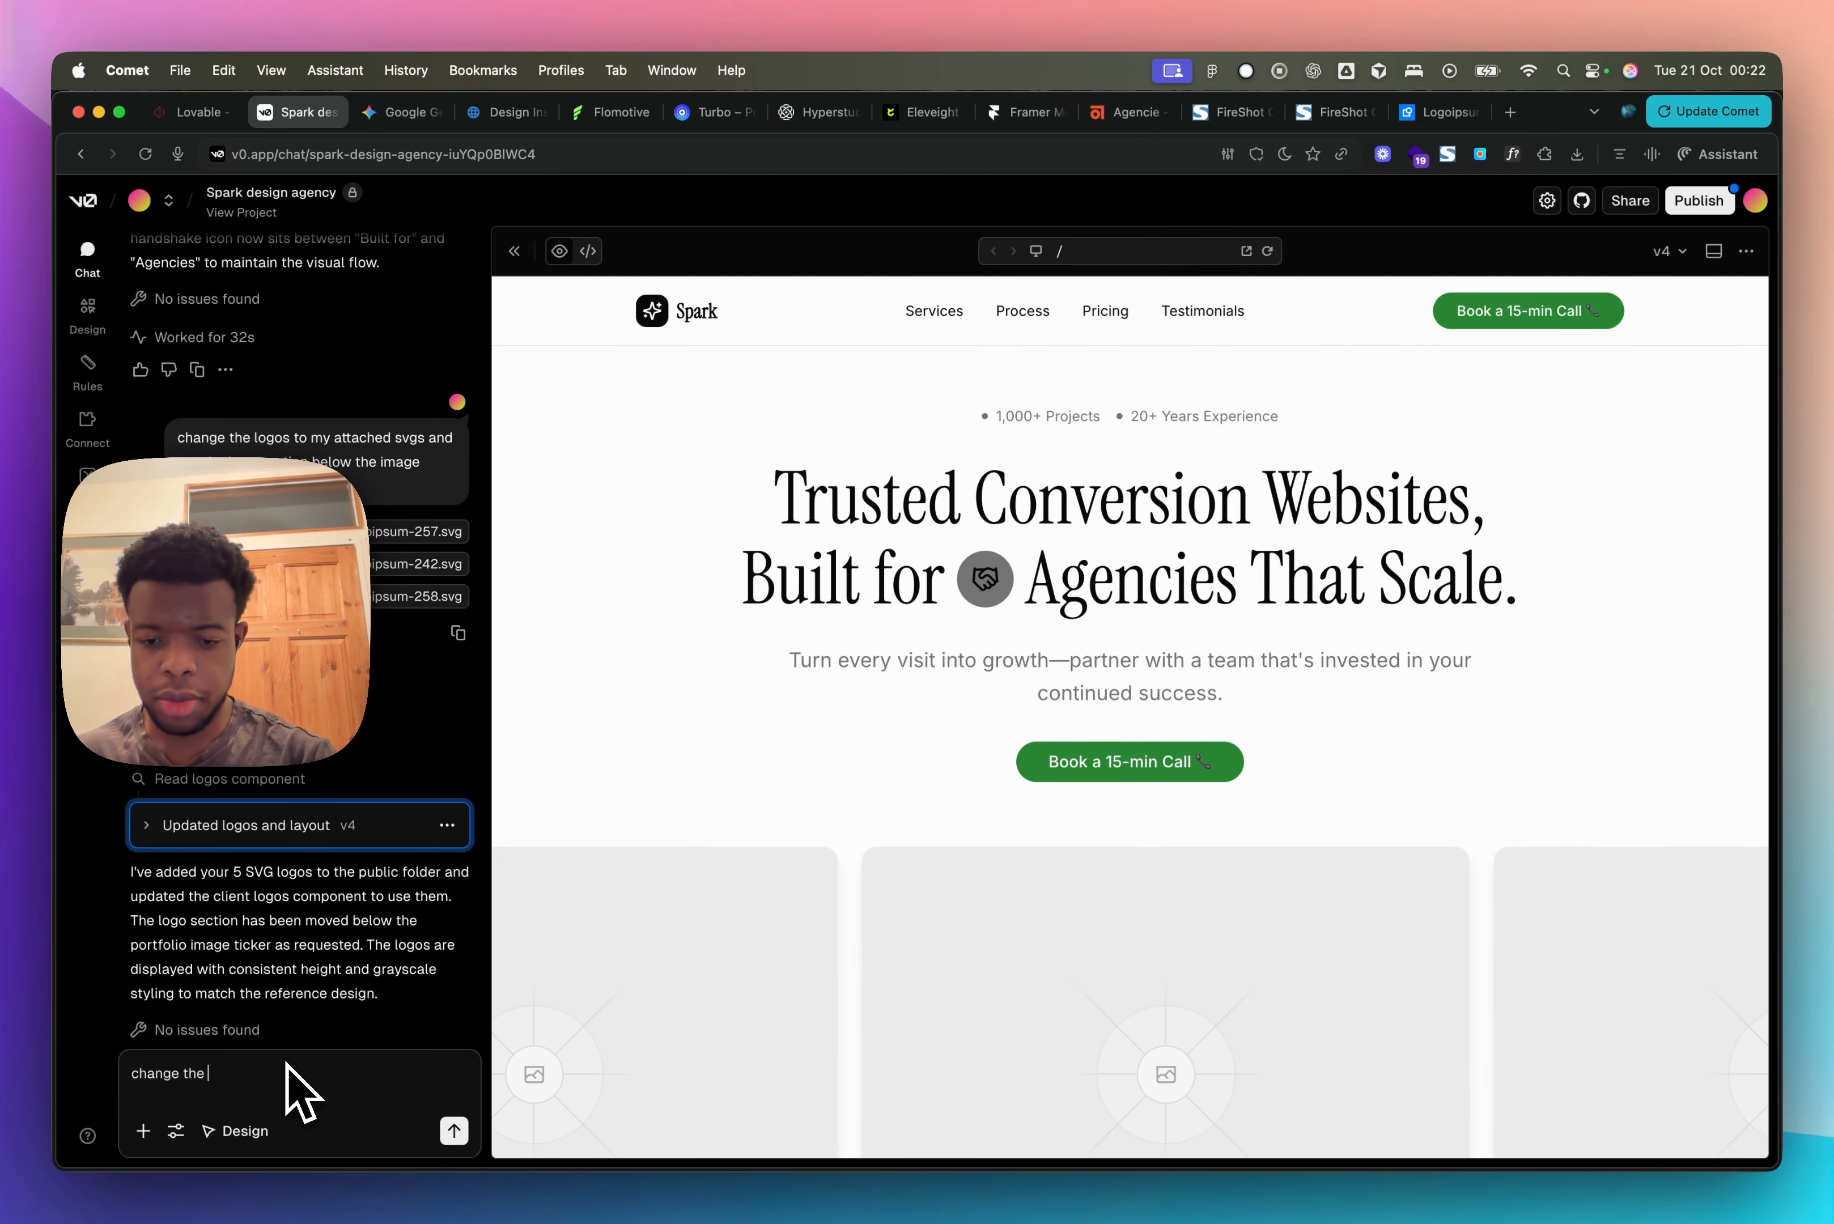
{"action": "type", "text": "pri"}
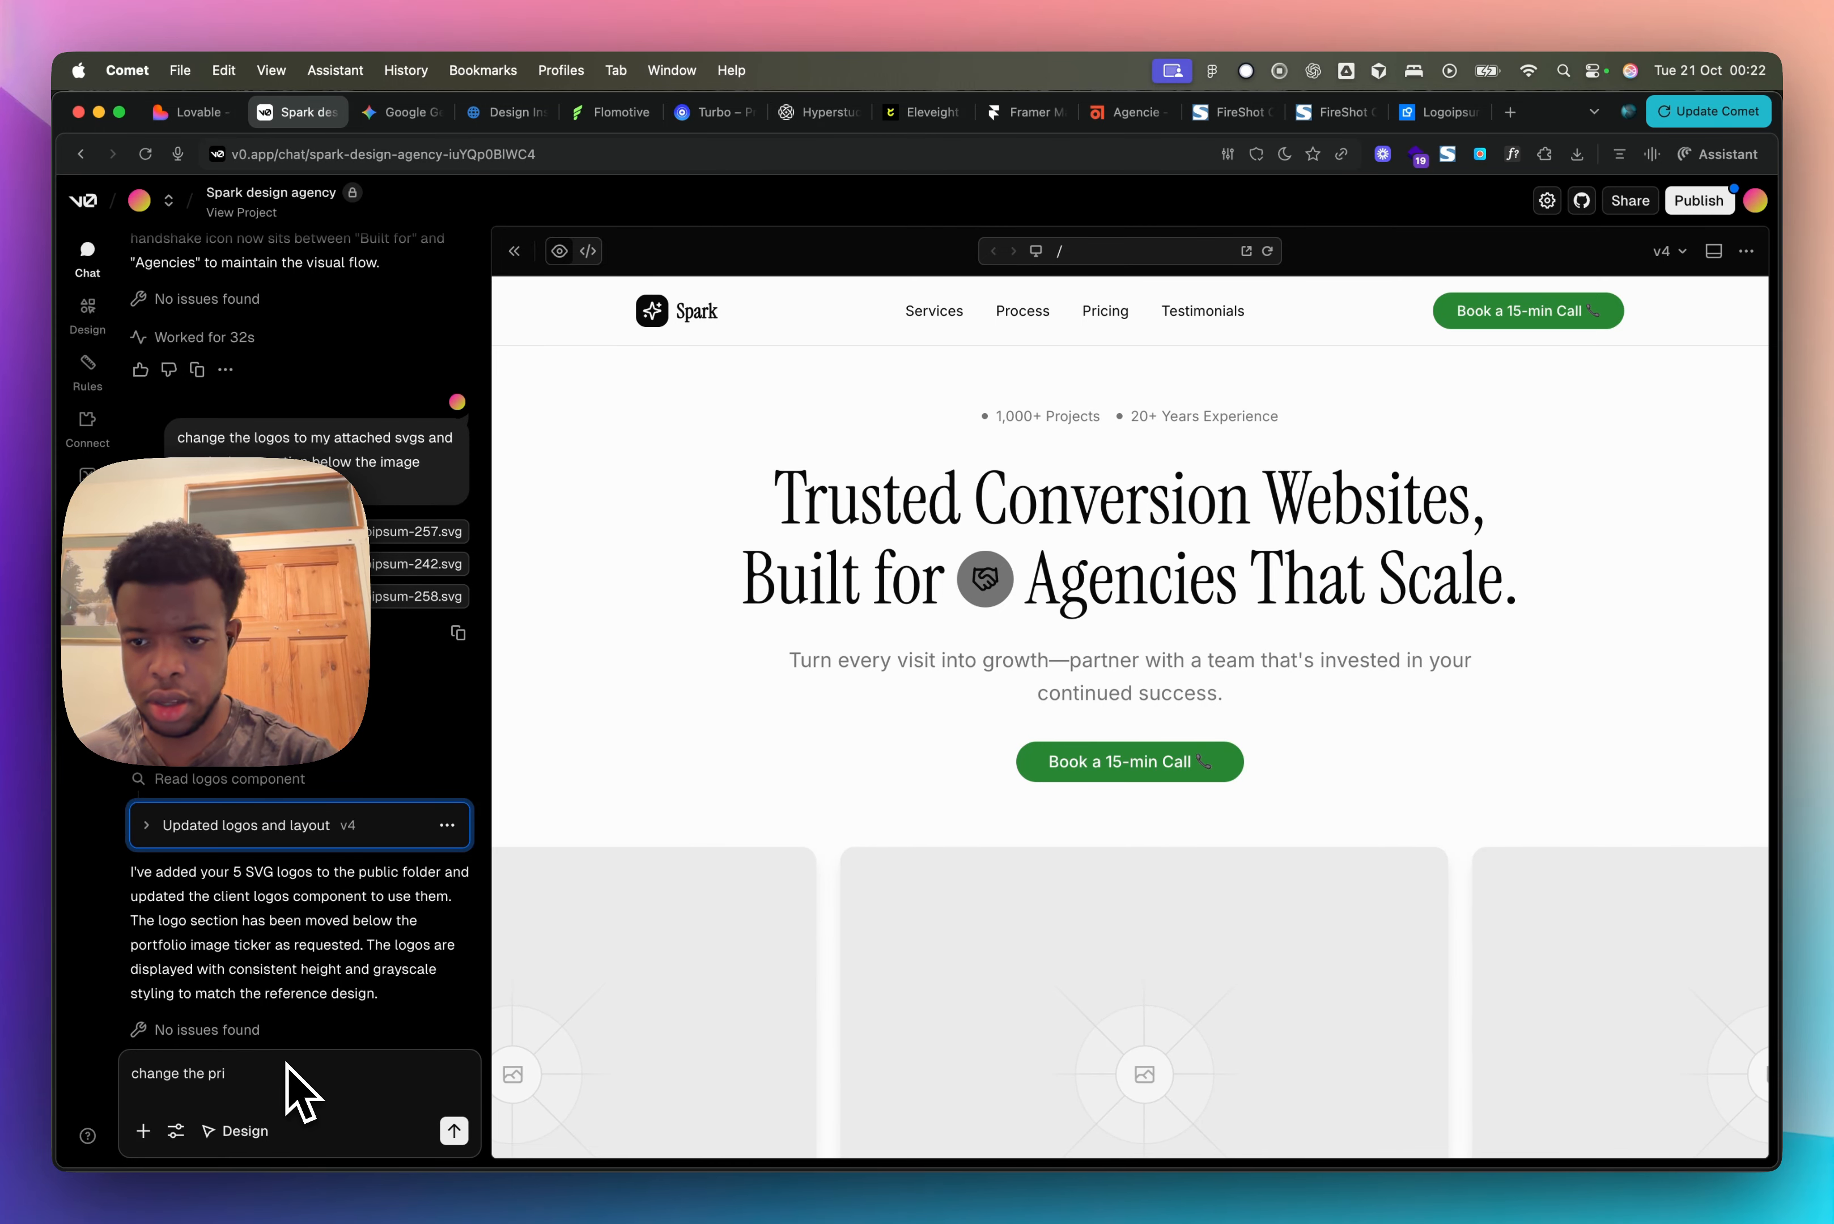
{"action": "type", "text": "mary/g"}
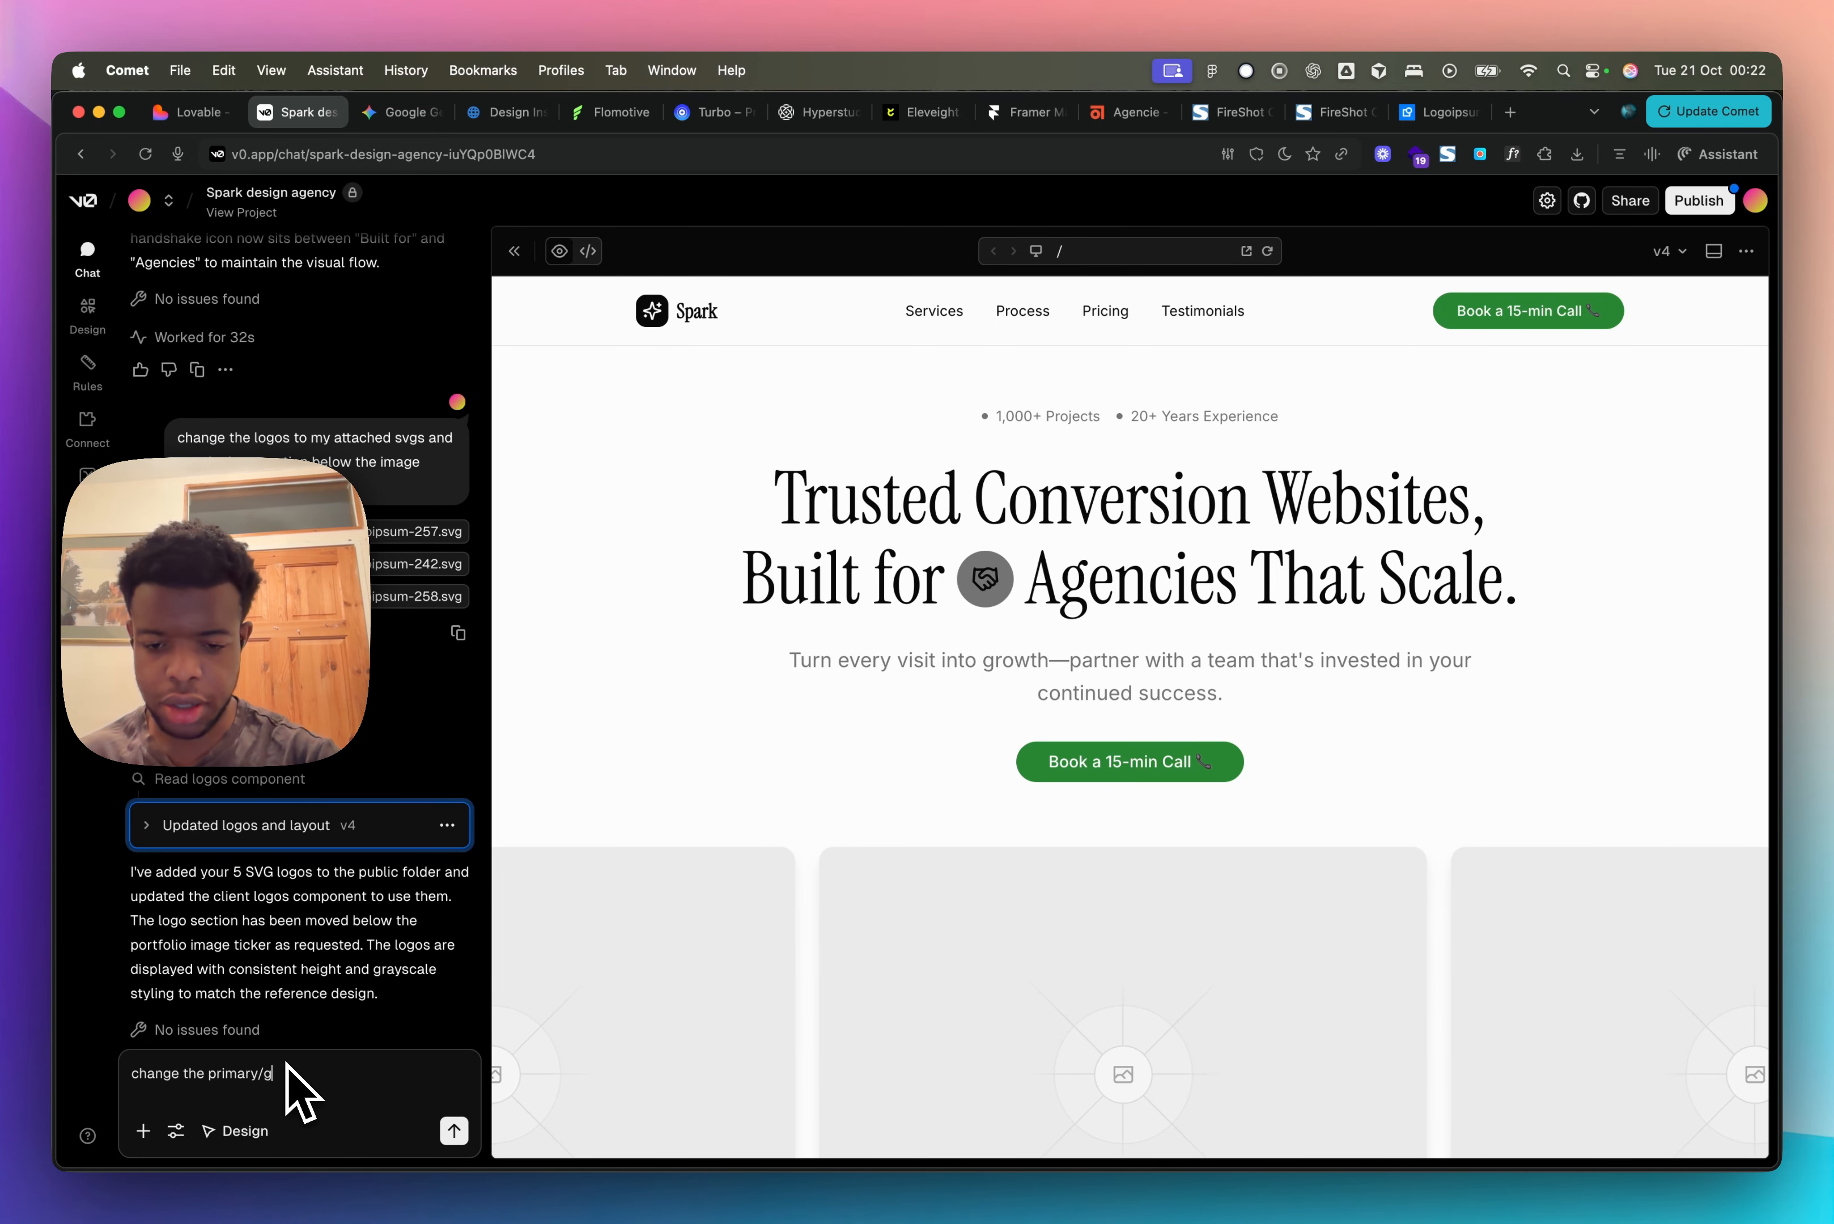
{"action": "type", "text": "reen col"}
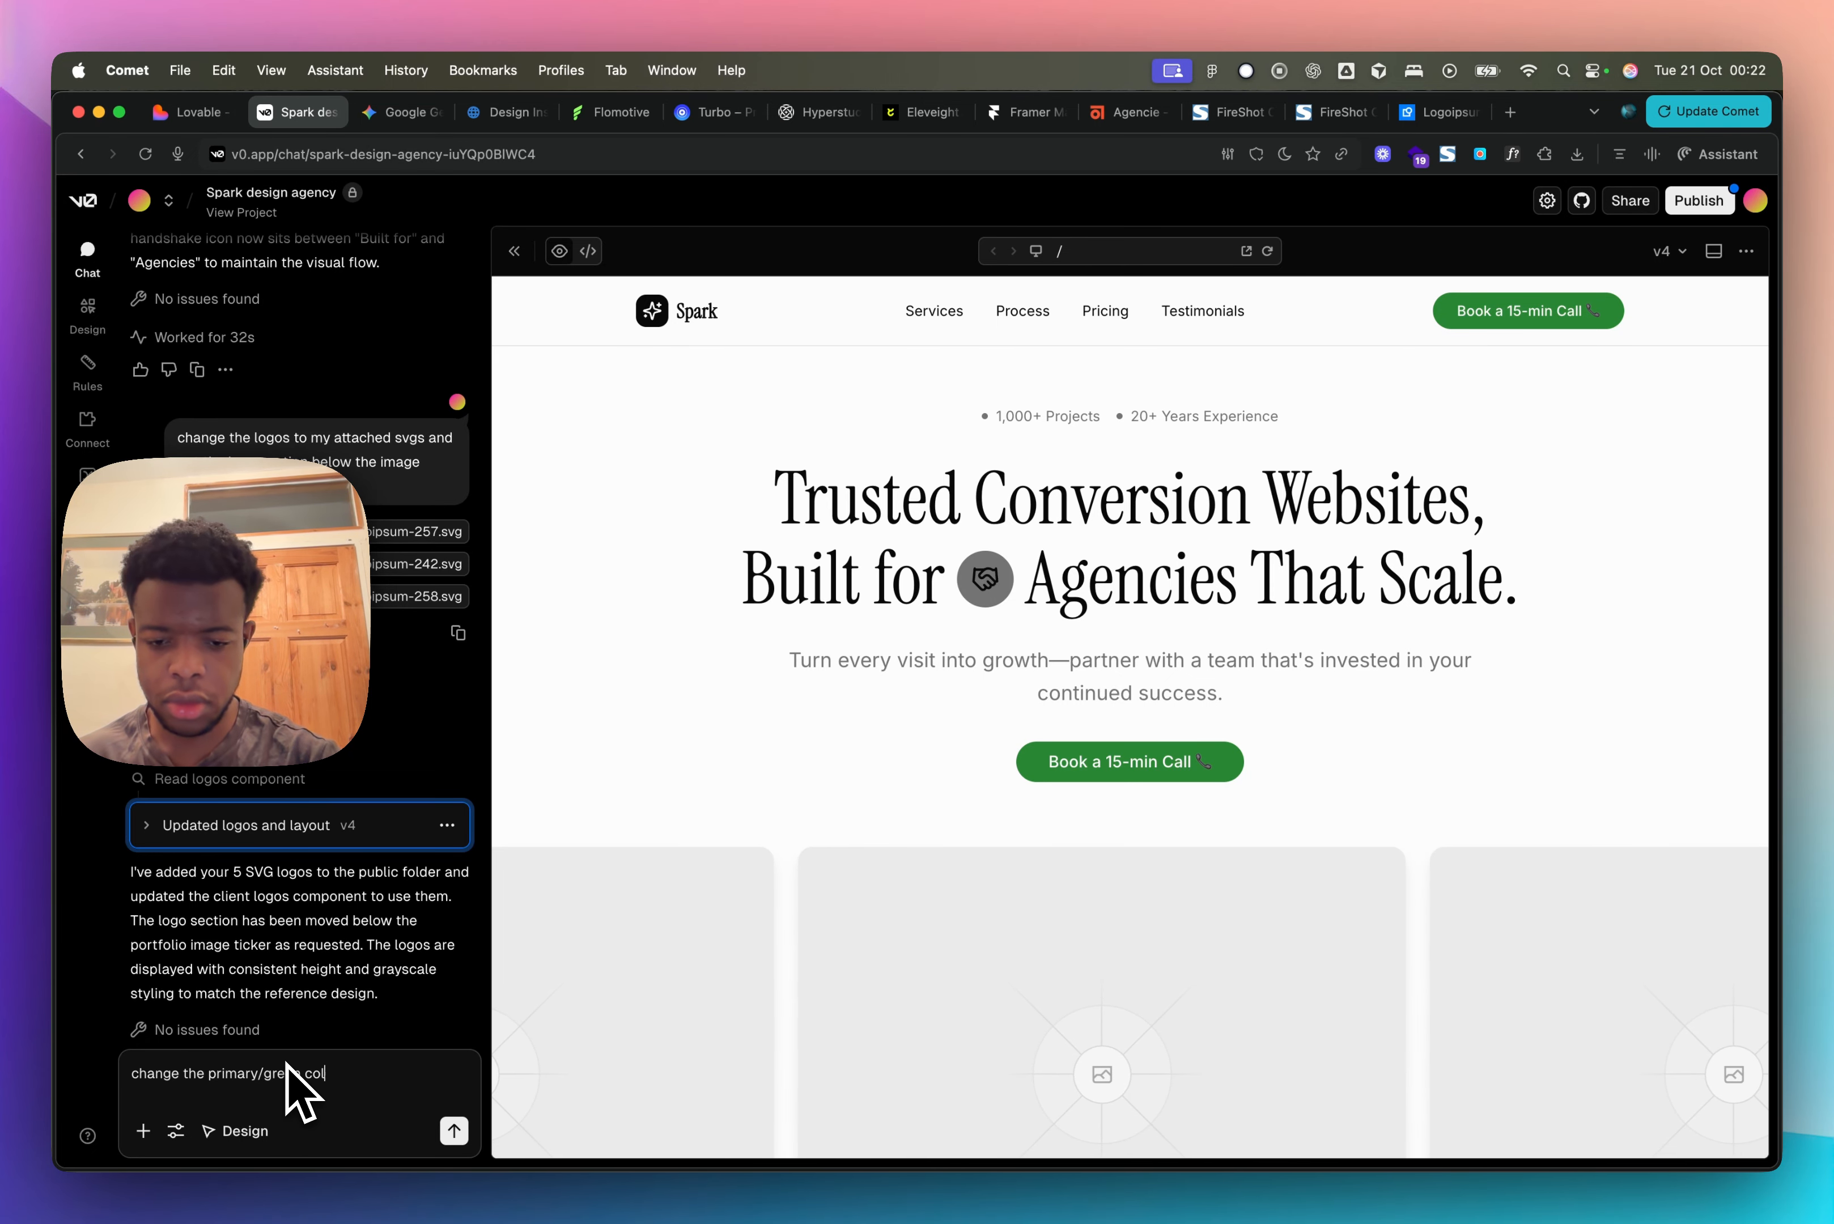
{"action": "type", "text": "our to orange"}
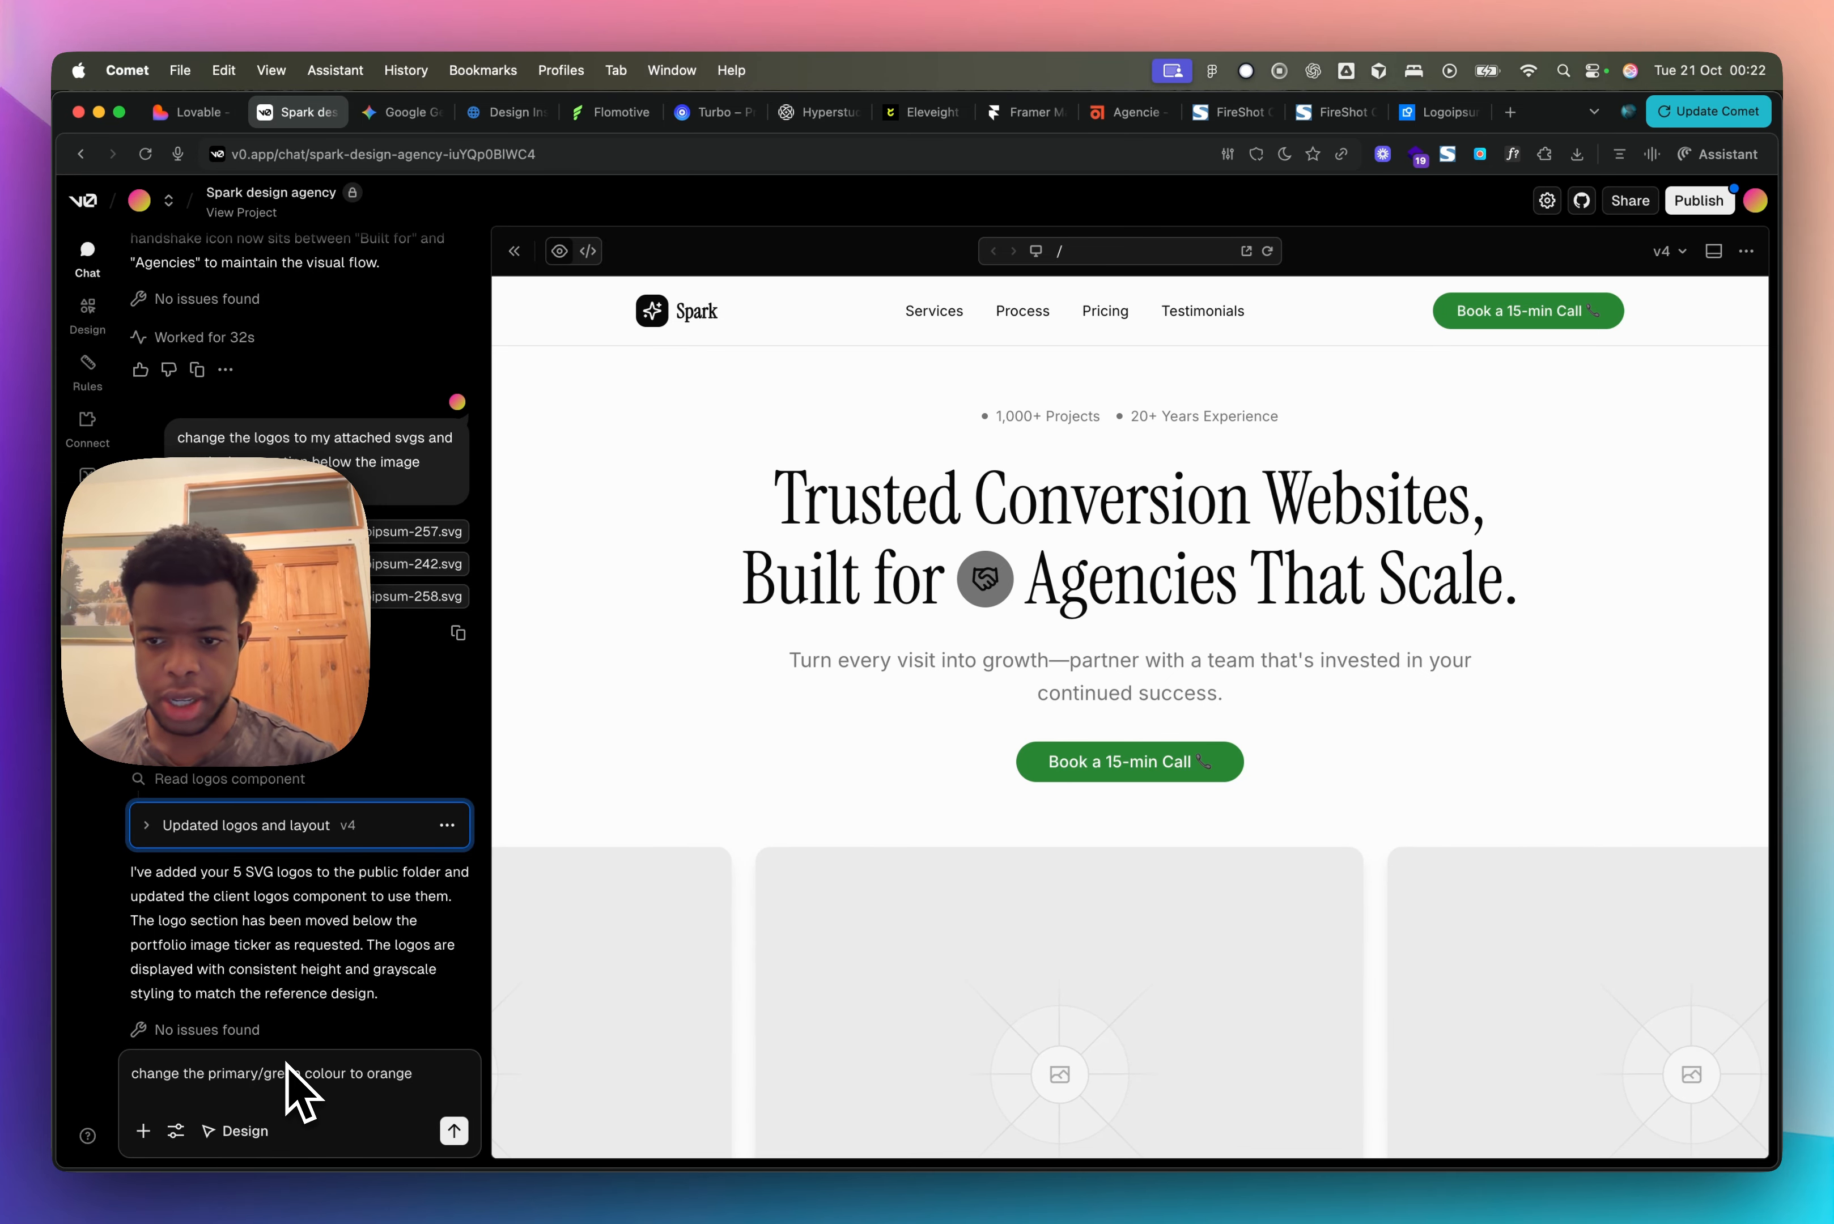
{"action": "key", "text": "Return"}
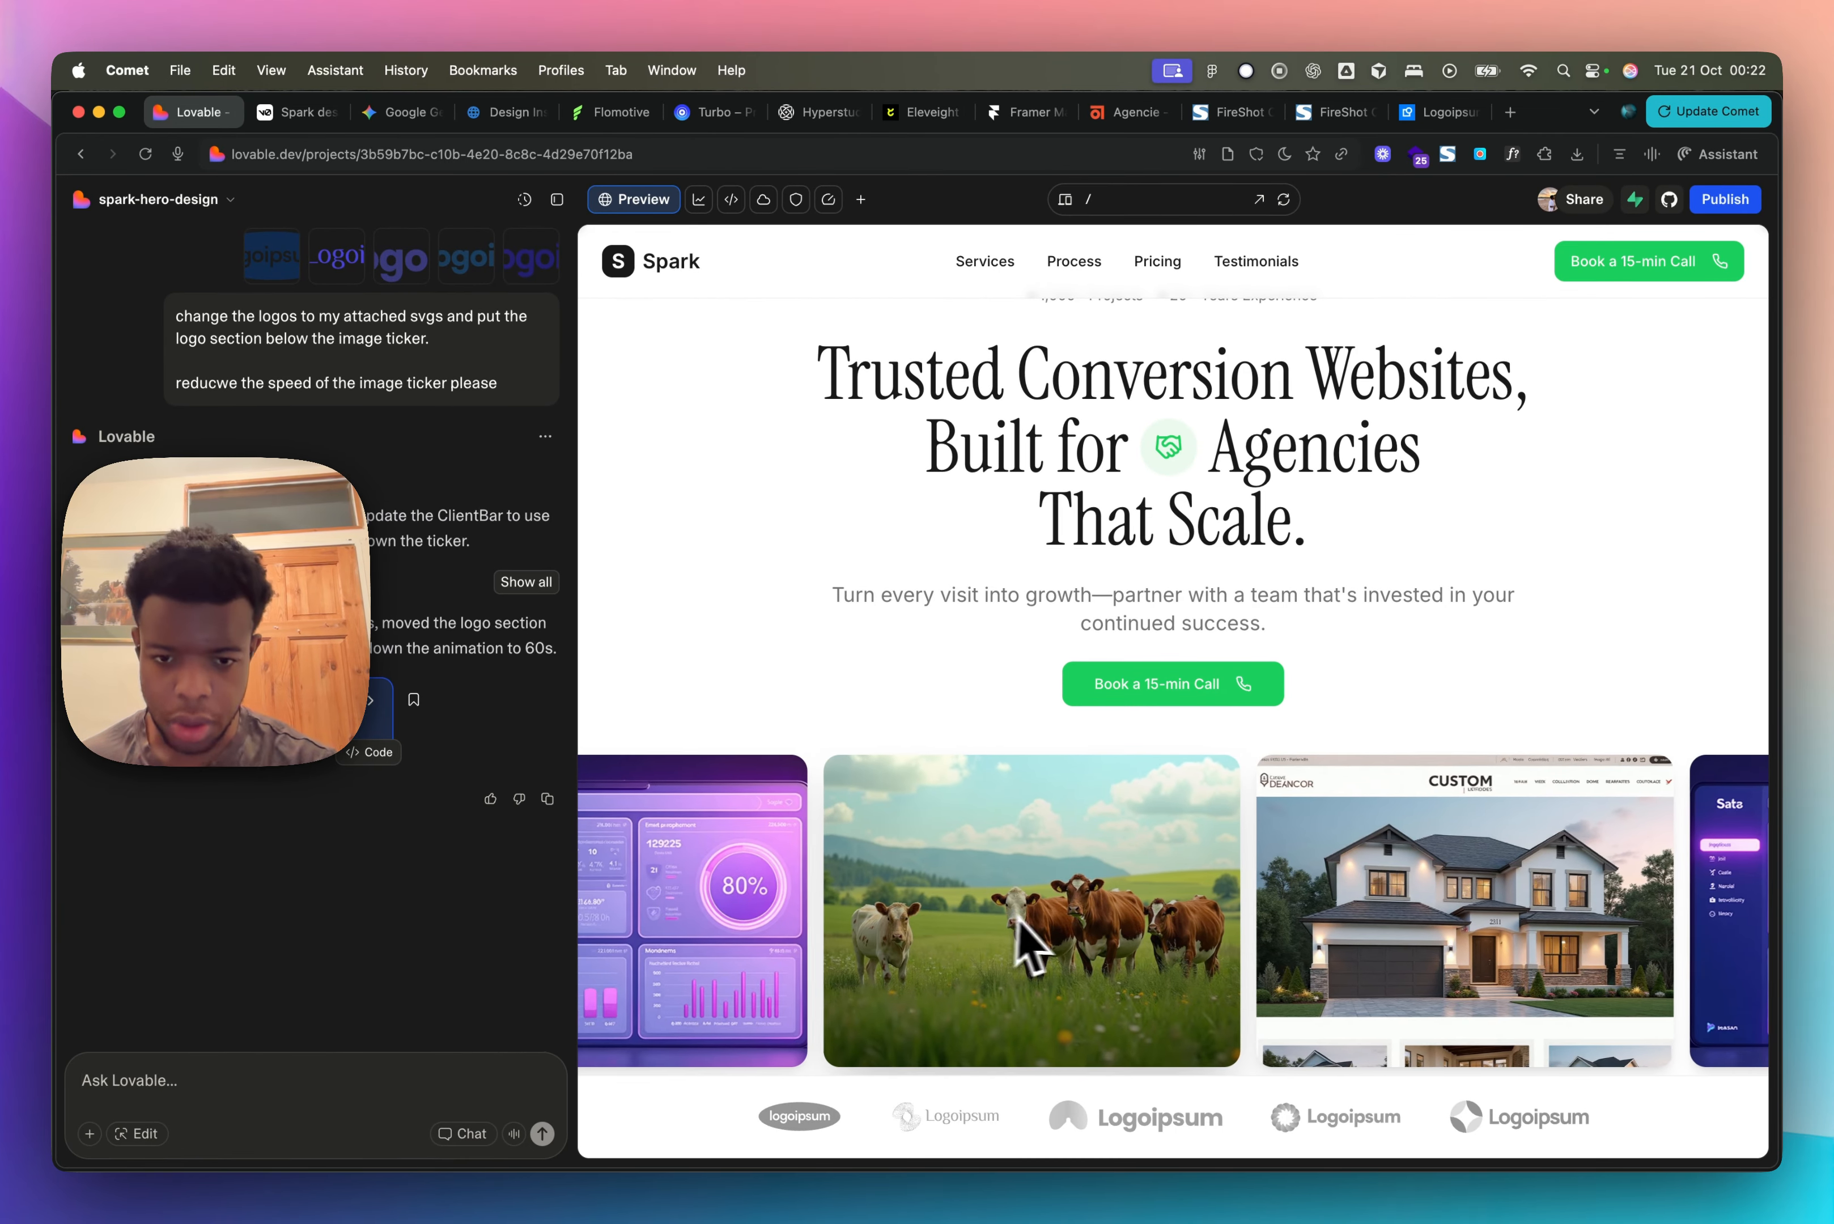
Step: Switch to Lovable and draft a request to slow the ticker slightly and make each image taller, keeping the 4:3 aspect ratio and image spacing
{"action": "scroll", "coordinate": [1034, 946], "scroll_direction": "up", "scroll_amount": 1}
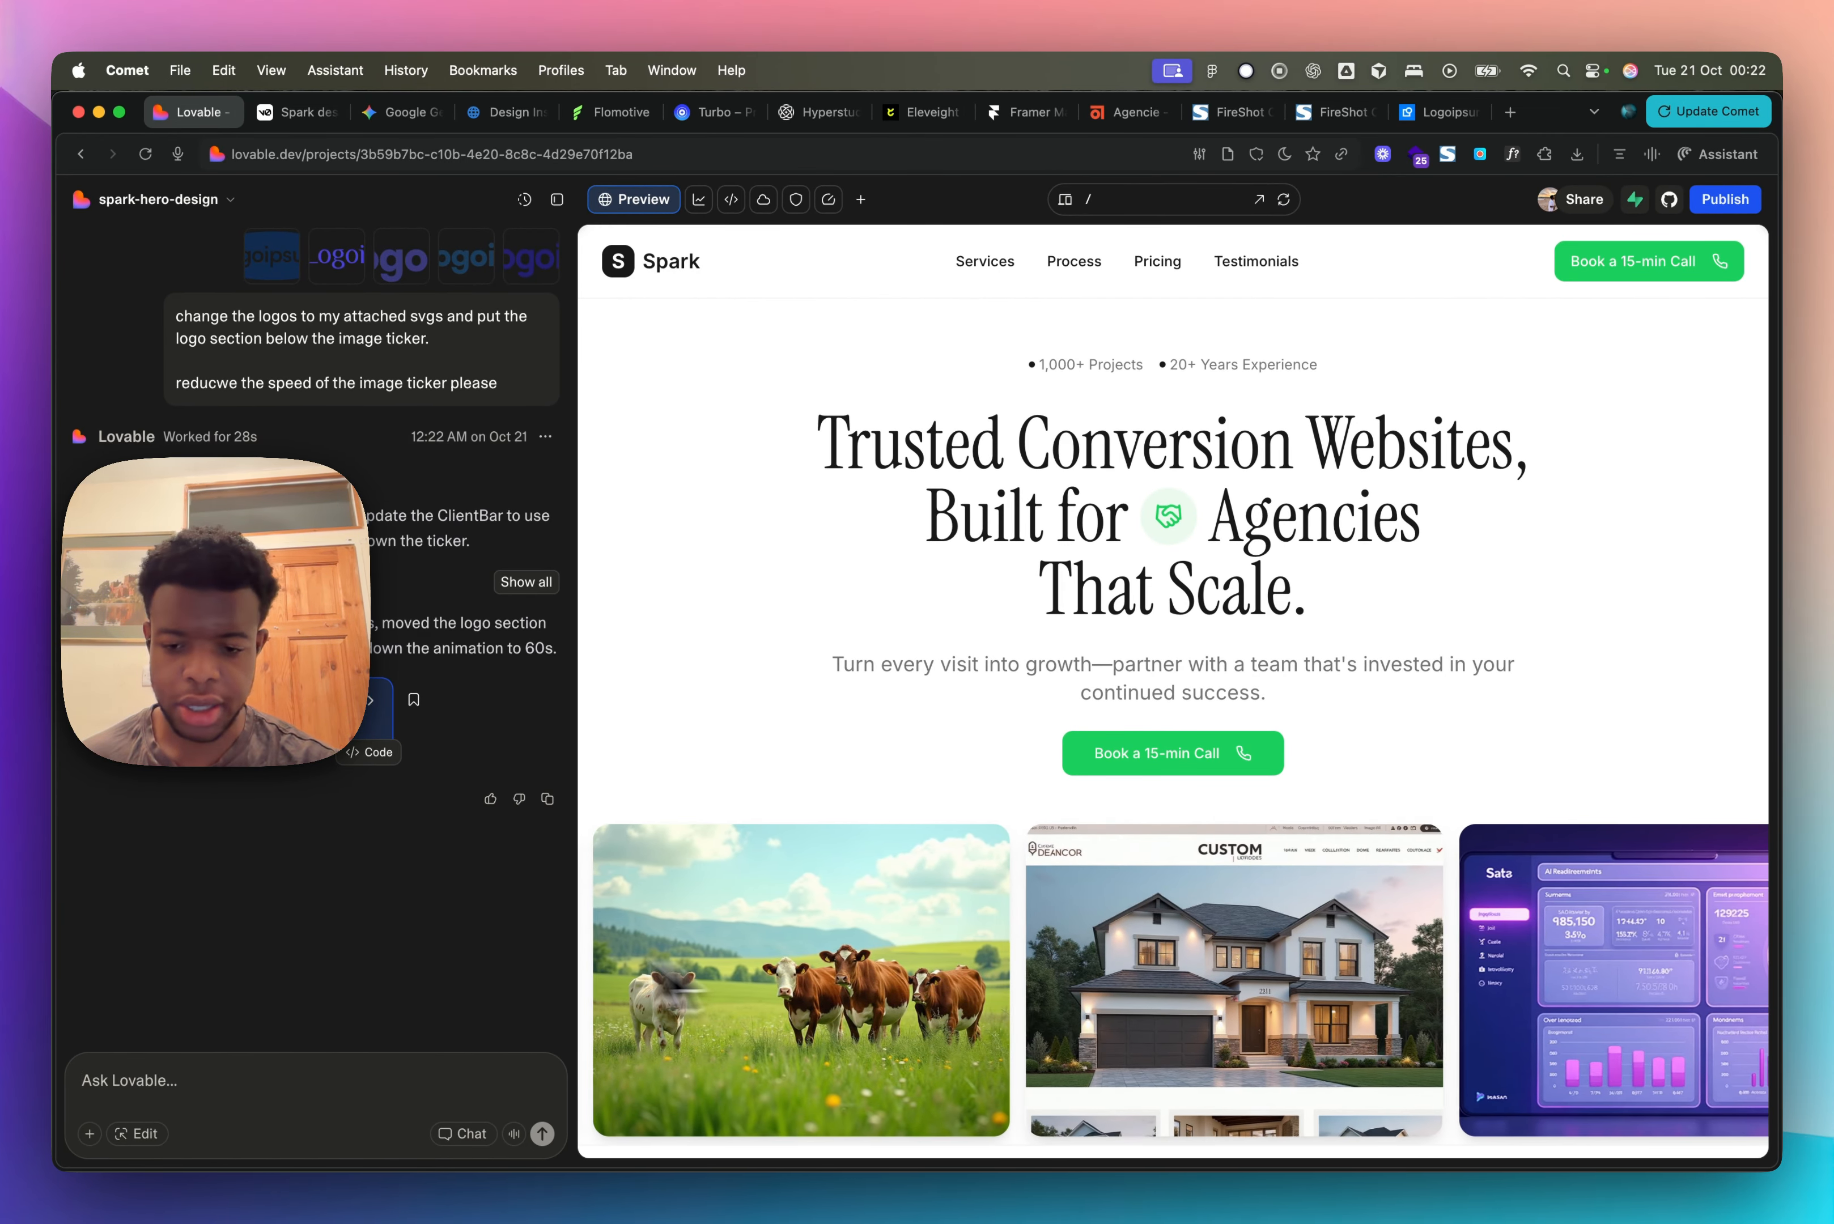
{"action": "type", "text": "reduce the ticker speed slig"}
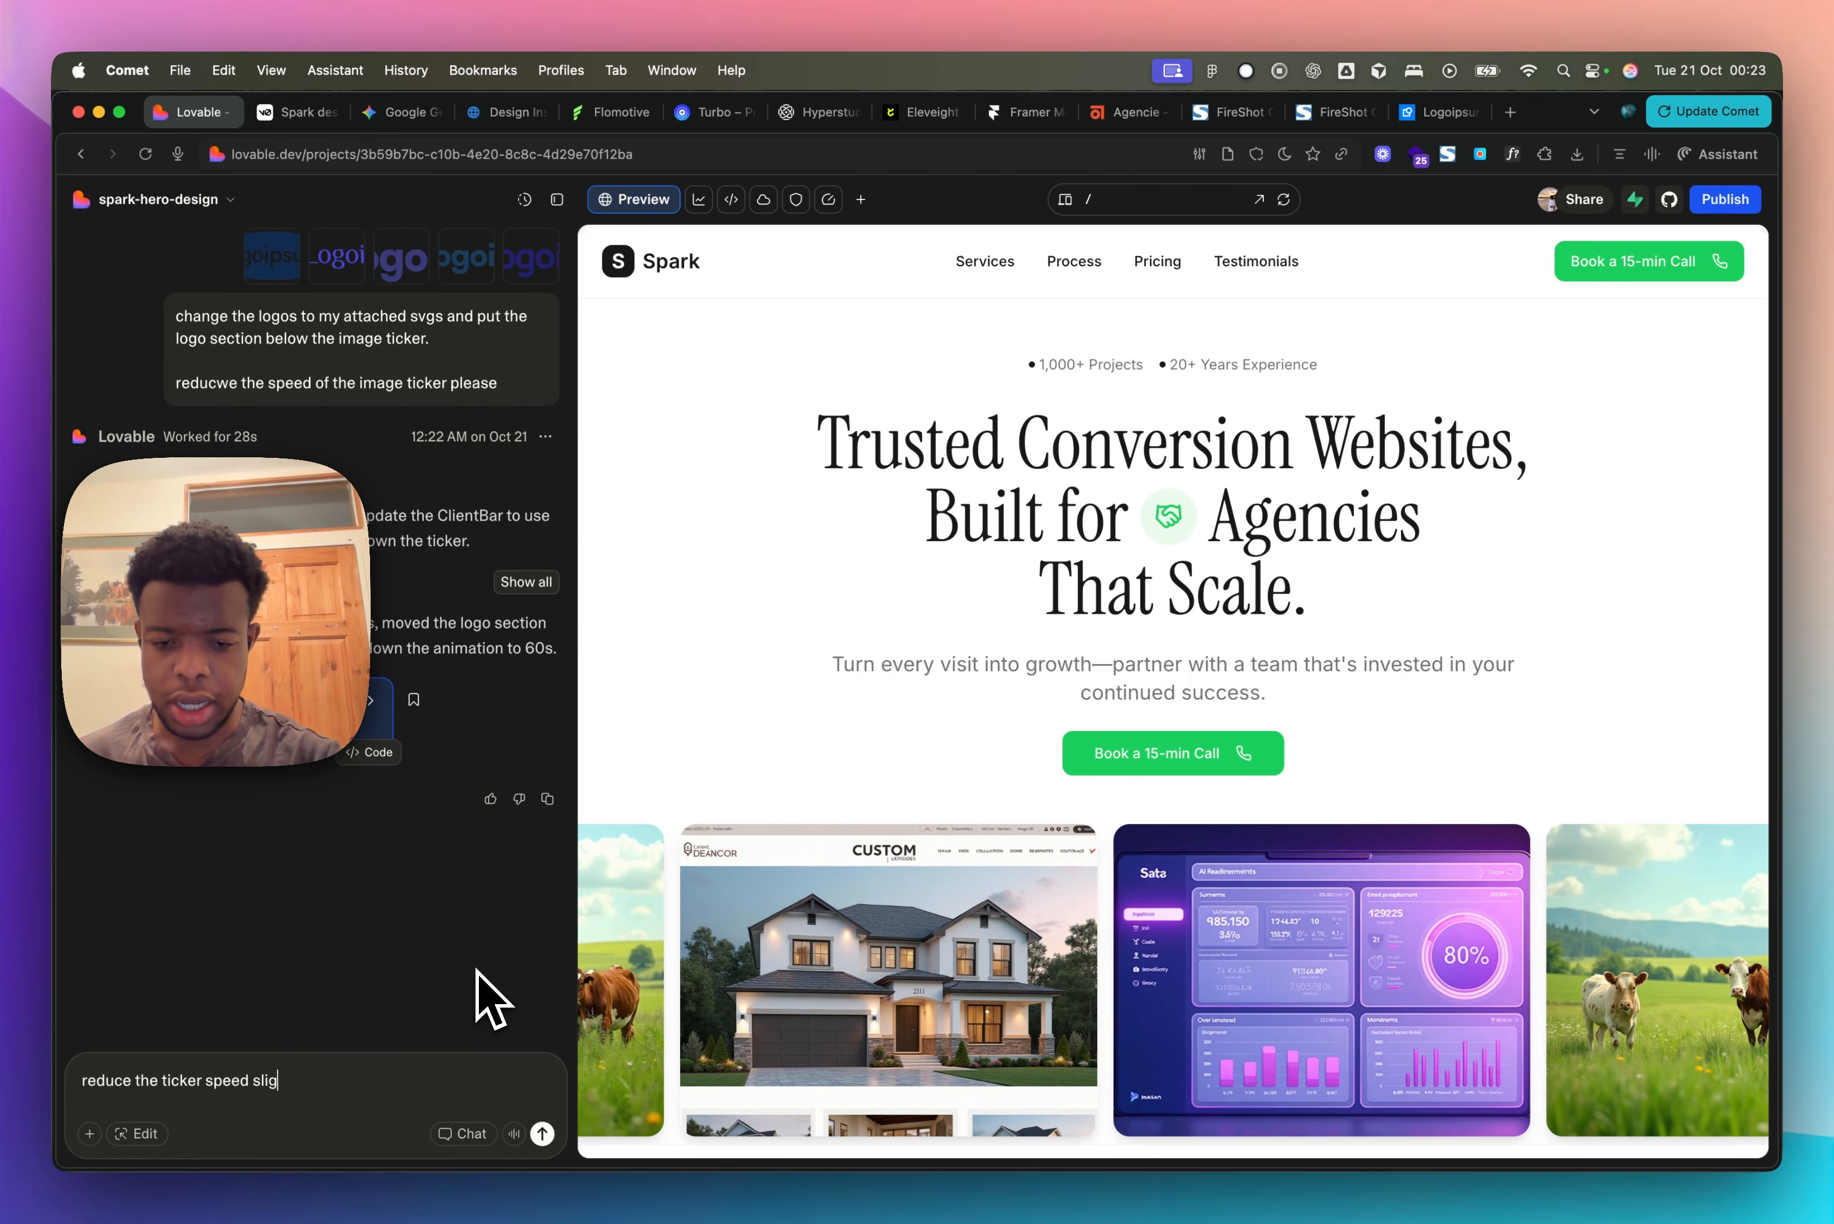
{"action": "type", "text": "."}
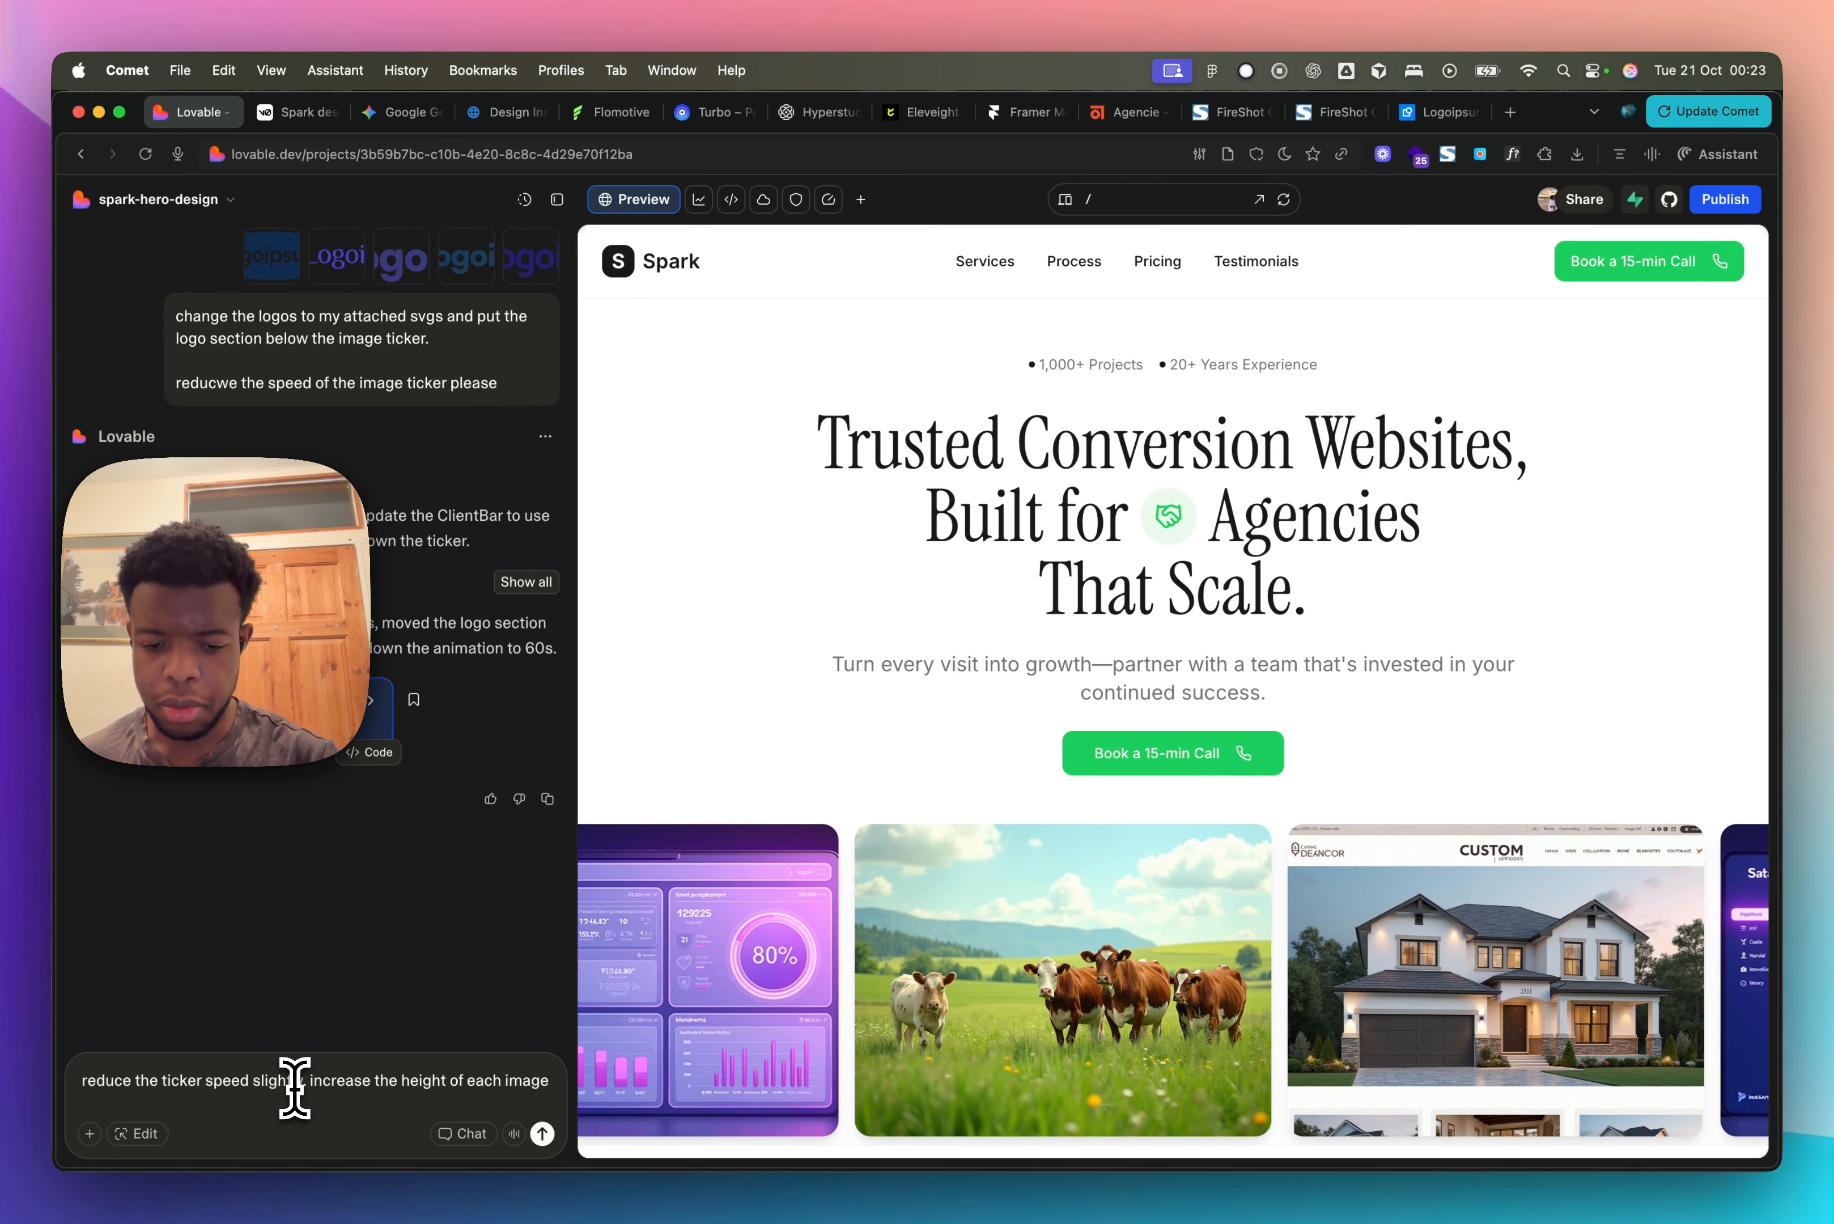
{"action": "type", "text": "bu"}
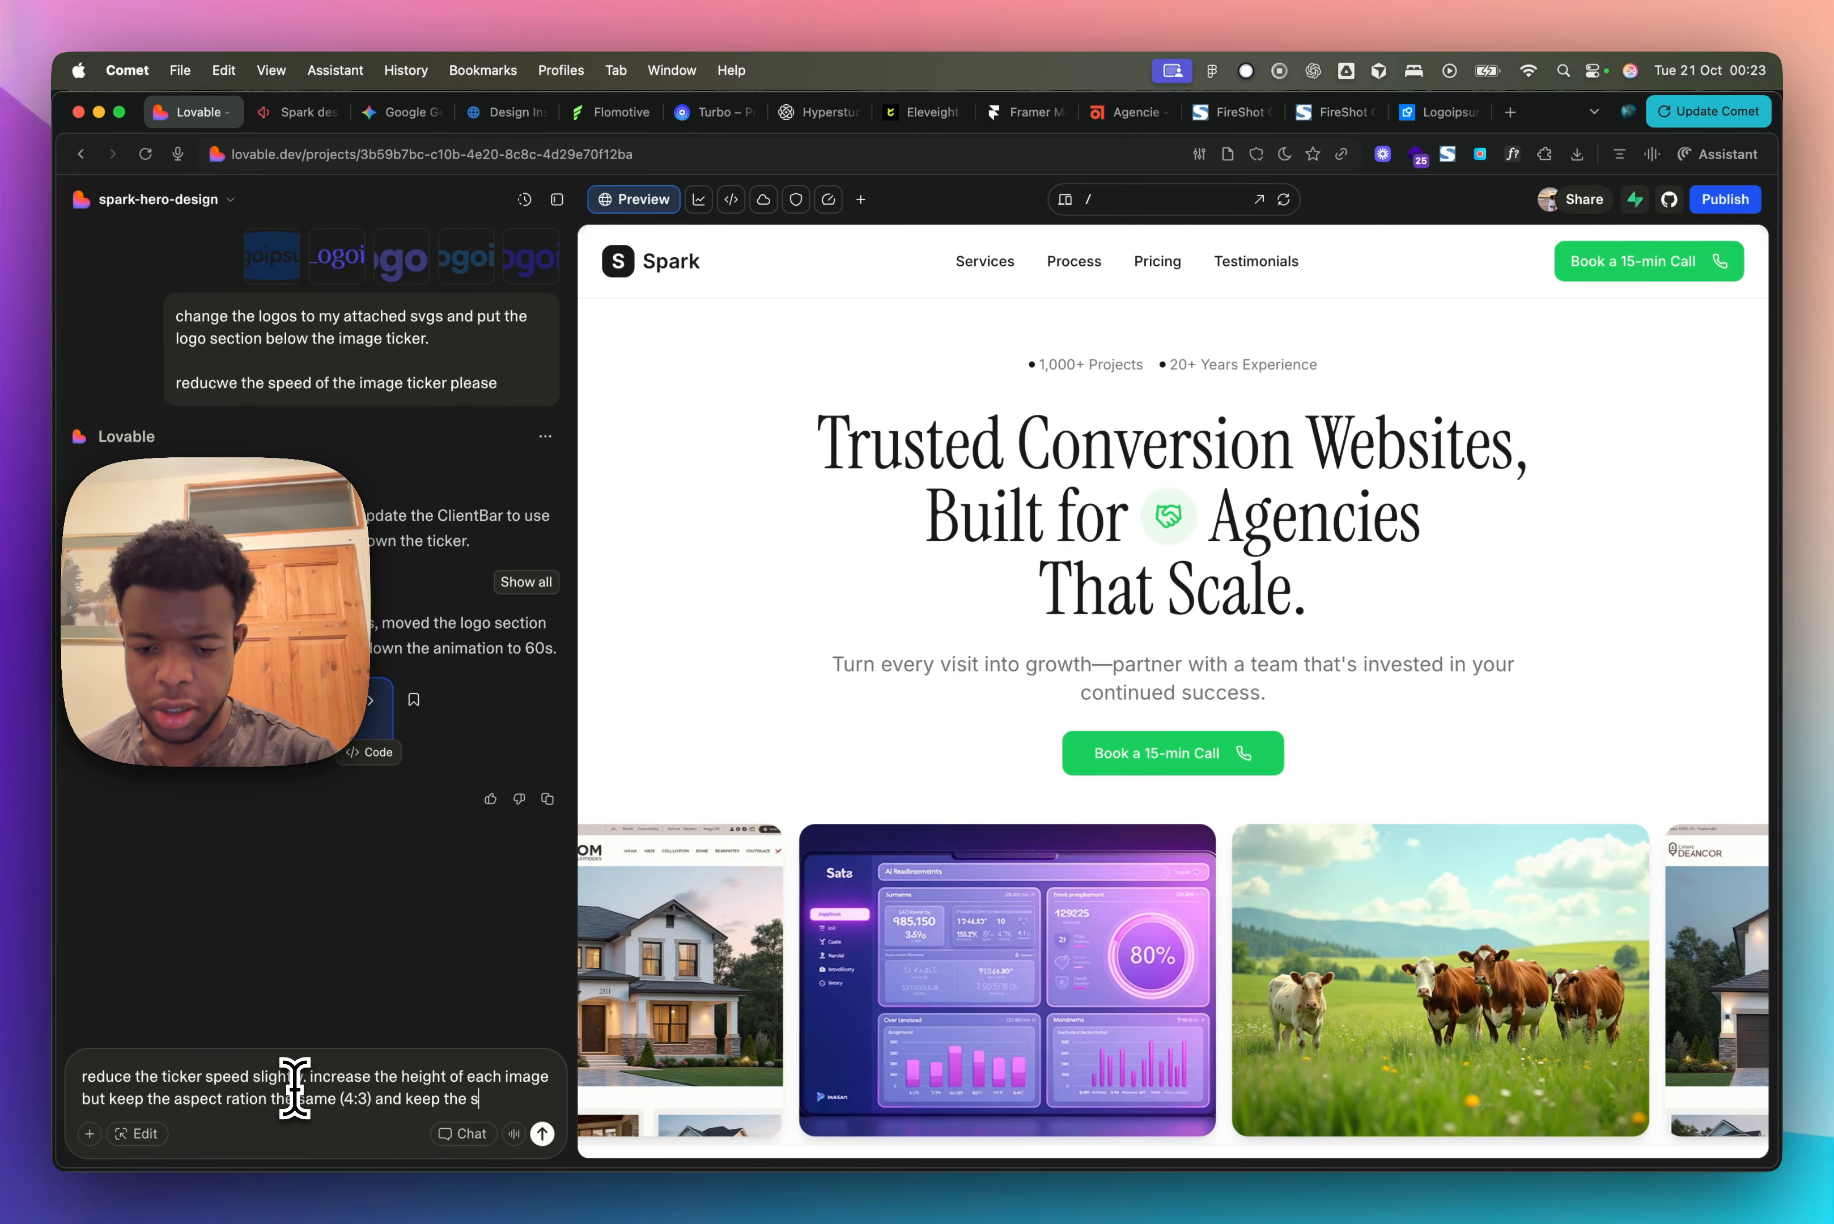
{"action": "type", "text": "between images the s"}
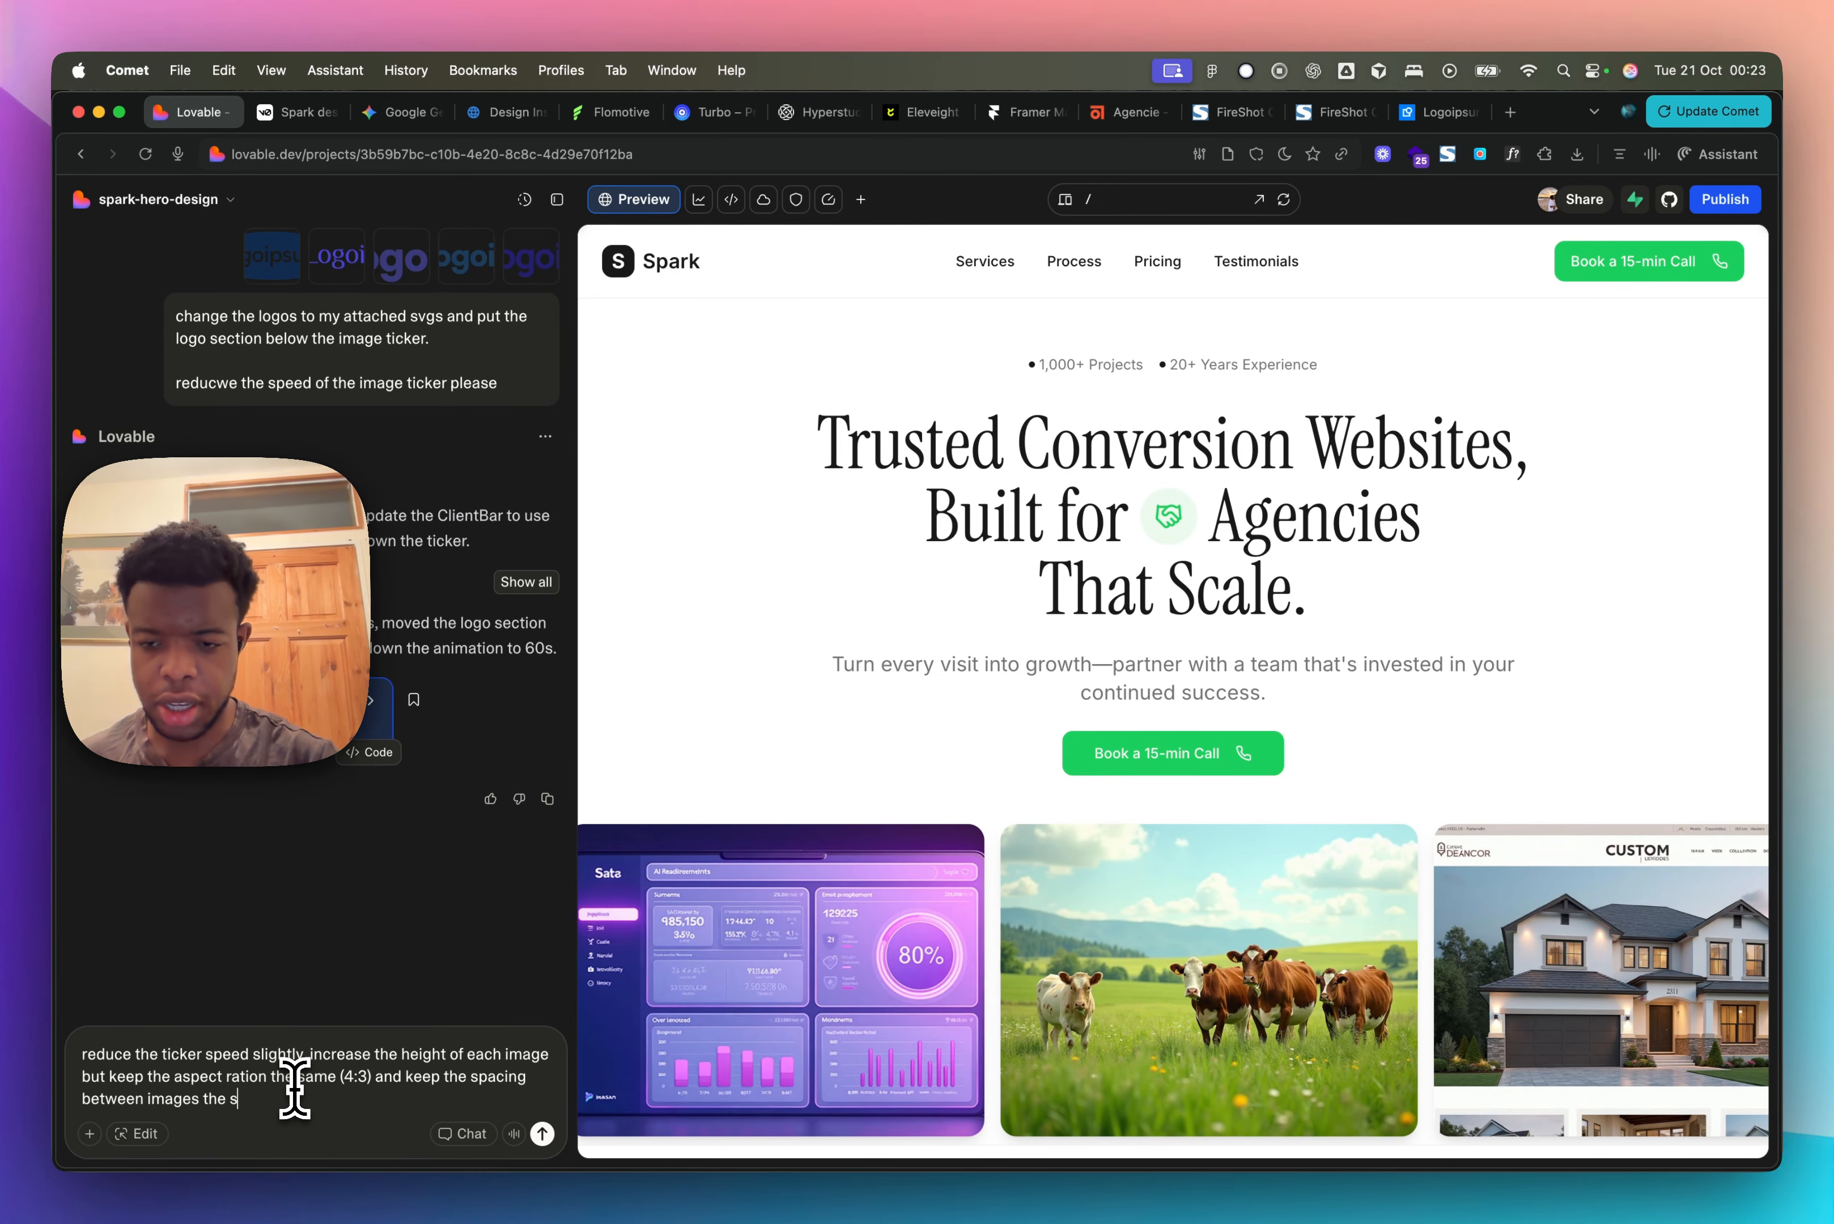
{"action": "key", "text": "shift+Return"}
{"action": "key", "text": "shift+Return"}
{"action": "type", "text": "change the logos to my attached svgs and put the logo section below the image ticker."}
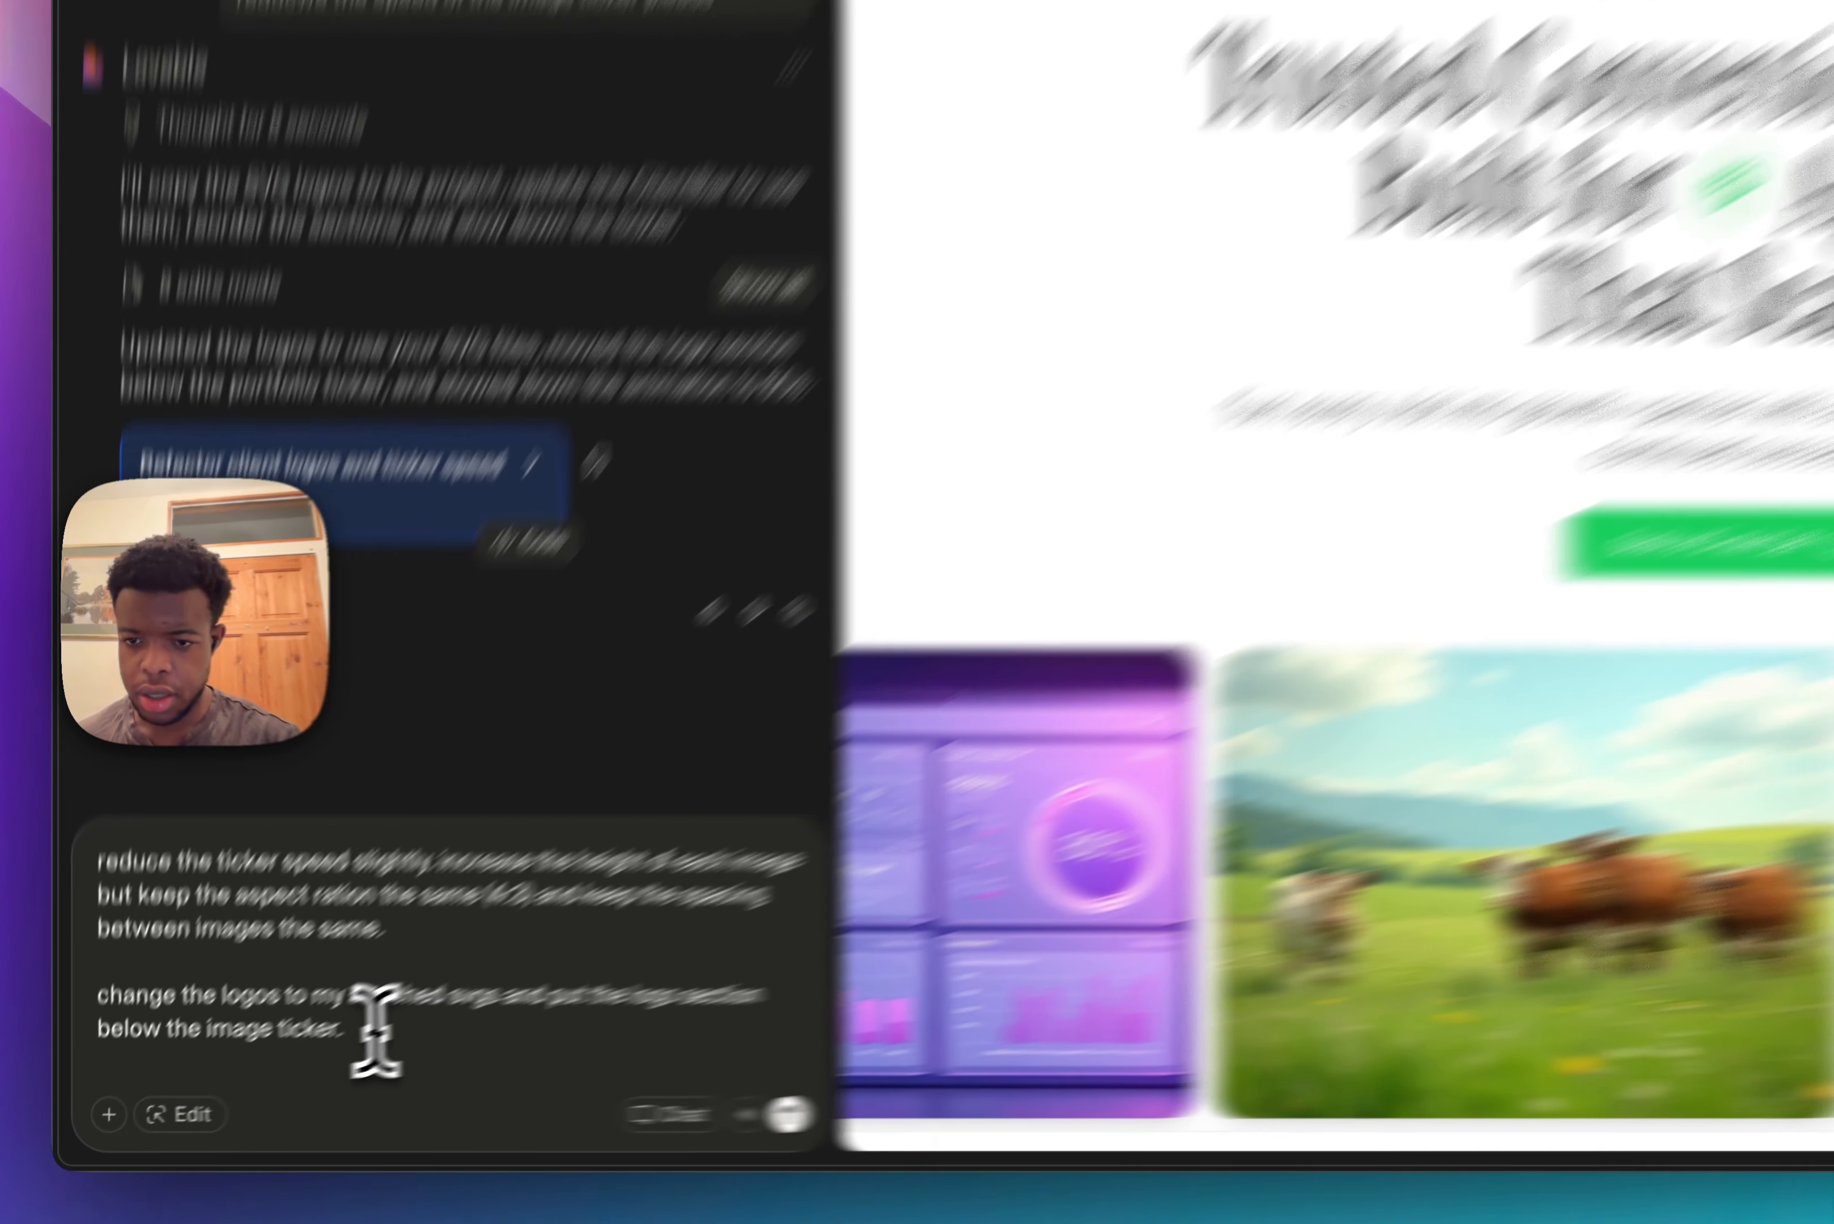
{"action": "left_click_drag", "start_coordinate": [292, 1071], "coordinate": [84, 1058]}
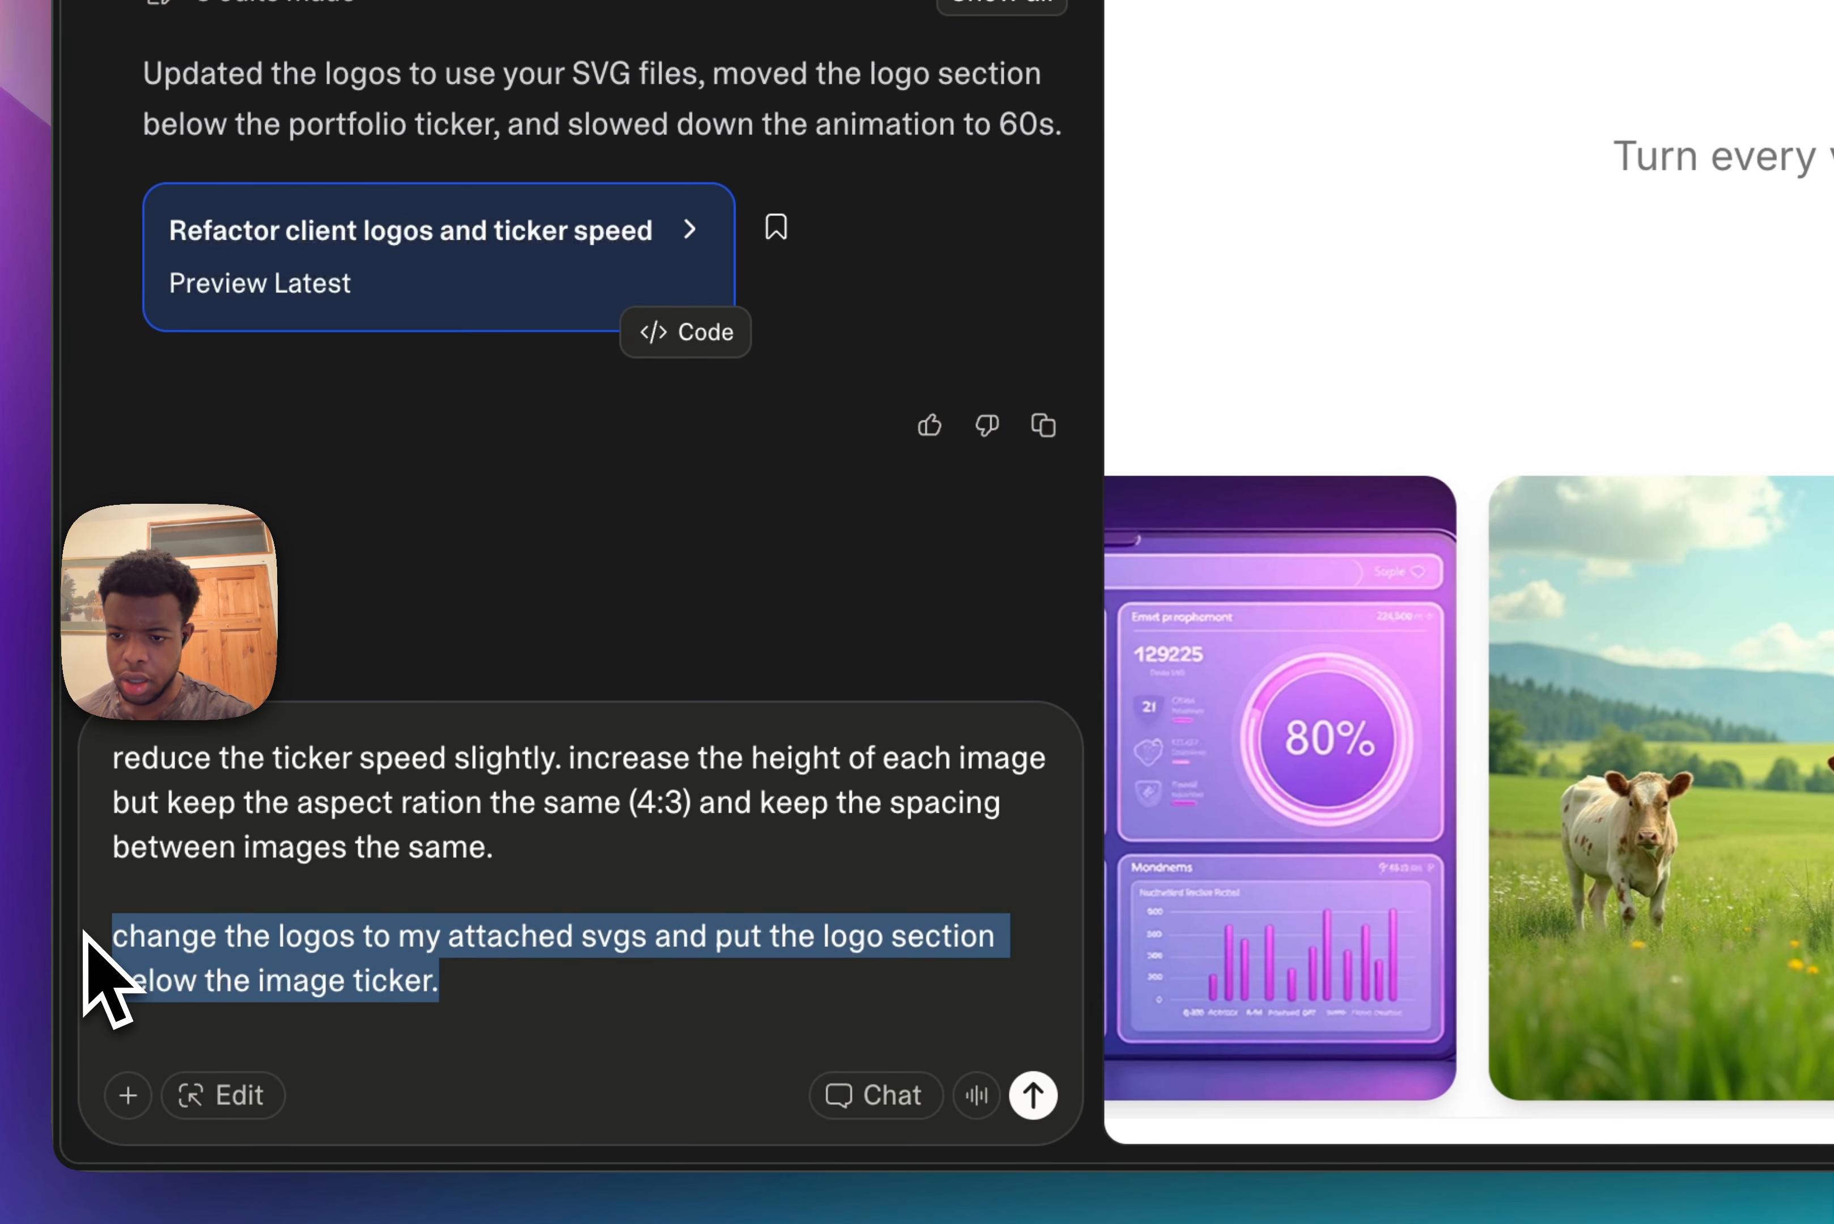
{"action": "key", "text": "BackSpace"}
Step: Add "change the green/primary colour to orange" as a separate paragraph of the Lovable message and send it
{"action": "type", "text": "change the gre"}
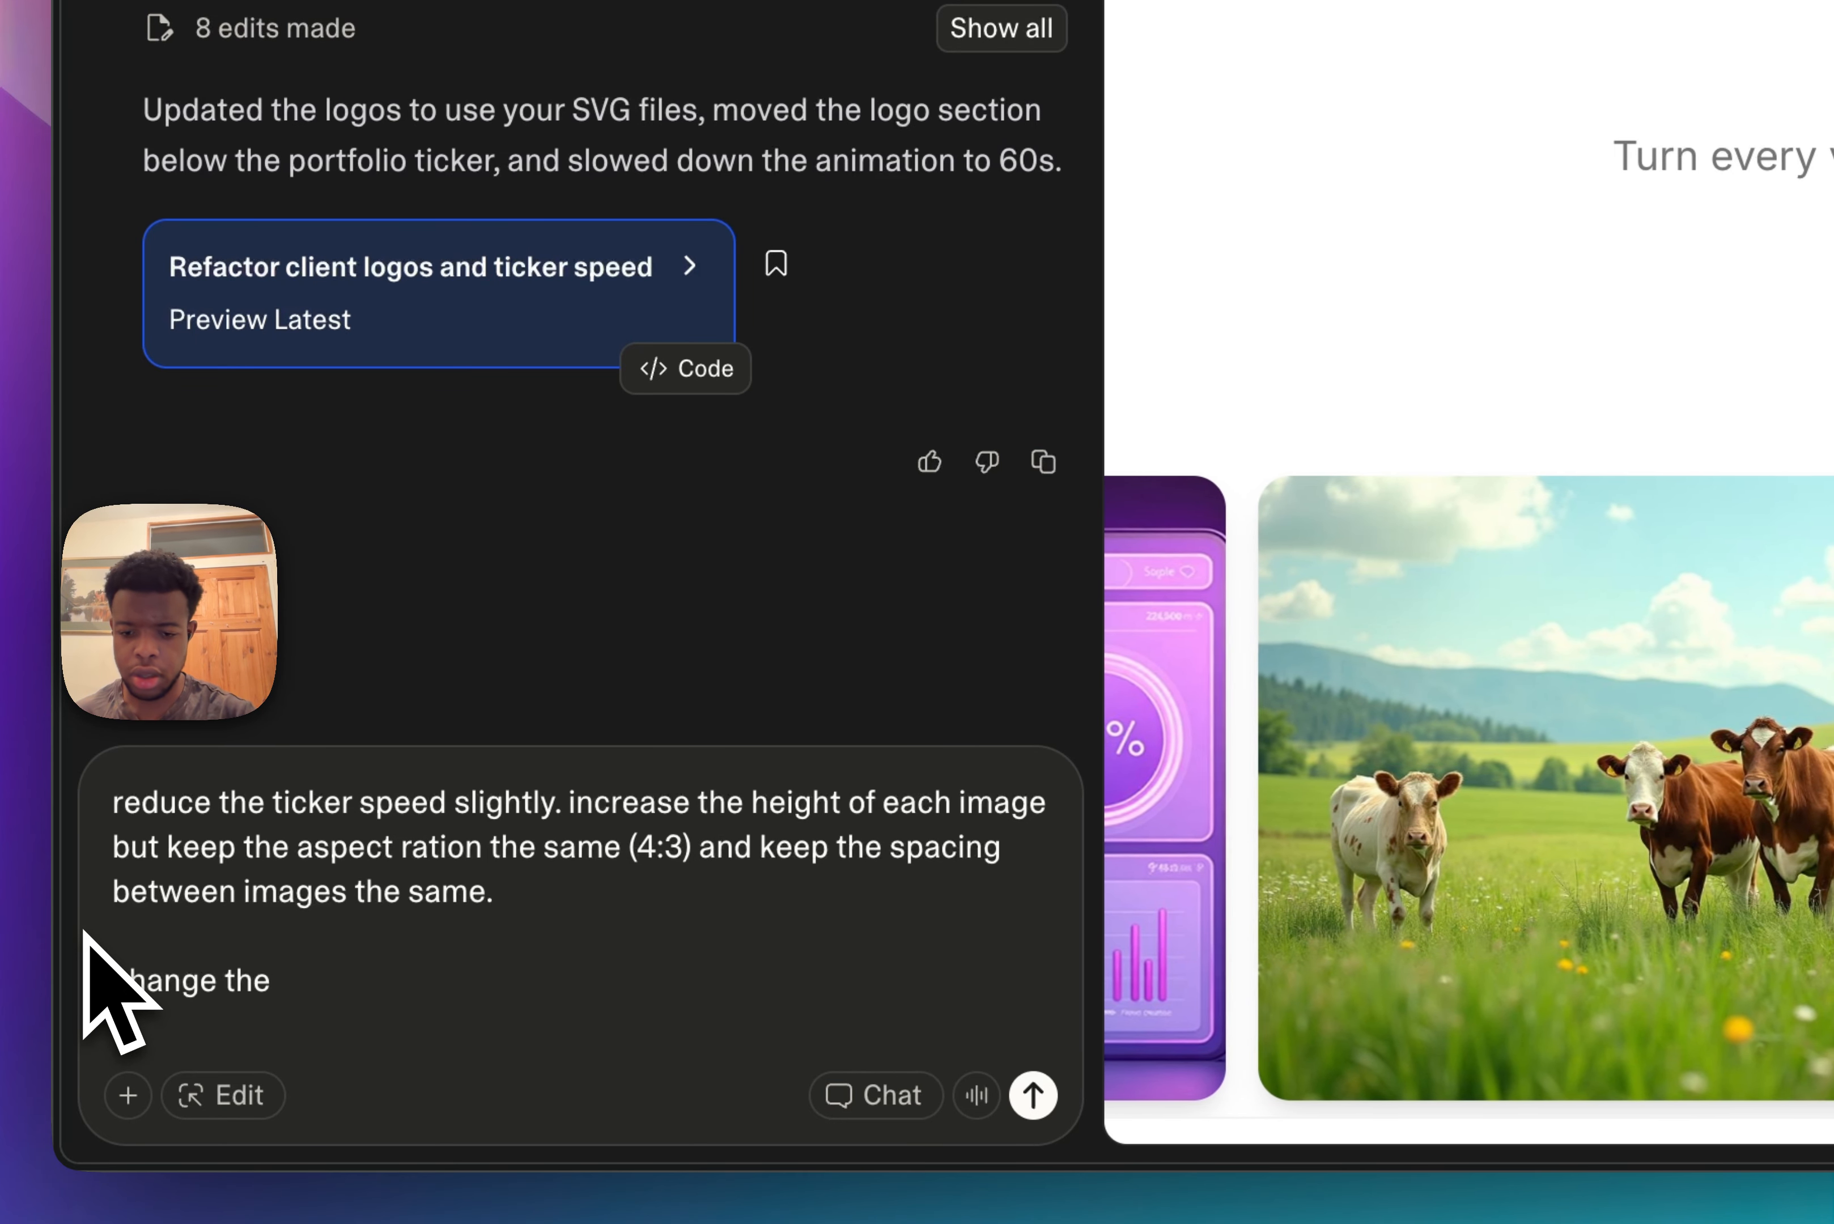
{"action": "type", "text": "en/primary colour to orange"}
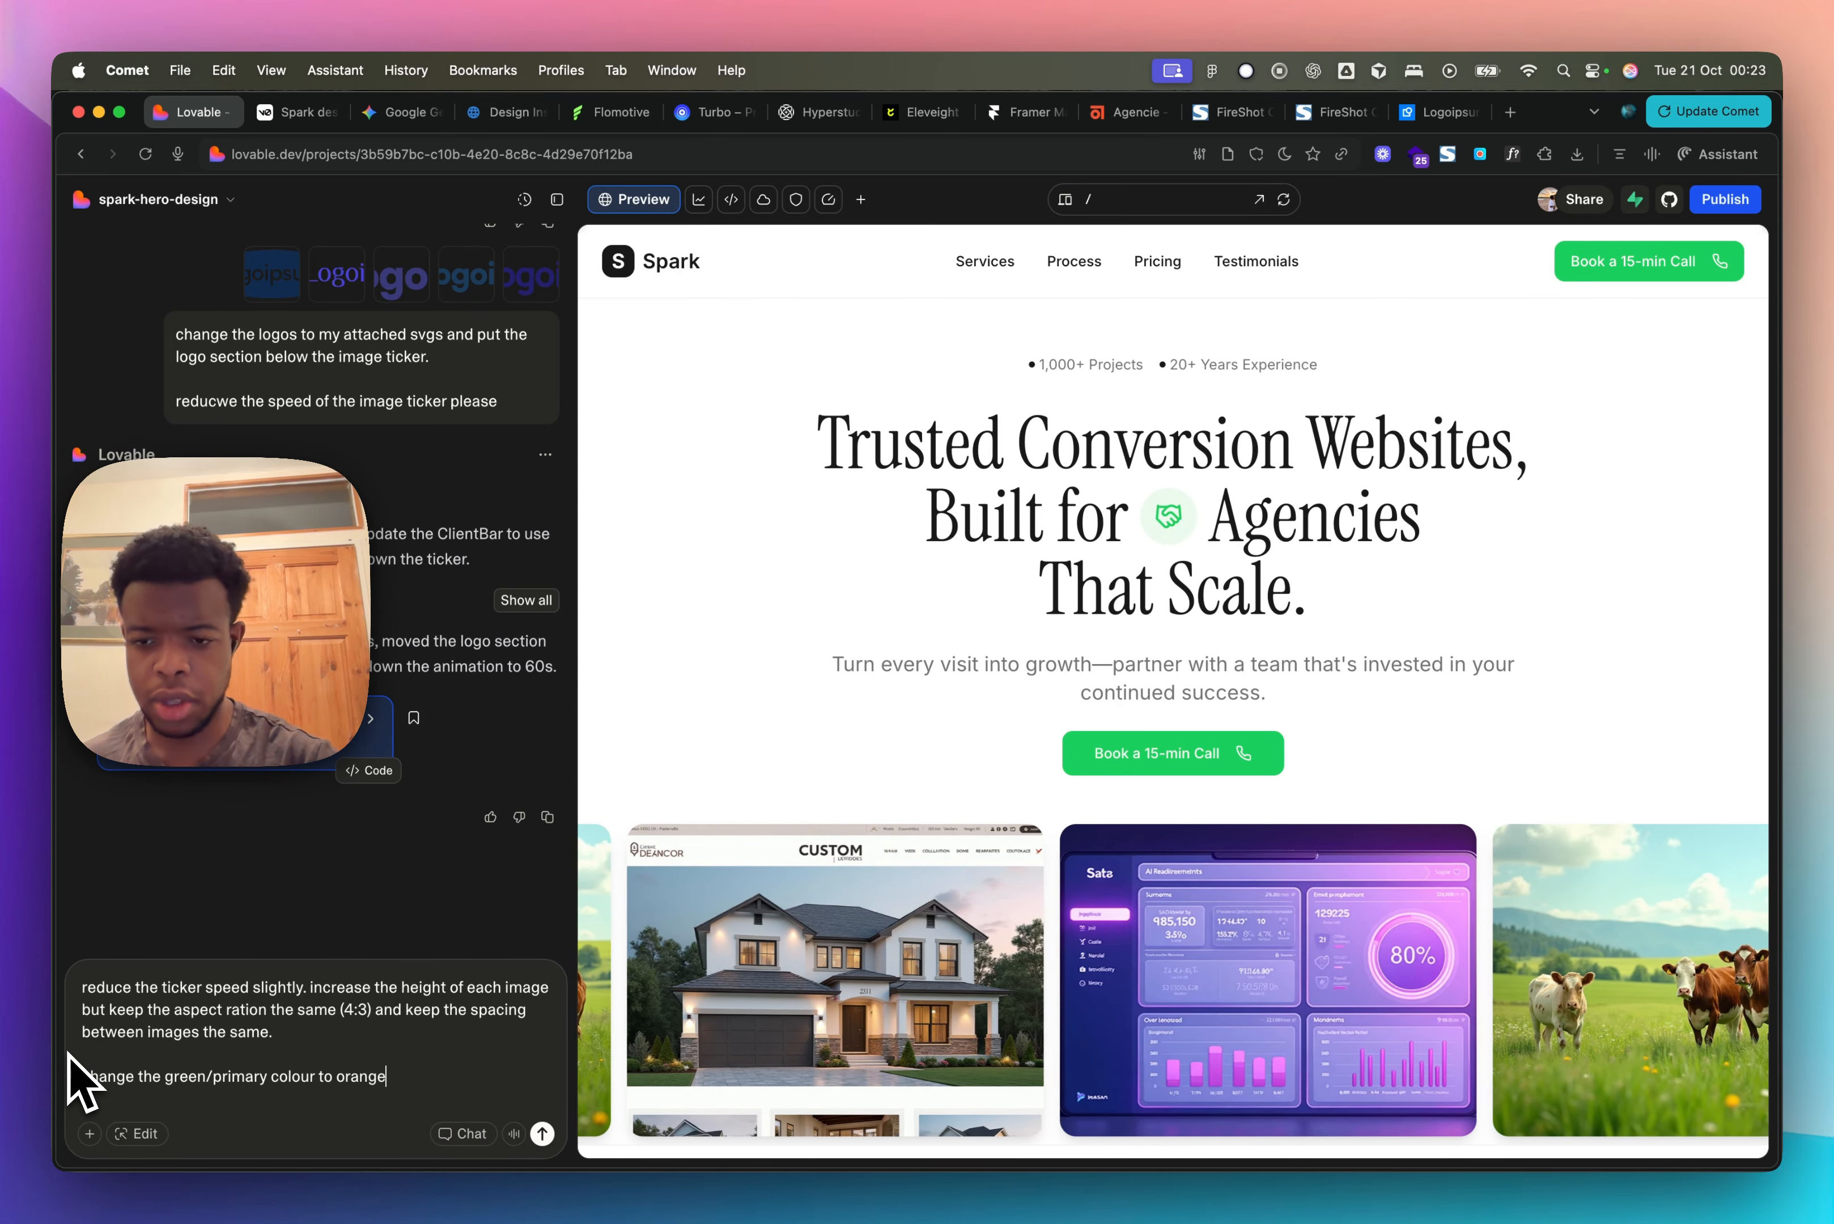
{"action": "key", "text": "Return"}
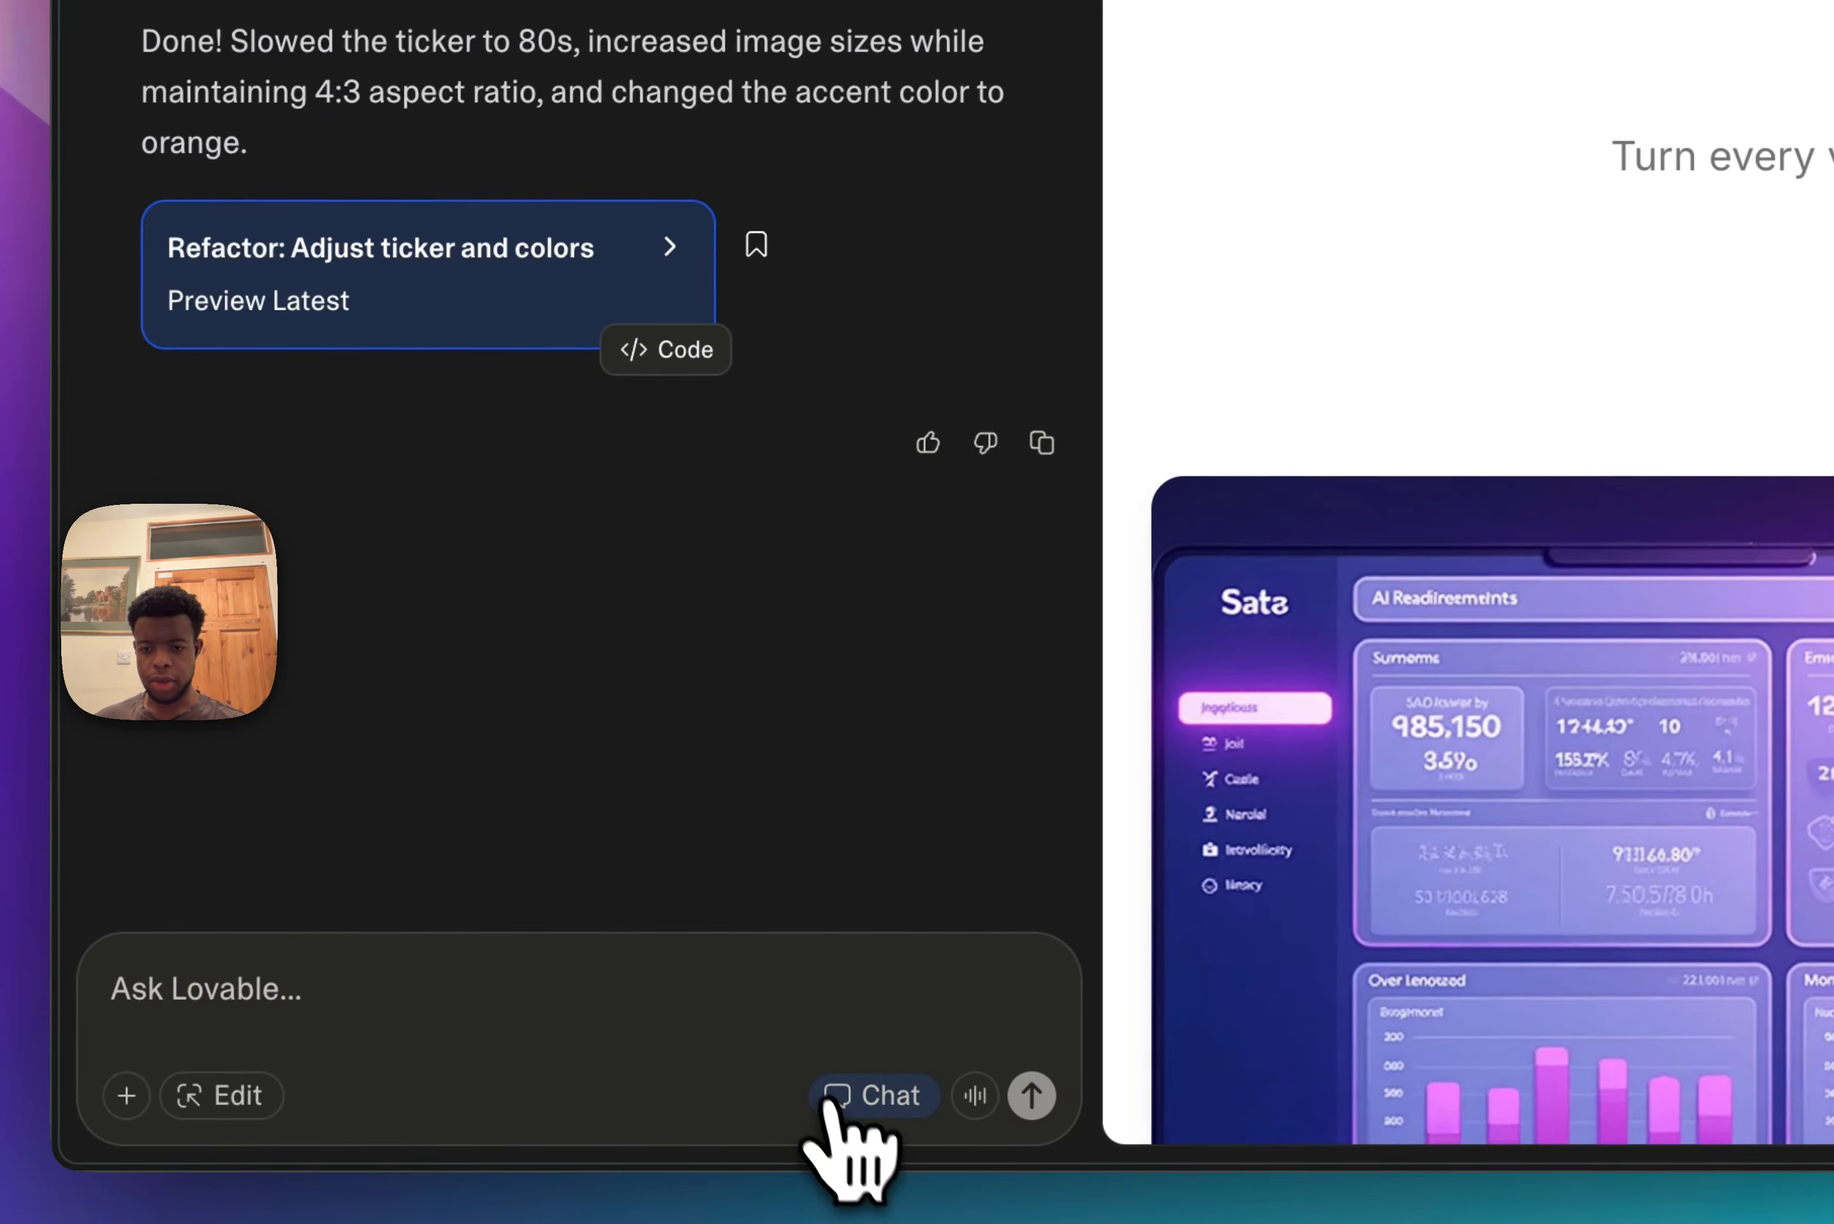
Step: Enable Lovable's Chat mode and send "why has the ticker stopped/been removed. please make the ticker work but keep this image size"
{"action": "left_click", "coordinate": [836, 1100]}
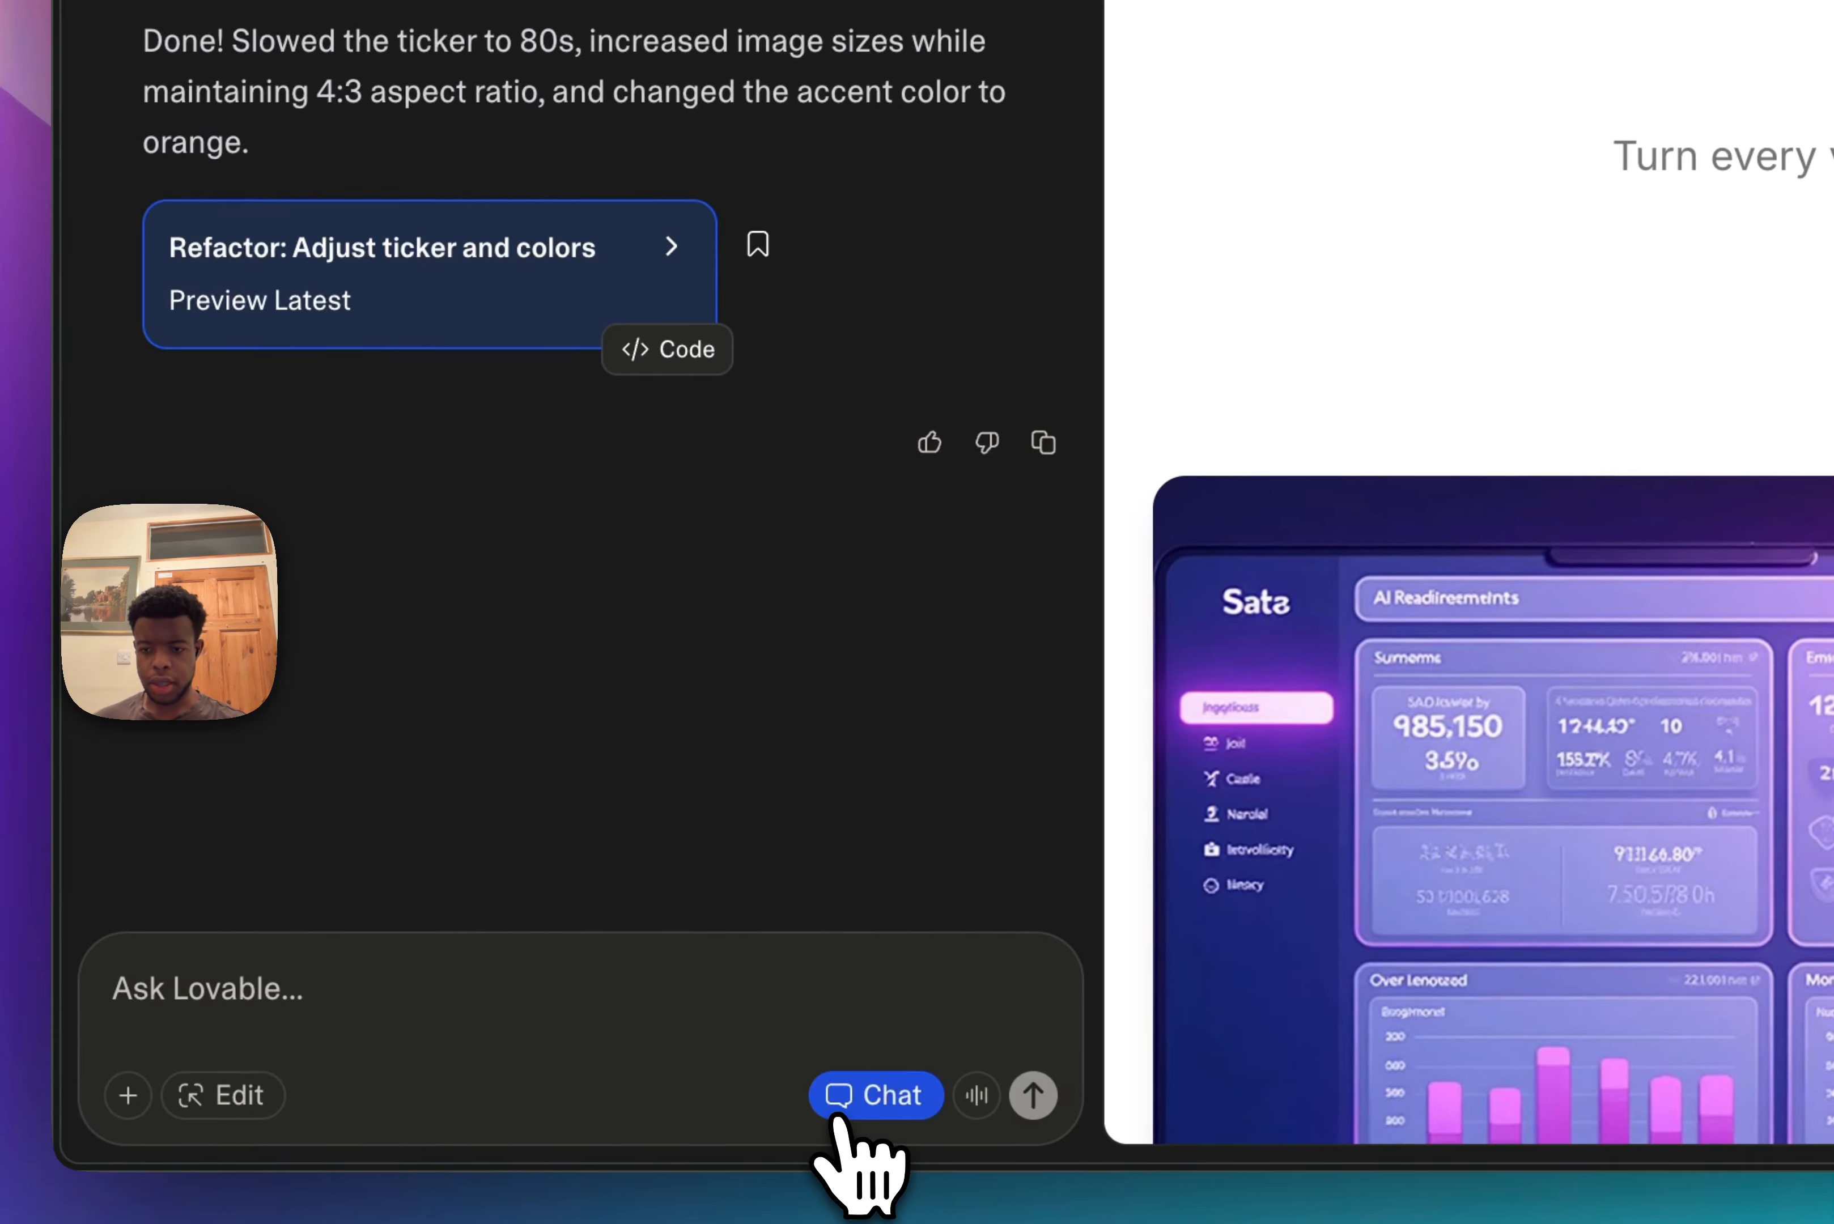
{"action": "left_click", "coordinate": [466, 1006]}
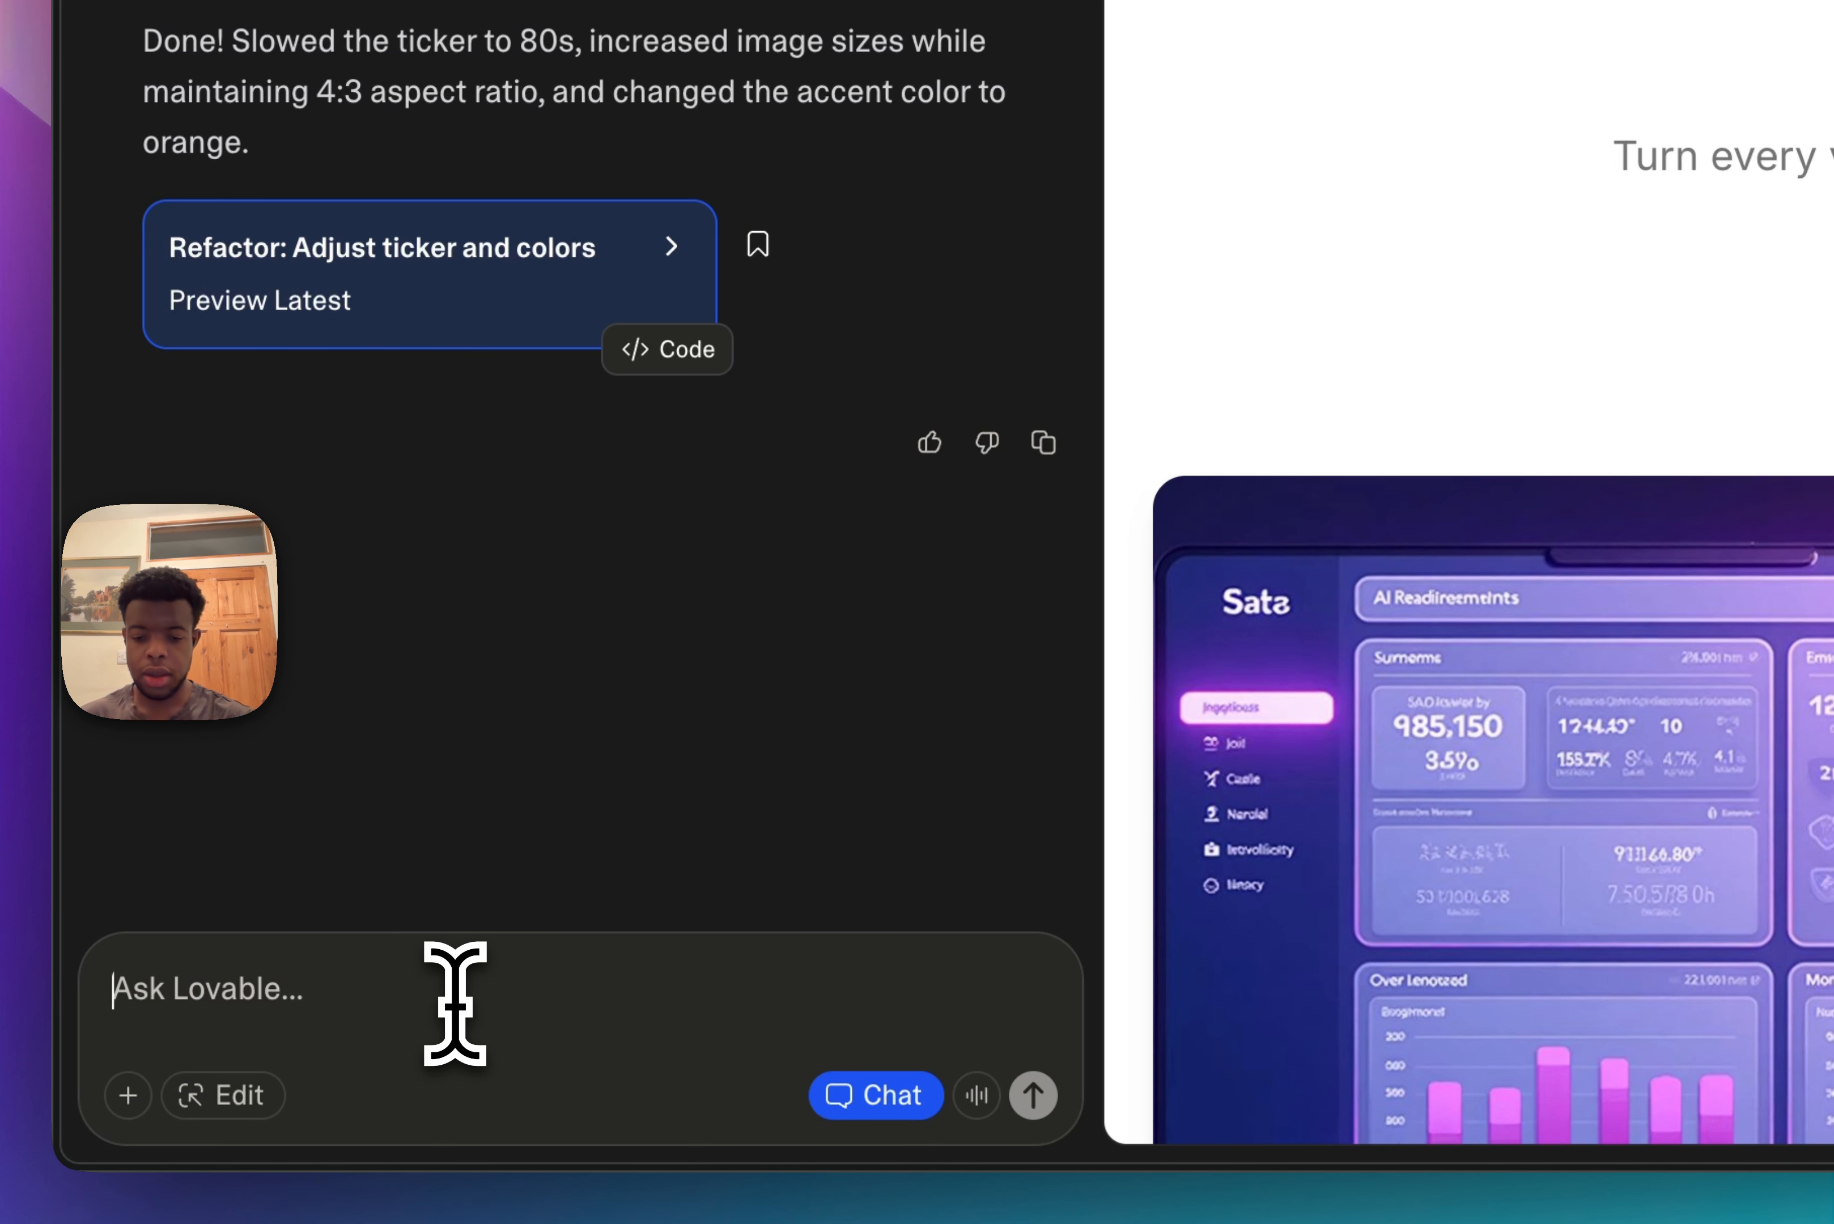
{"action": "type", "text": "why has the ticker stopped/been removed. please ma"}
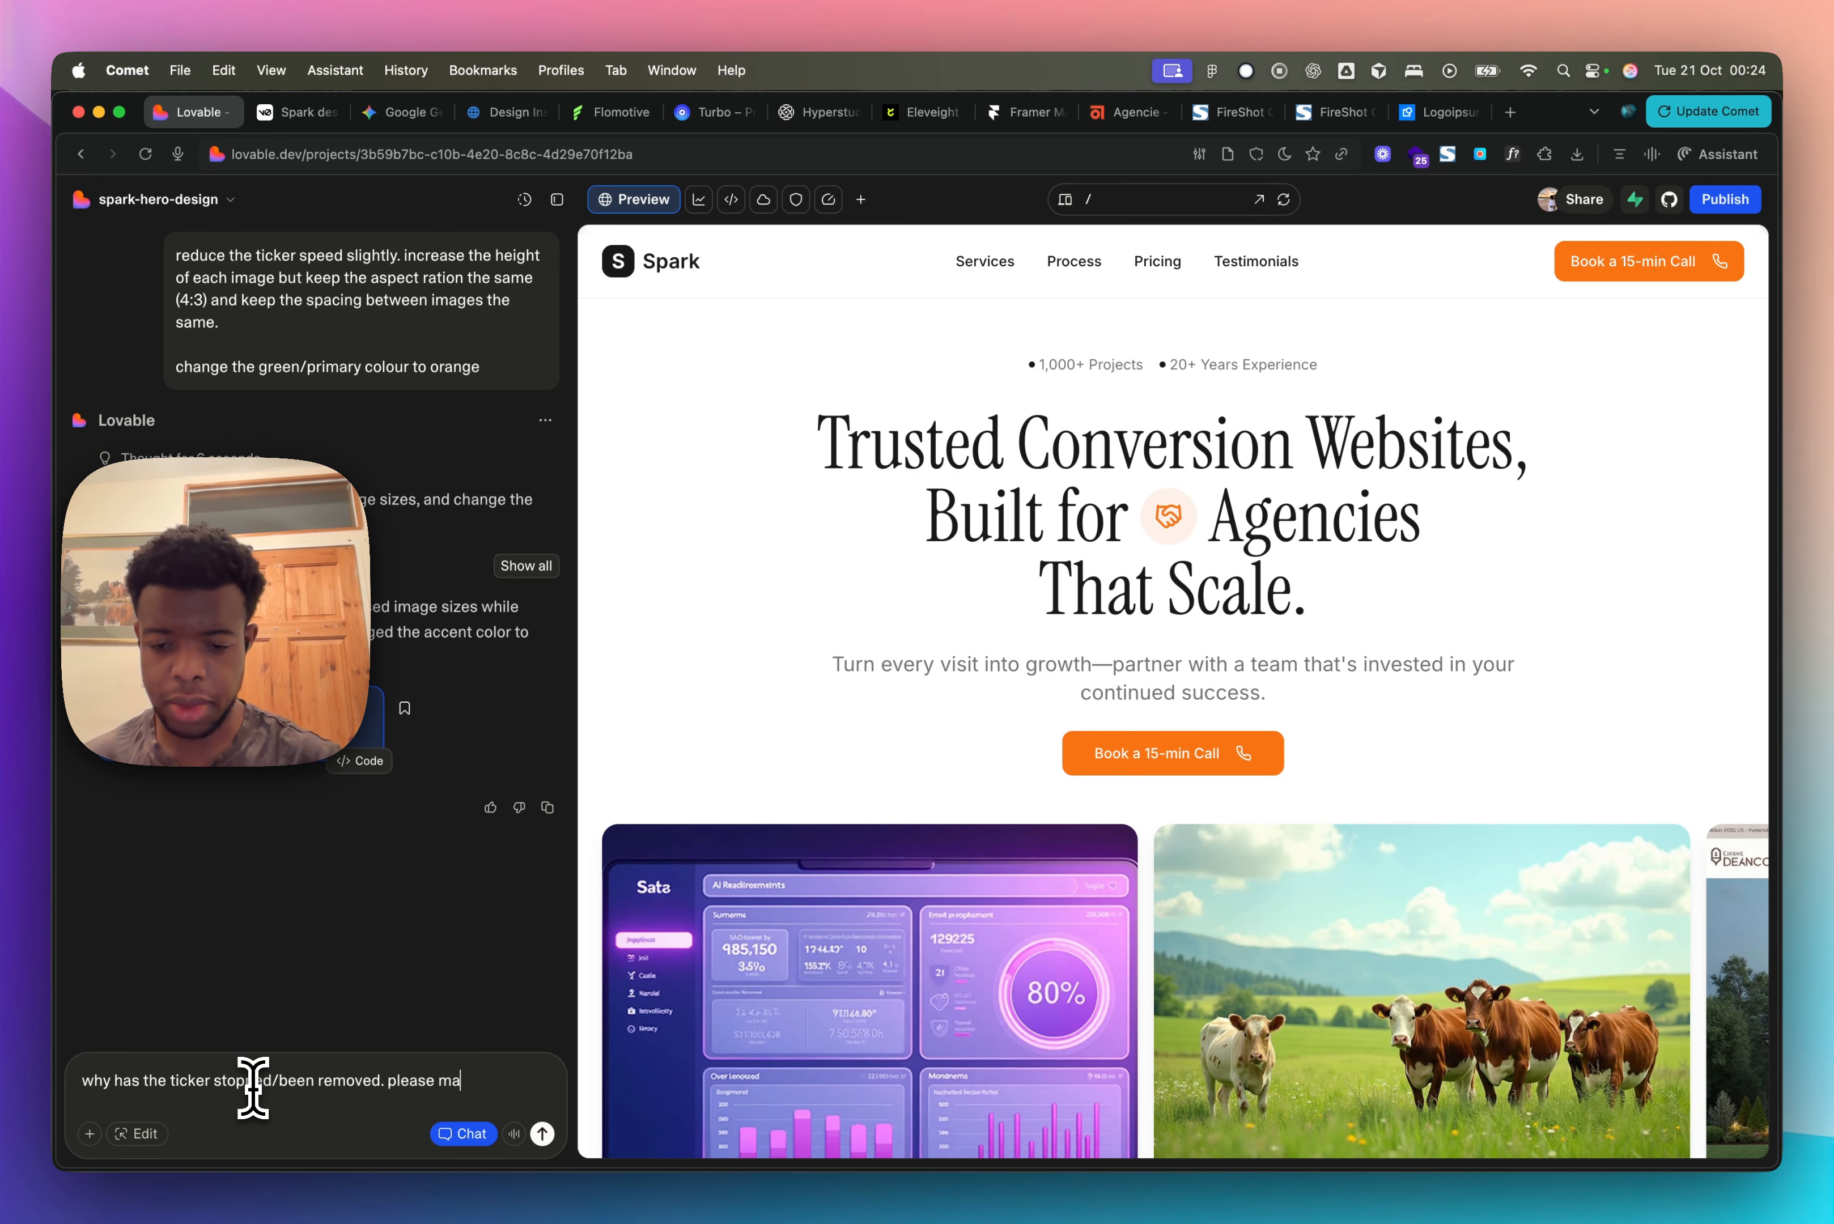
{"action": "type", "text": "work but keep this image size"}
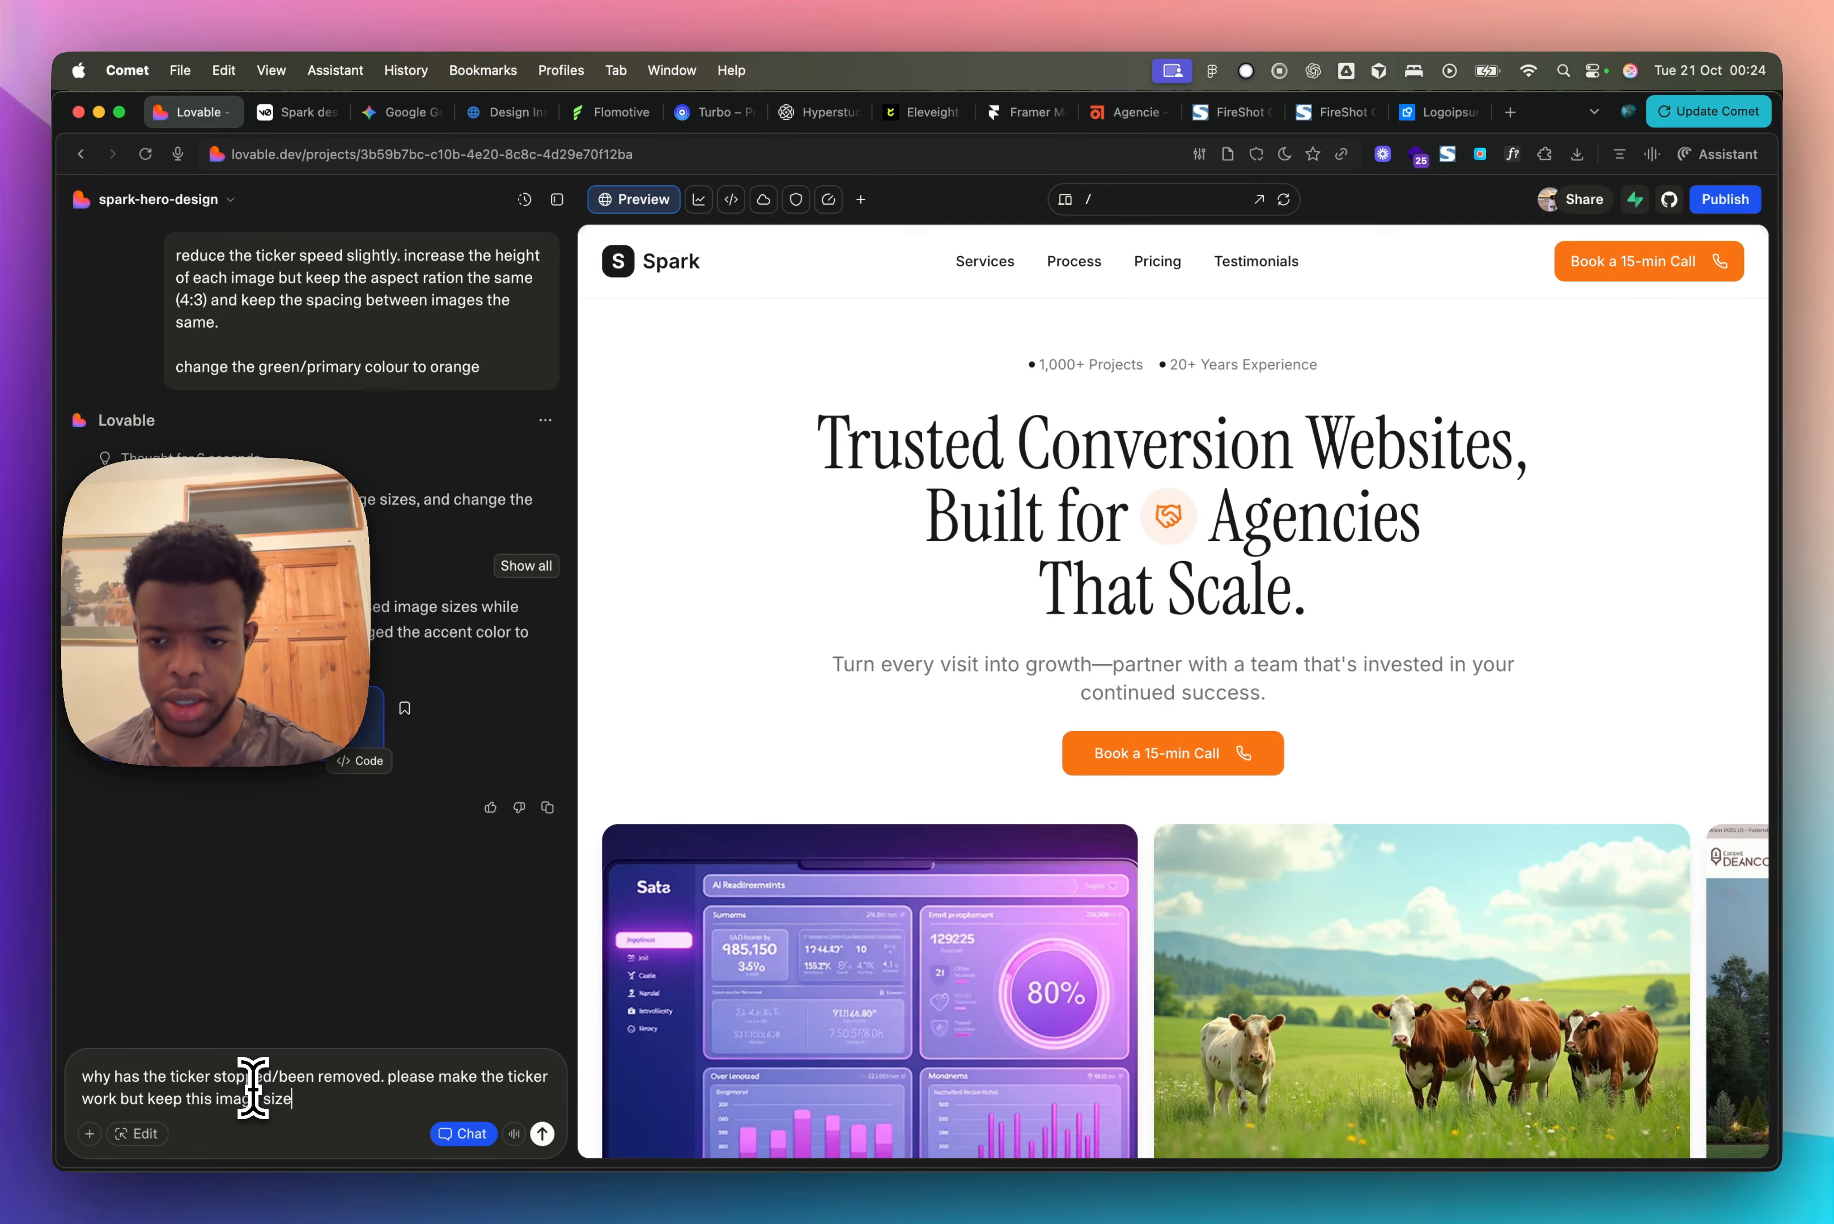
{"action": "key", "text": "Return"}
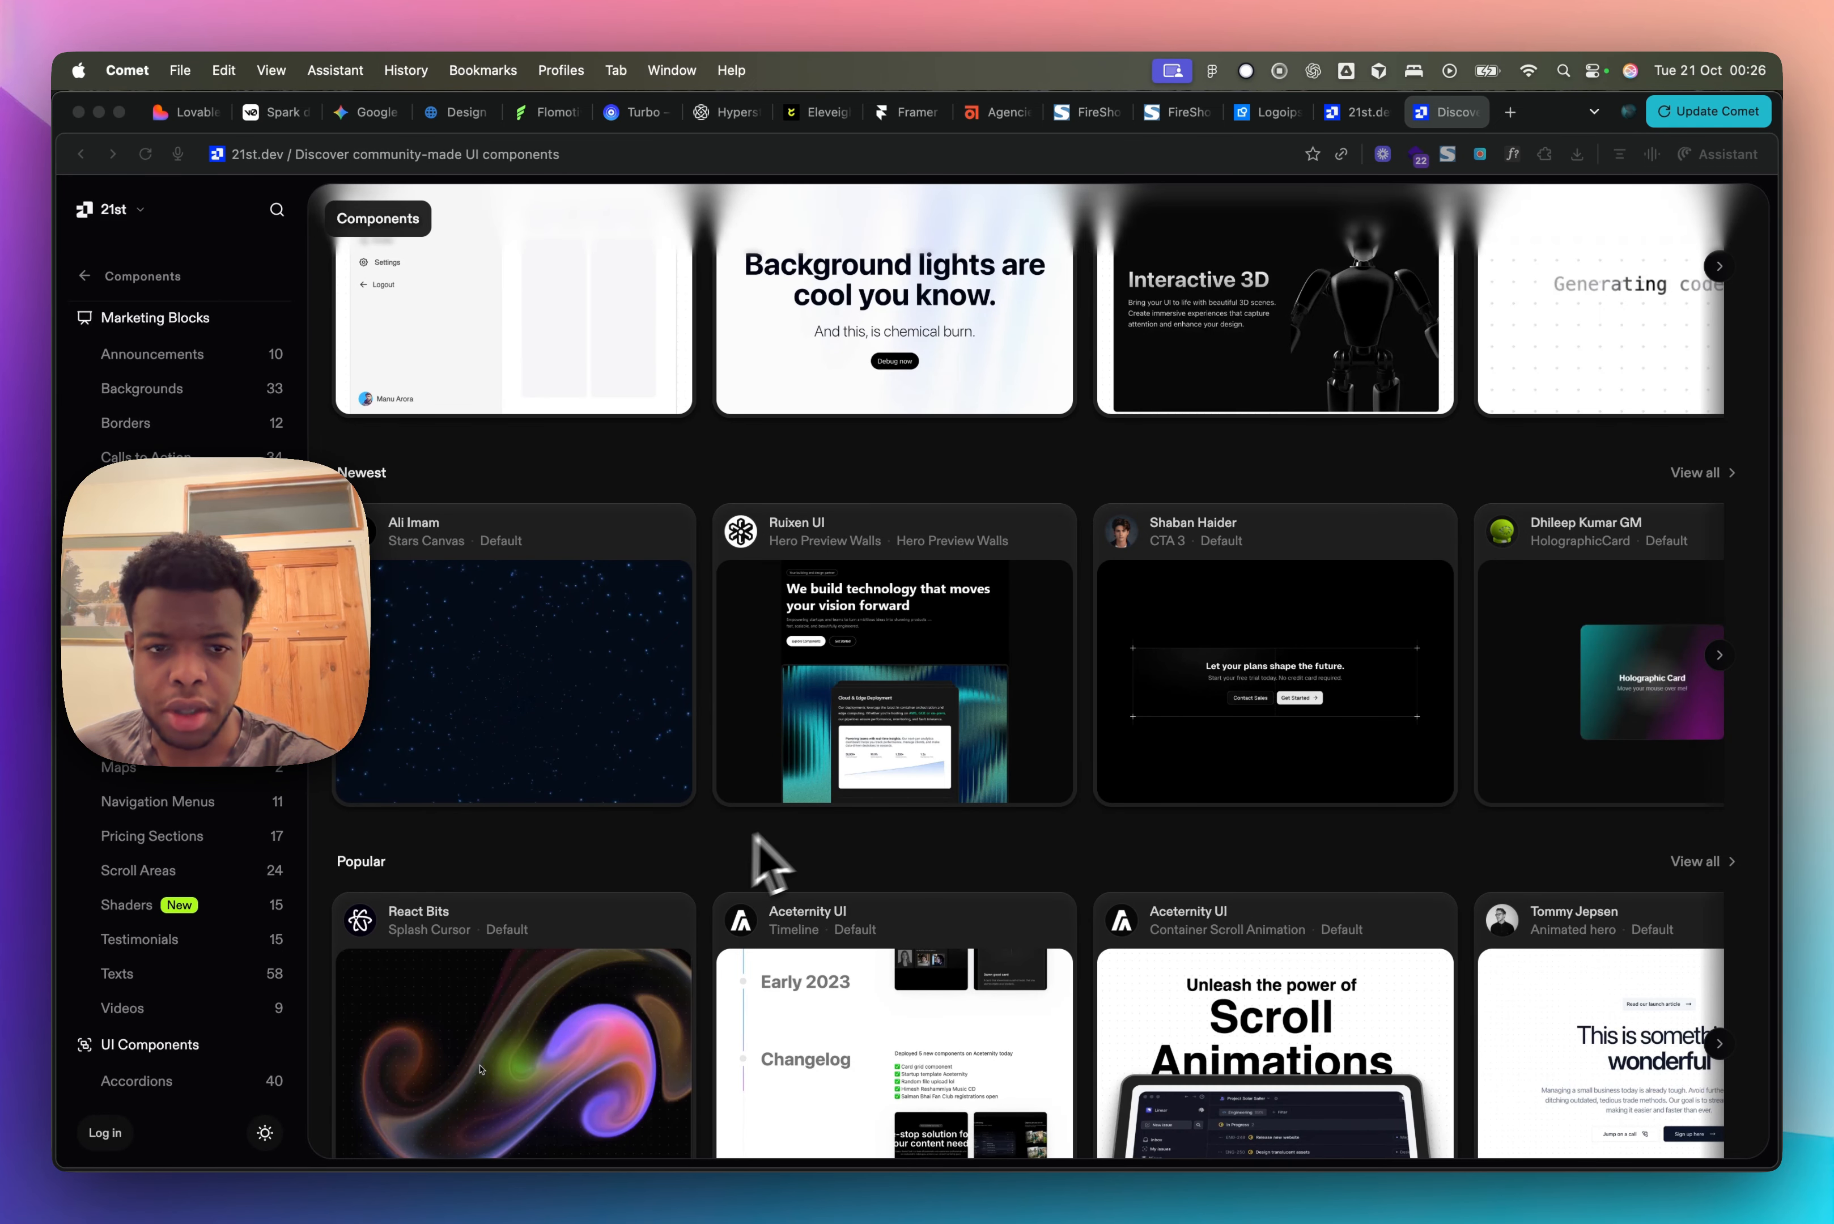
Step: Switch to 21st.dev, look through its component categories and open the Buttons category under UI Components
{"action": "scroll", "coordinate": [182, 710], "scroll_direction": "down", "scroll_amount": 3}
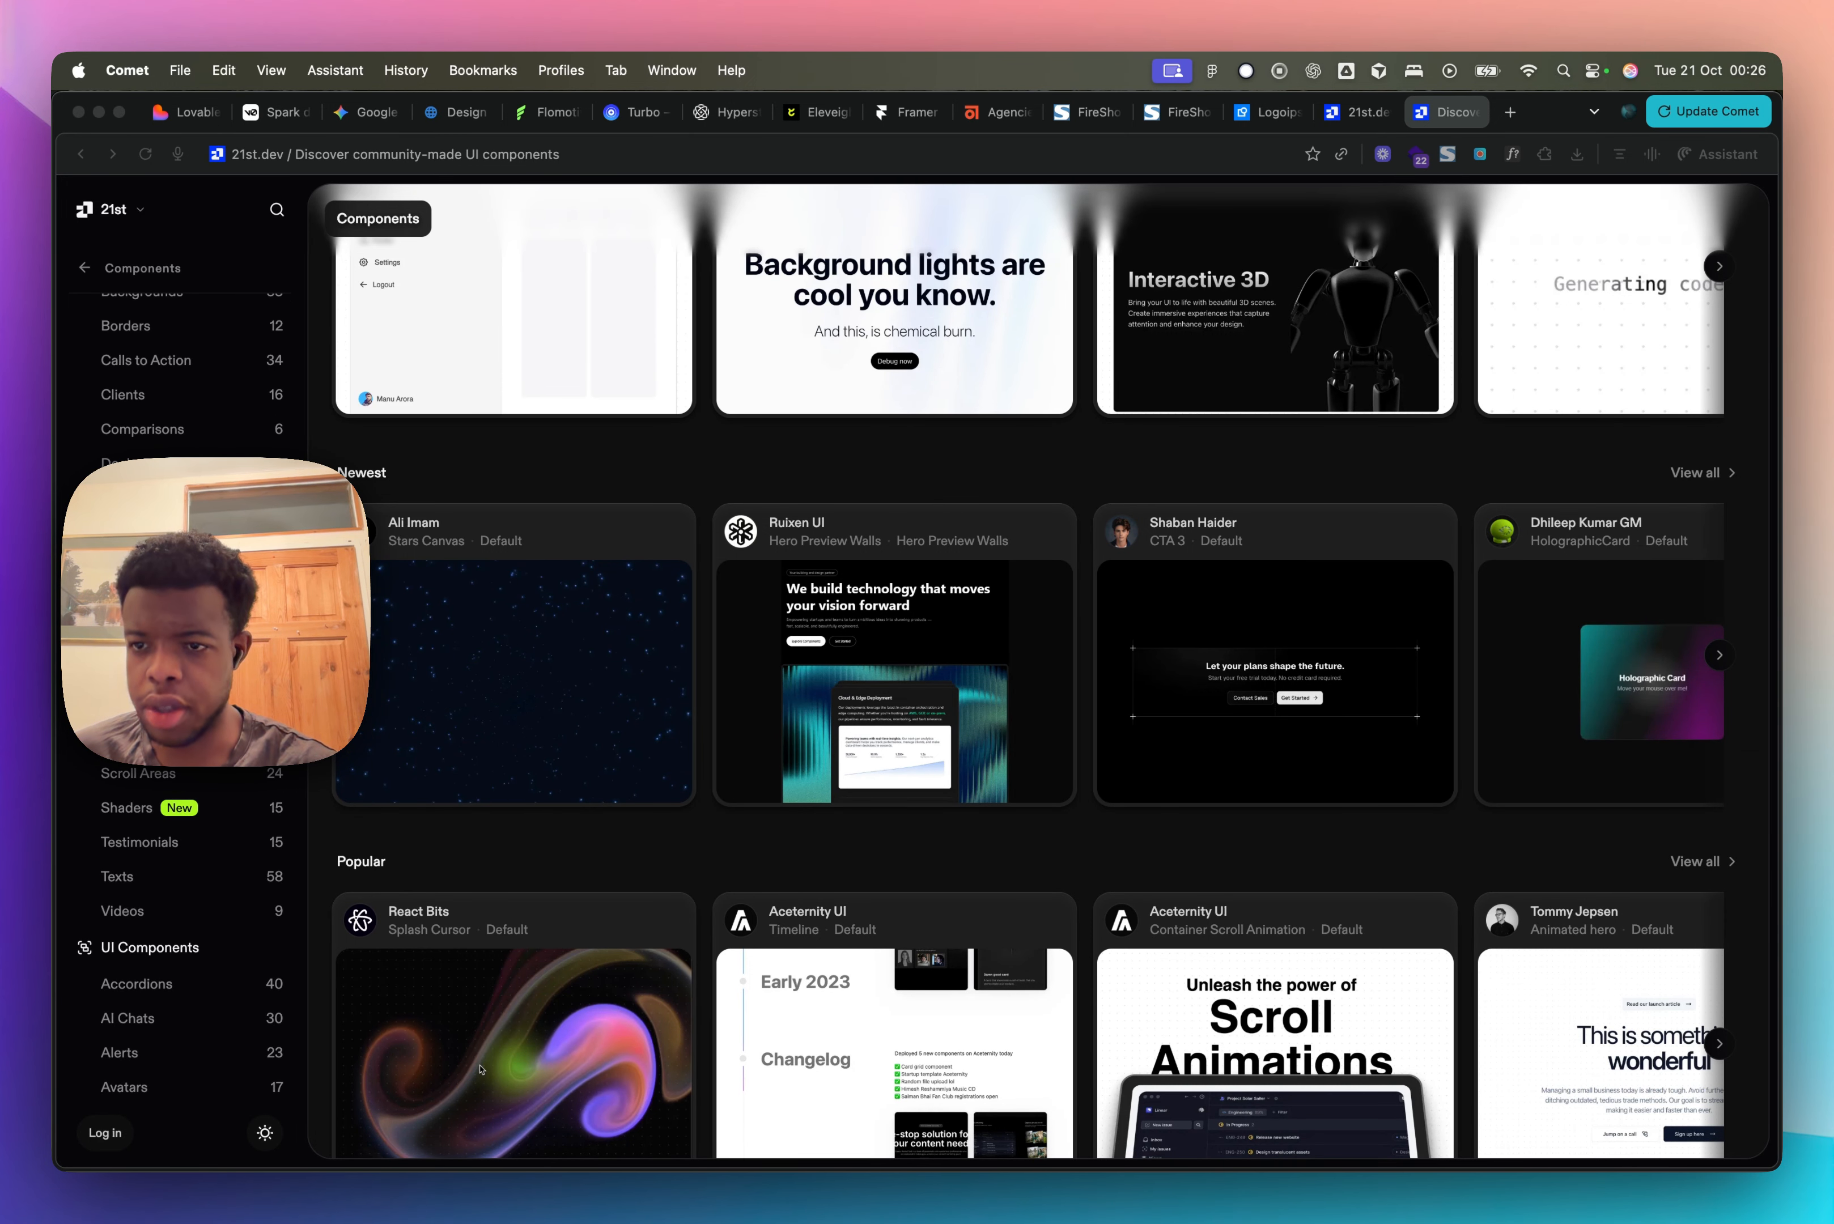
{"action": "scroll", "coordinate": [181, 710], "scroll_direction": "down", "scroll_amount": 10}
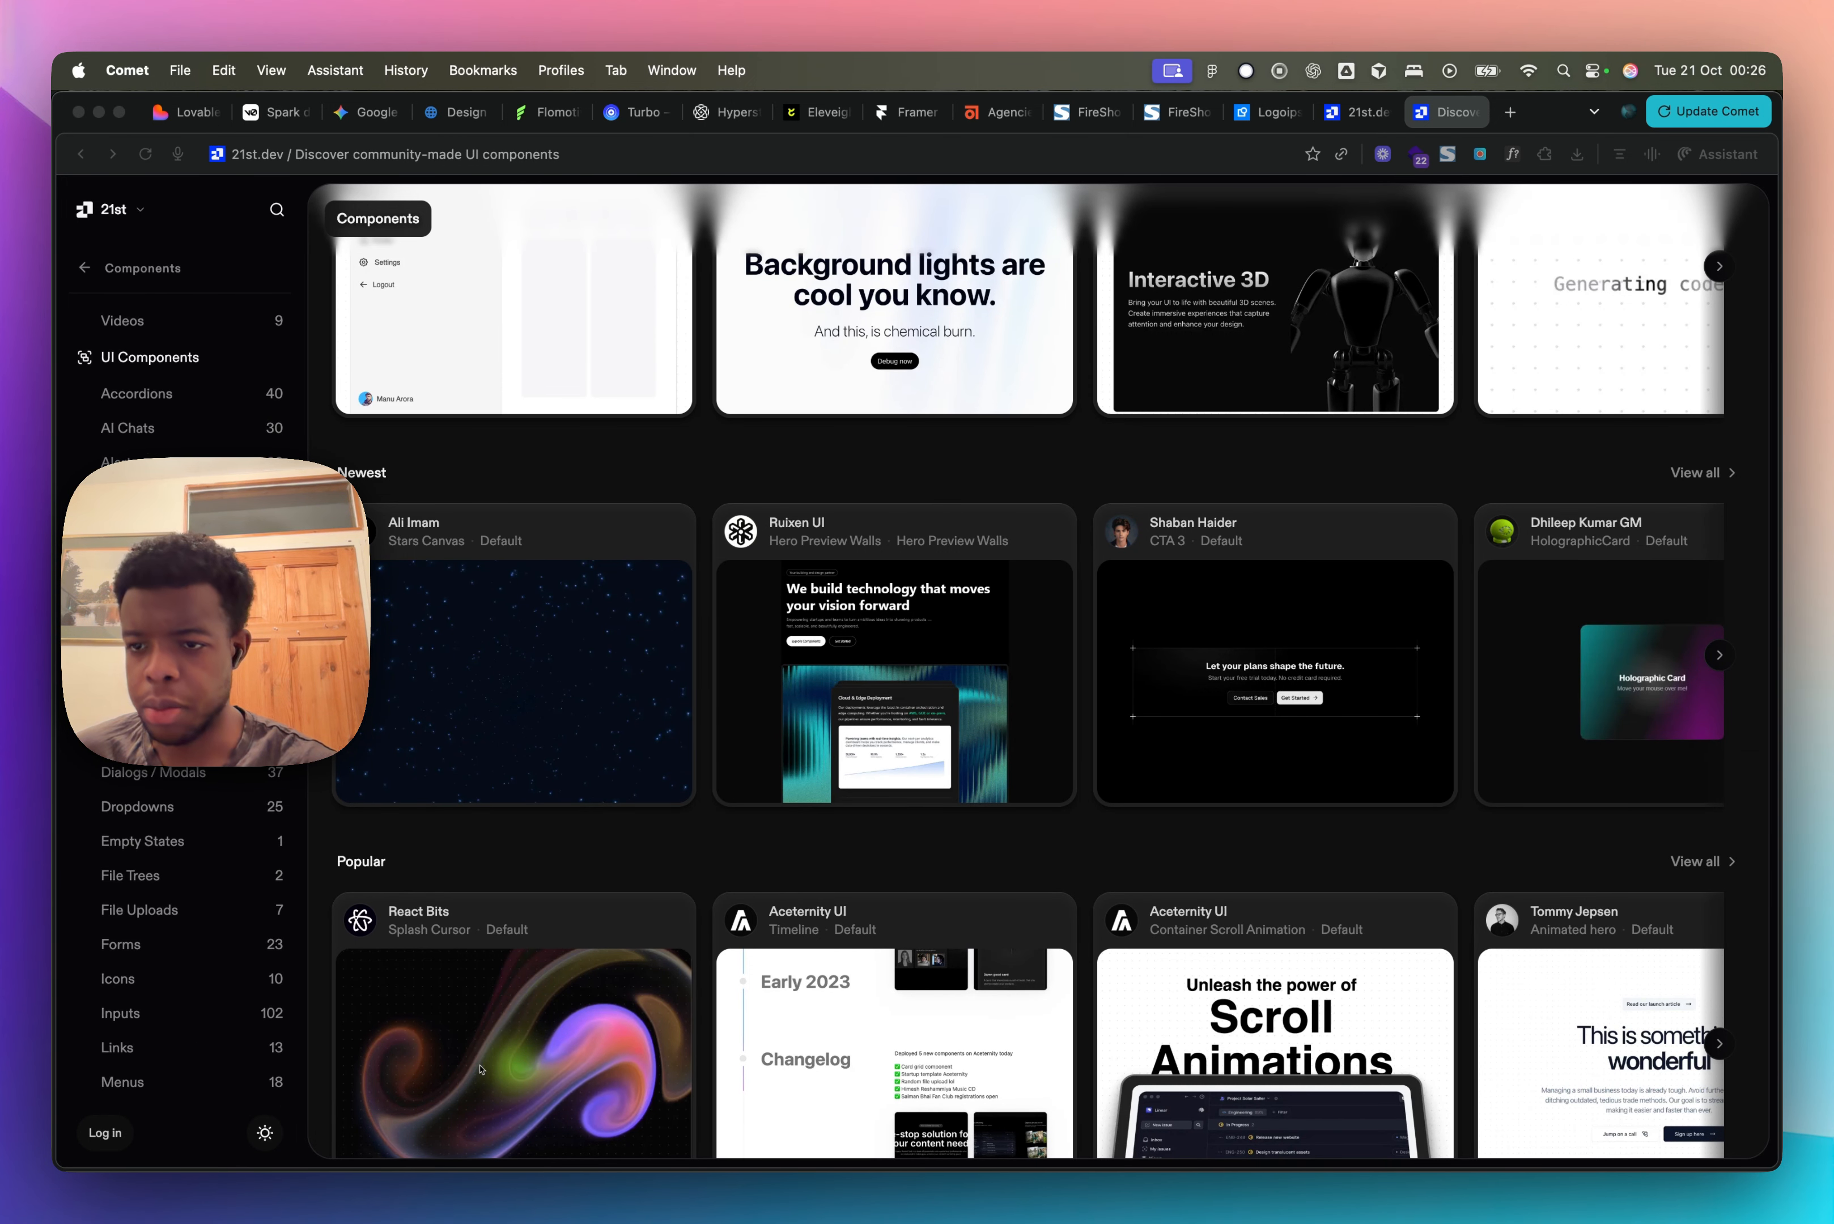
{"action": "scroll", "coordinate": [181, 710], "scroll_direction": "up", "scroll_amount": 12}
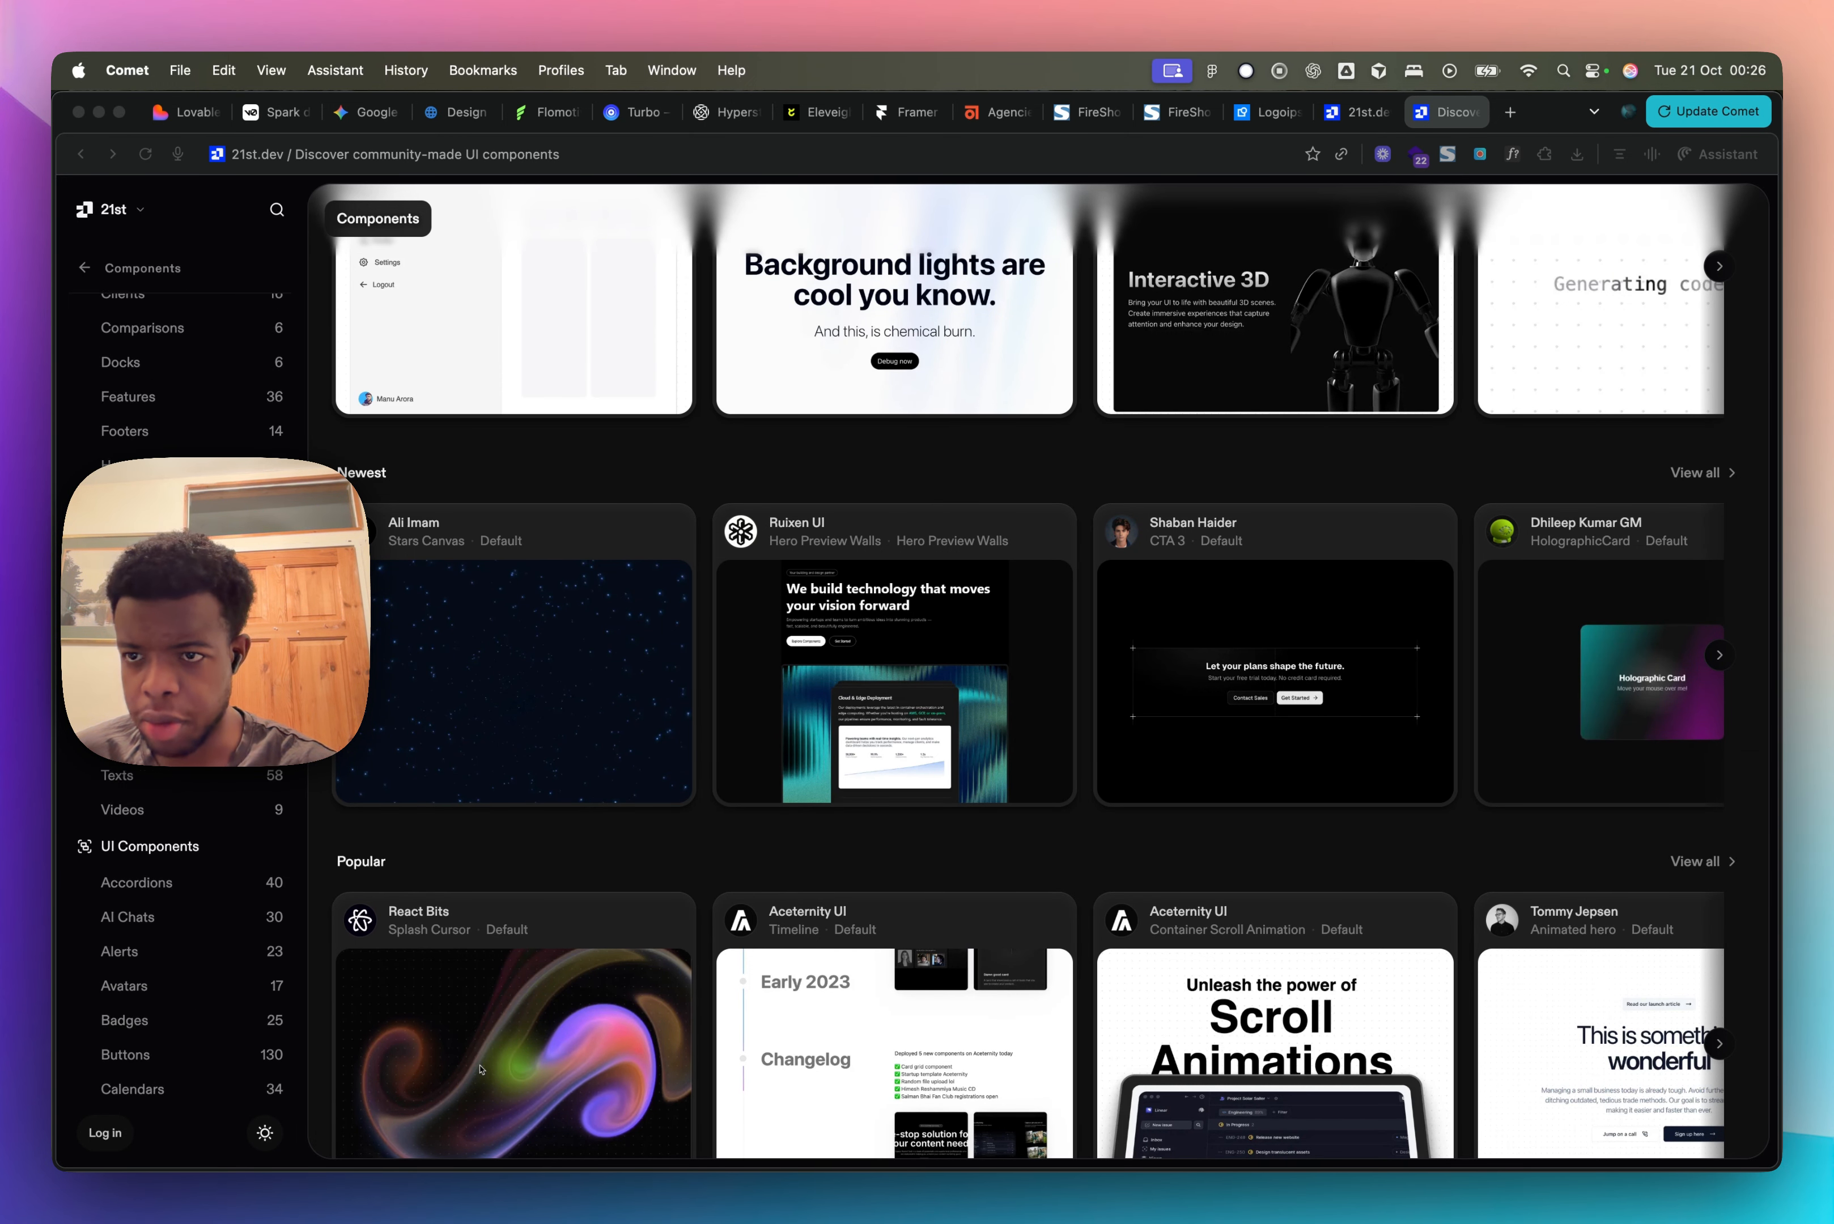
{"action": "scroll", "coordinate": [182, 710], "scroll_direction": "down", "scroll_amount": 10}
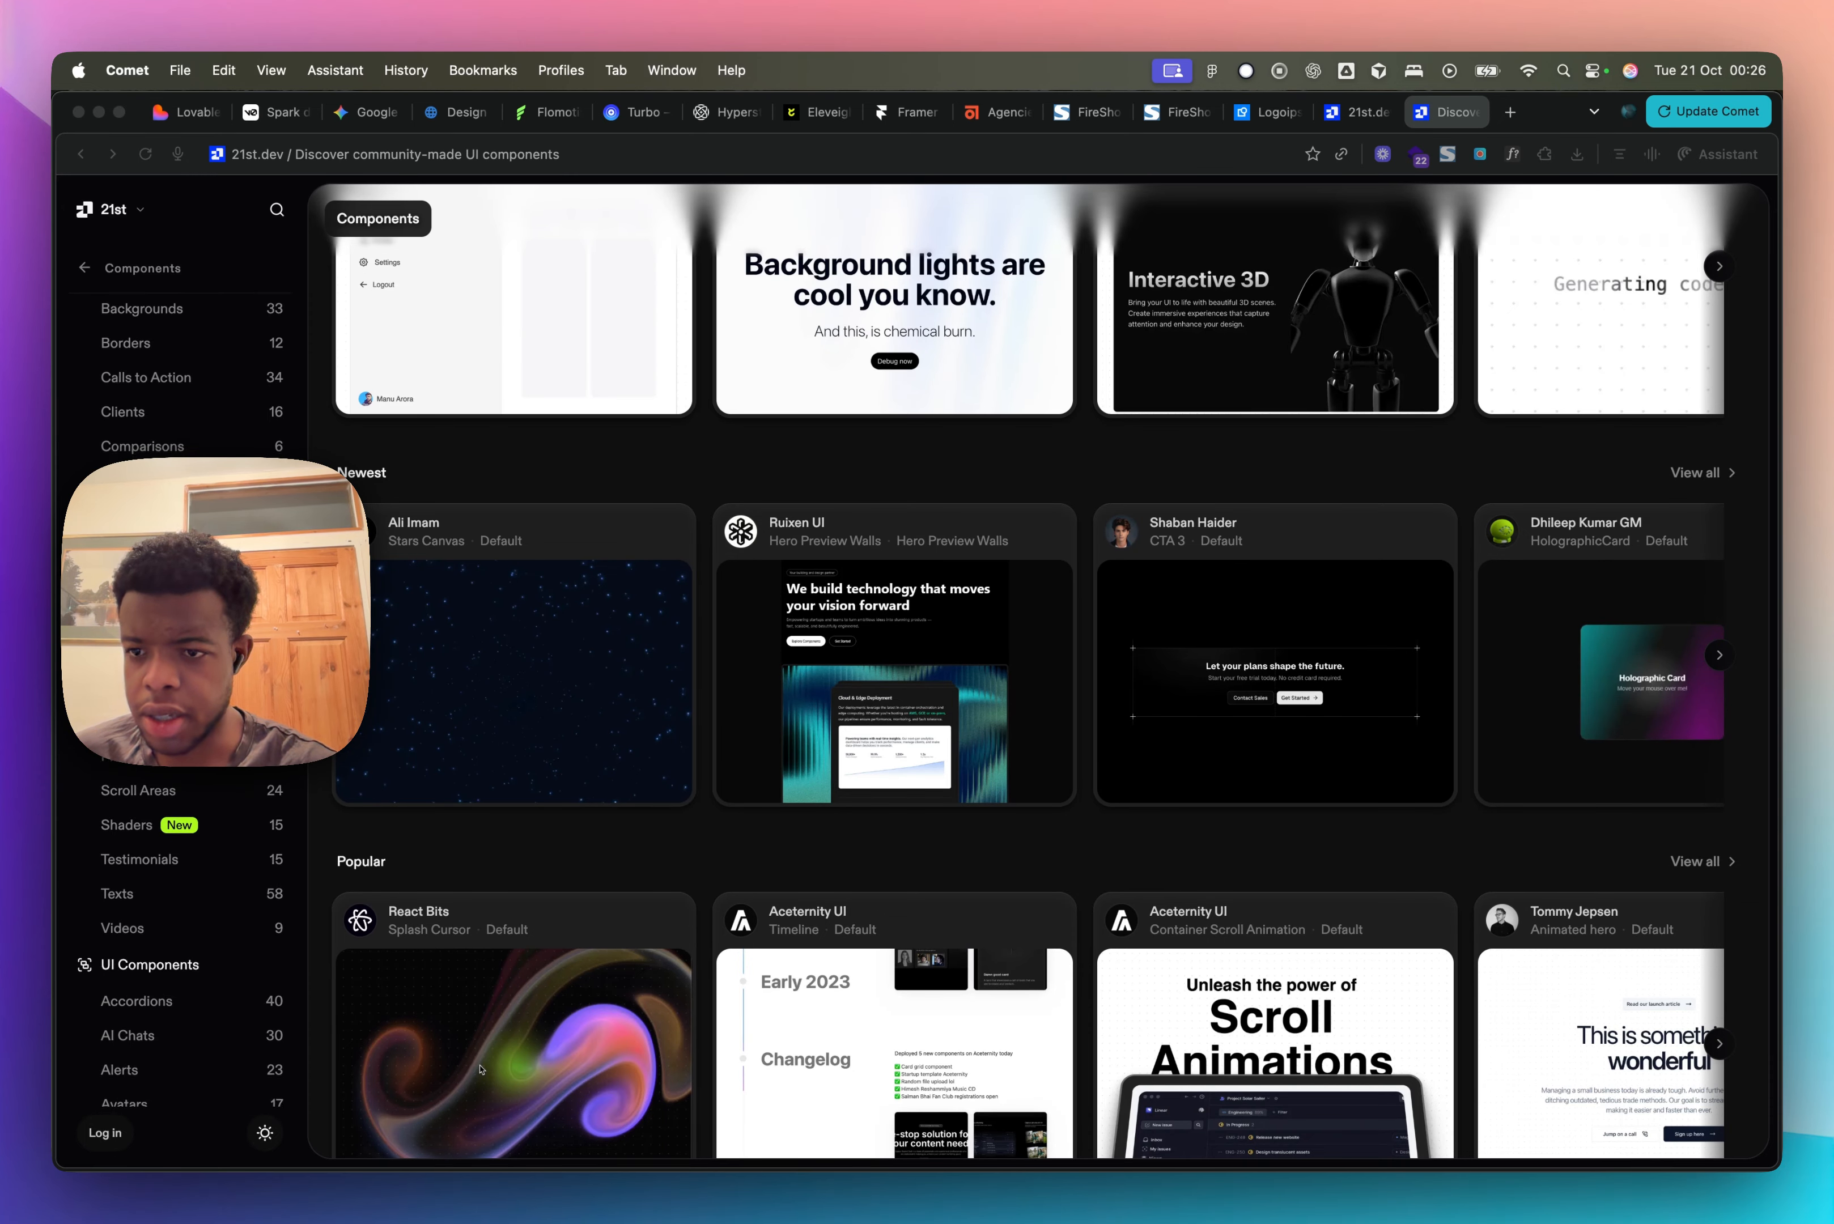
{"action": "scroll", "coordinate": [182, 710], "scroll_direction": "down", "scroll_amount": 4}
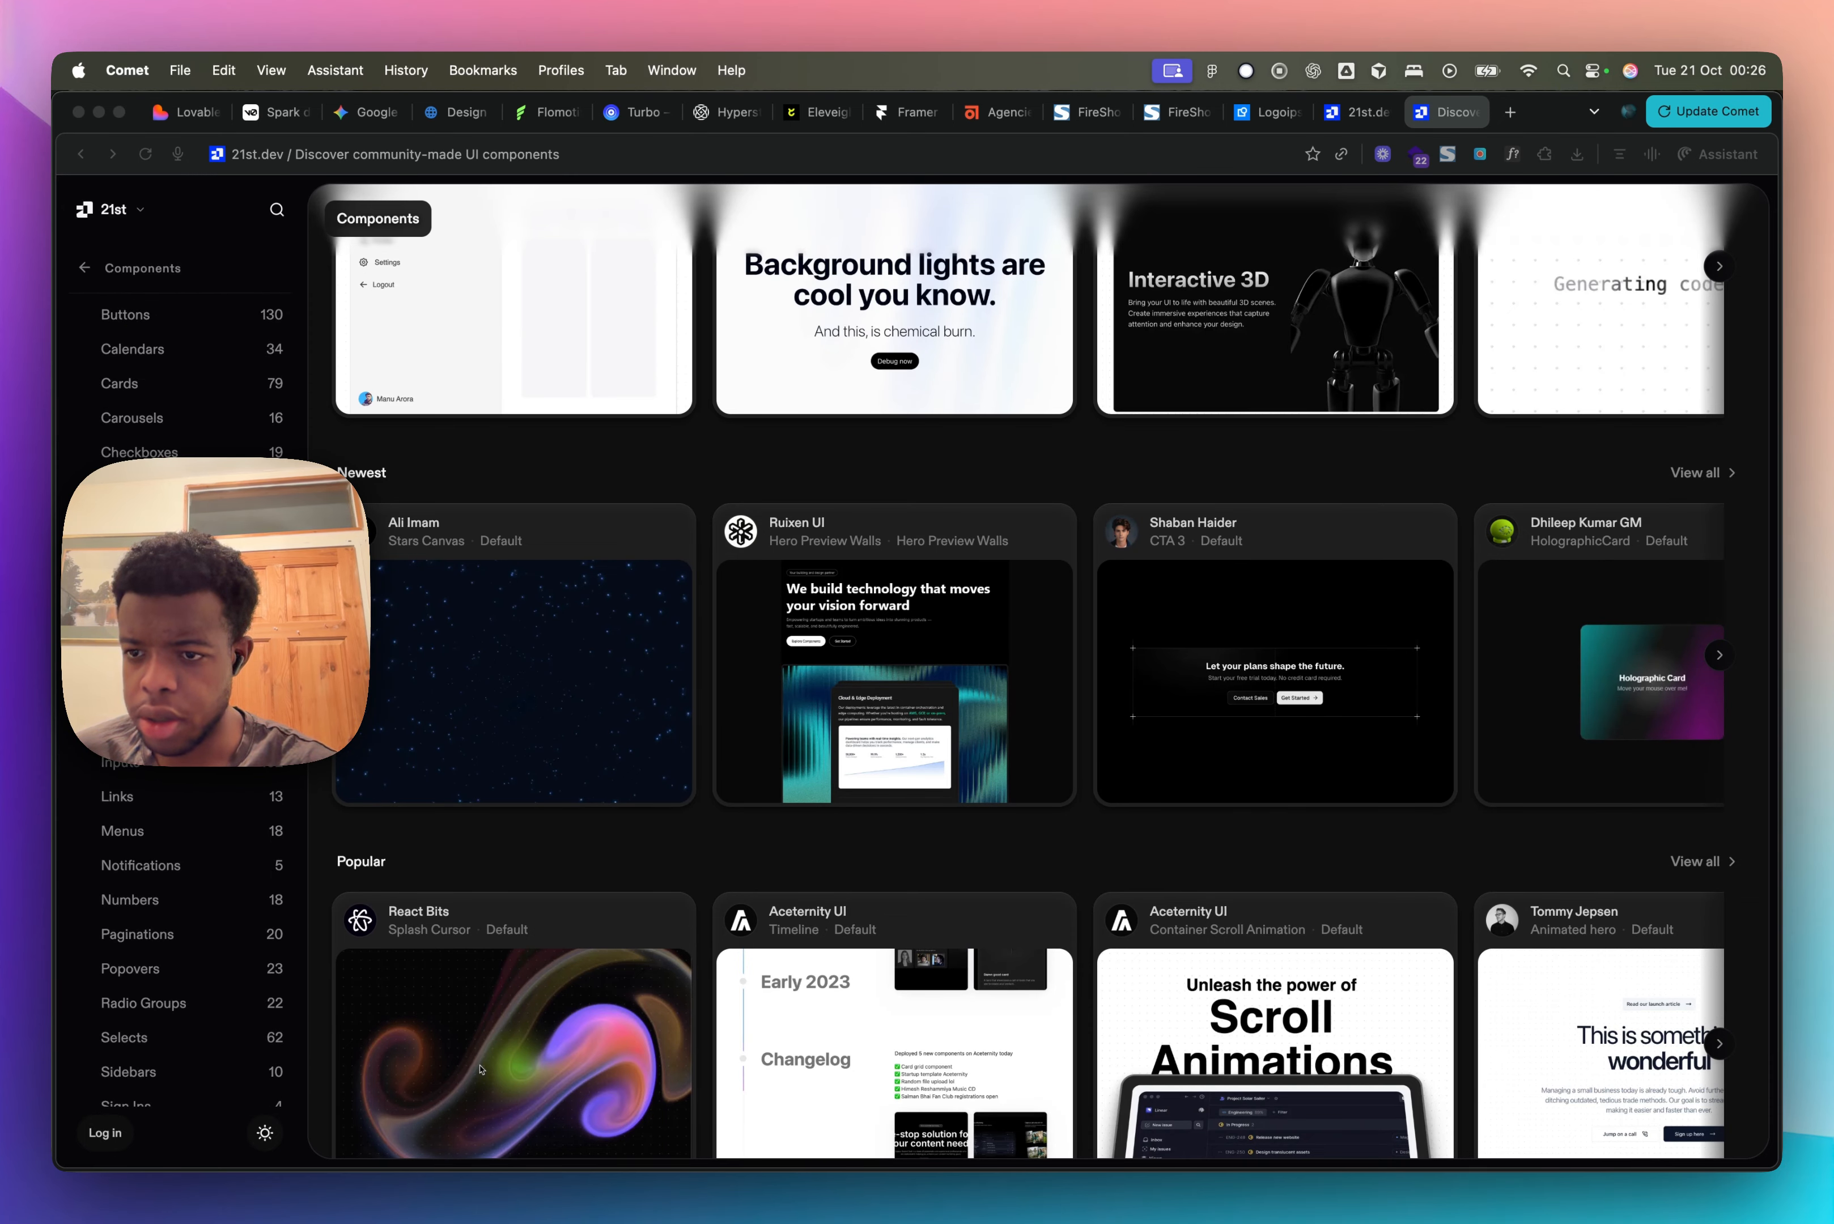
{"action": "scroll", "coordinate": [169, 570], "scroll_direction": "up", "scroll_amount": 4}
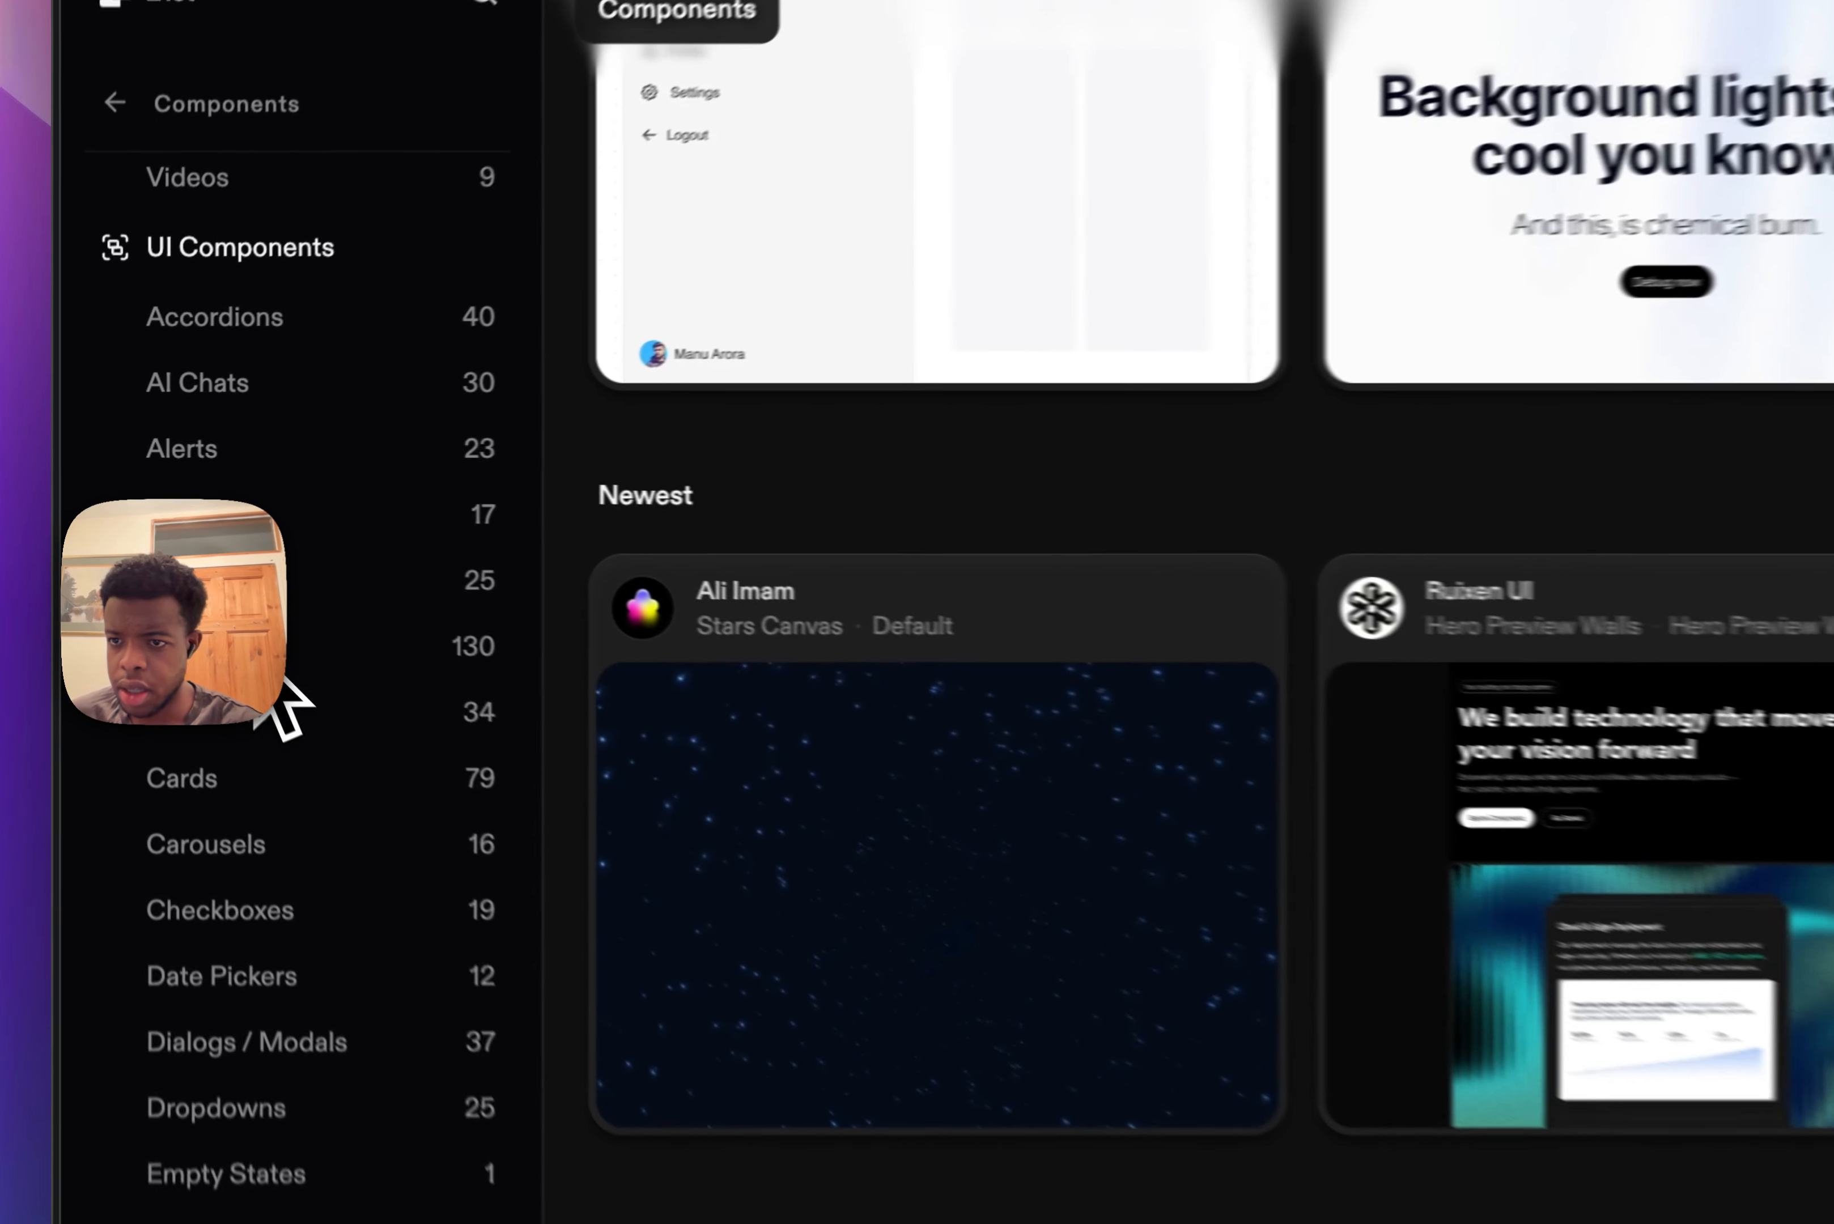
{"action": "left_click", "coordinate": [394, 667]}
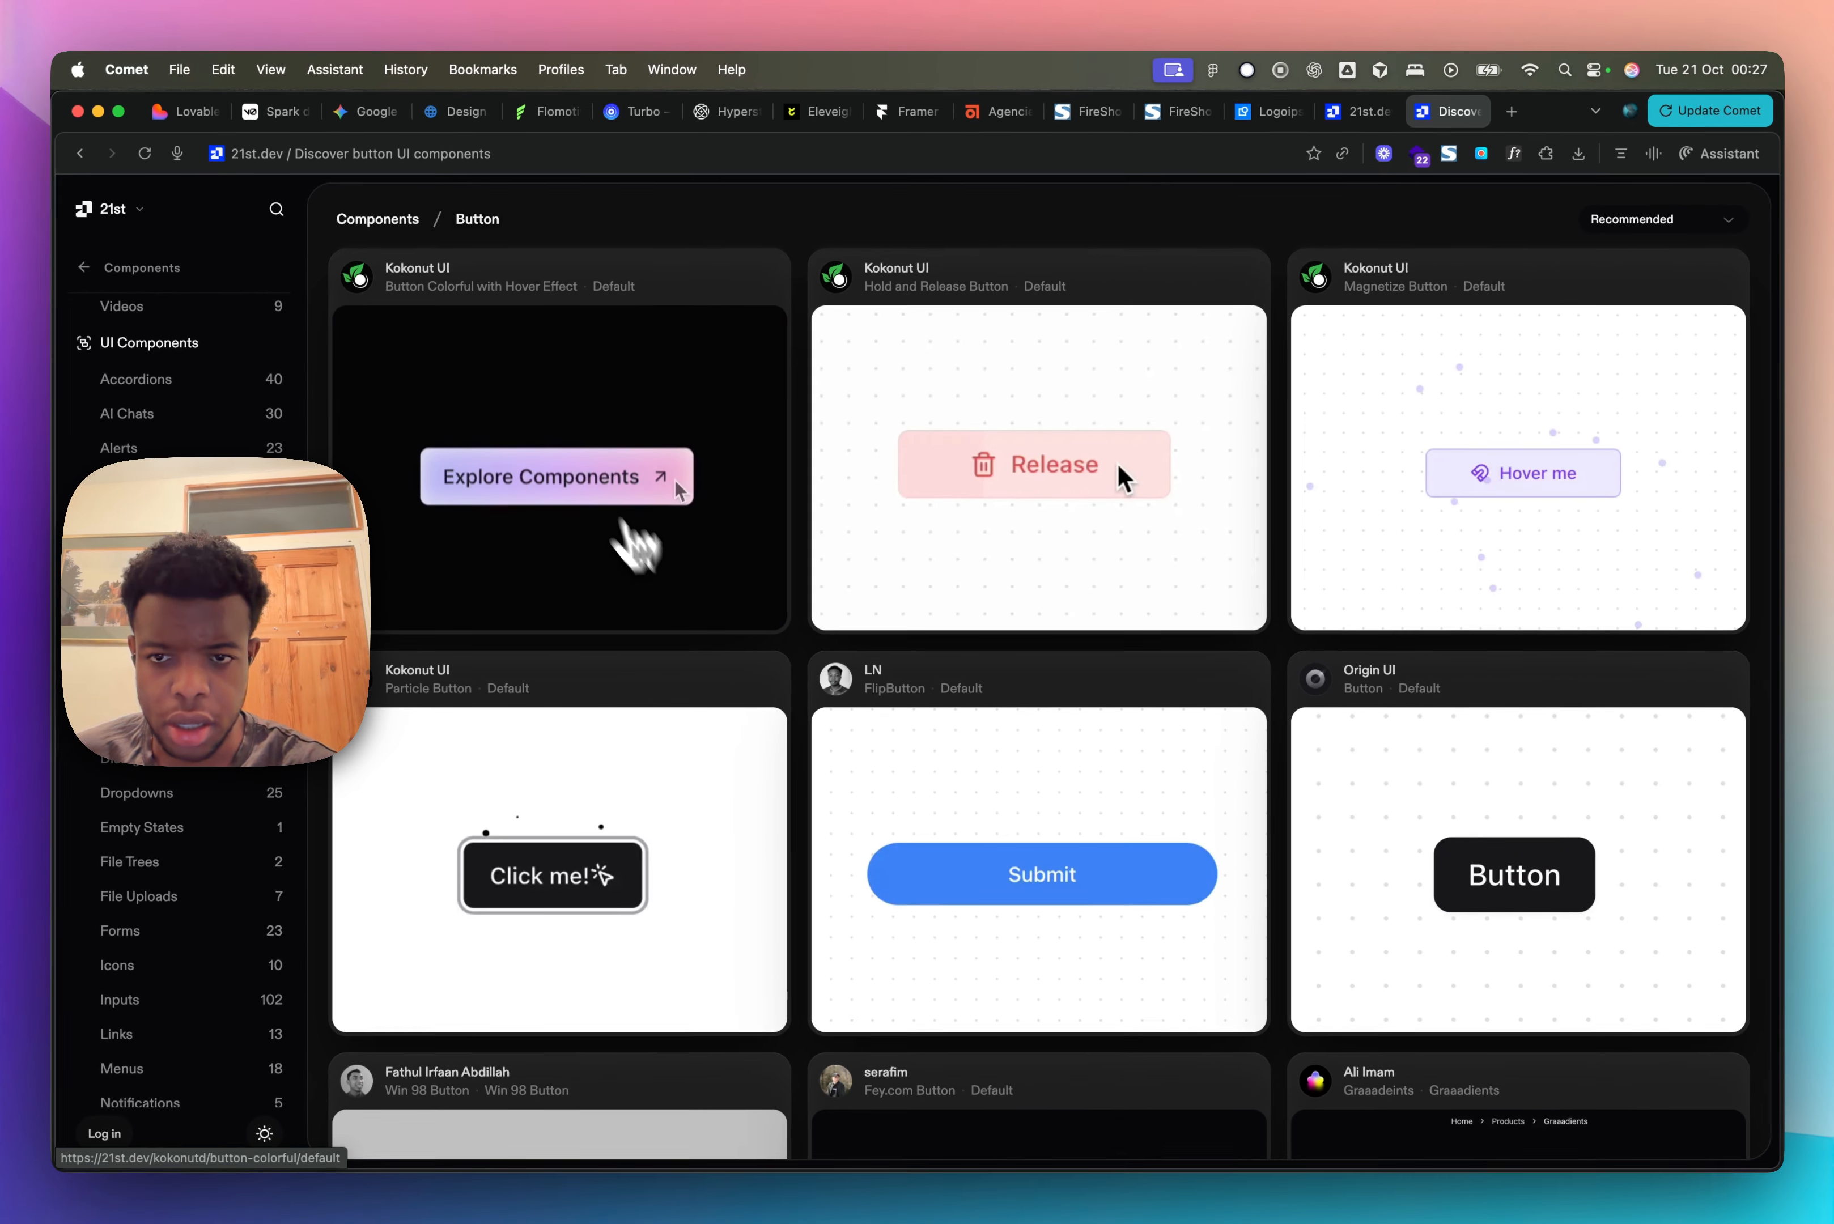
Step: Look through the button components for a 3D button and open its detail page with the installation code
{"action": "scroll", "coordinate": [896, 662], "scroll_direction": "down", "scroll_amount": 15}
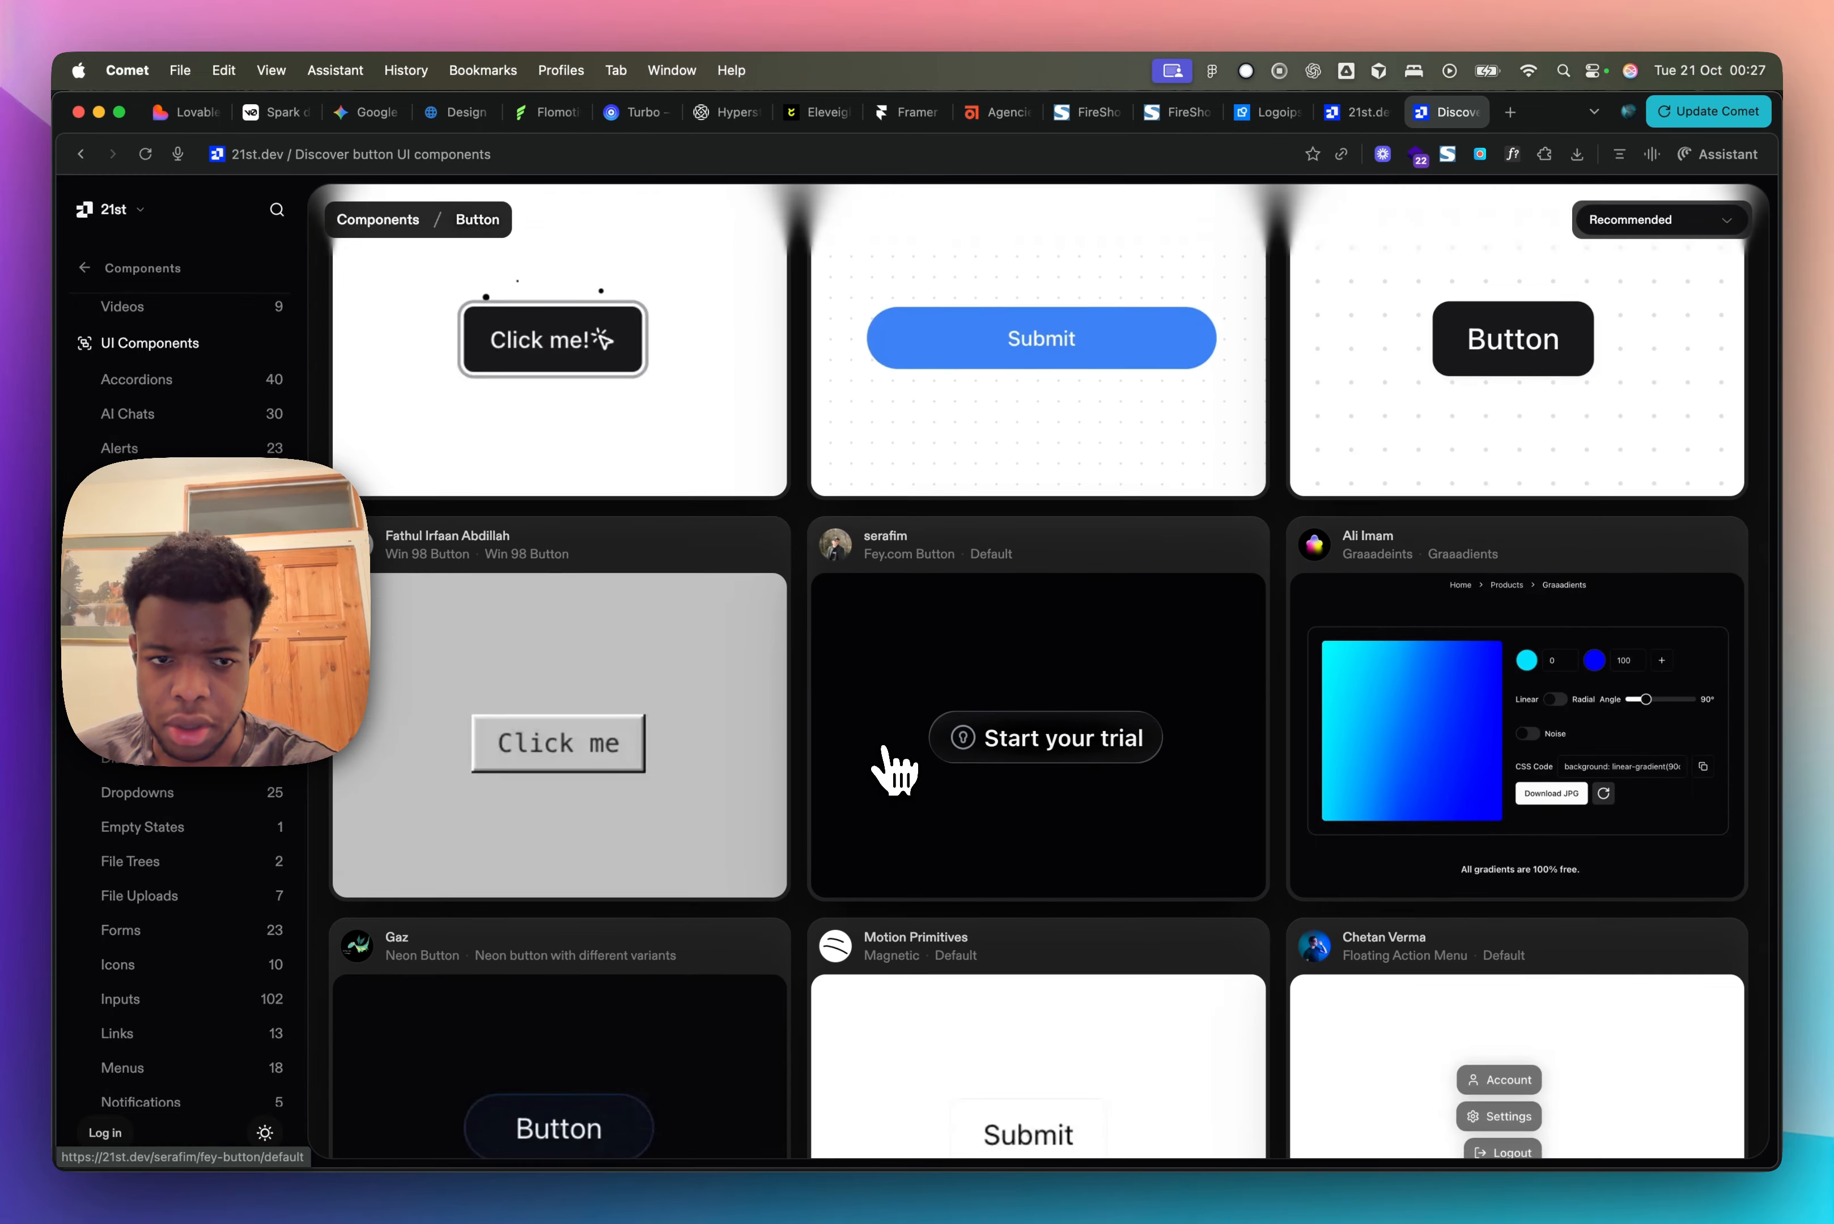
{"action": "scroll", "coordinate": [895, 769], "scroll_direction": "down", "scroll_amount": 10}
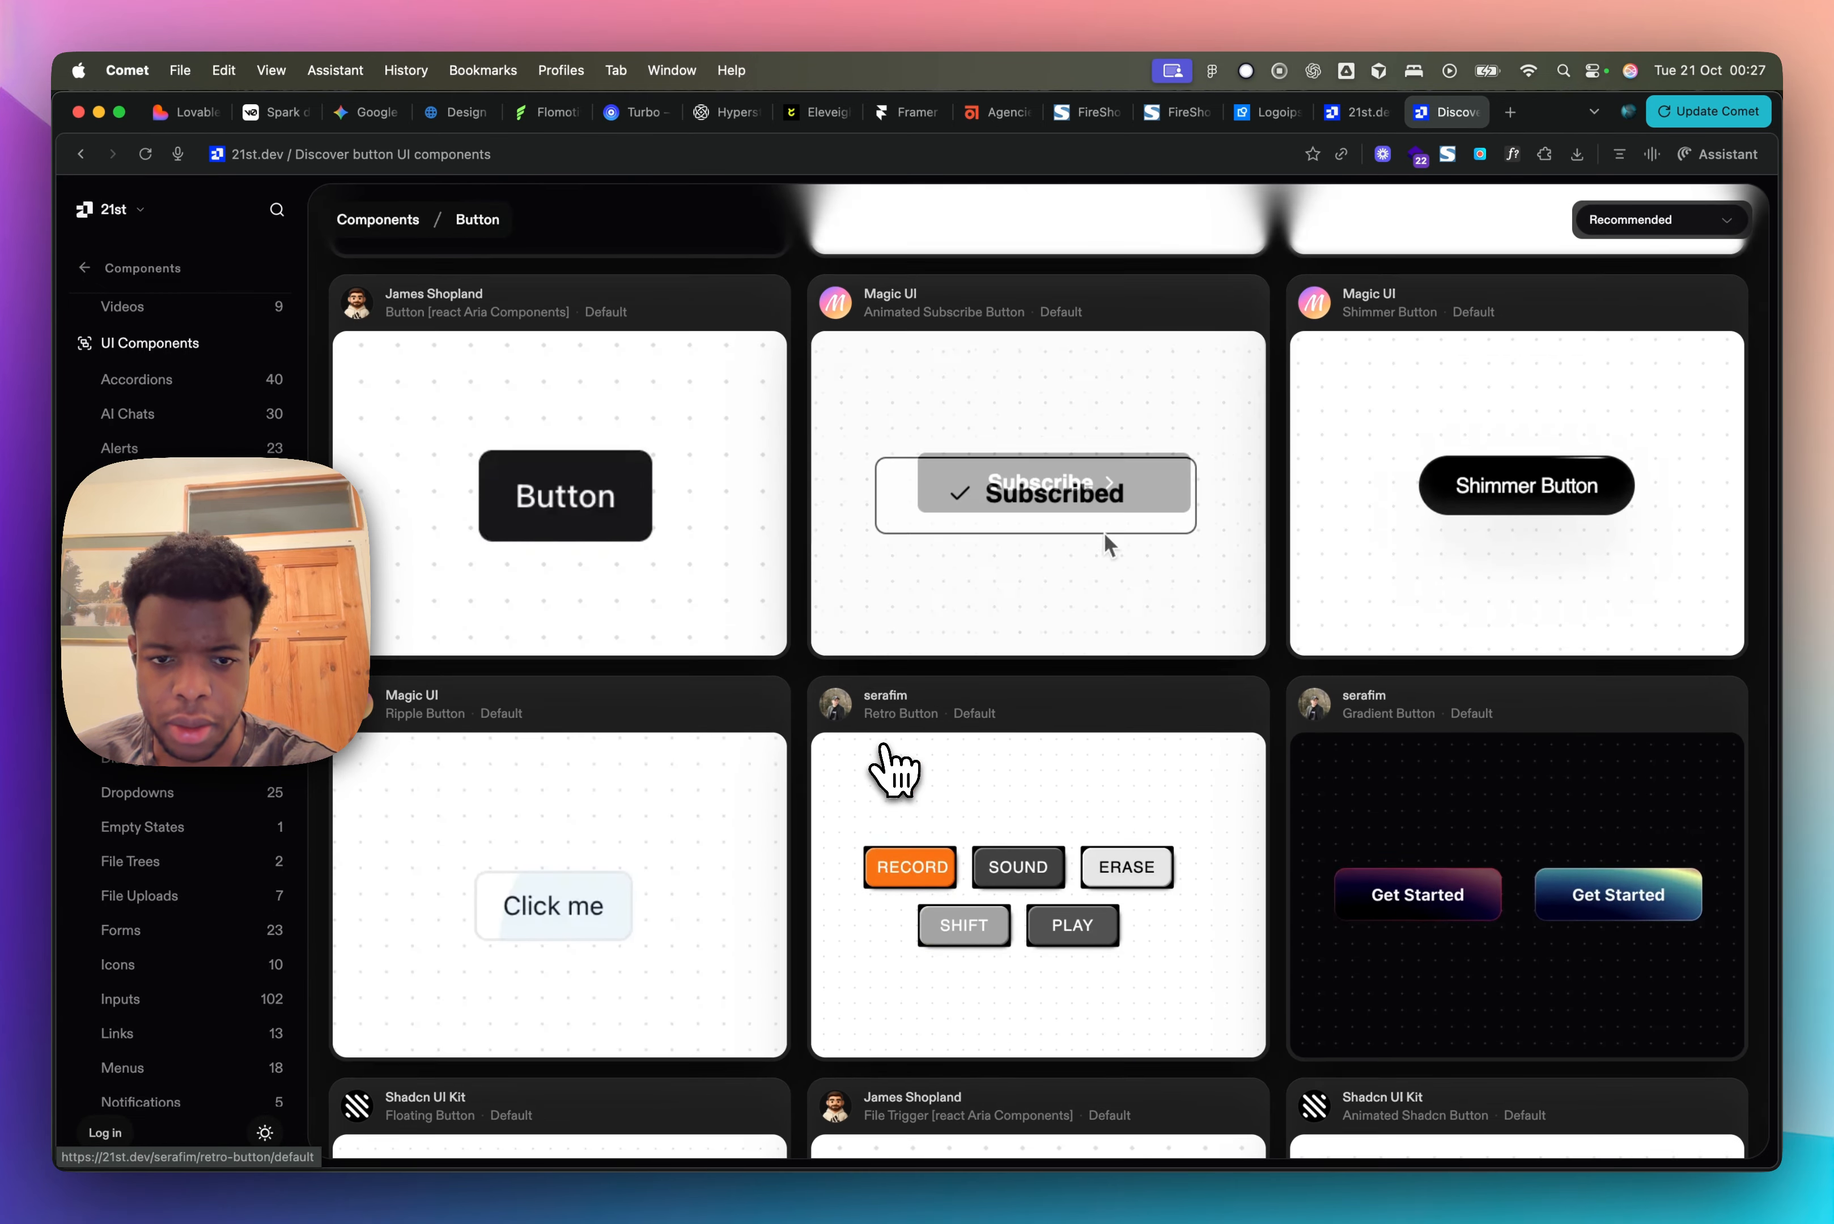
{"action": "scroll", "coordinate": [895, 769], "scroll_direction": "down", "scroll_amount": 10}
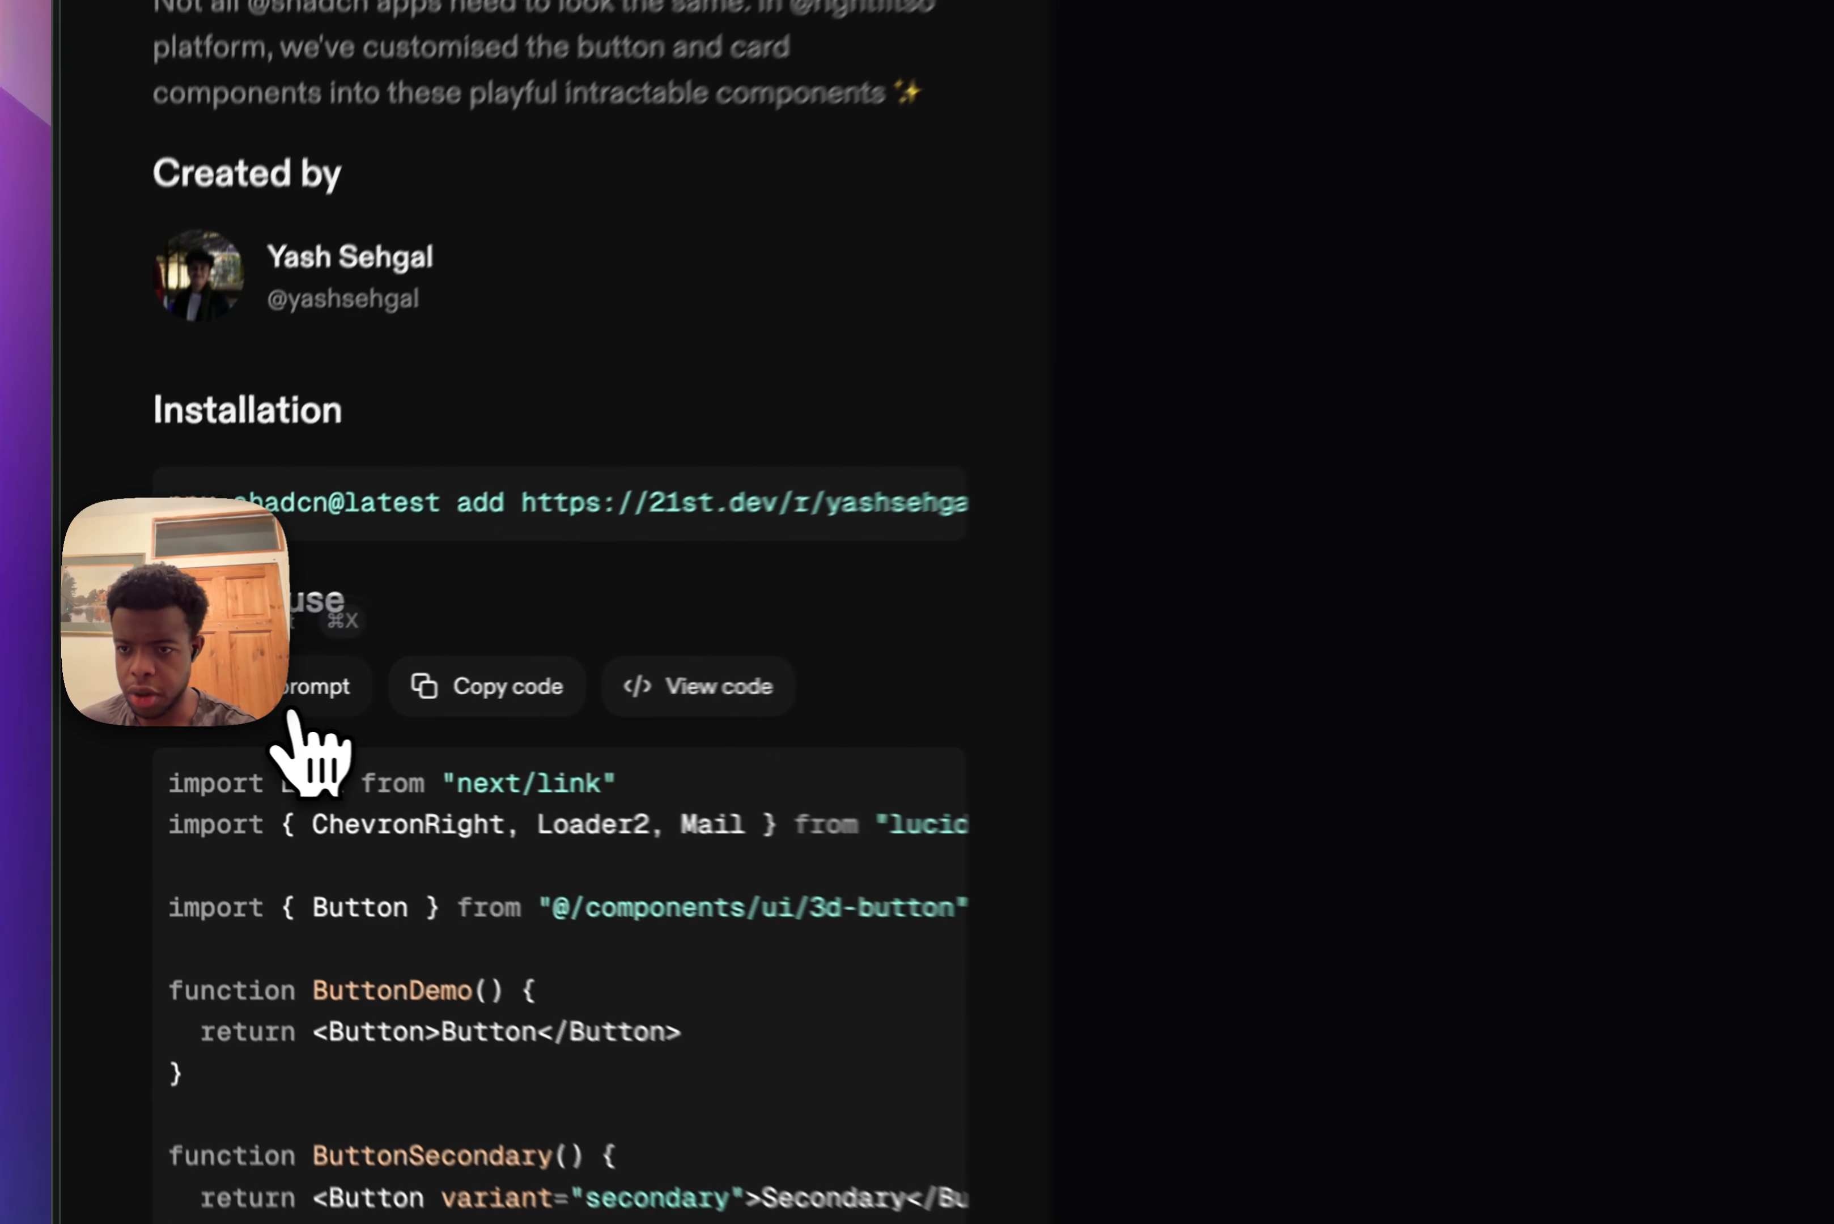
Step: Copy the 3D button's prompt in the Lovable format with the additional context "use our existing primary colour"
{"action": "left_click", "coordinate": [150, 710]}
{"action": "left_click", "coordinate": [1030, 644]}
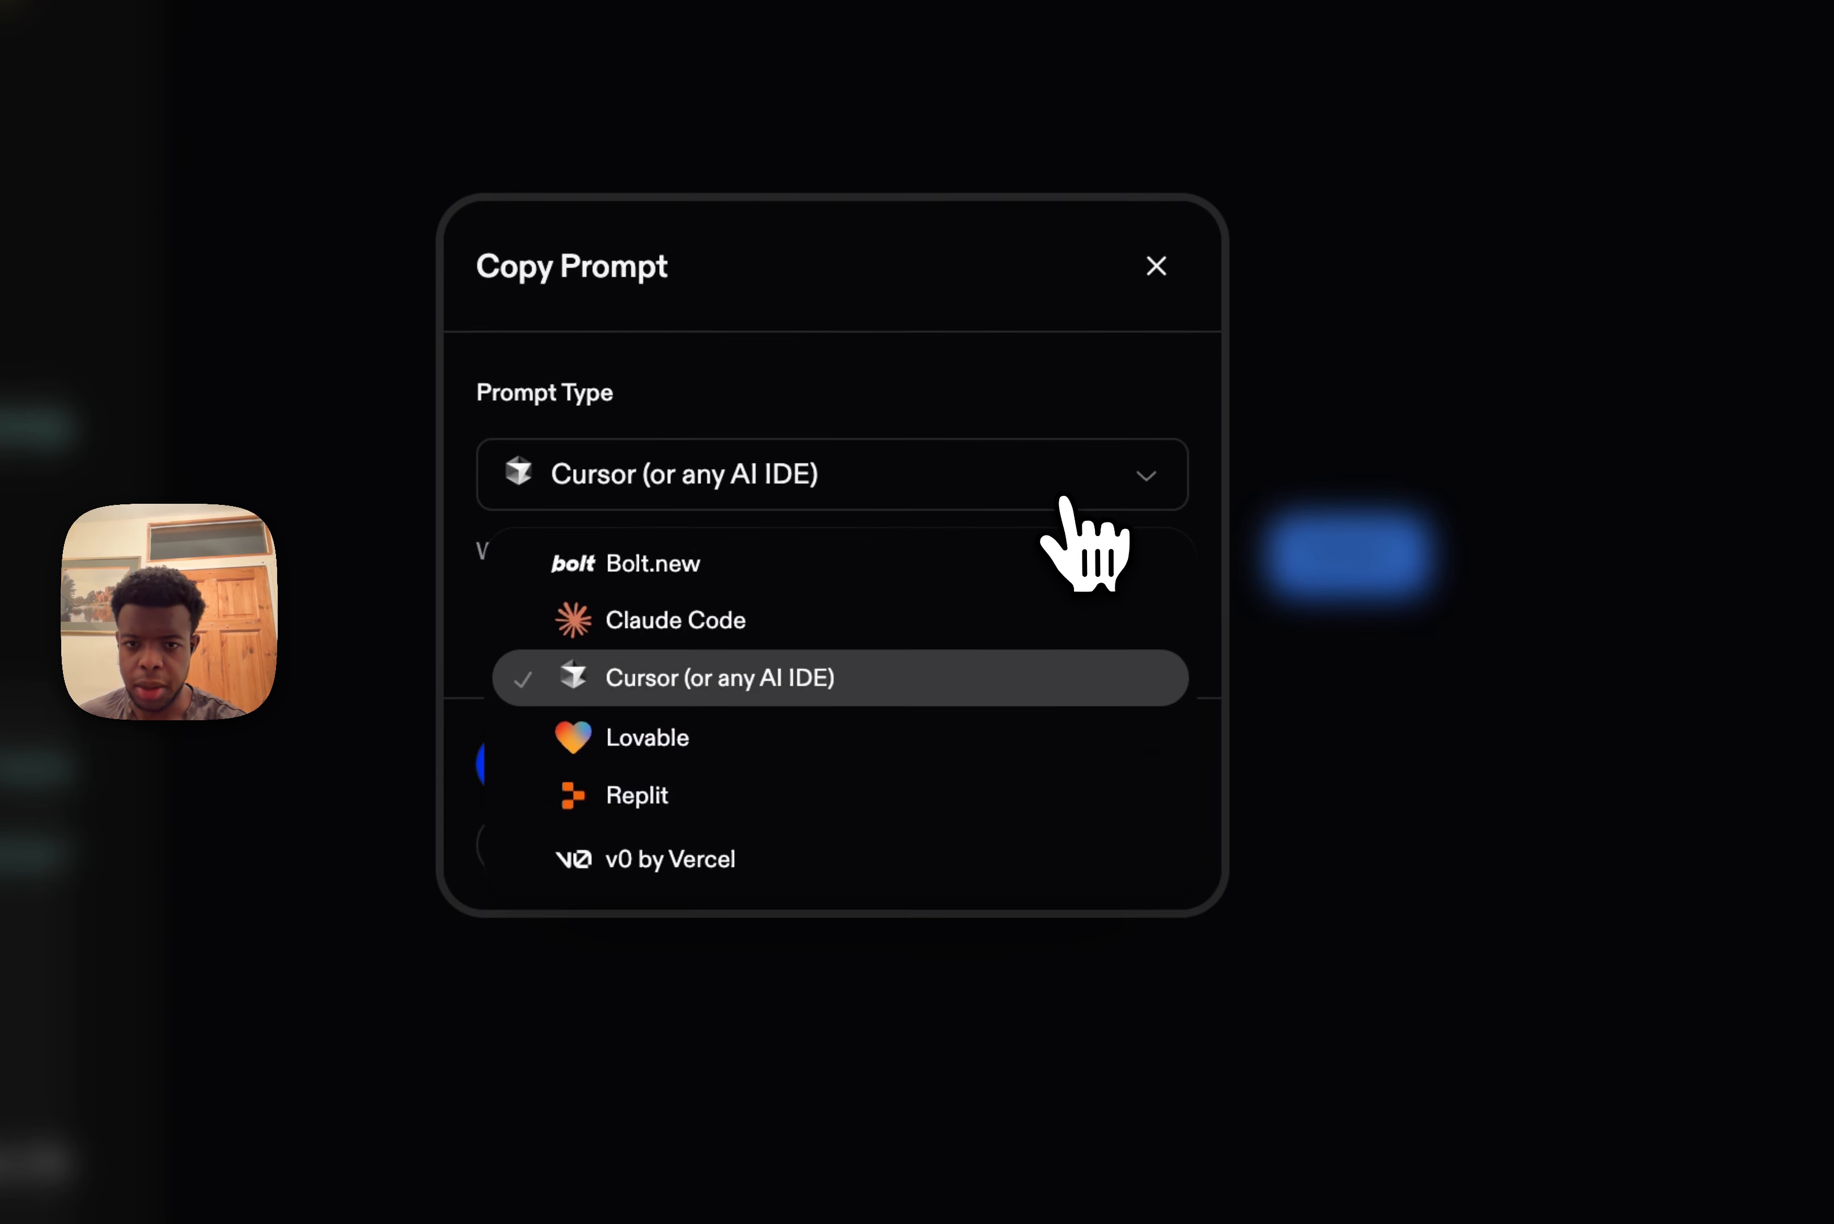
{"action": "left_click", "coordinate": [702, 737]}
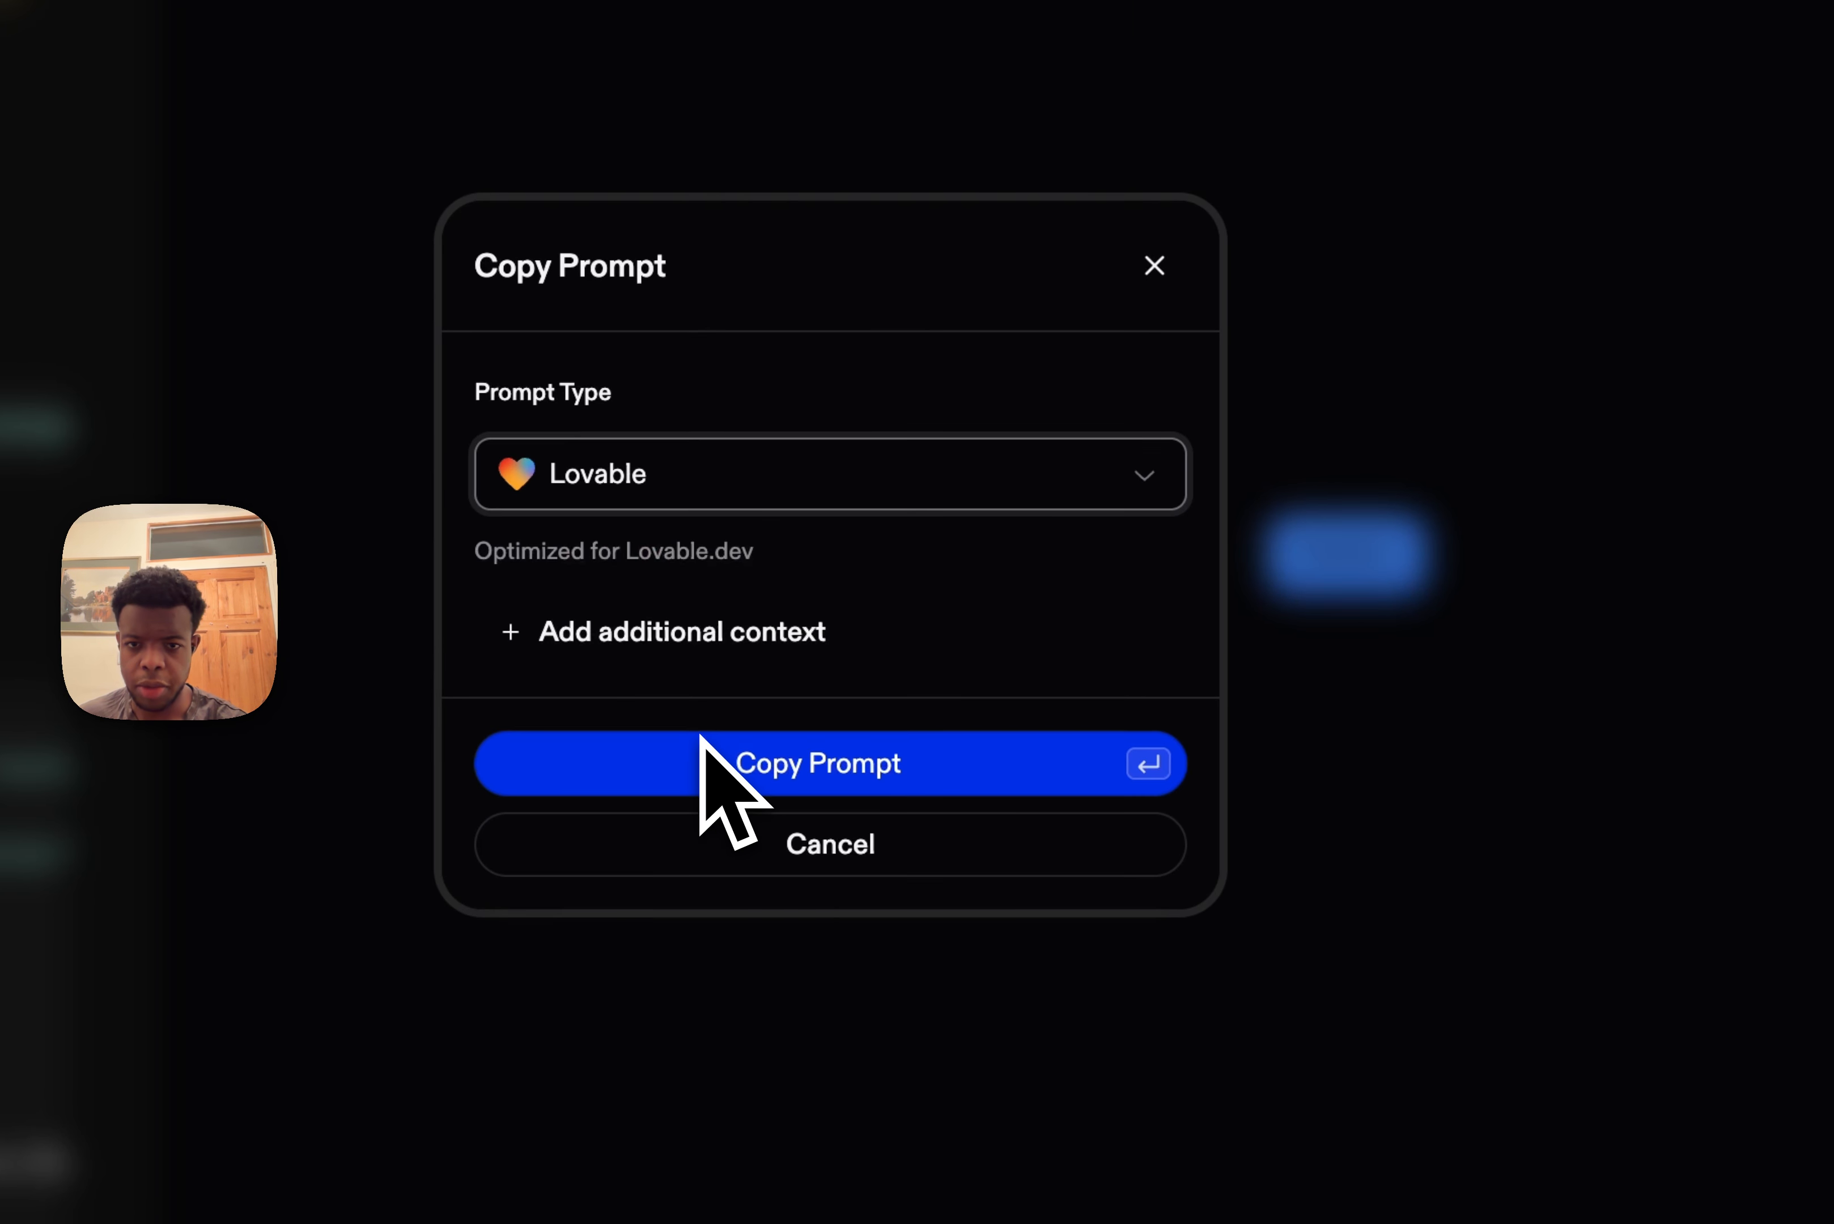
{"action": "left_click", "coordinate": [636, 648]}
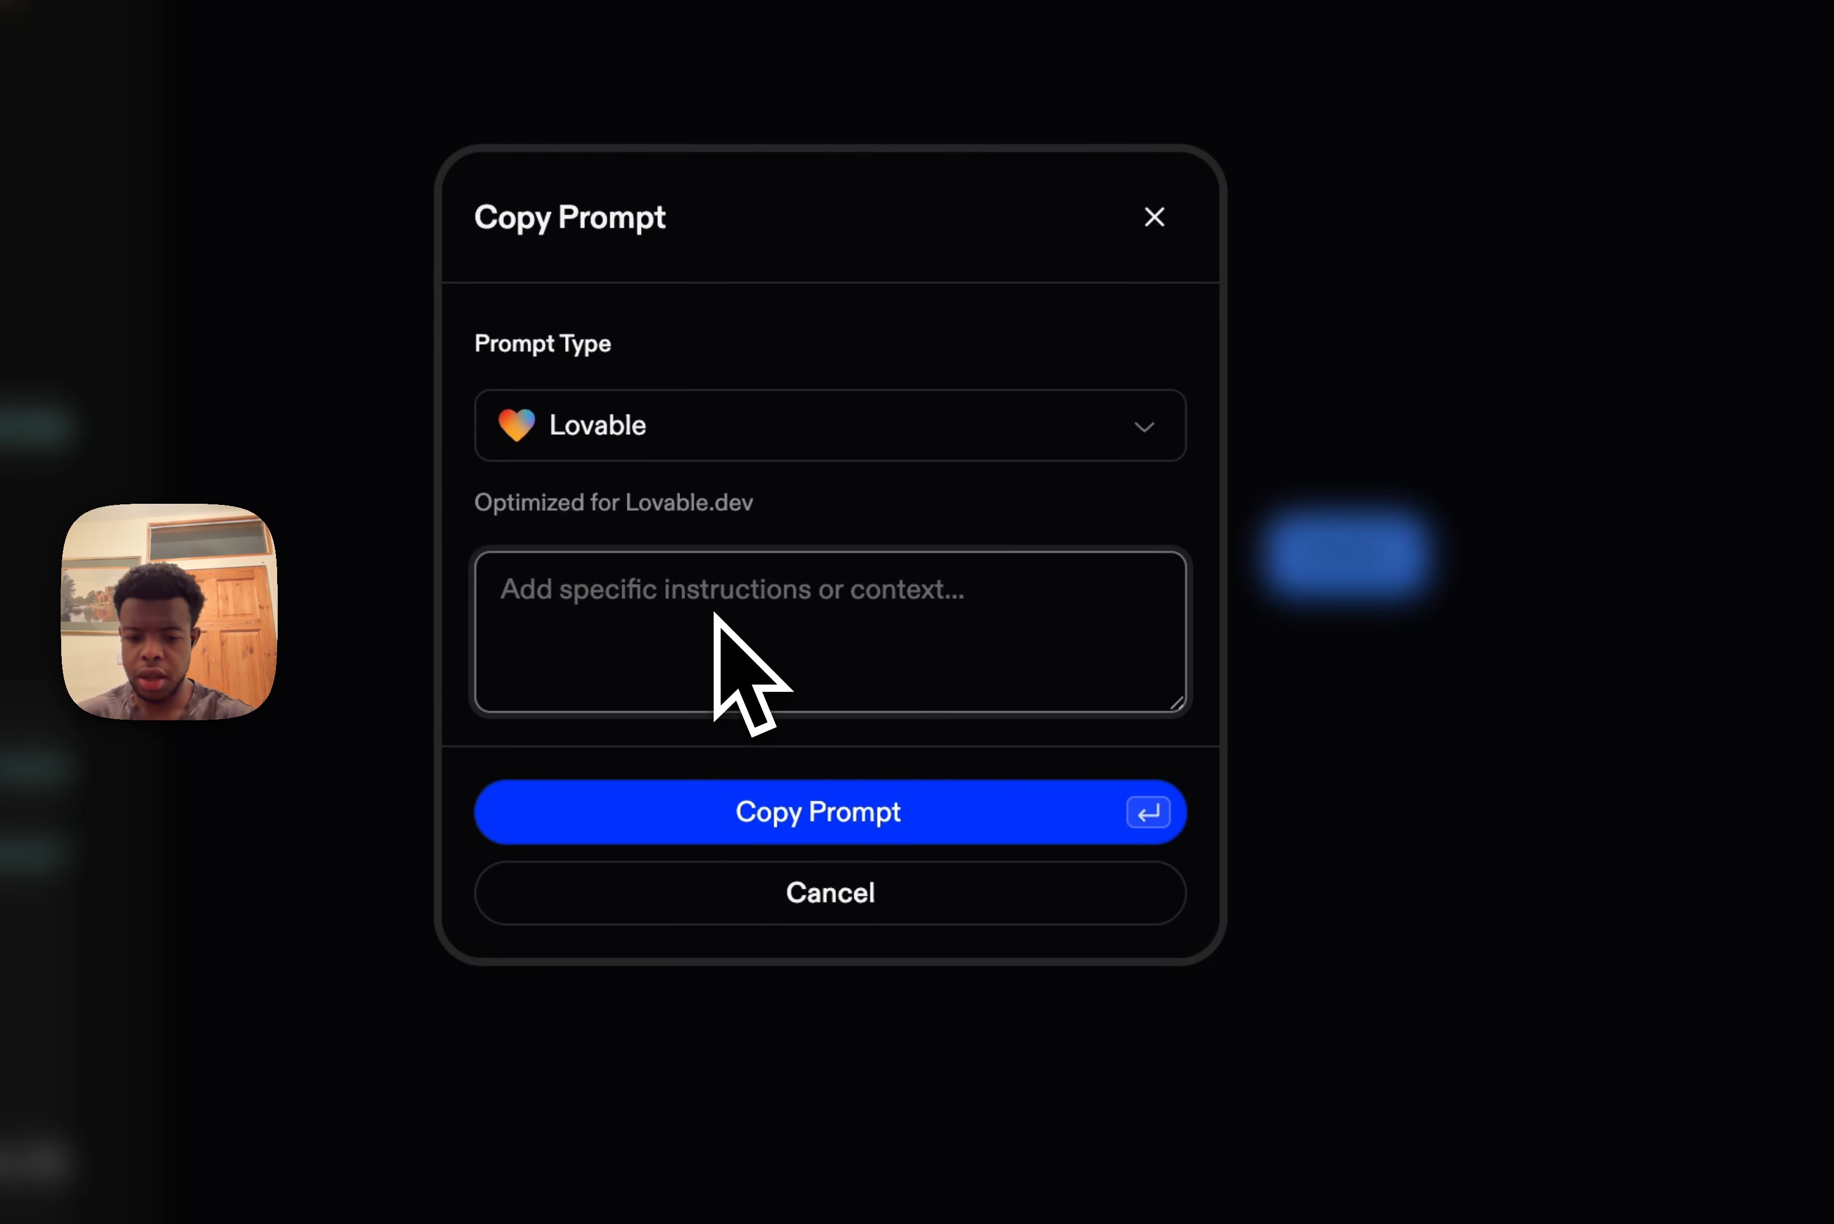
{"action": "type", "text": "use our"}
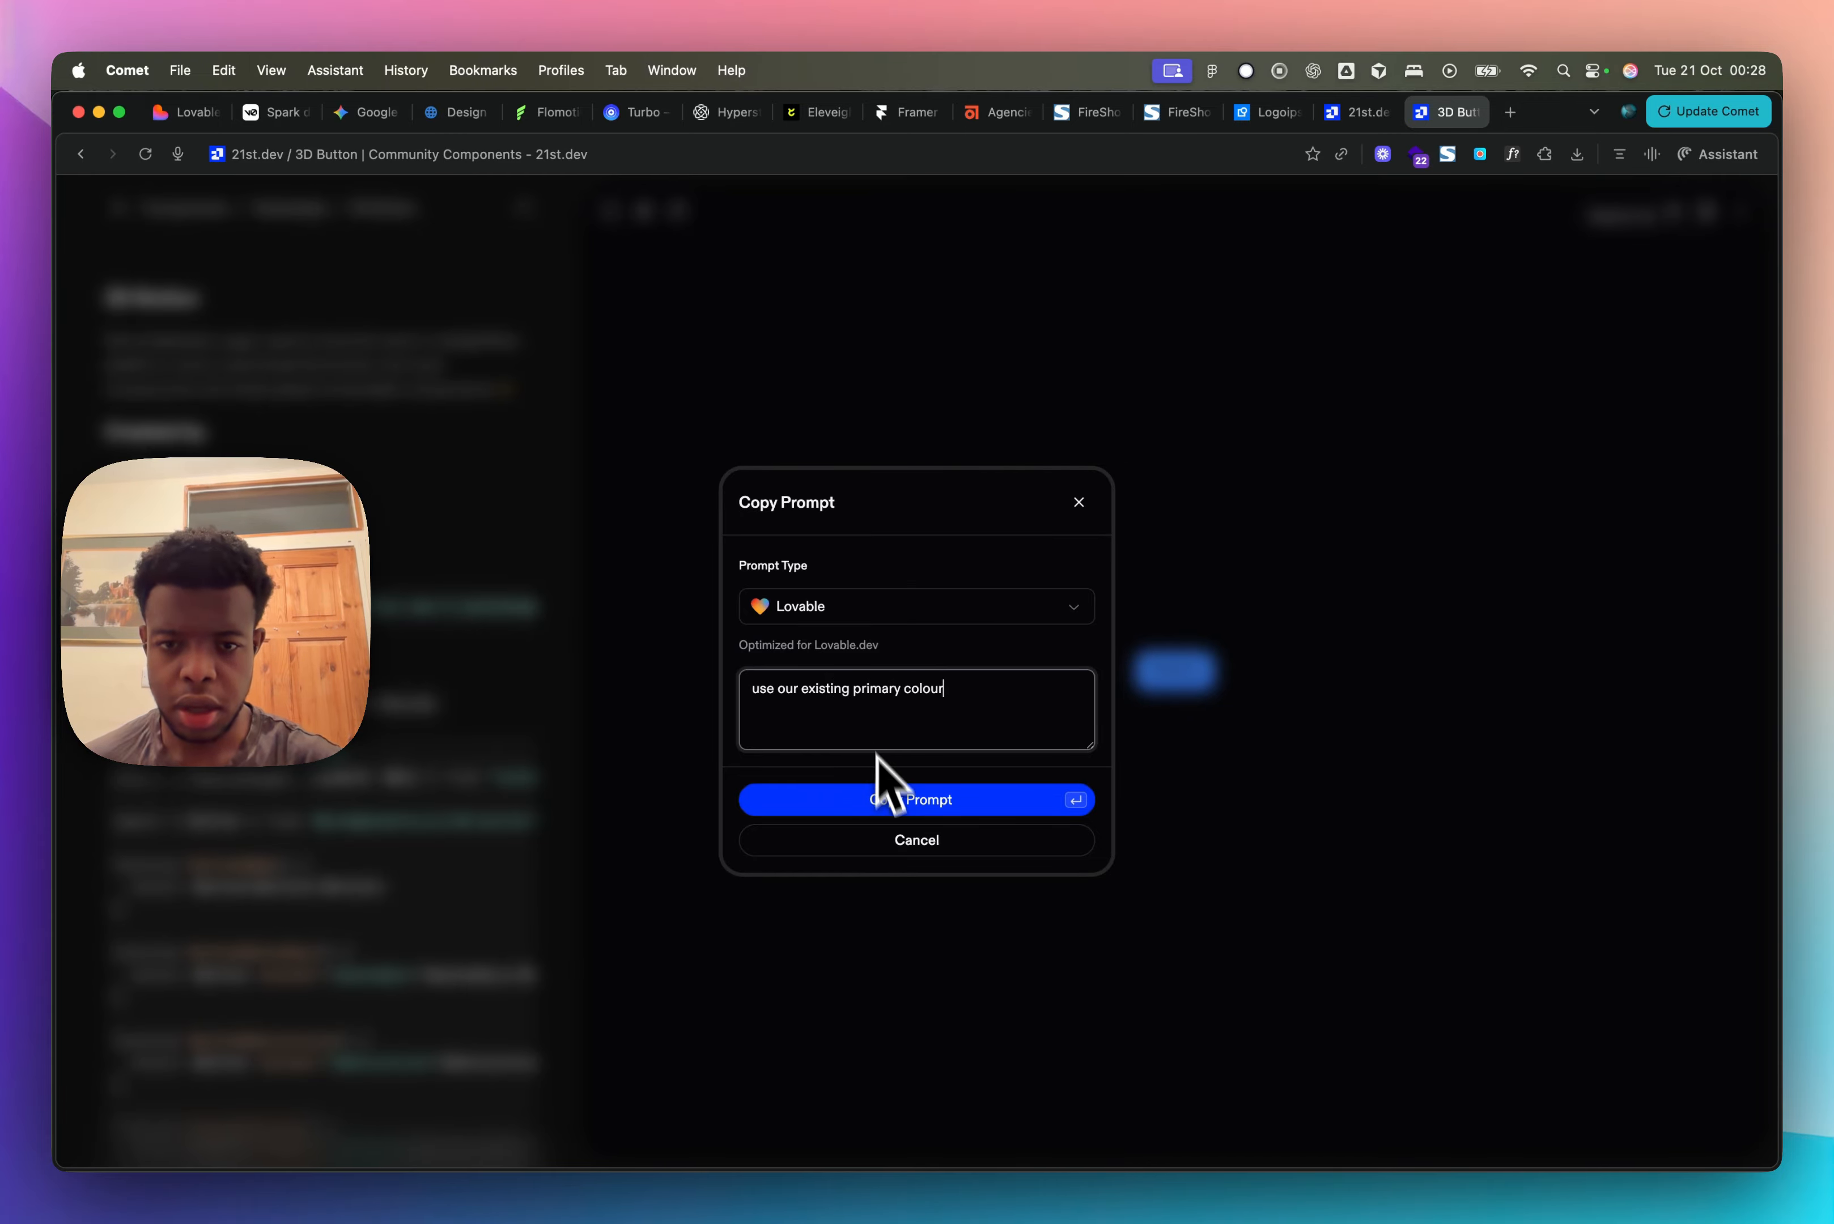
{"action": "type", "text": "existing primary colour"}
{"action": "left_click", "coordinate": [896, 801]}
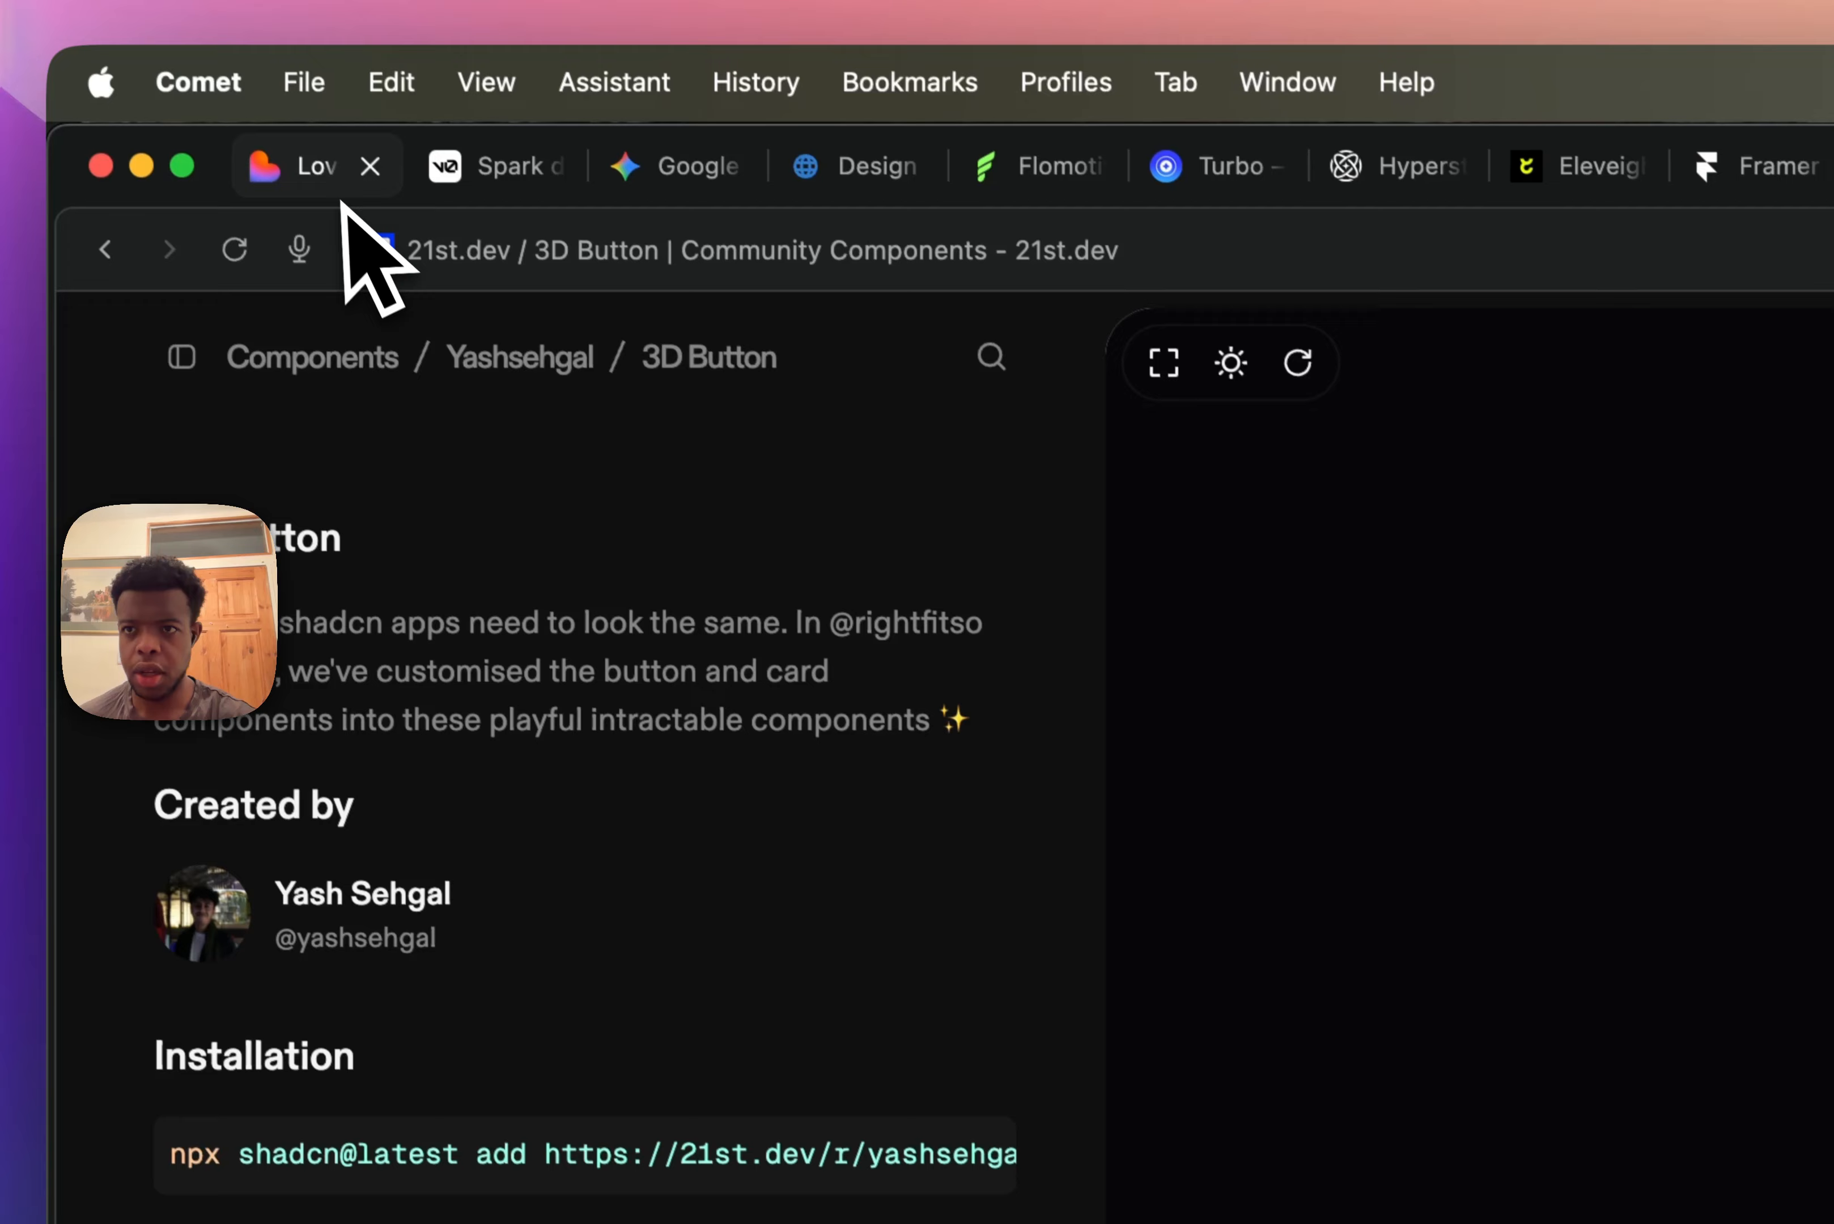
Step: Switch to Lovable and send "change all buttons to this custo button, use the orange colour for this new button:" followed by the copied component prompt
{"action": "left_click", "coordinate": [348, 217]}
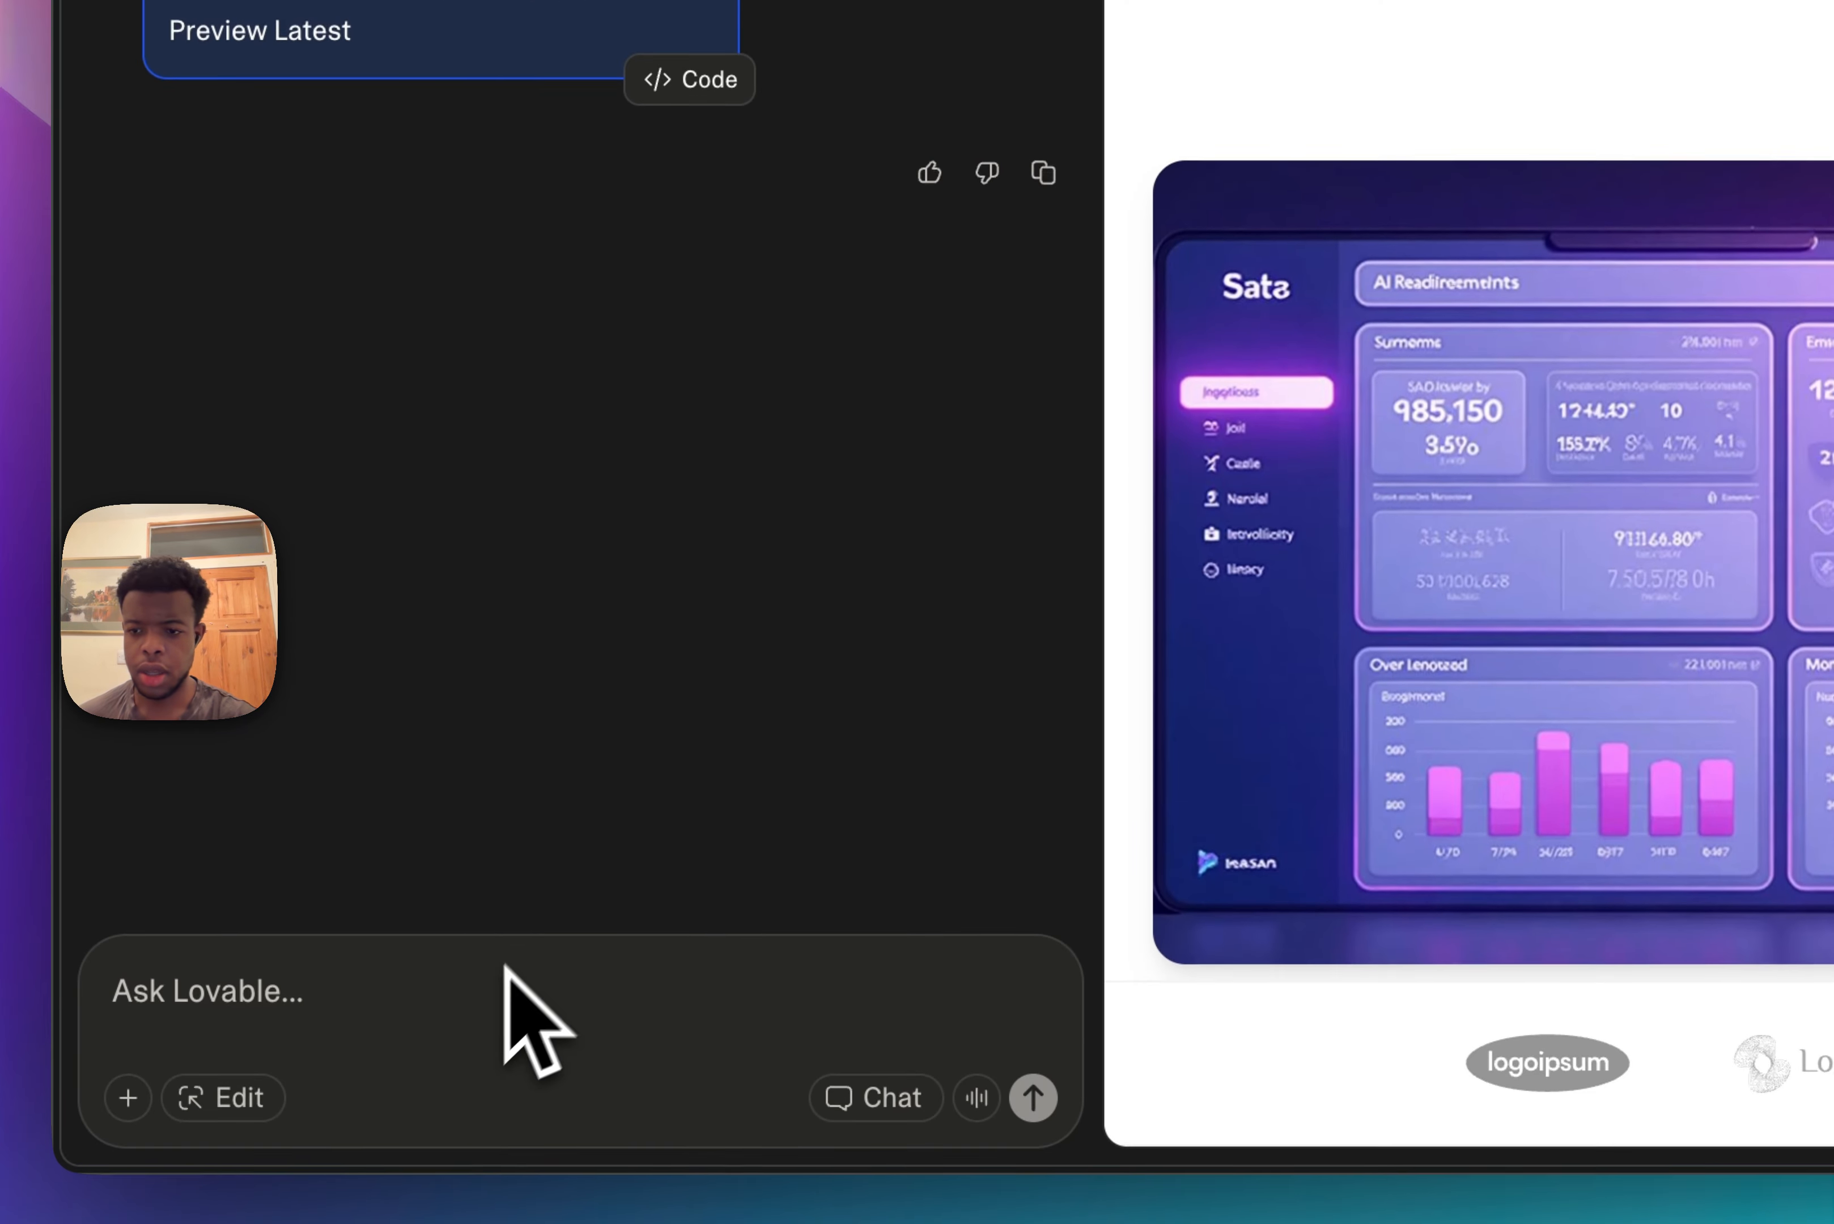
{"action": "left_click", "coordinate": [479, 998]}
{"action": "type", "text": "change a"}
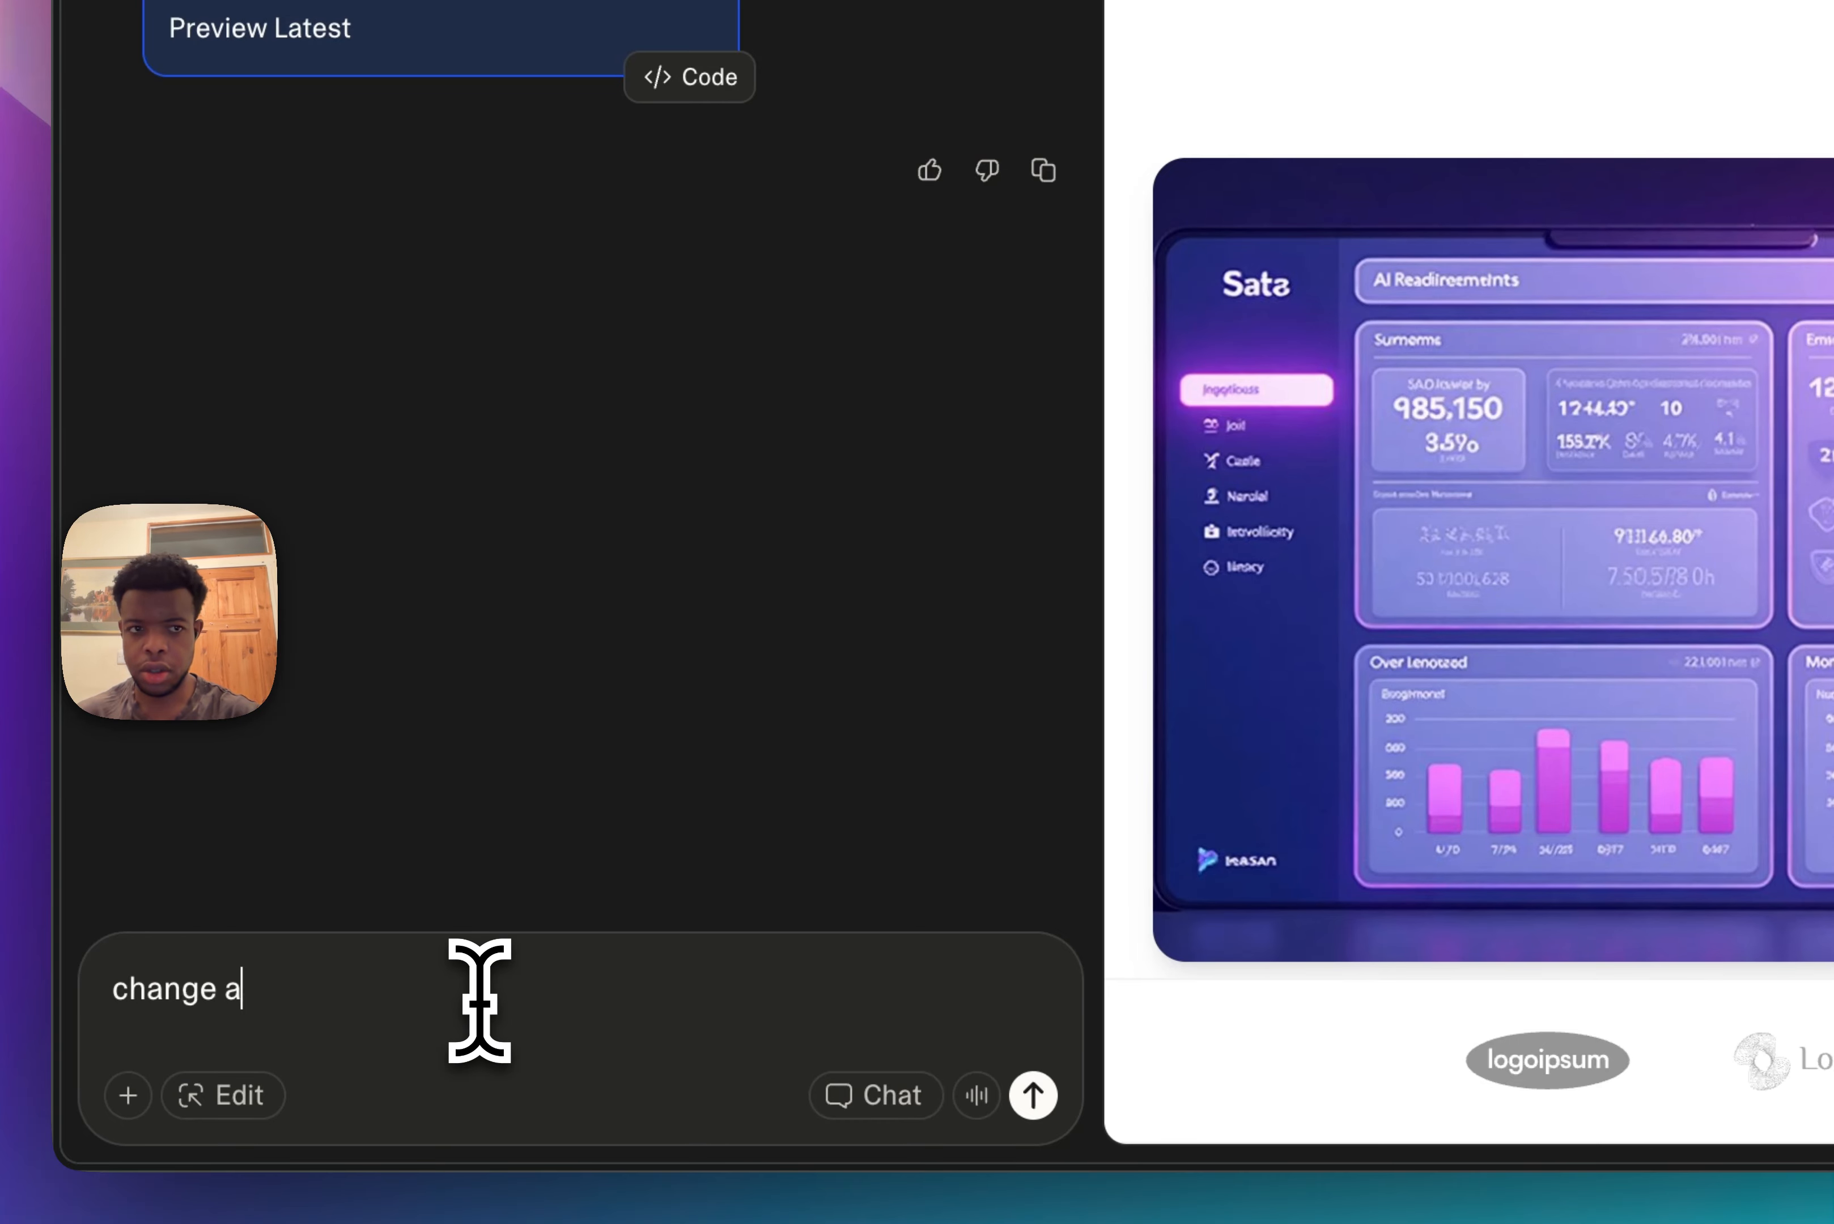
{"action": "type", "text": "ll buttons to this custo button, use the orange colo"}
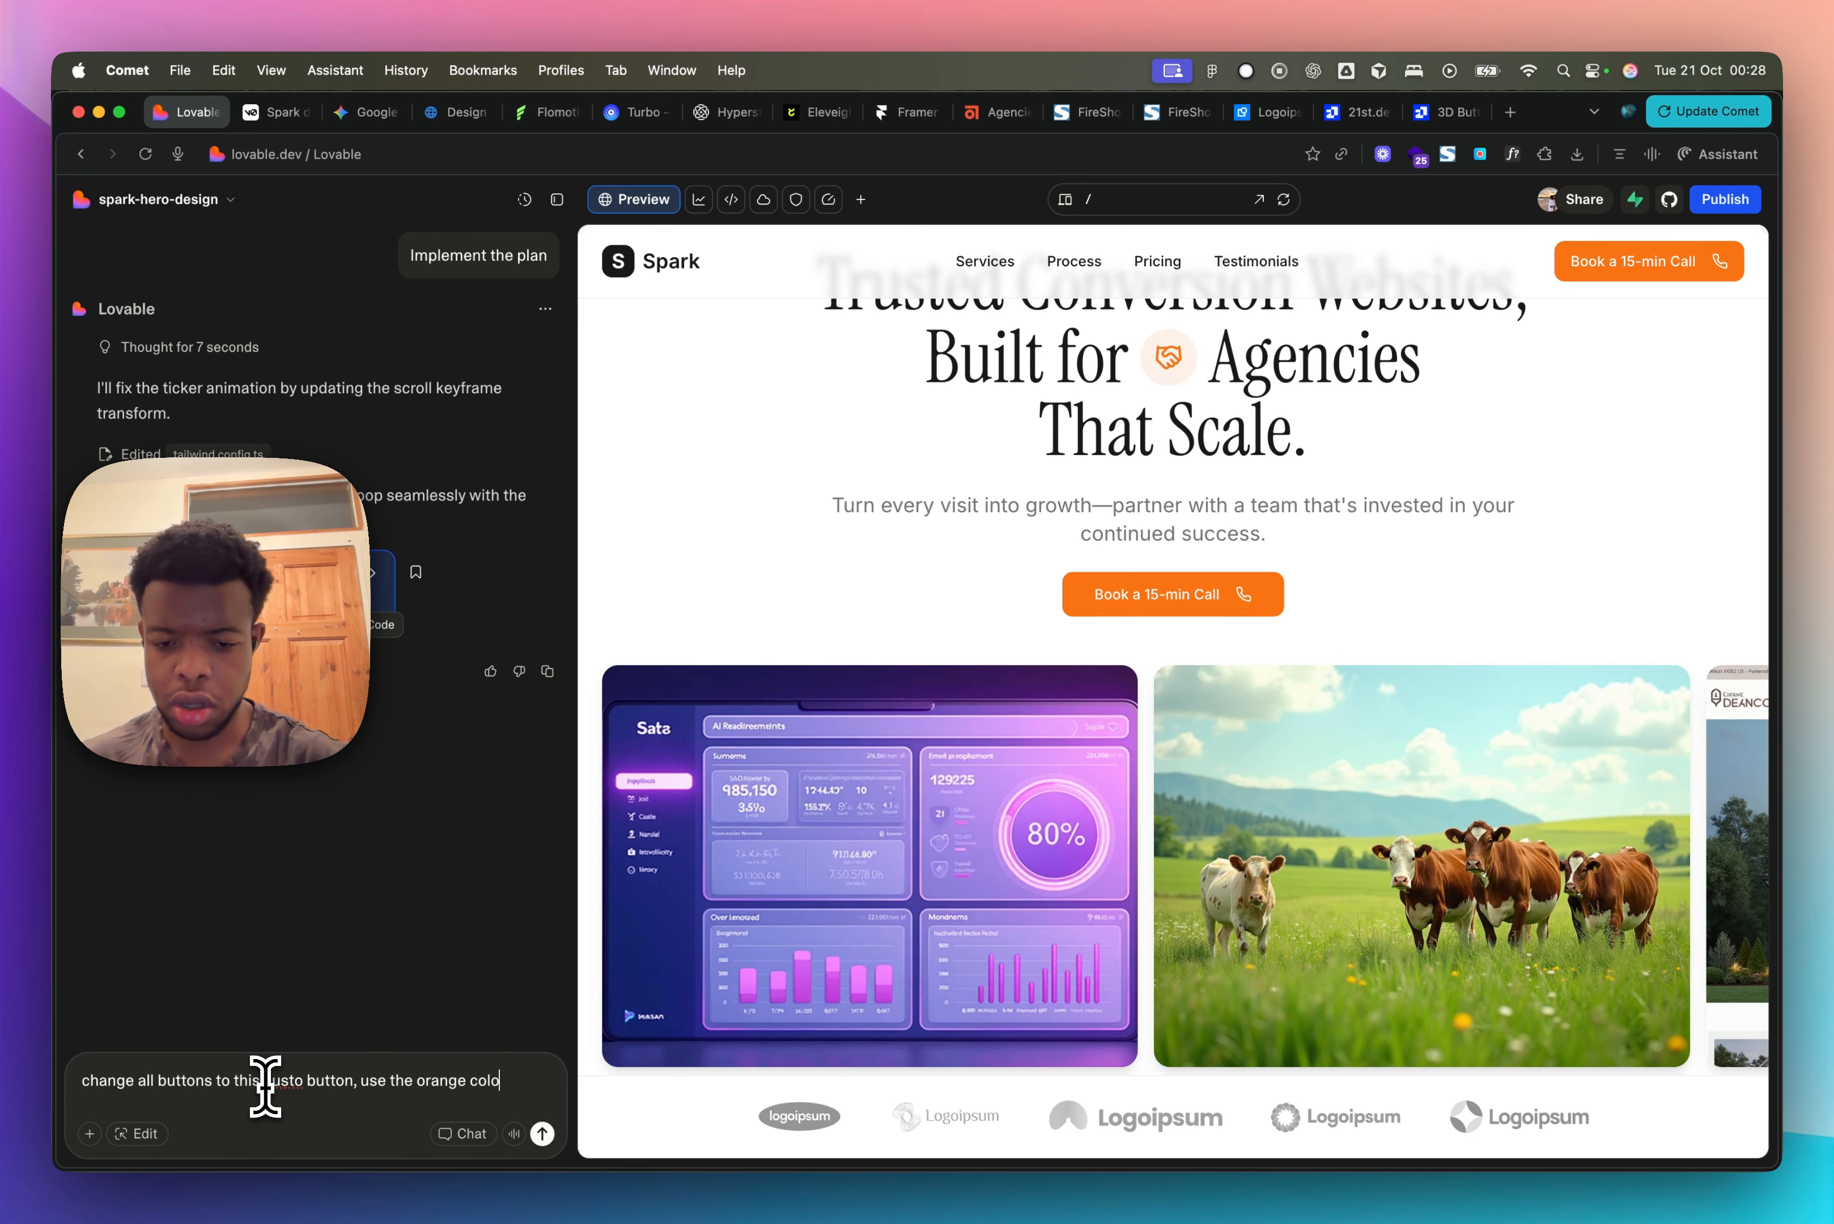
{"action": "type", "text": "ur for this new button"}
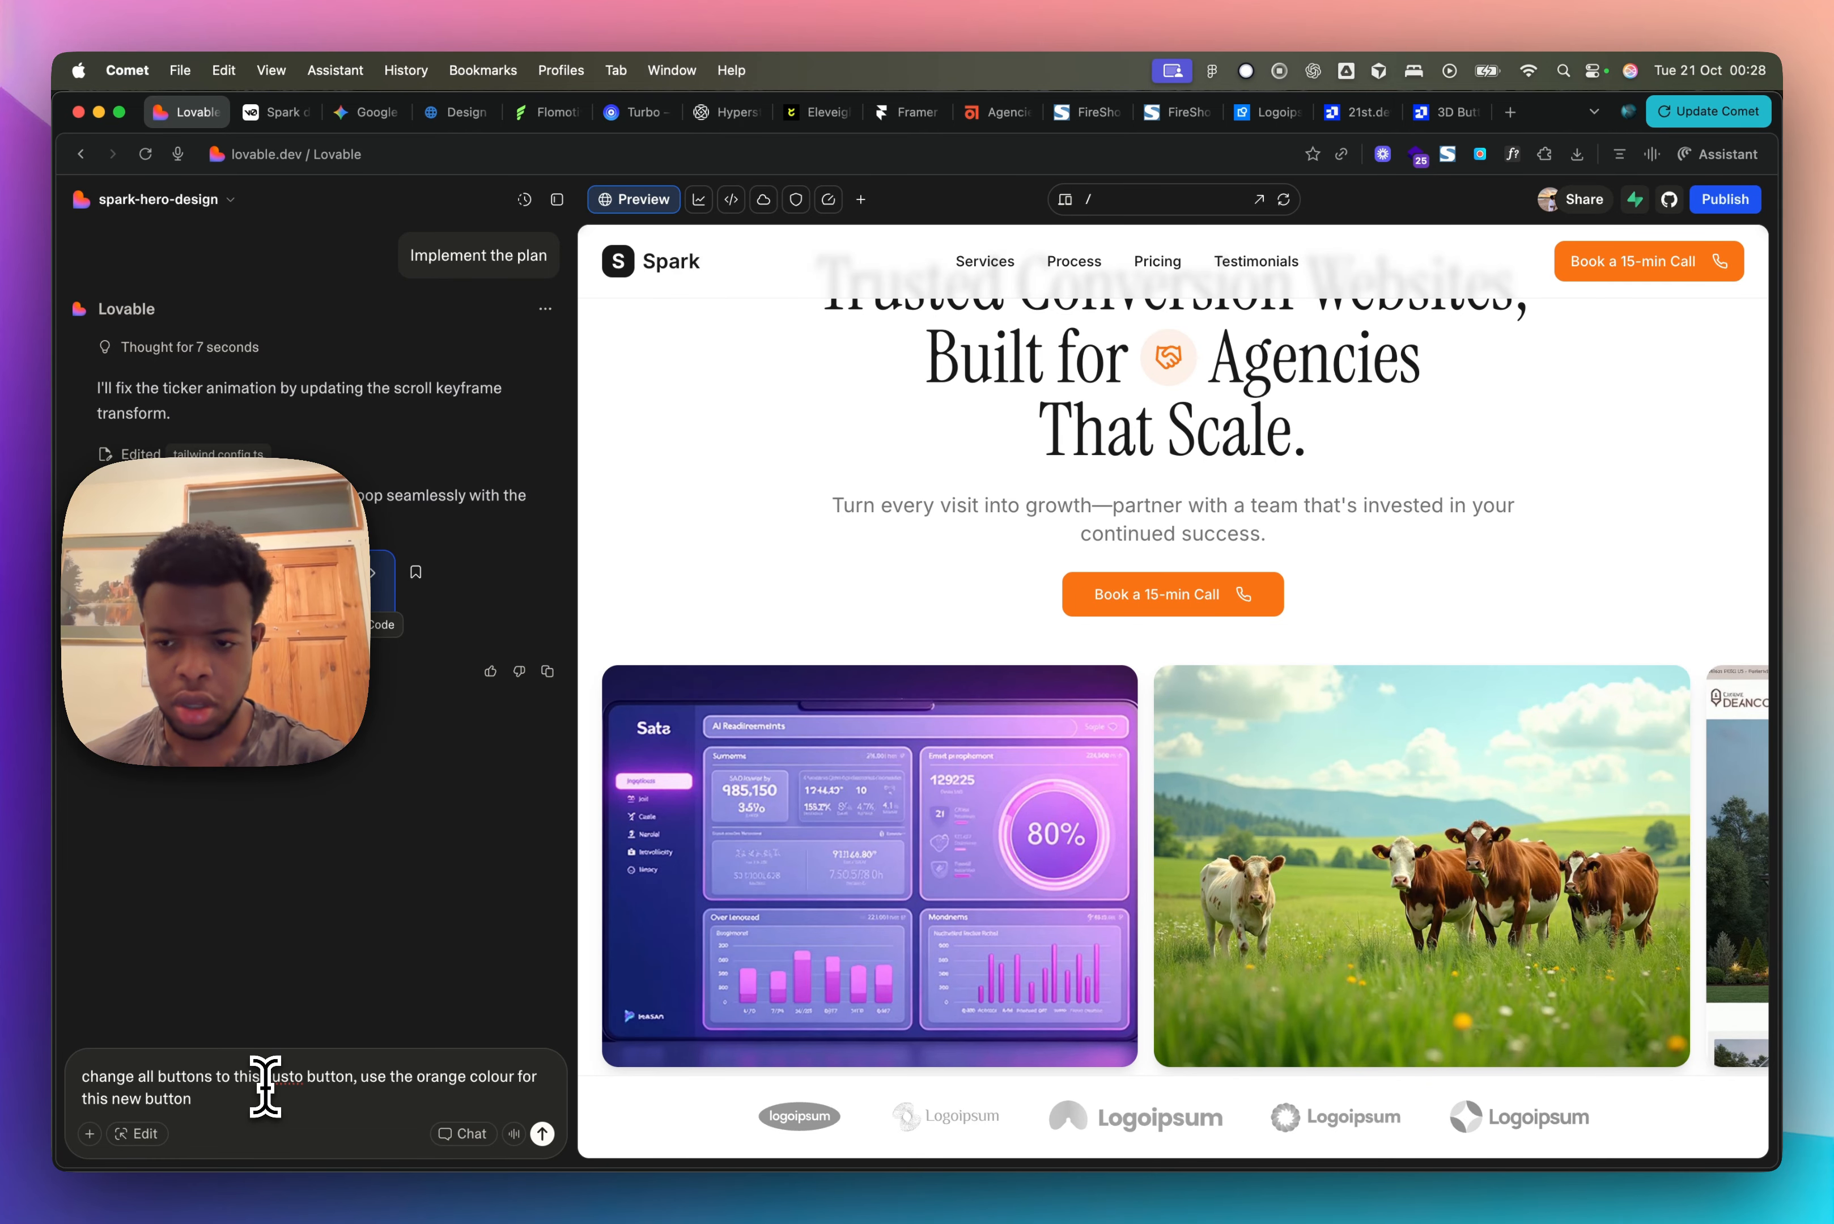
{"action": "type", "text": ":"}
{"action": "key", "text": "shift+Return"}
{"action": "key", "text": "shift+Return"}
{"action": "key", "text": "super+v"}
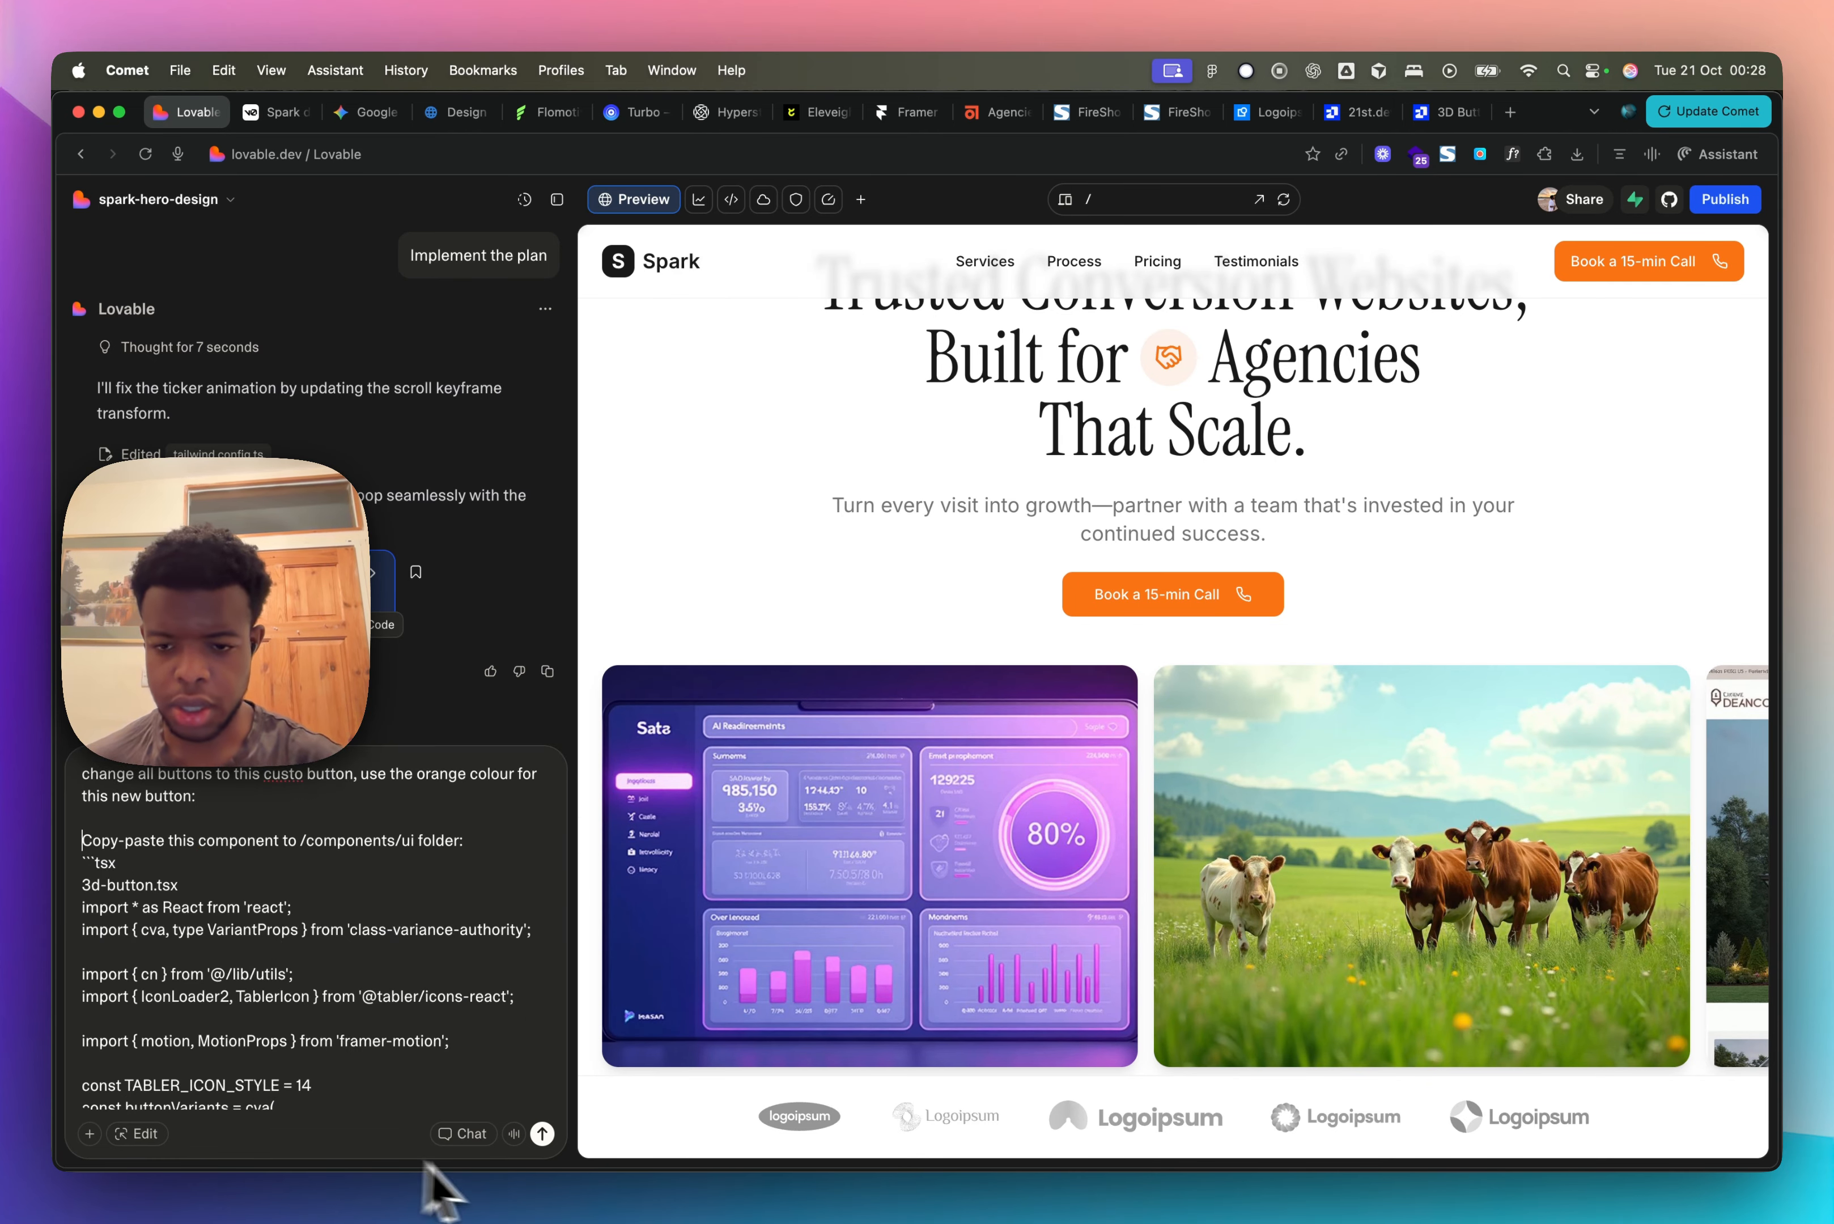
{"action": "left_click", "coordinate": [542, 1134]}
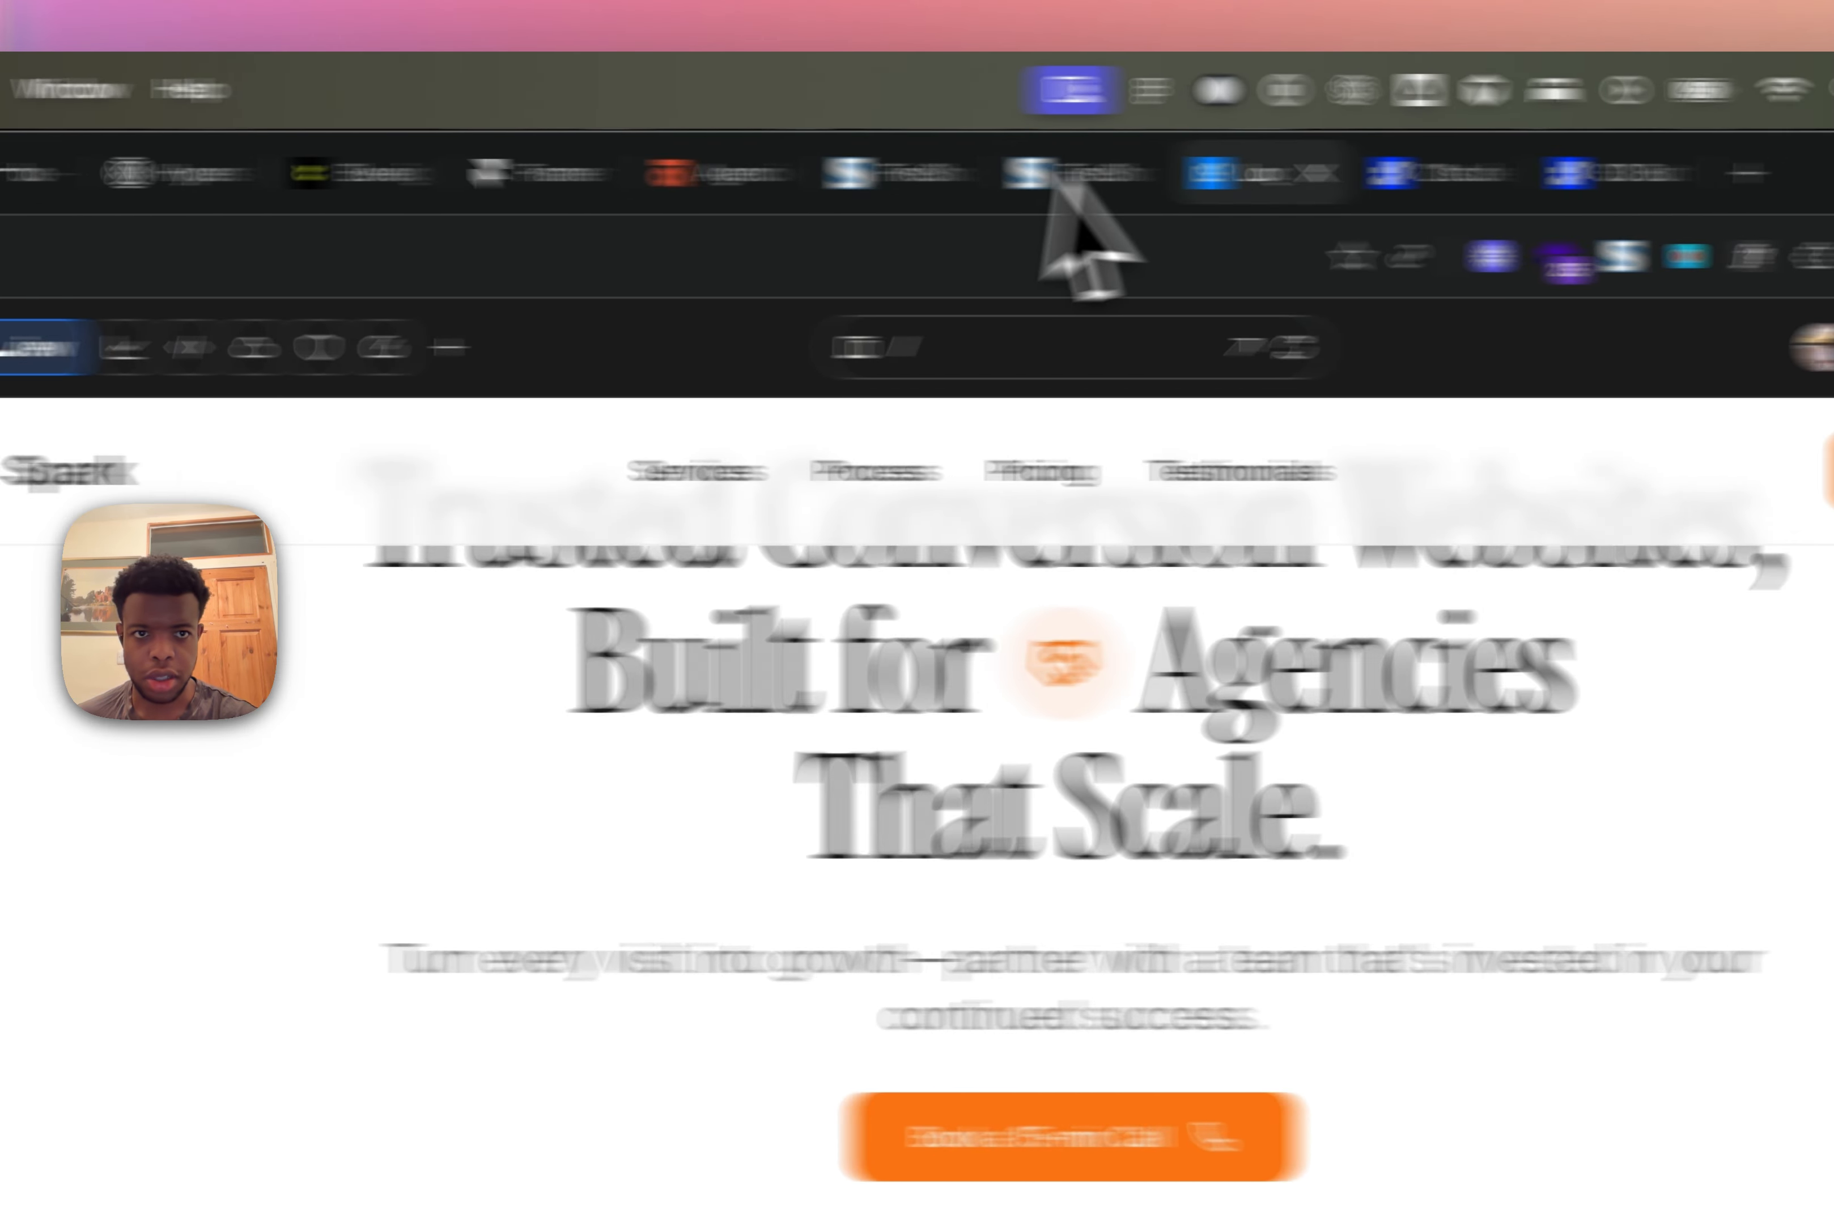
Step: Return to the 3D button page on 21st.dev and copy its v0 by Vercel prompt with the context "change button colour to our primary colour"
{"action": "left_click", "coordinate": [1309, 174]}
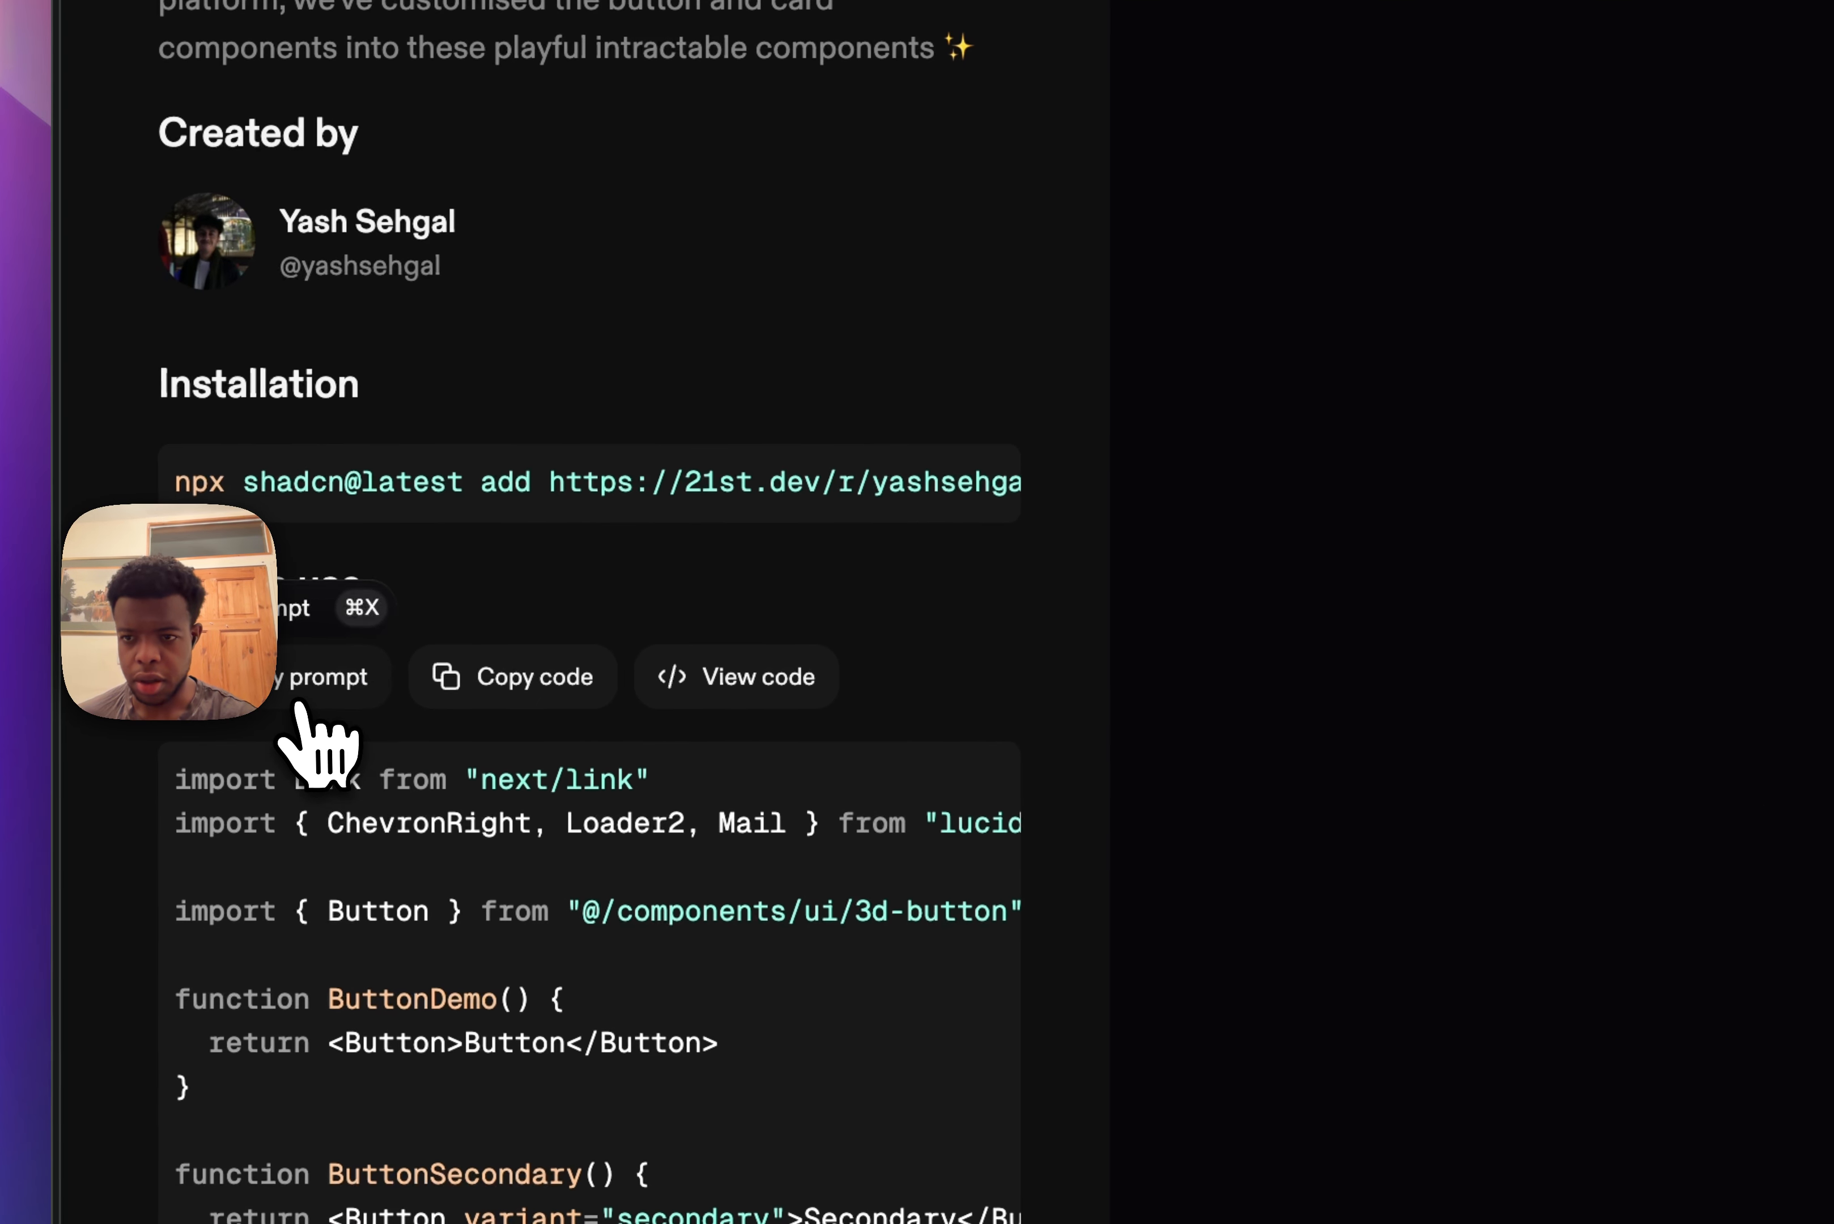
{"action": "left_click", "coordinate": [304, 682]}
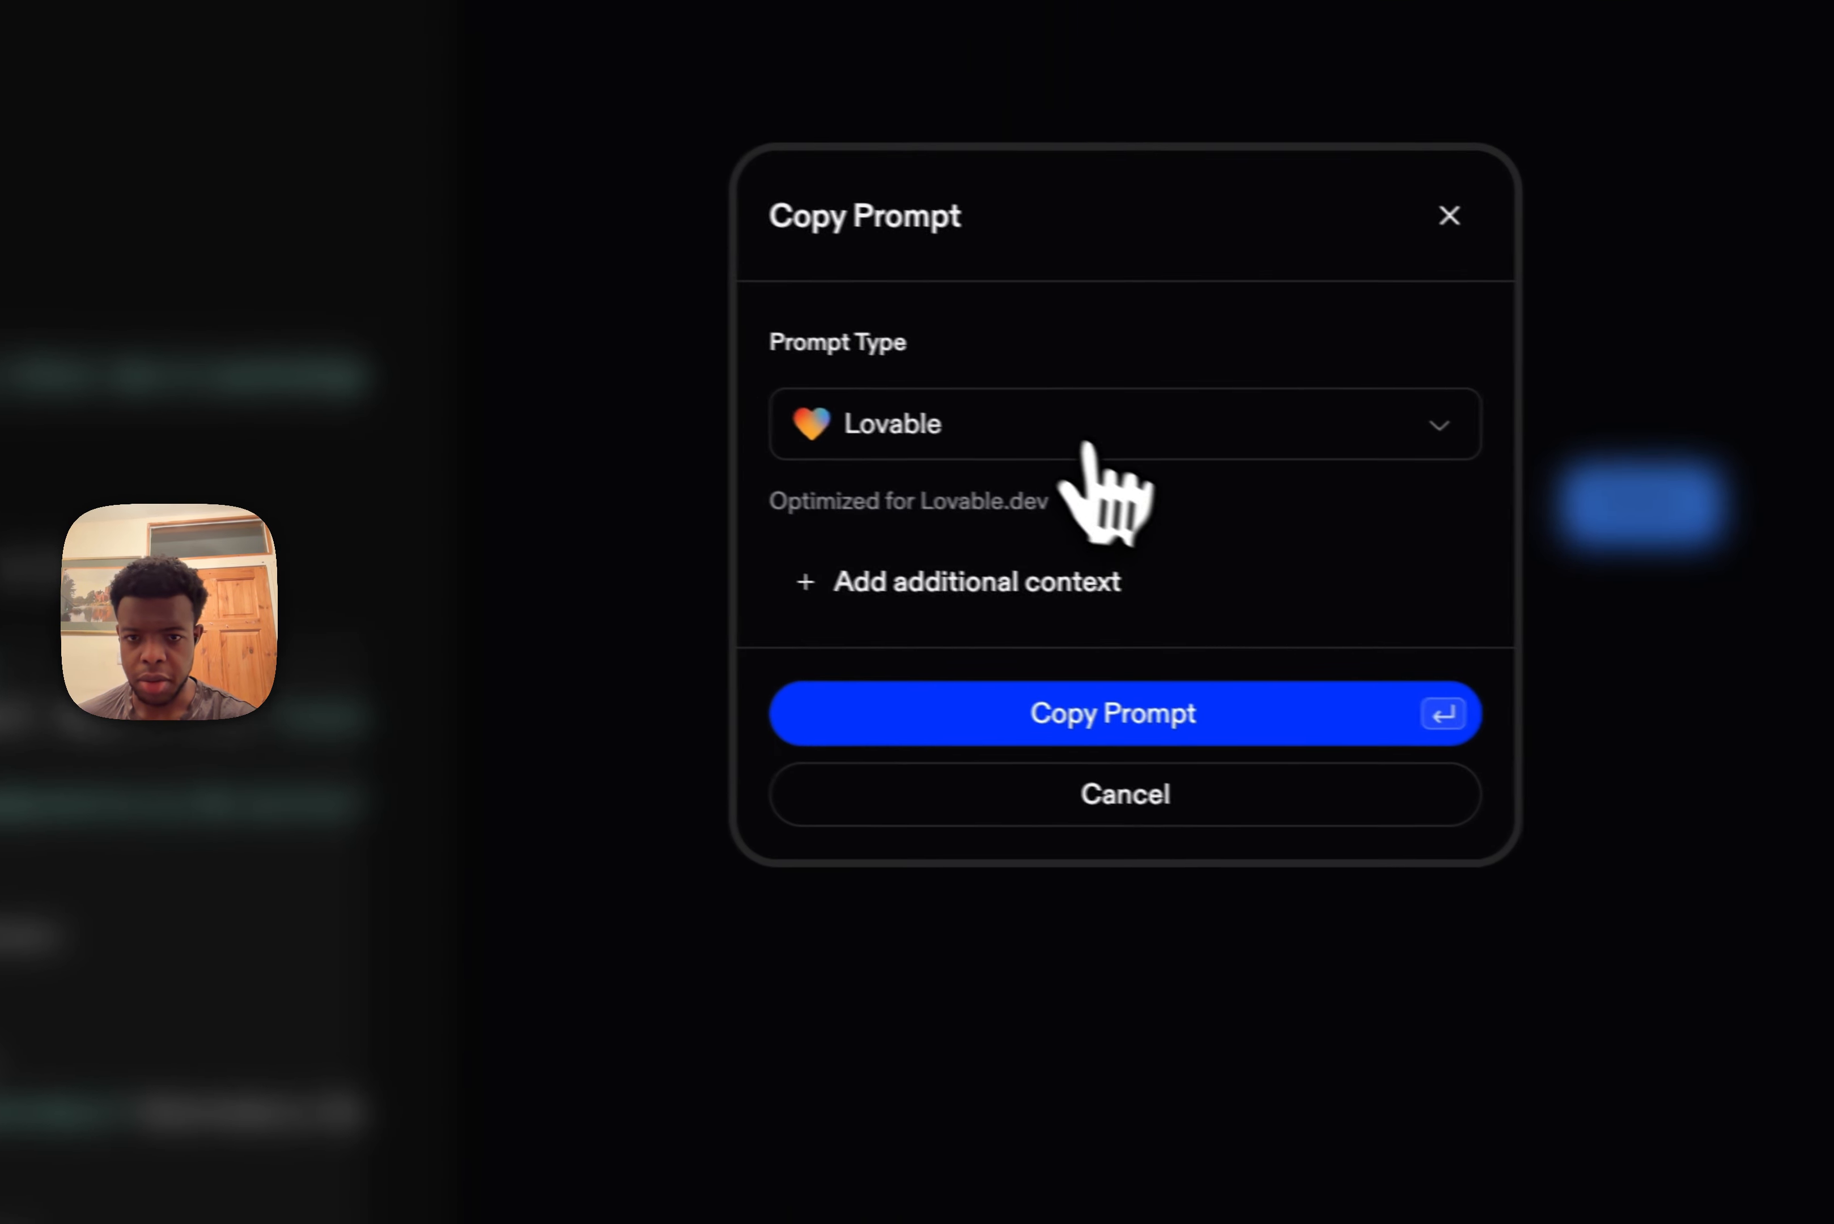
{"action": "left_click", "coordinate": [1086, 443]}
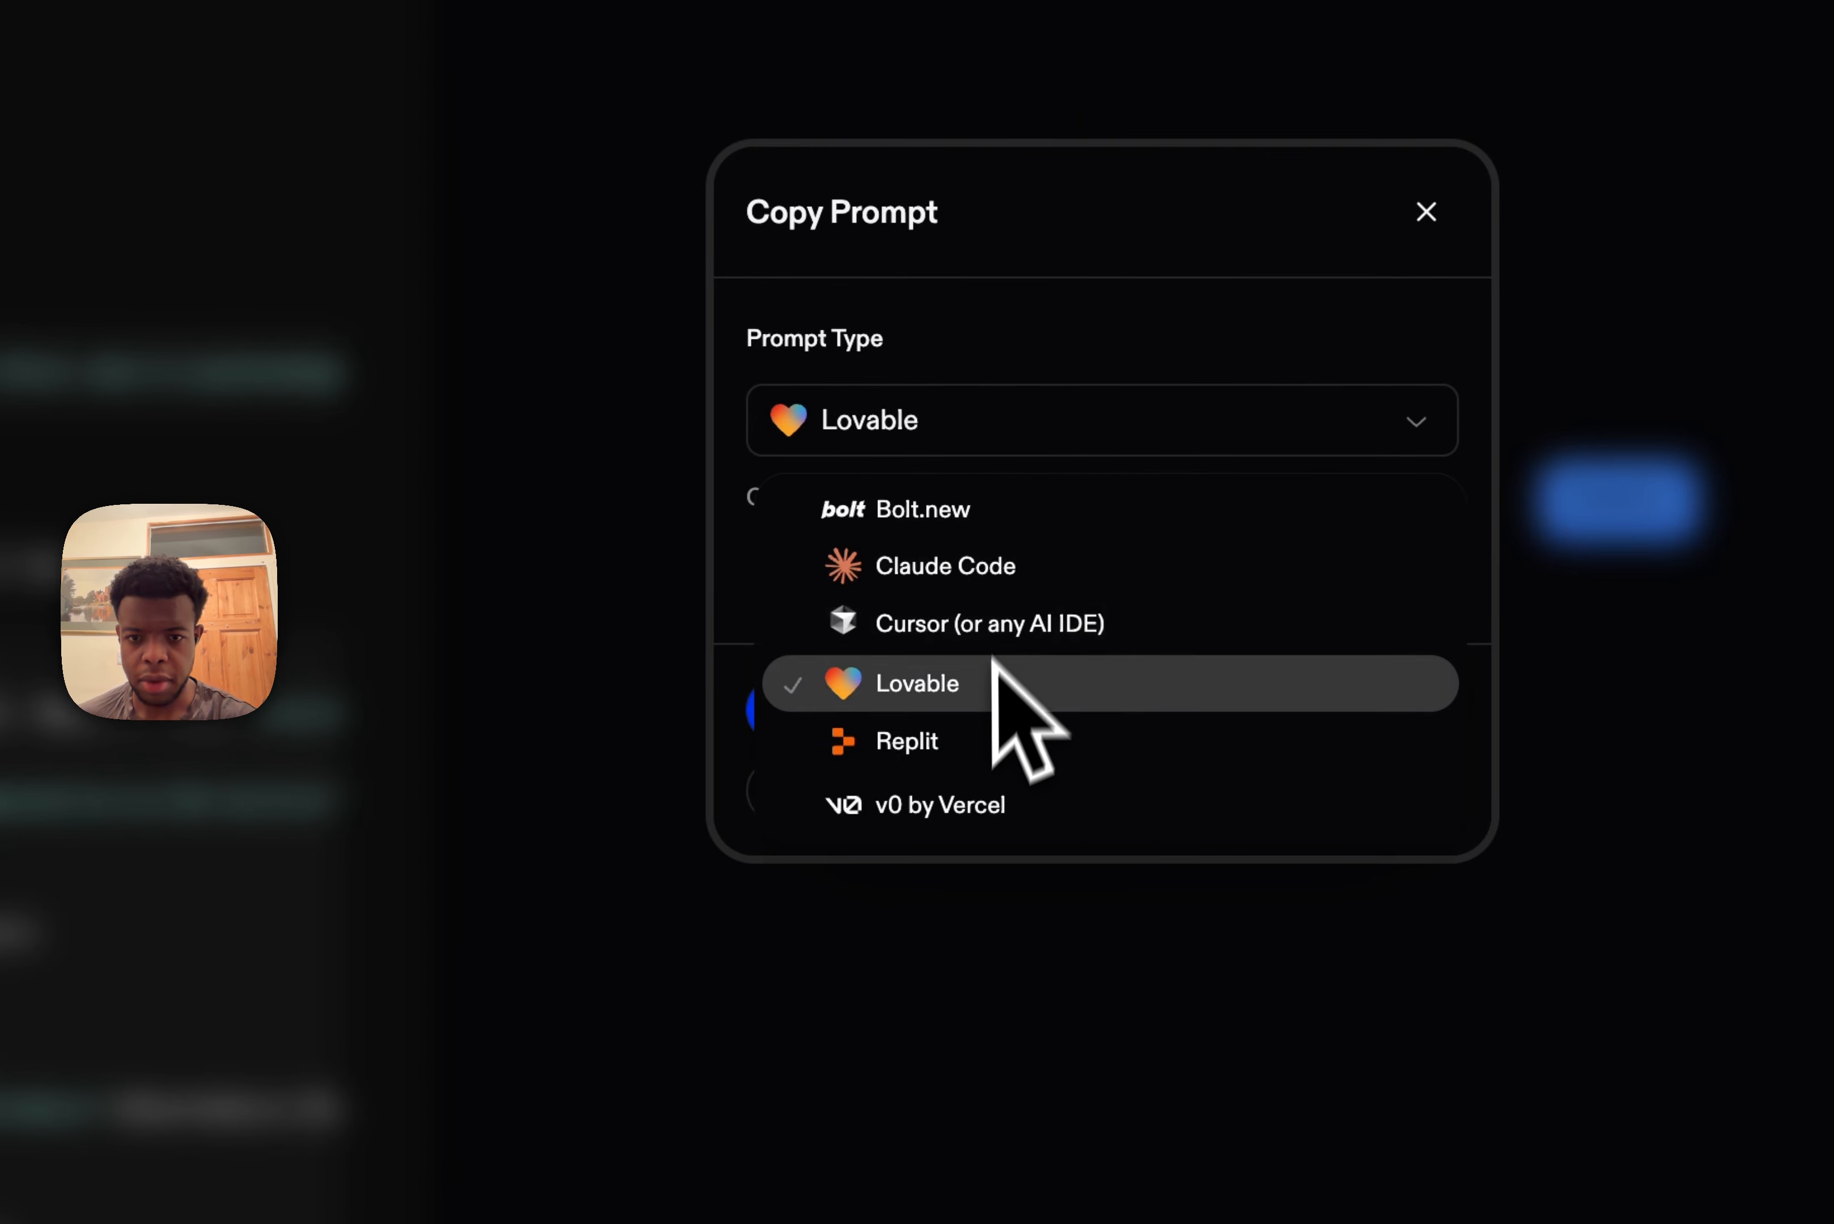
{"action": "left_click", "coordinate": [990, 816]}
{"action": "left_click", "coordinate": [928, 590]}
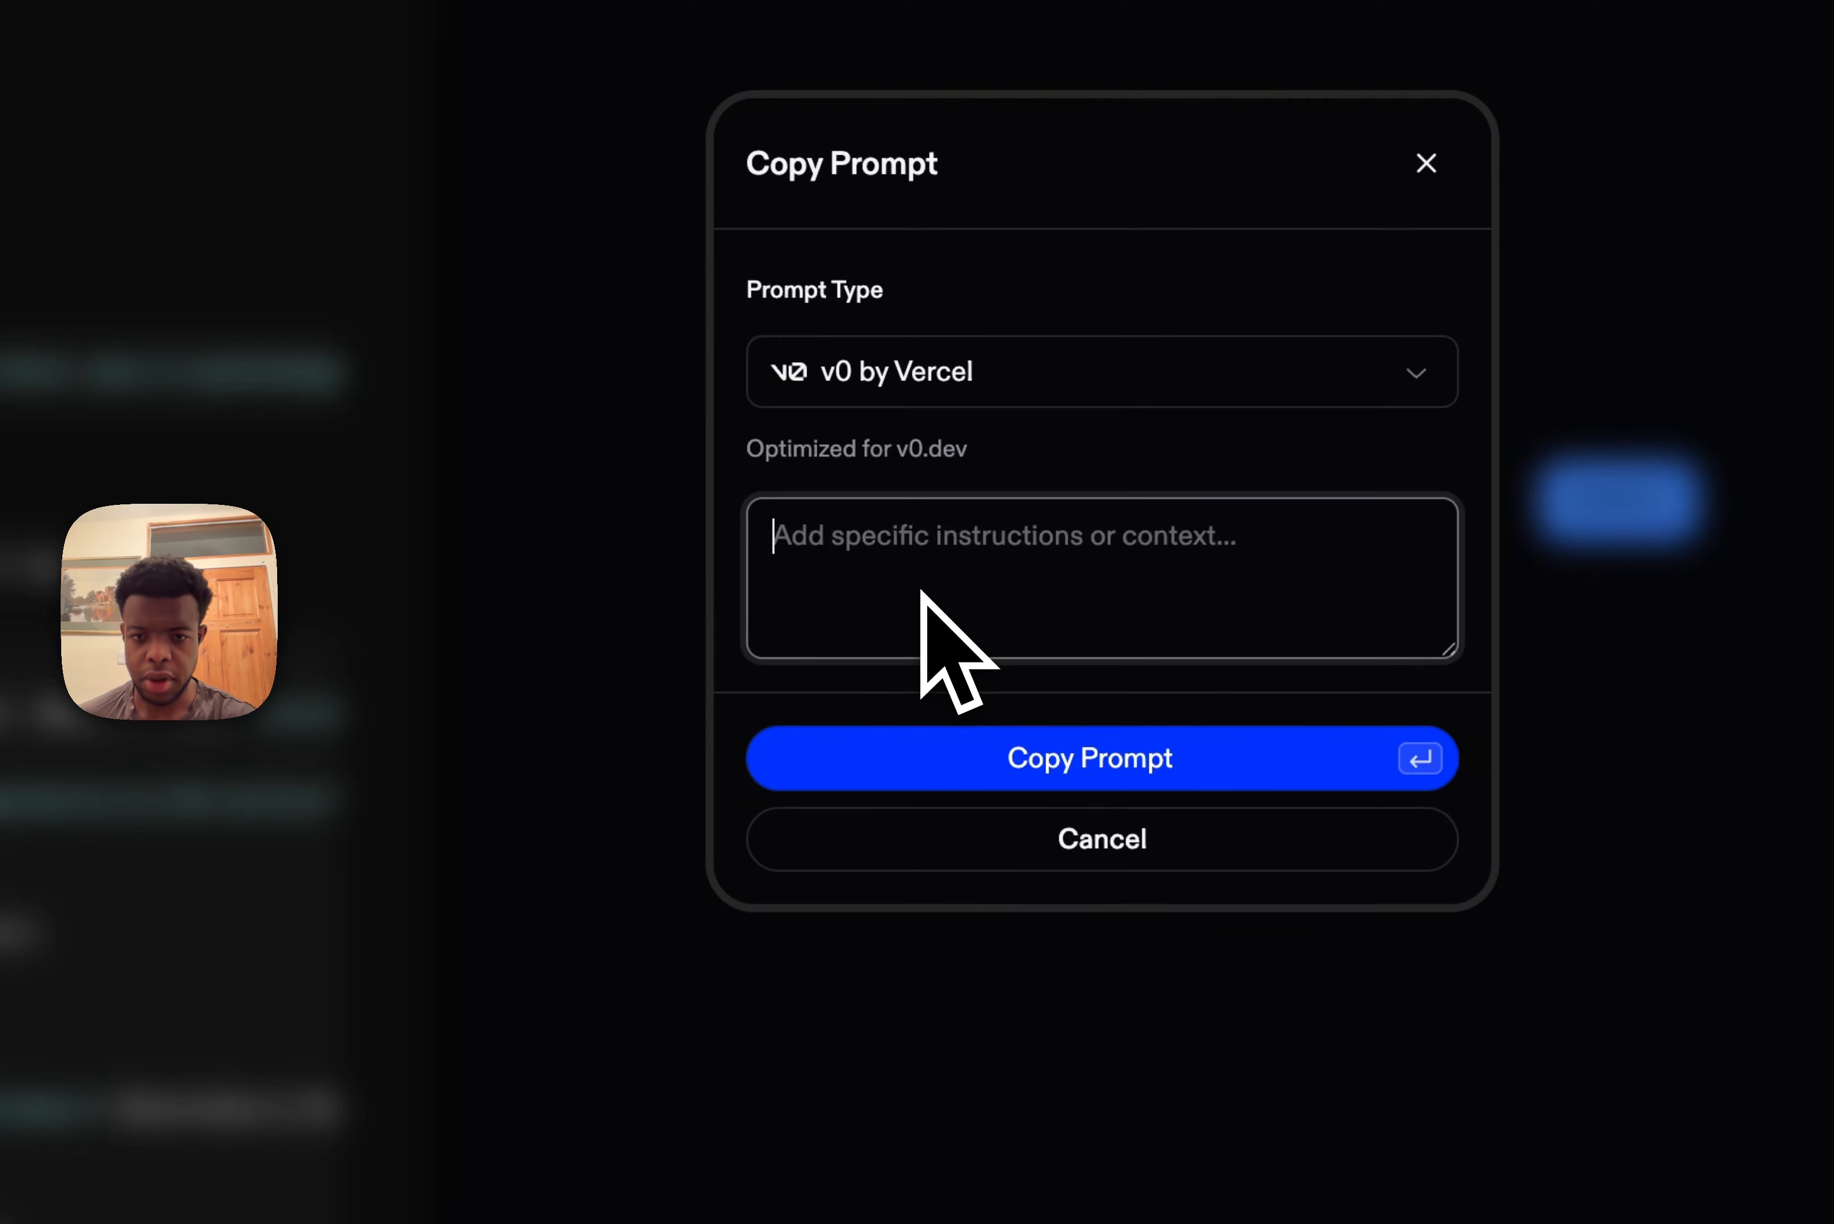
{"action": "type", "text": "change b"}
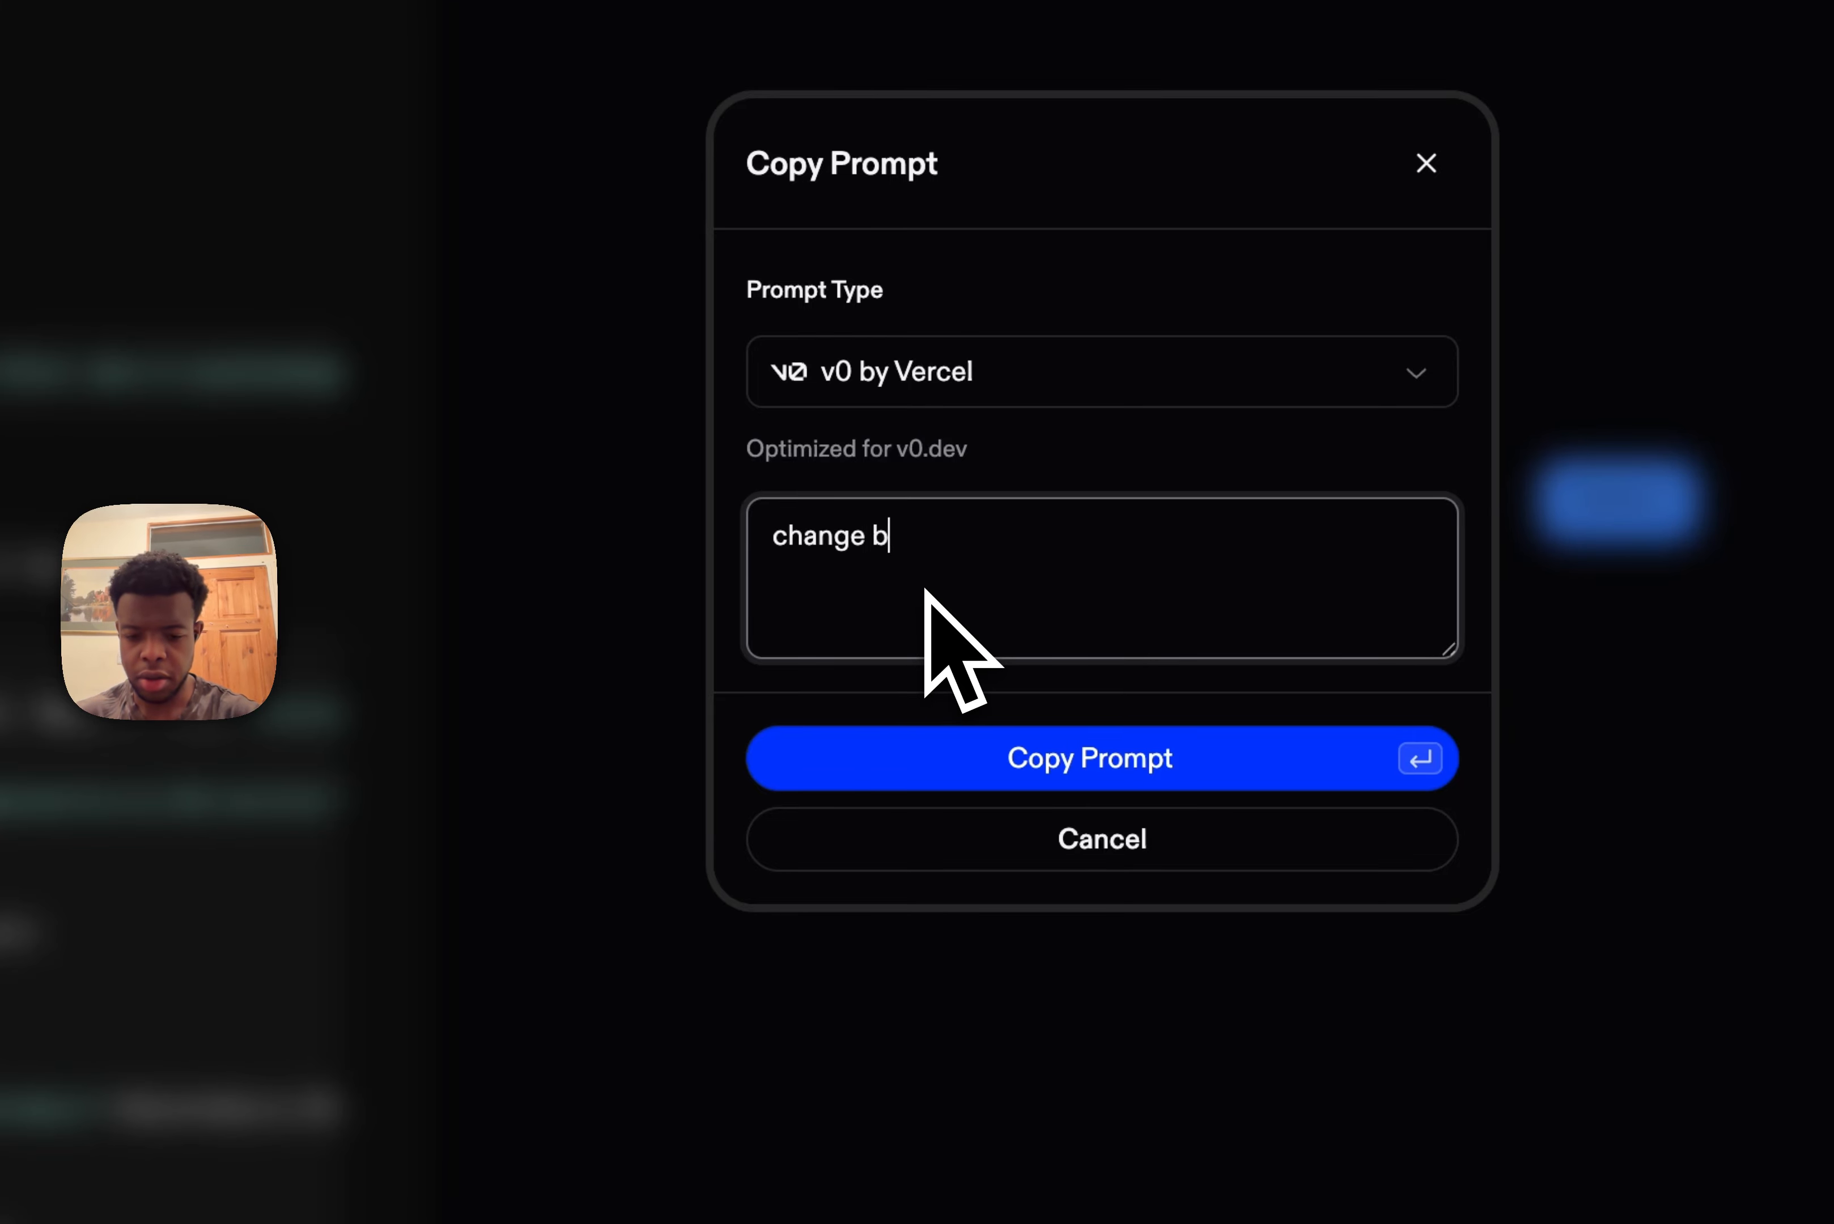
{"action": "type", "text": "utton colour to our primary colour"}
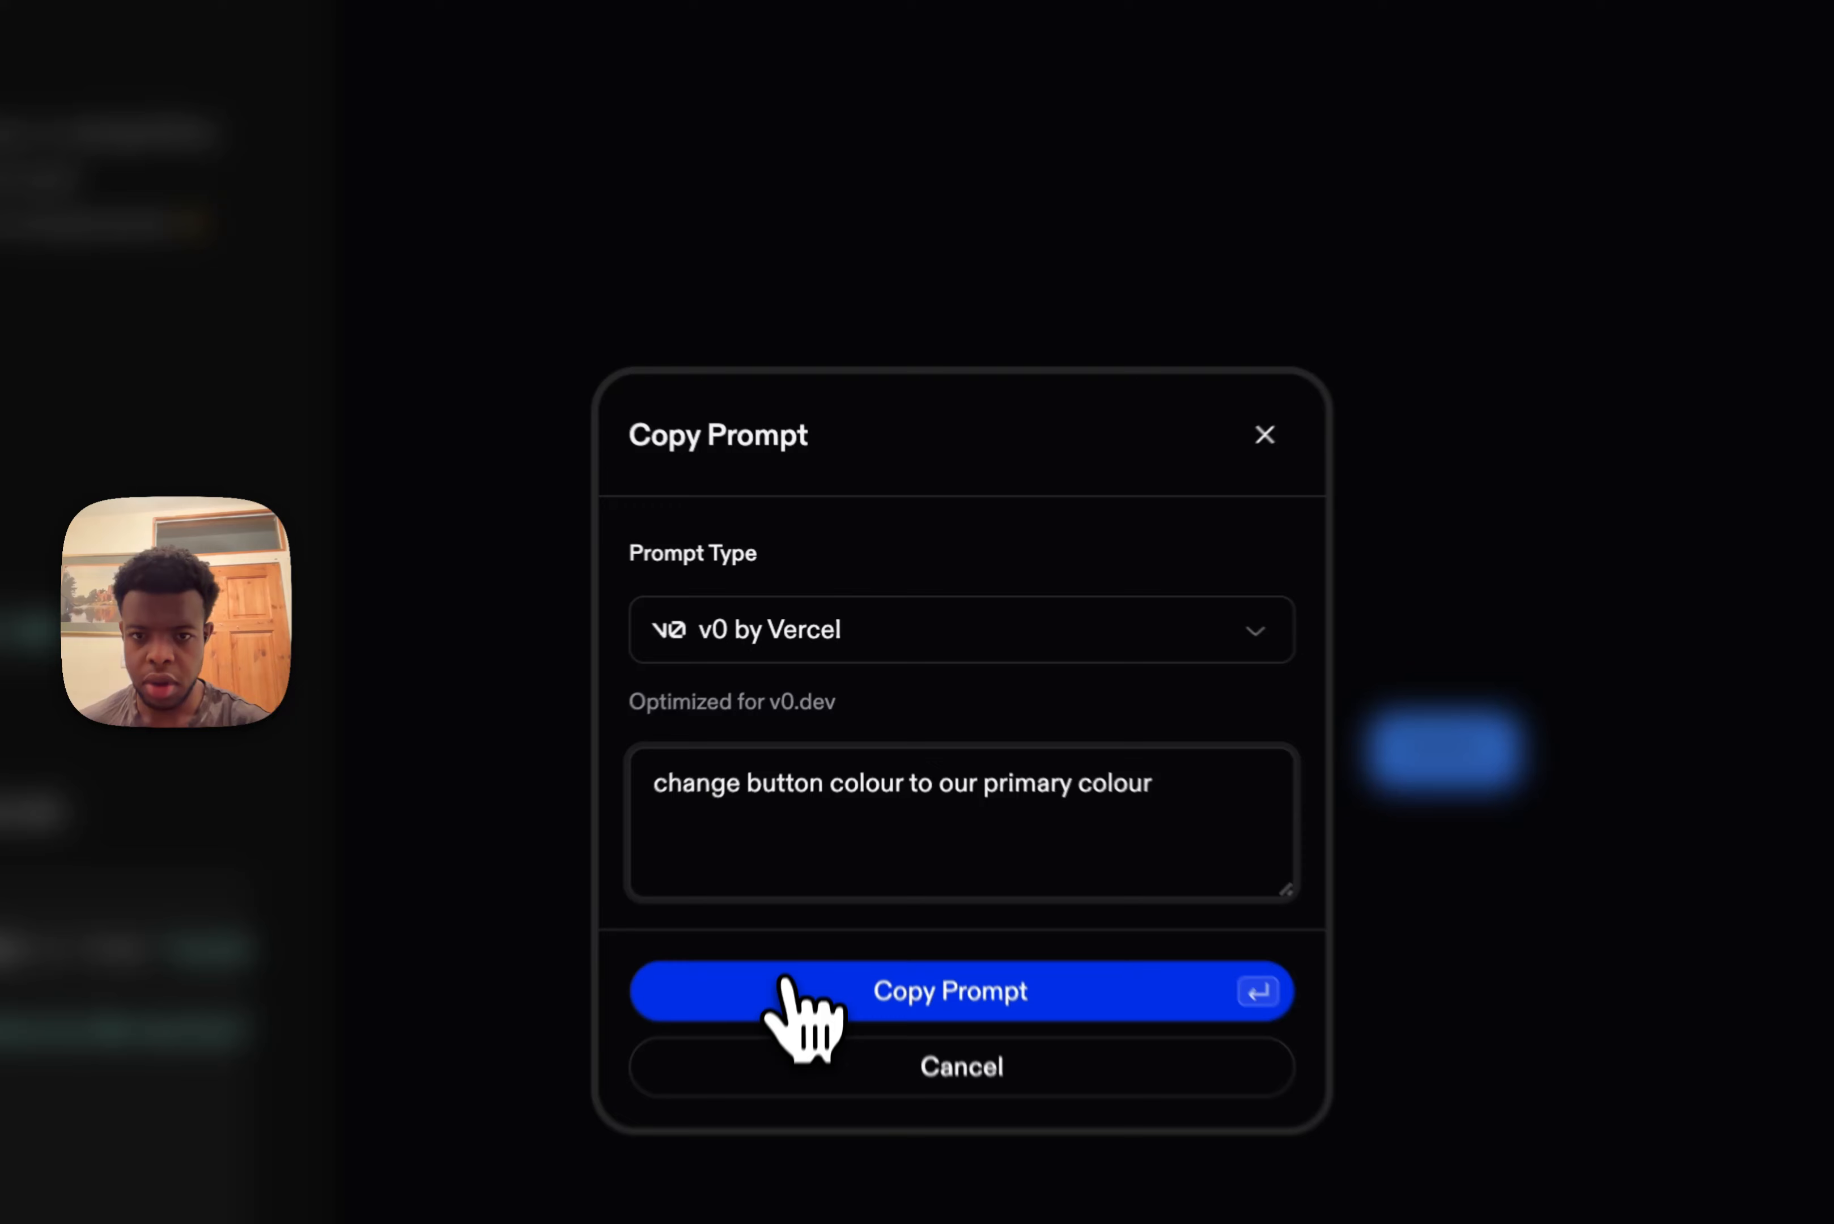
{"action": "left_click", "coordinate": [826, 800]}
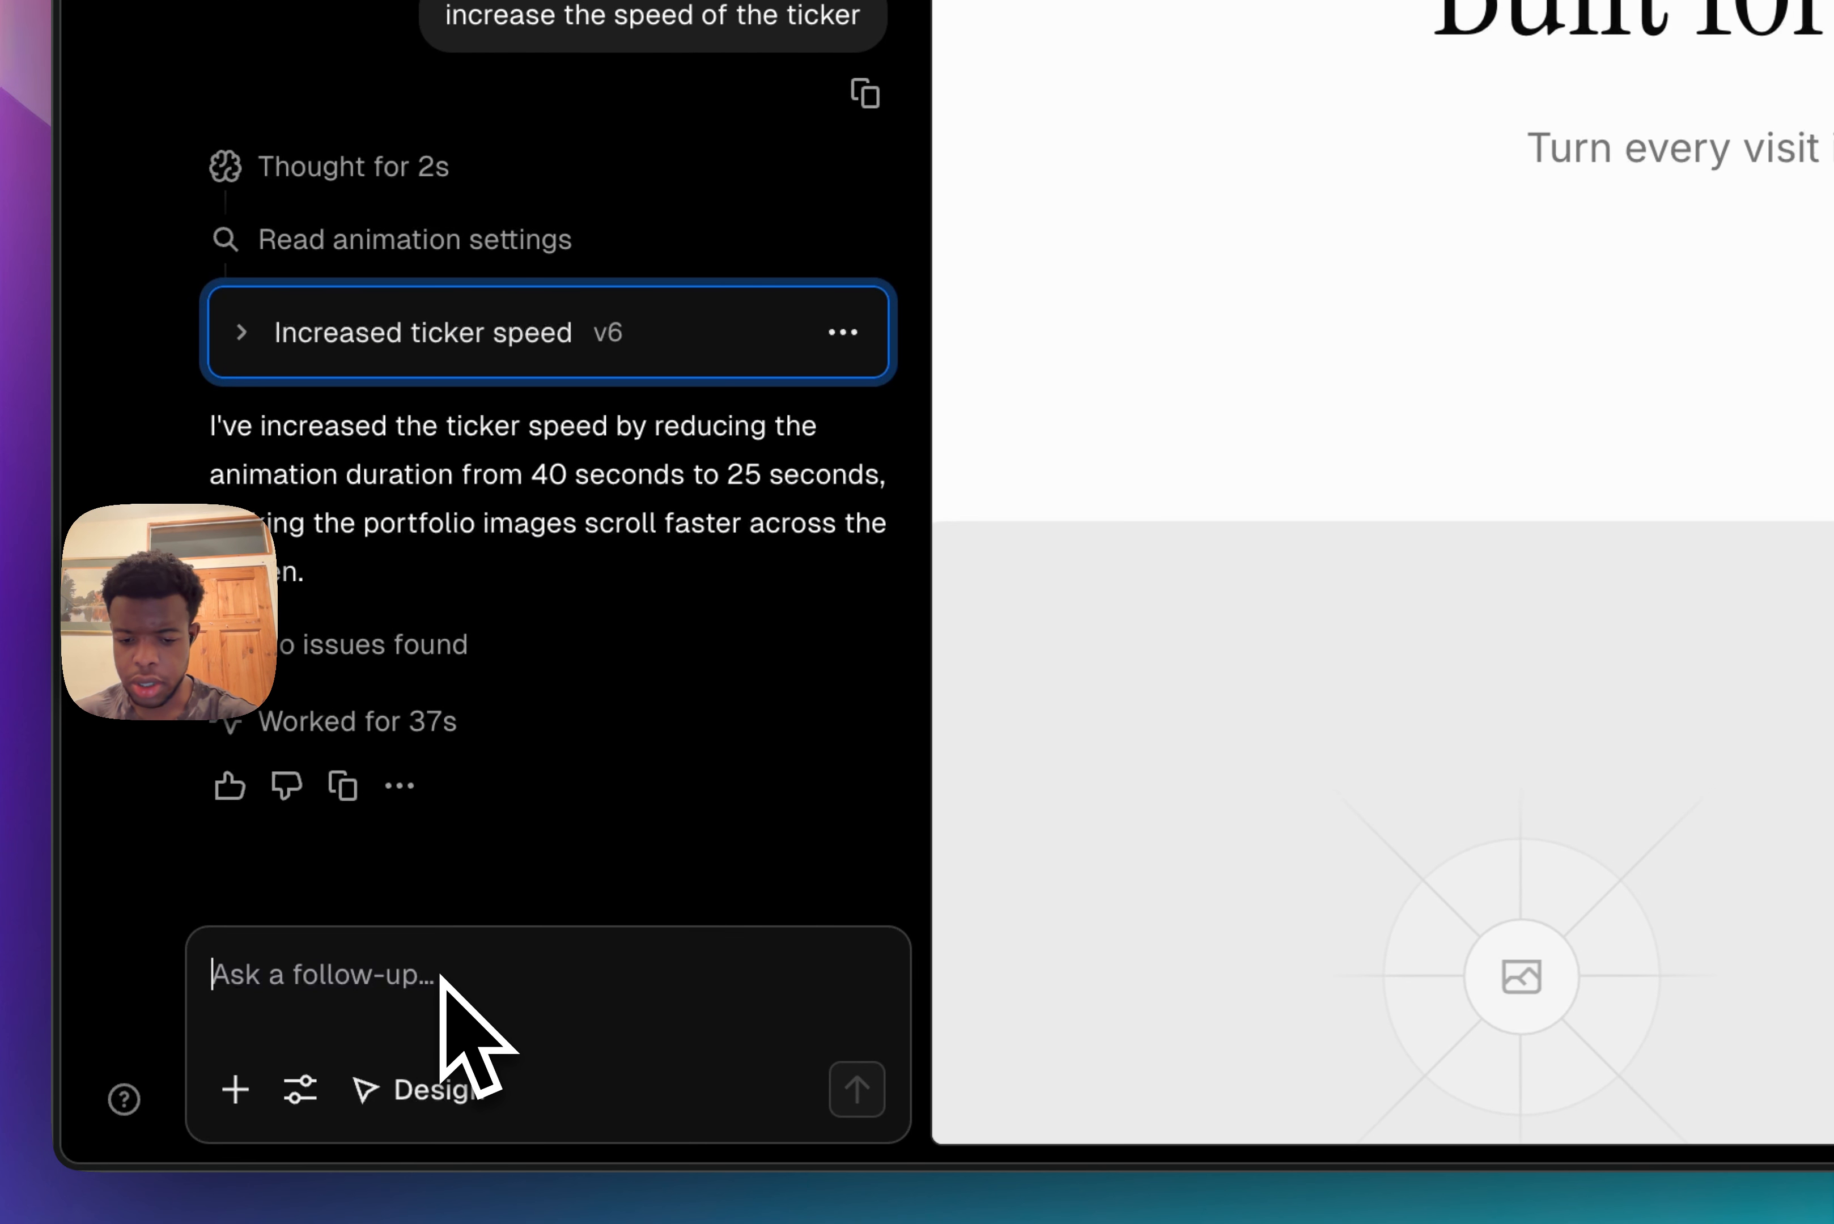
Step: In v0, send "change all the buttons to this custom button component, use our orange colour for this new button:" with the copied component prompt
{"action": "type", "text": "change all the bu"}
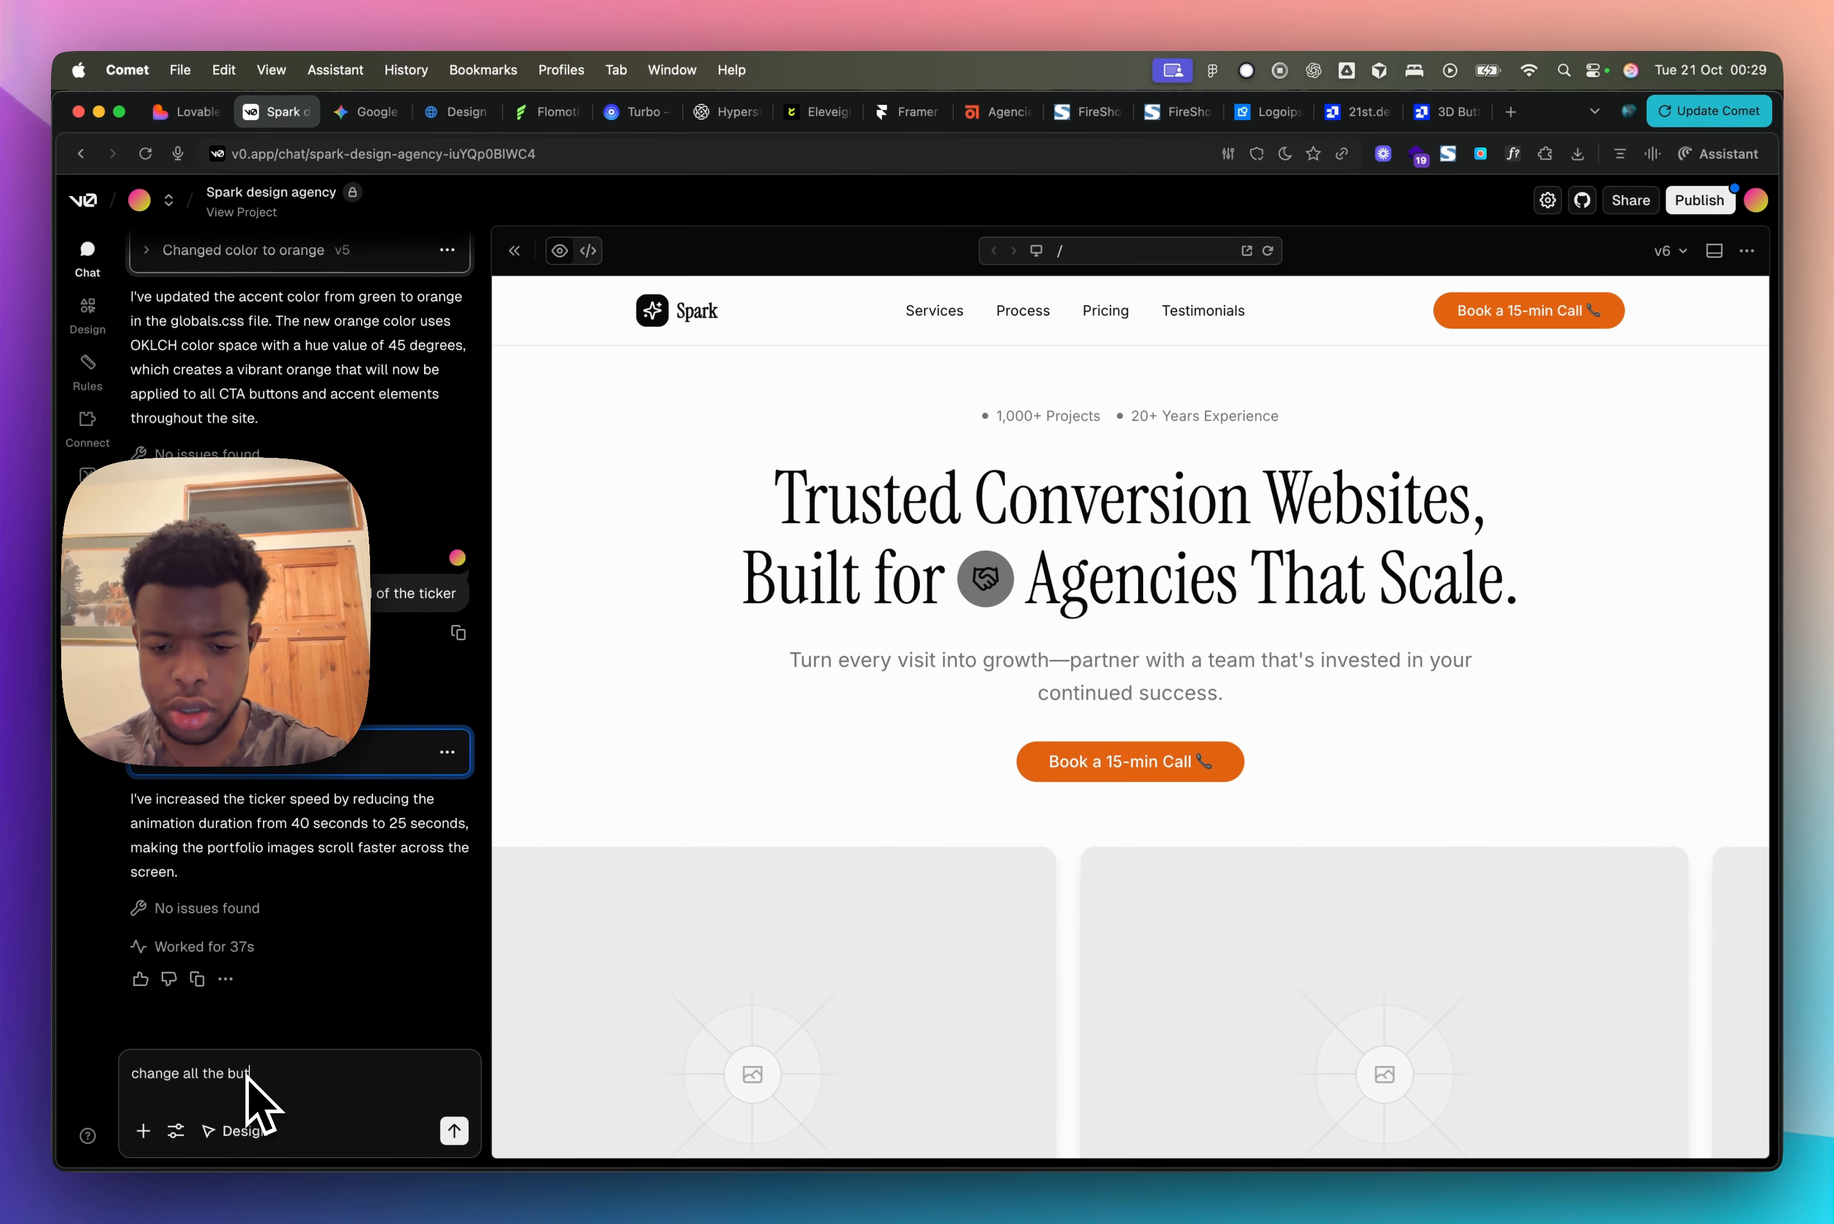
{"action": "type", "text": "ttons t"}
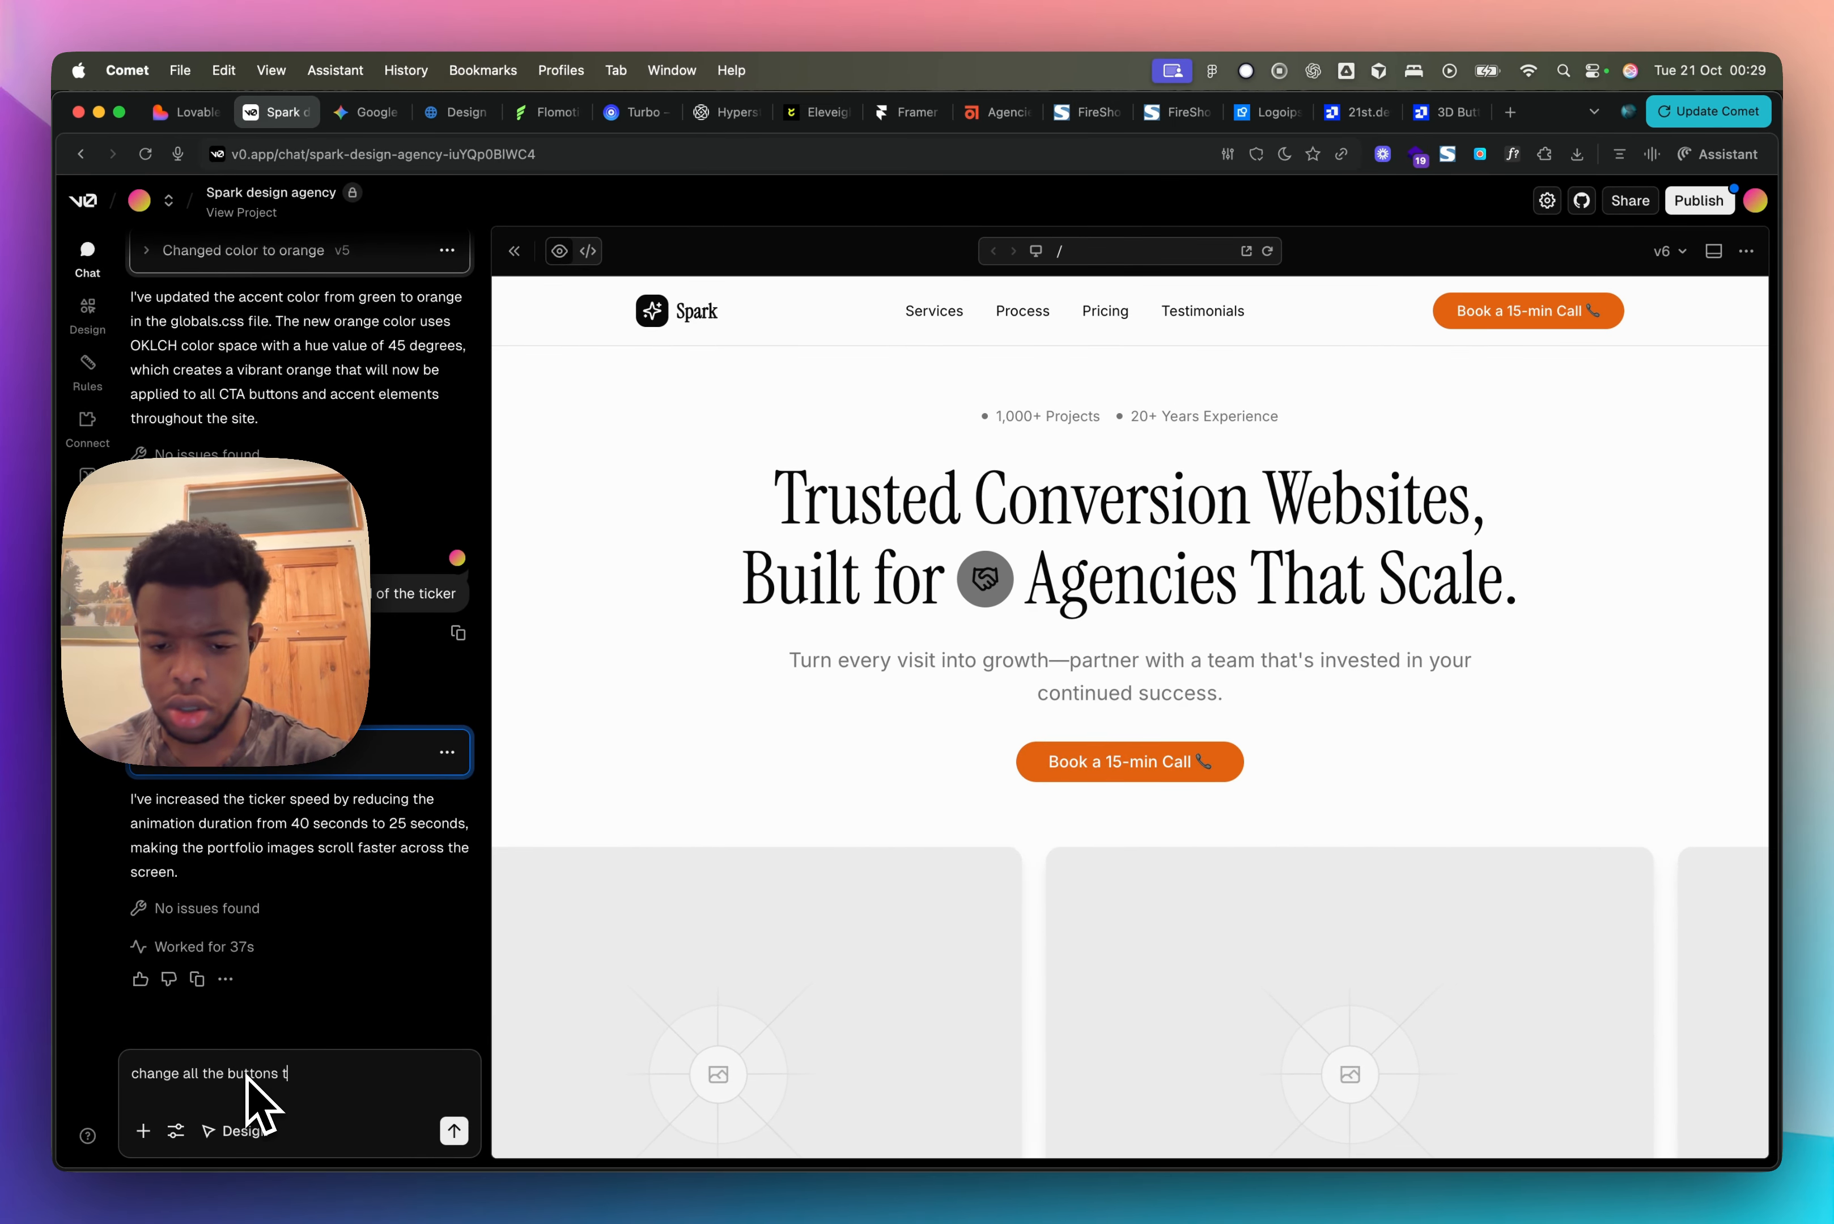
{"action": "type", "text": "o this custom"}
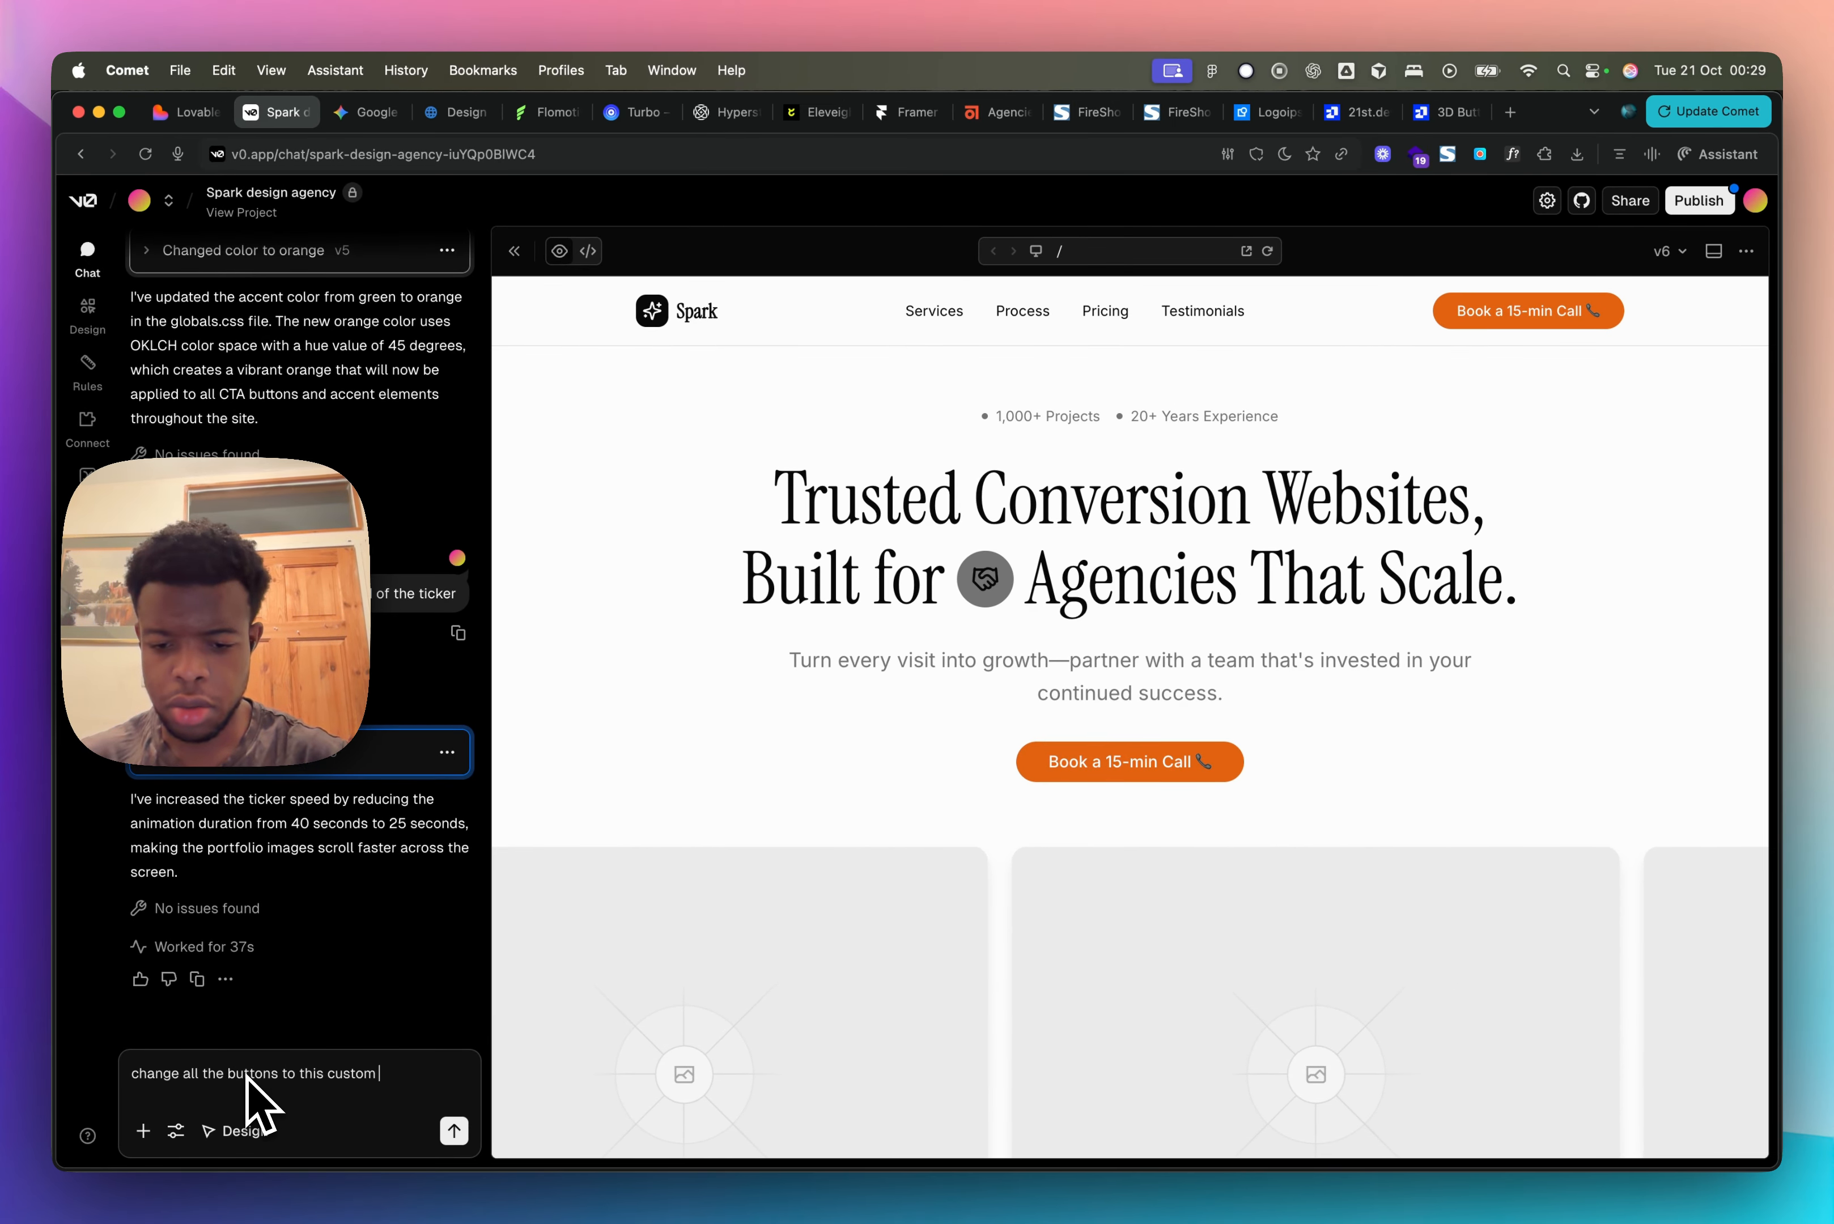
{"action": "type", "text": " button compo"}
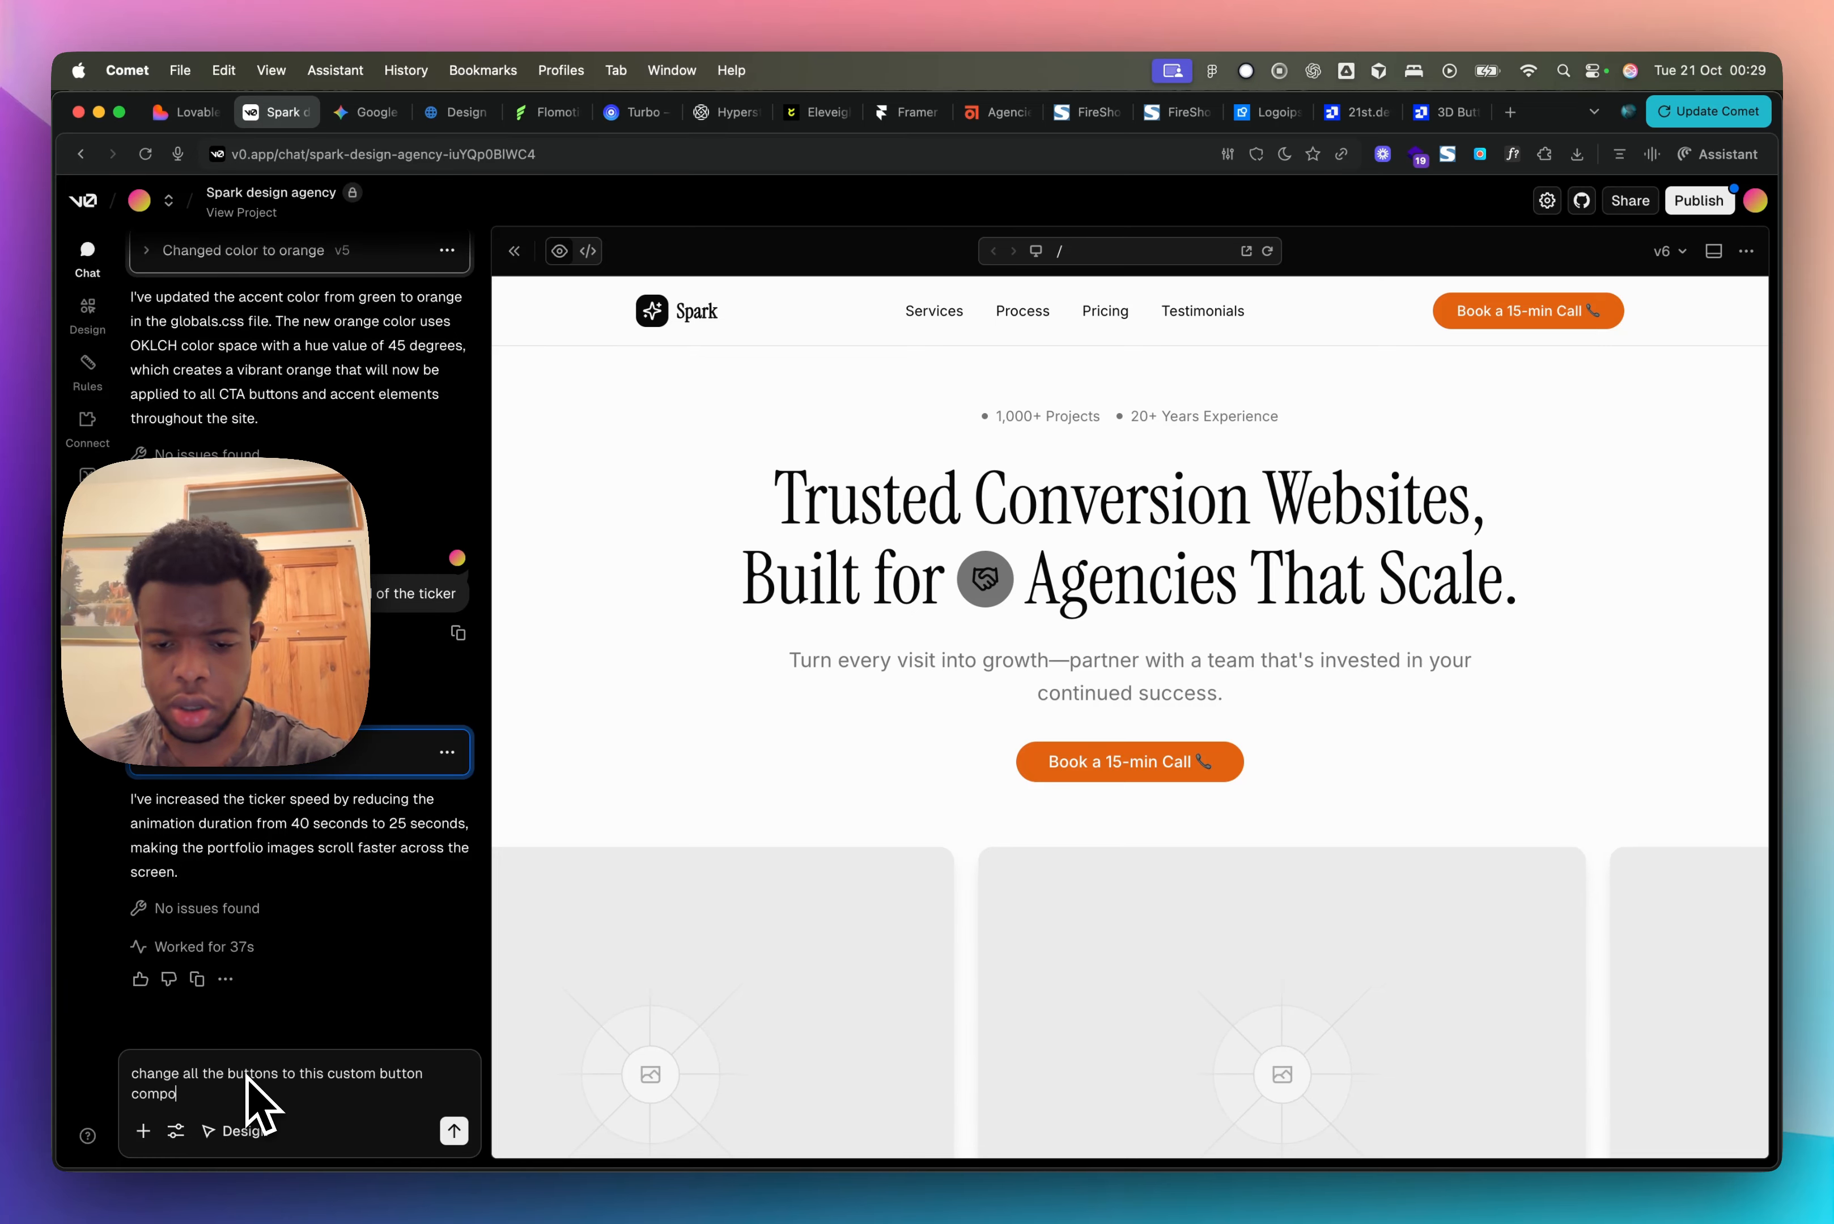
{"action": "type", "text": "nent, use"}
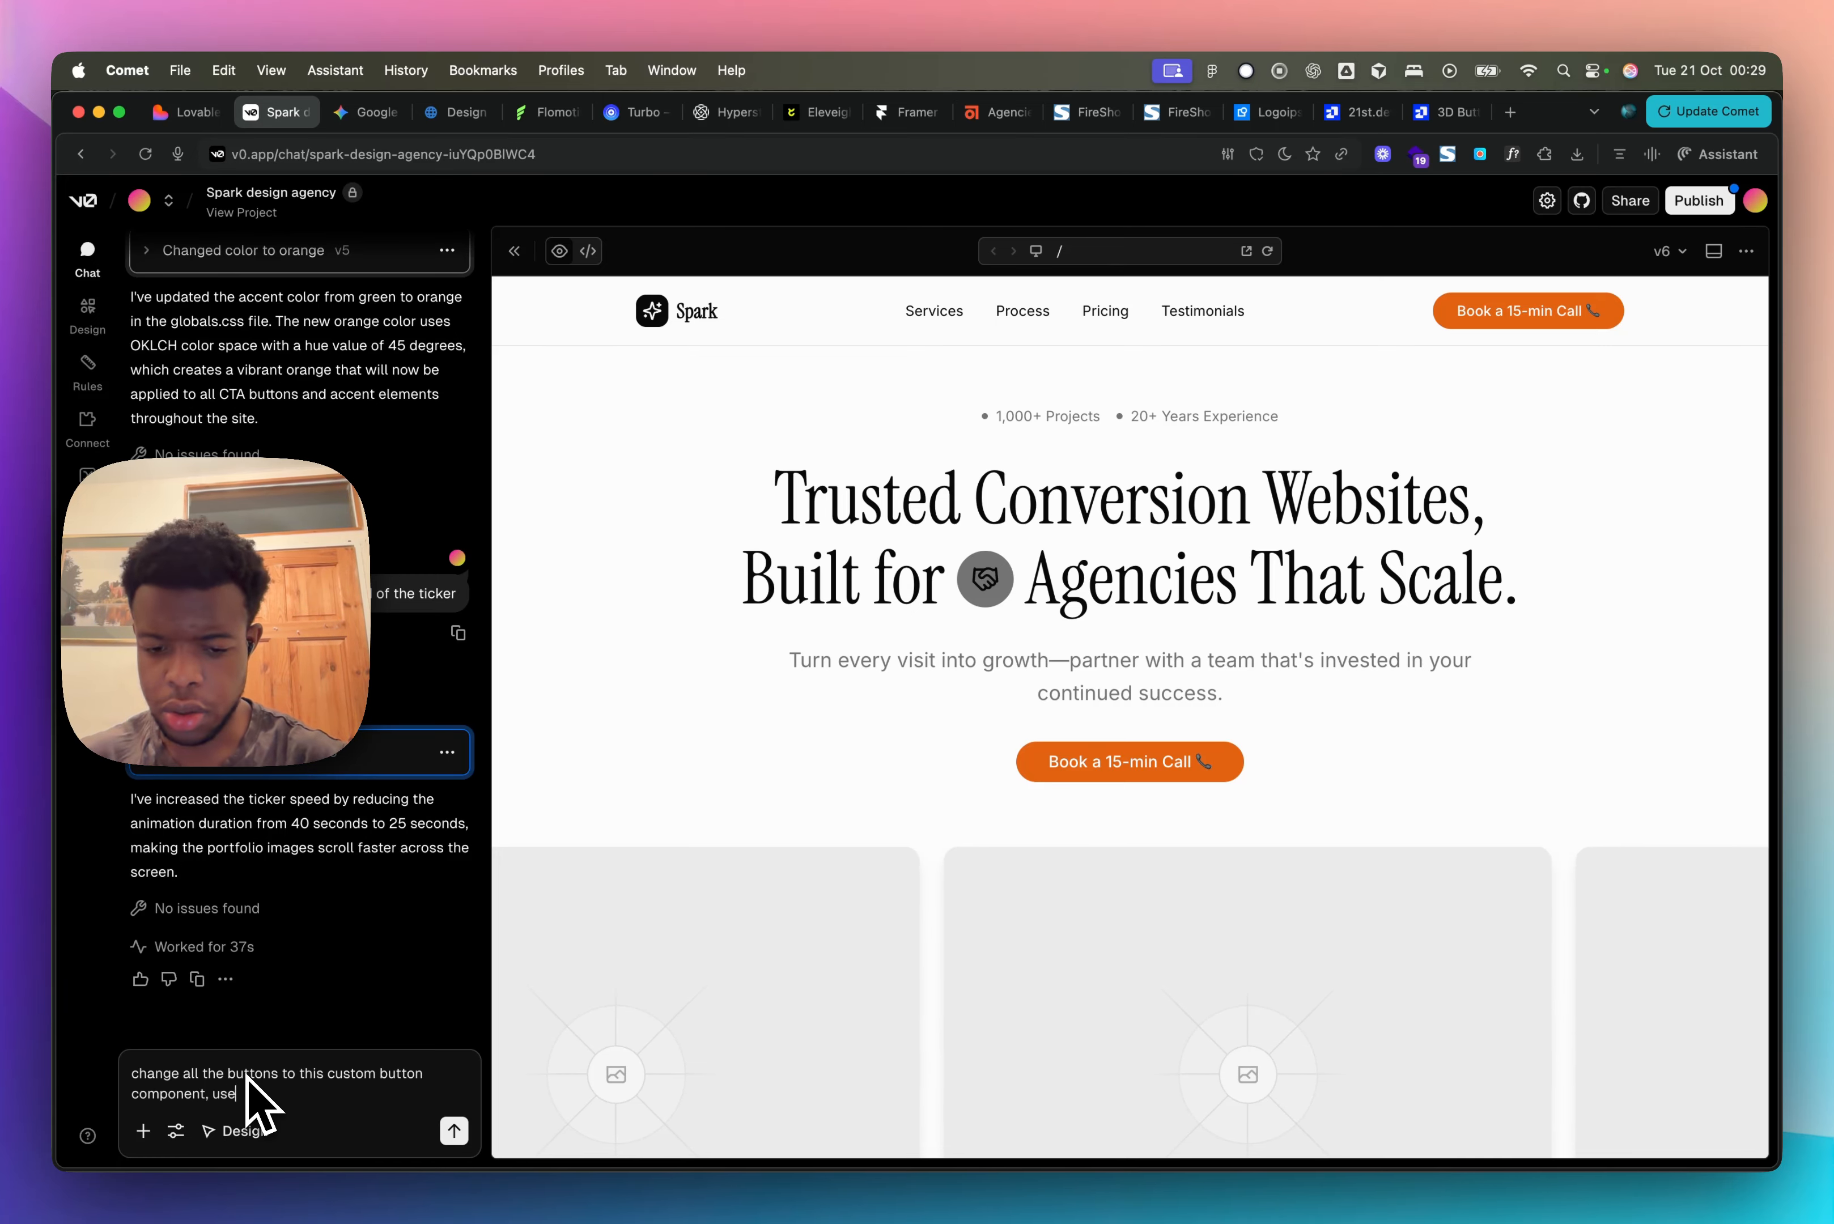
{"action": "type", "text": " our oran"}
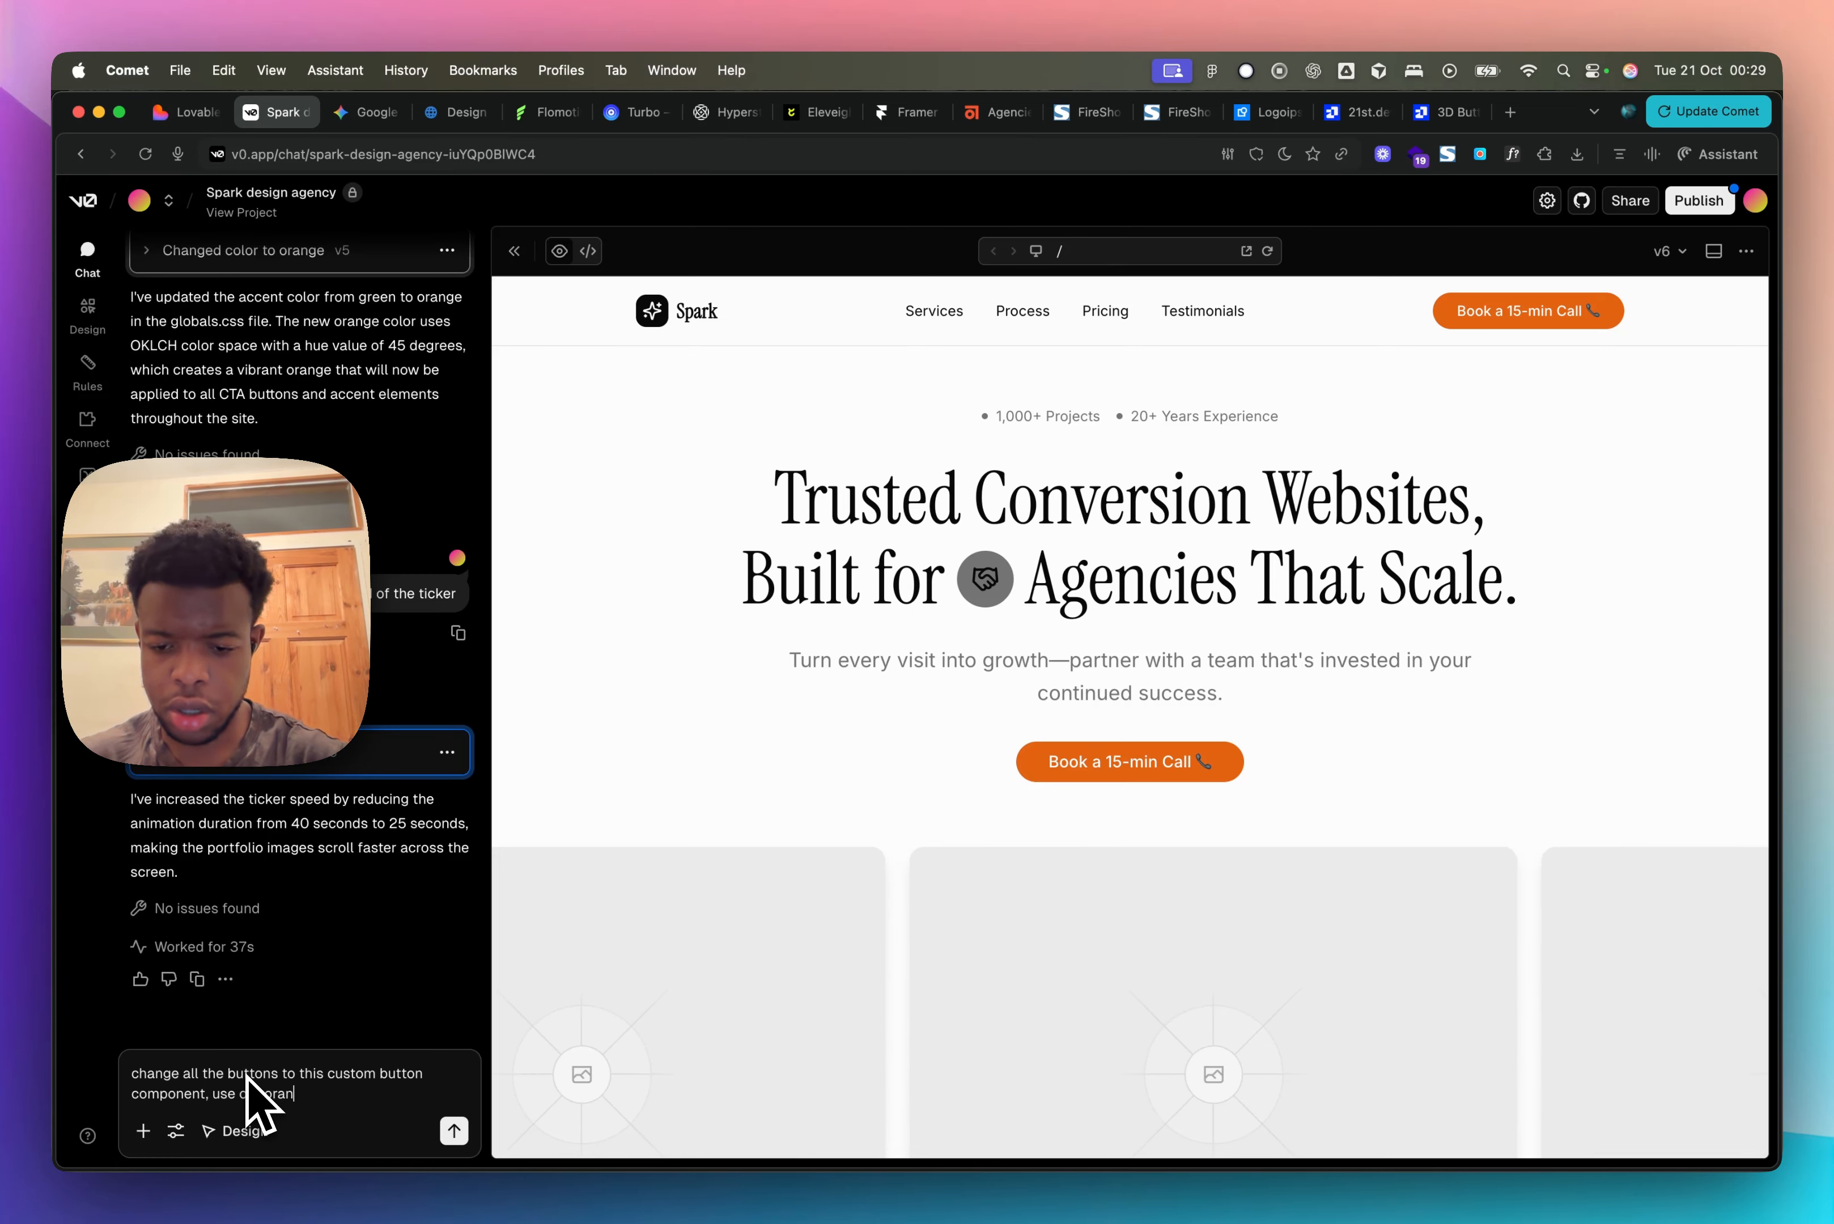
{"action": "type", "text": "ge colour fo"}
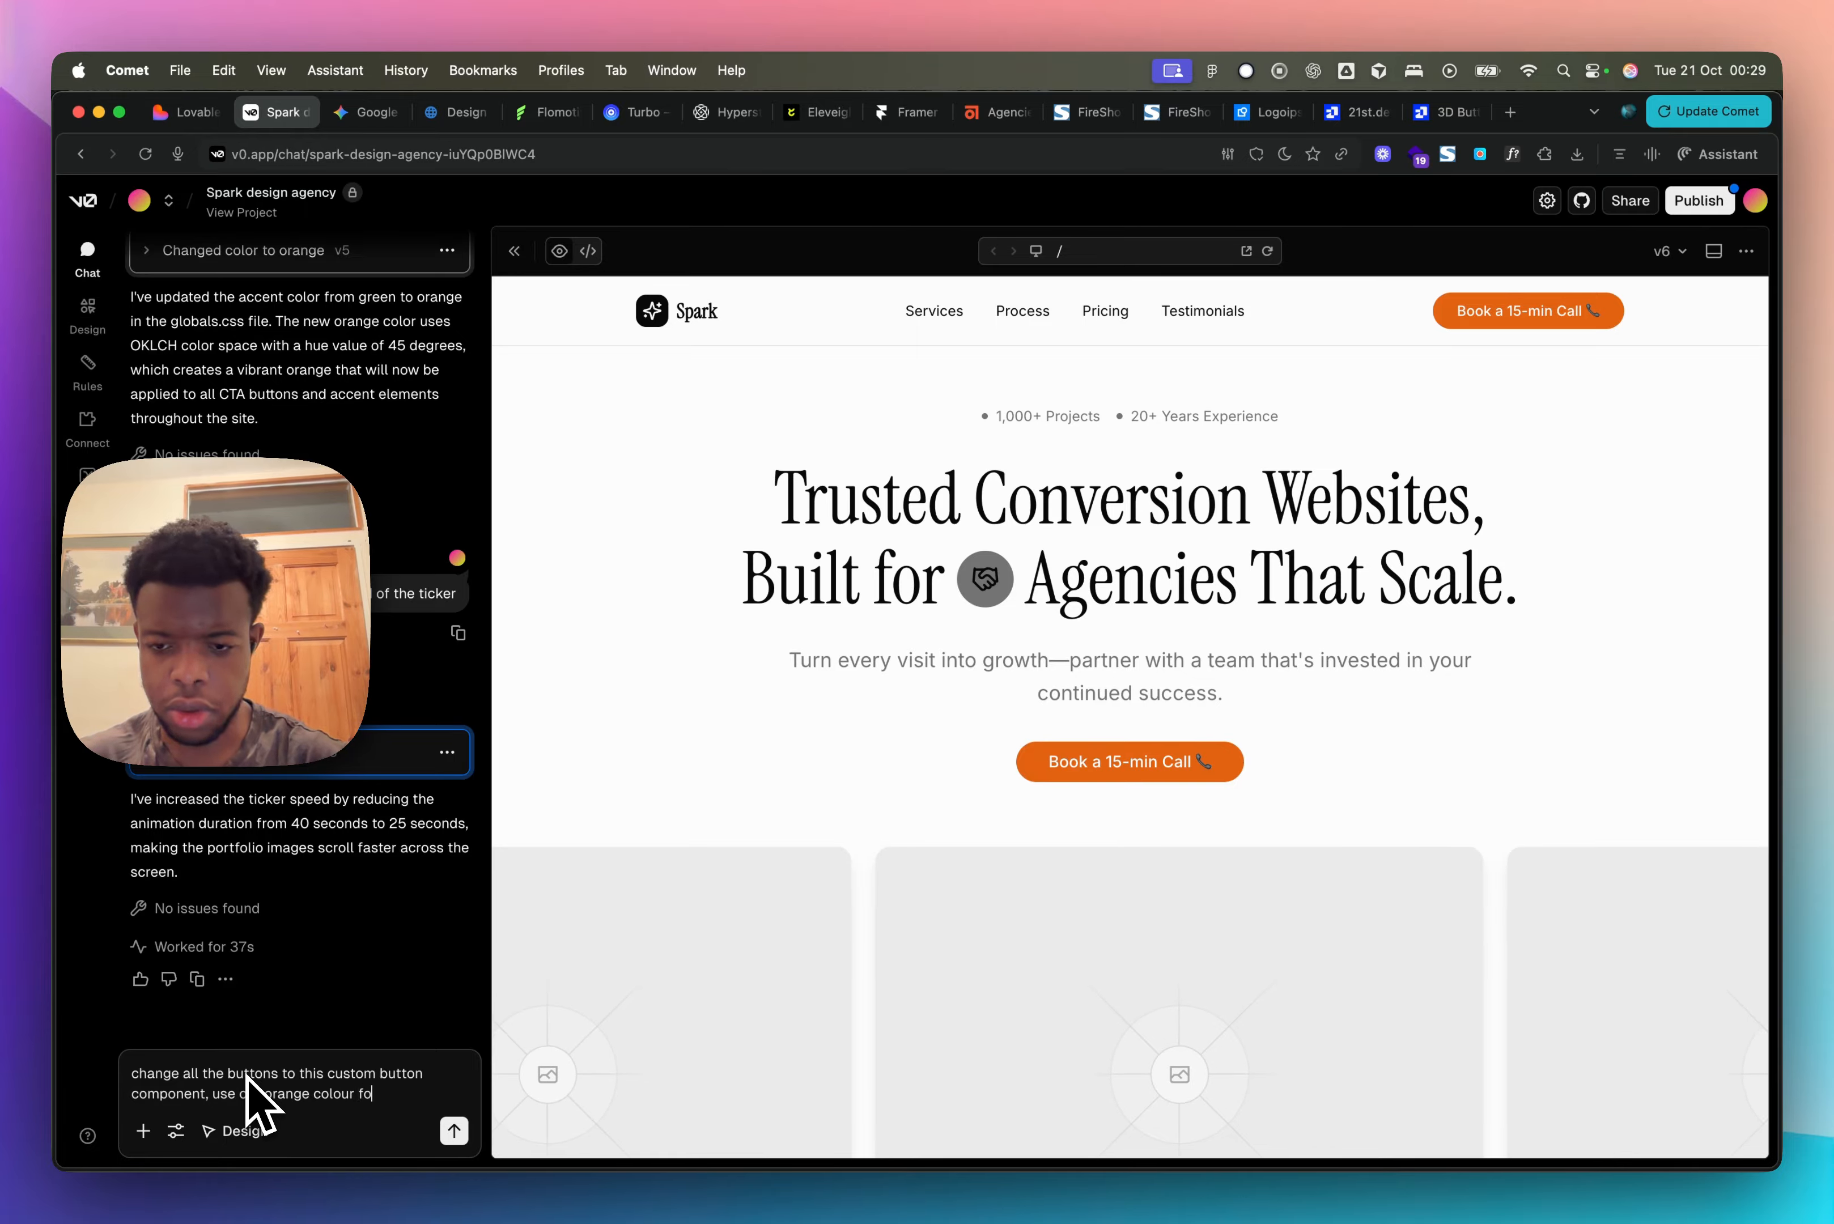
{"action": "type", "text": "r this new b"}
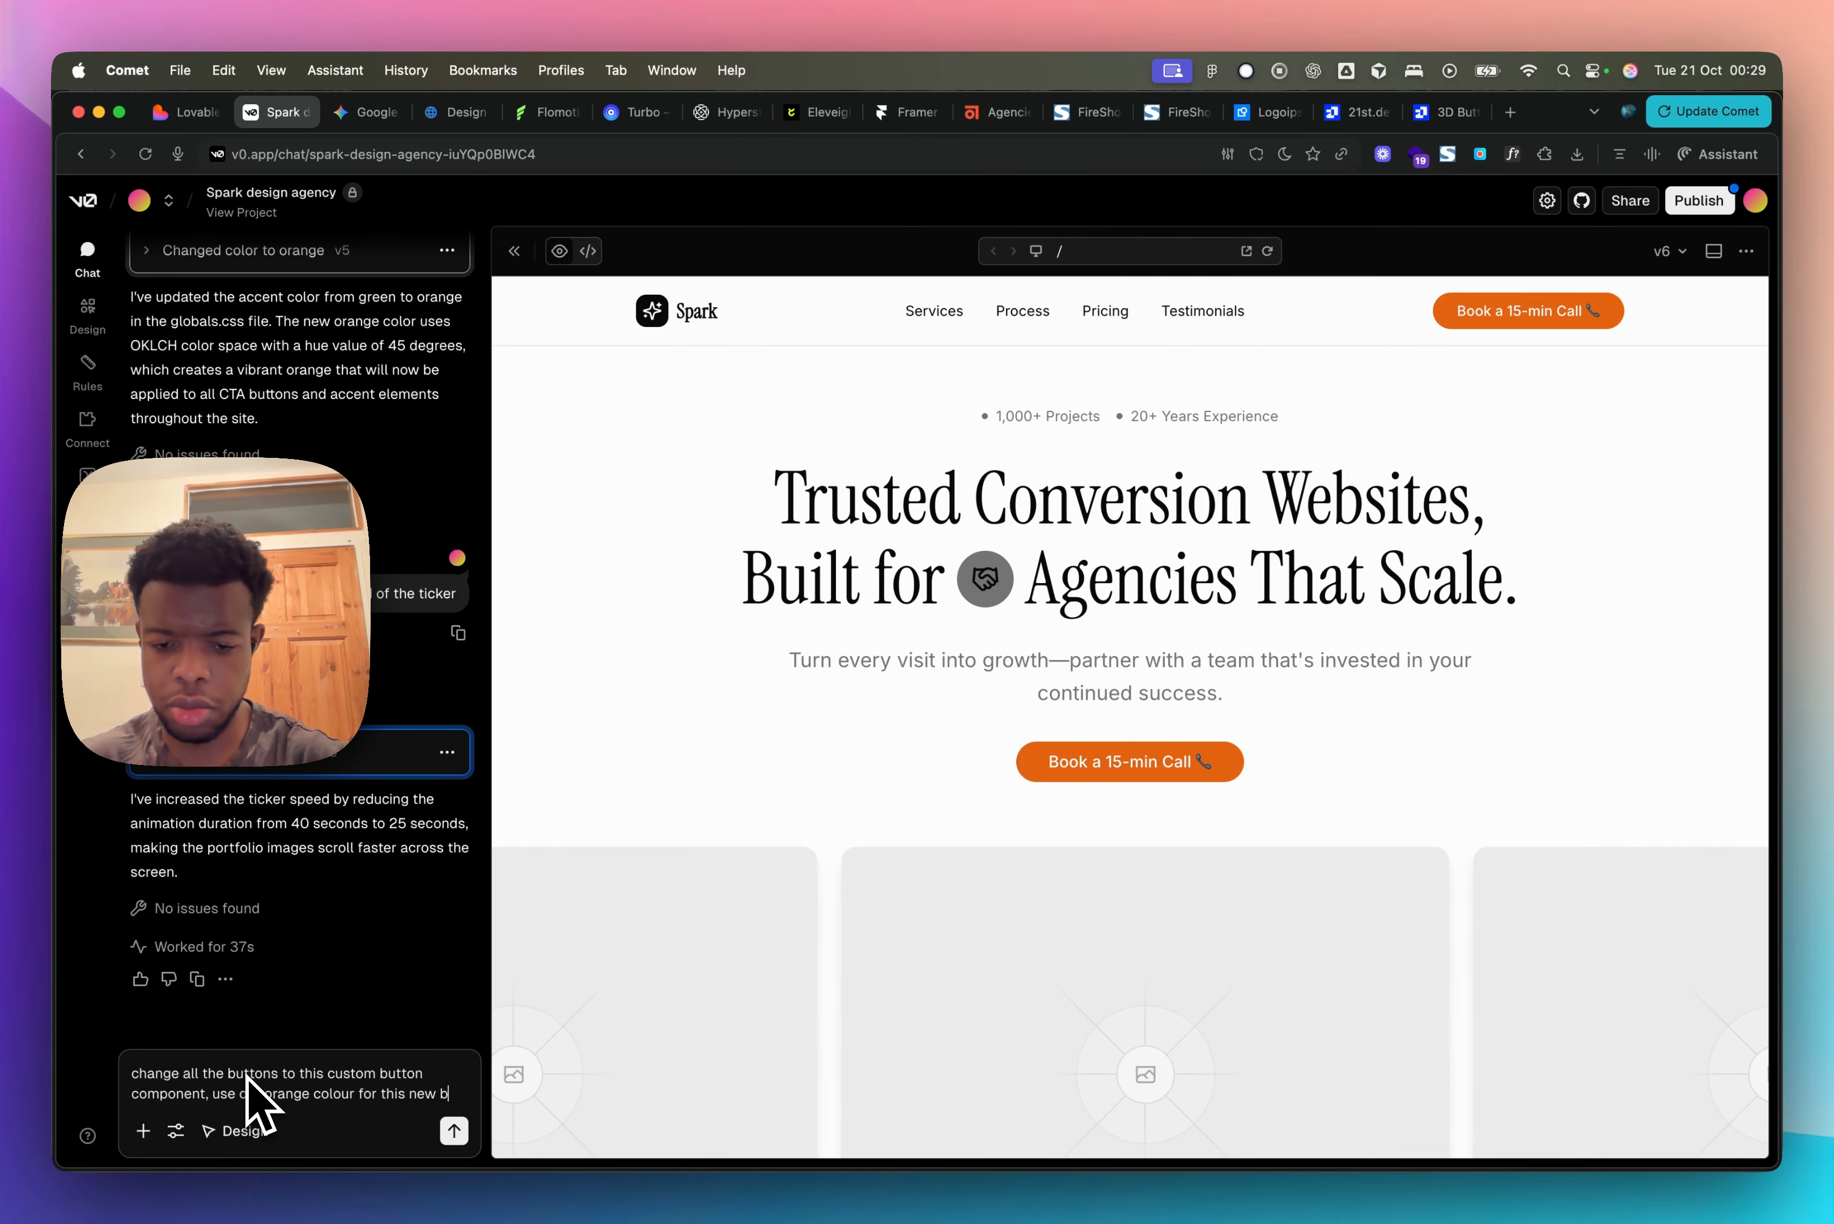
{"action": "type", "text": "utton:"}
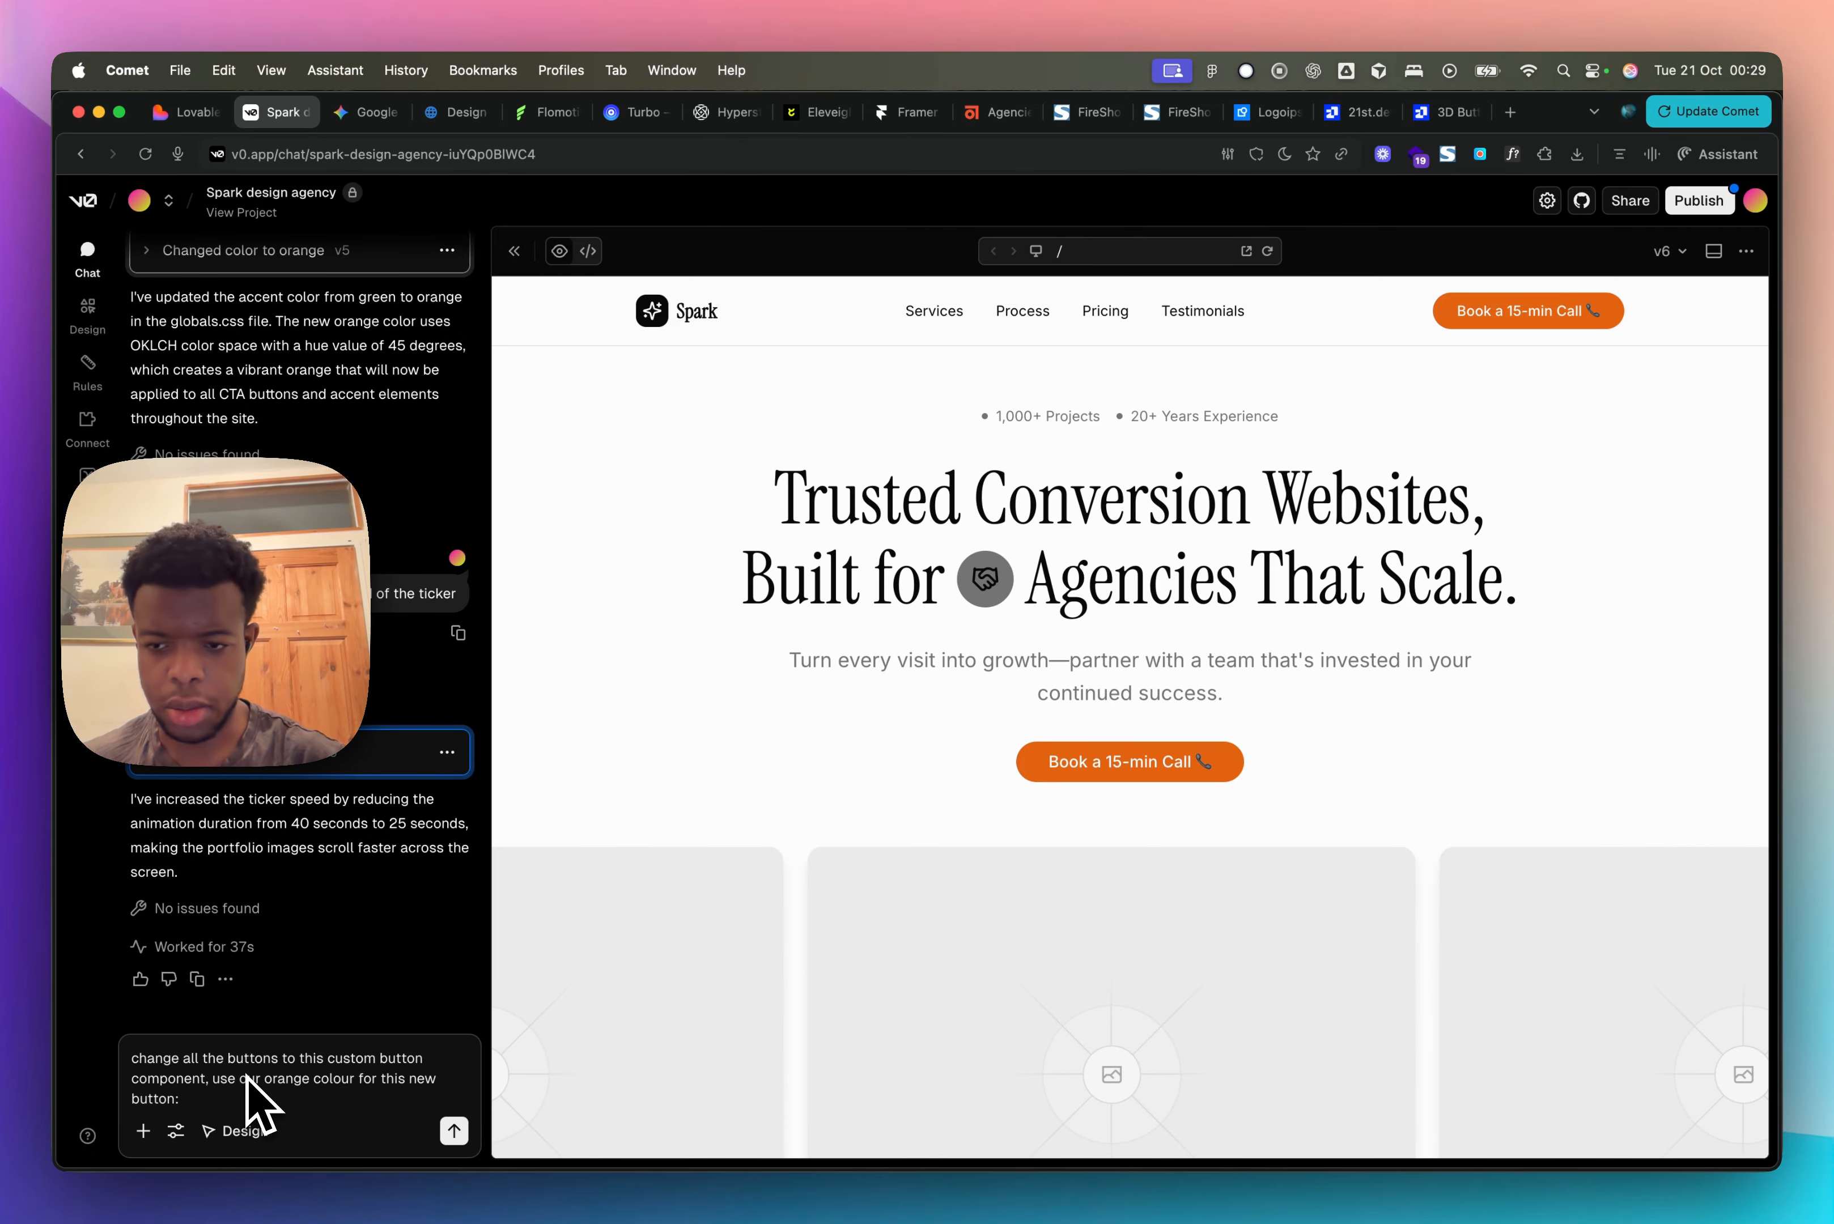
{"action": "key", "text": "shift+Return"}
{"action": "key", "text": "shift+Return"}
{"action": "key", "text": "super+v"}
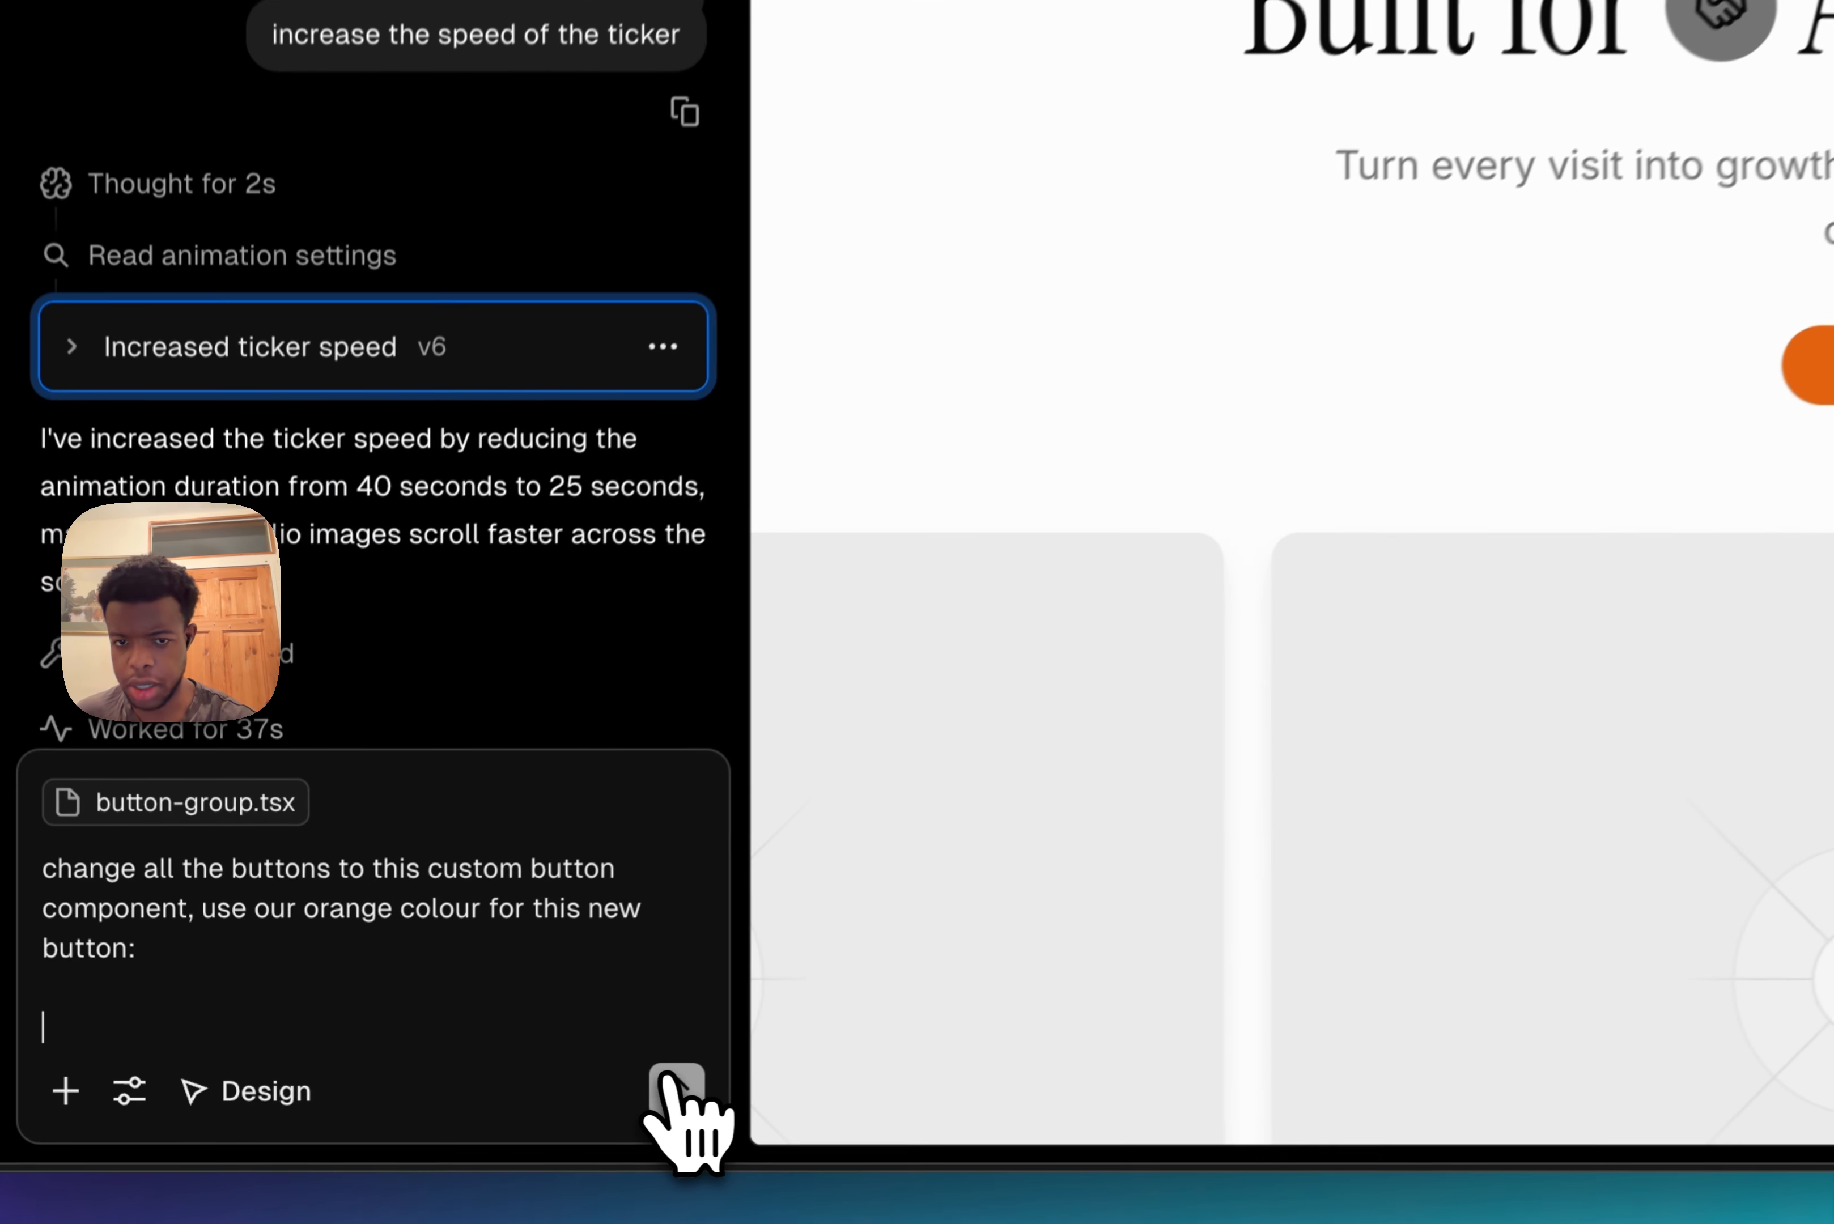
{"action": "left_click", "coordinate": [454, 1130]}
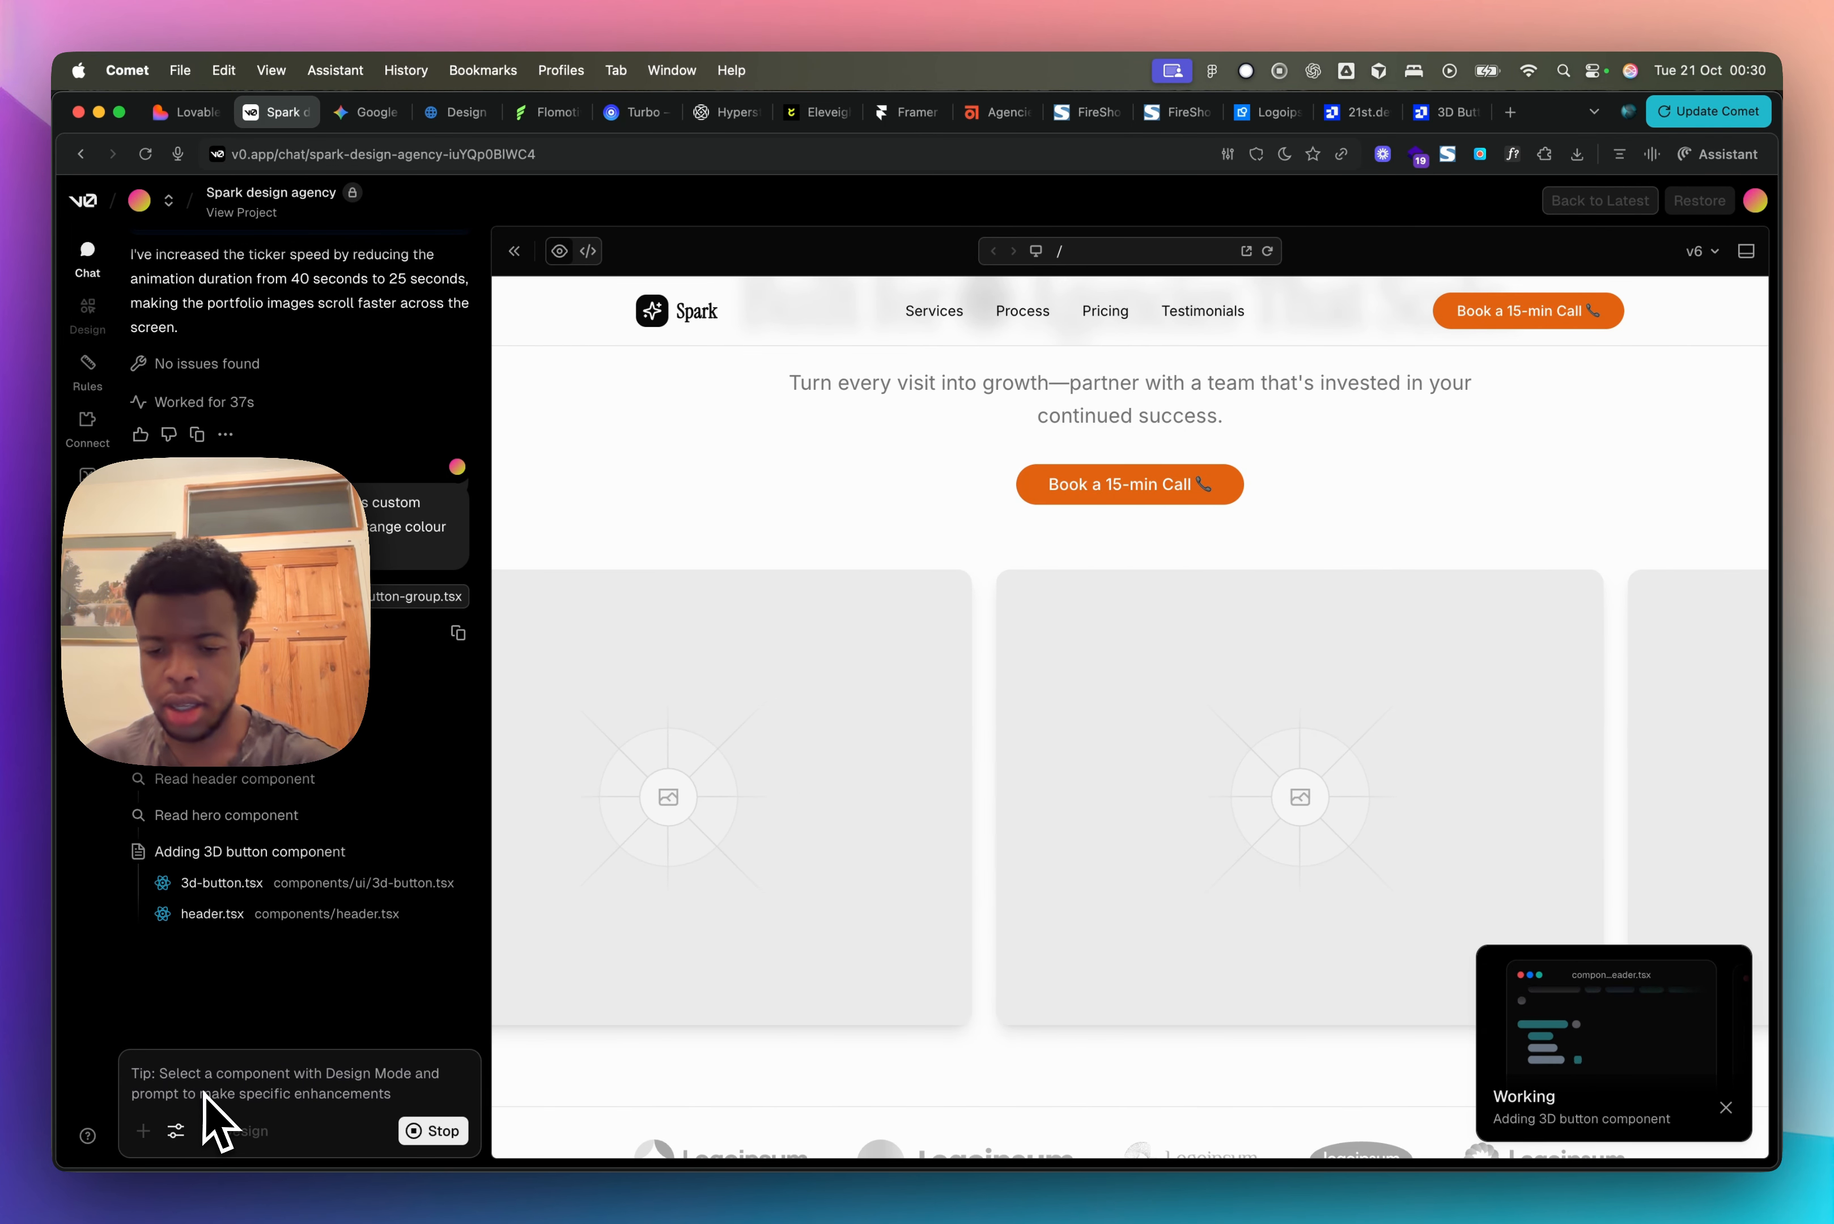
Step: Paste the copied complaint about the ticker visibly stopping and resetting into the v0 prompt and prefix it with "the ticker, "
{"action": "key", "text": "super+v"}
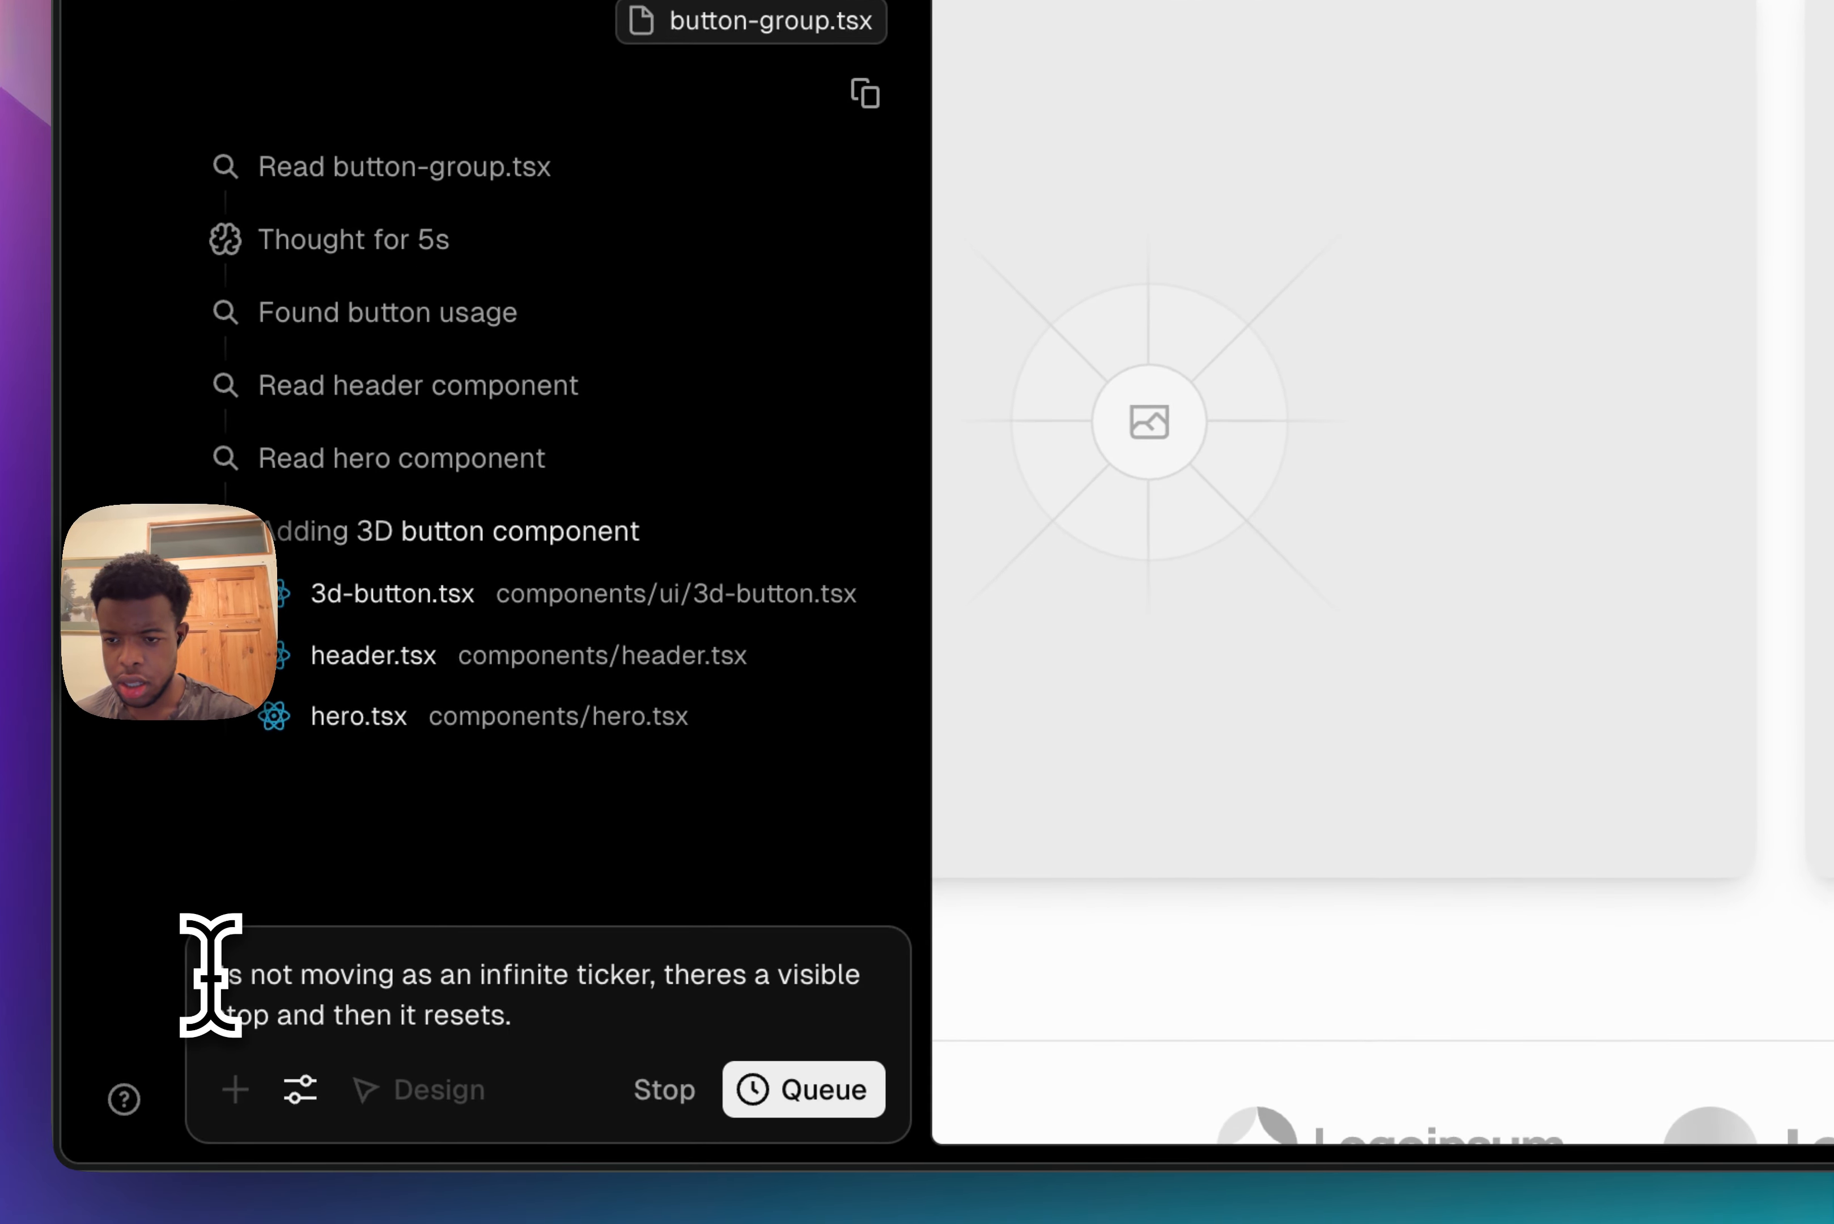
{"action": "left_click", "coordinate": [210, 975]}
{"action": "type", "text": "the ticker"}
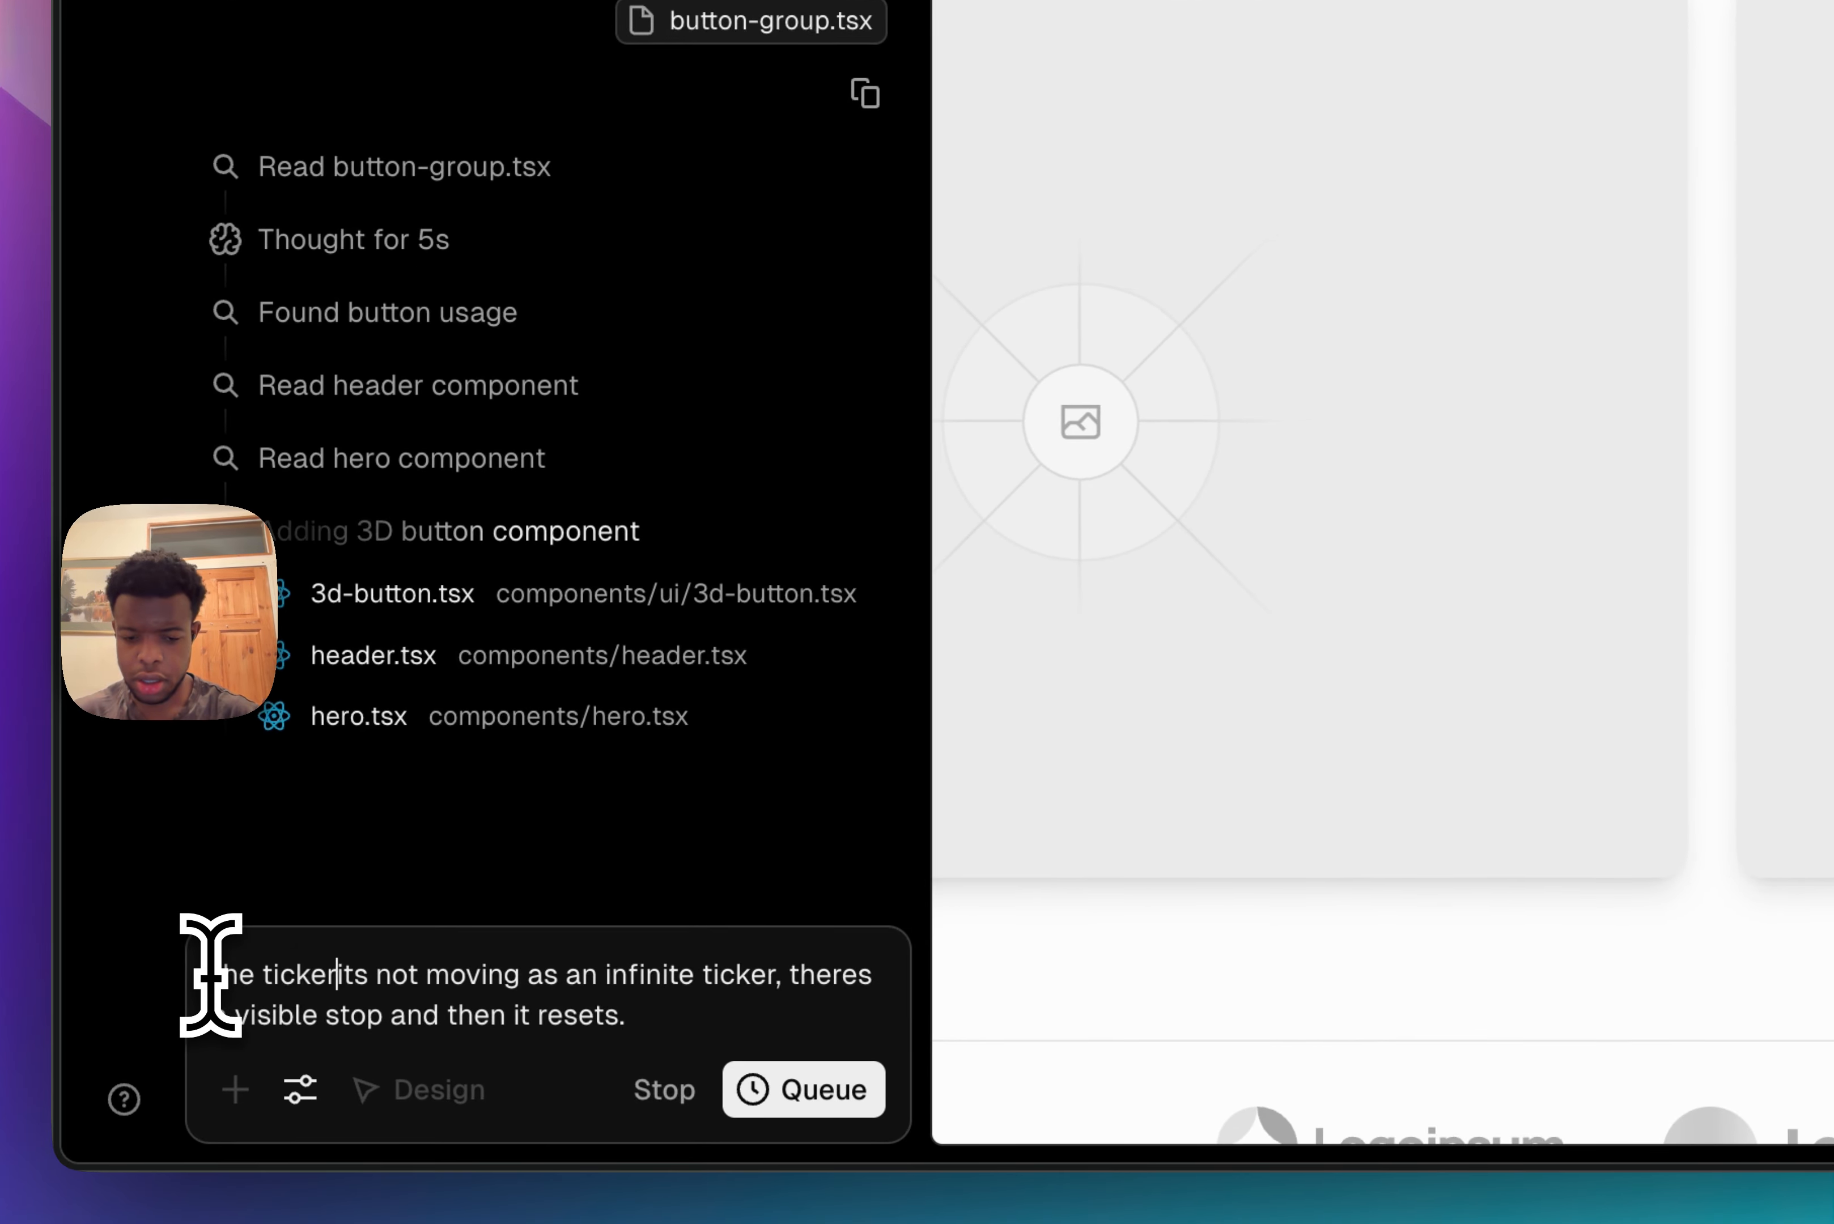
{"action": "type", "text": ", "}
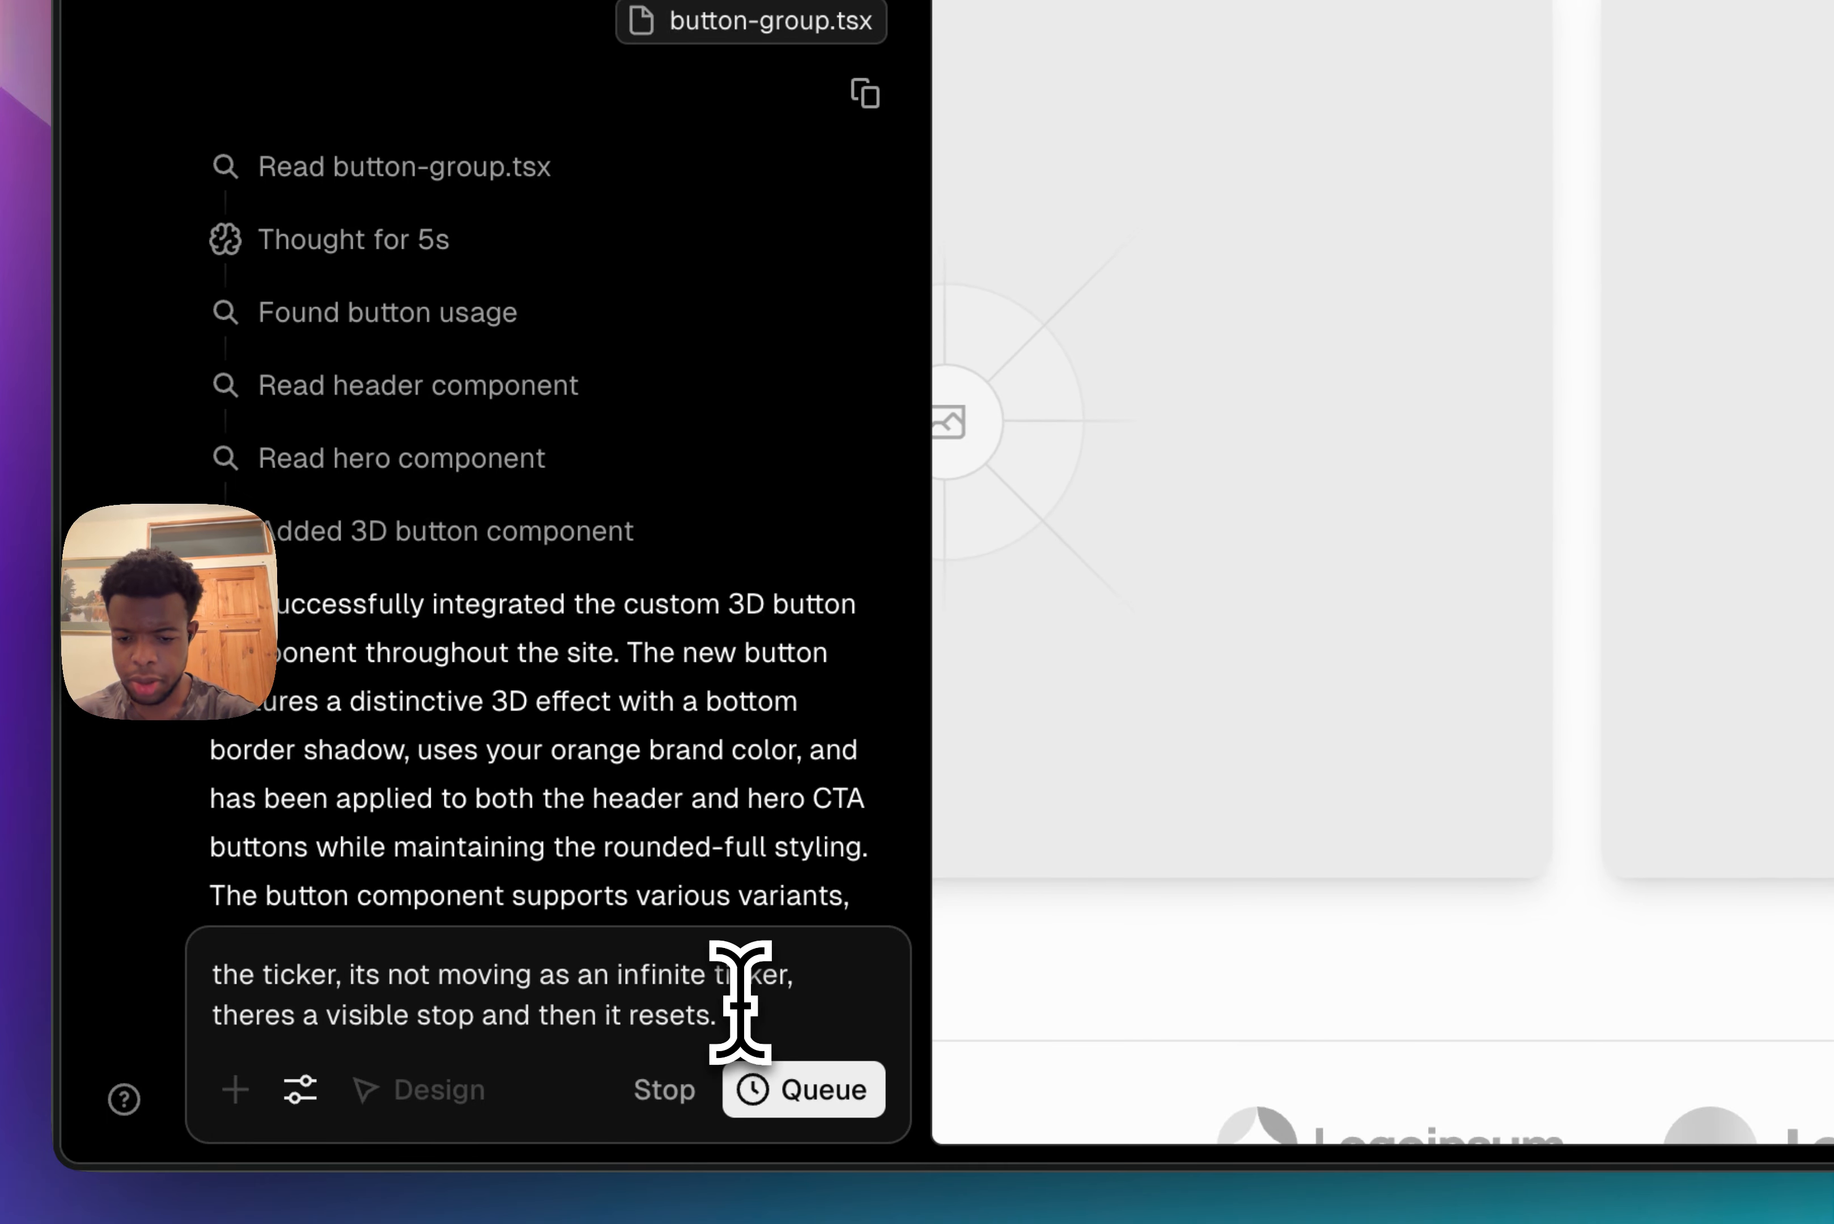
Step: Extend the prompt with "please fix this and make it an infinite tciker with no visible start/stop/end points" and send it
{"action": "type", "text": " Please fi"}
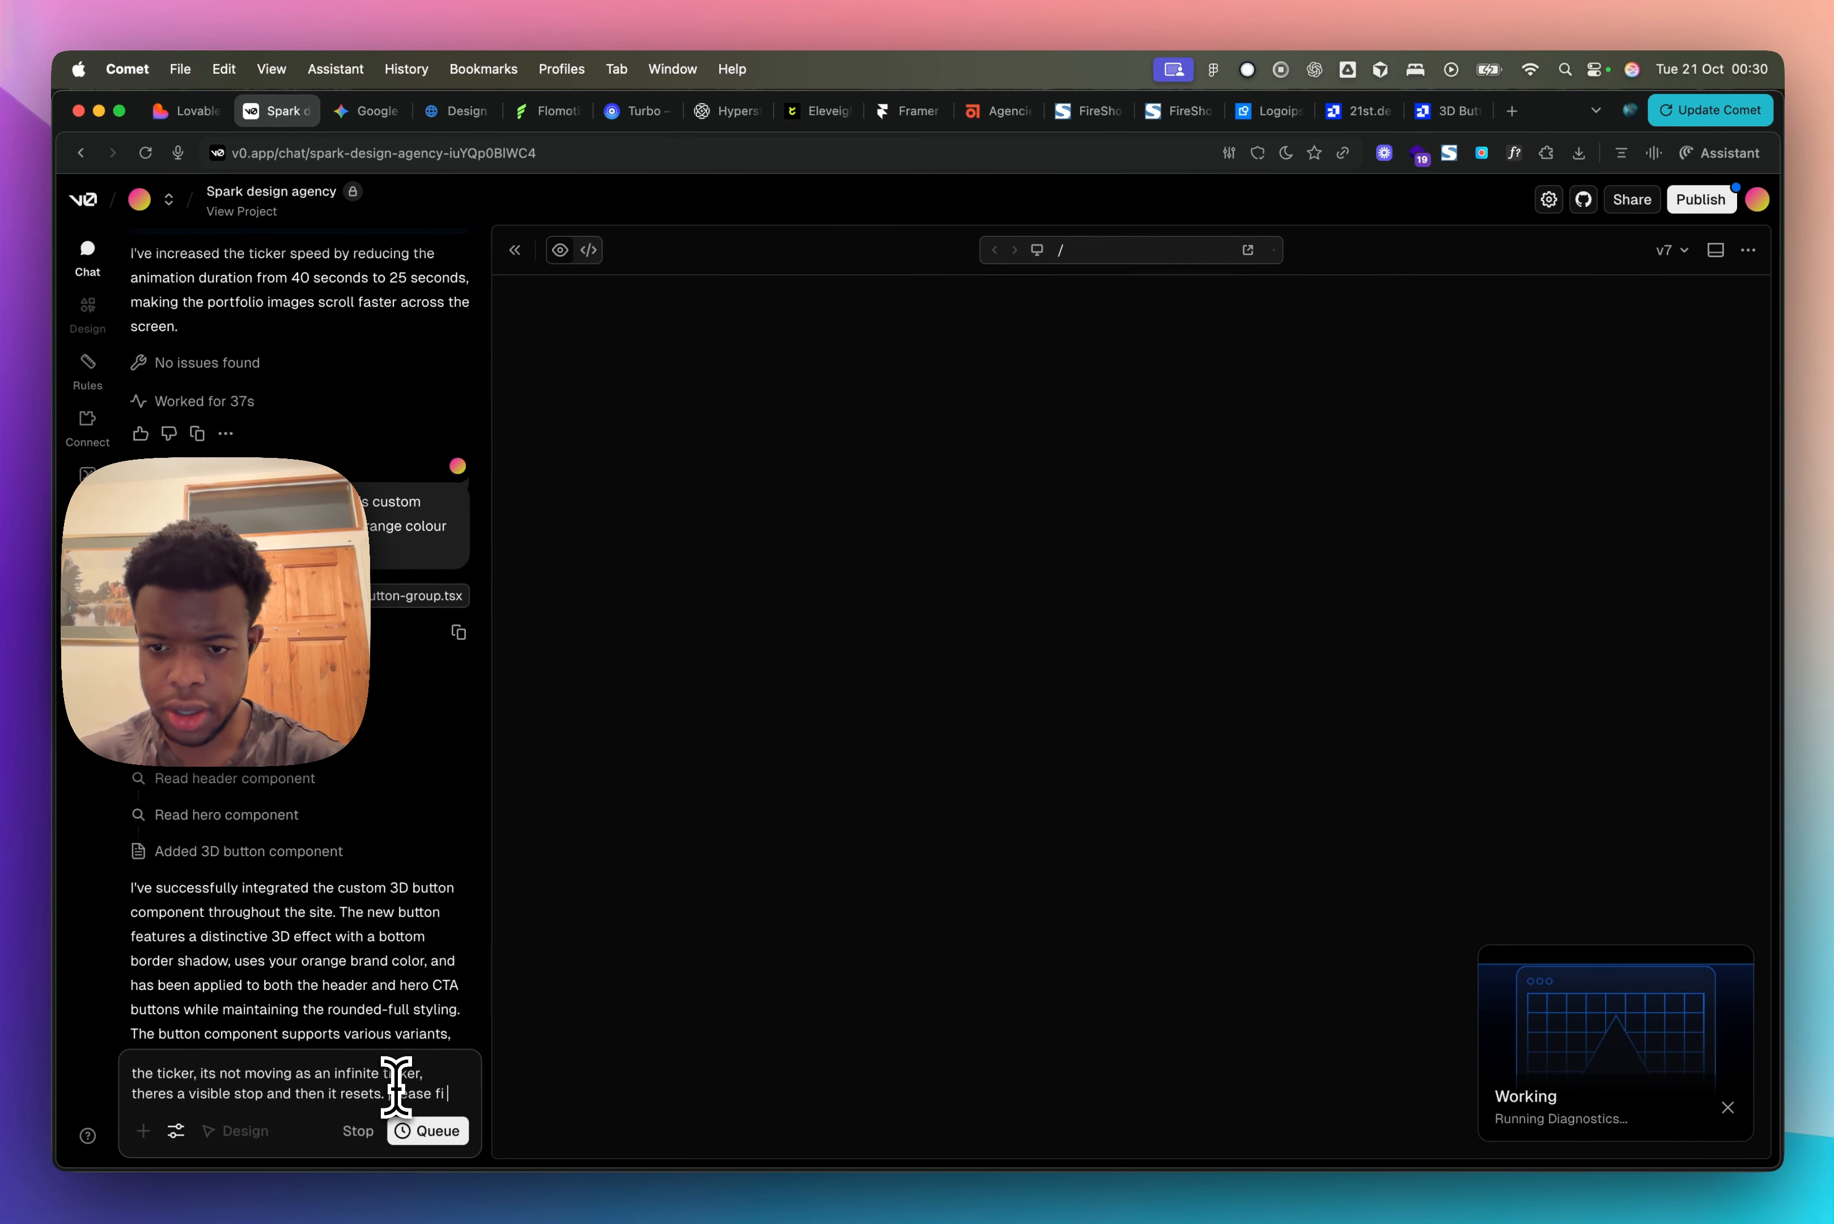
{"action": "type", "text": "x this and make it an infinite tciker with"}
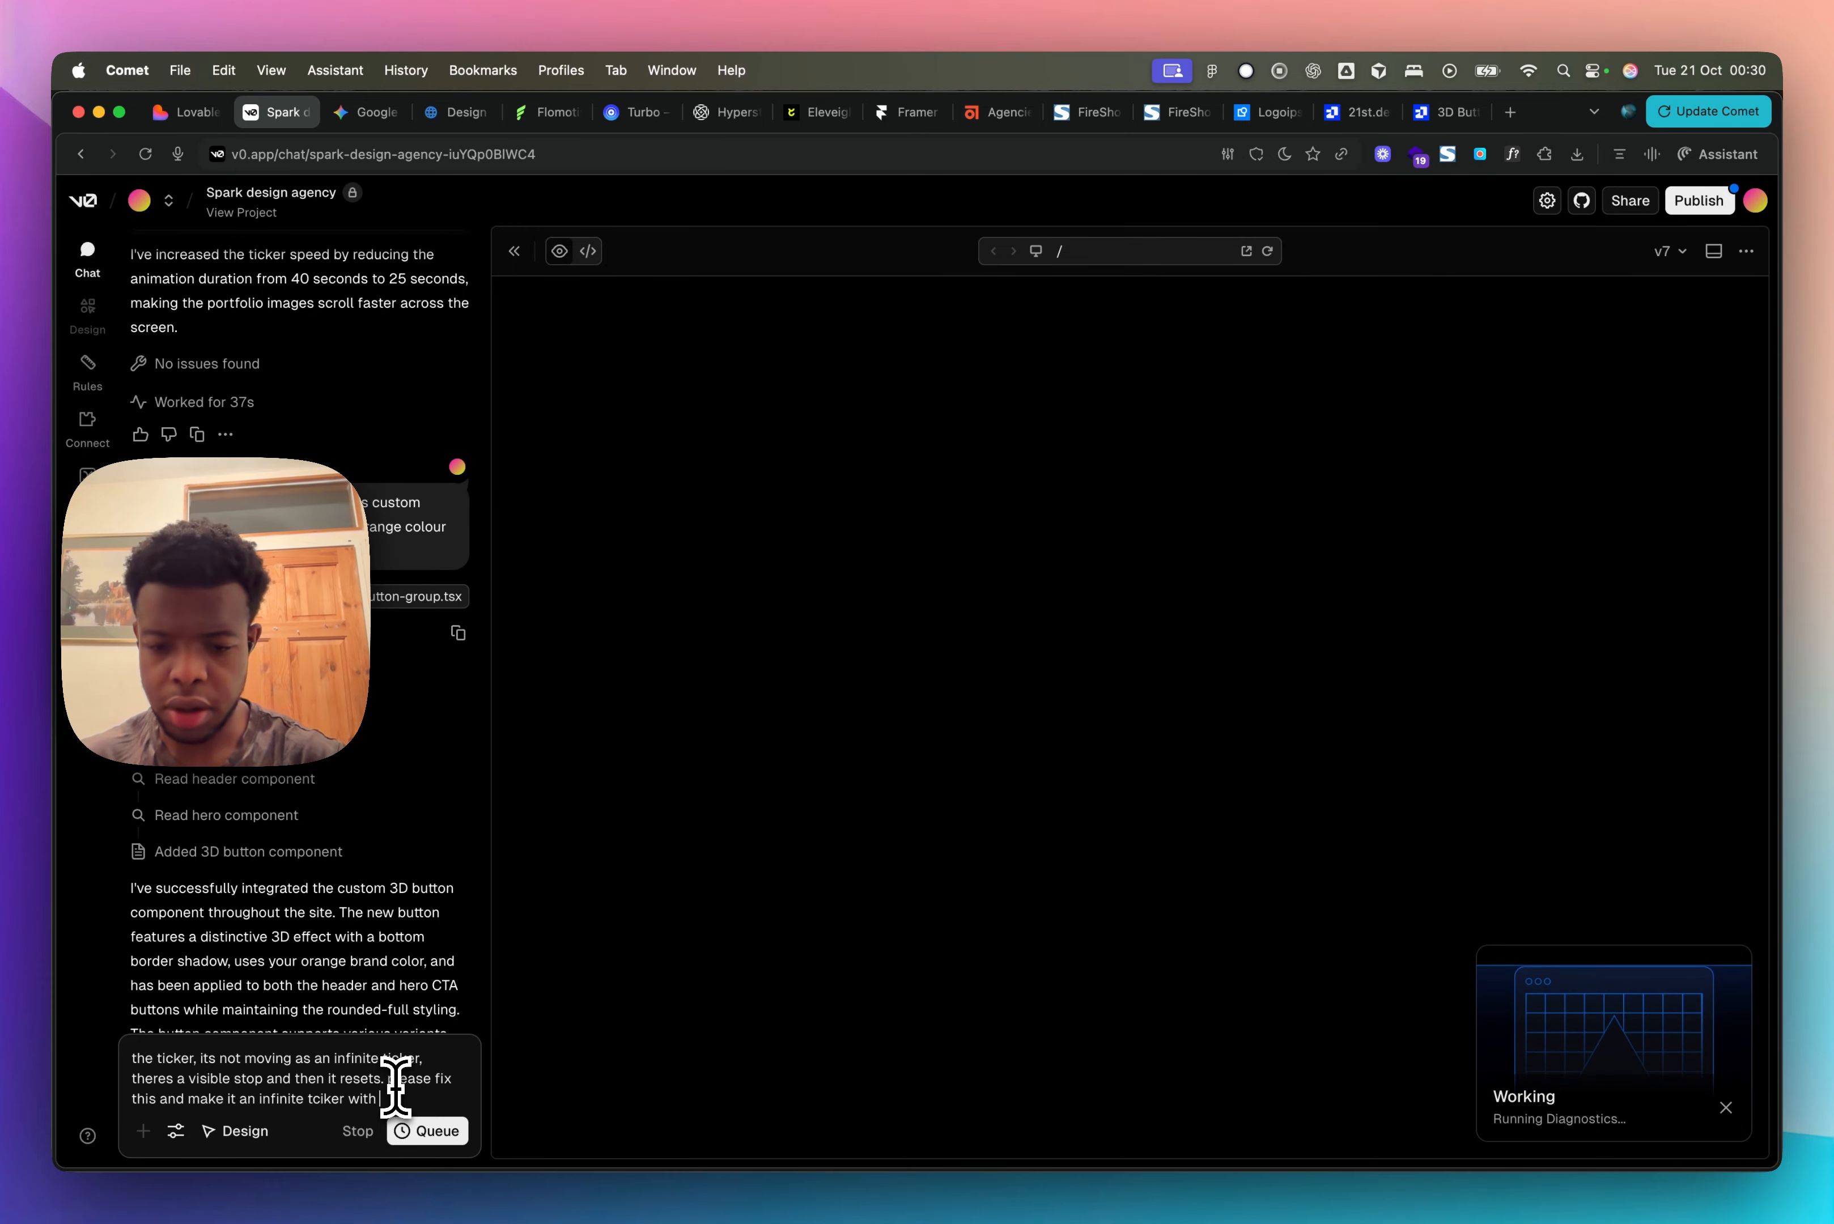
{"action": "type", "text": "visible"}
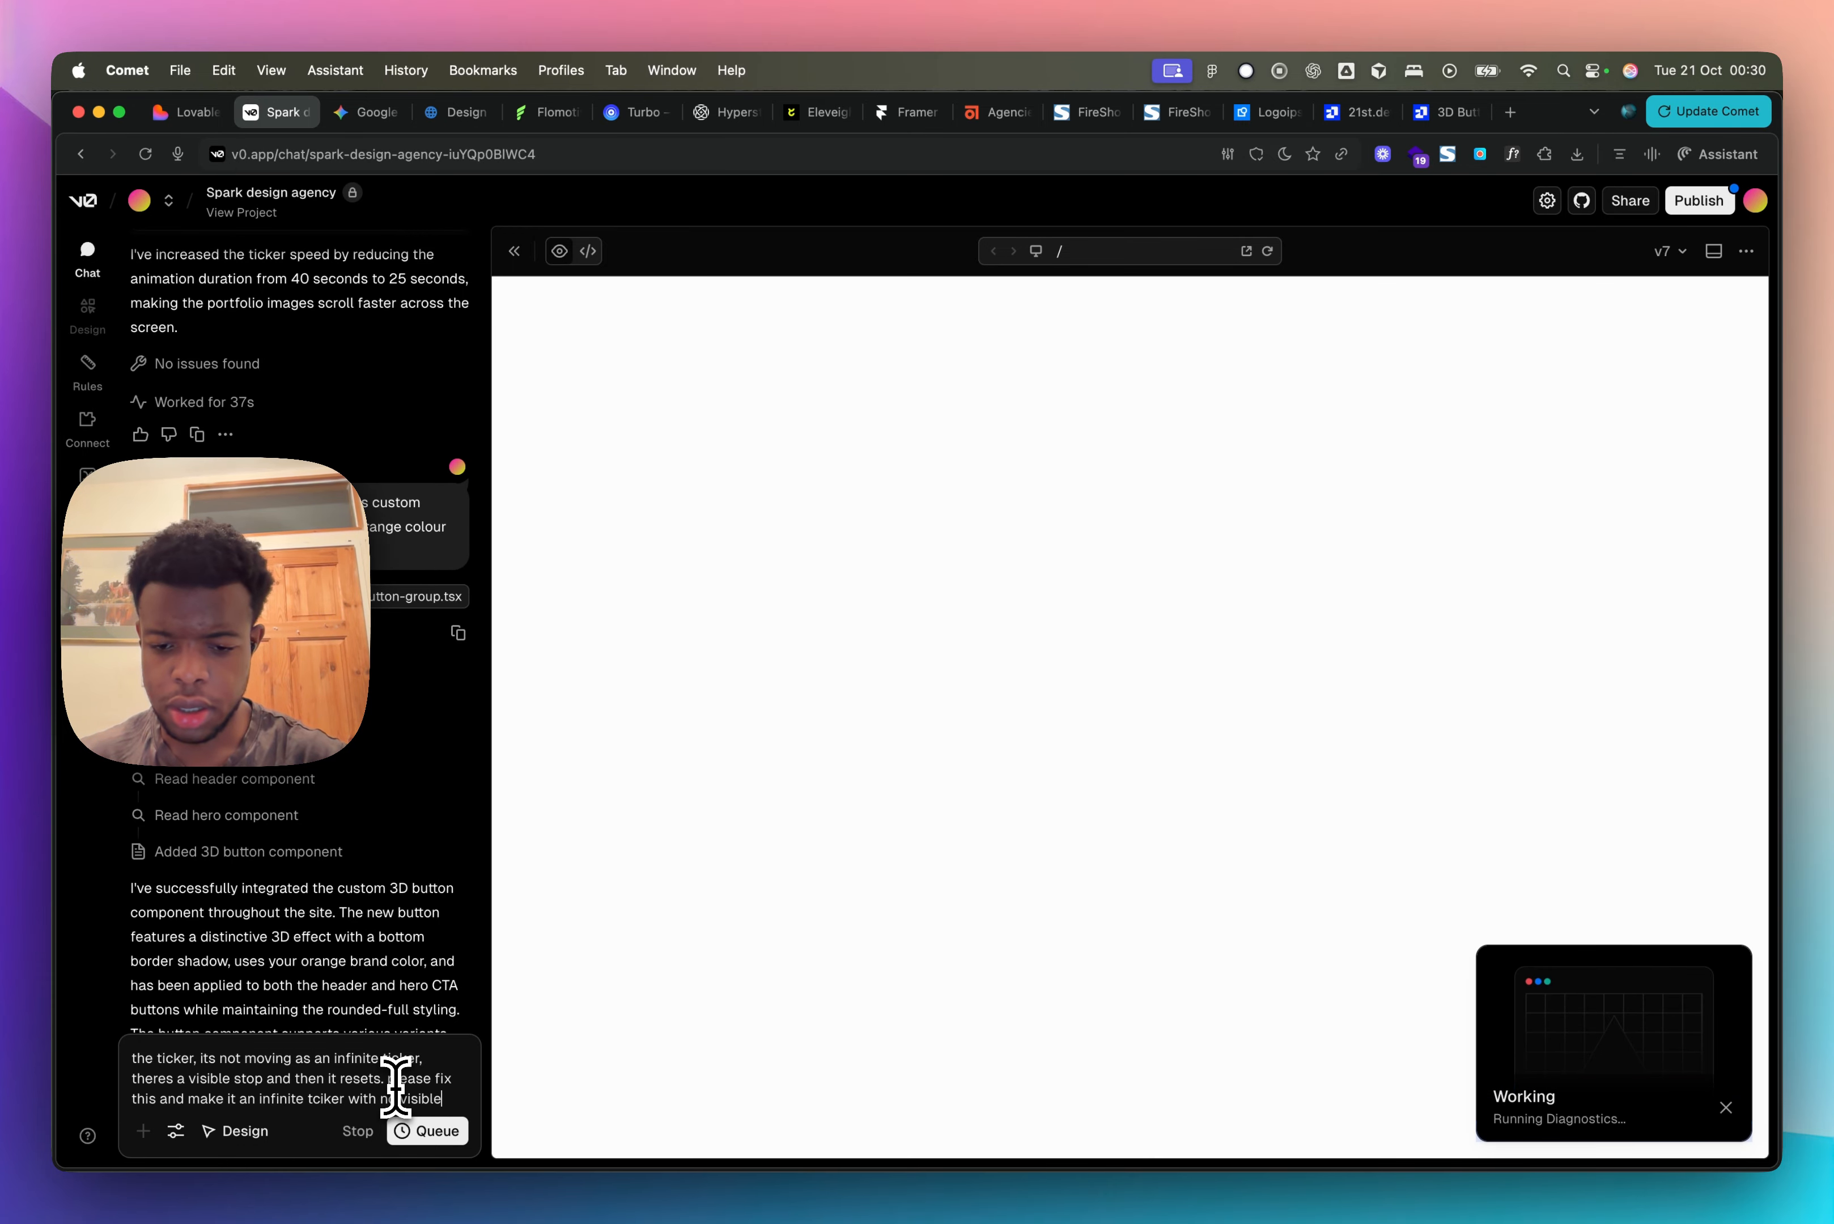
{"action": "type", "text": " rt/stop/end points"}
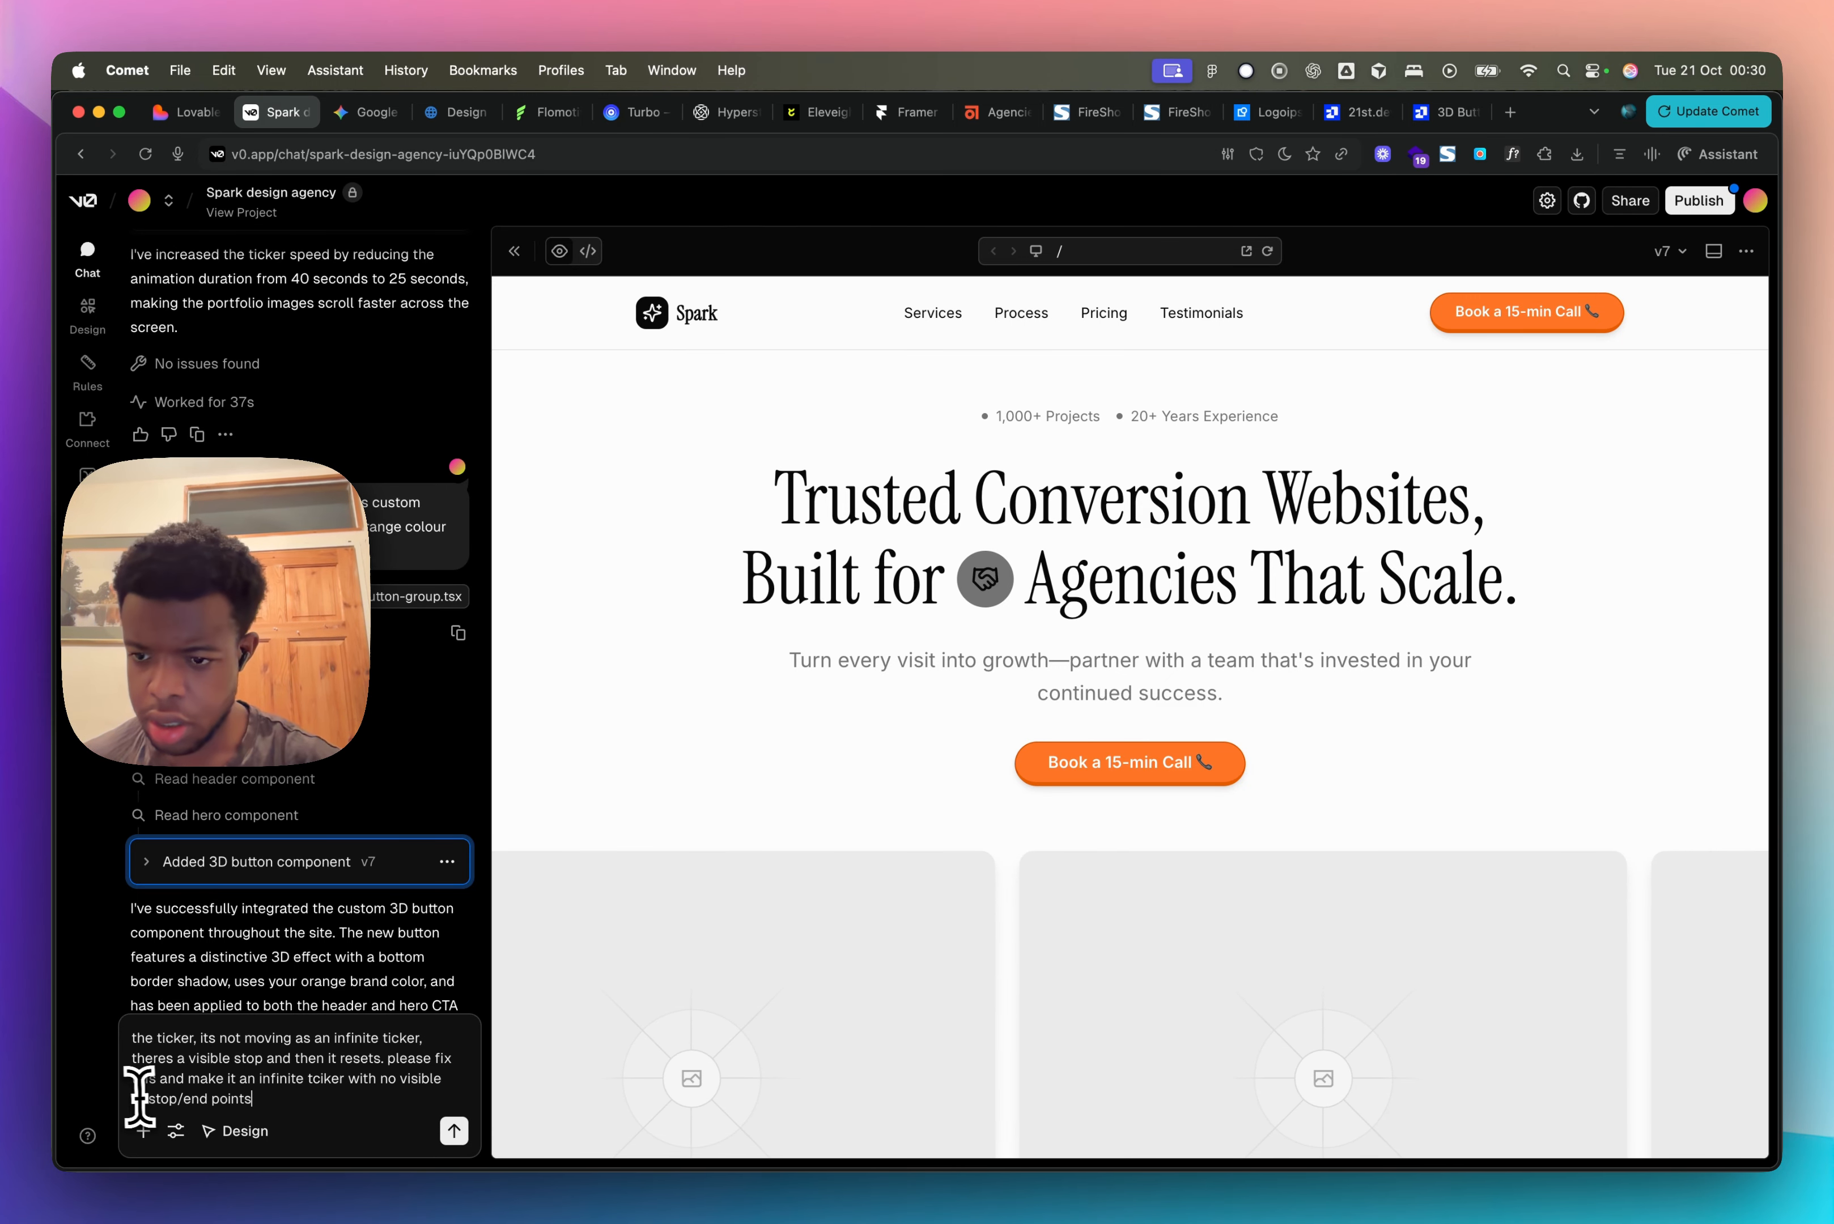
{"action": "left_click", "coordinate": [135, 1098]}
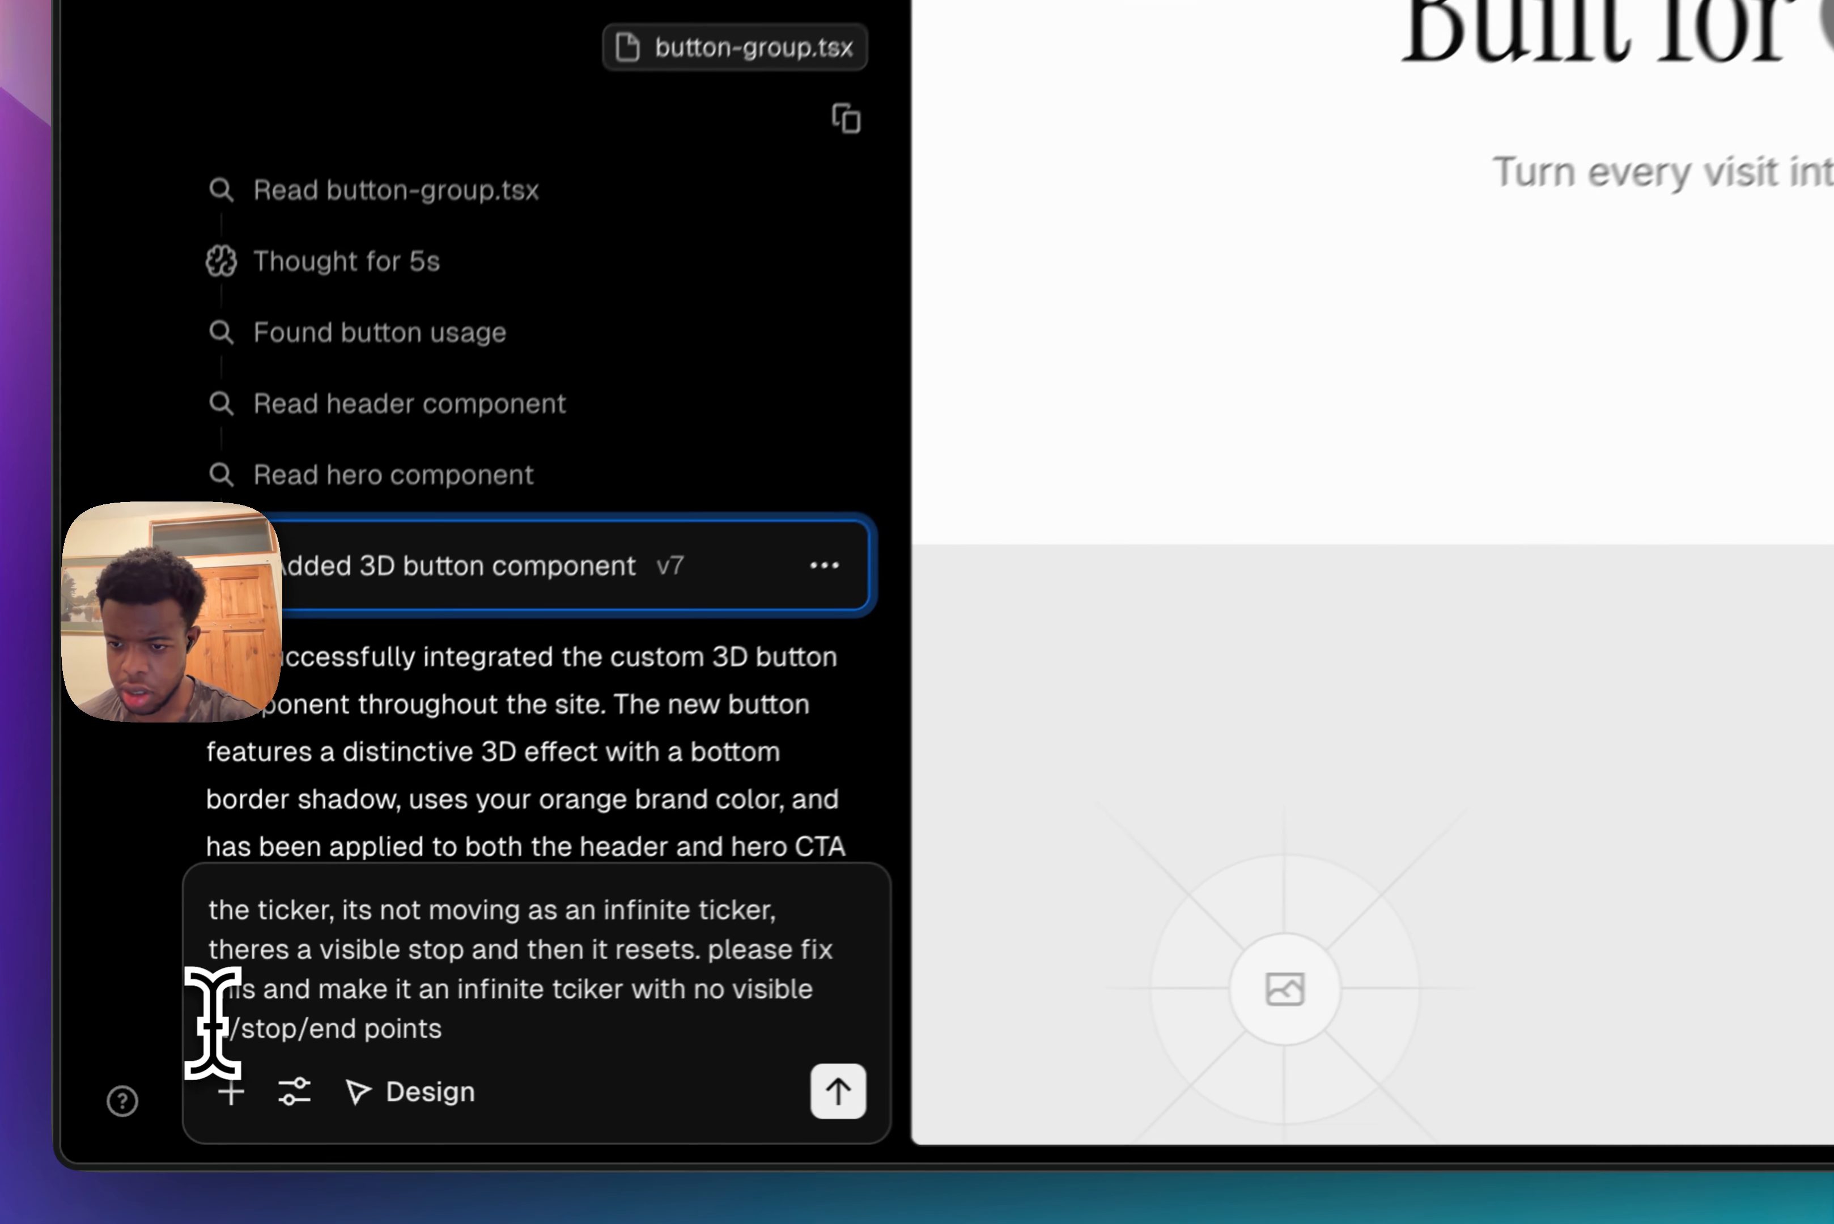
{"action": "type", "text": "sta"}
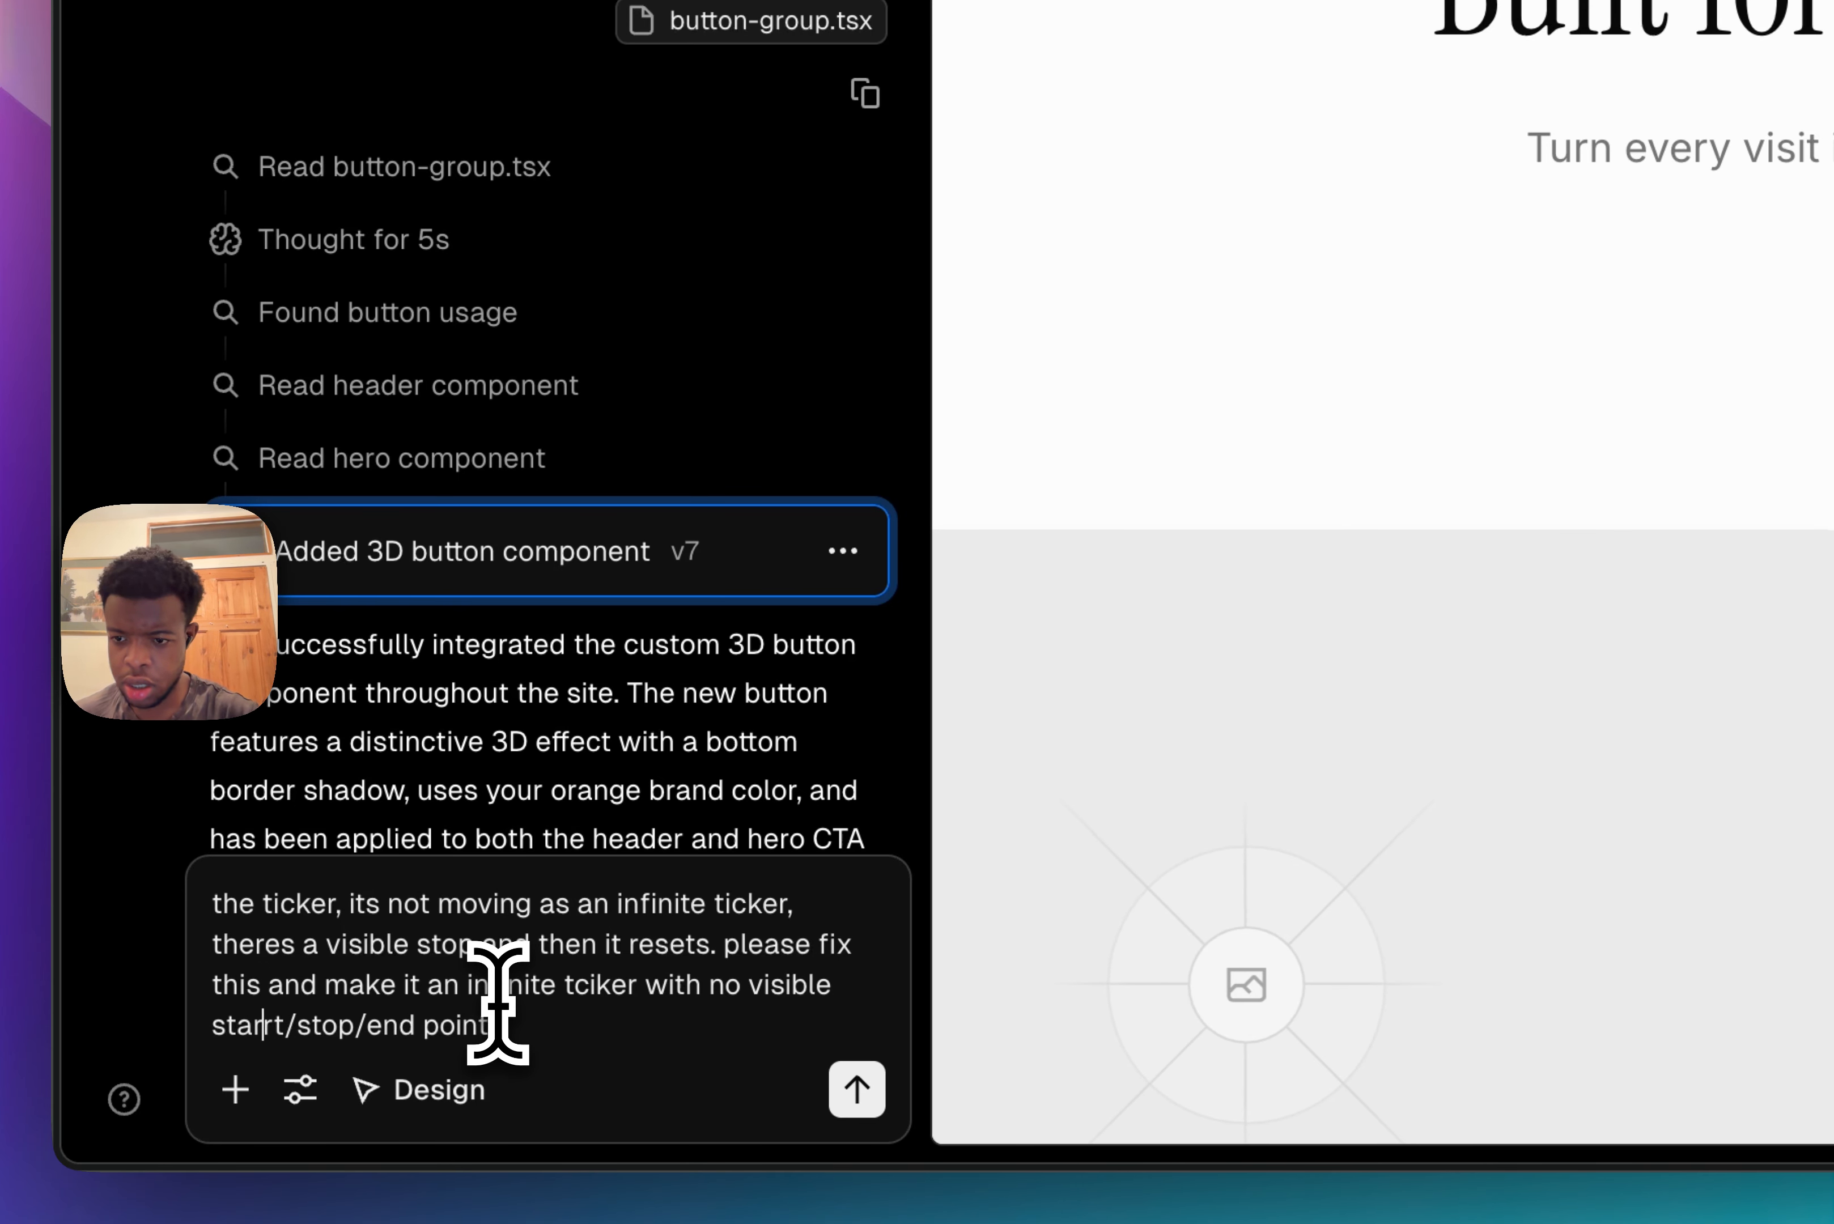
{"action": "left_click", "coordinate": [300, 1090]}
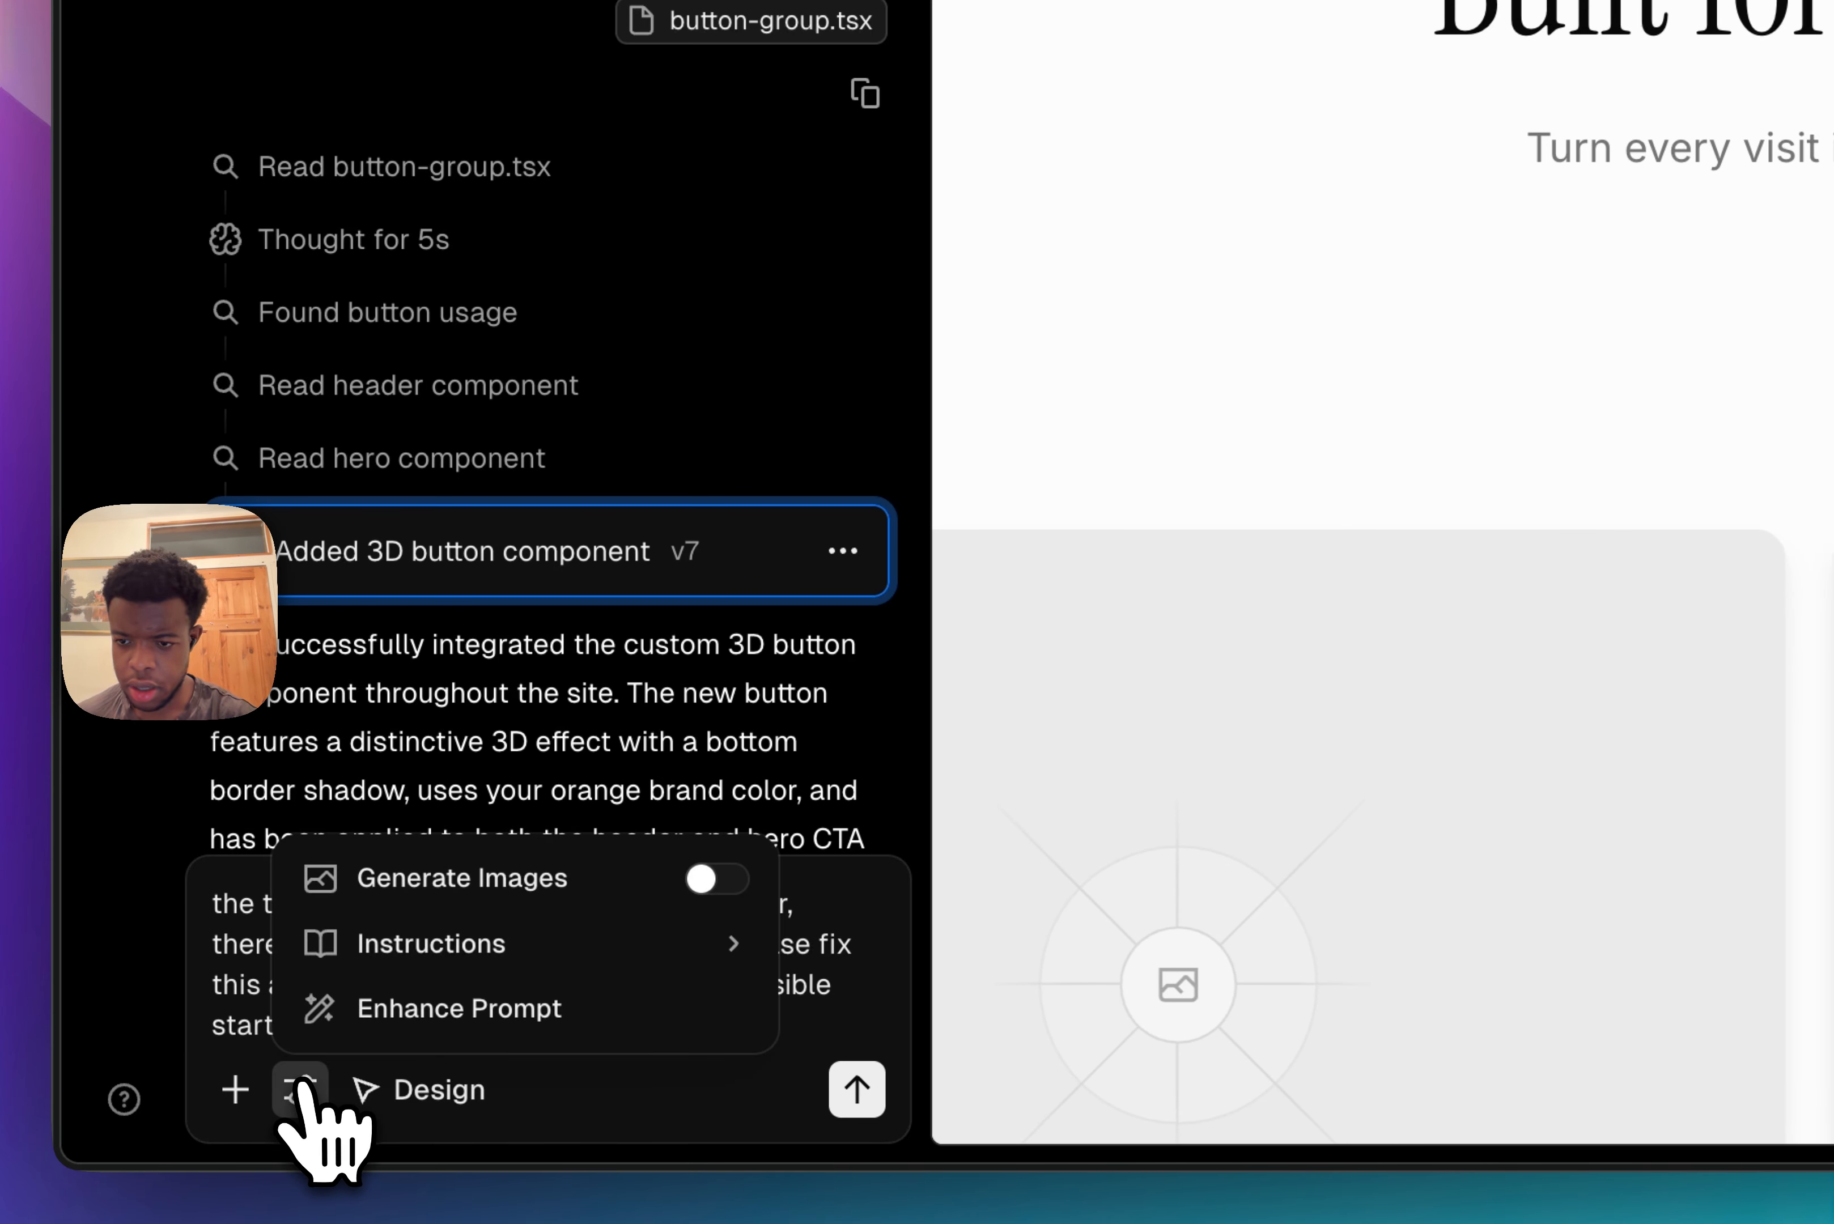
{"action": "left_click", "coordinate": [770, 1091]}
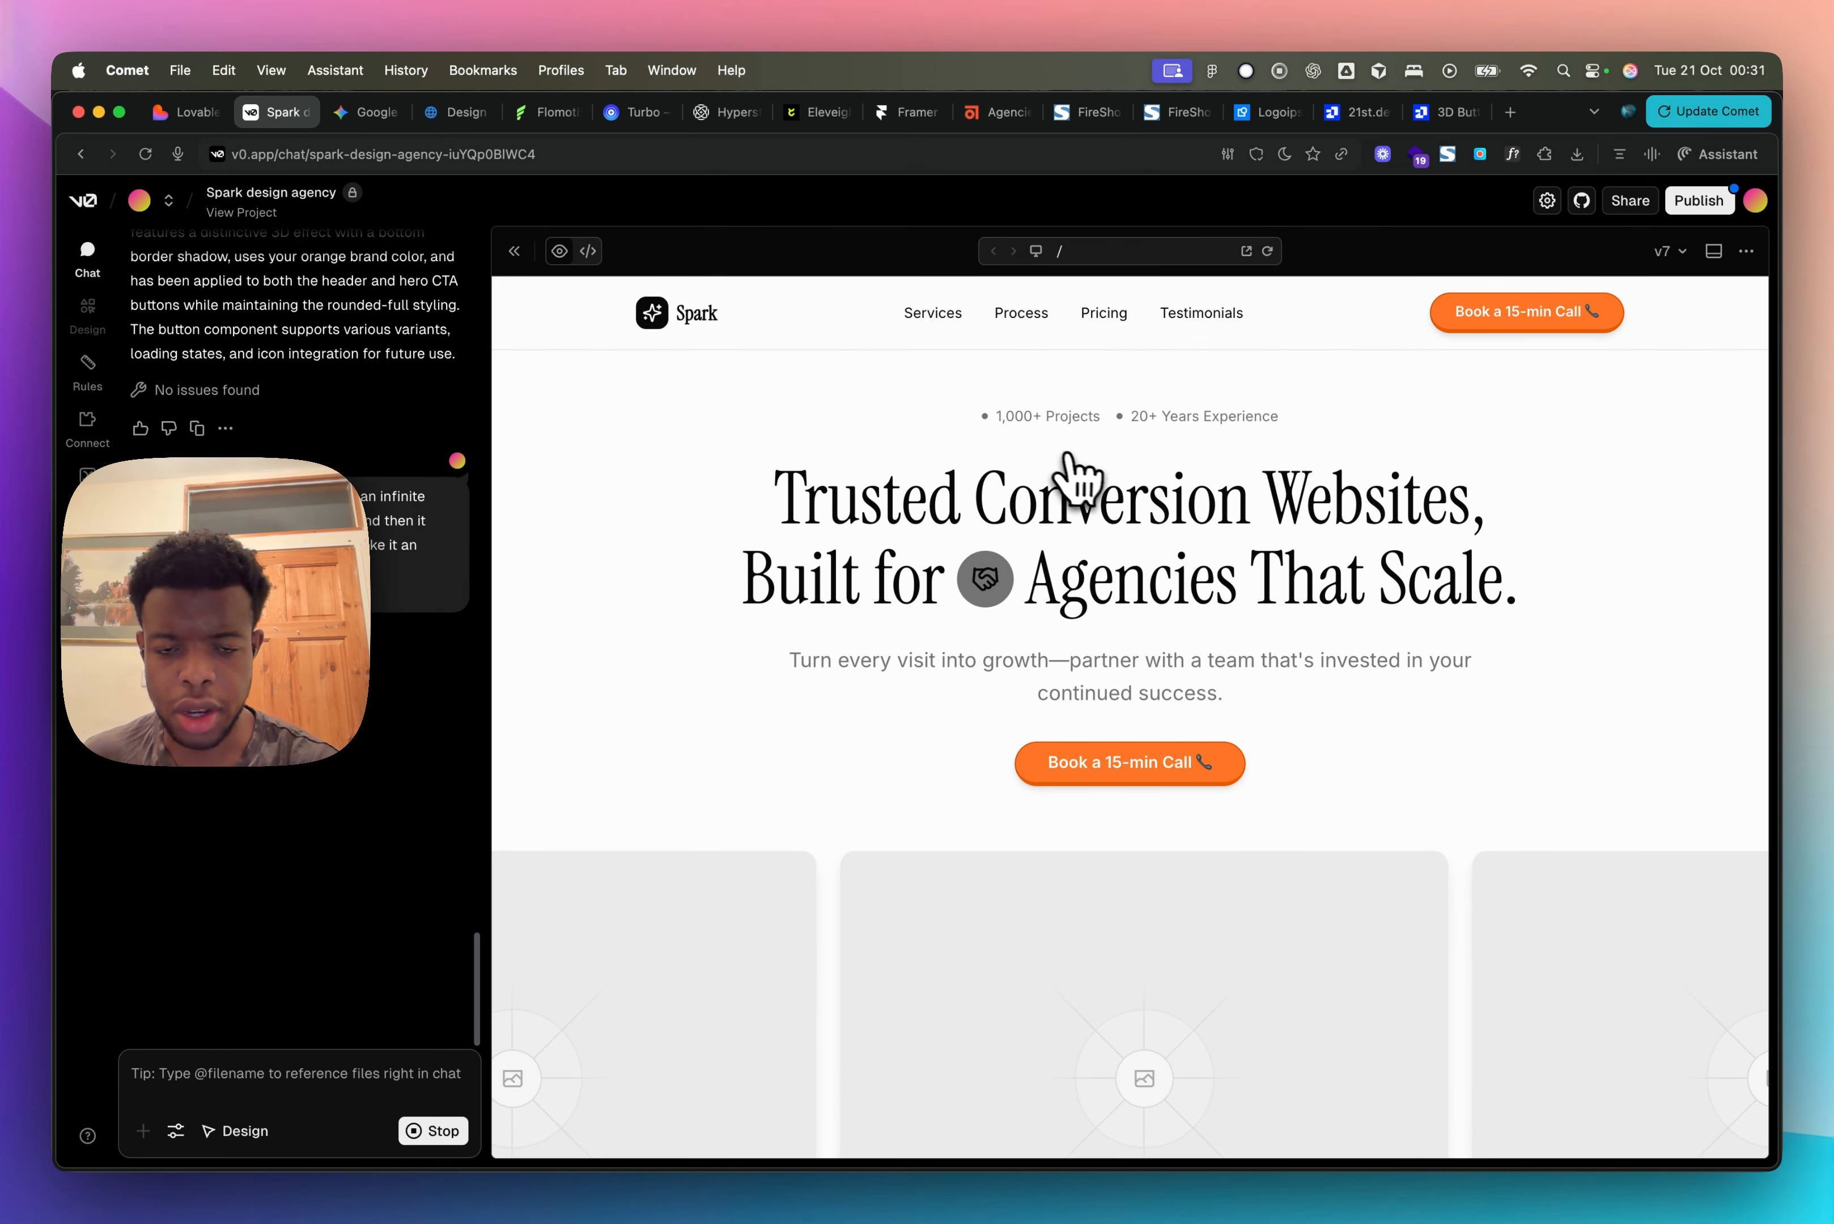
Step: Examine the v0 preview and browse the Agencie, Eleveight, Turbo and Flomotive sites for a reference section to follow the hero
{"action": "scroll", "coordinate": [1019, 741], "scroll_direction": "down", "scroll_amount": 3}
{"action": "scroll", "coordinate": [1018, 749], "scroll_direction": "down", "scroll_amount": 2}
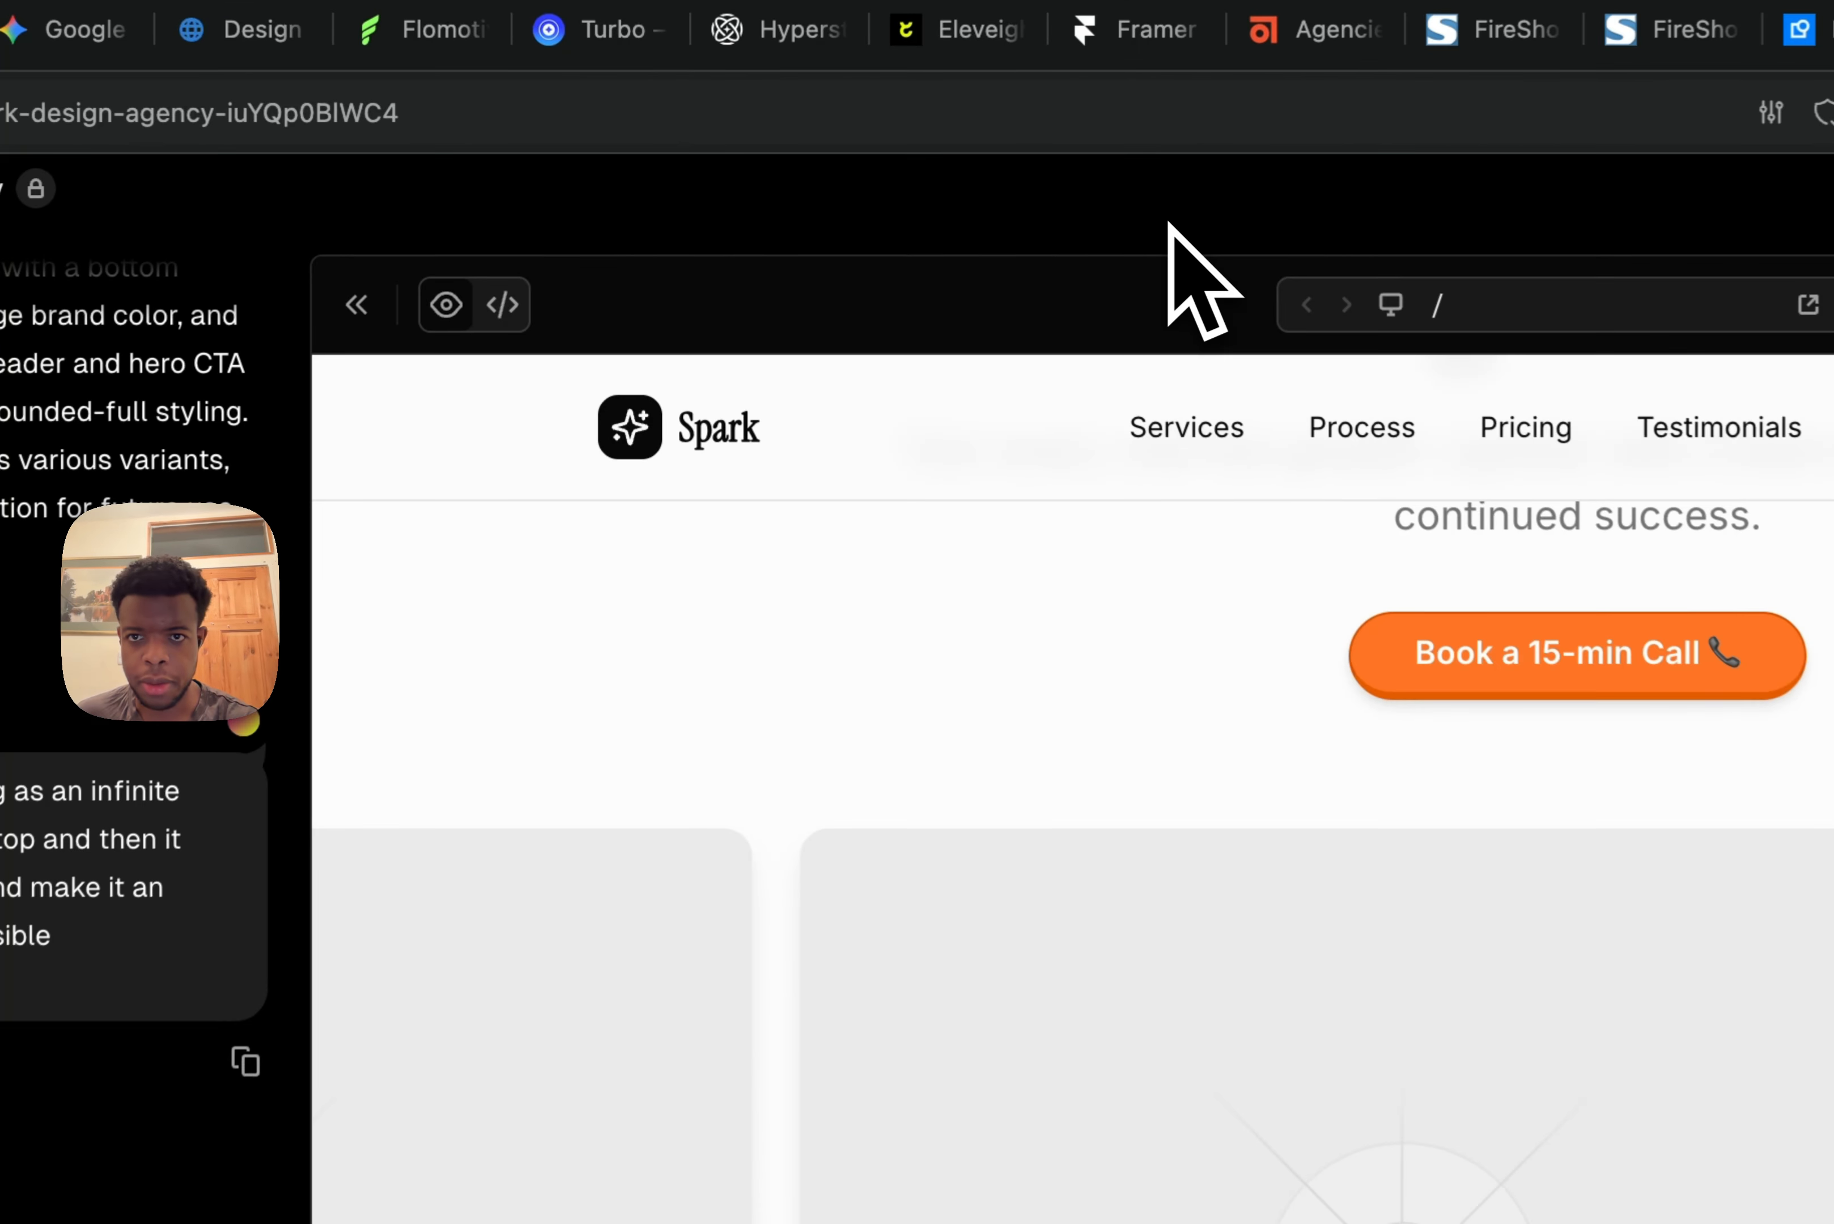
{"action": "left_click", "coordinate": [996, 112]}
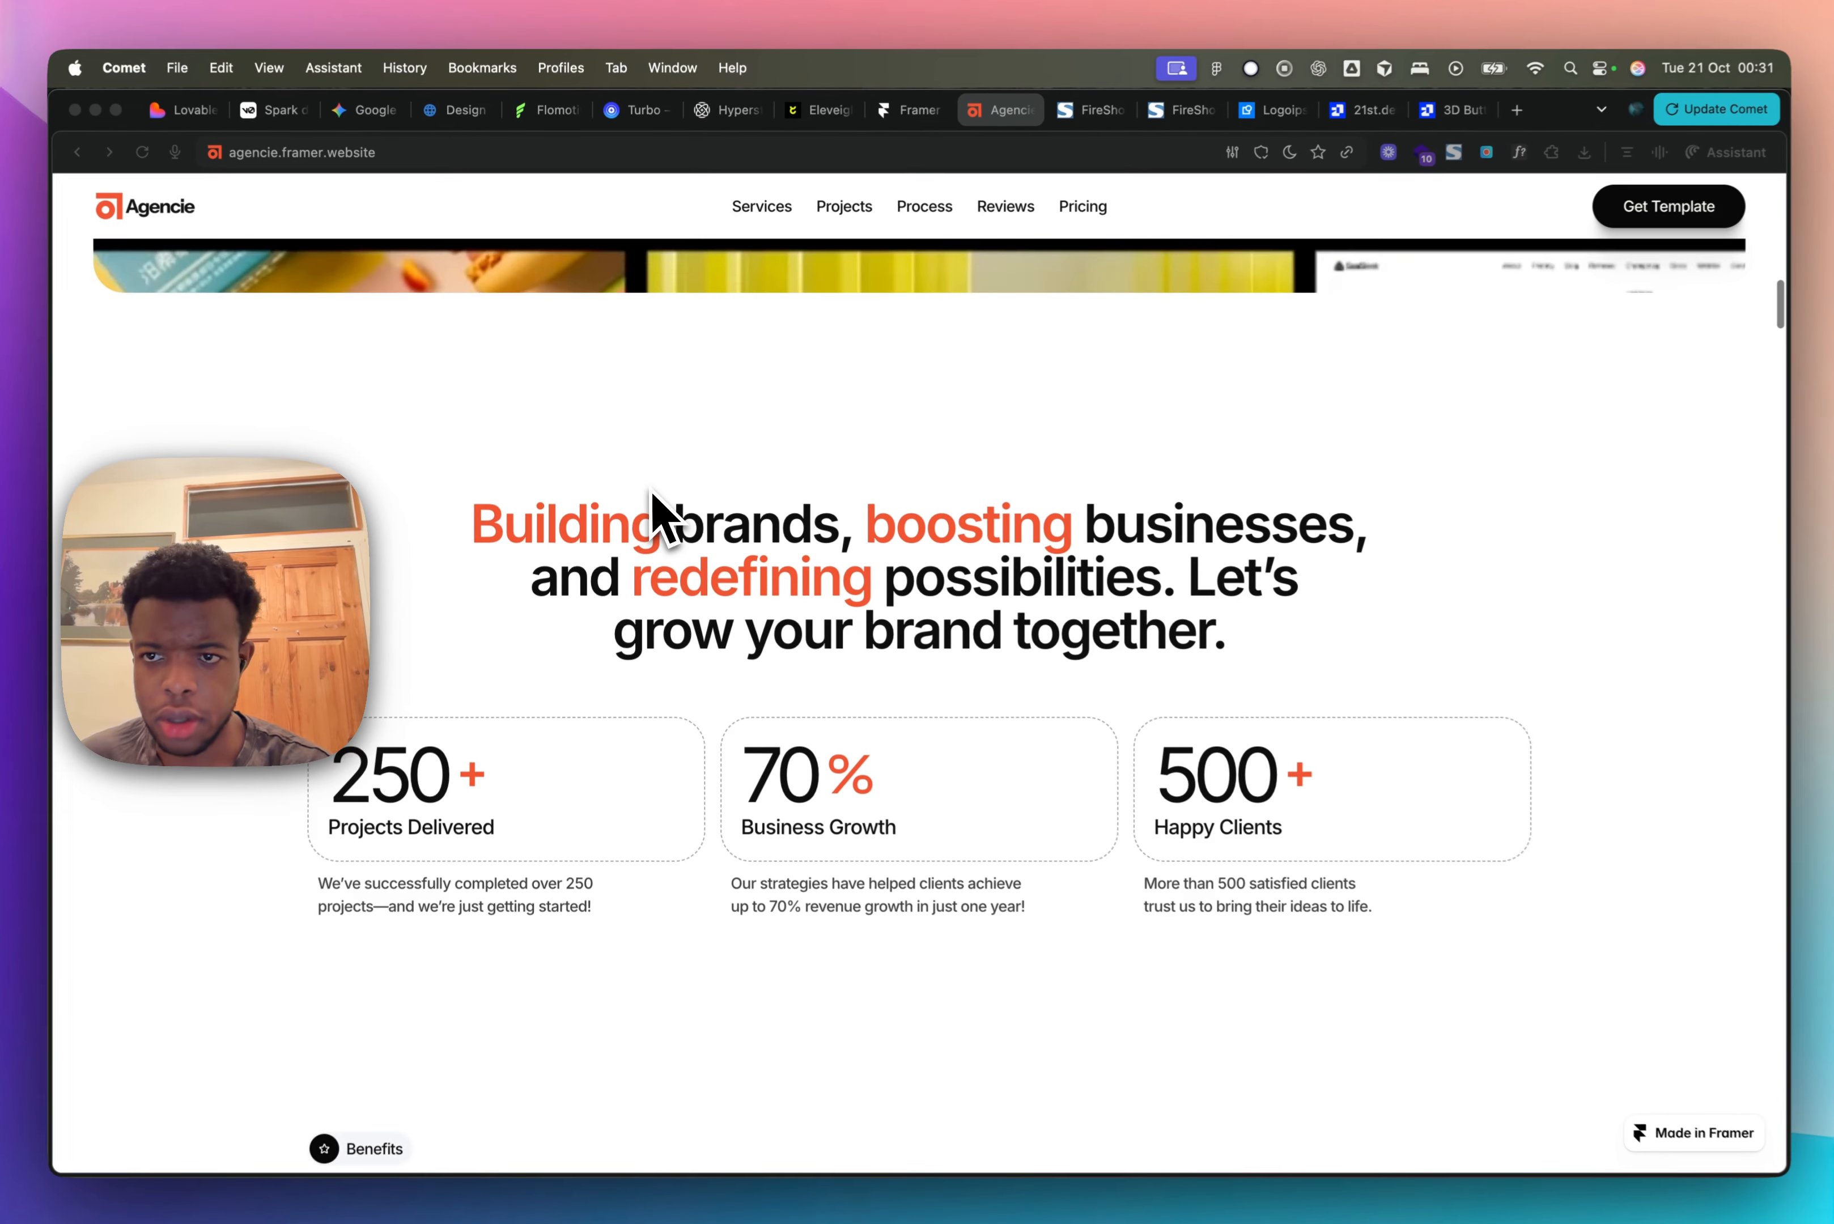
{"action": "scroll", "coordinate": [663, 521], "scroll_direction": "up", "scroll_amount": 10}
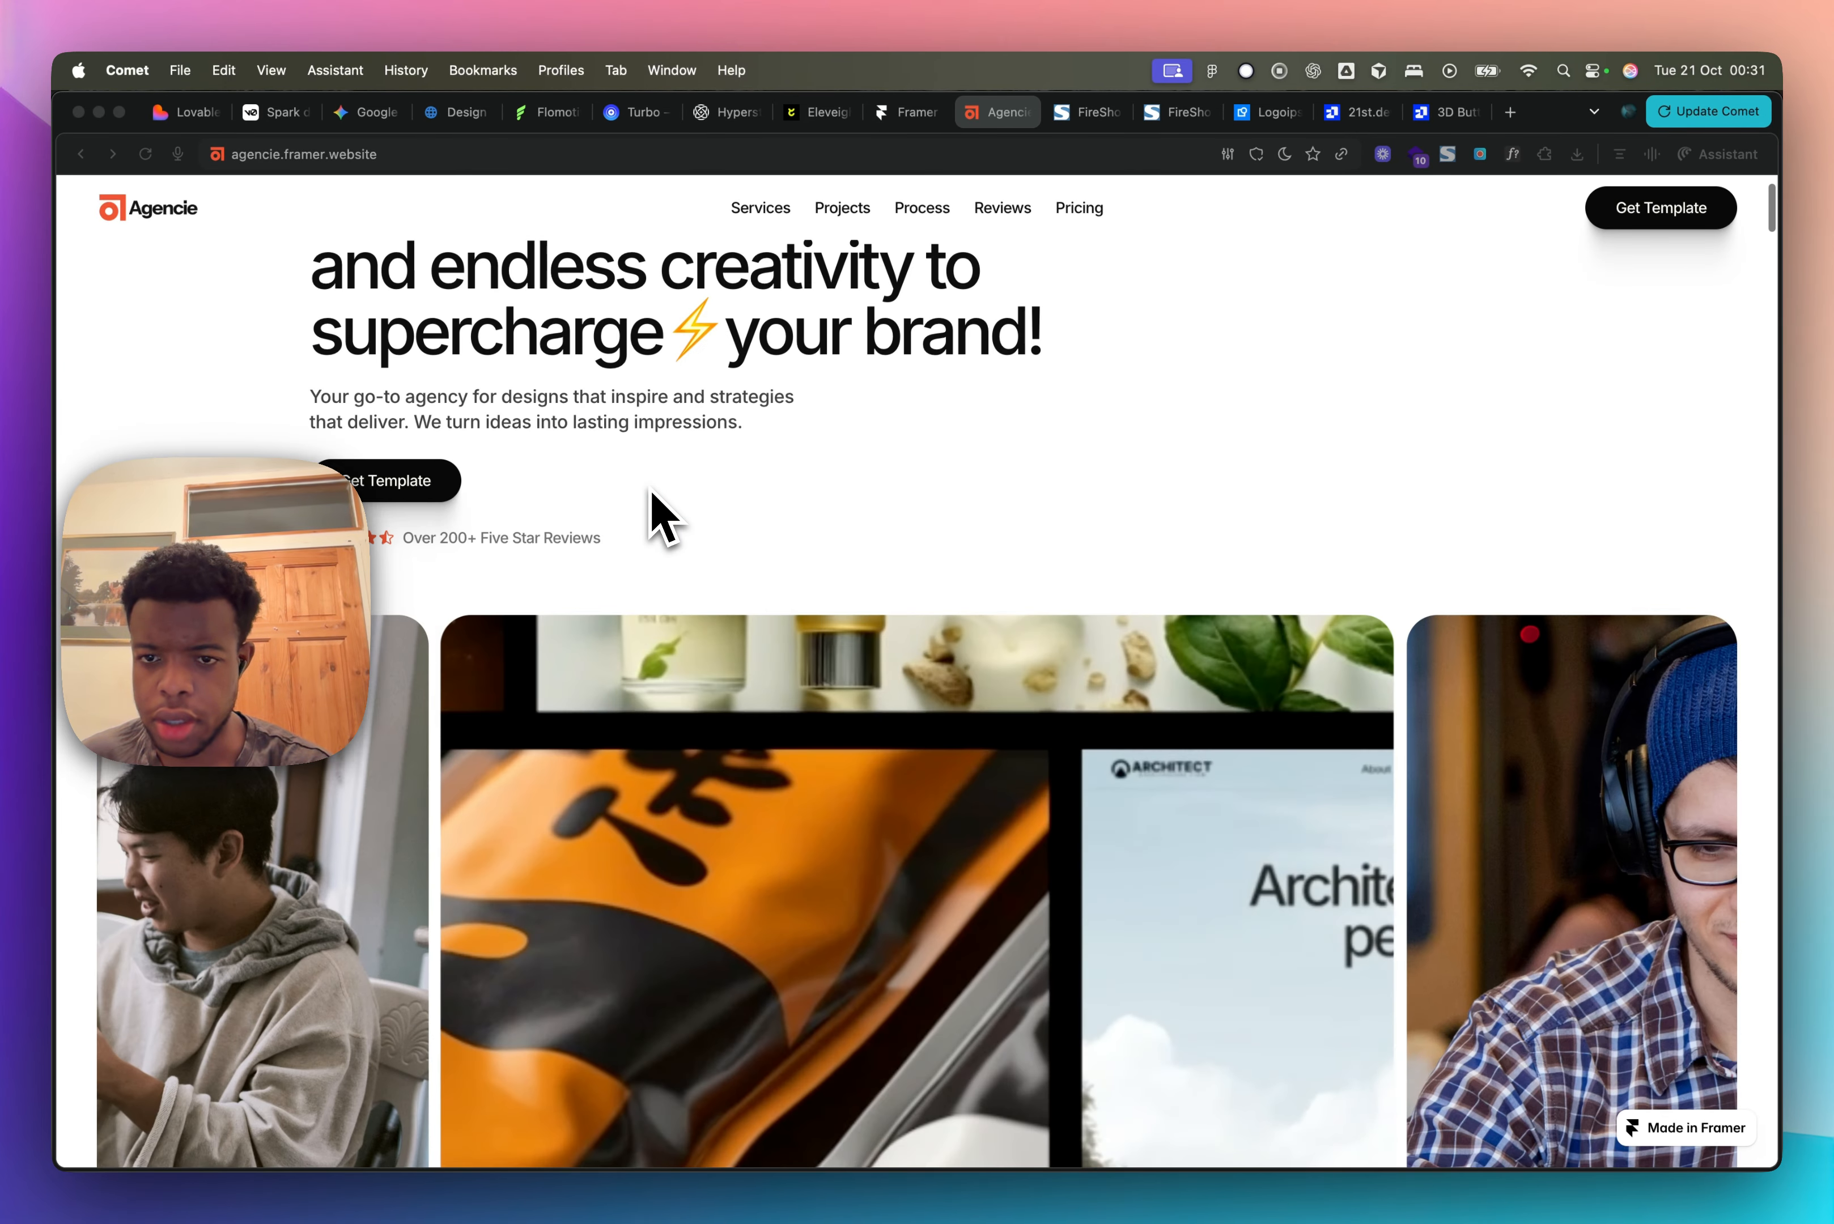
{"action": "scroll", "coordinate": [662, 517], "scroll_direction": "down", "scroll_amount": 10}
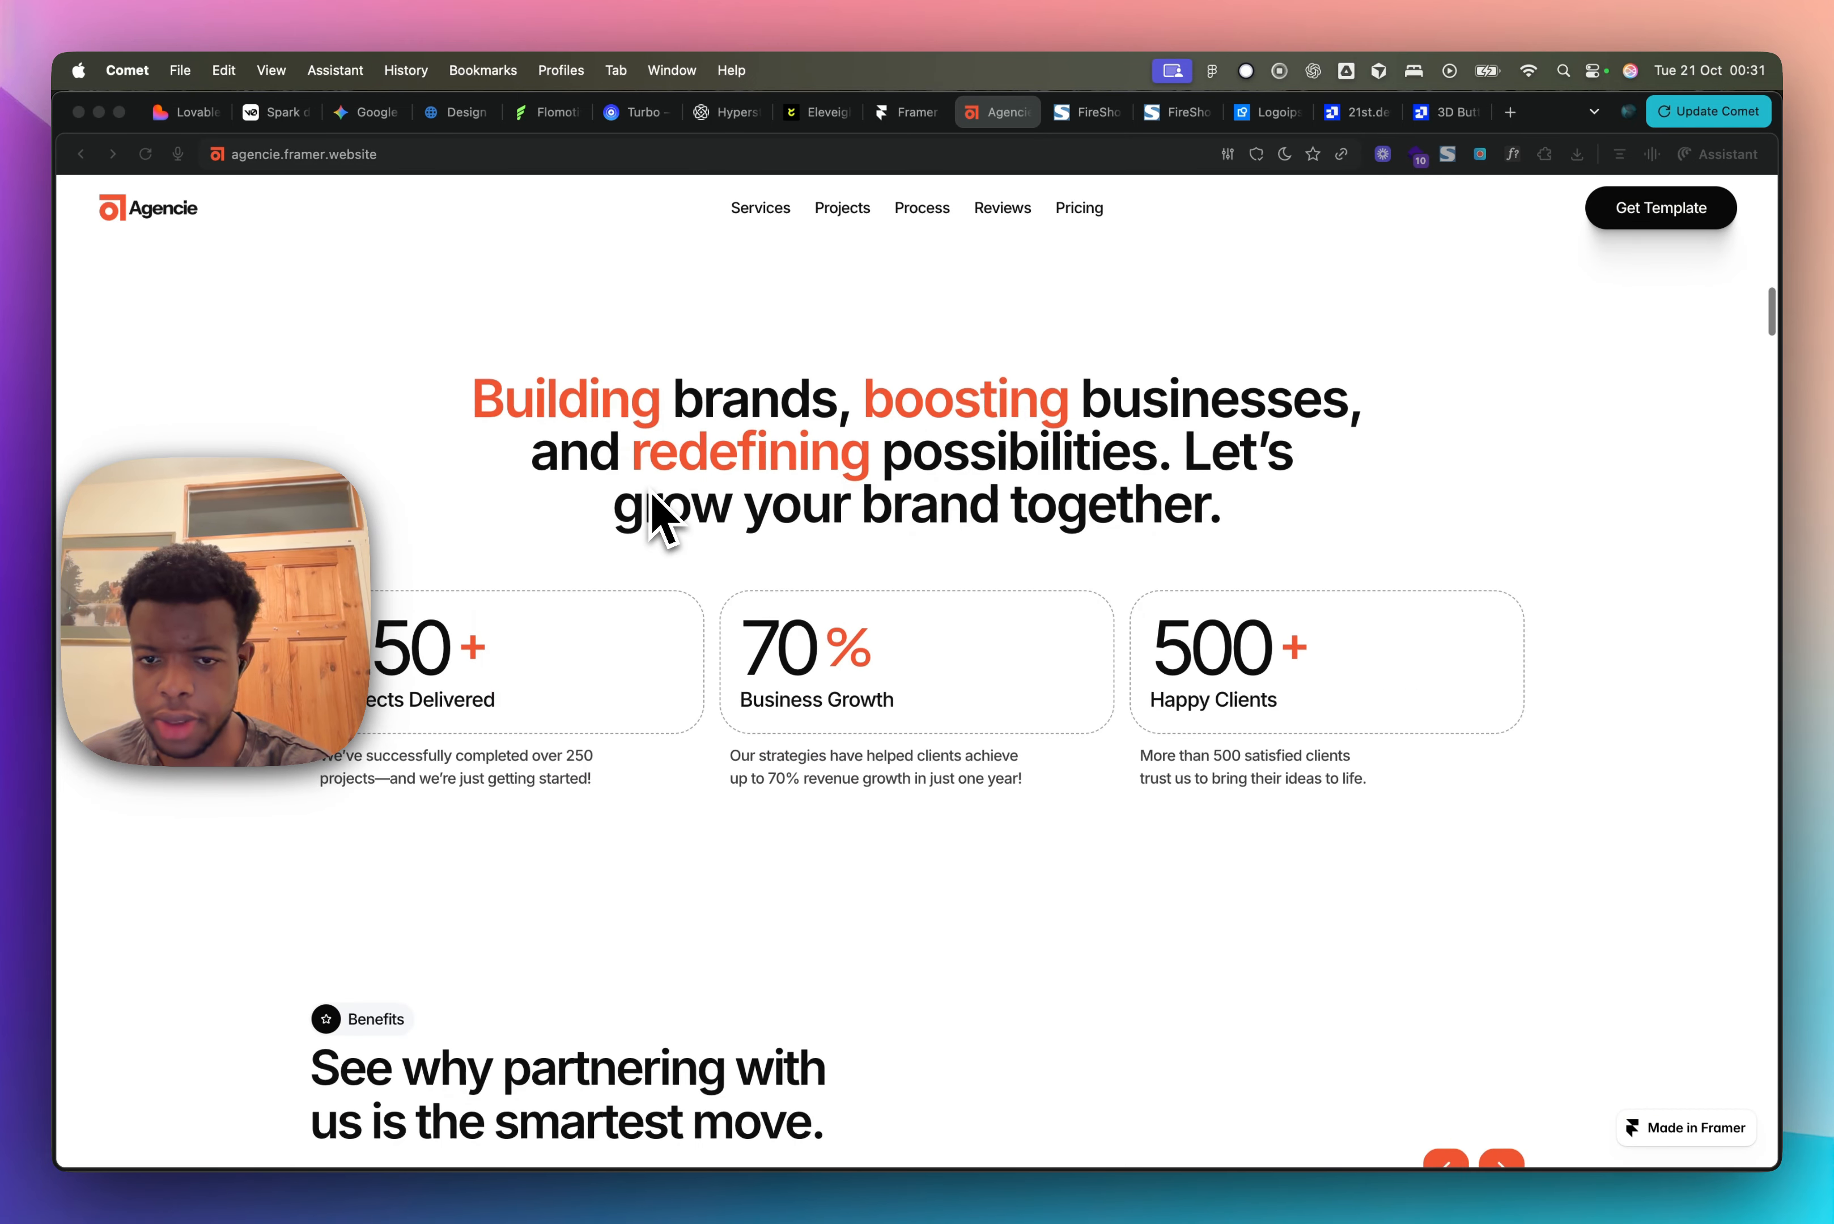
{"action": "scroll", "coordinate": [661, 517], "scroll_direction": "down", "scroll_amount": 2}
{"action": "left_click", "coordinate": [813, 112]}
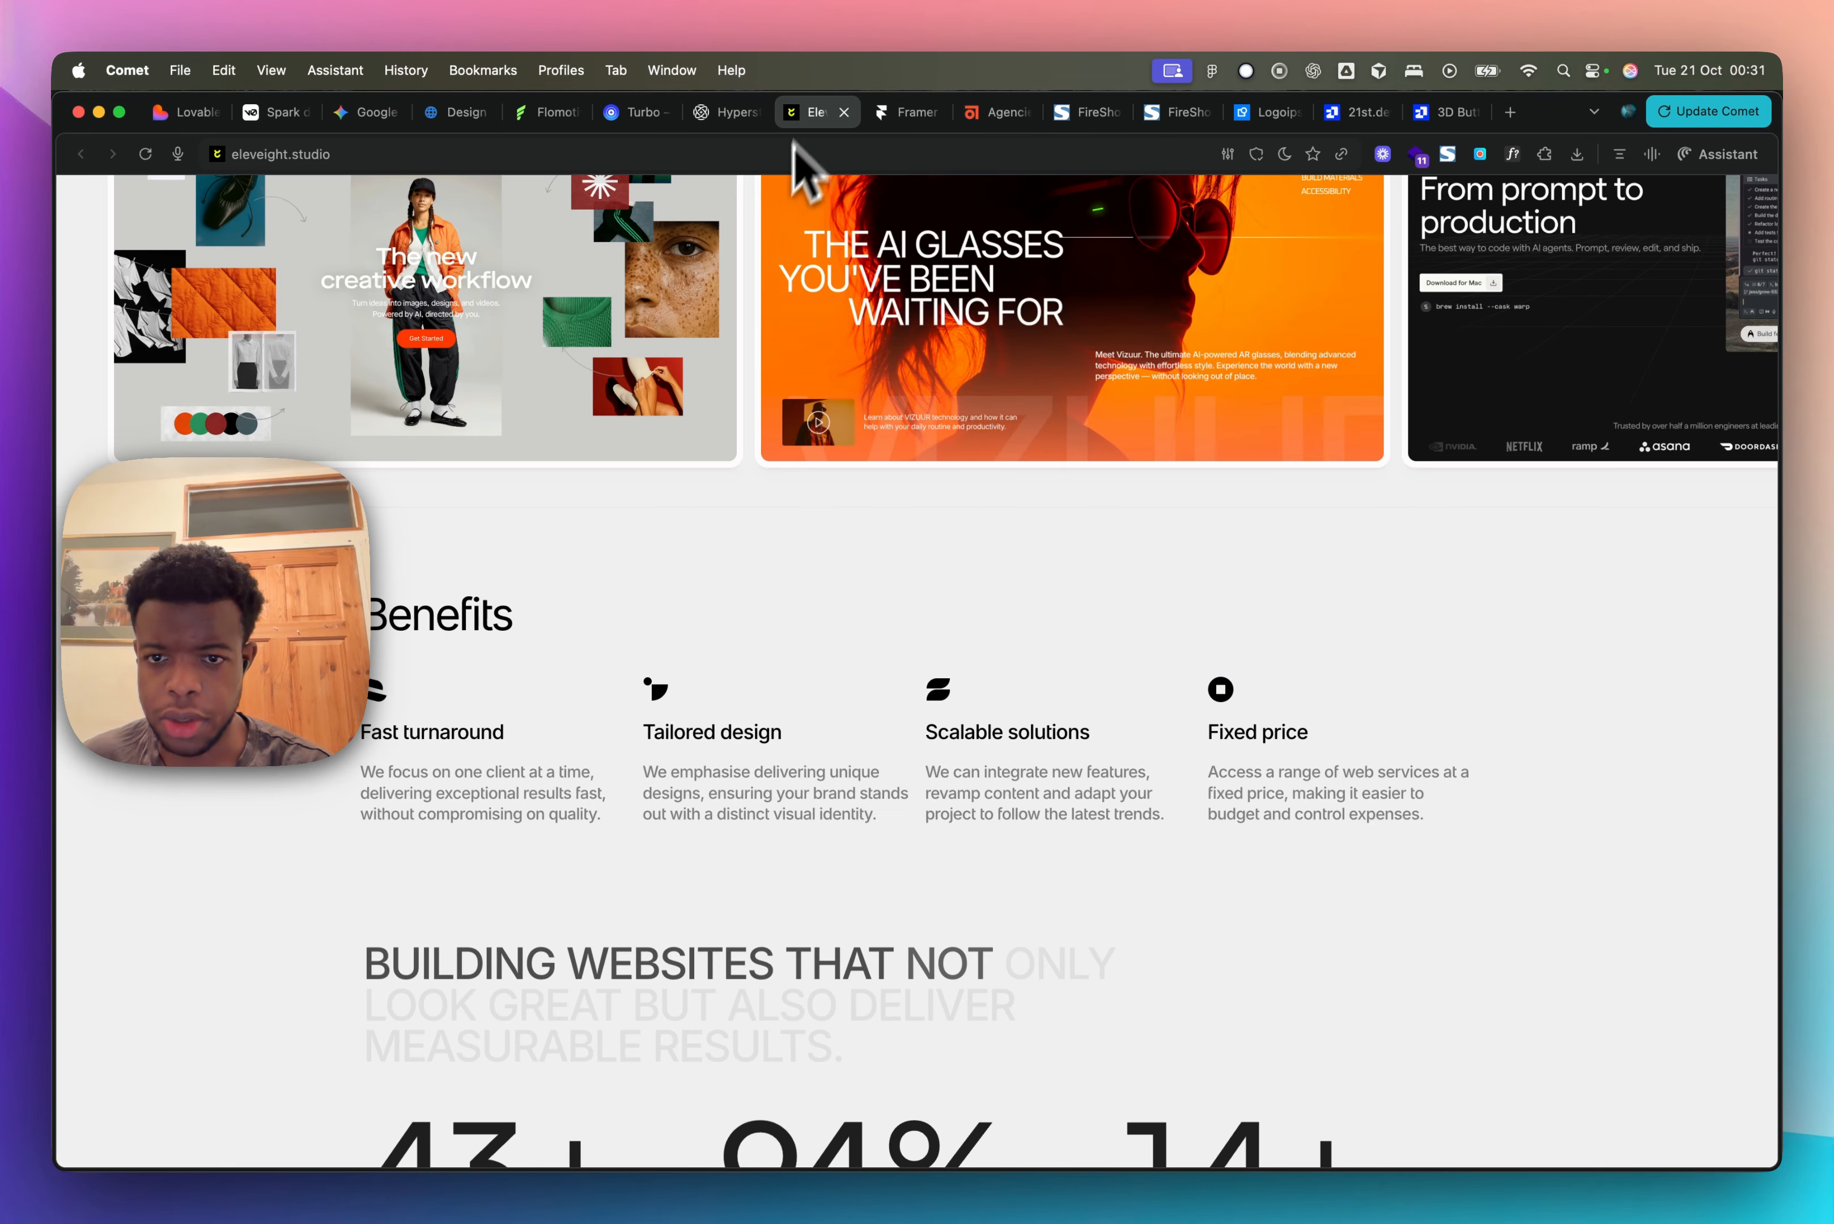
{"action": "left_click", "coordinate": [631, 107]}
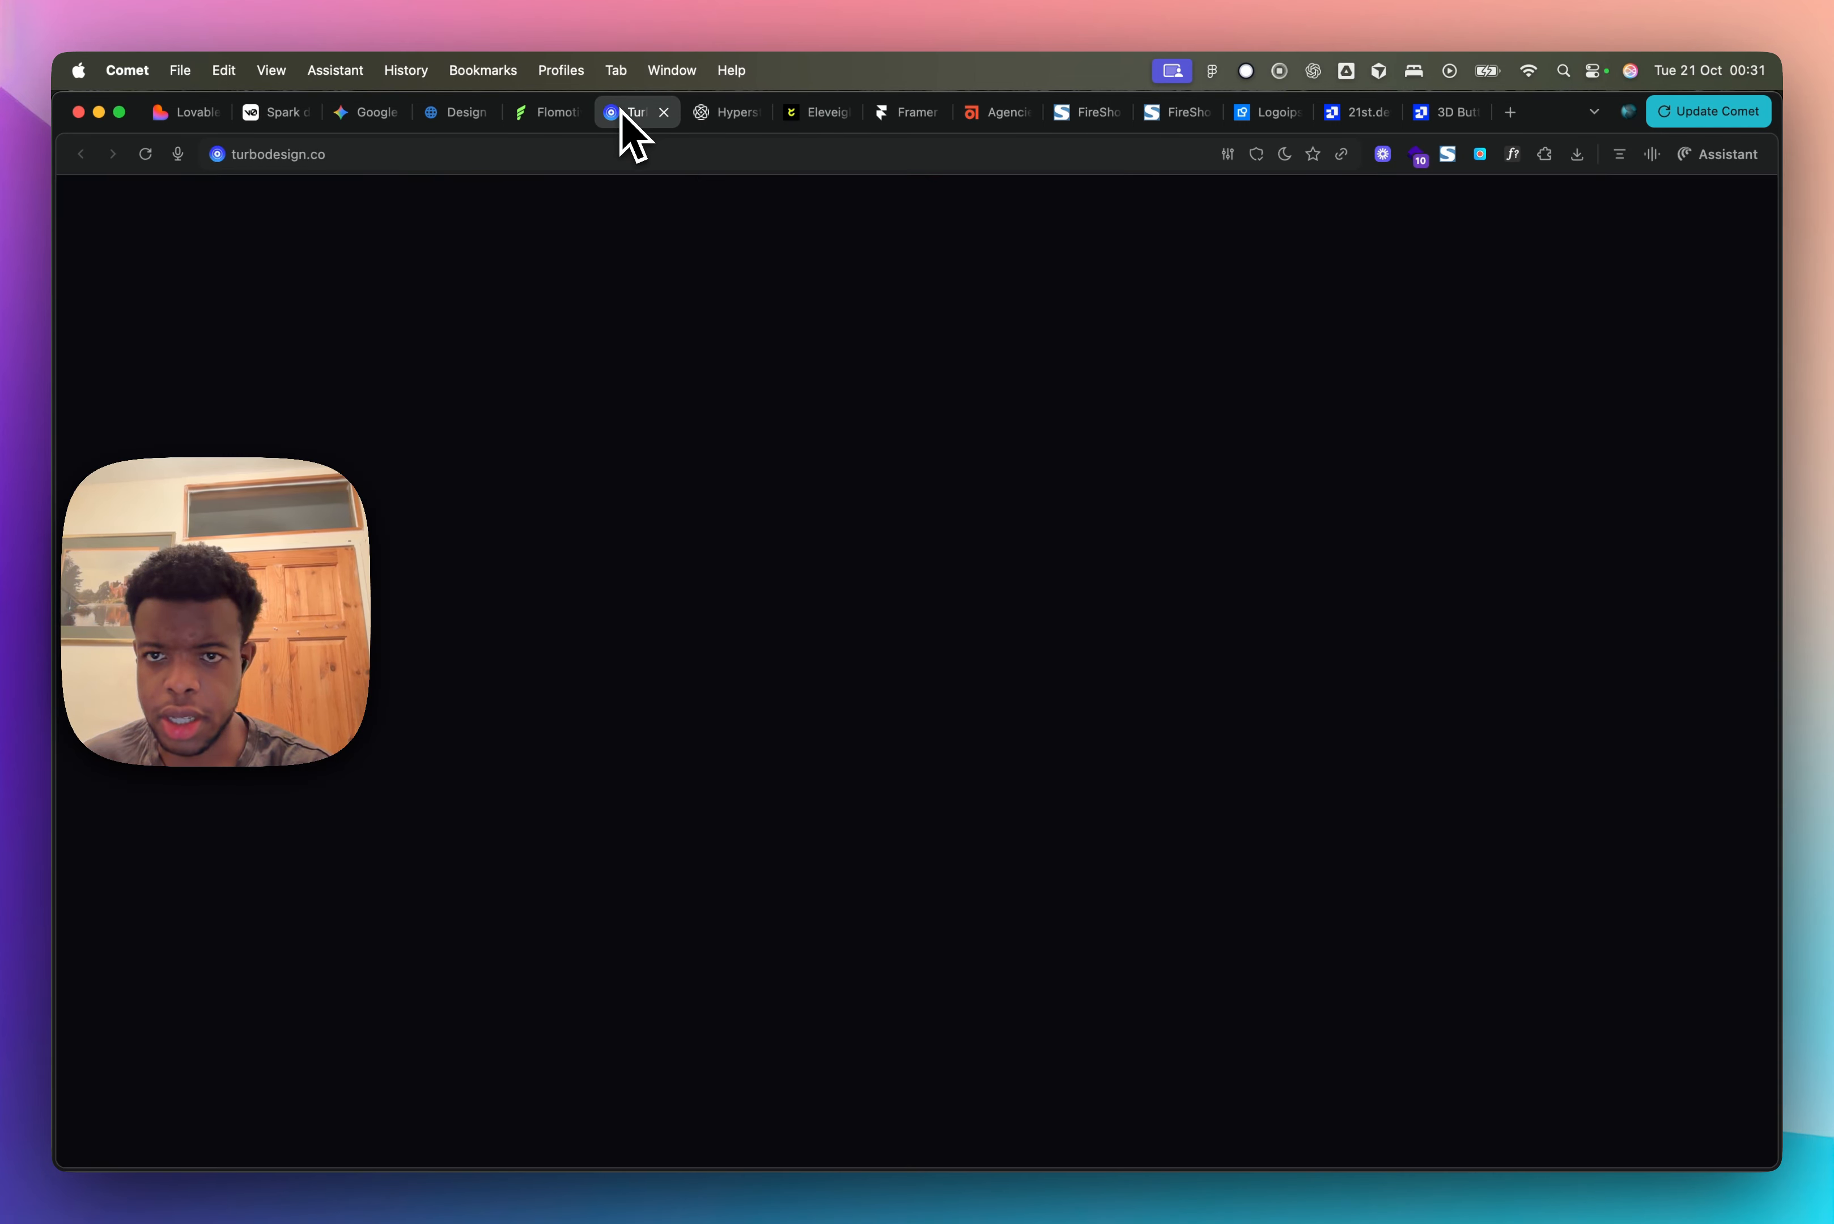
{"action": "left_click", "coordinate": [545, 112]}
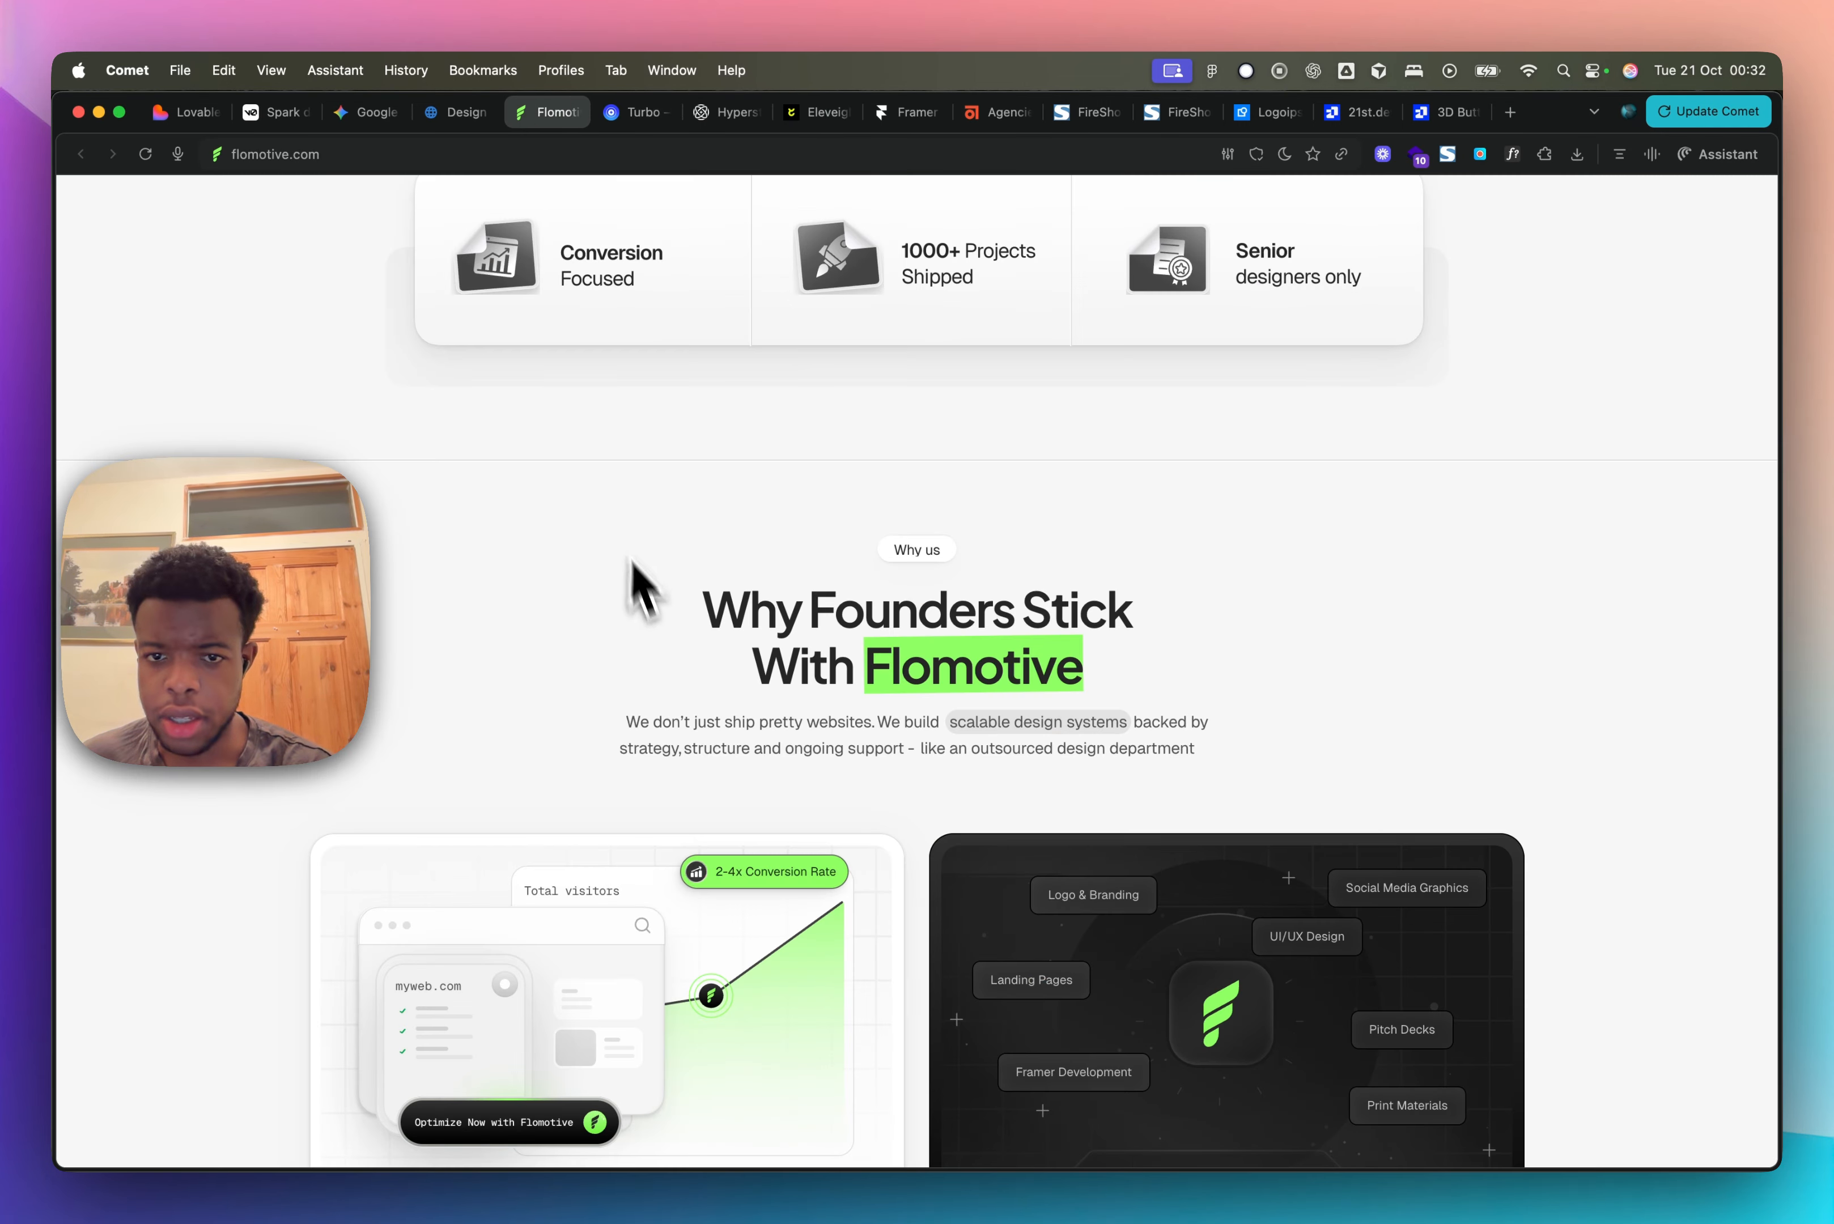
{"action": "scroll", "coordinate": [634, 561], "scroll_direction": "down", "scroll_amount": 5}
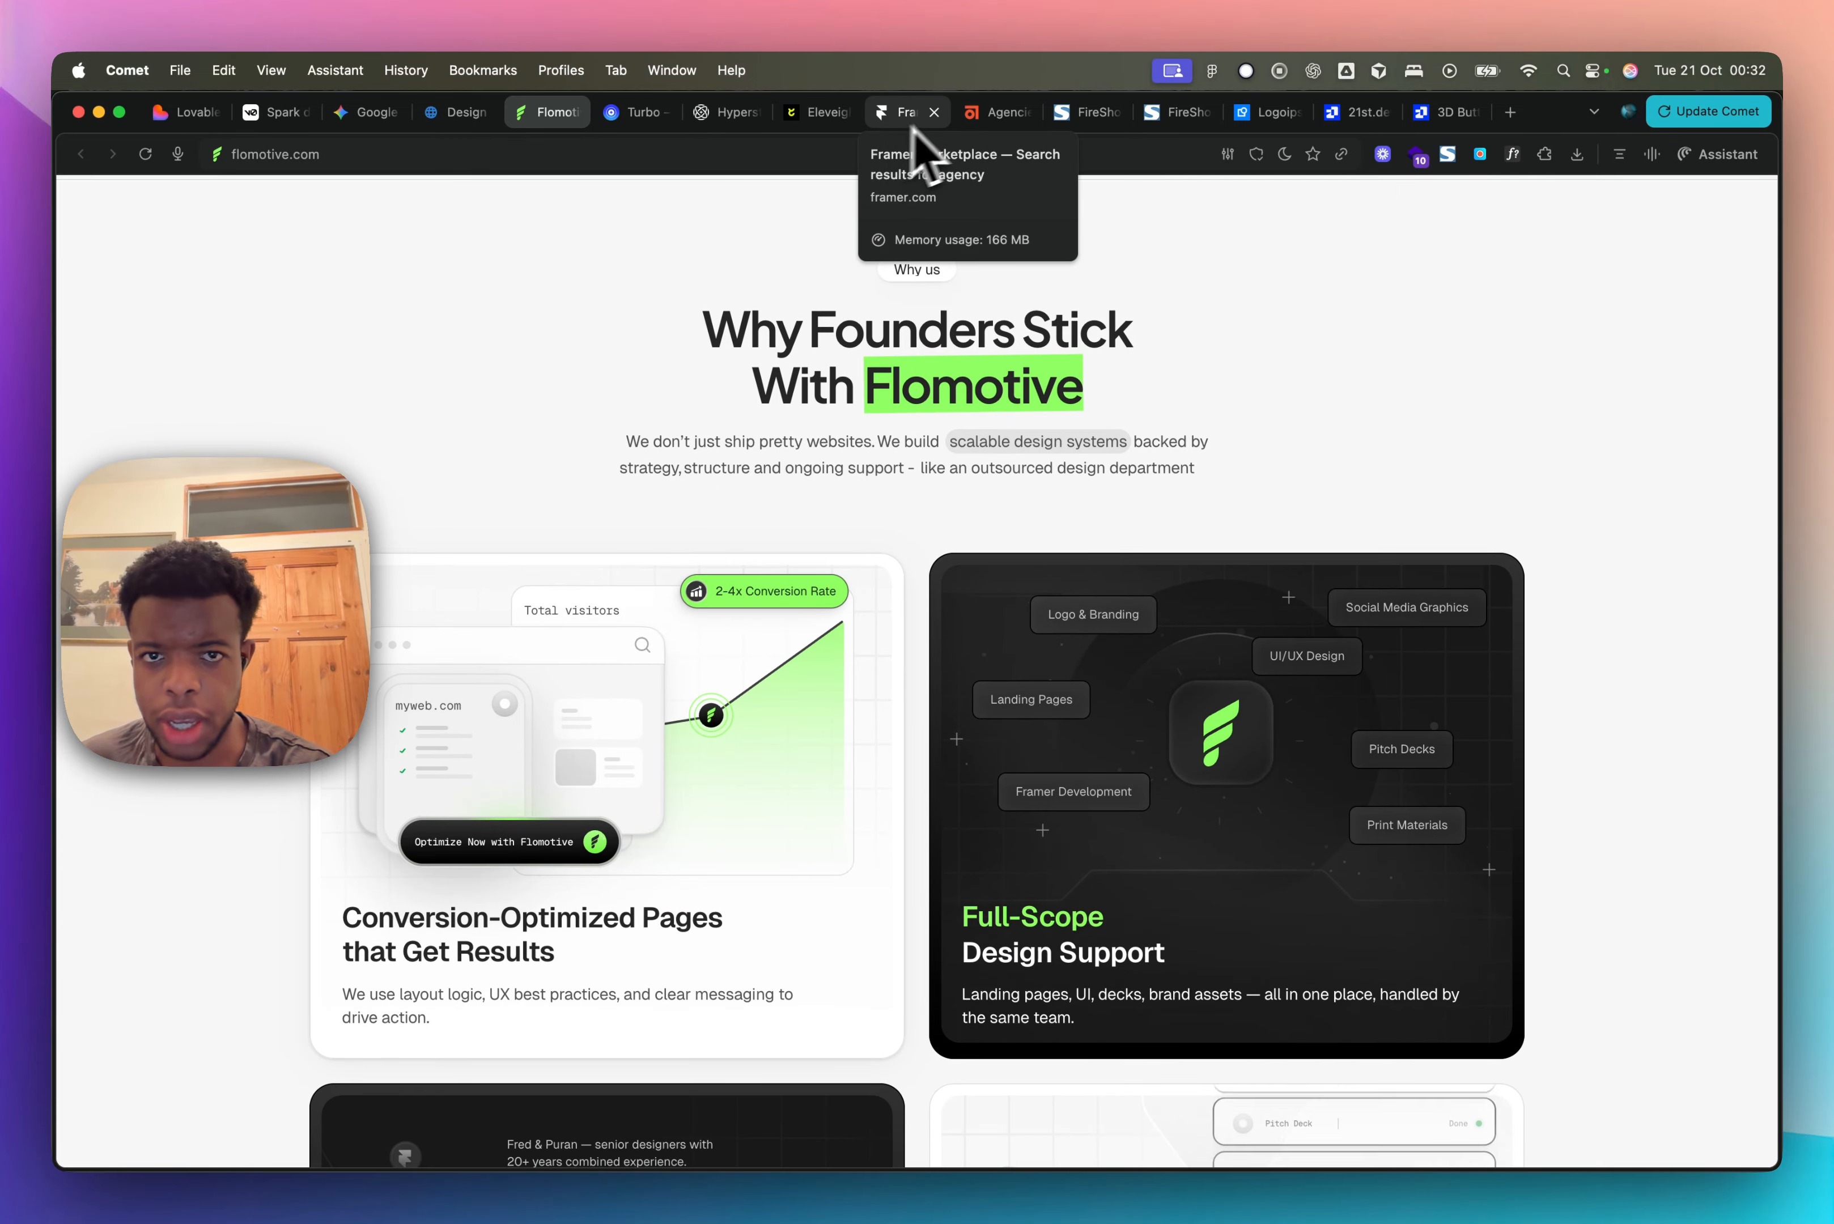
Step: Return to the Agencie site and capture a screenshot of the "Building brands, boosting businesses" section with its three stat cards
{"action": "left_click", "coordinate": [979, 112]}
{"action": "scroll", "coordinate": [671, 602], "scroll_direction": "up", "scroll_amount": 2}
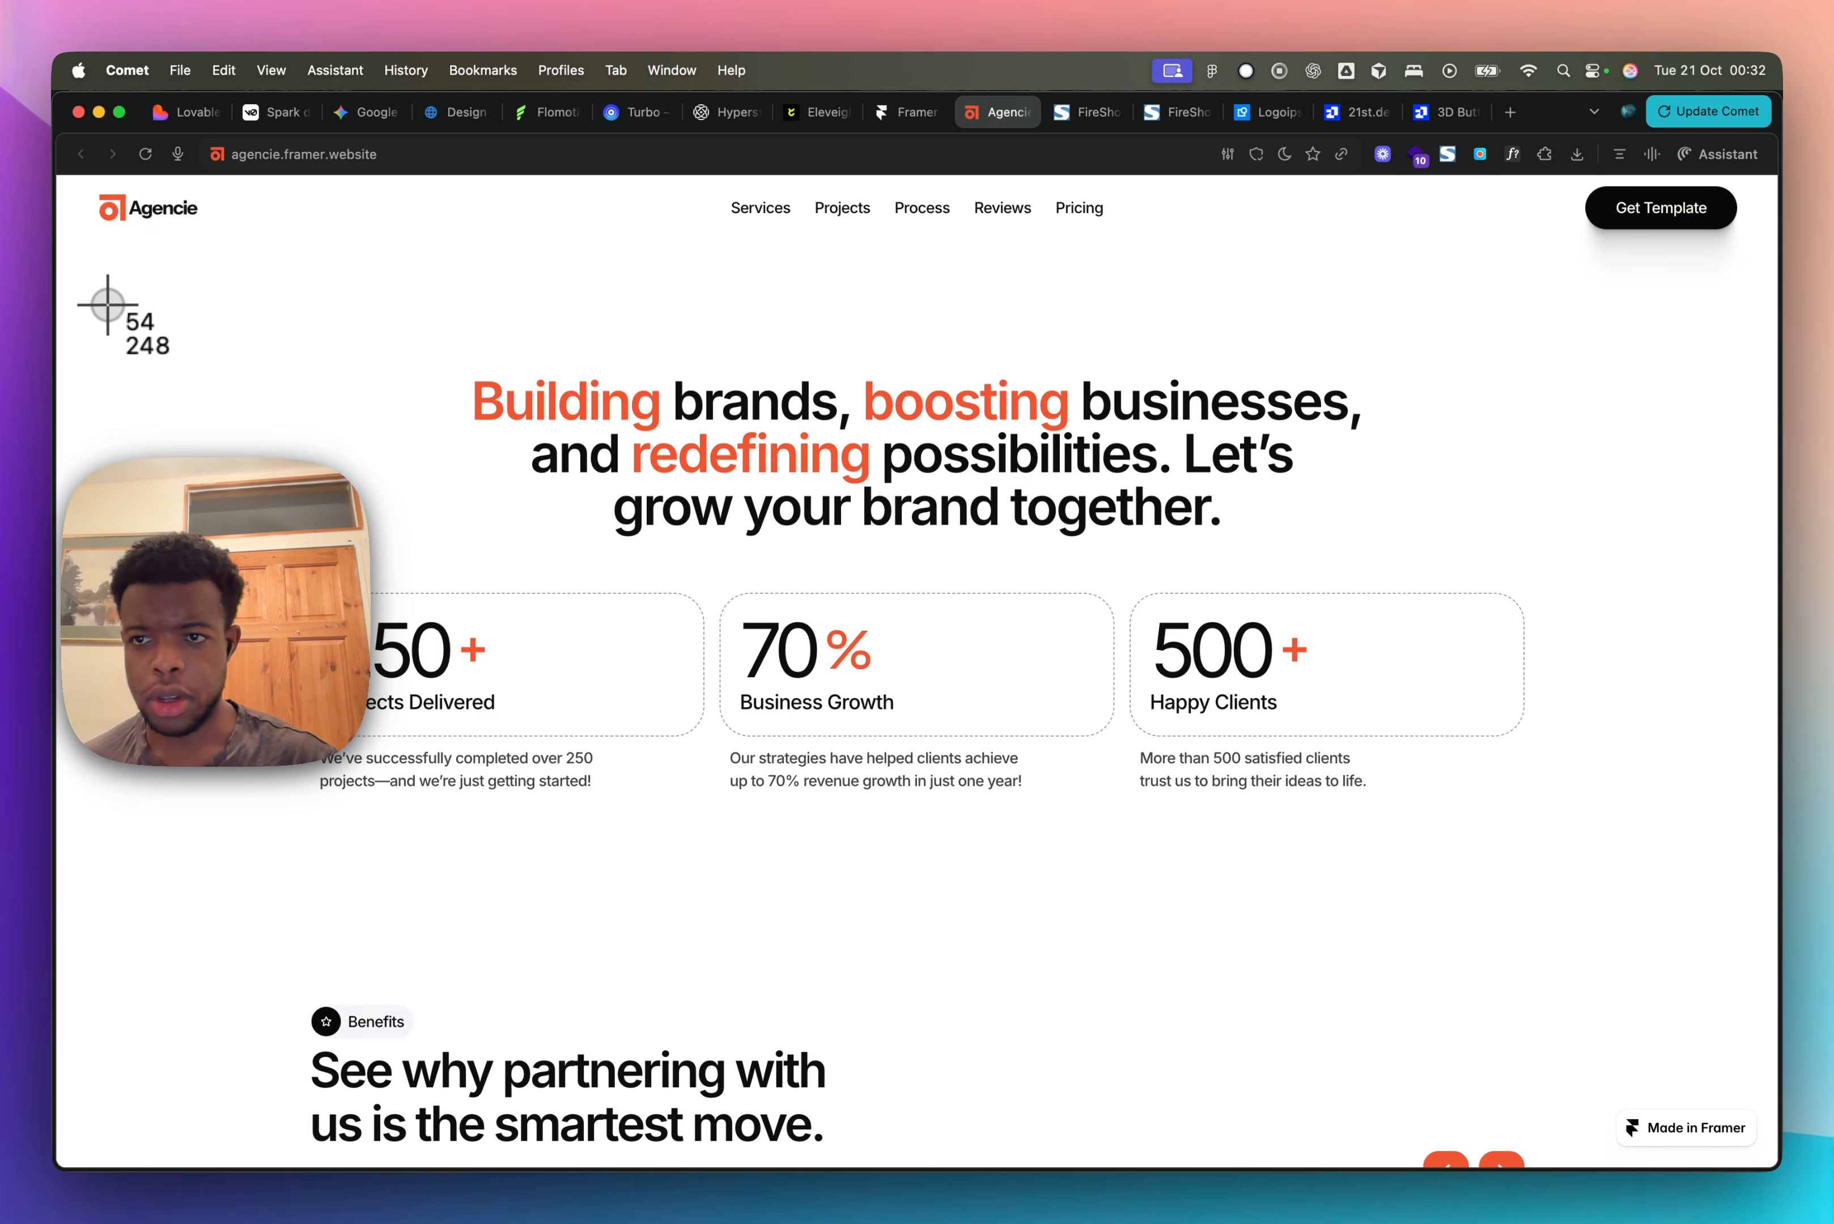
{"action": "left_click_drag", "start_coordinate": [107, 304], "coordinate": [1671, 851]}
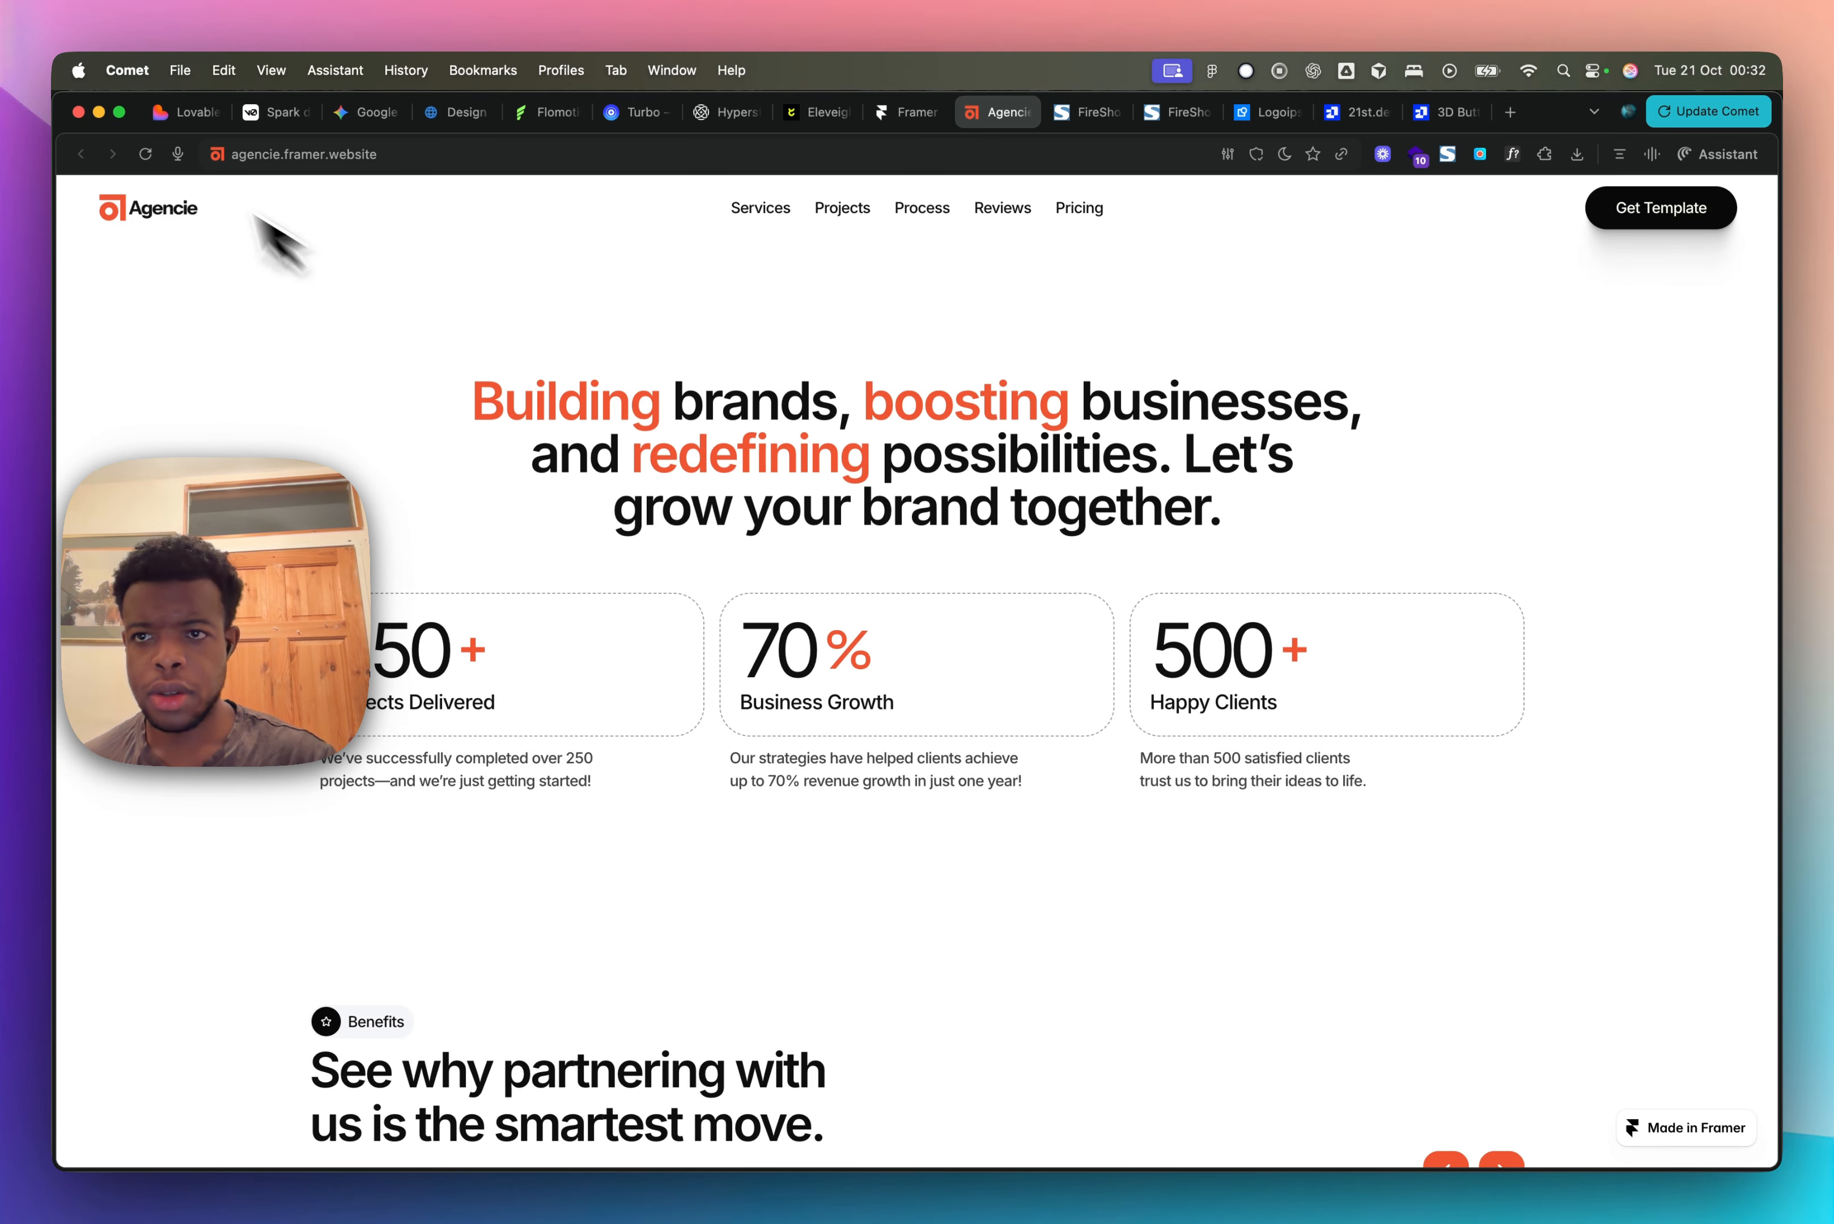
Step: In Lovable's Chat mode, send "the ticker is still broken and not working, please do a deep dive and find the issue and find the solution and fix"
{"action": "left_click", "coordinate": [181, 112]}
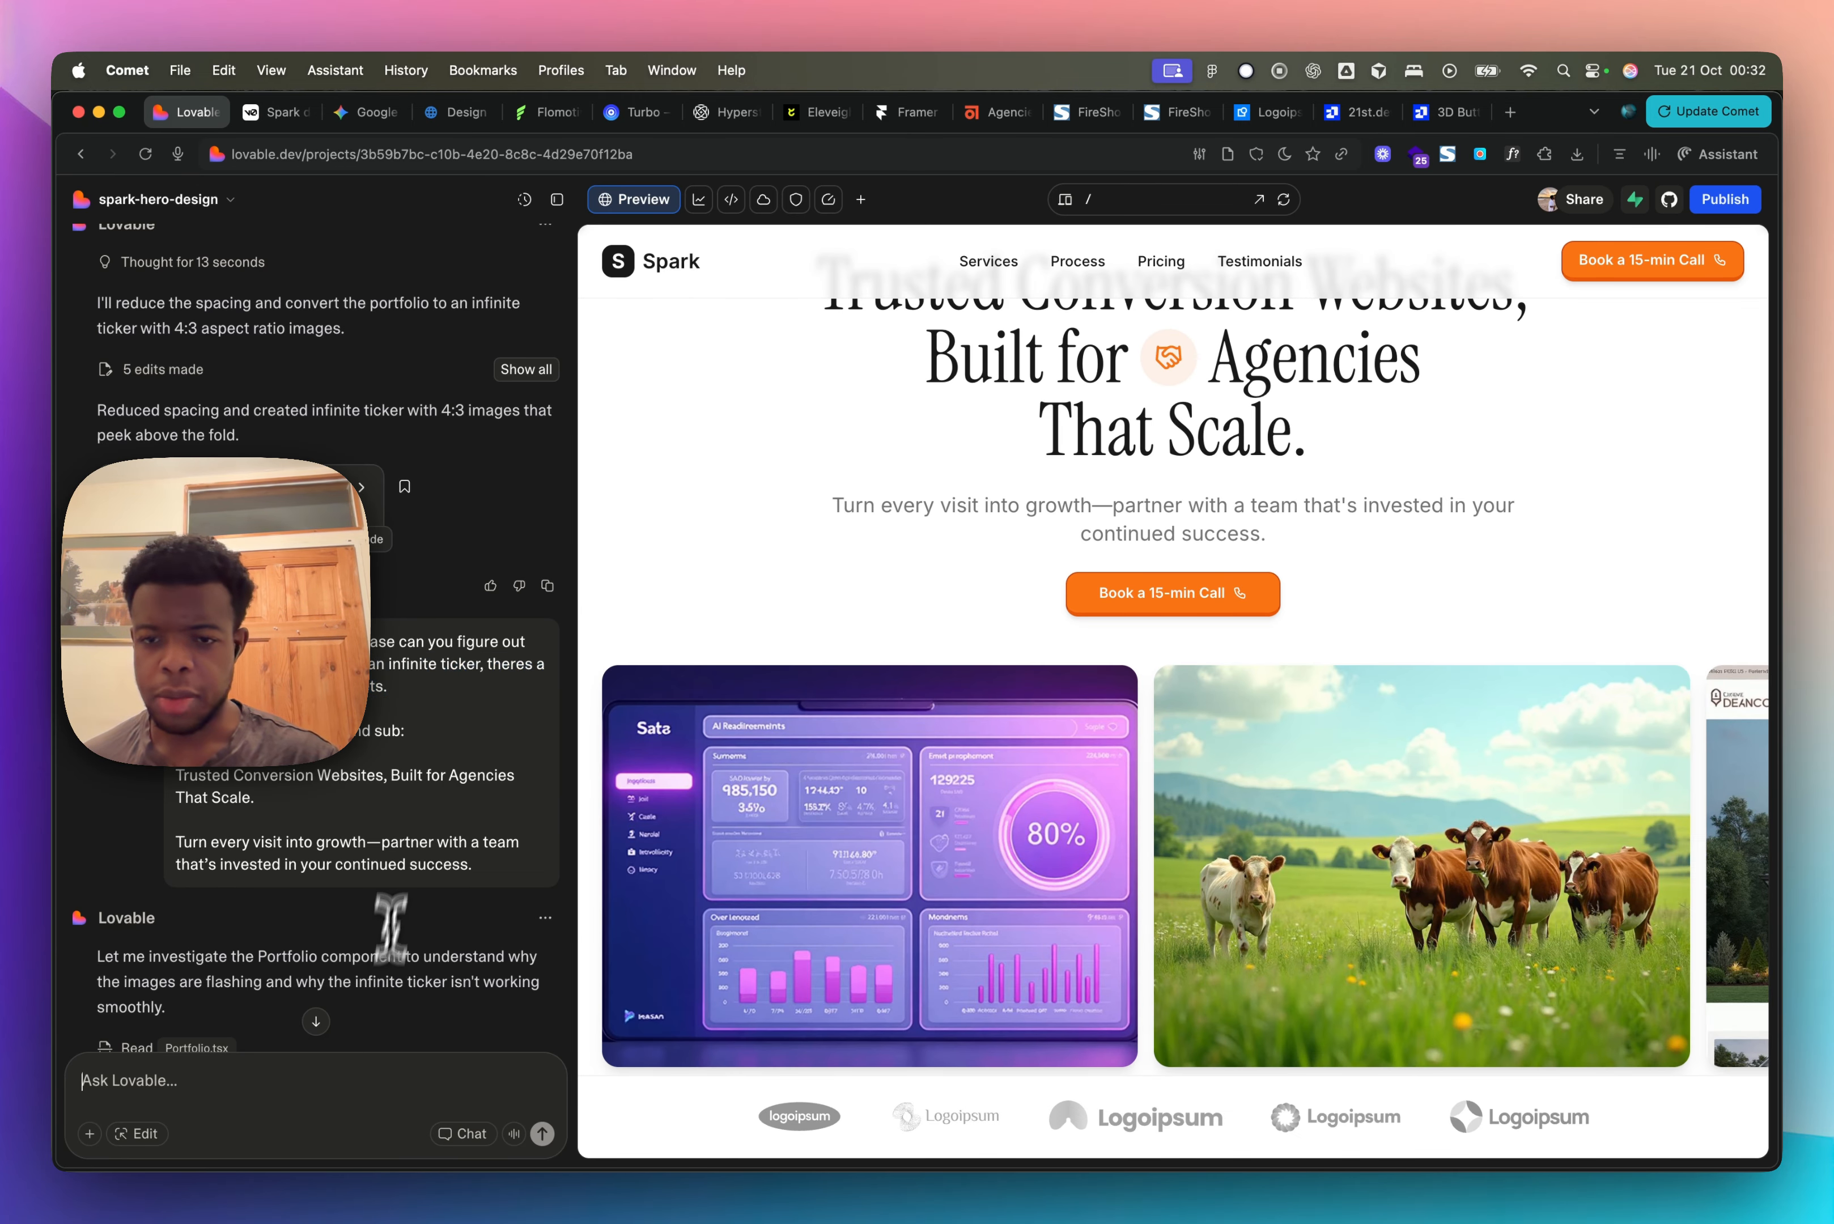
{"action": "scroll", "coordinate": [391, 922], "scroll_direction": "down", "scroll_amount": 10}
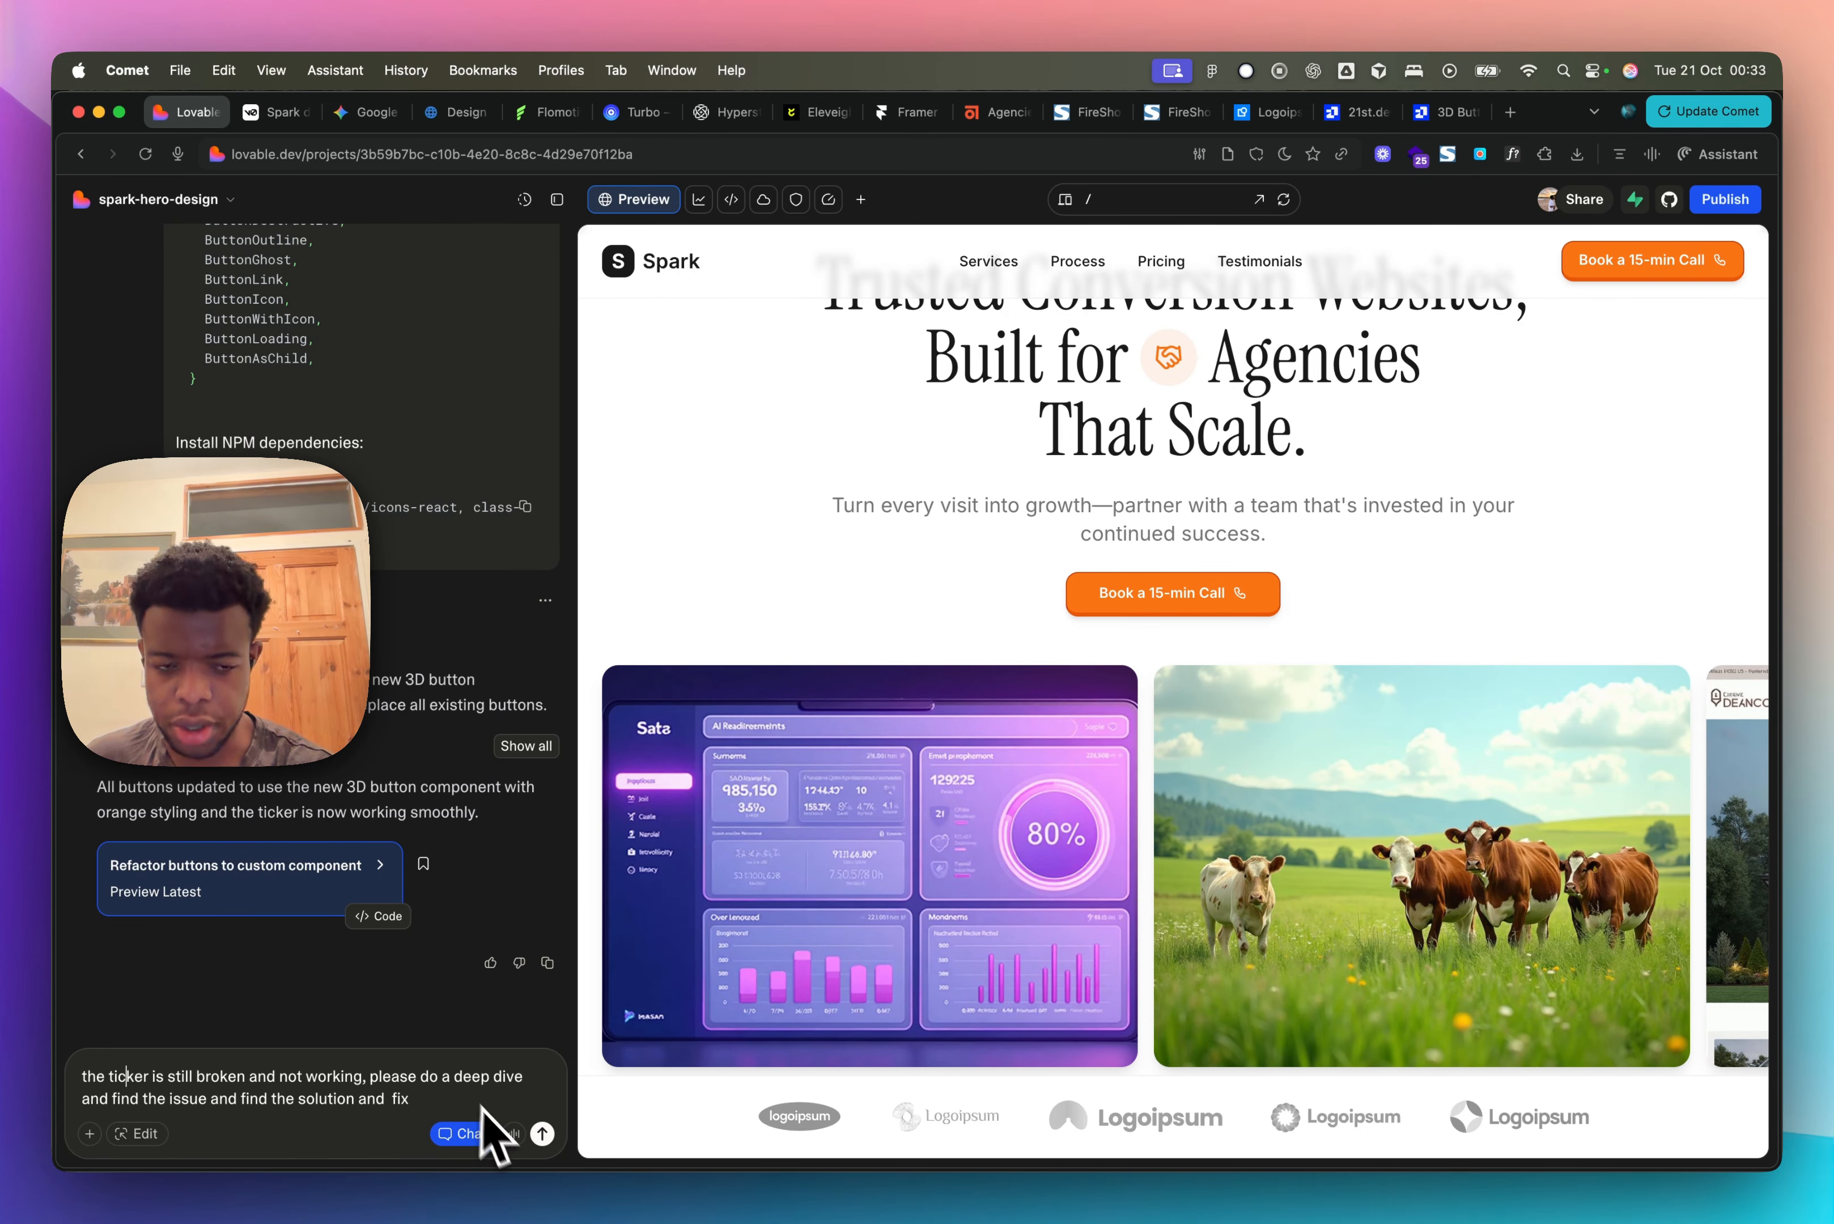
{"action": "left_click", "coordinate": [543, 1135]}
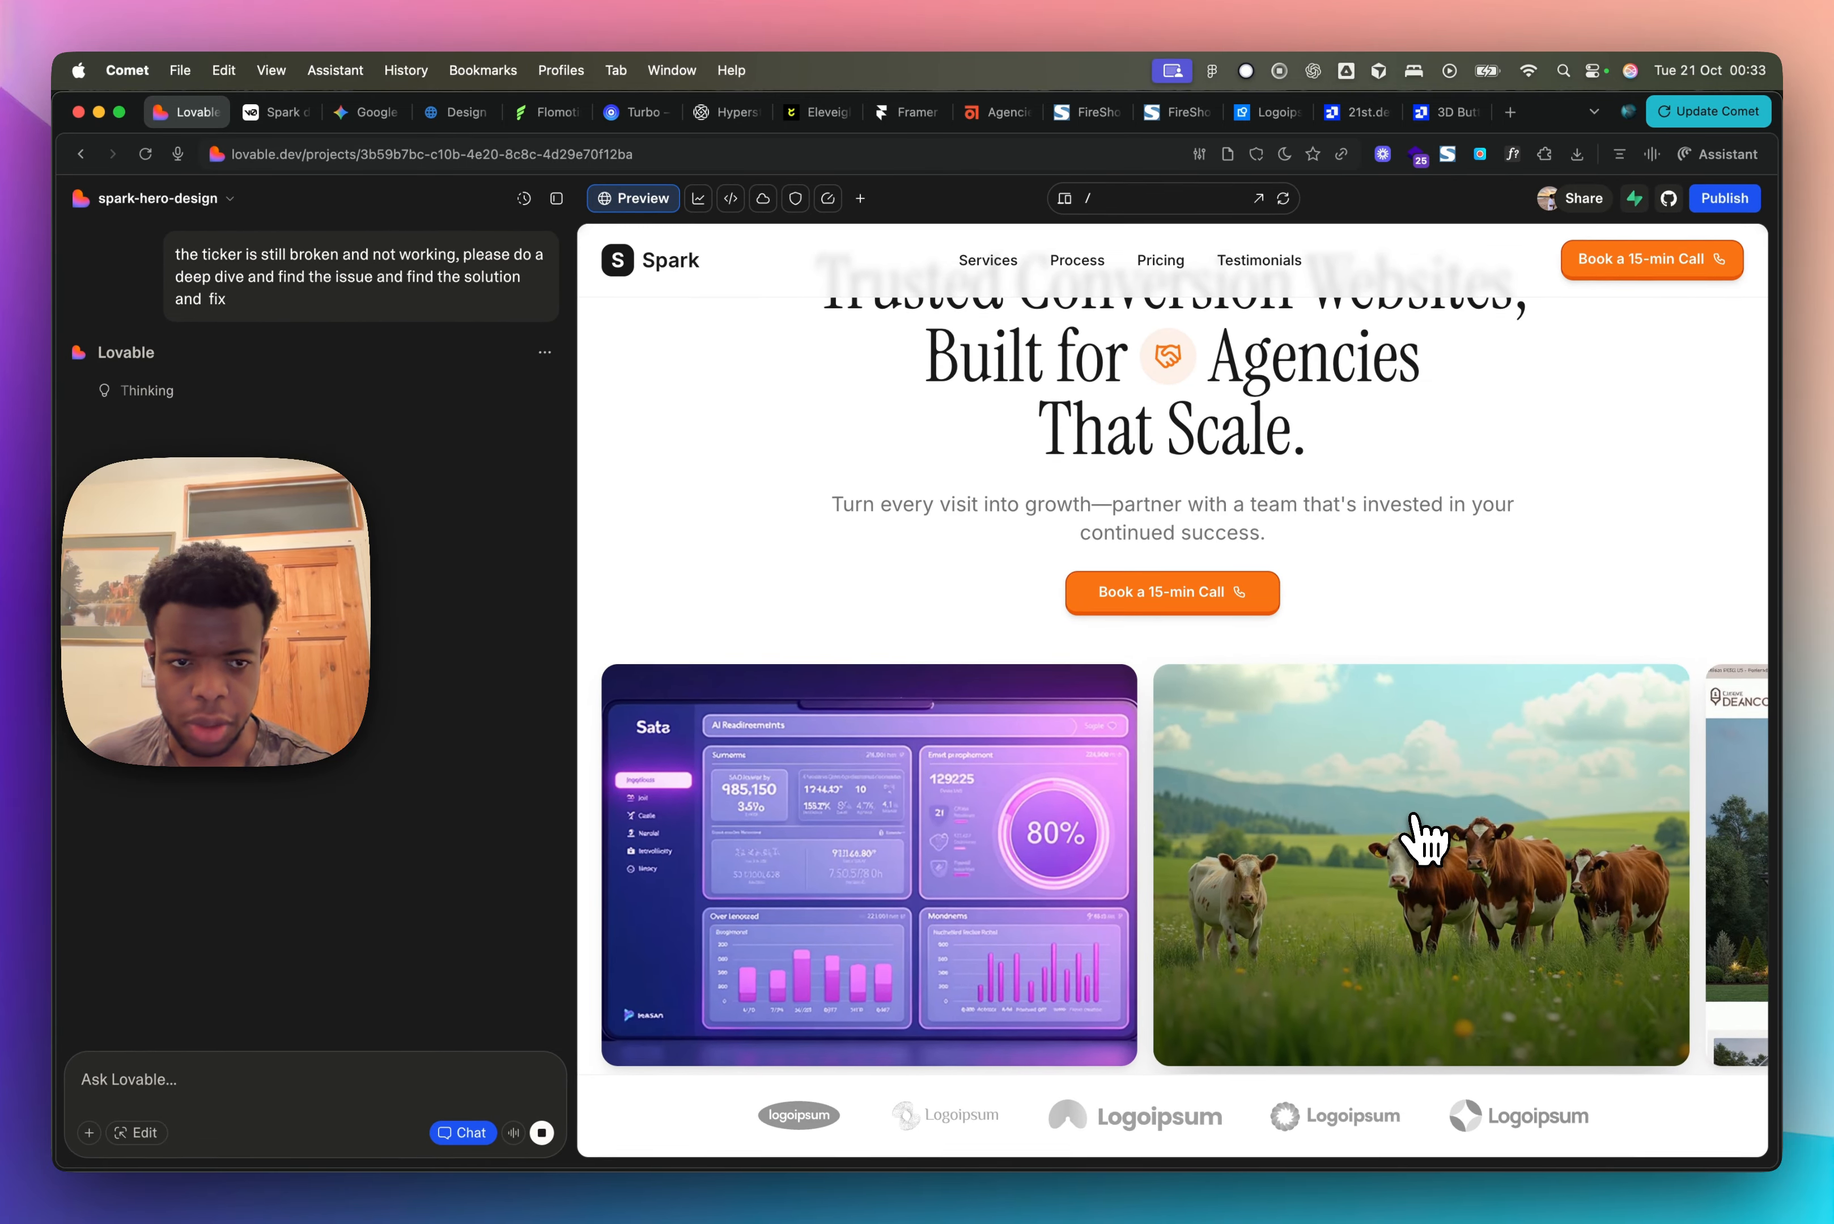
{"action": "scroll", "coordinate": [1389, 631], "scroll_direction": "up", "scroll_amount": 3}
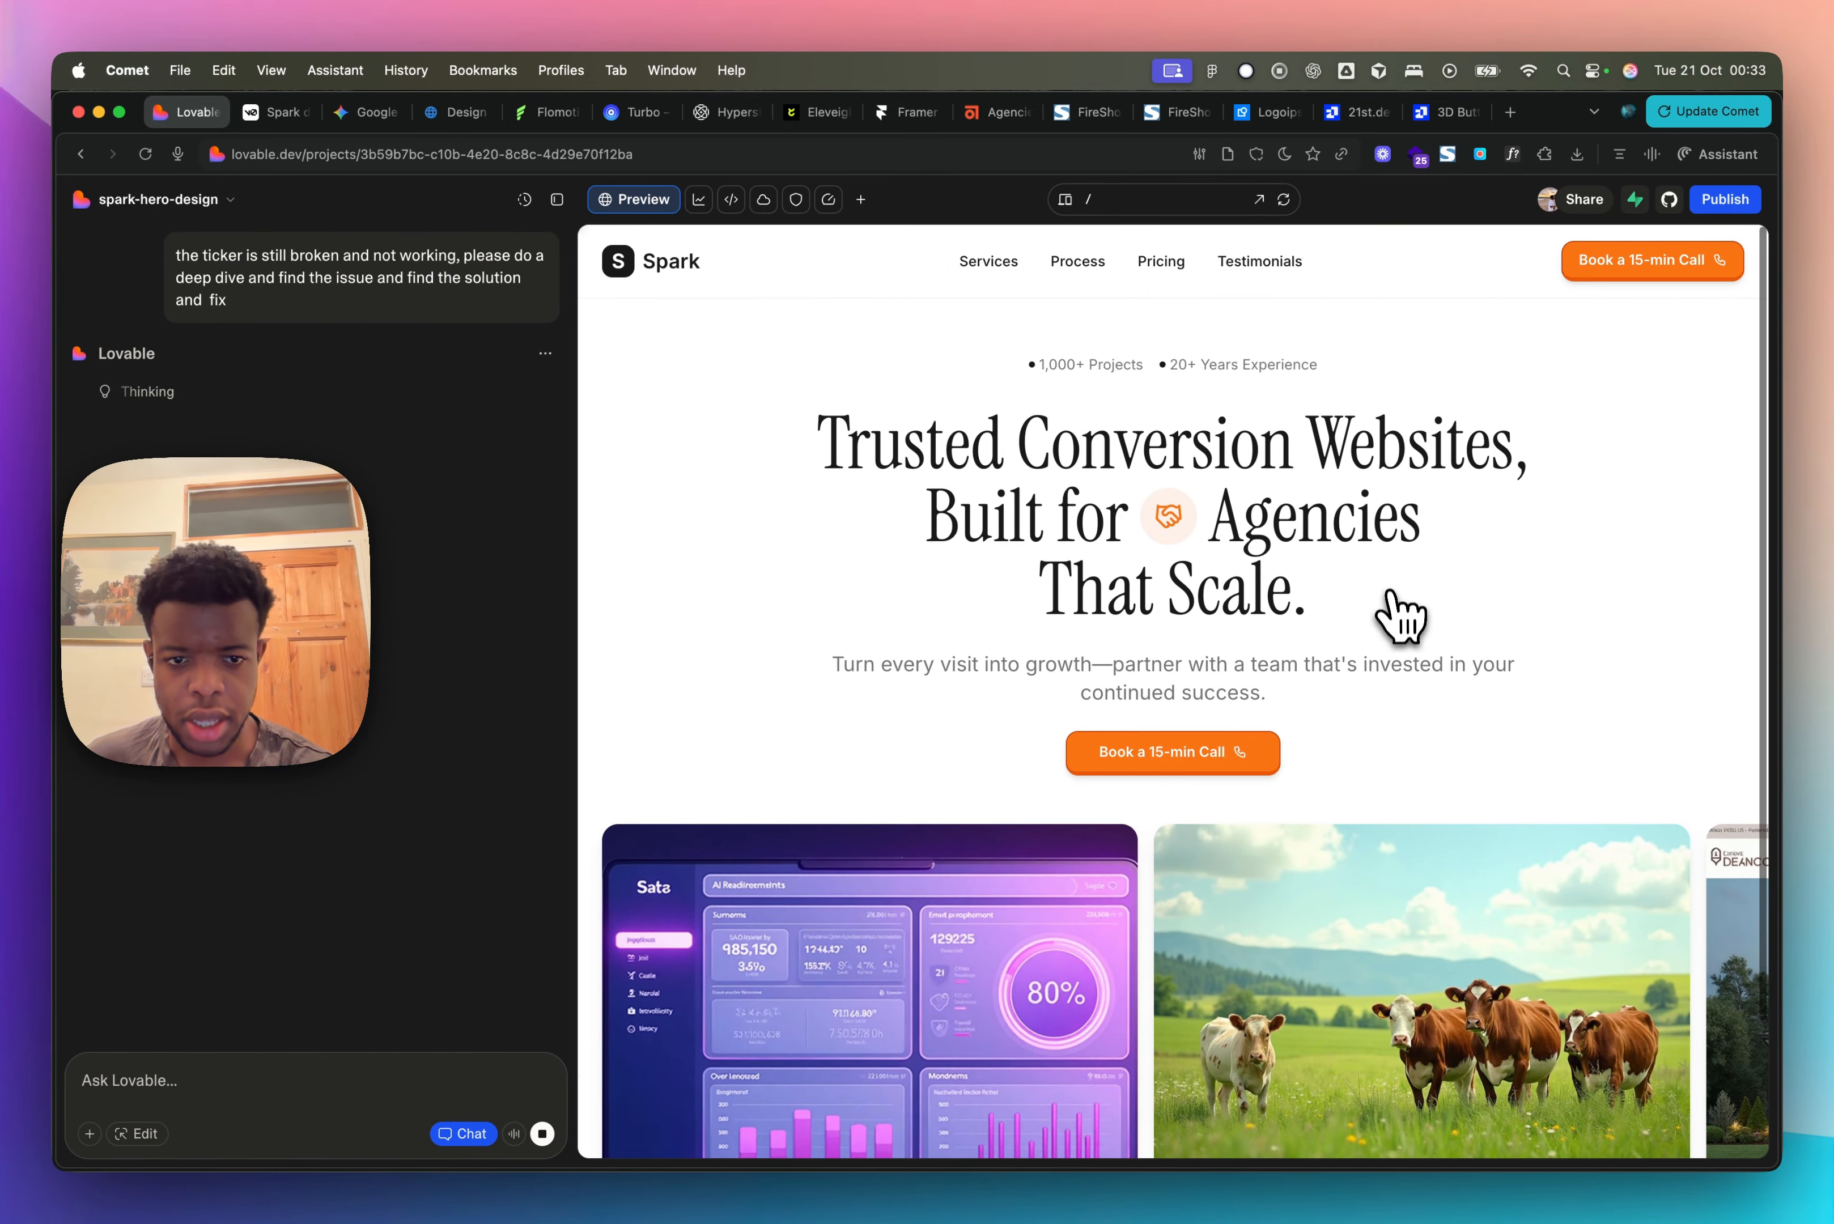
{"action": "scroll", "coordinate": [1413, 852], "scroll_direction": "down", "scroll_amount": 3}
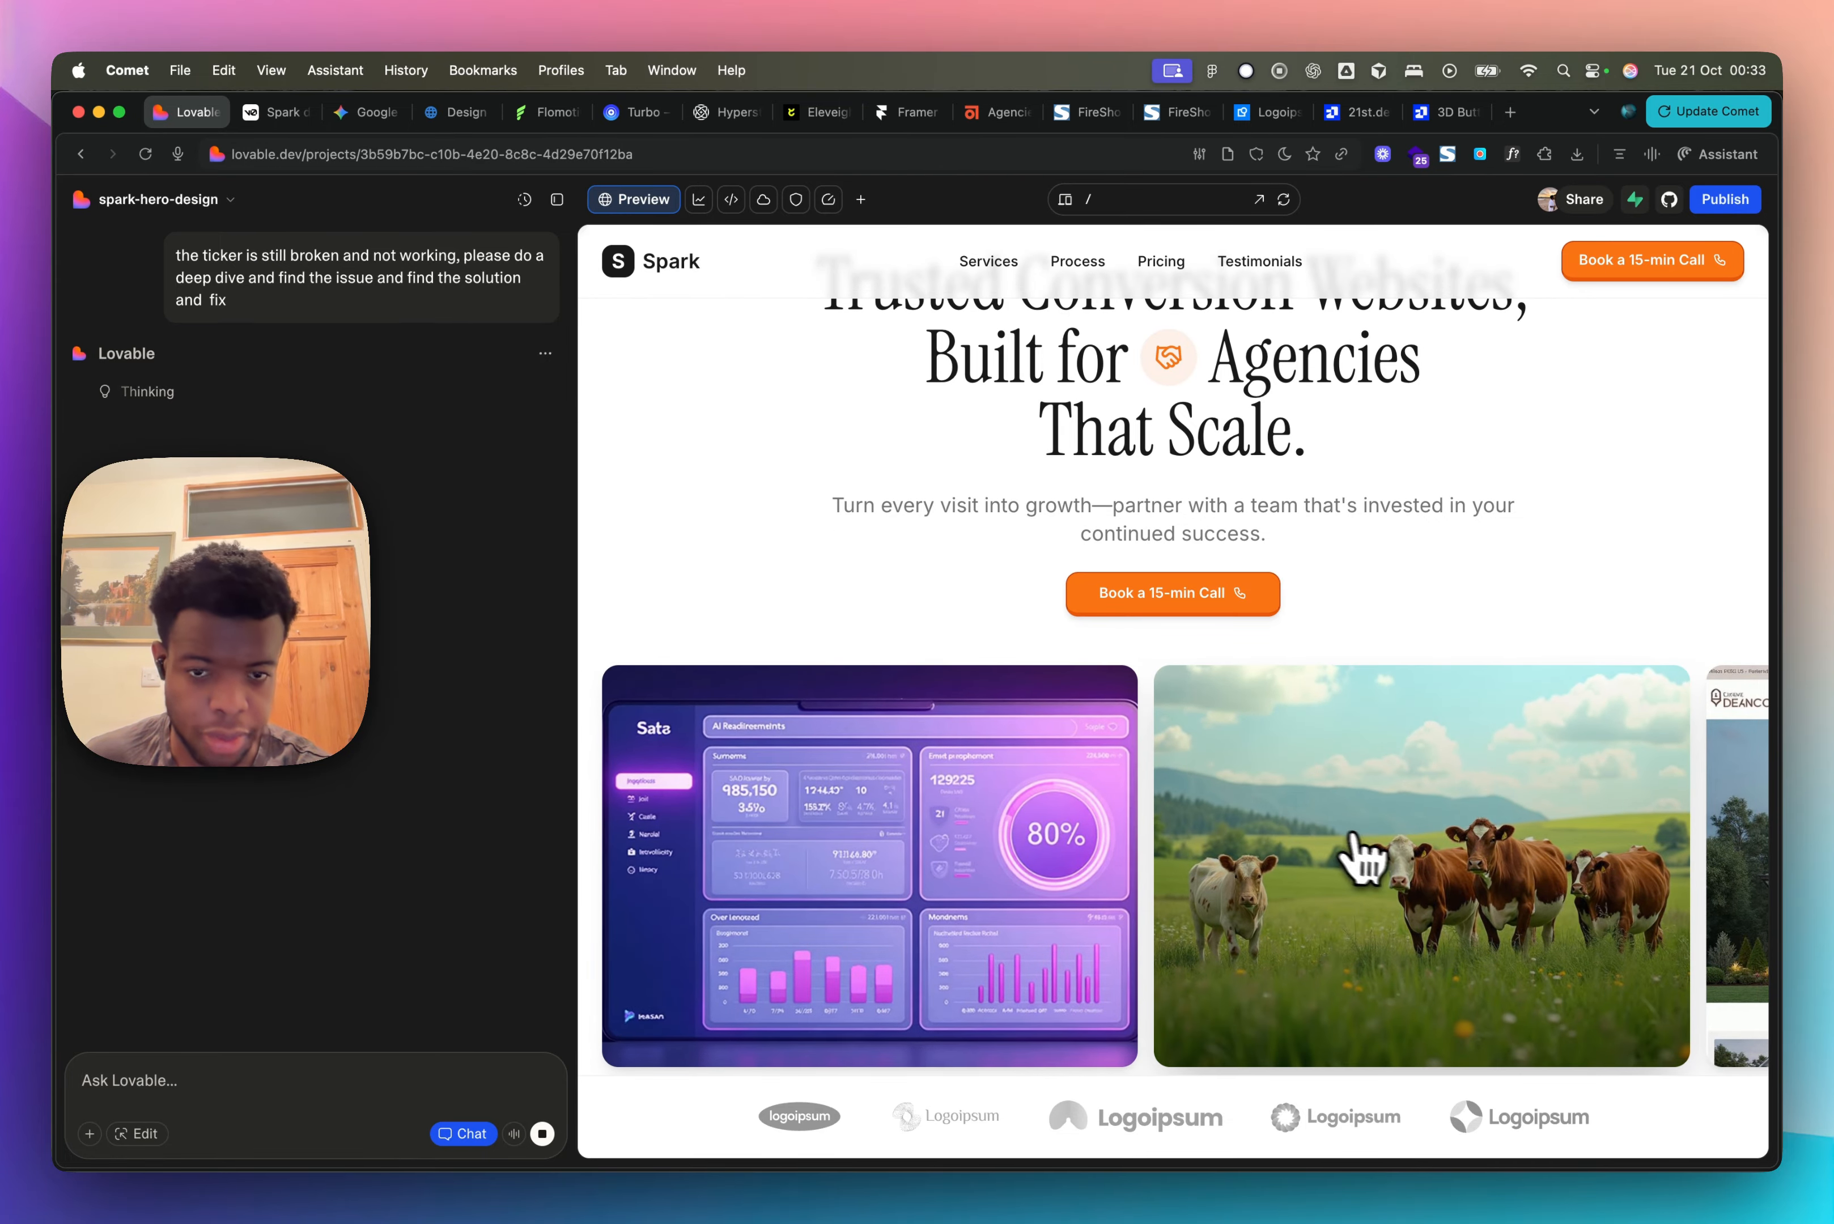
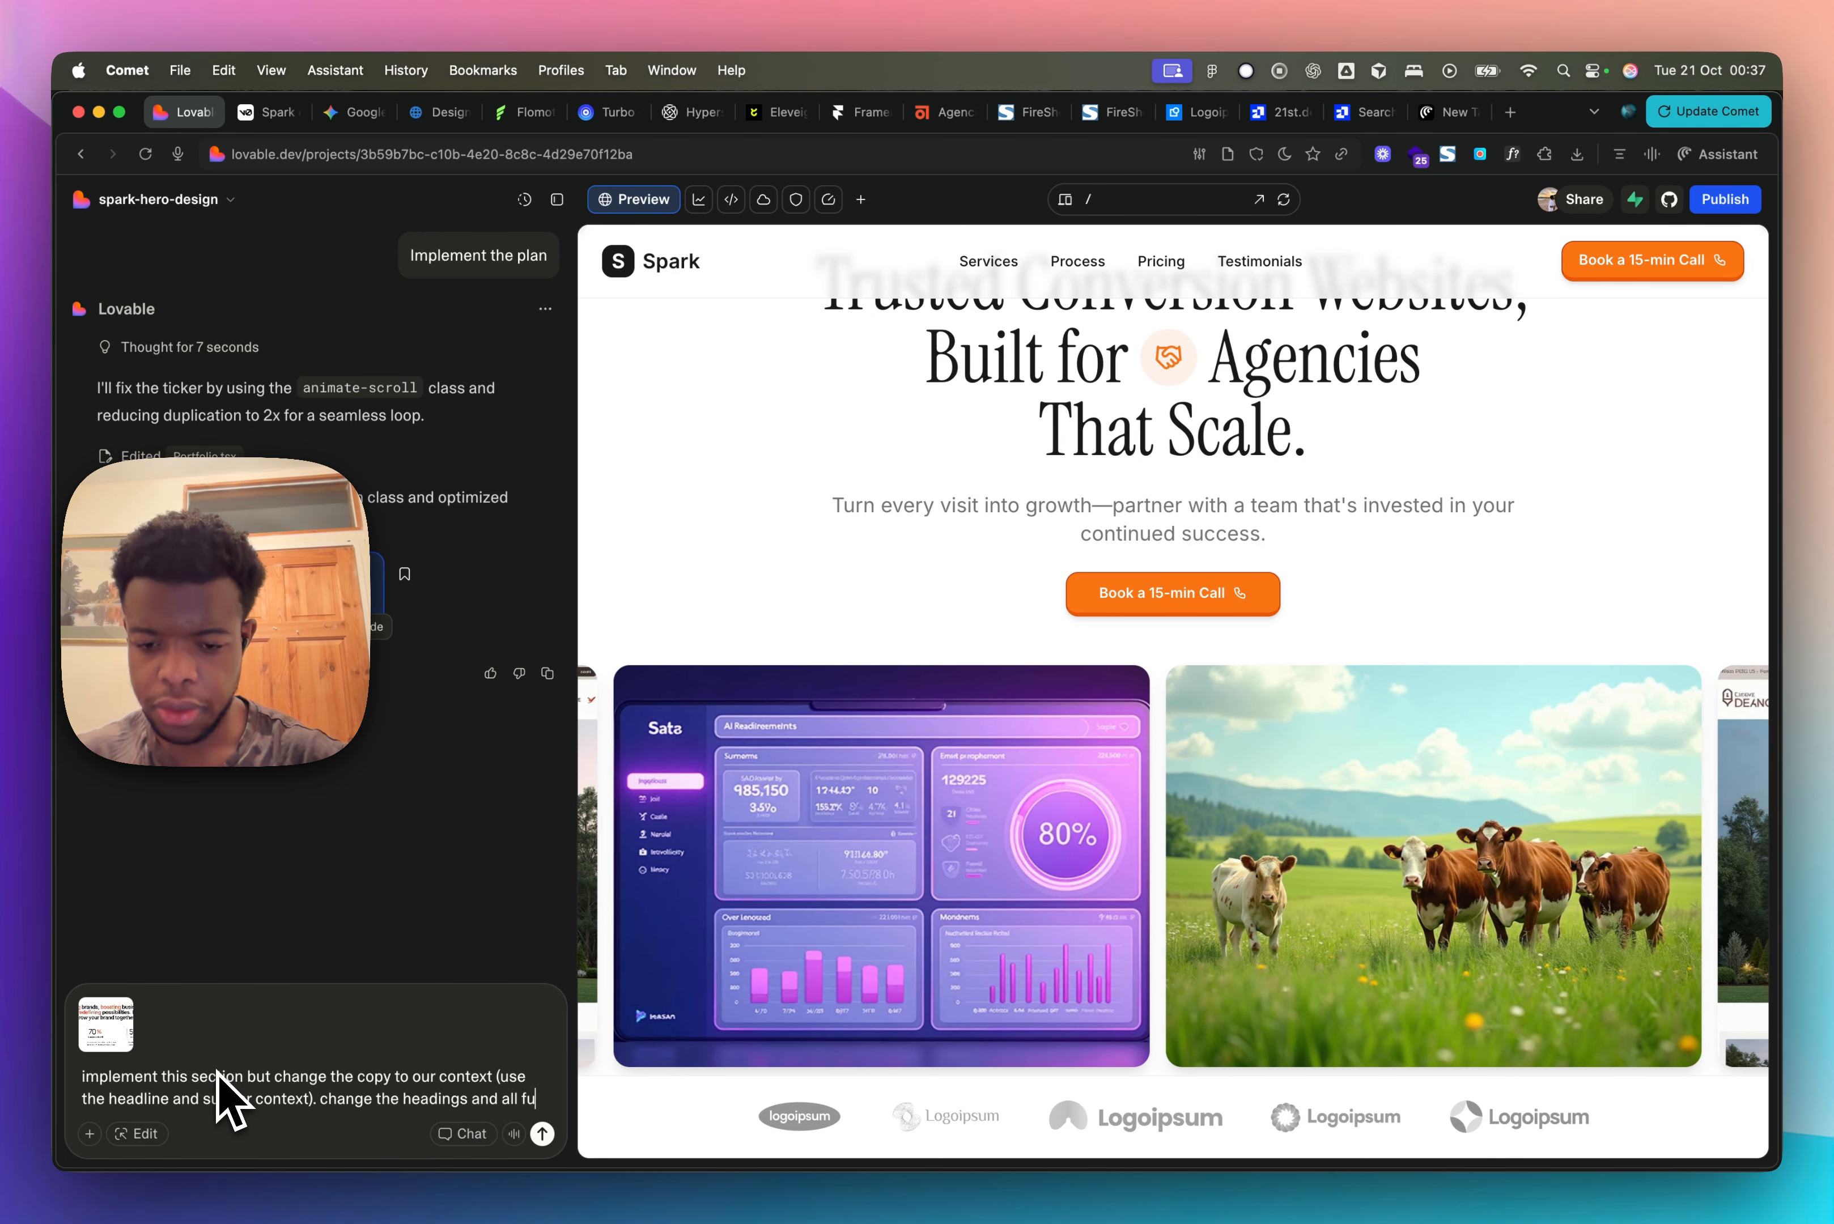
Step: Complete the Lovable section prompt with Instrument Serif headings, Inter body text and placement "below the hero/below the logos section", and copy the whole prompt
{"action": "type", "text": "ture headings to instrument serif and make body text inter."}
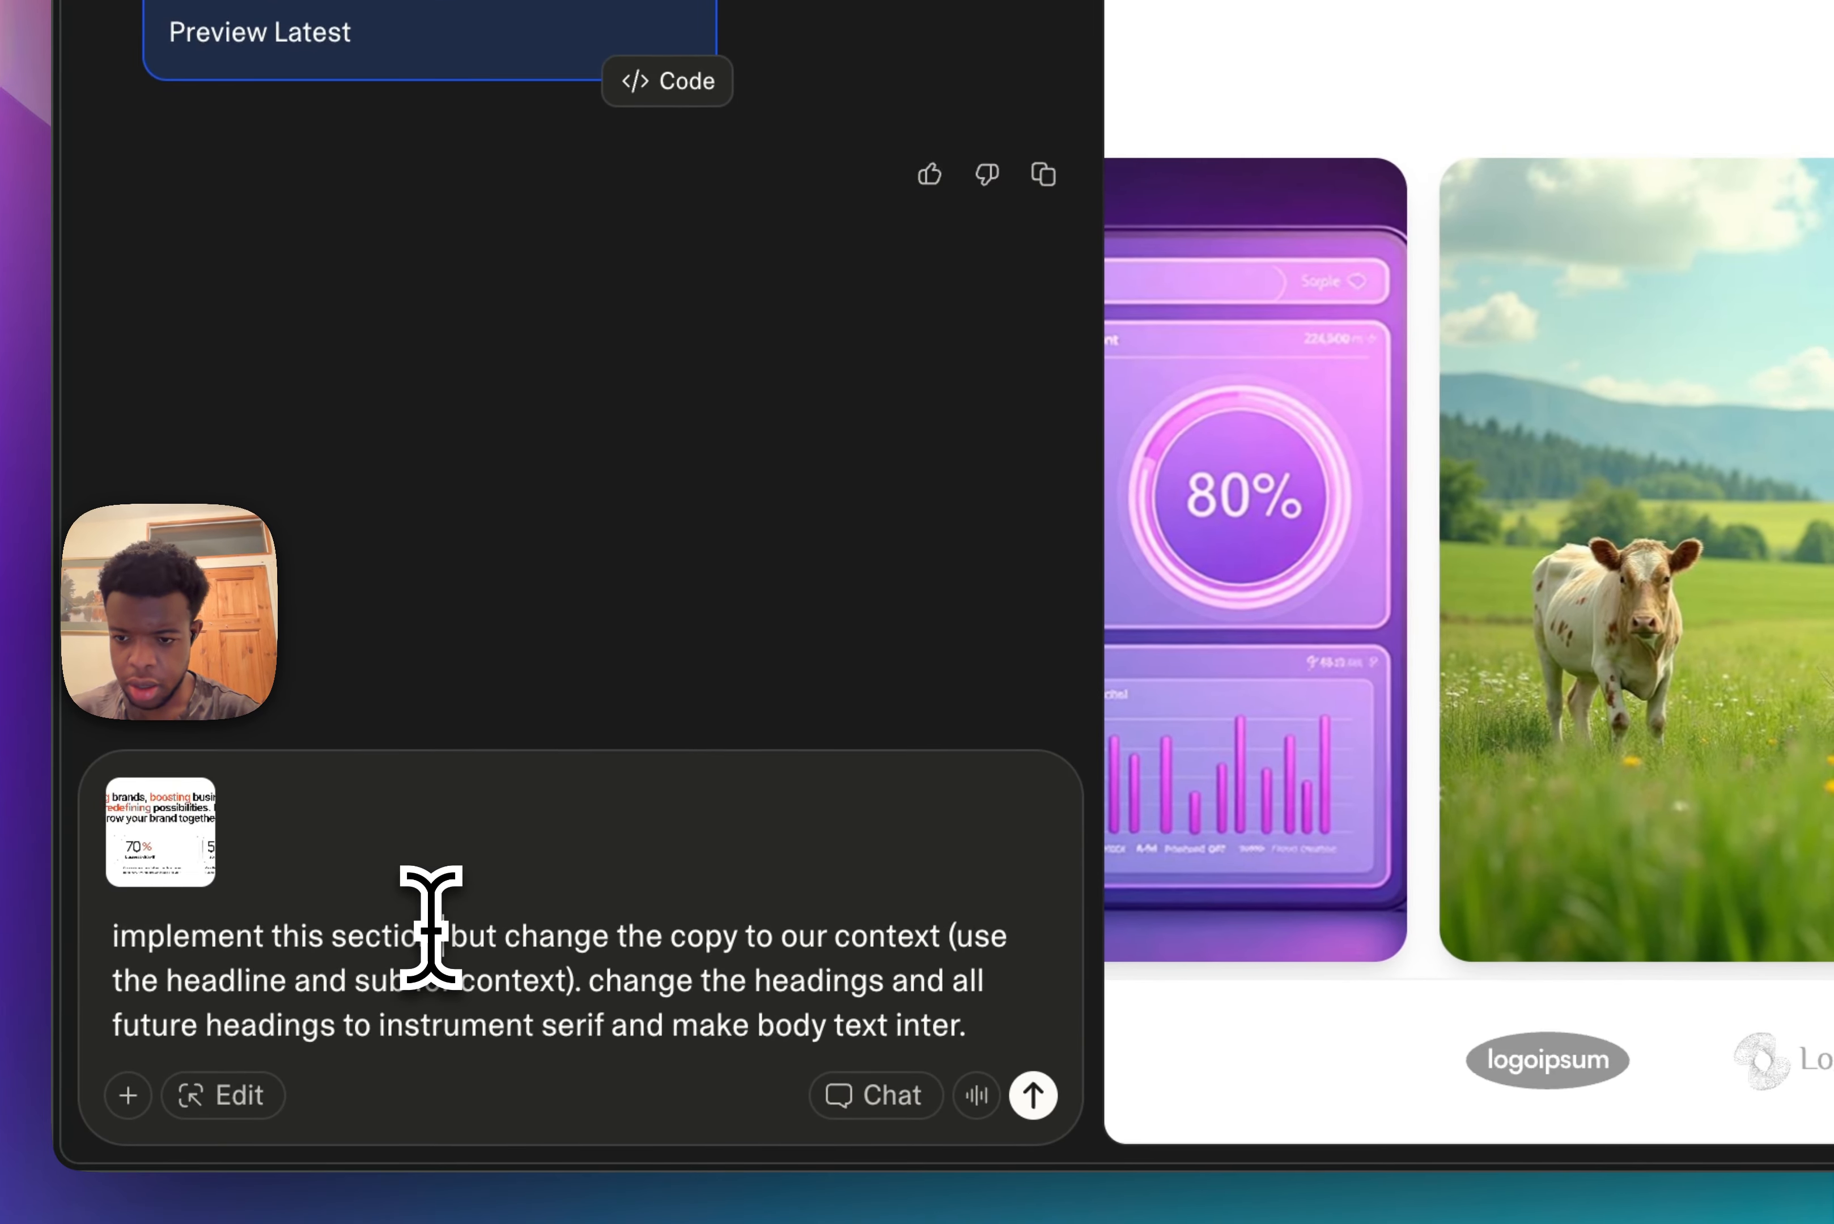
{"action": "left_click", "coordinate": [430, 931]}
{"action": "type", "text": "below the h"}
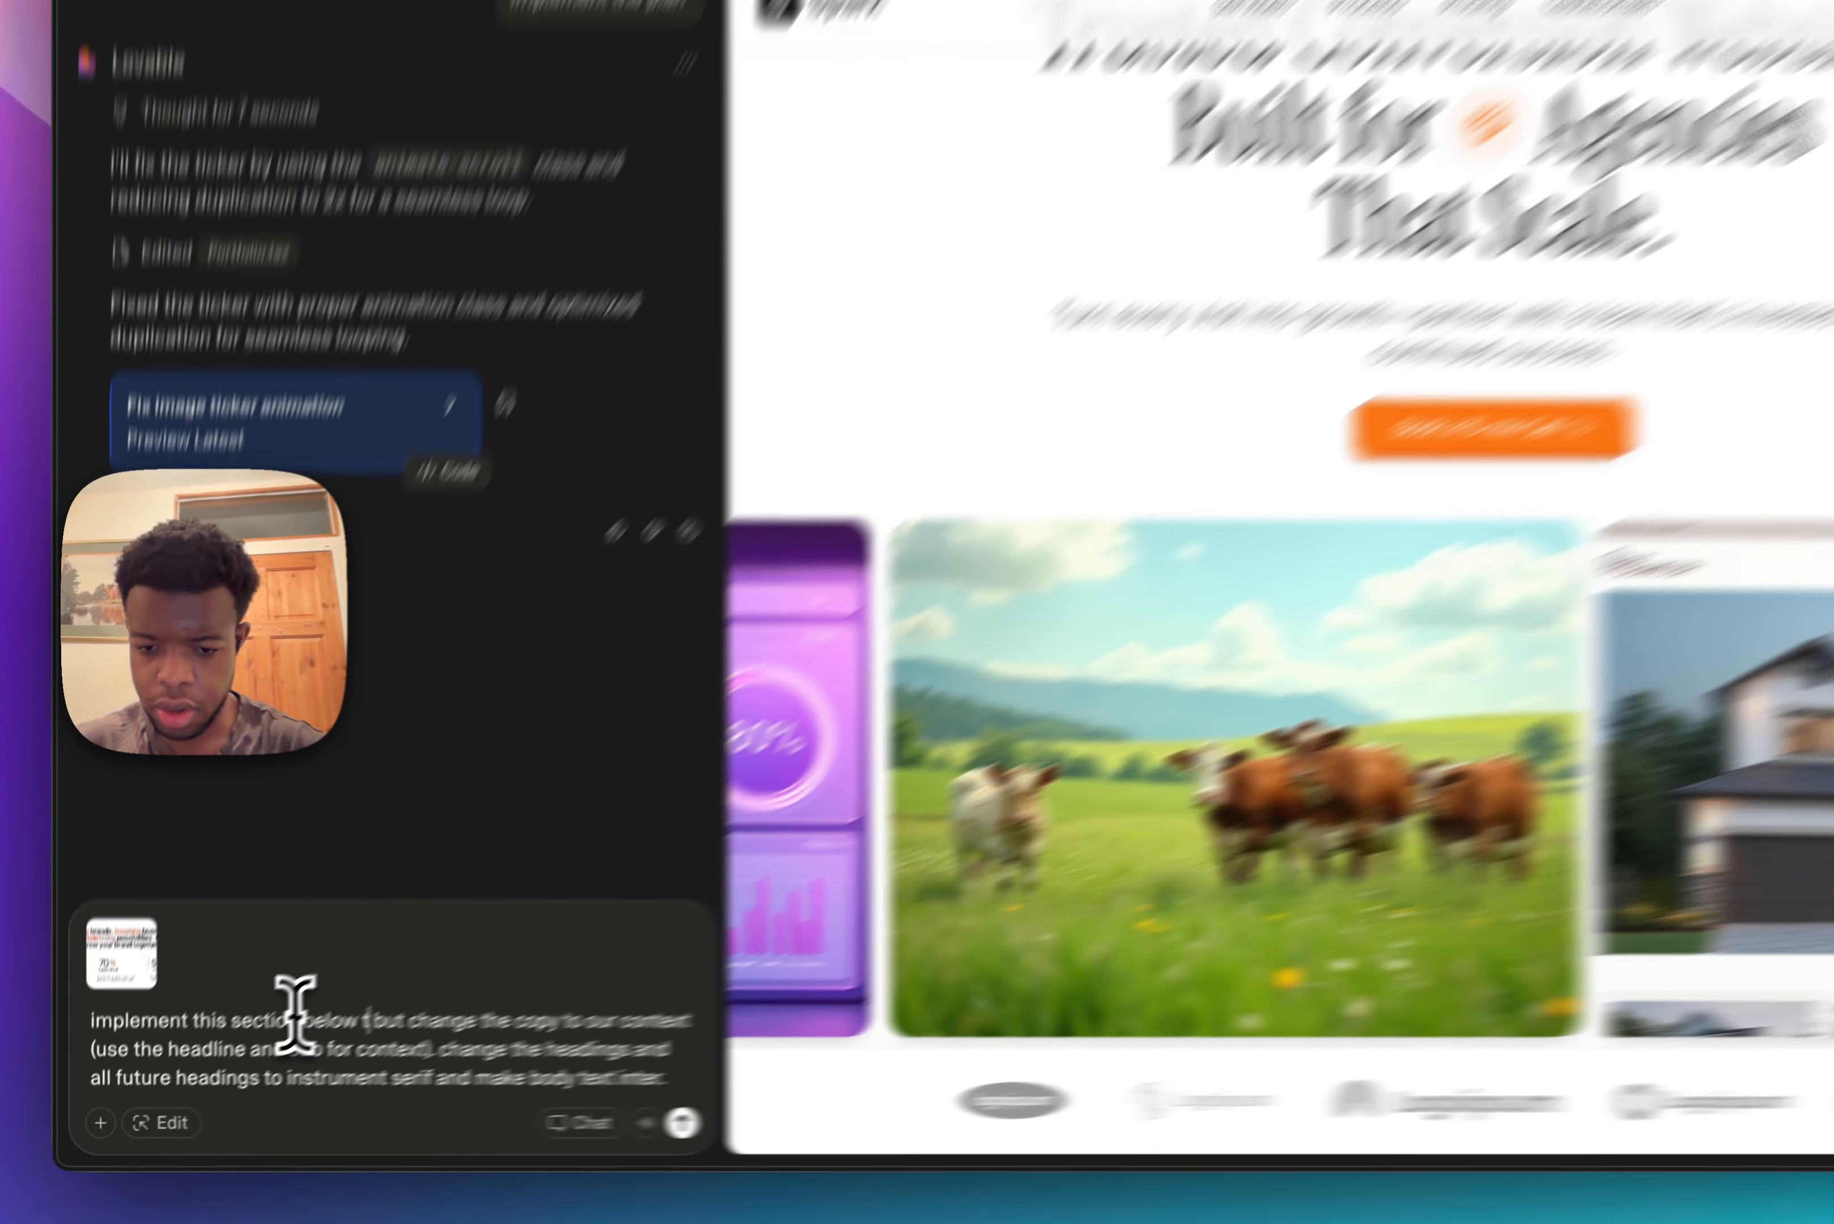
{"action": "type", "text": "ero"}
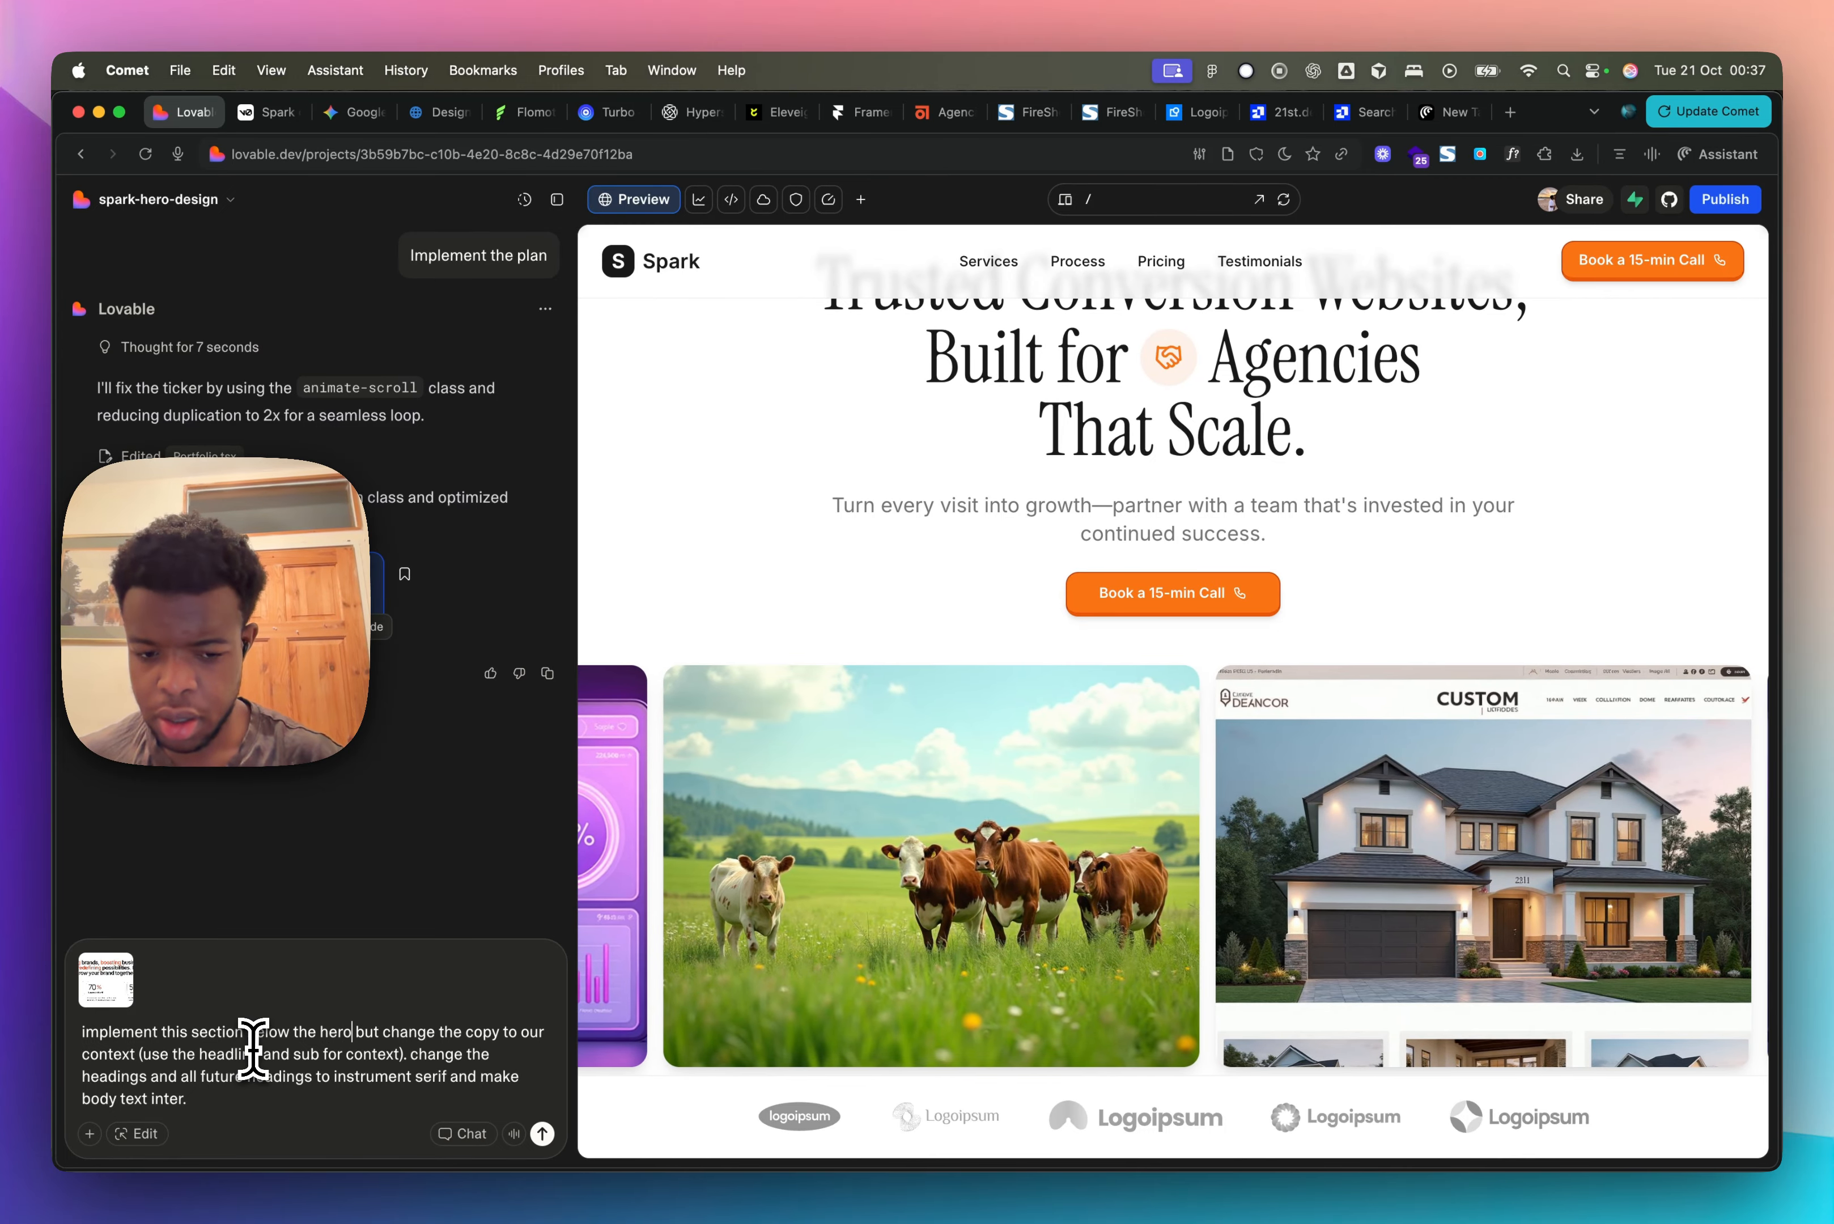
{"action": "type", "text": "/below"}
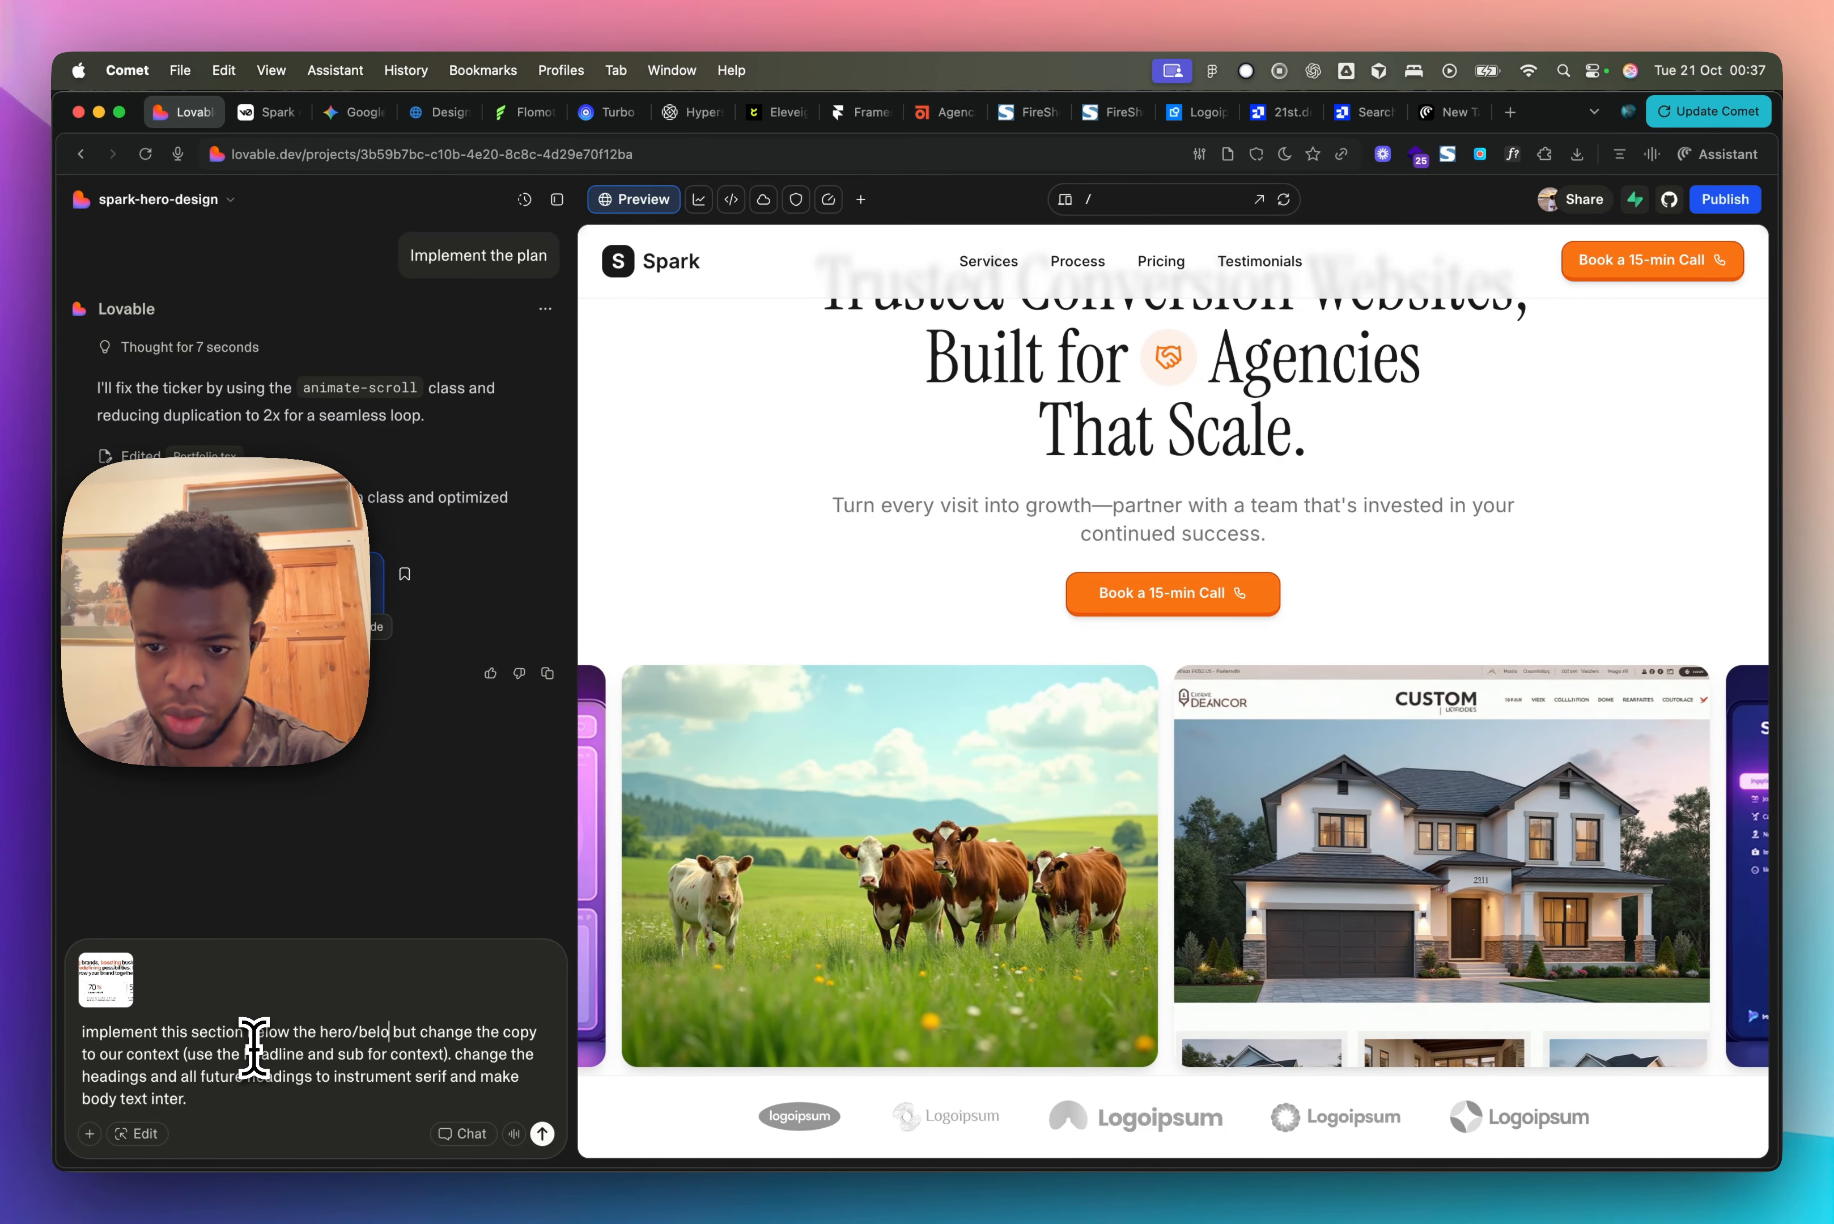
{"action": "type", "text": " the lo"}
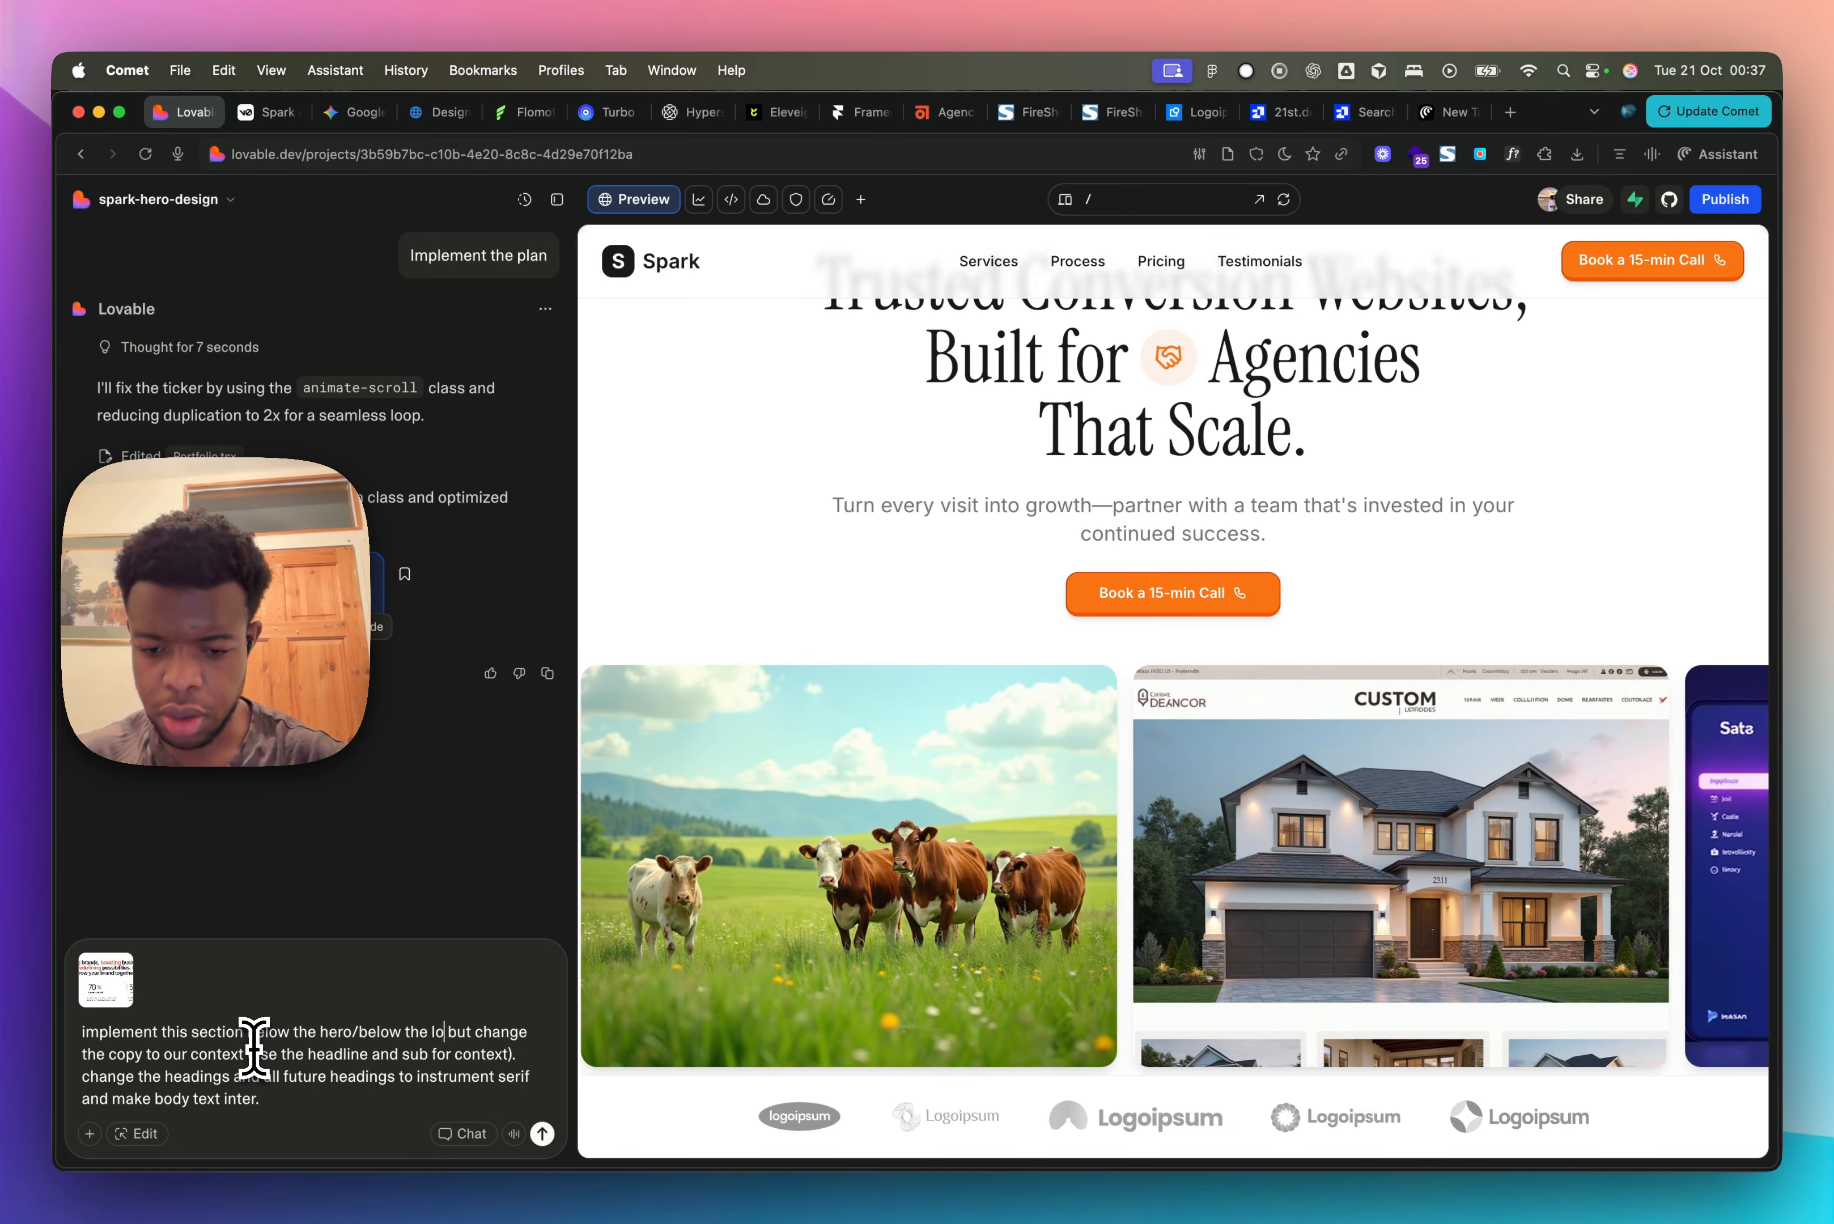
{"action": "type", "text": "go"}
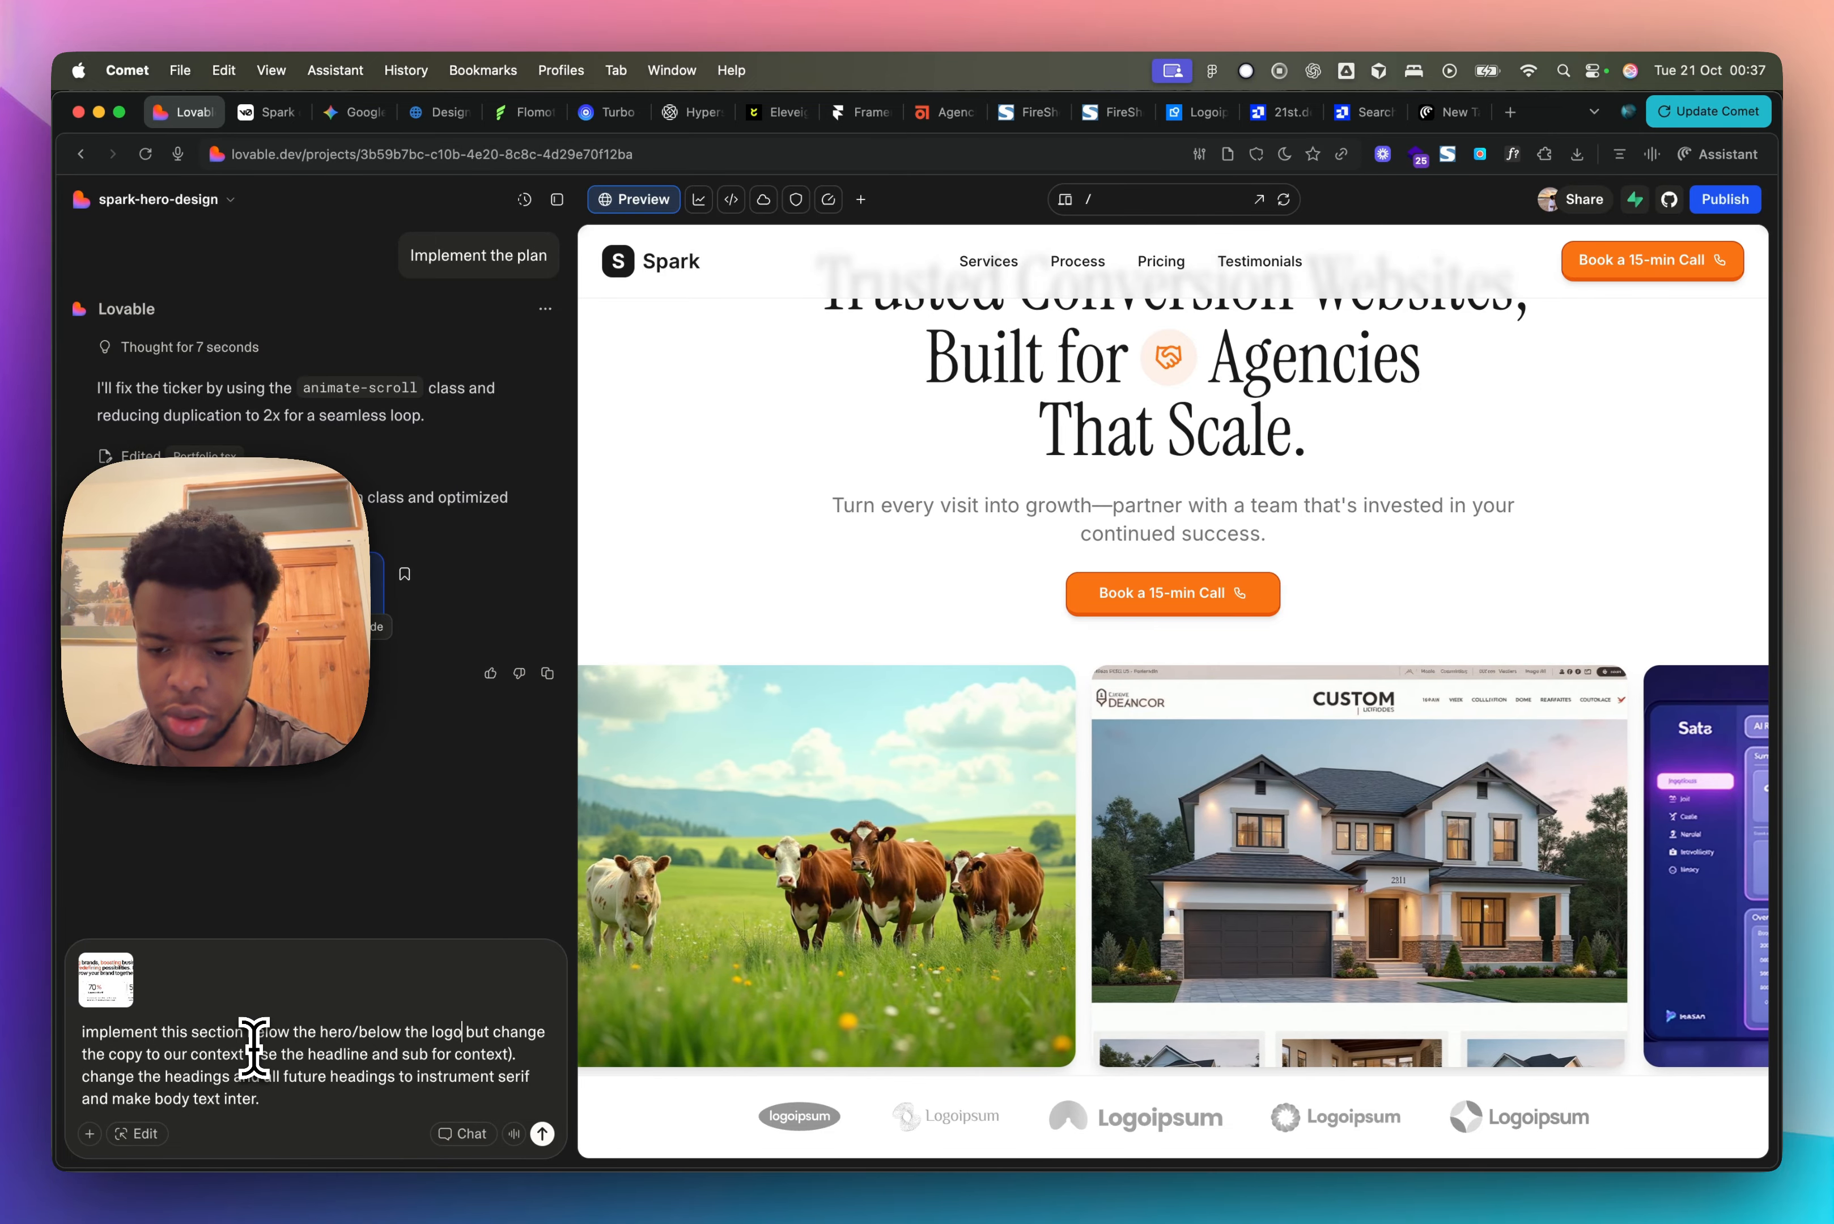
{"action": "type", "text": "s"}
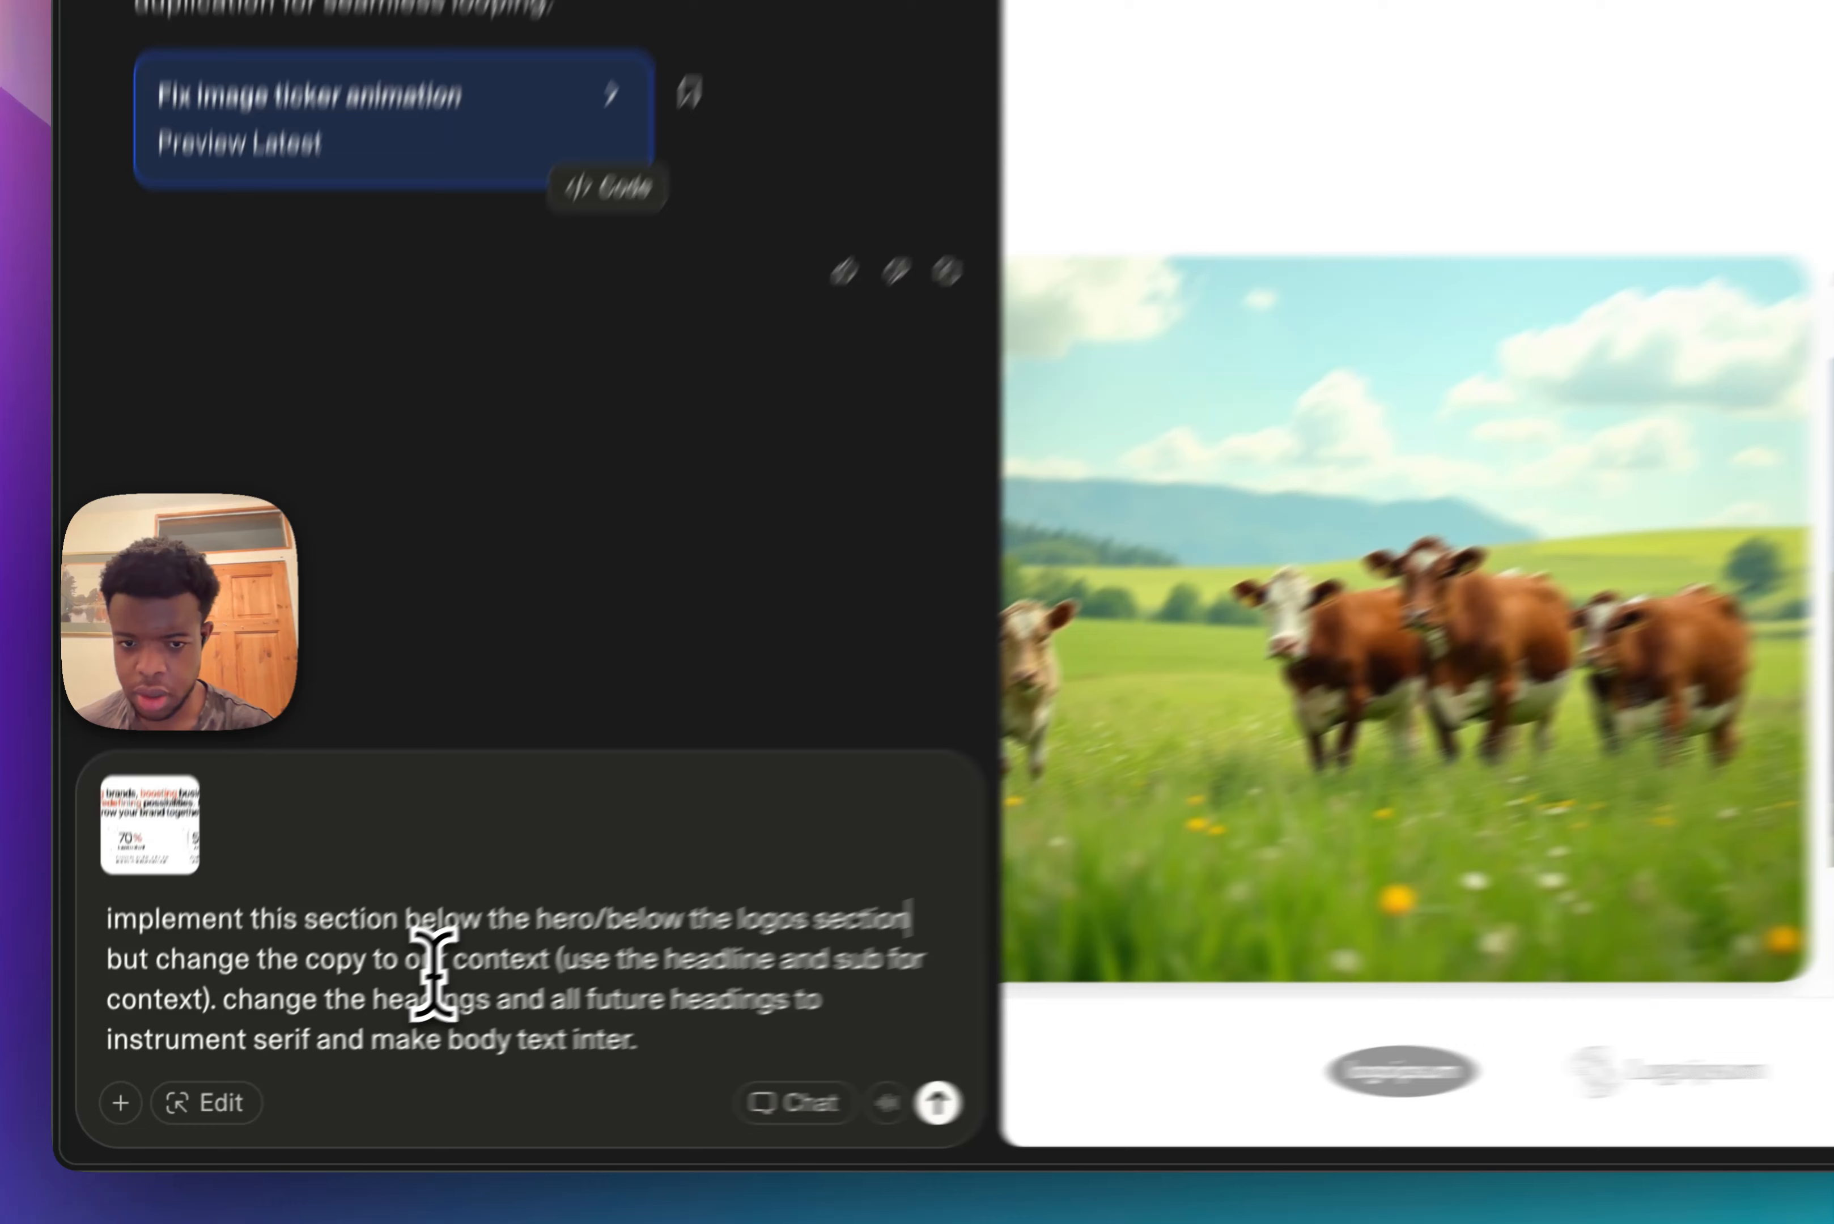
{"action": "key", "text": "super+a"}
{"action": "key", "text": "super+c"}
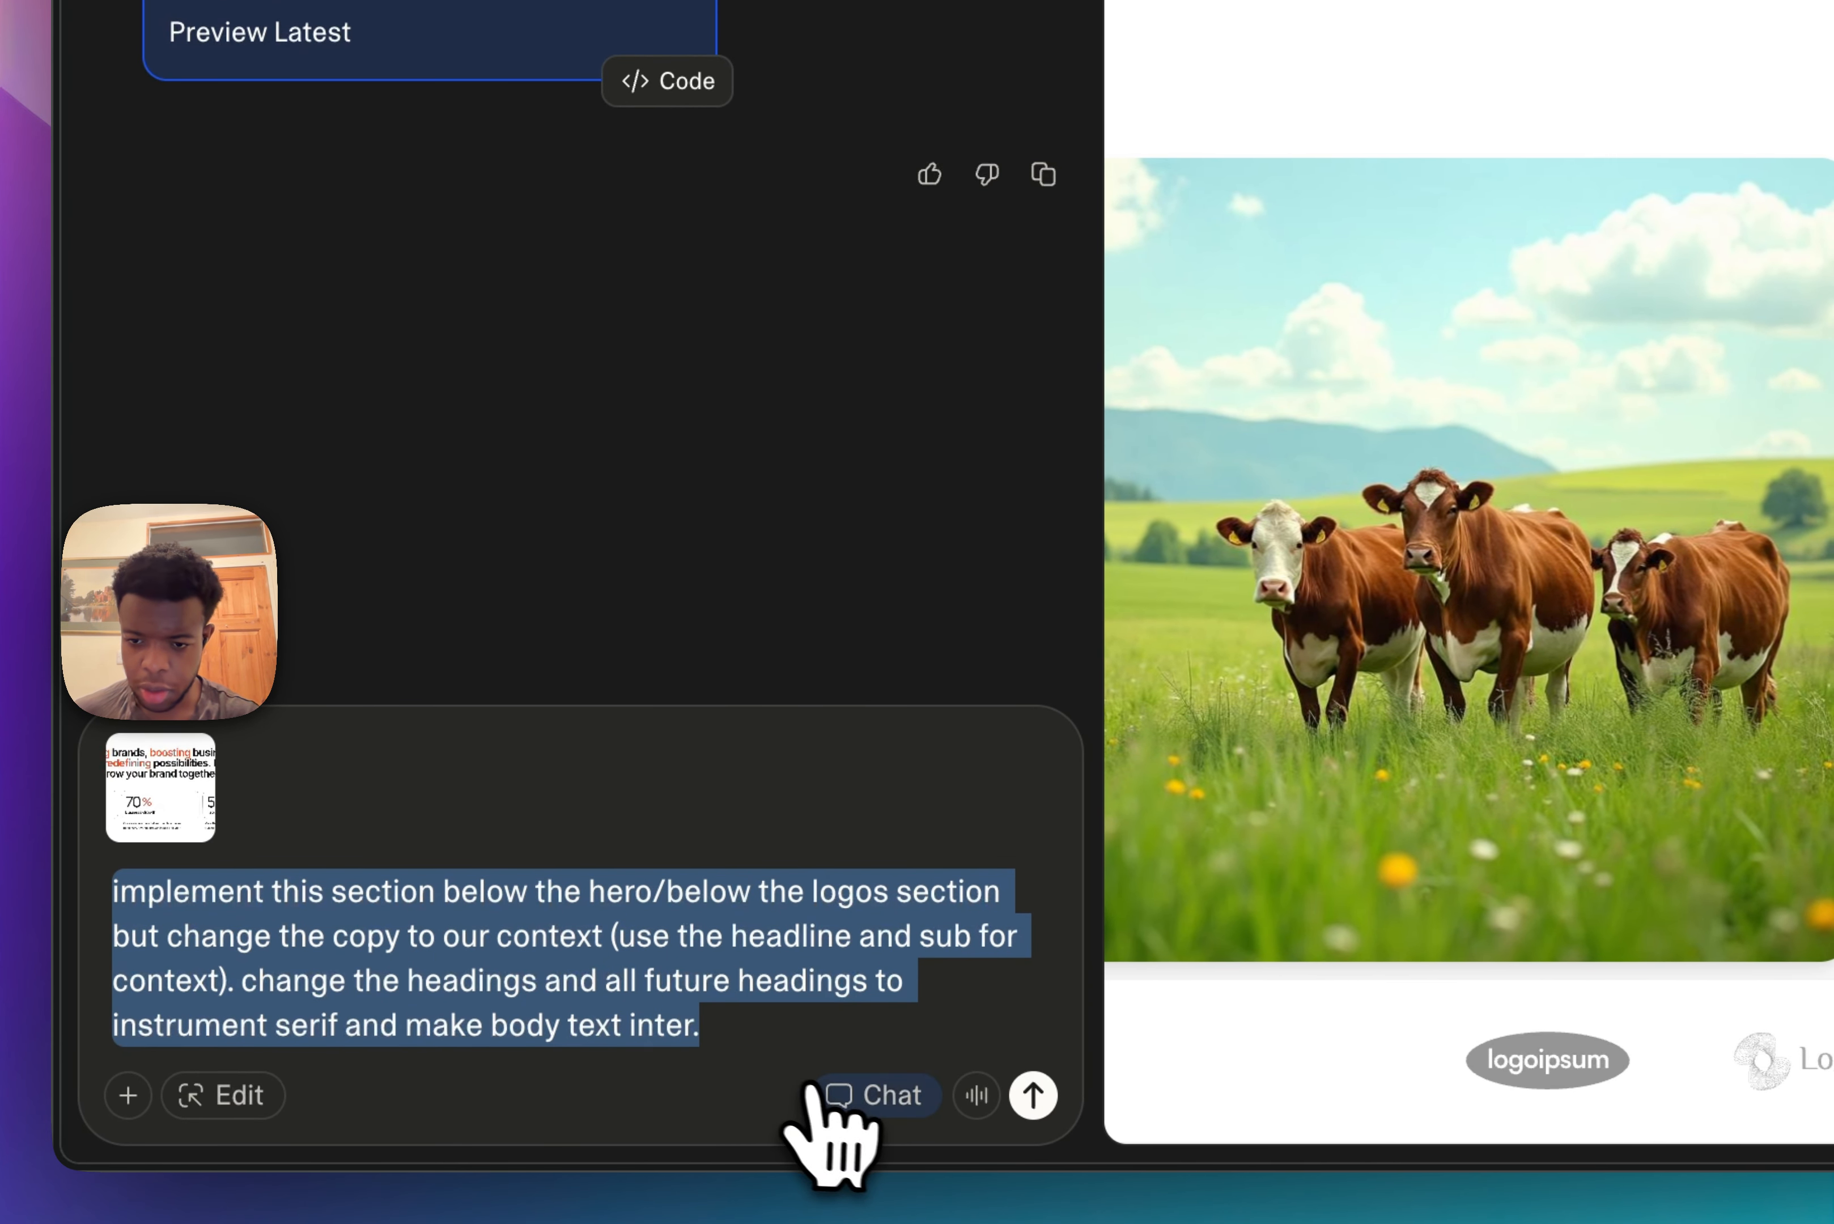
Step: Turn on Lovable's Chat mode and send the stats section prompt with its attached reference screenshot
{"action": "left_click", "coordinate": [821, 1093]}
{"action": "mouse_move", "coordinate": [168, 737]}
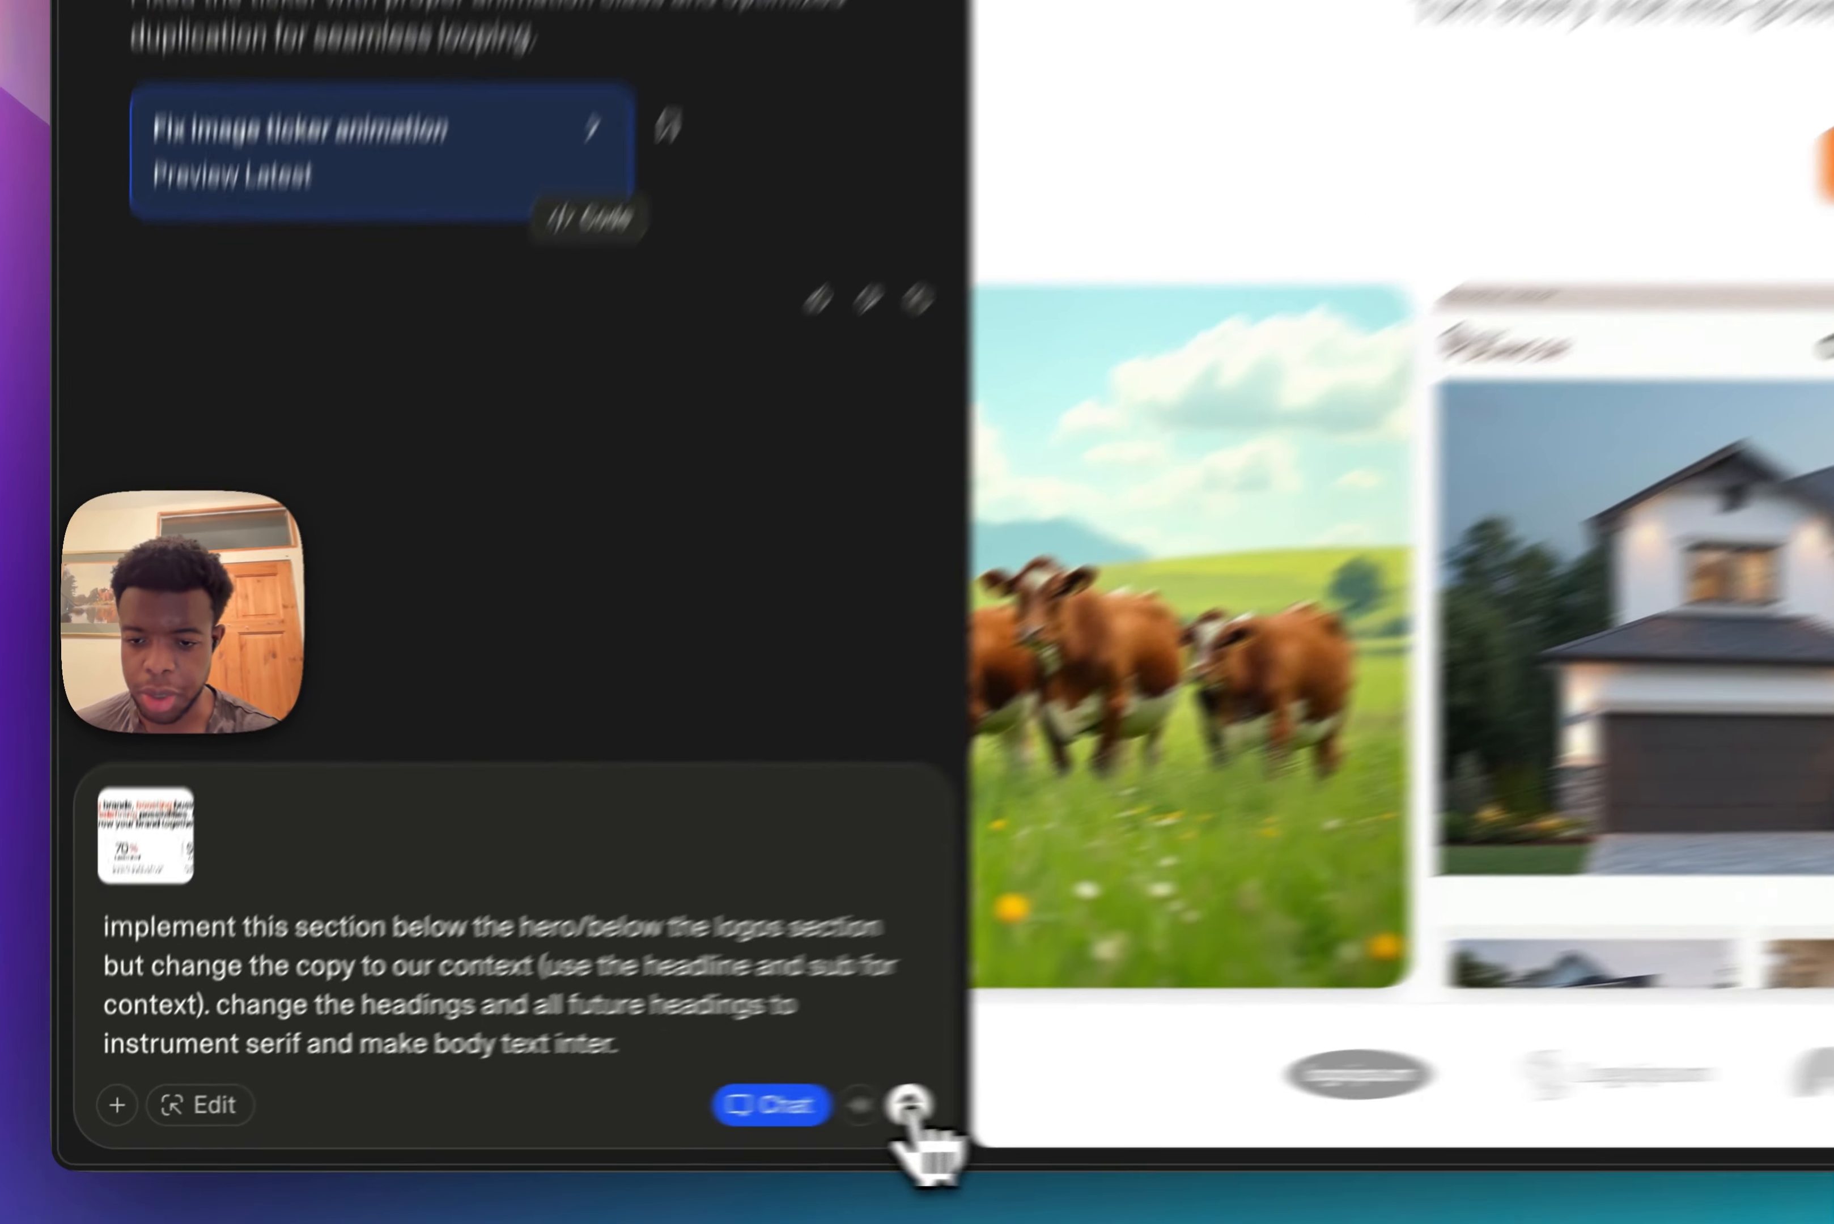
{"action": "left_click", "coordinate": [543, 1134]}
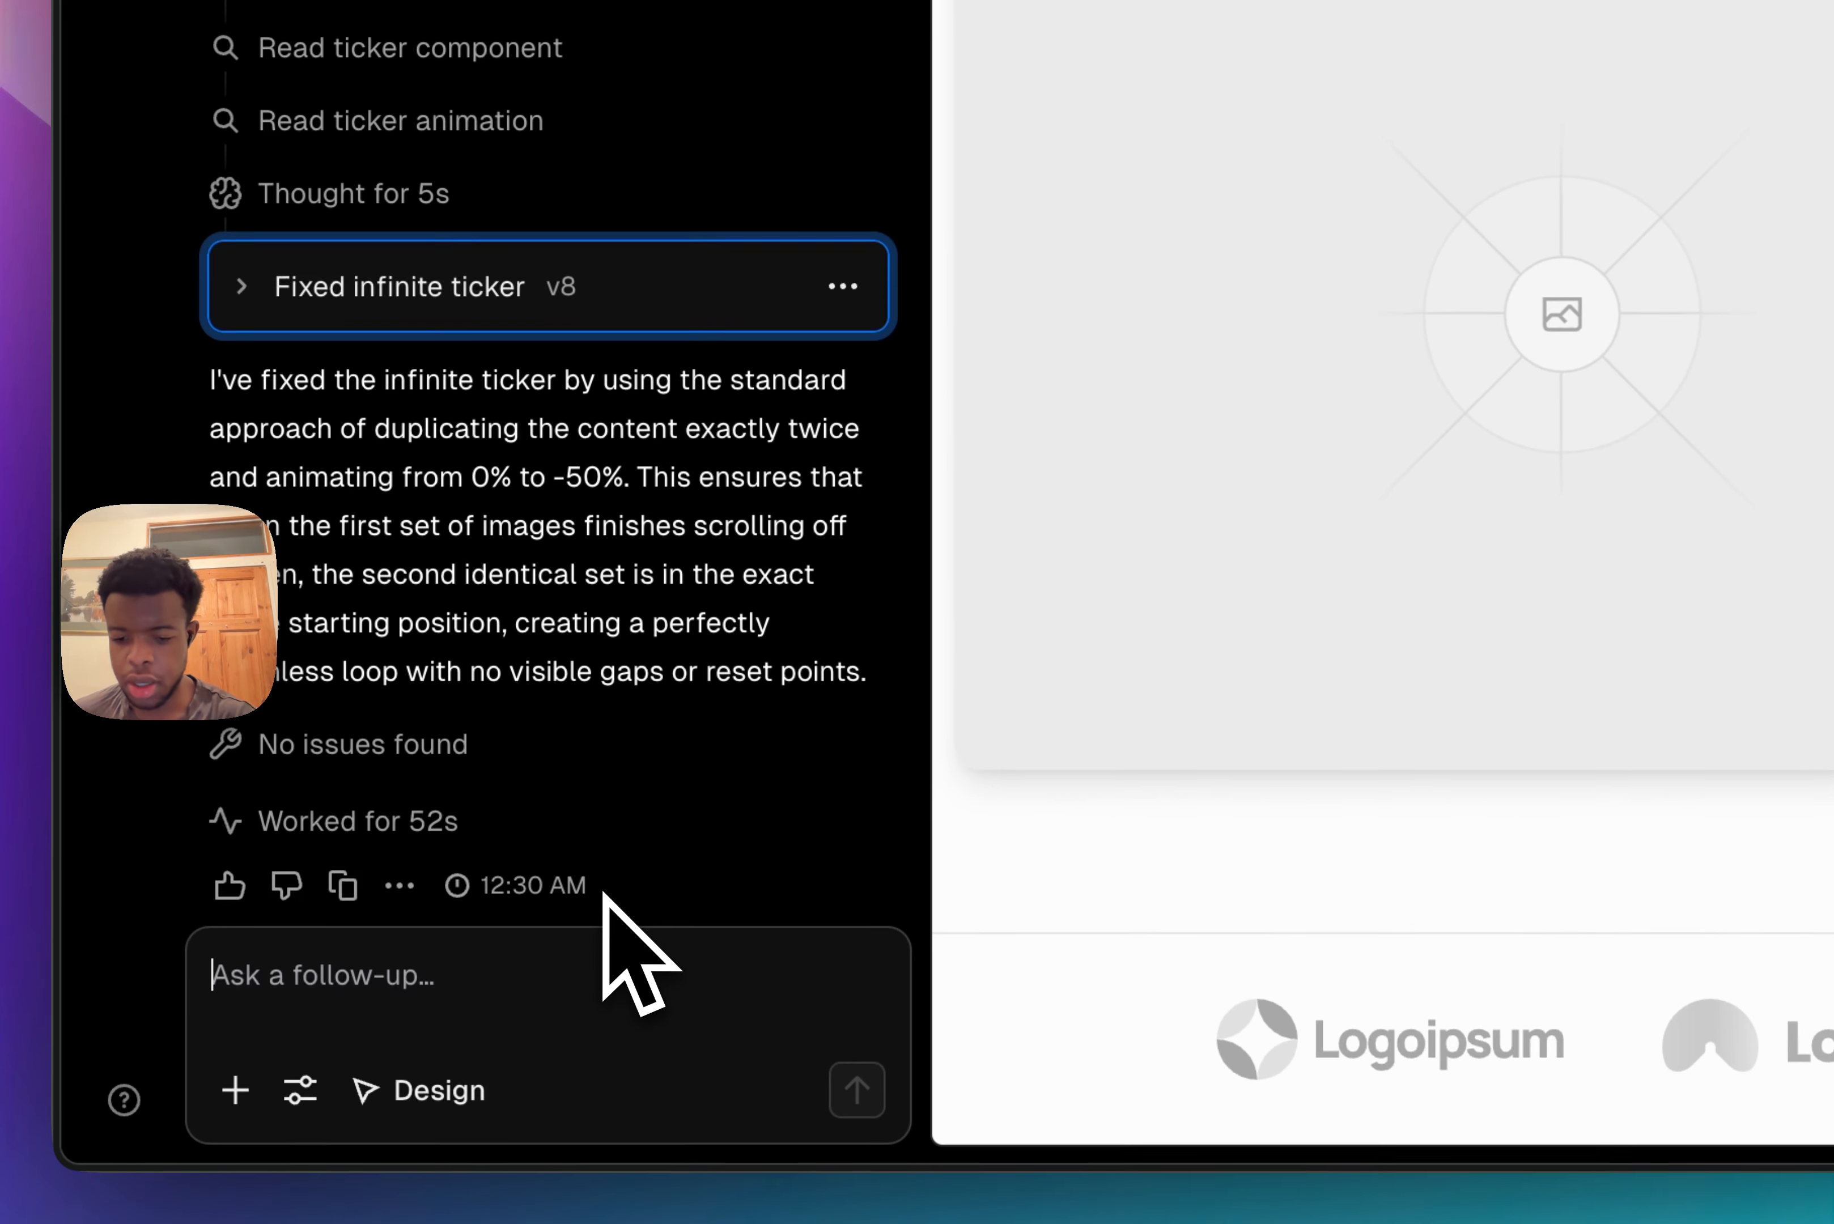
Step: Paste the copied section prompt into v0 and attach the reference screenshot copied from the Lovable conversation
{"action": "key", "text": "super+v"}
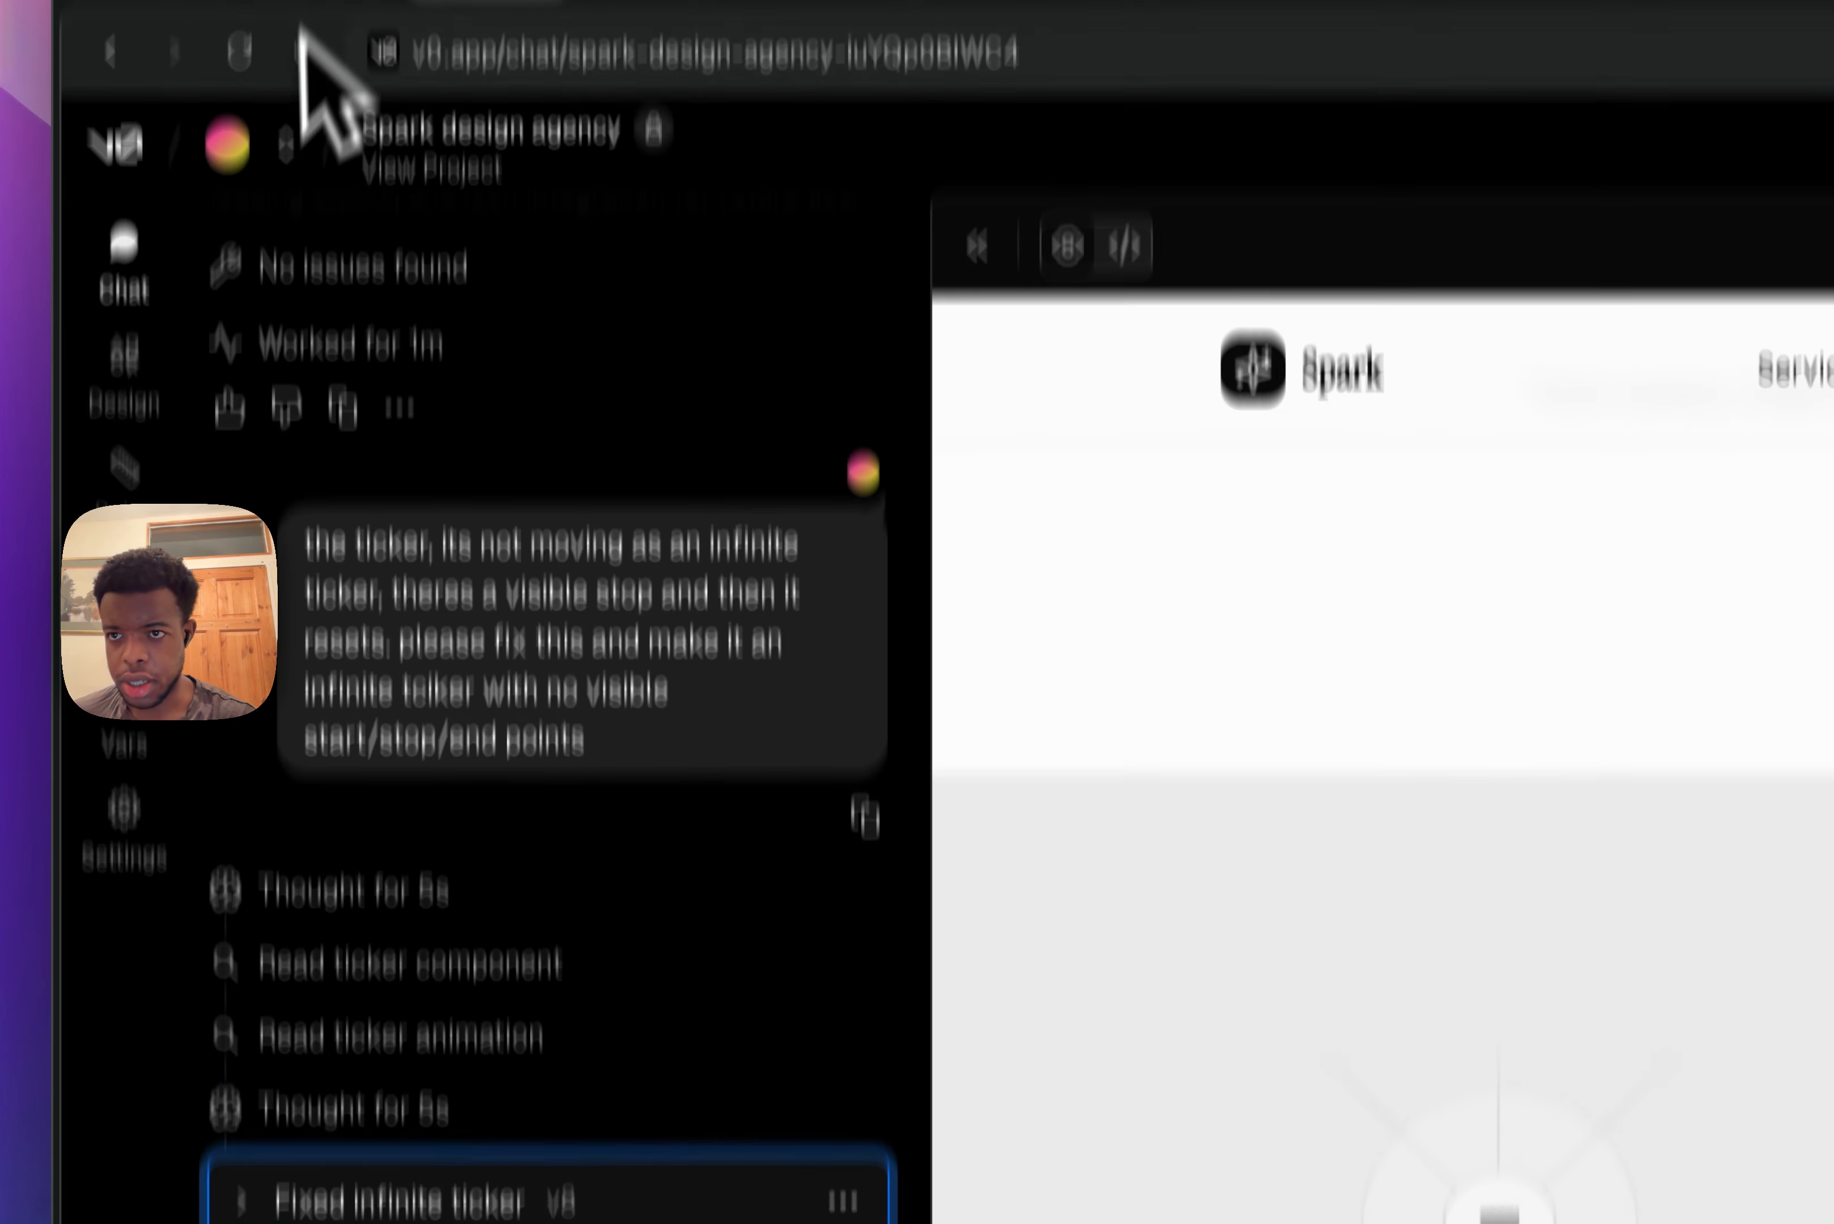
{"action": "left_click", "coordinate": [295, 168]}
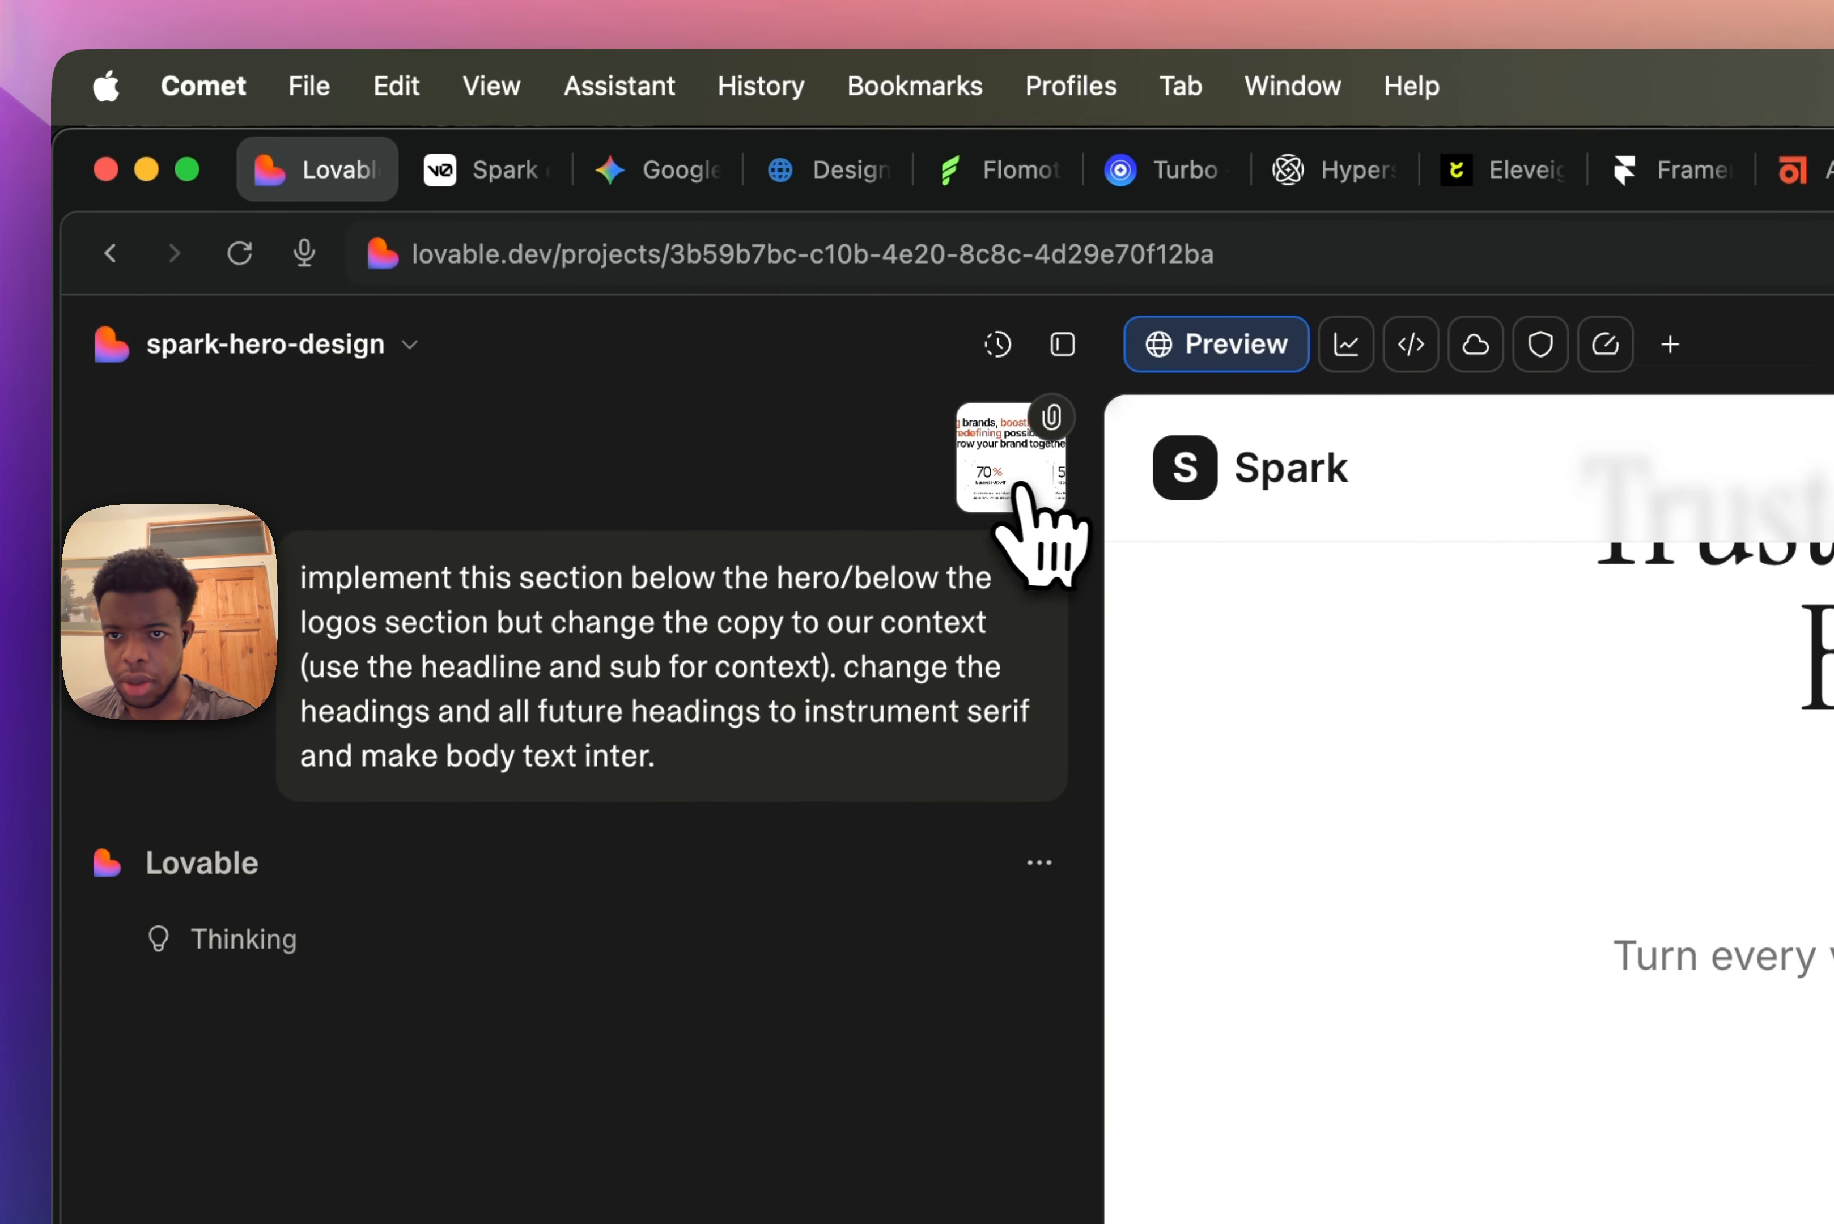
{"action": "right_click", "coordinate": [1024, 149]}
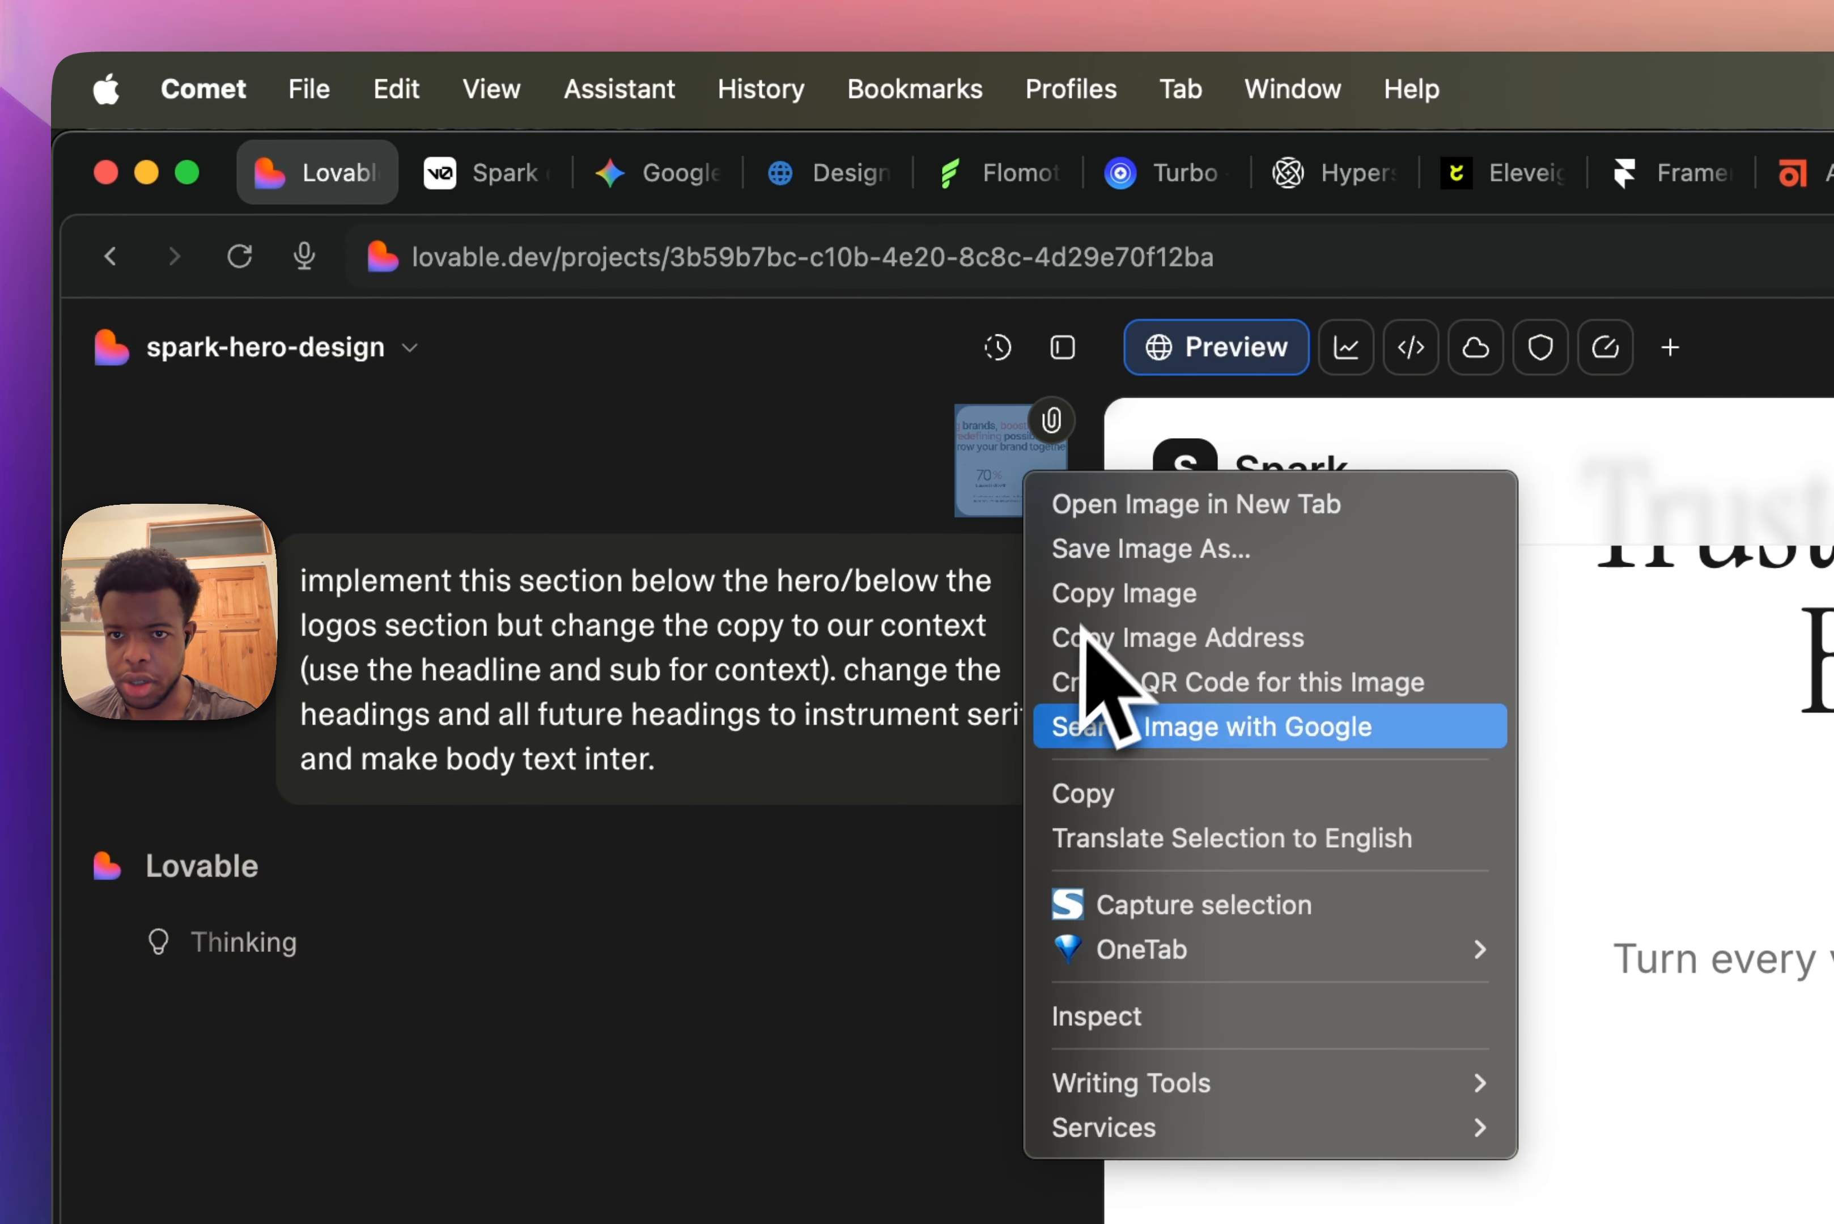
{"action": "left_click", "coordinate": [1086, 592]}
{"action": "left_click", "coordinate": [439, 178]}
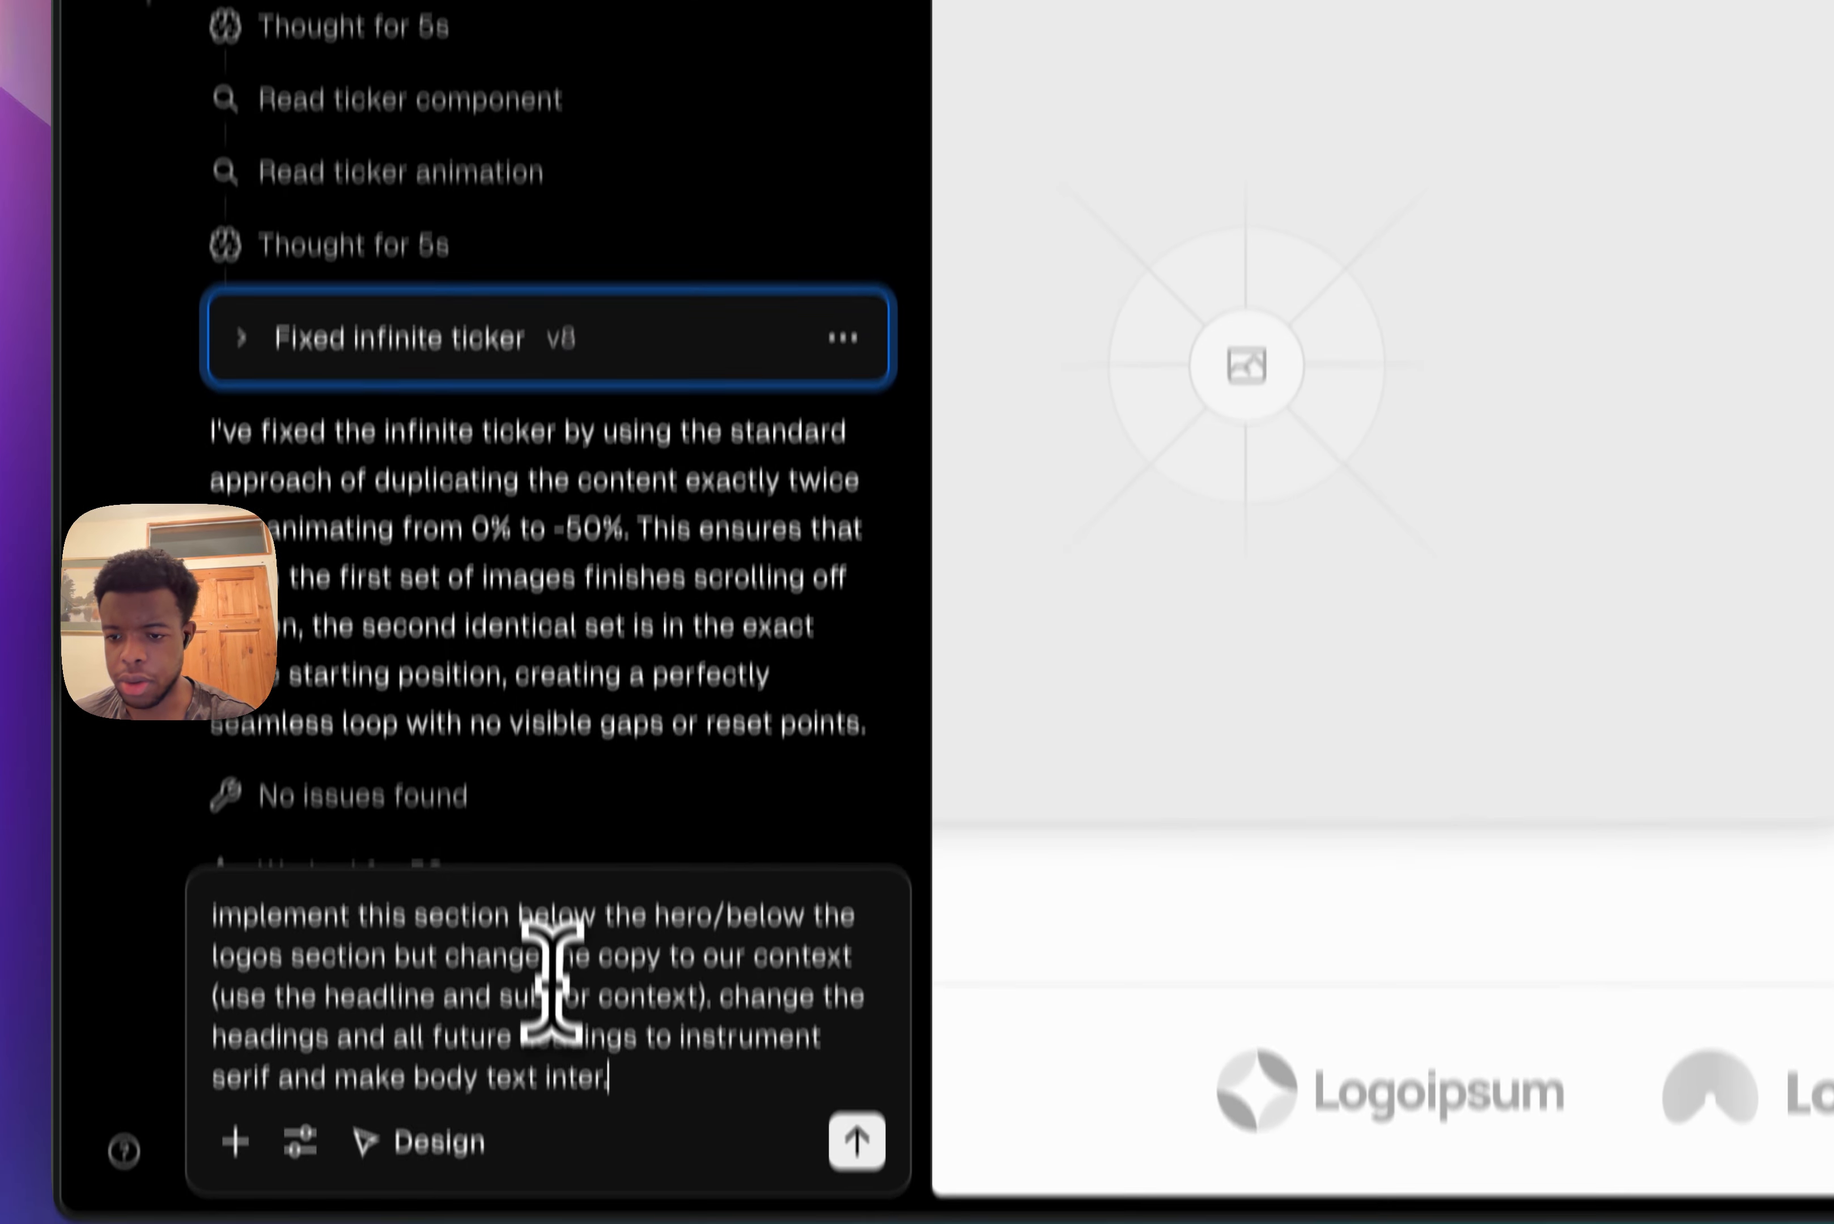
{"action": "key", "text": "super+v"}
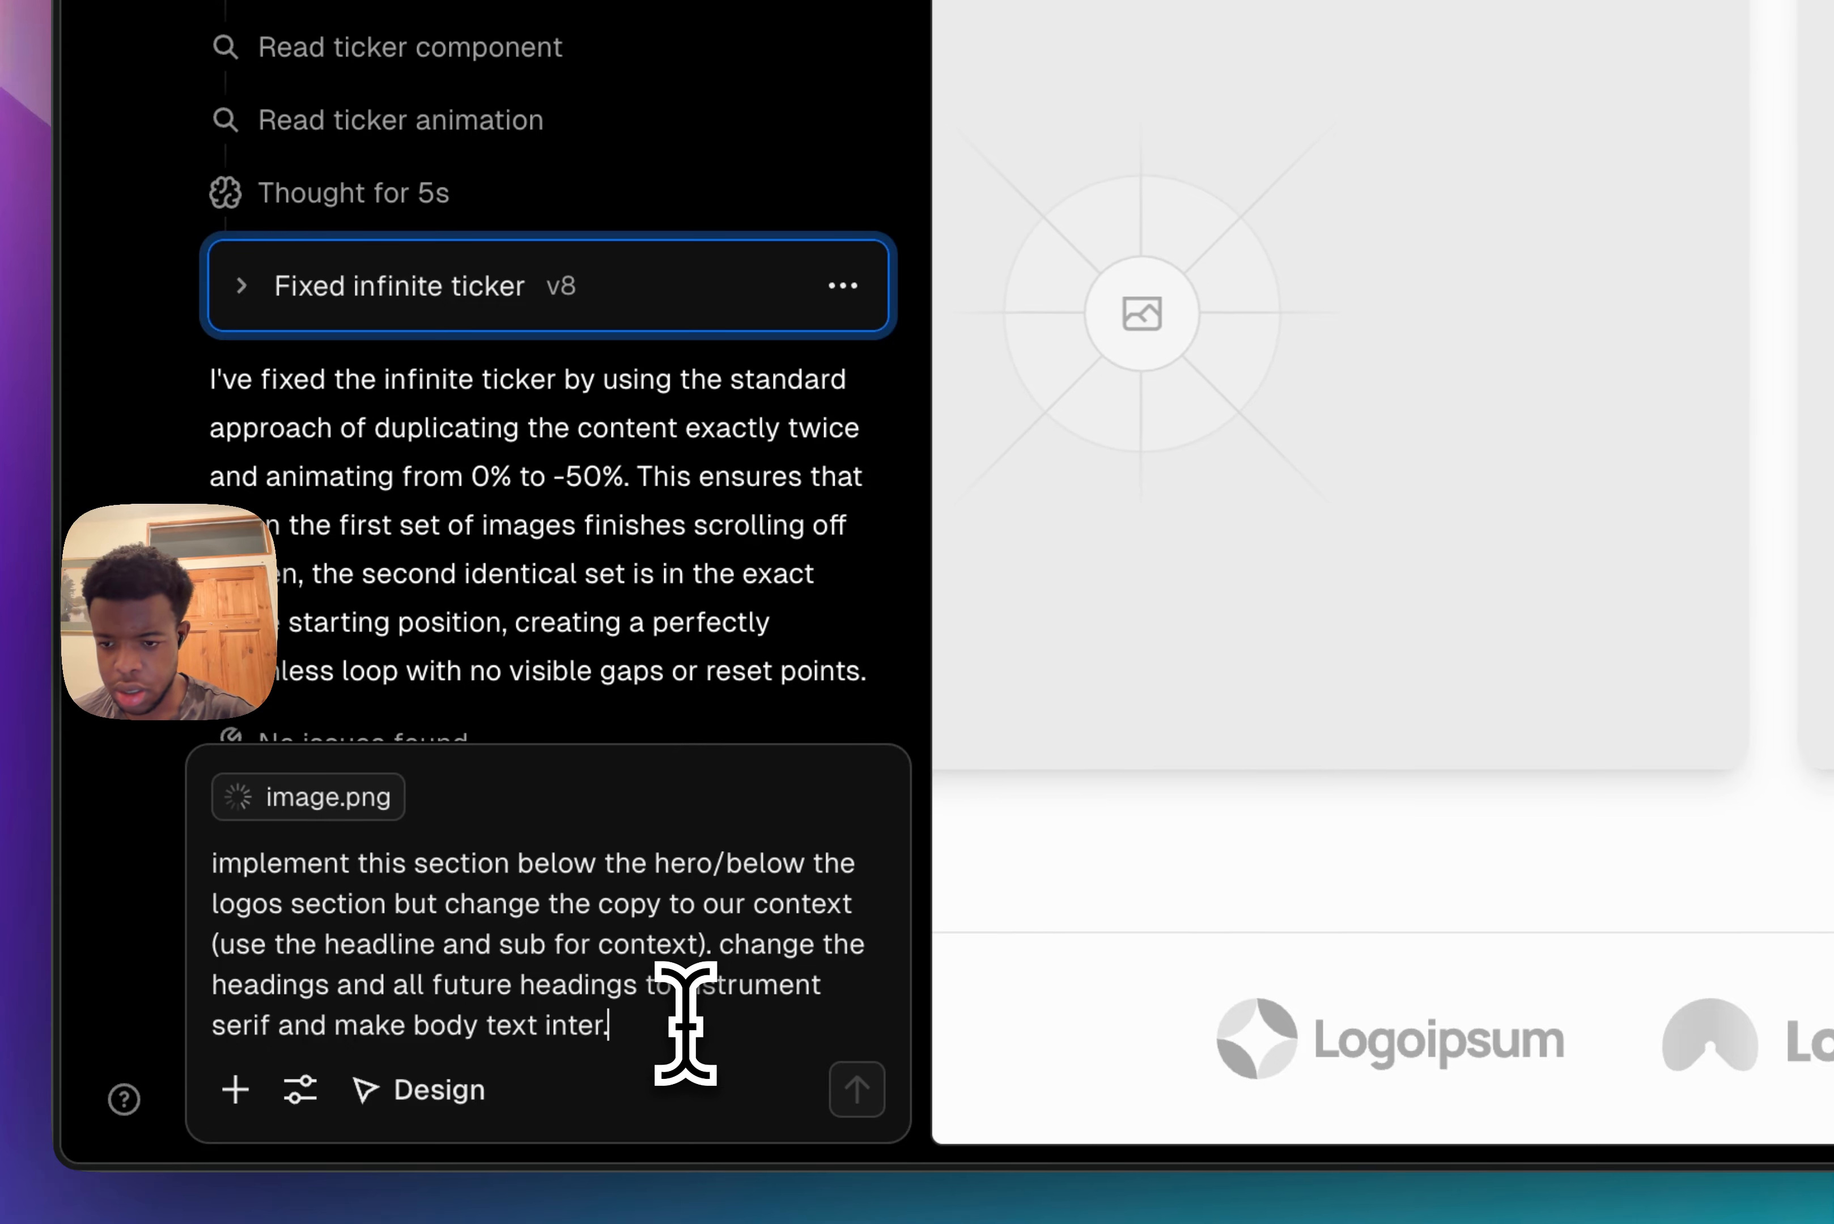
{"action": "left_click", "coordinate": [239, 1105]}
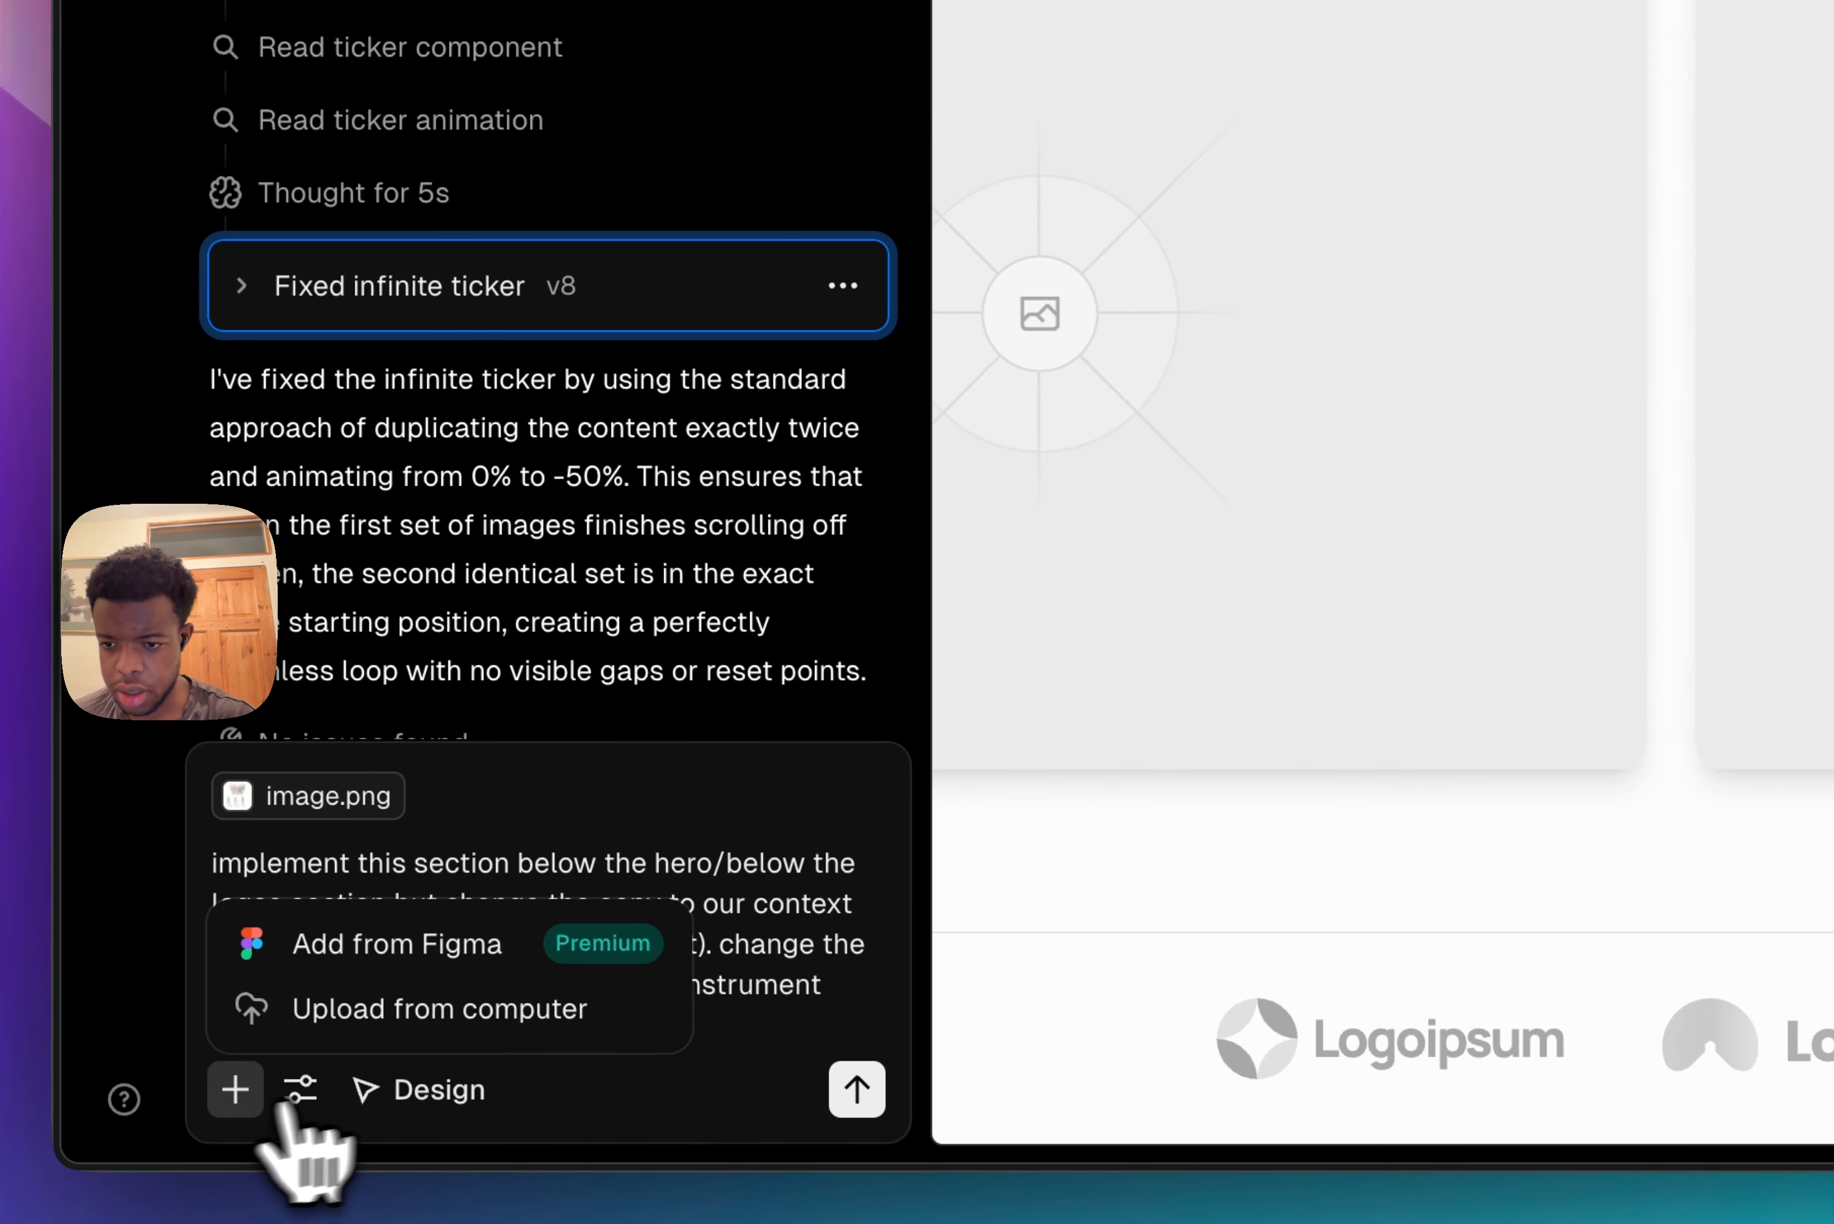
{"action": "left_click", "coordinate": [379, 1090]}
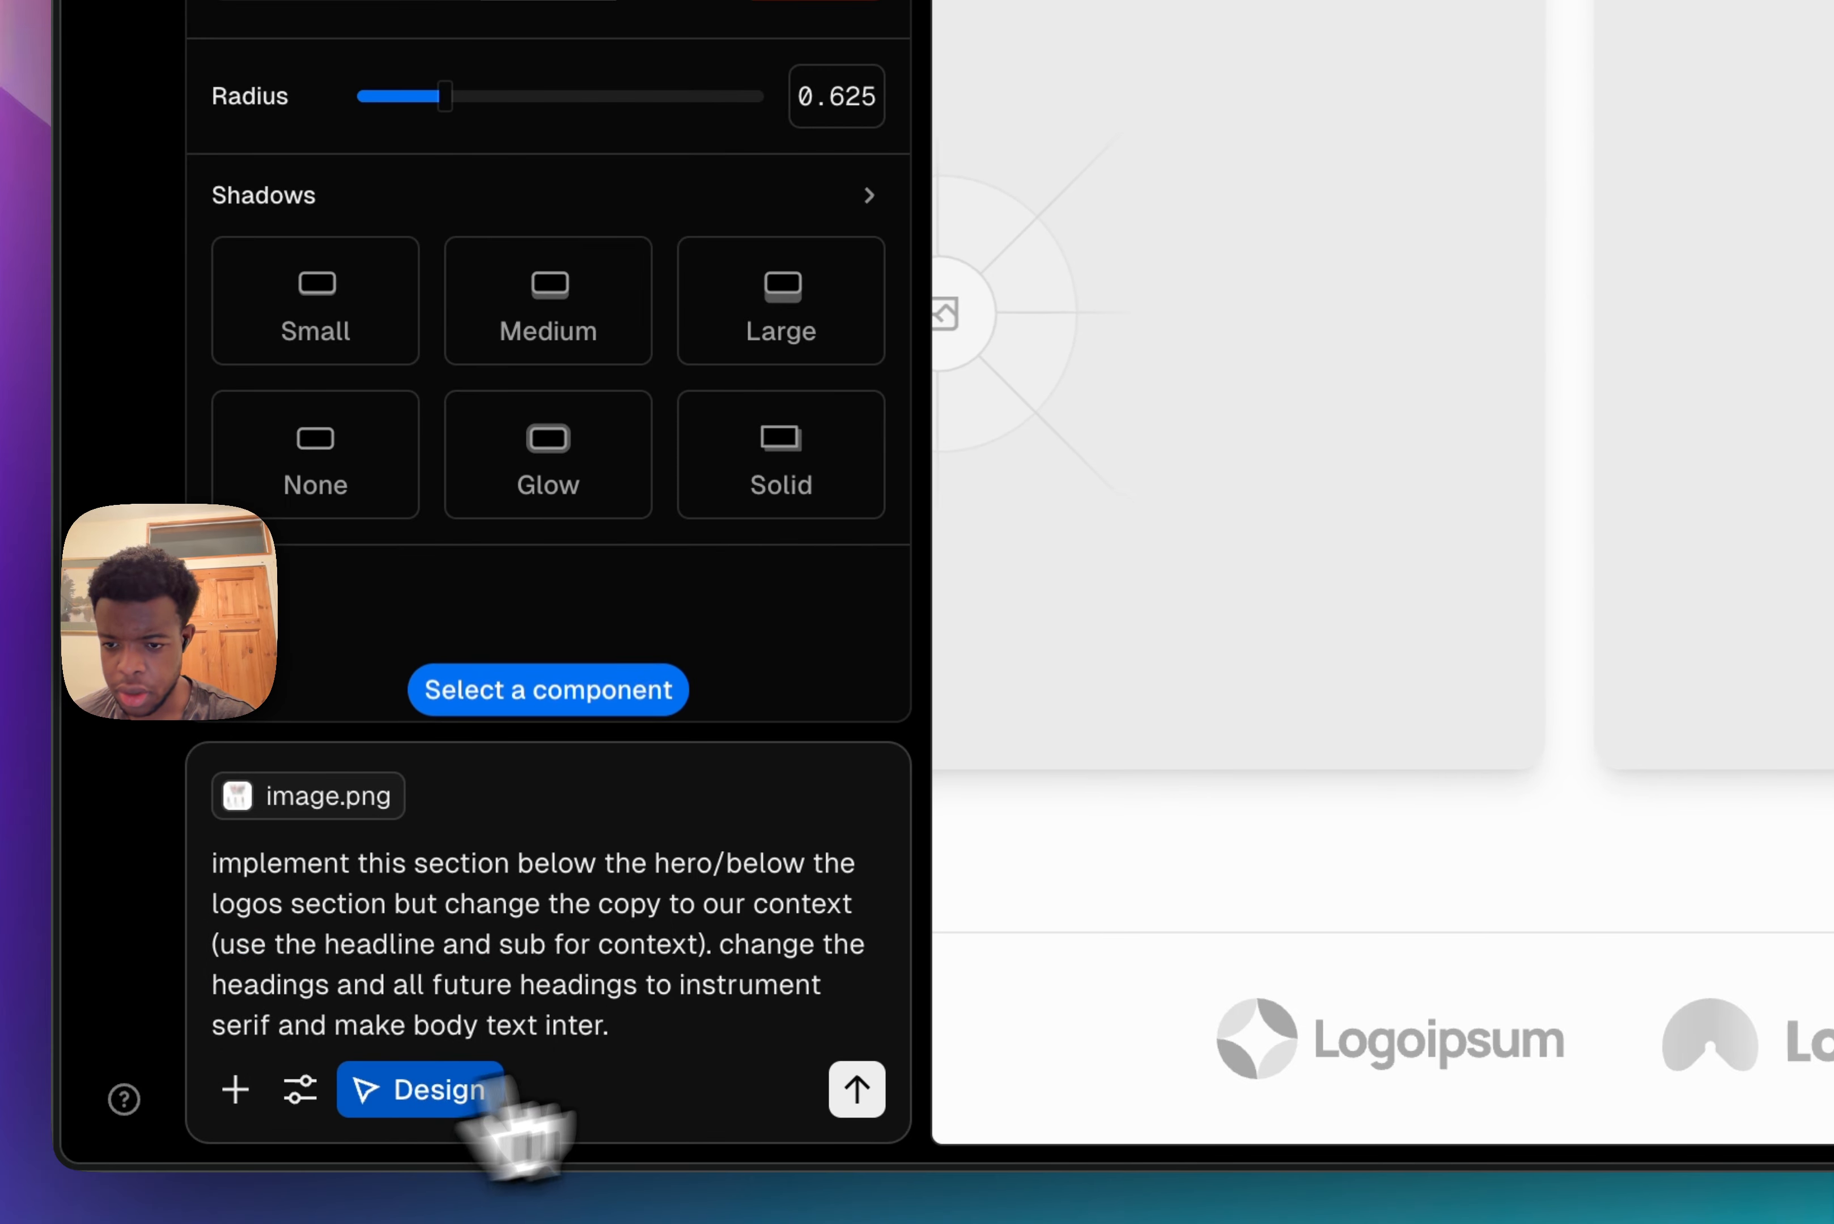
{"action": "left_click", "coordinate": [473, 1090]}
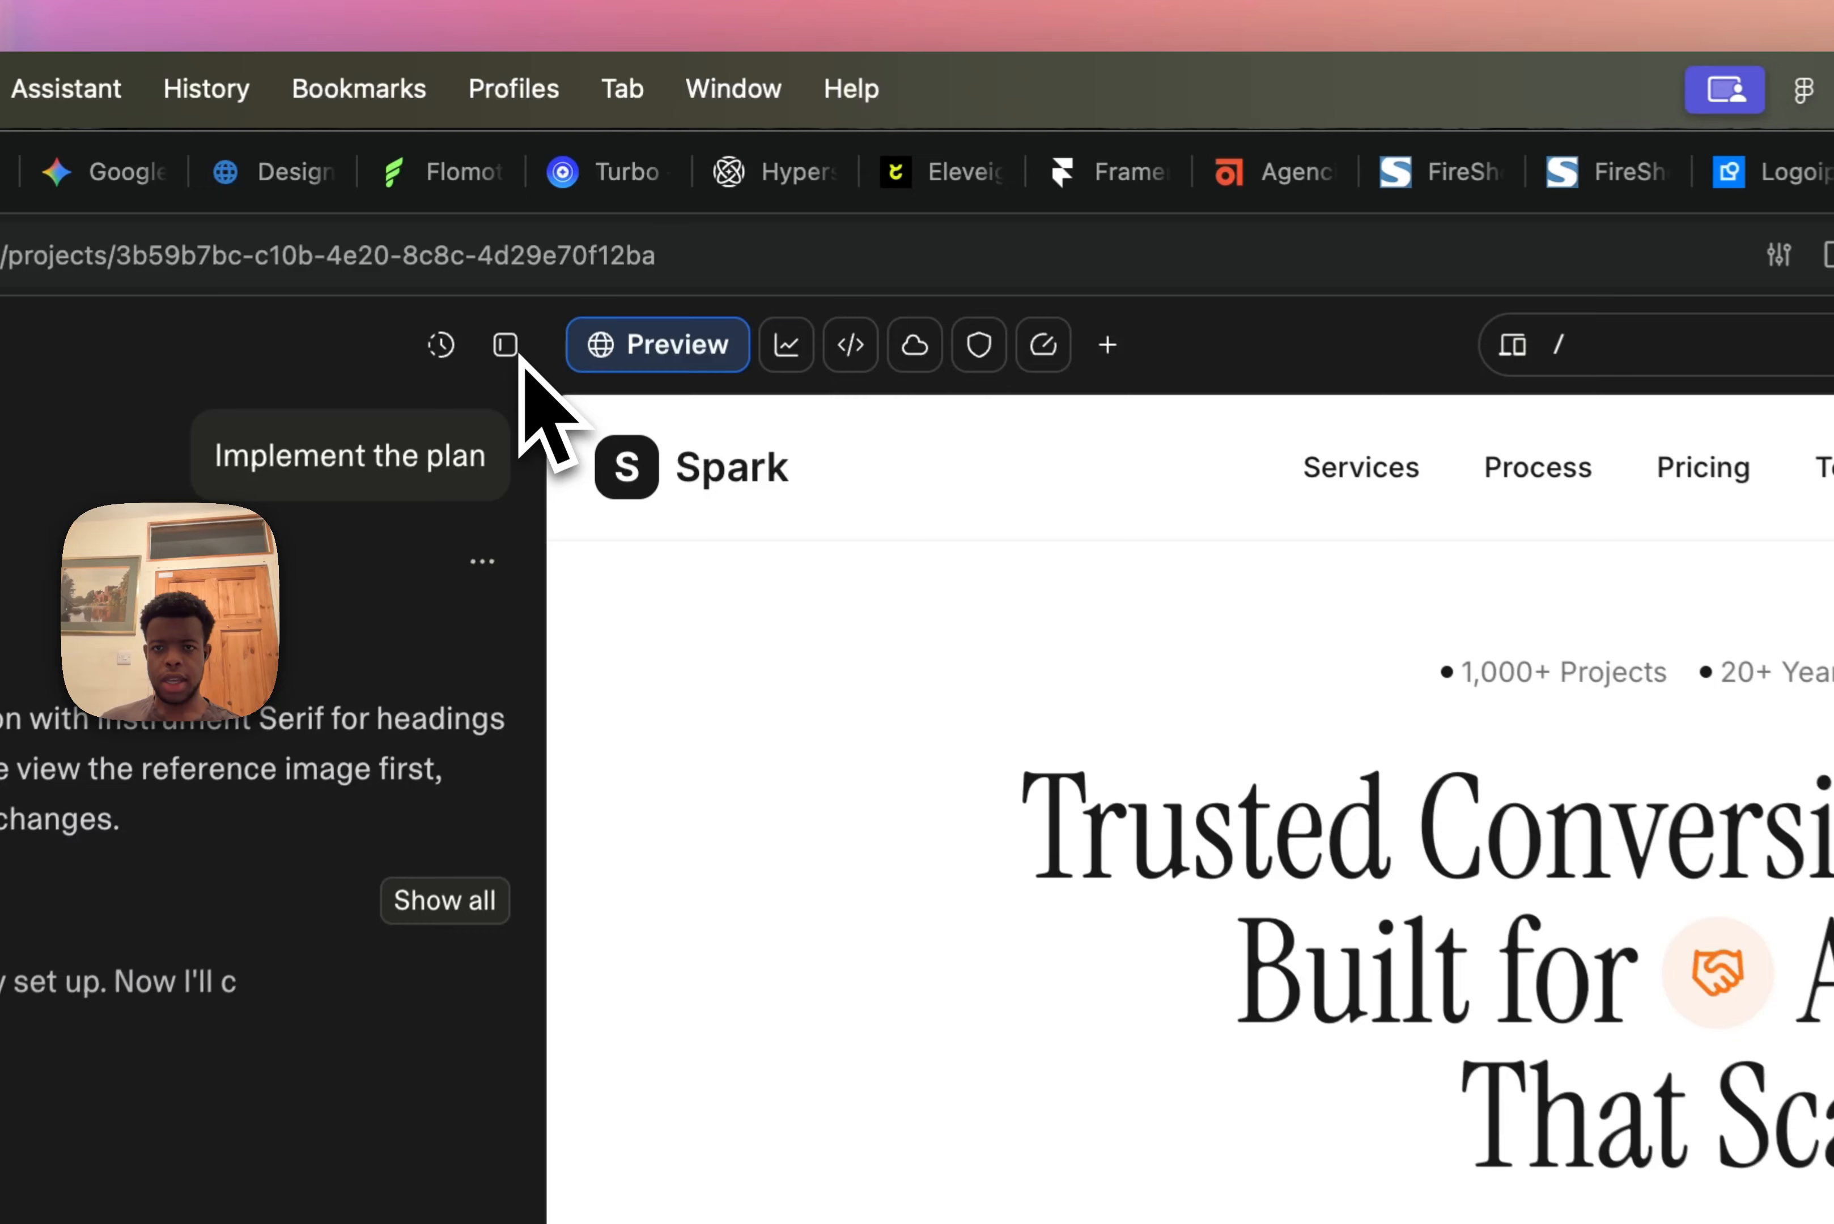
Step: Review the stats section in the Lovable preview and send "can you put this new section we just made below the image ticker"
{"action": "left_click", "coordinate": [507, 348]}
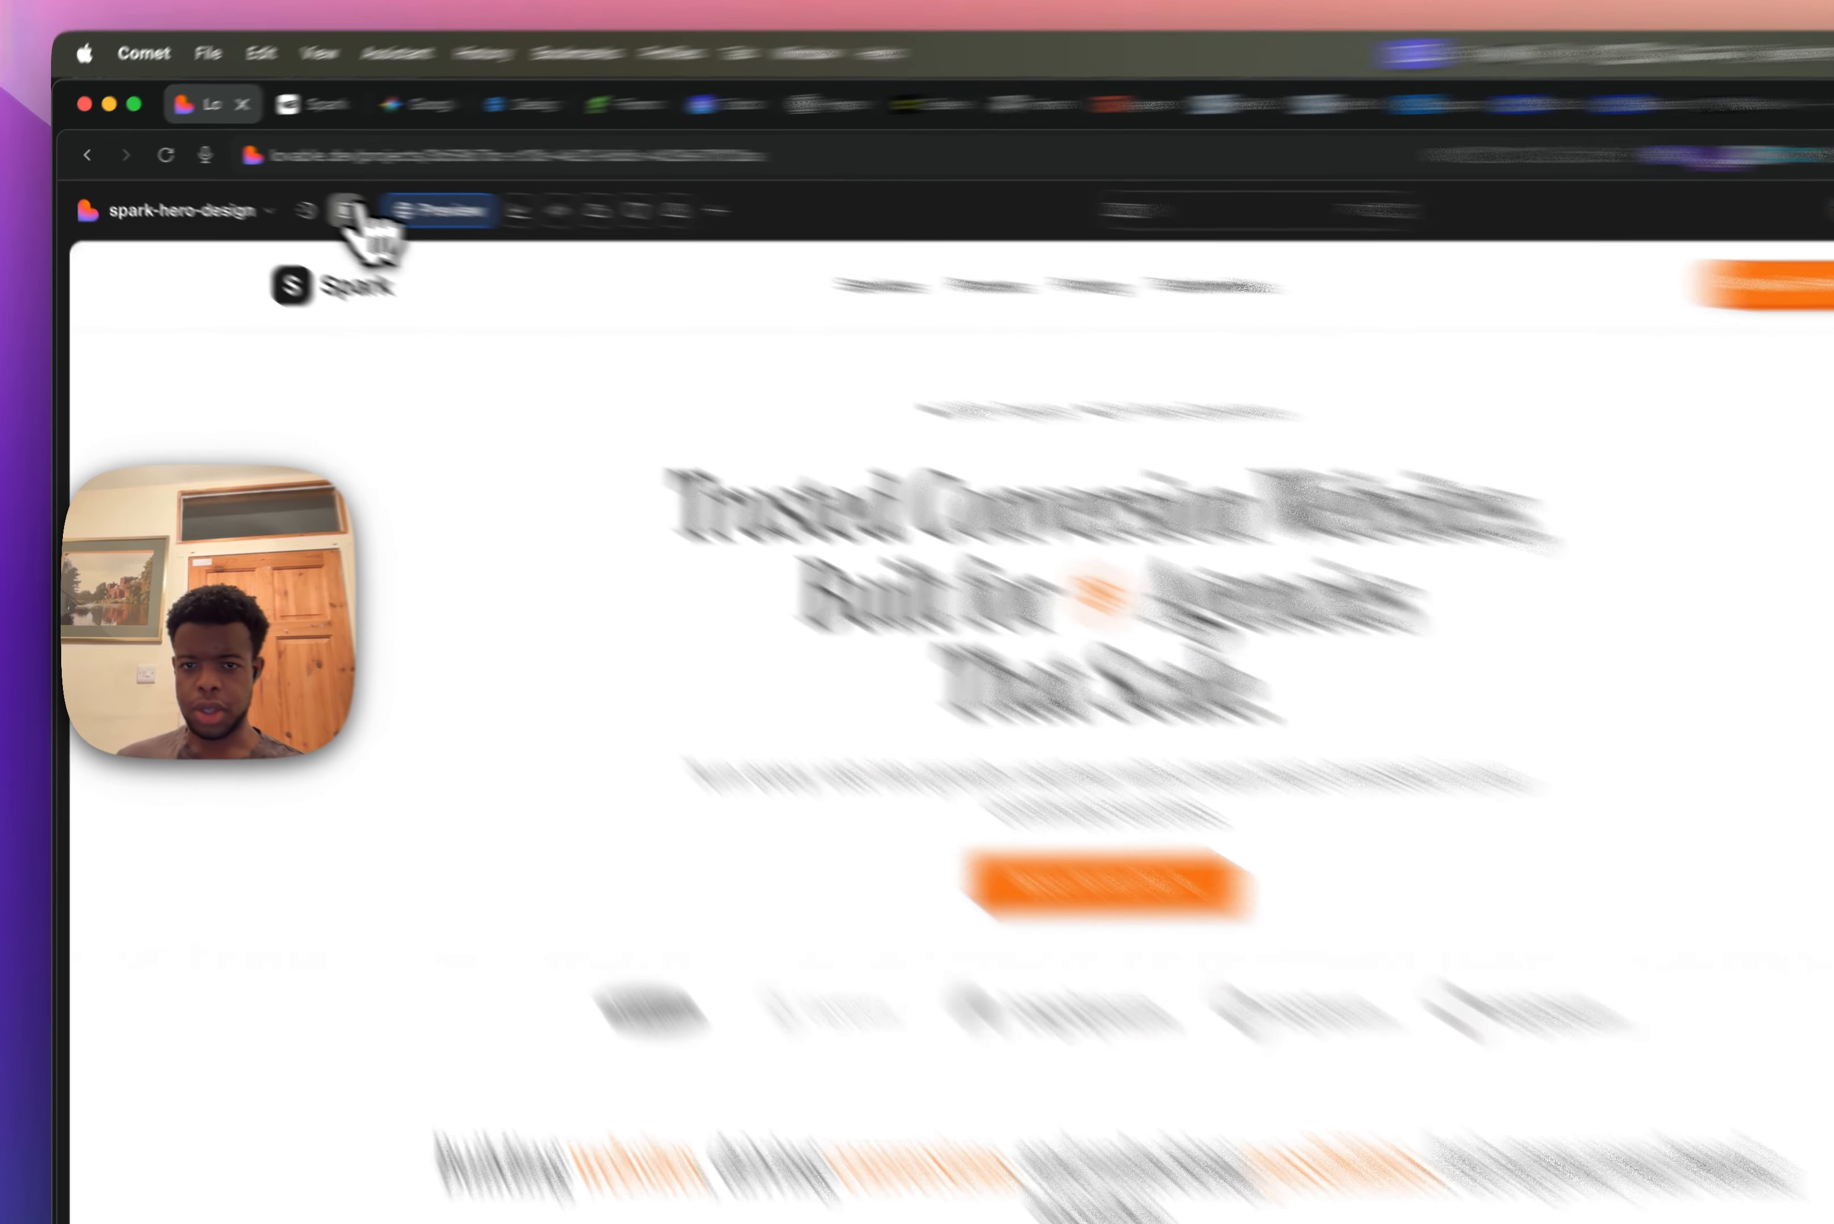
{"action": "left_click", "coordinate": [293, 199]}
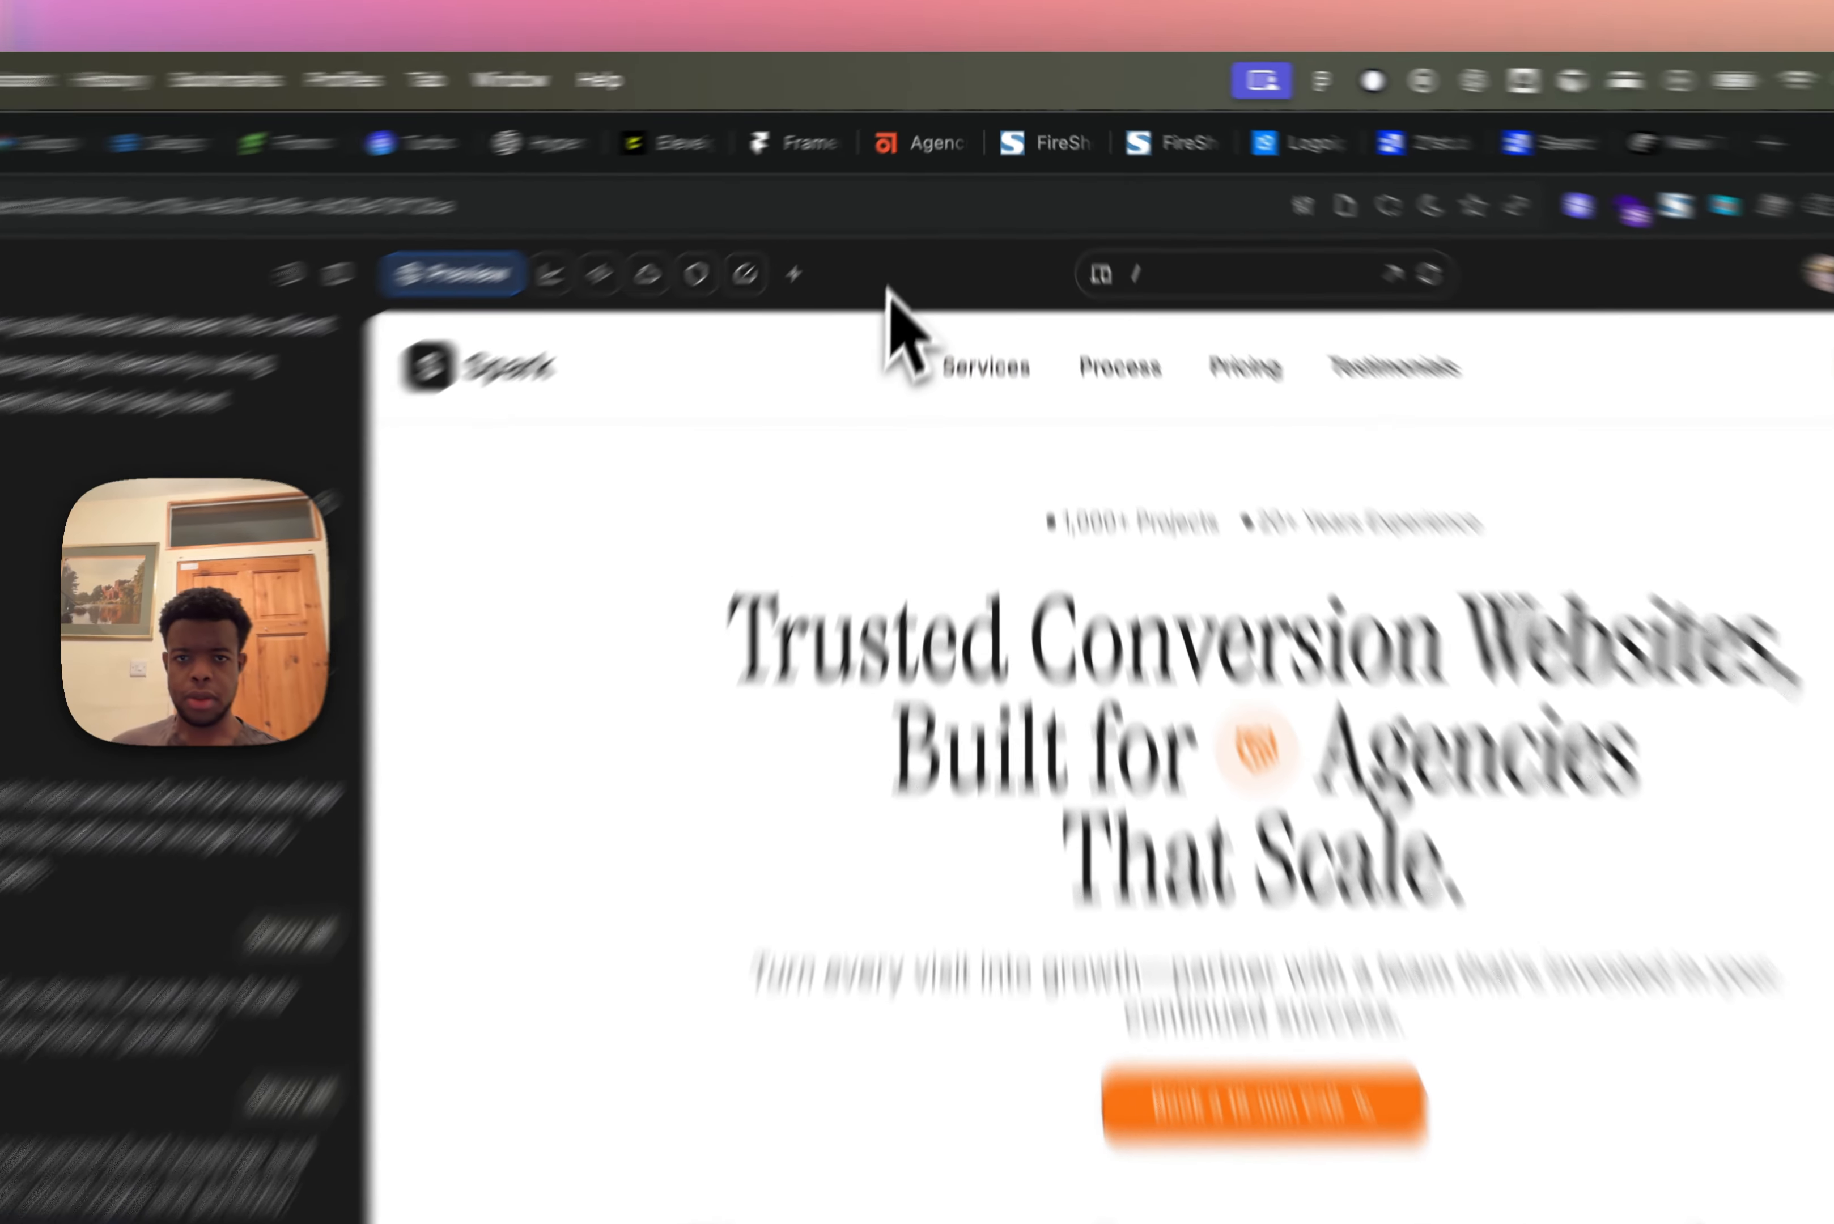
{"action": "scroll", "coordinate": [925, 234], "scroll_direction": "down", "scroll_amount": 4}
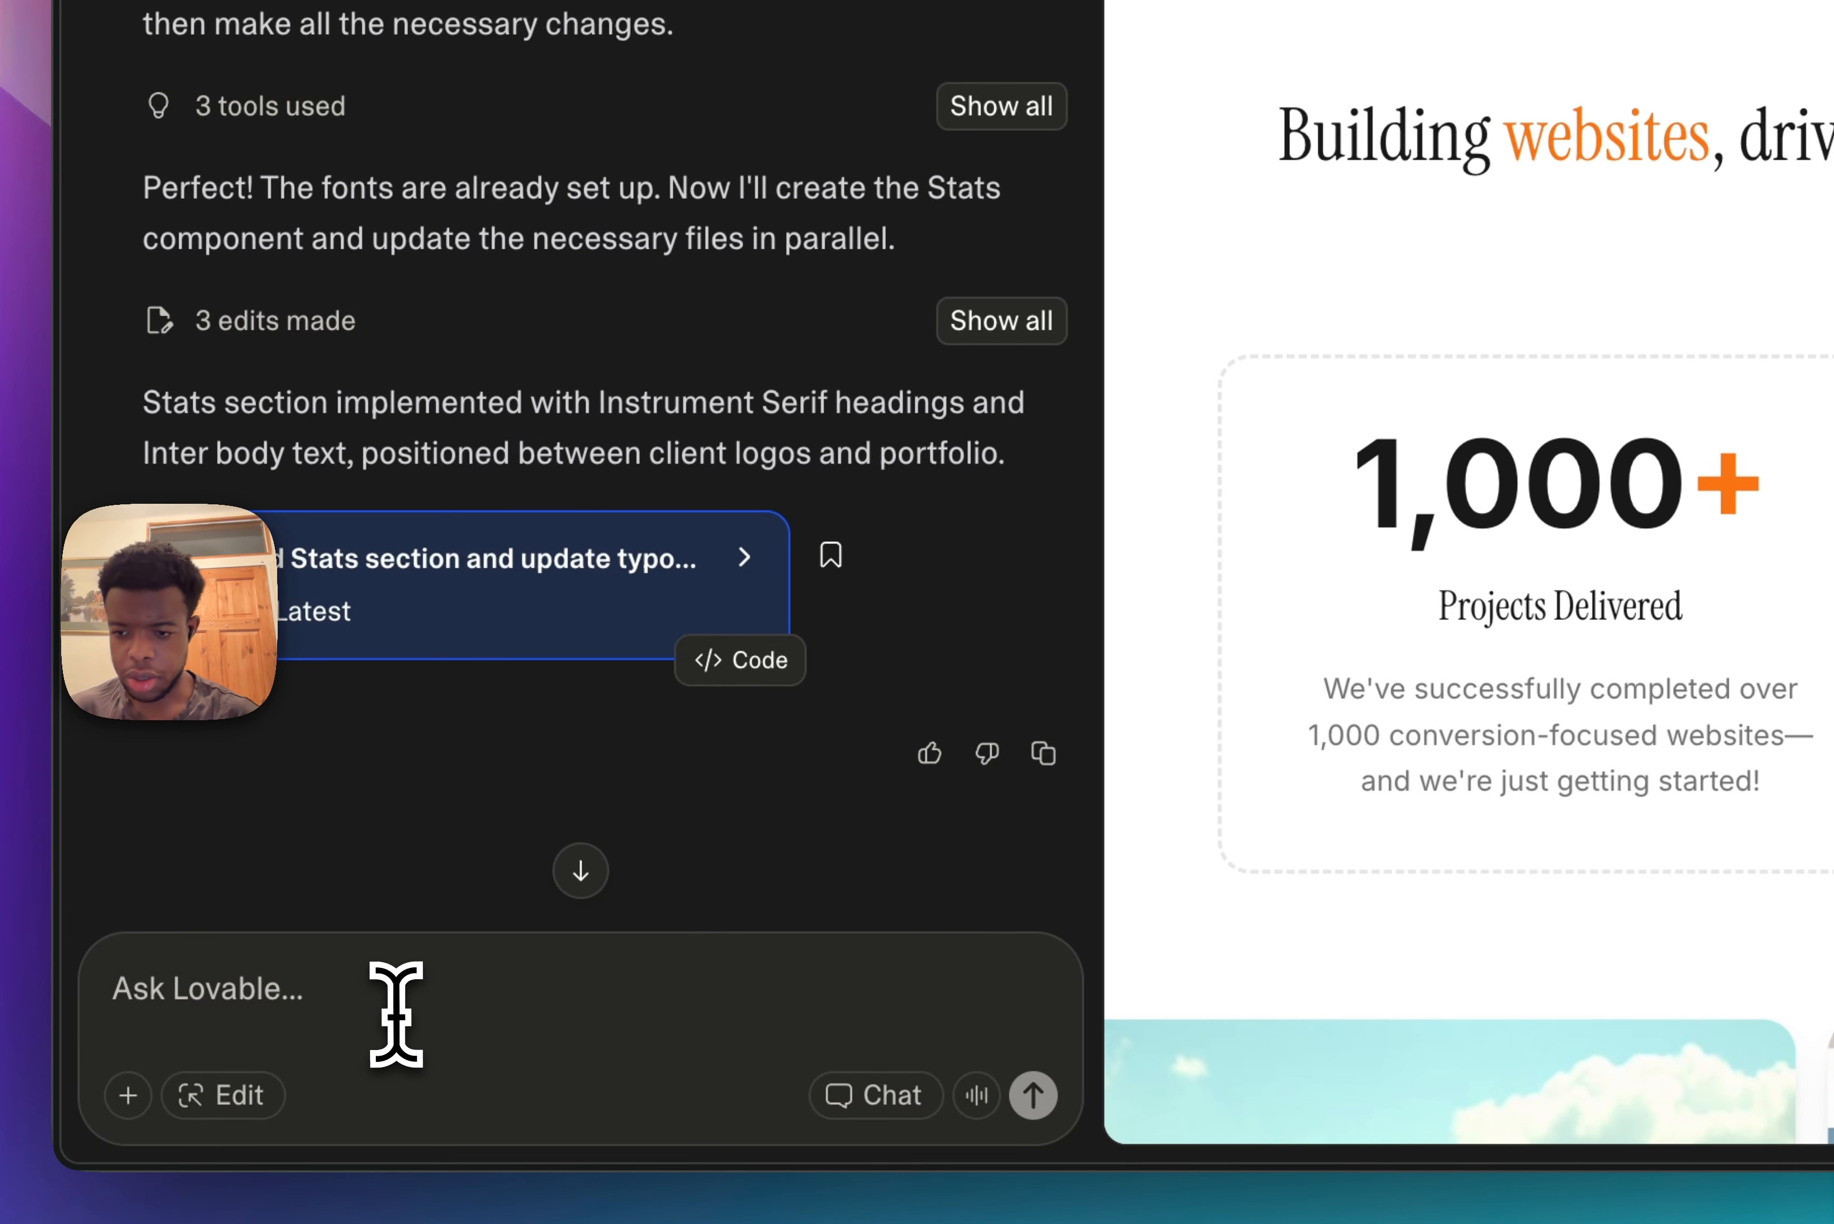
{"action": "left_click", "coordinate": [396, 1016]}
{"action": "type", "text": "can y"}
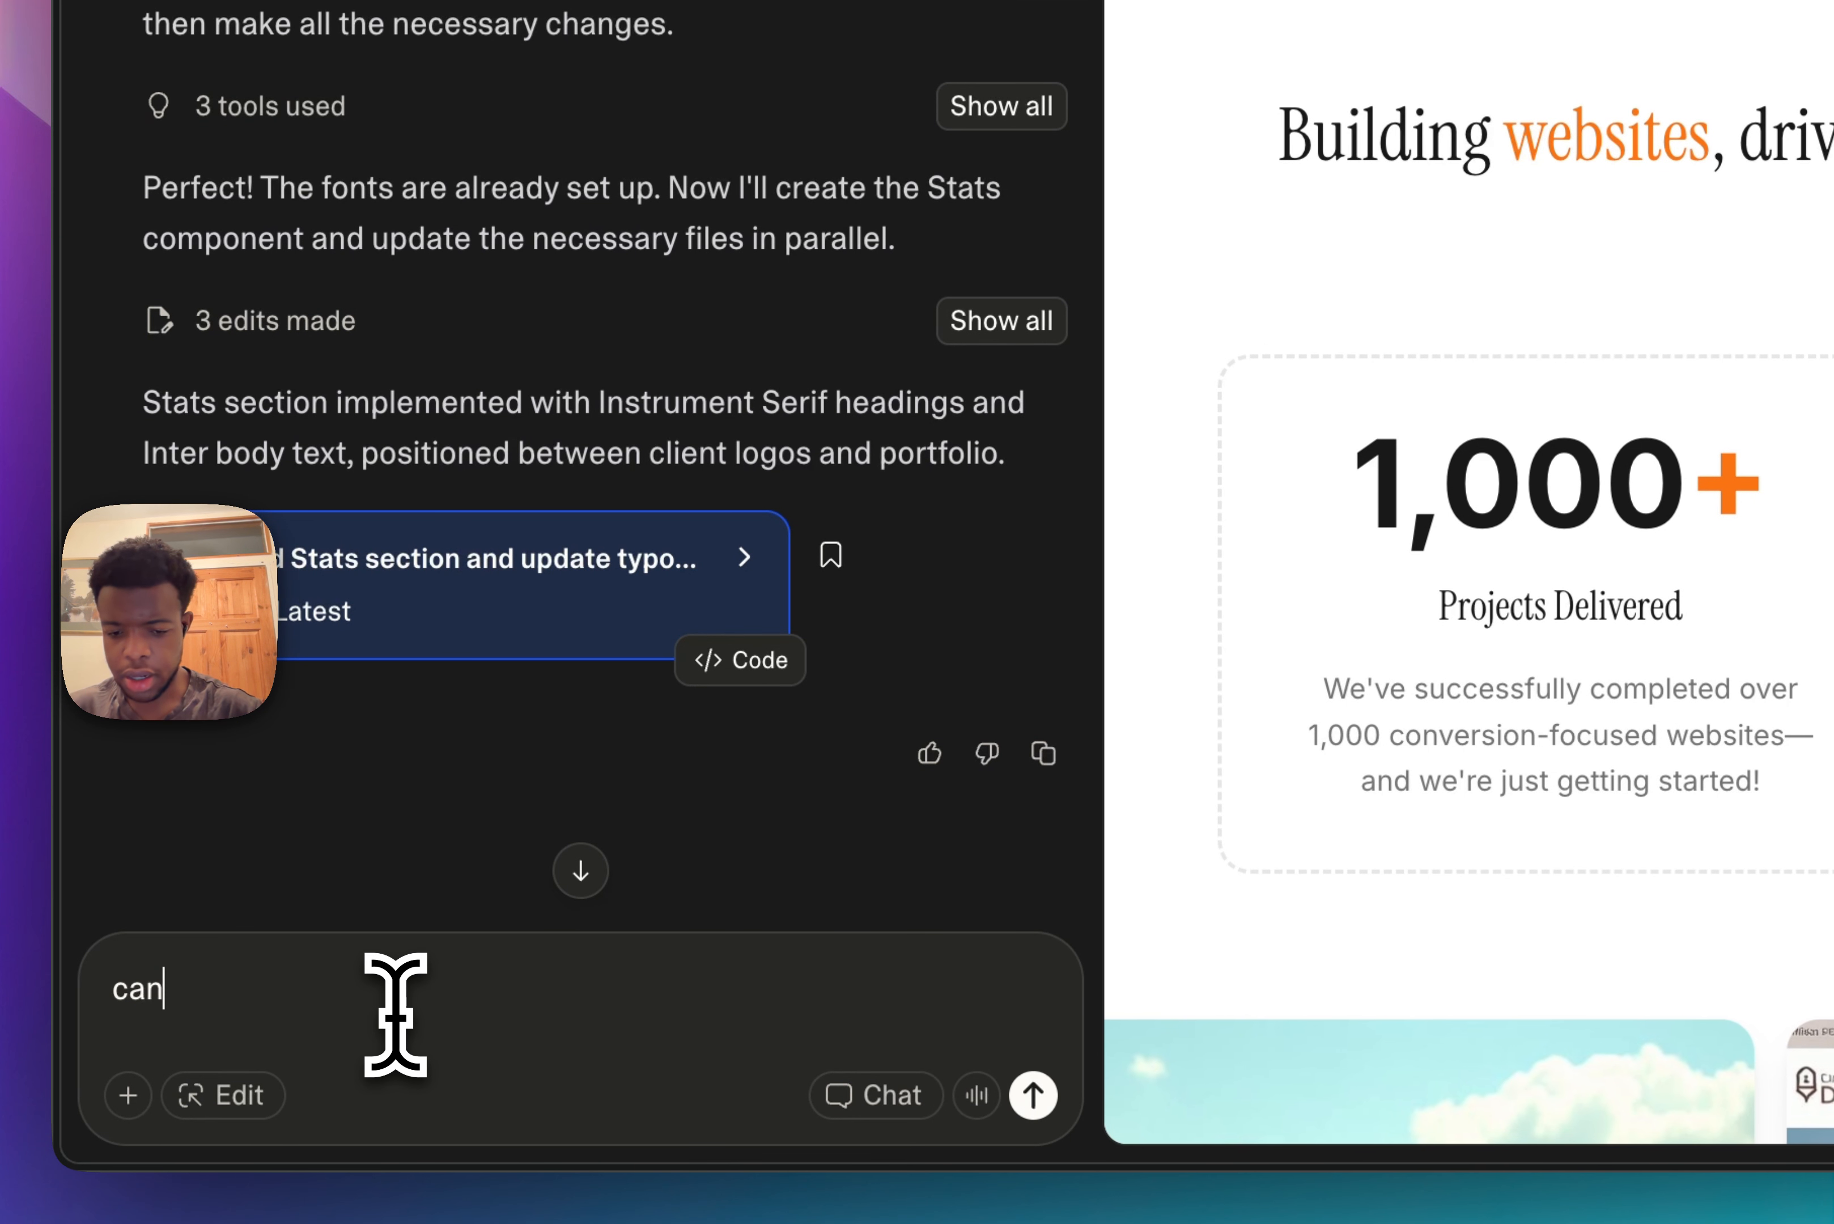
{"action": "type", "text": "ou put this new section we just made below the image ticker"}
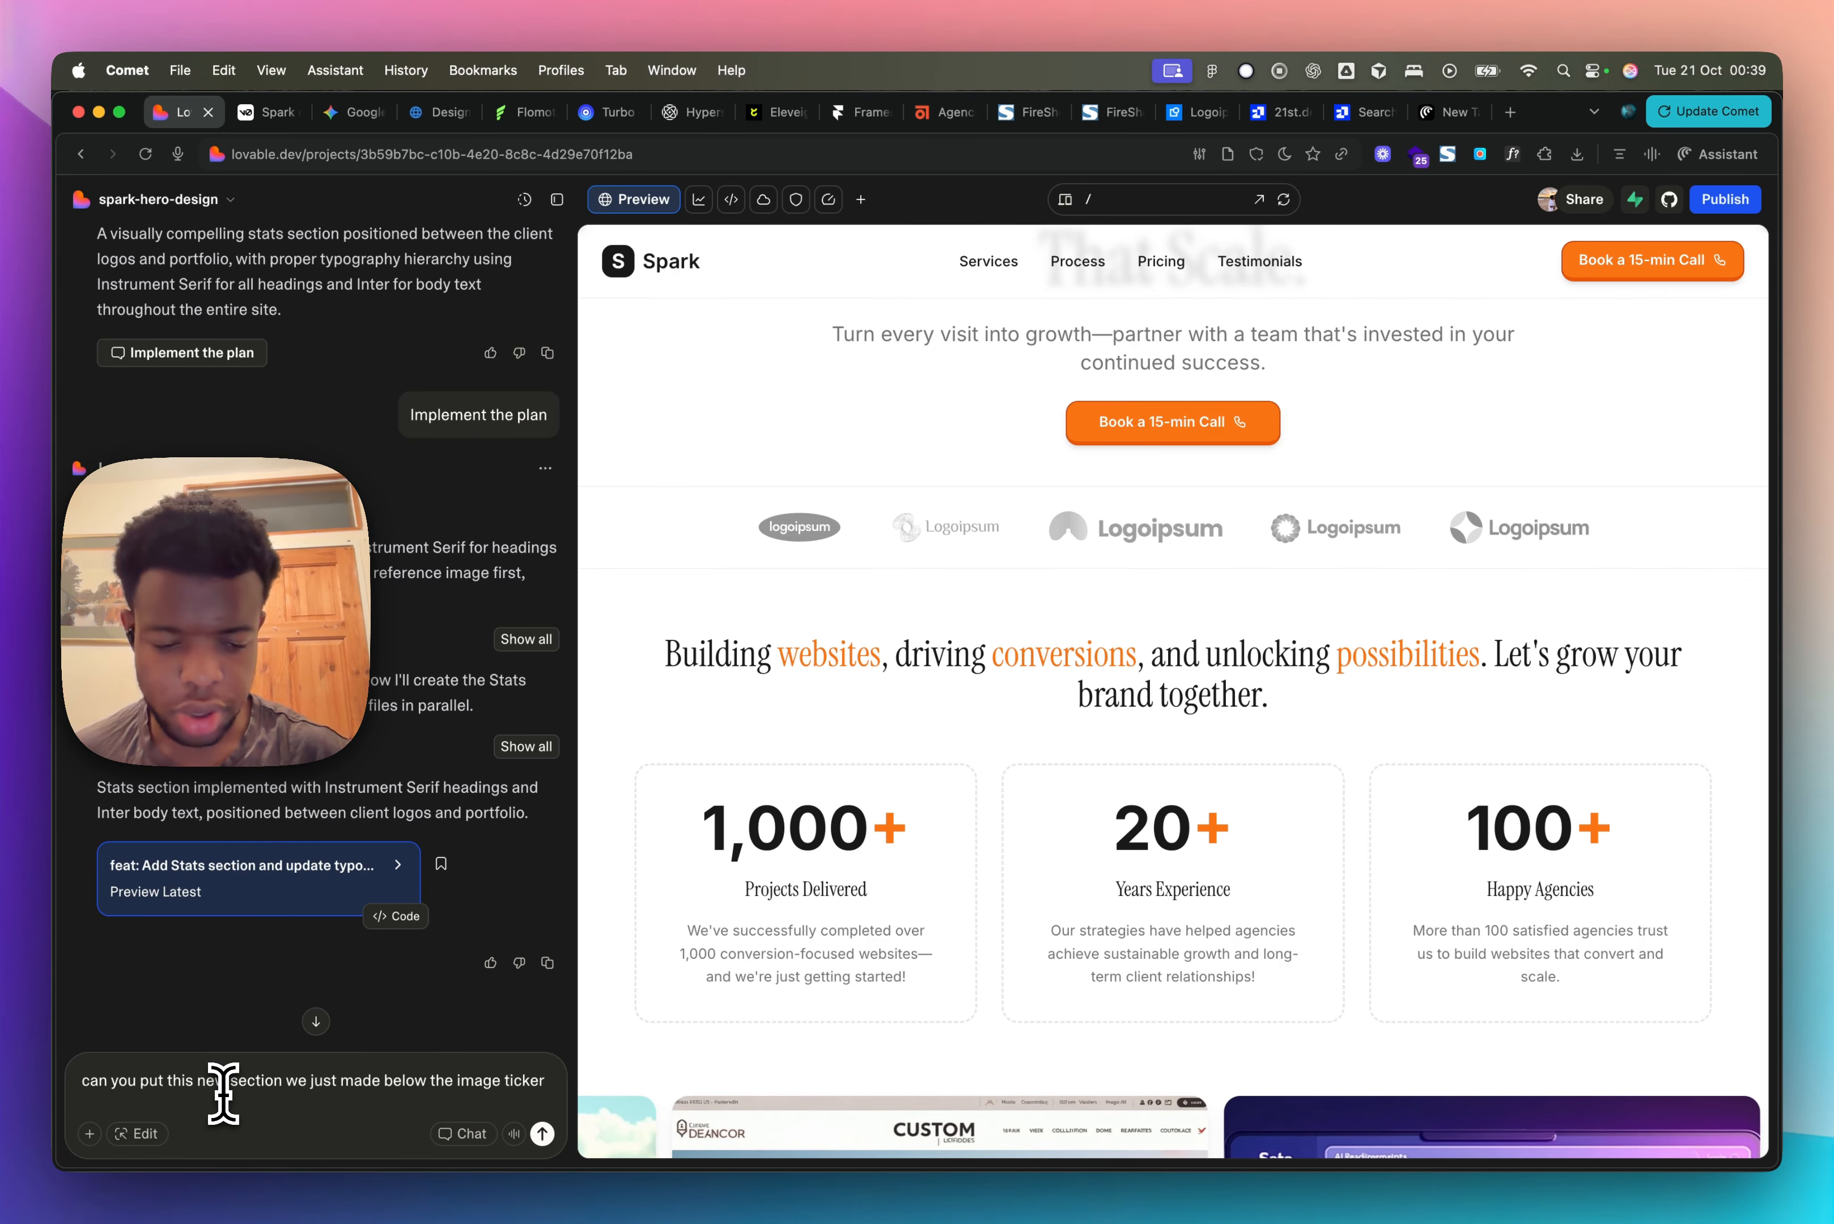
{"action": "key", "text": "Return"}
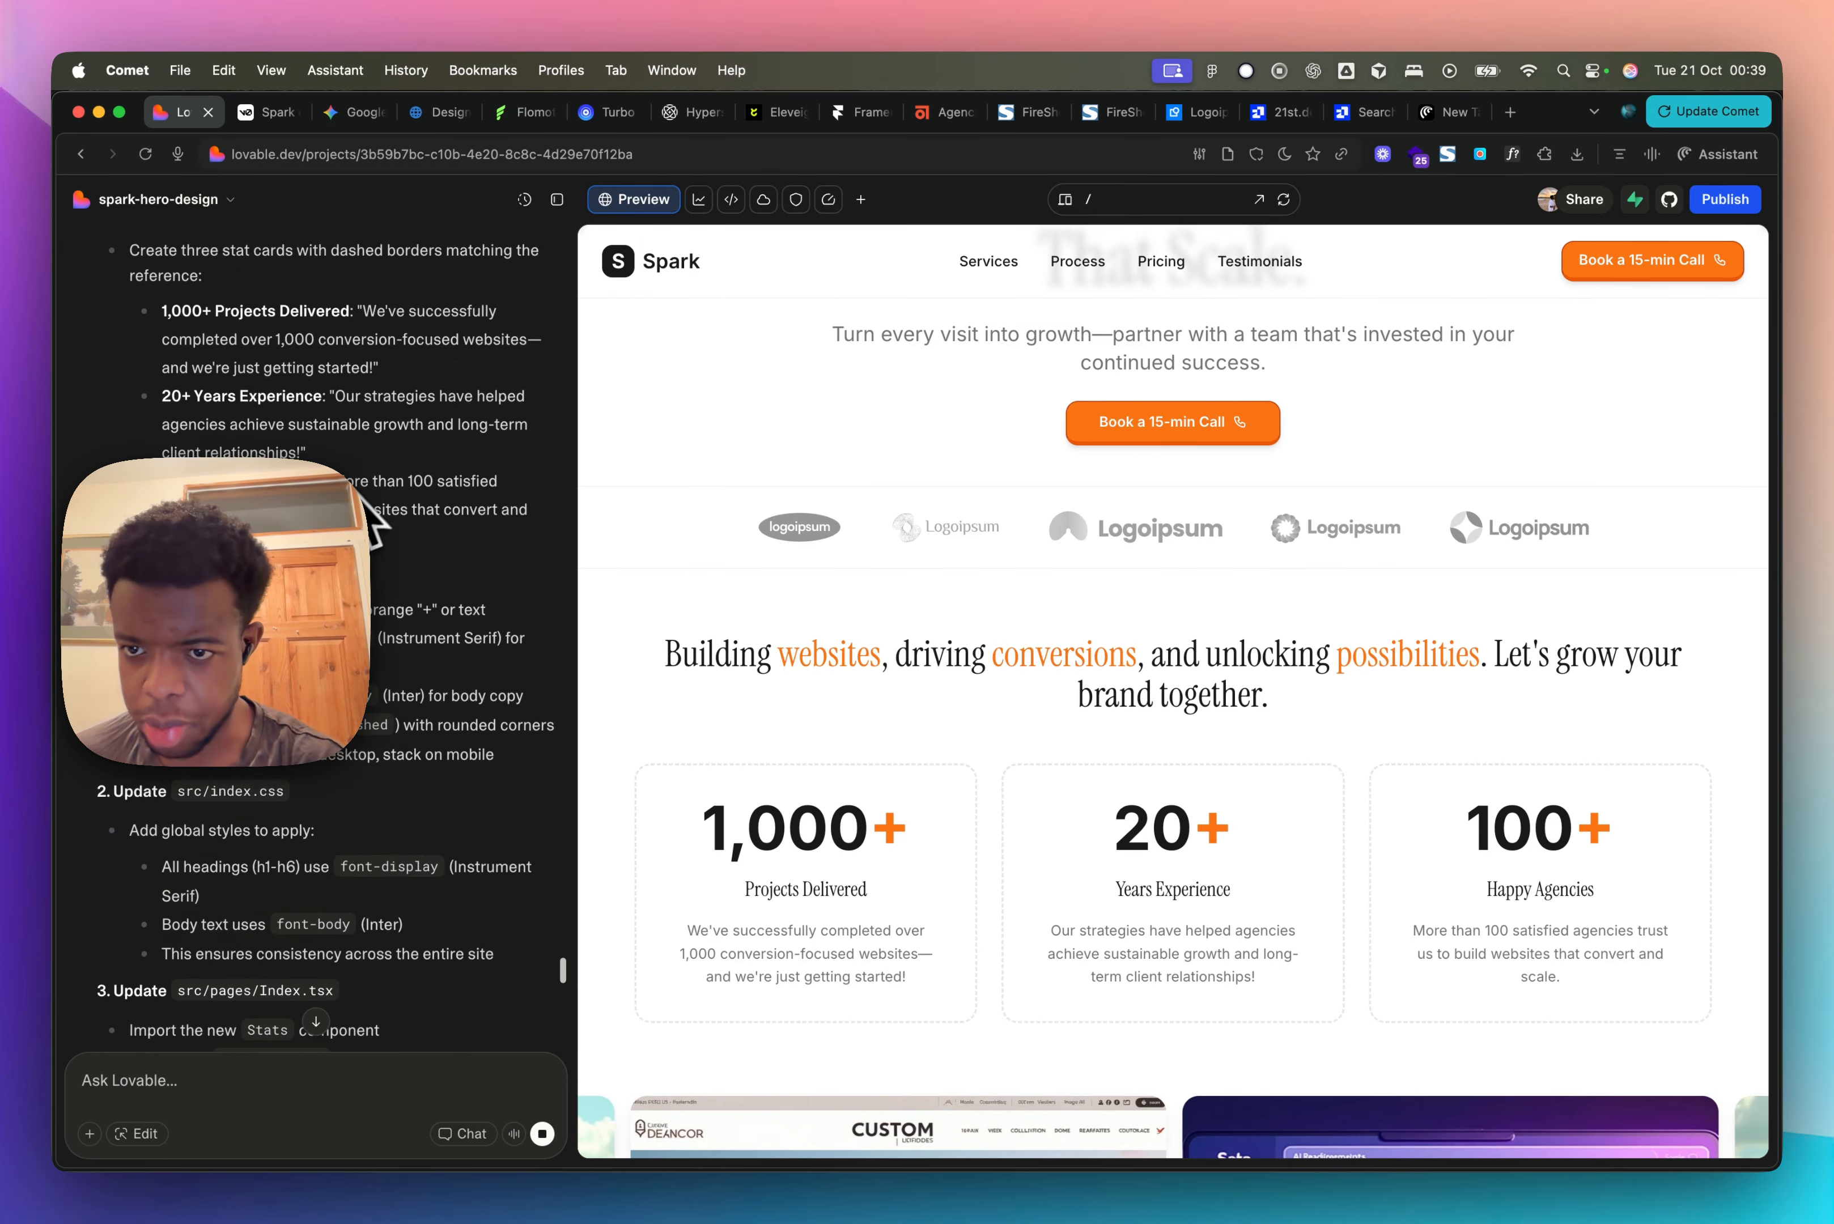
Step: Review the section order and ask Lovable to put the logos below the image ticker and add a small "Trusted By" heading to them
{"action": "scroll", "coordinate": [371, 521], "scroll_direction": "up", "scroll_amount": 10}
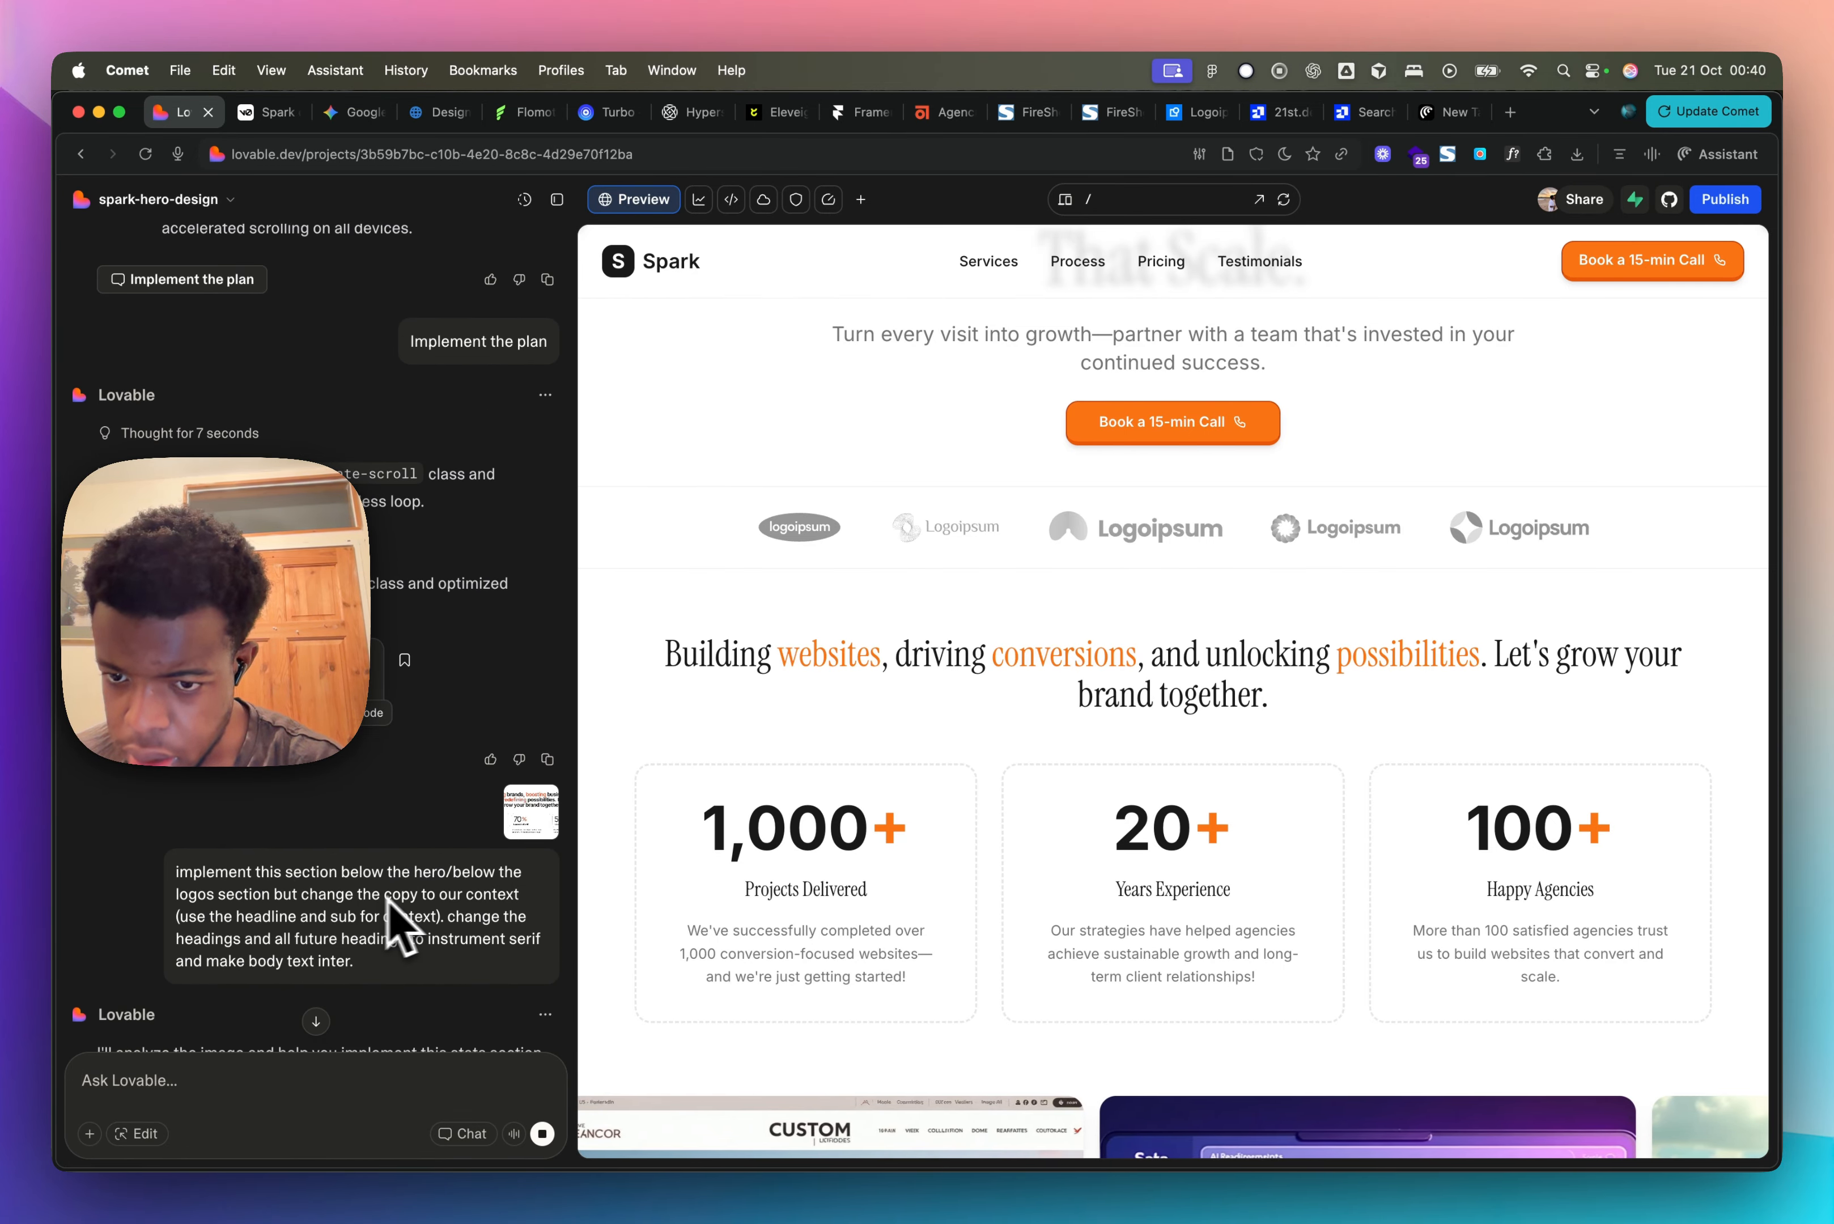
{"action": "scroll", "coordinate": [789, 904], "scroll_direction": "down", "scroll_amount": 2}
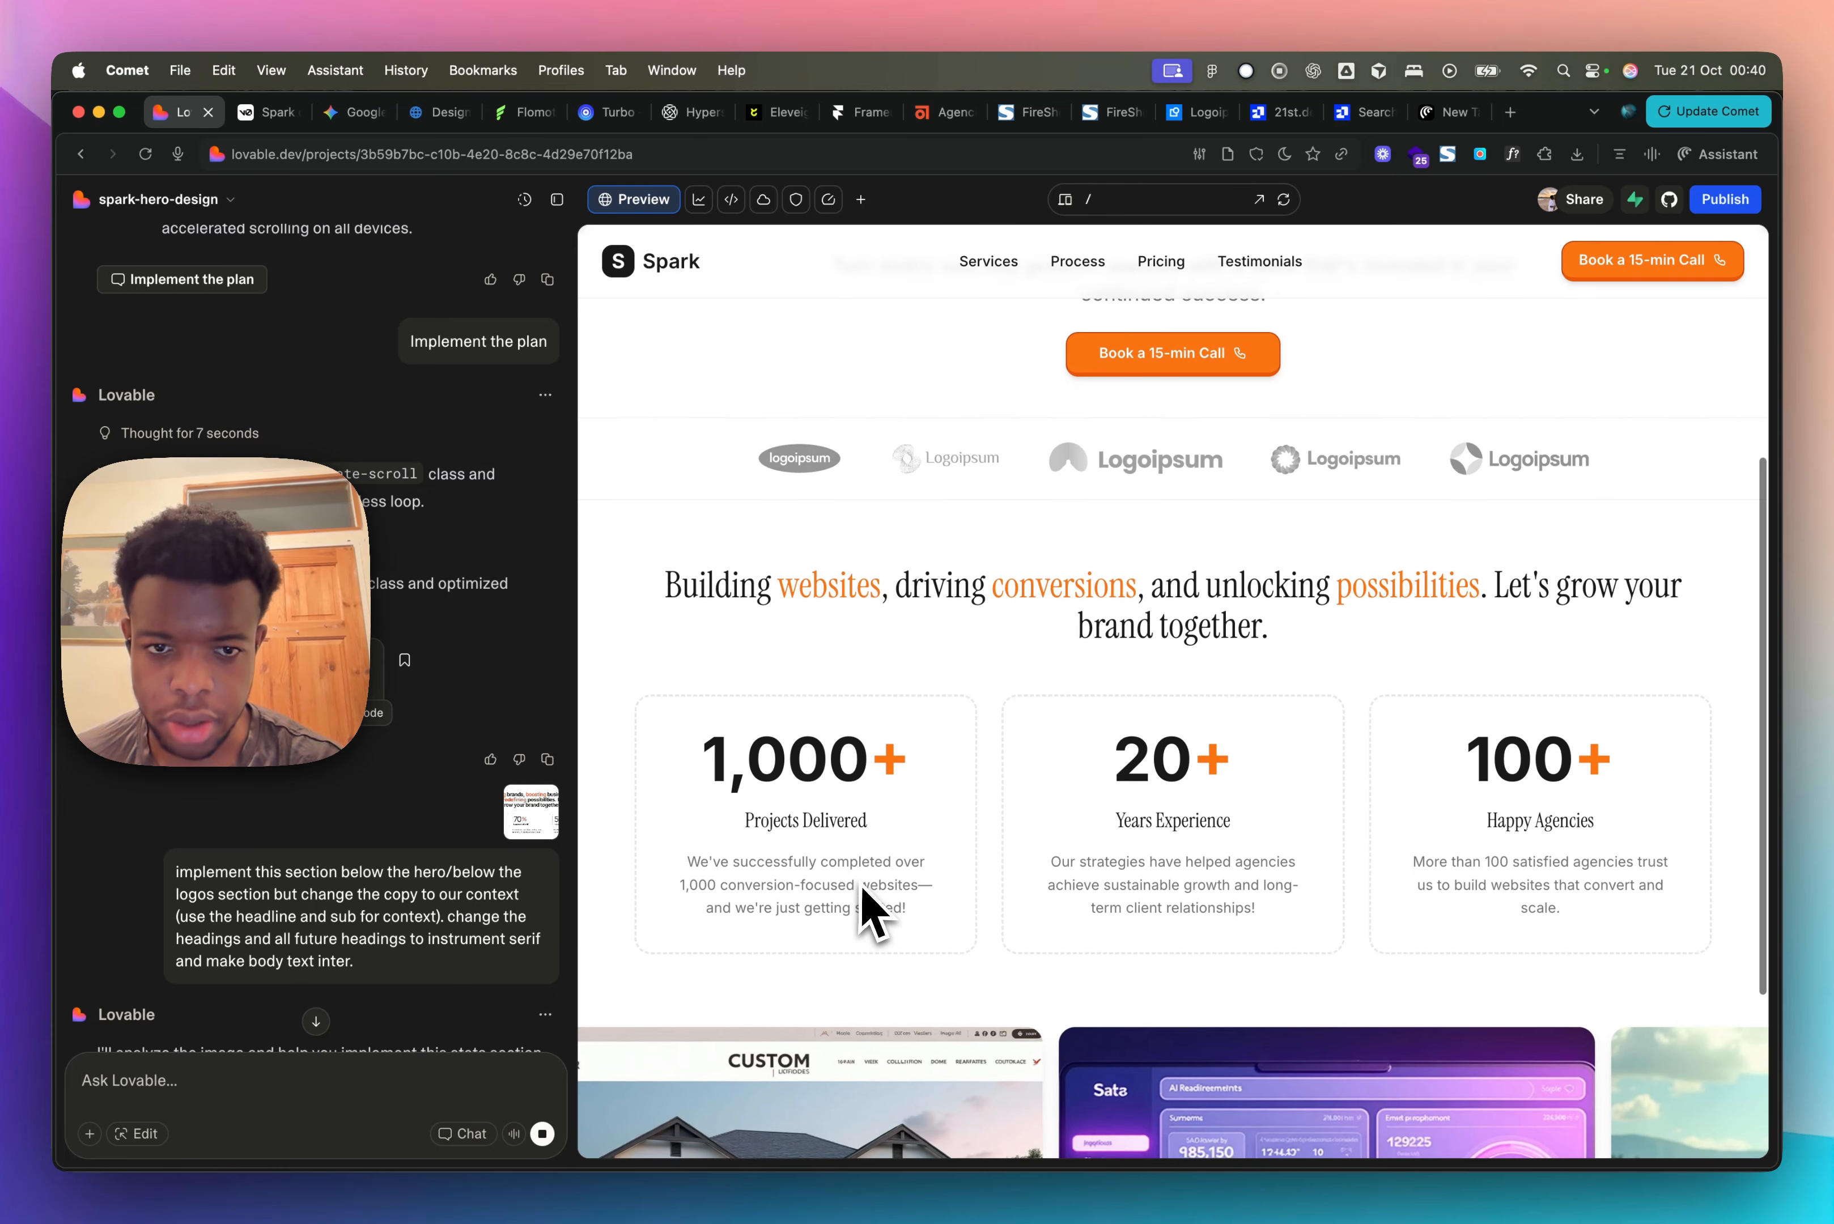
{"action": "scroll", "coordinate": [978, 733], "scroll_direction": "up", "scroll_amount": 2}
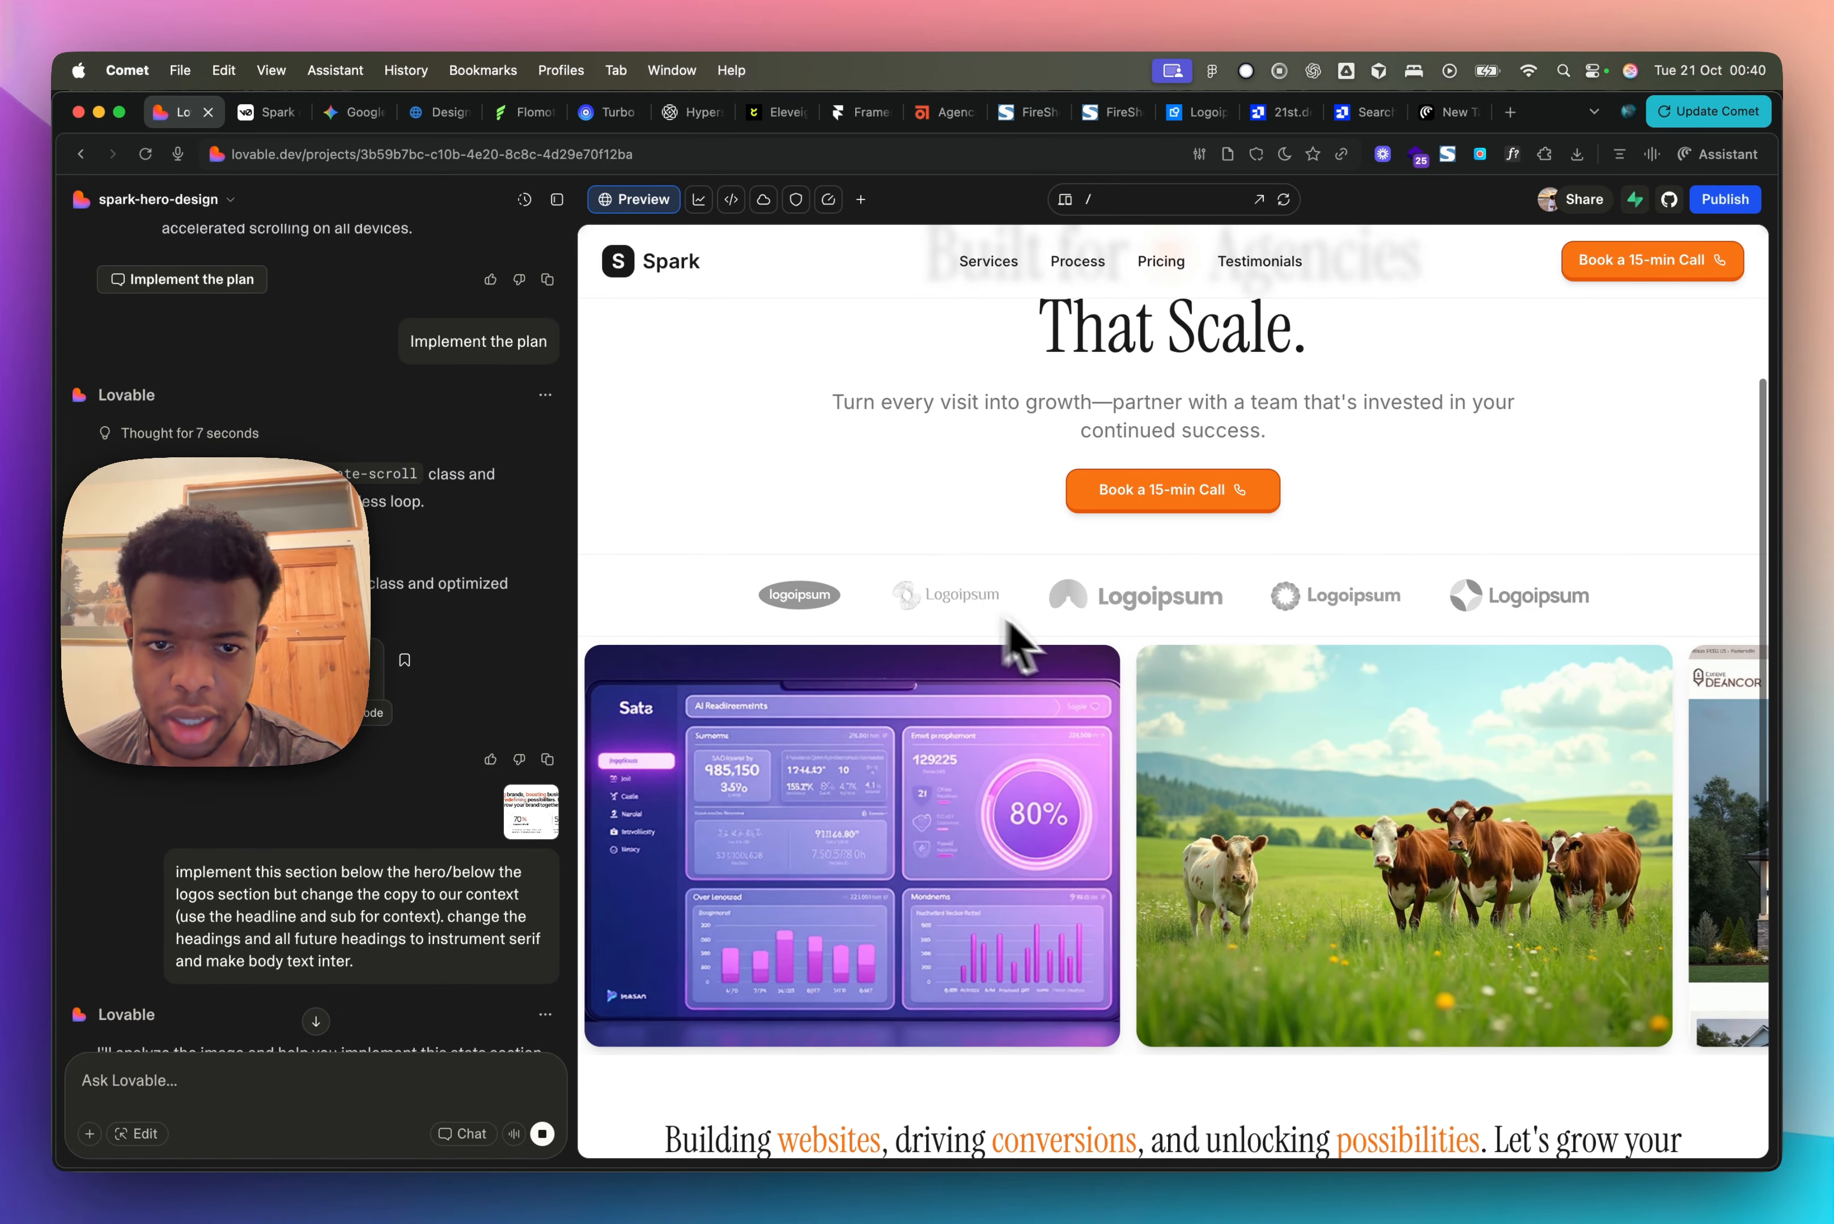
{"action": "scroll", "coordinate": [1182, 685], "scroll_direction": "up", "scroll_amount": 3}
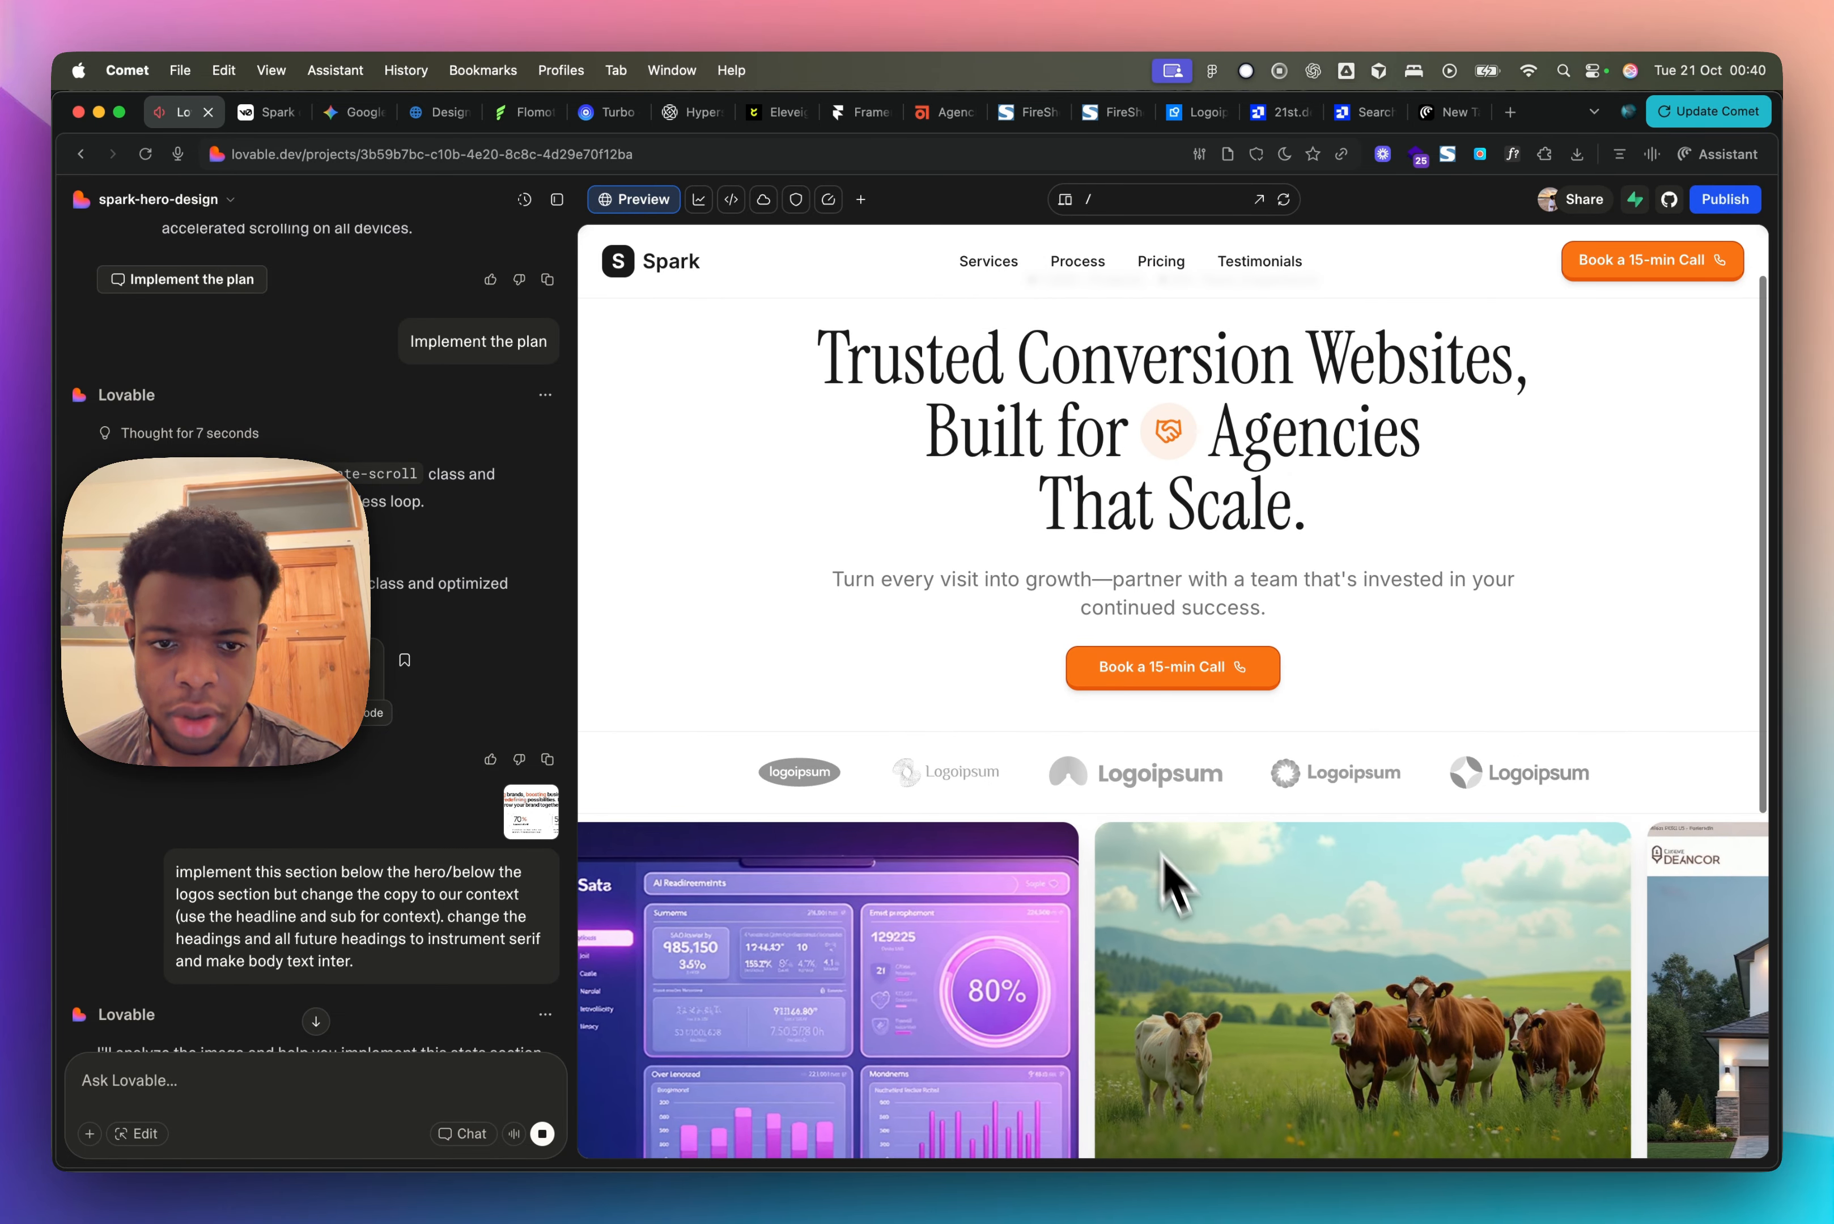
{"action": "scroll", "coordinate": [1227, 923], "scroll_direction": "down", "scroll_amount": 2}
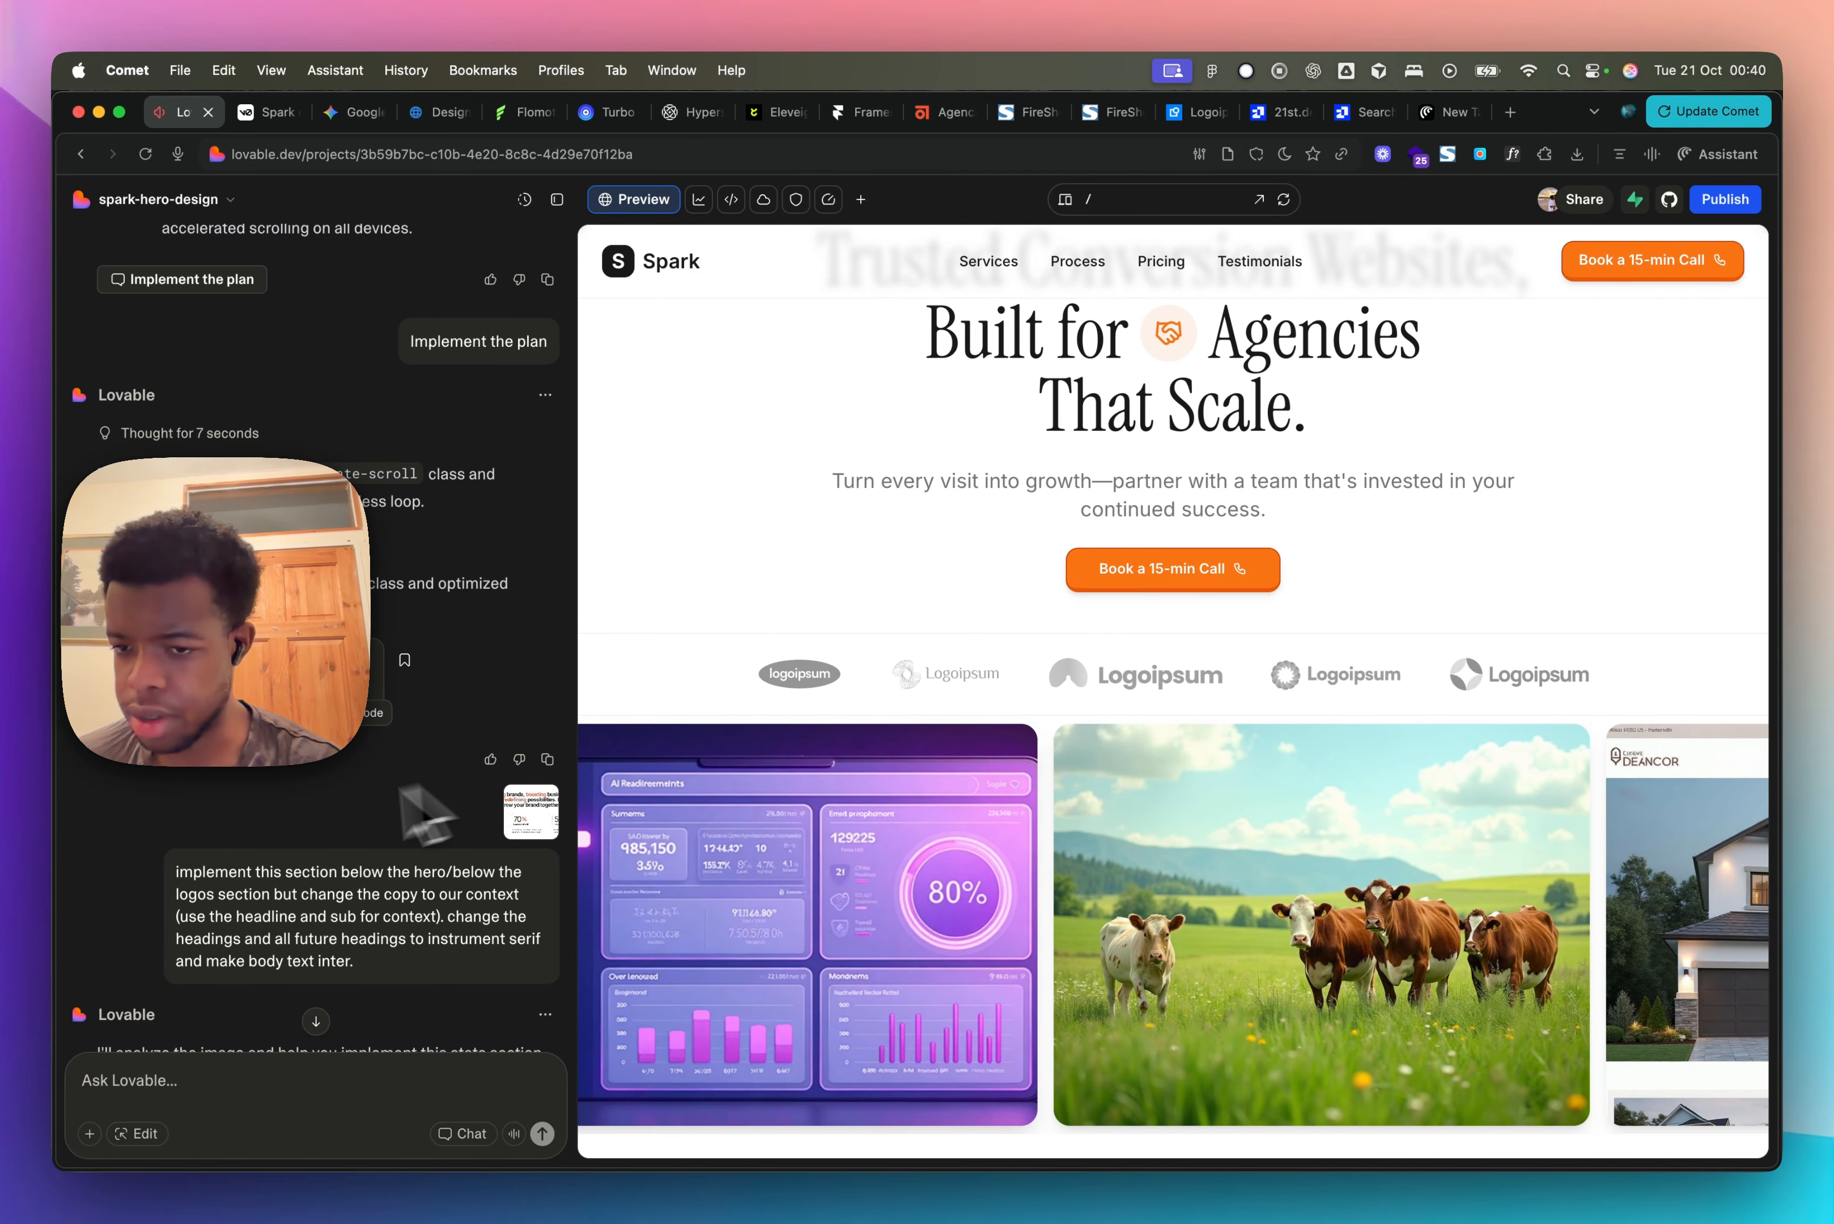
{"action": "scroll", "coordinate": [292, 867], "scroll_direction": "down", "scroll_amount": 10}
{"action": "scroll", "coordinate": [237, 971], "scroll_direction": "down", "scroll_amount": 10}
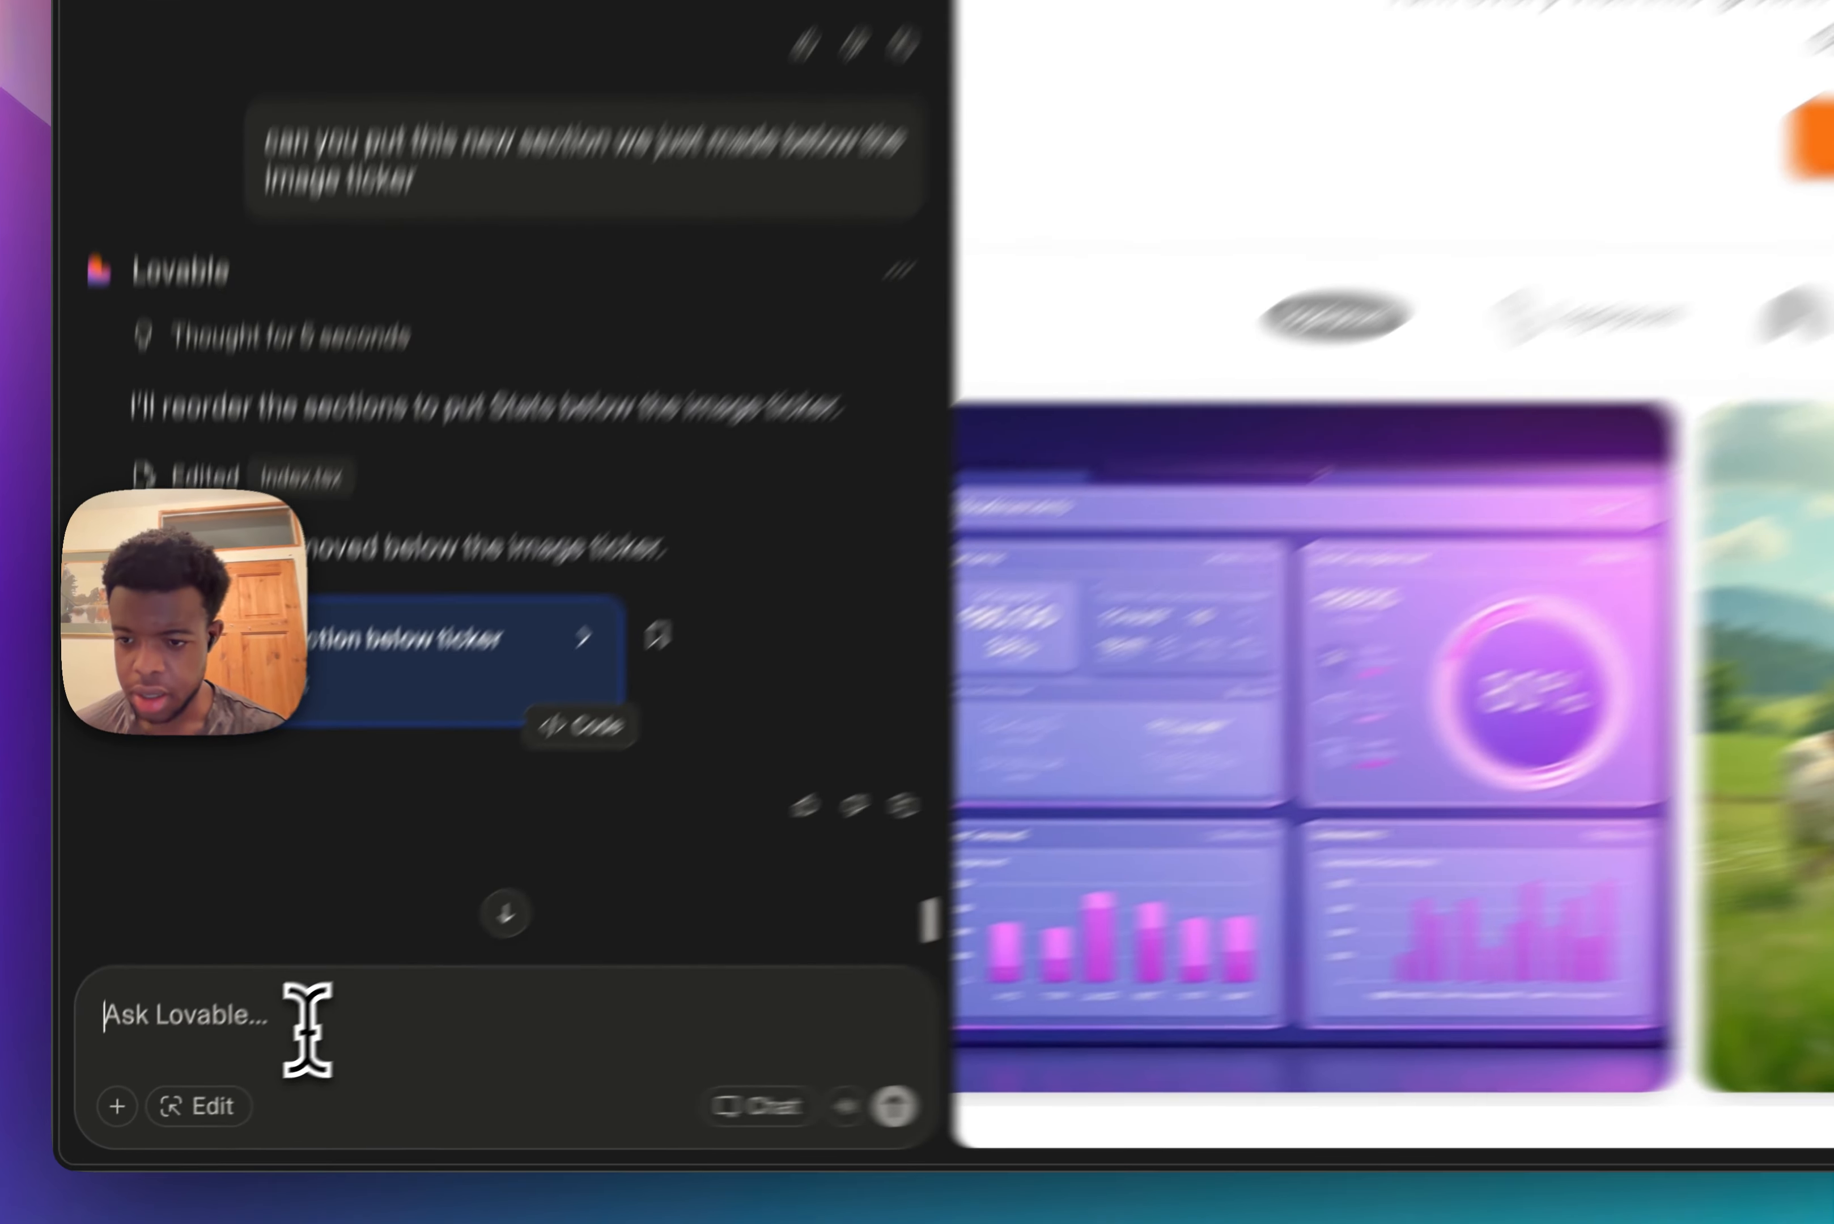
{"action": "type", "text": "put the logo"}
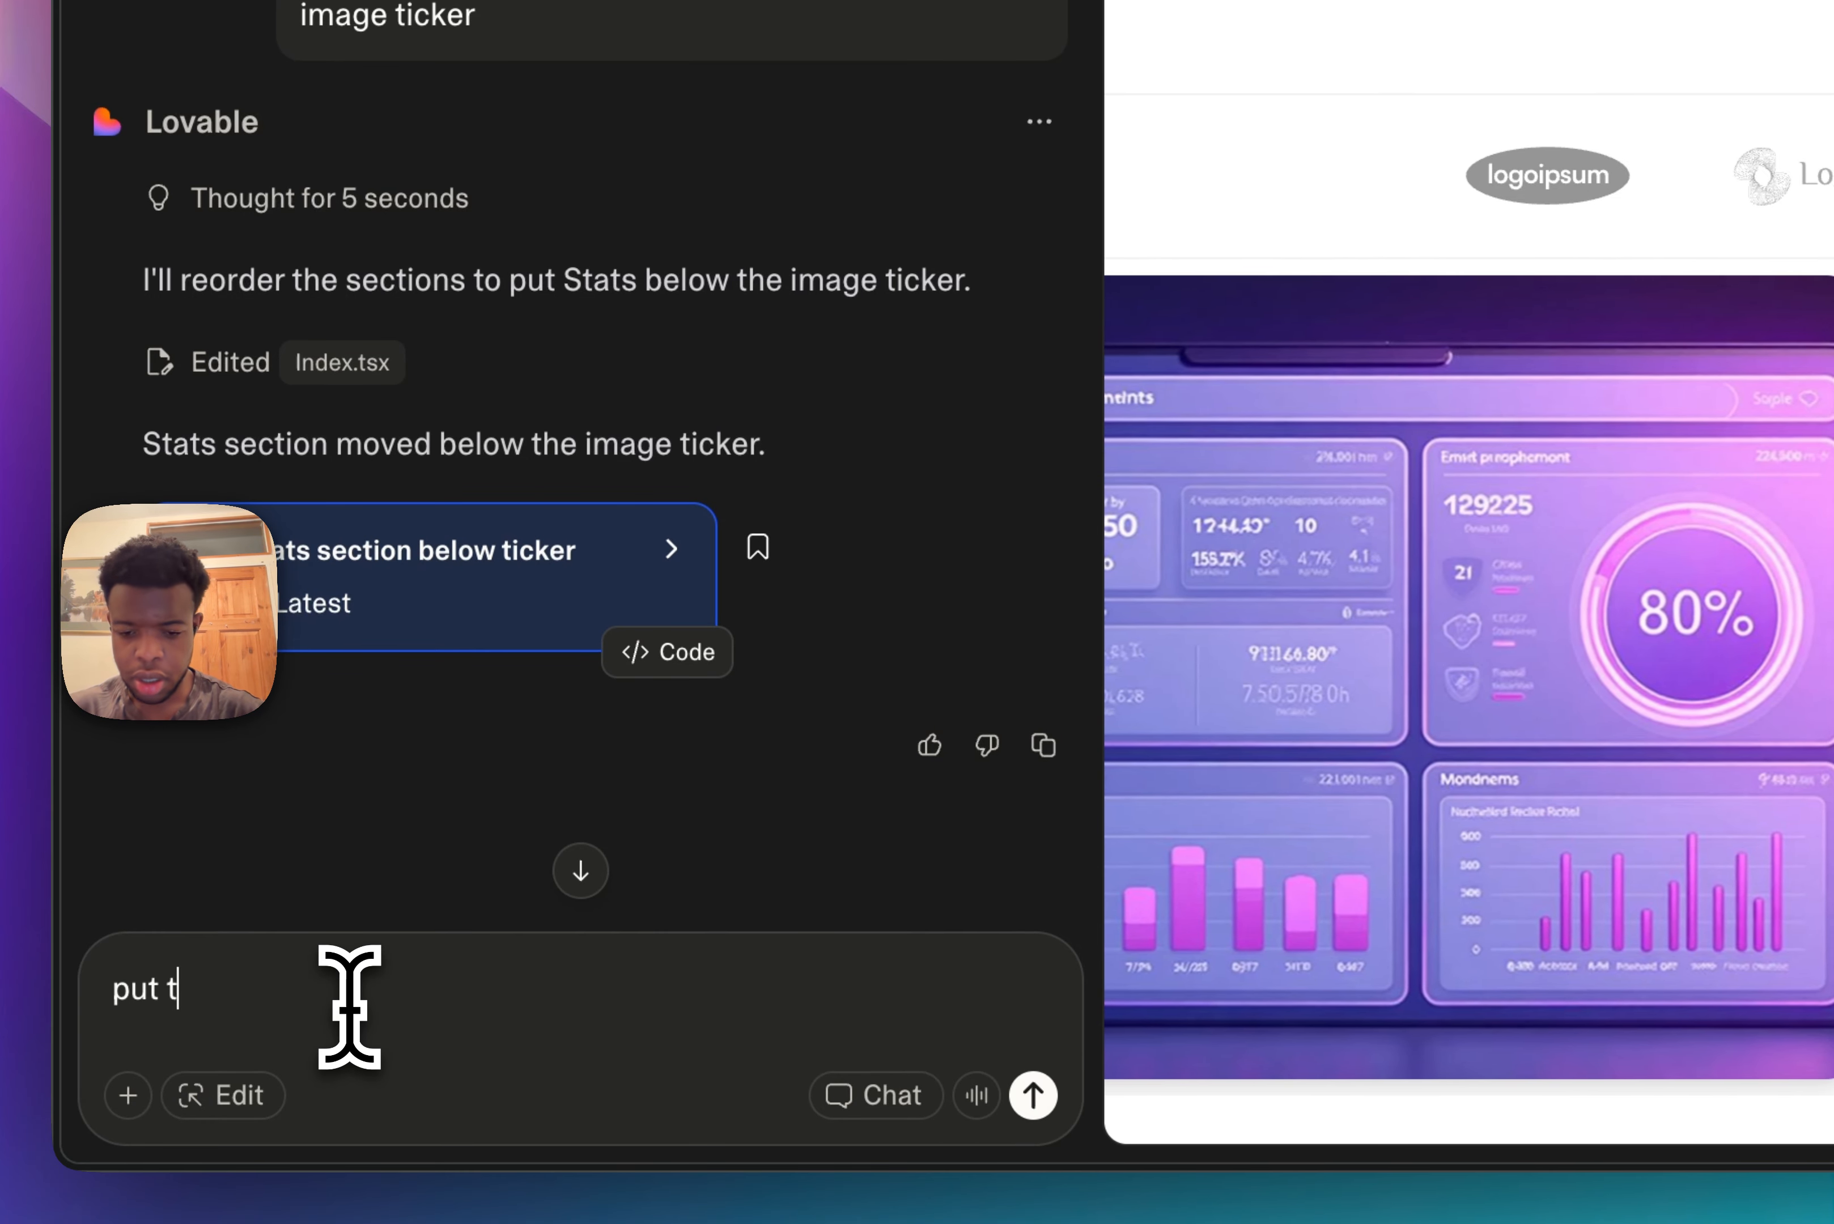
{"action": "type", "text": "s below"}
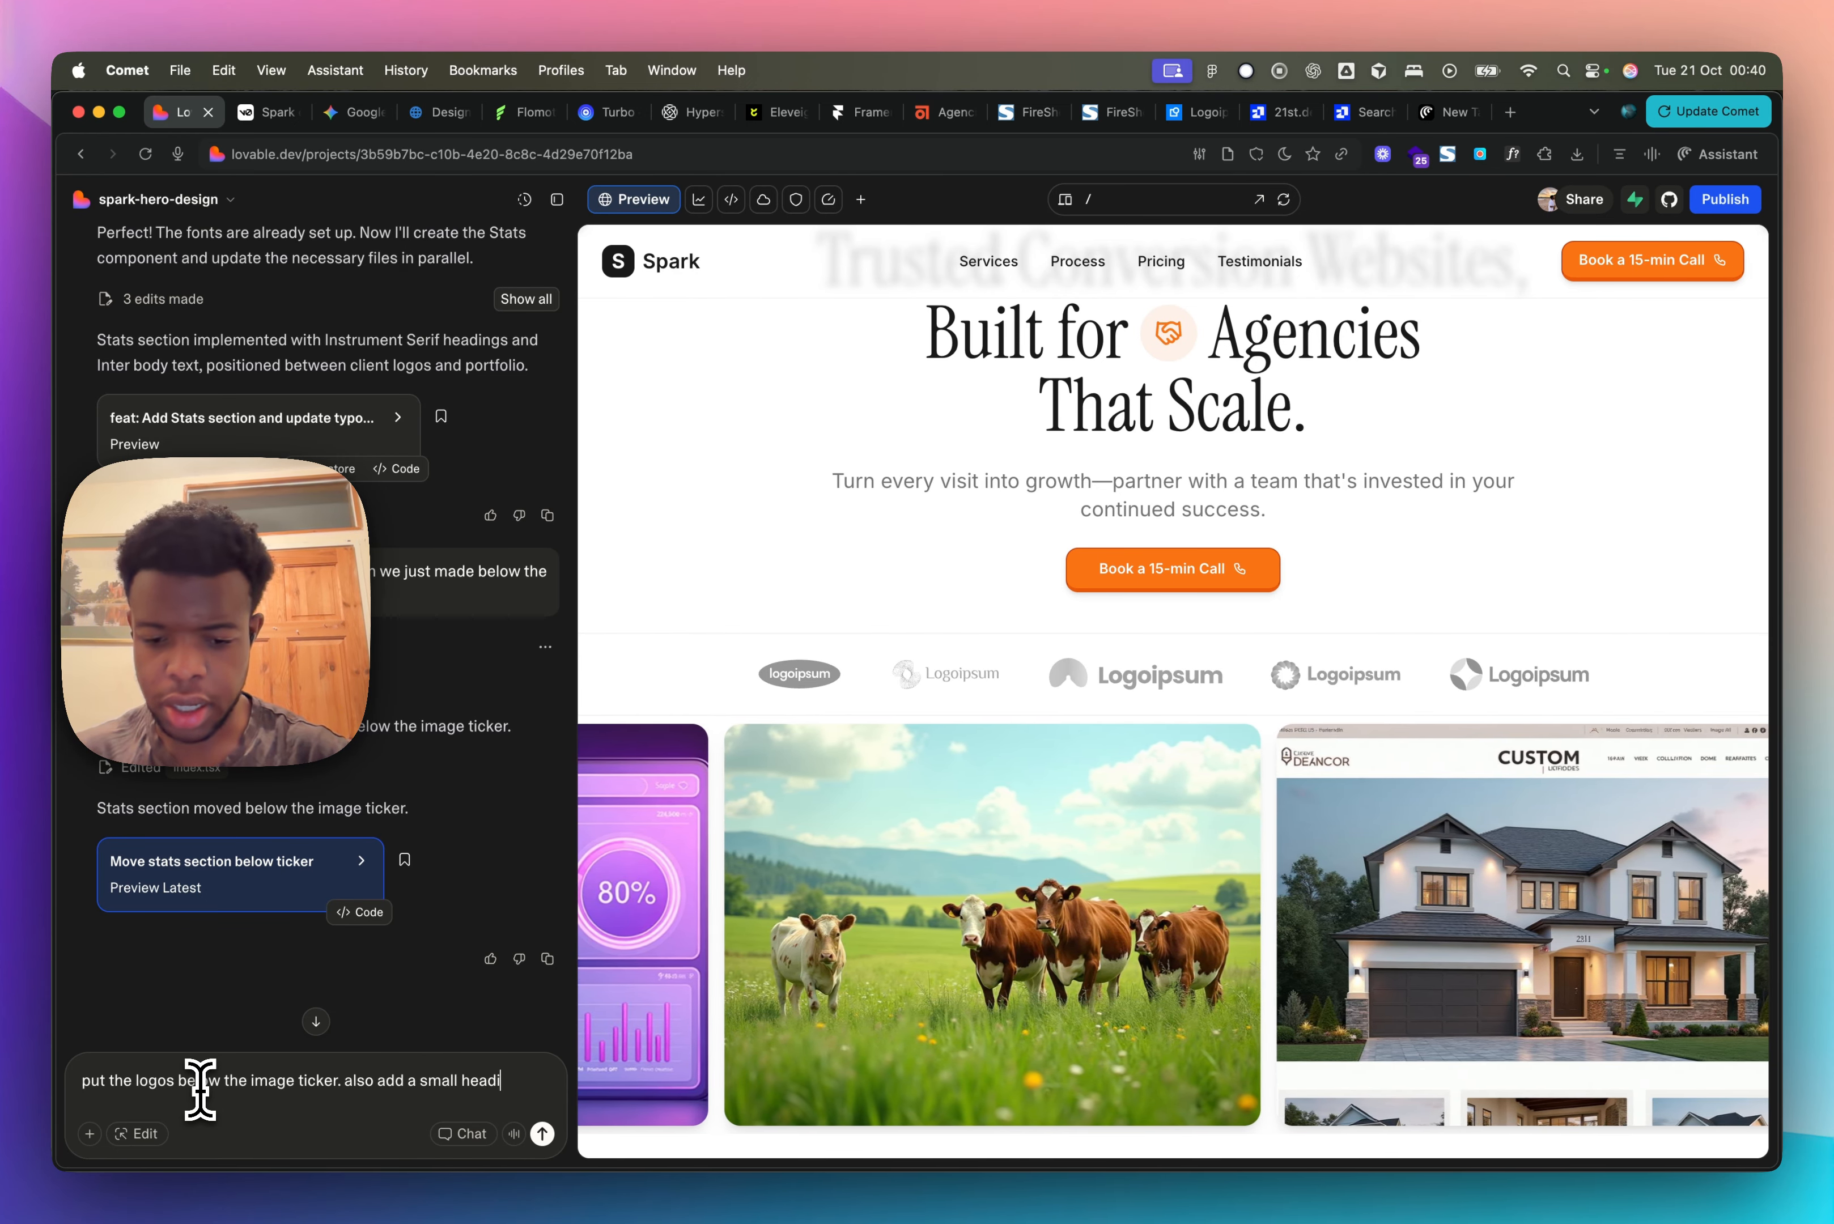
{"action": "type", "text": "the"}
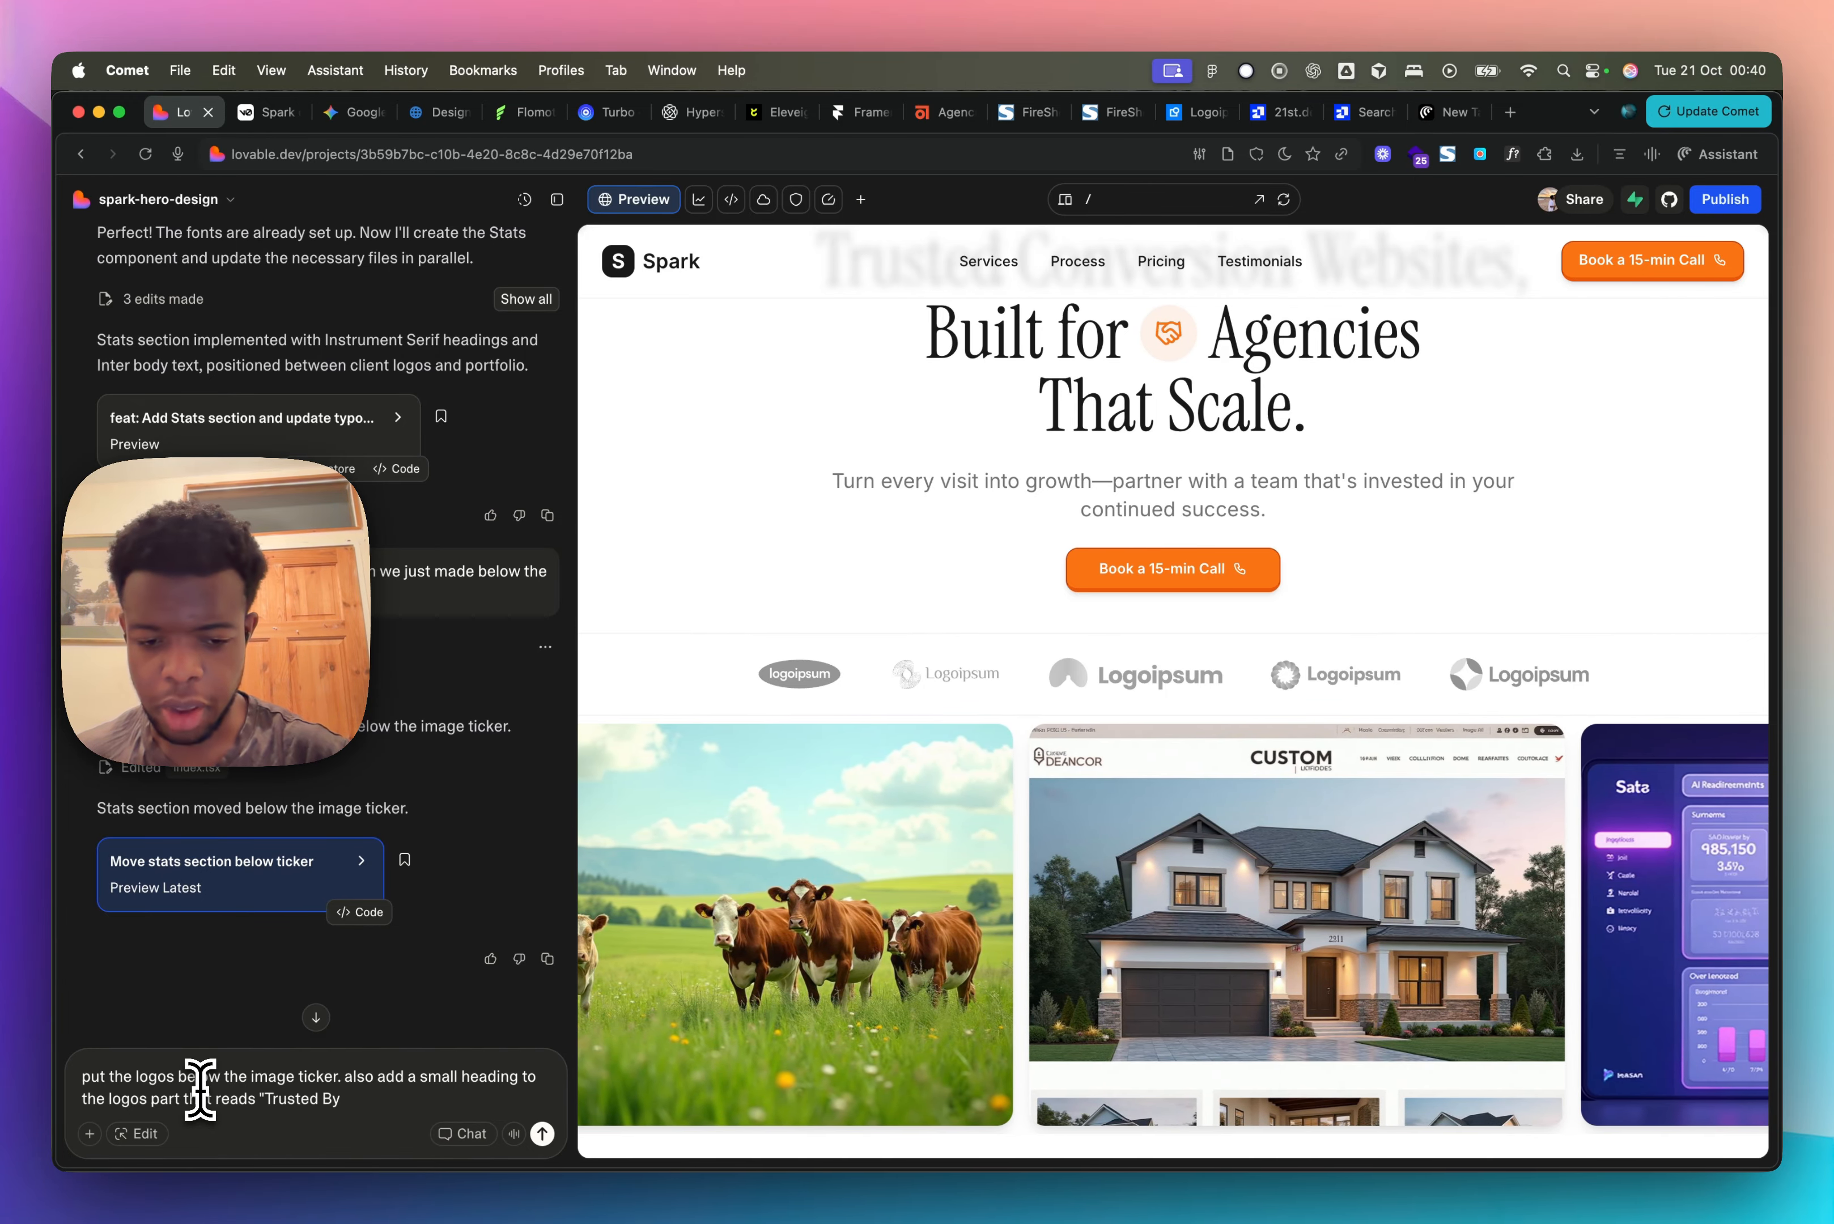
{"action": "key", "text": "Return"}
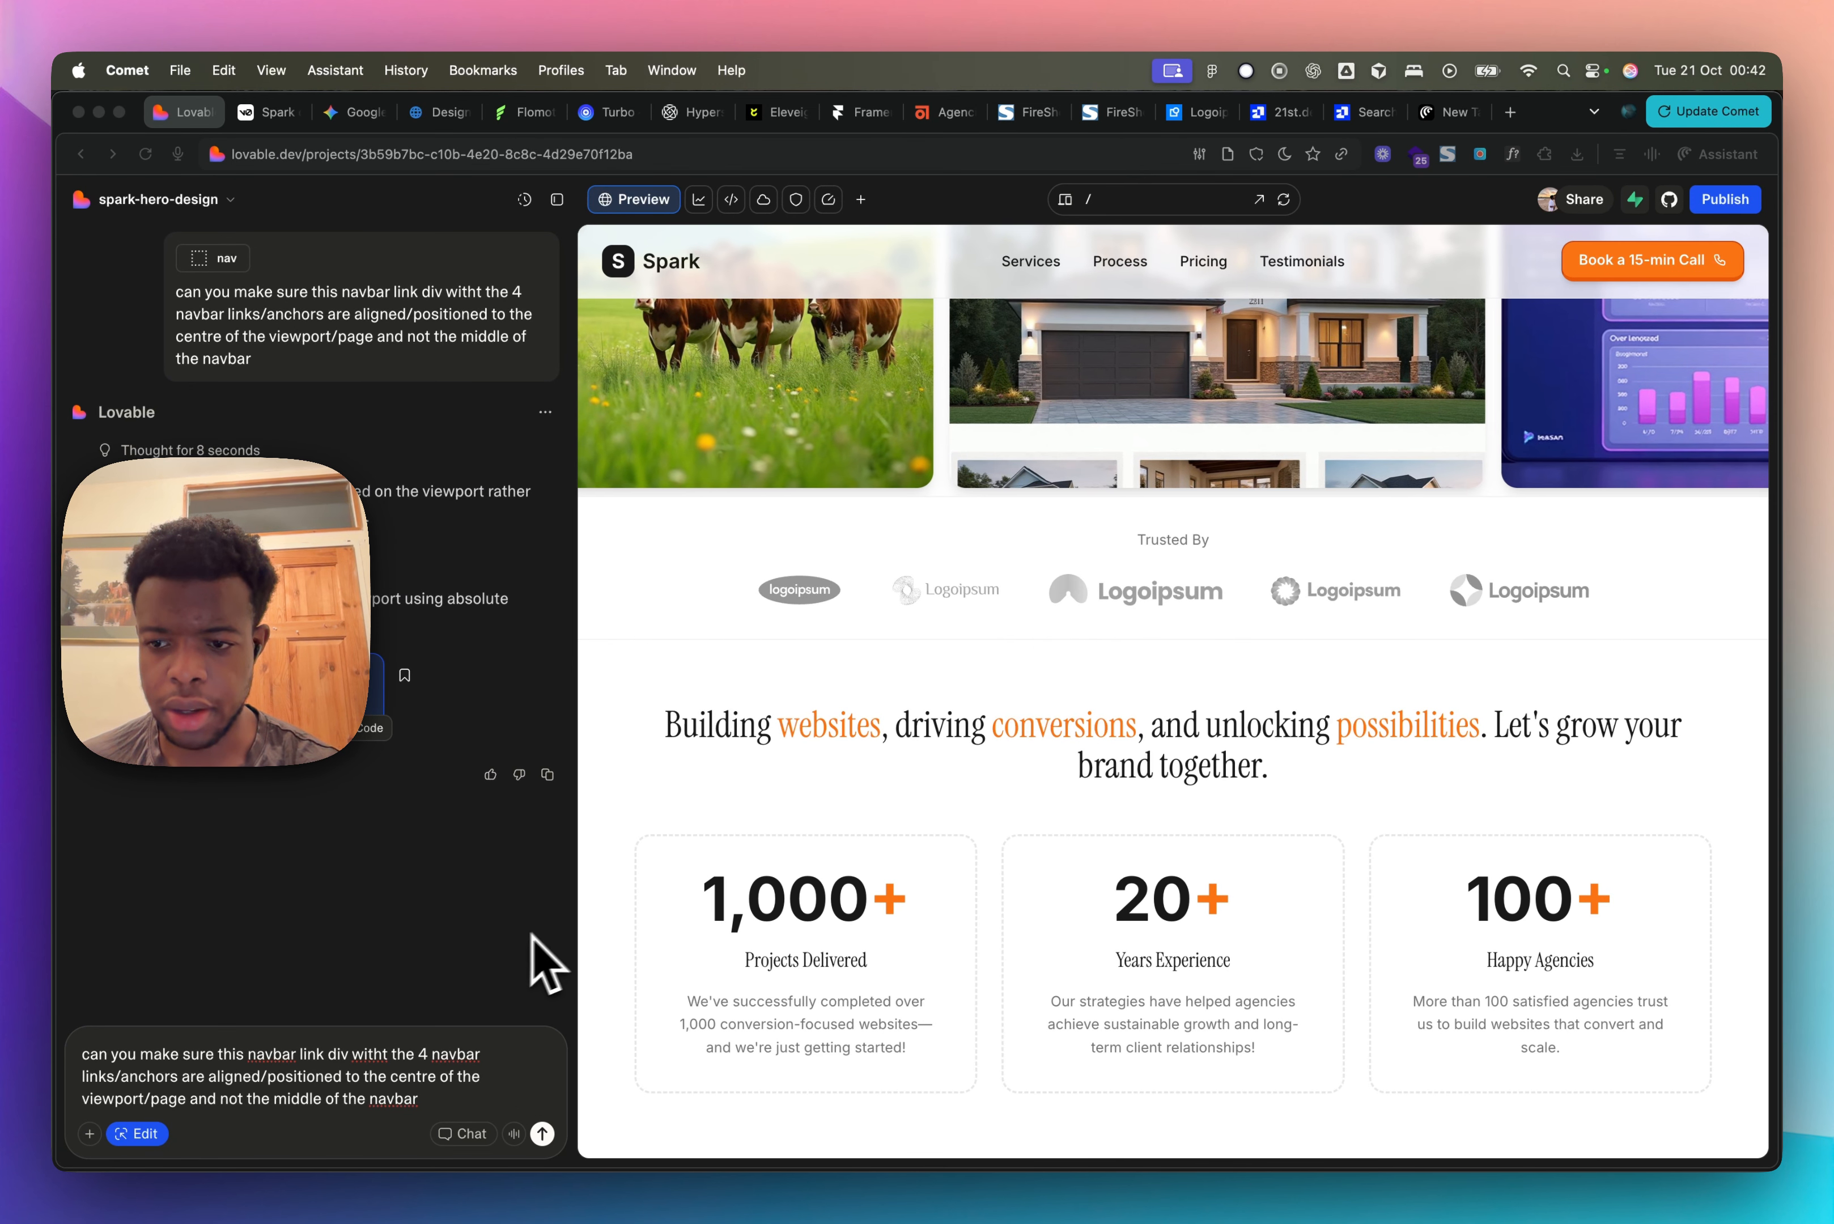
Step: Switch to the v0 project and enter the follow-up prompt "make the ticker have 5 images"
{"action": "scroll", "coordinate": [485, 824], "scroll_direction": "up", "scroll_amount": 3}
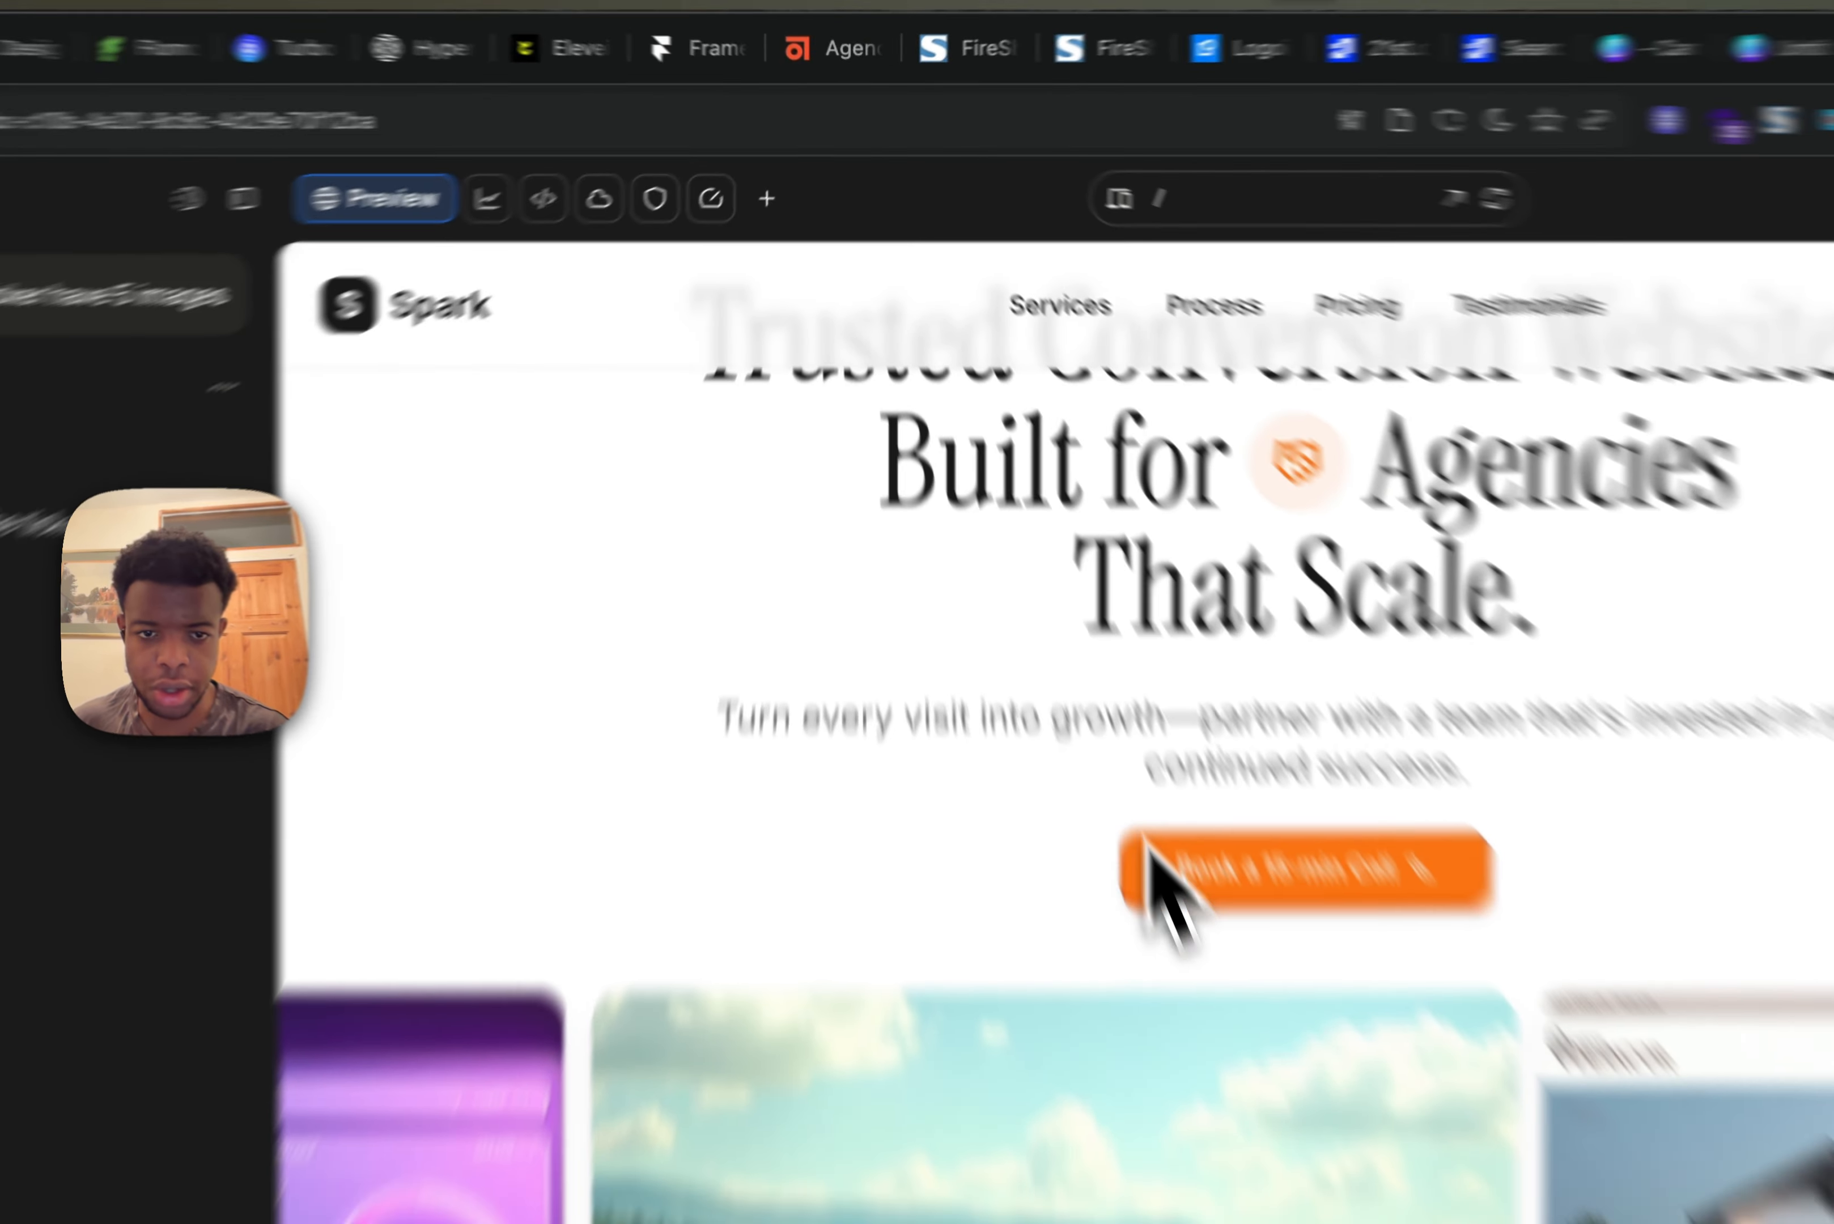
{"action": "scroll", "coordinate": [1167, 729], "scroll_direction": "down", "scroll_amount": 5}
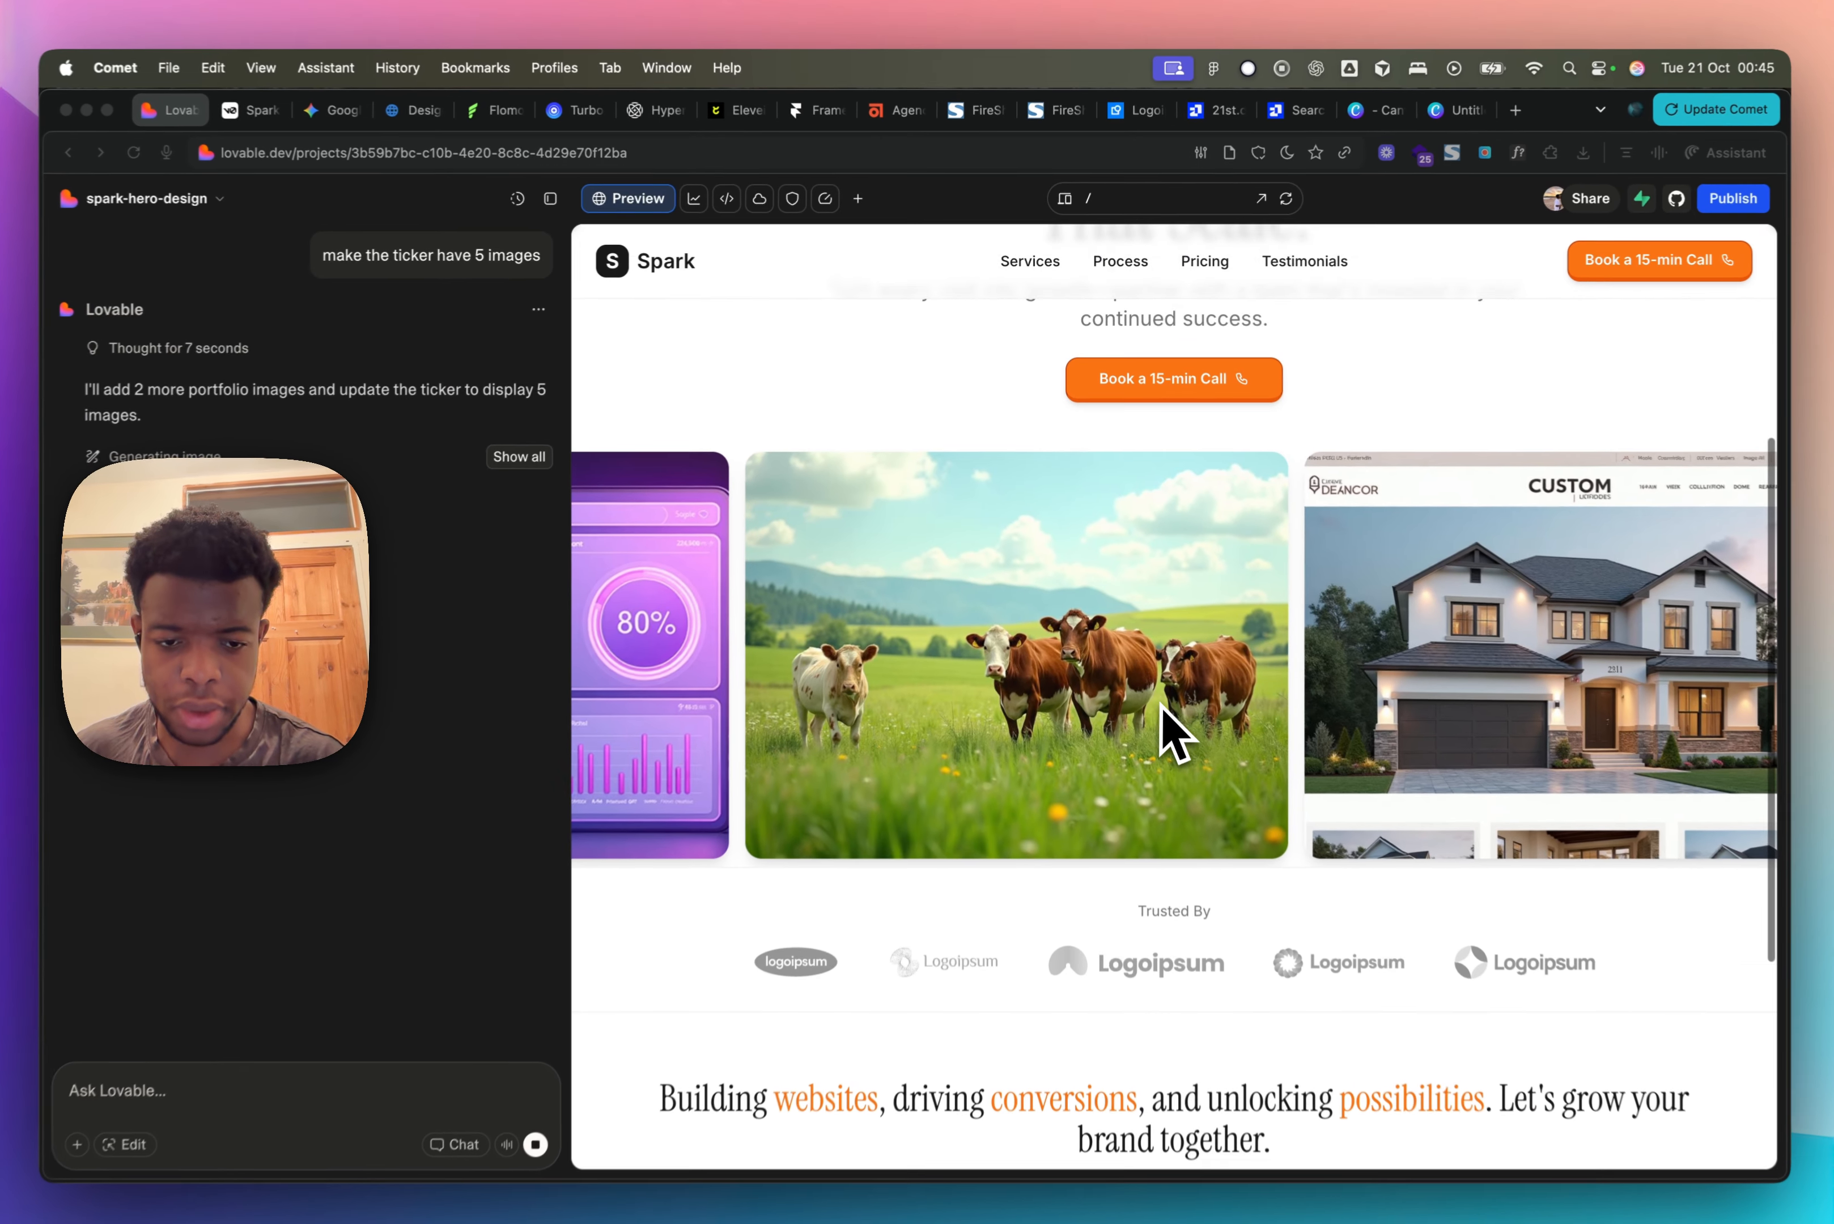
{"action": "scroll", "coordinate": [1215, 836], "scroll_direction": "down", "scroll_amount": 4}
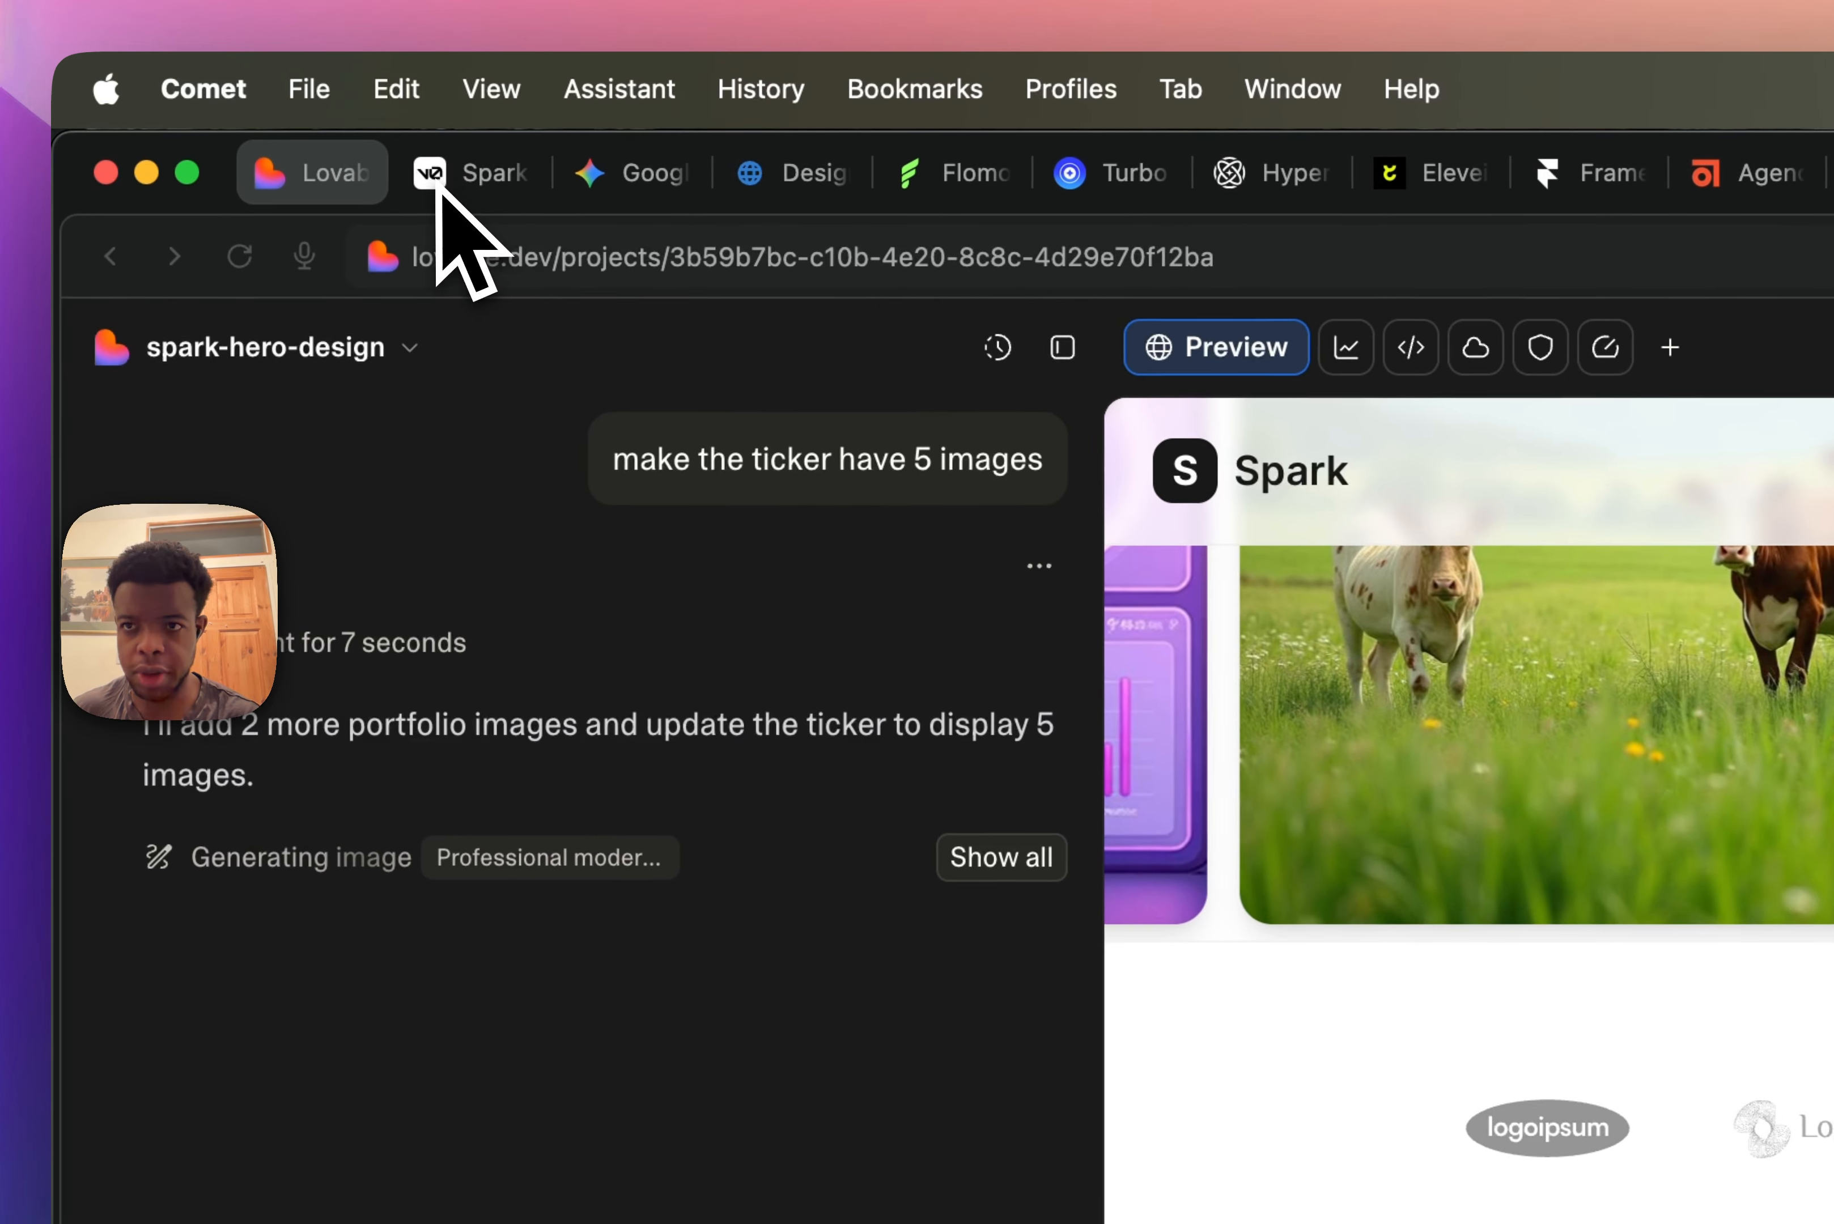
{"action": "left_click", "coordinate": [252, 112]}
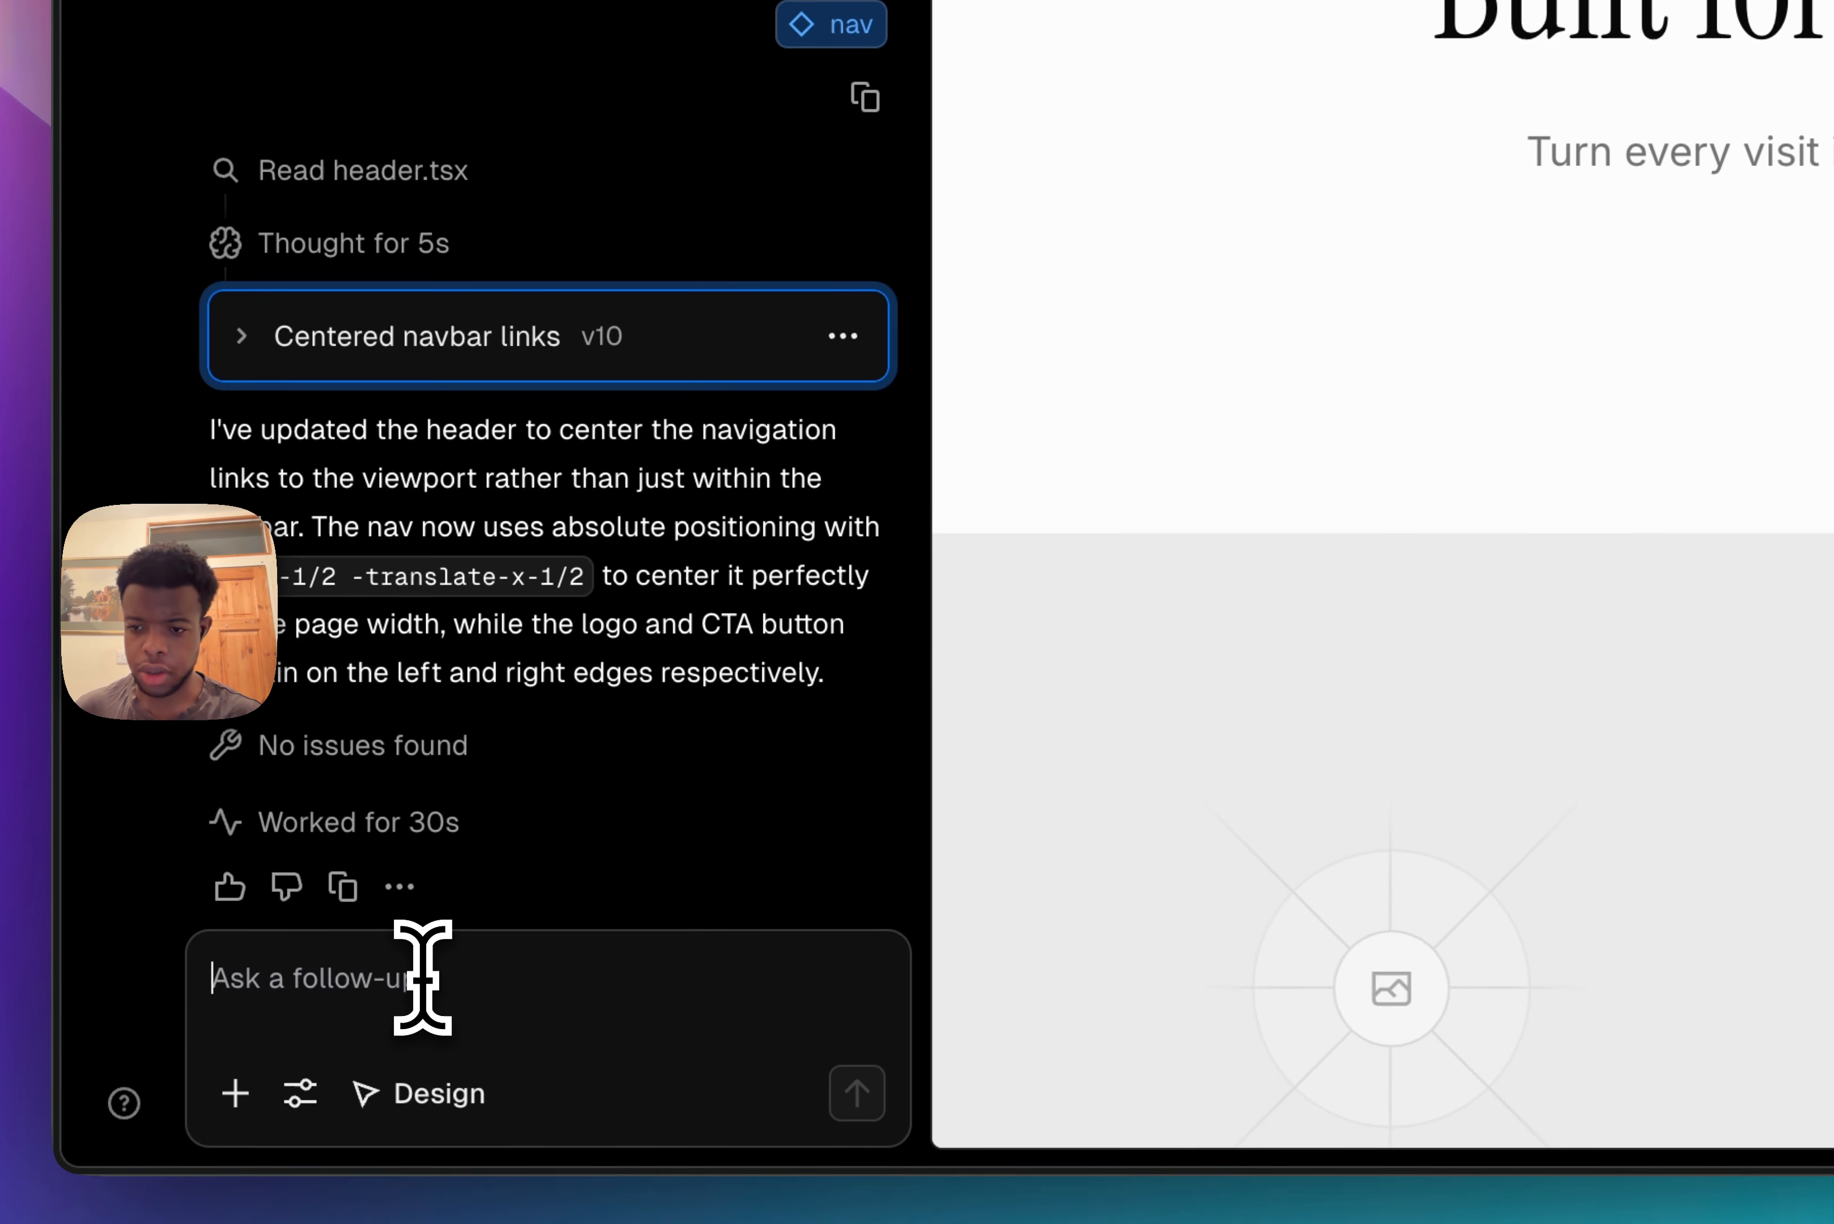
{"action": "left_click", "coordinate": [422, 970]}
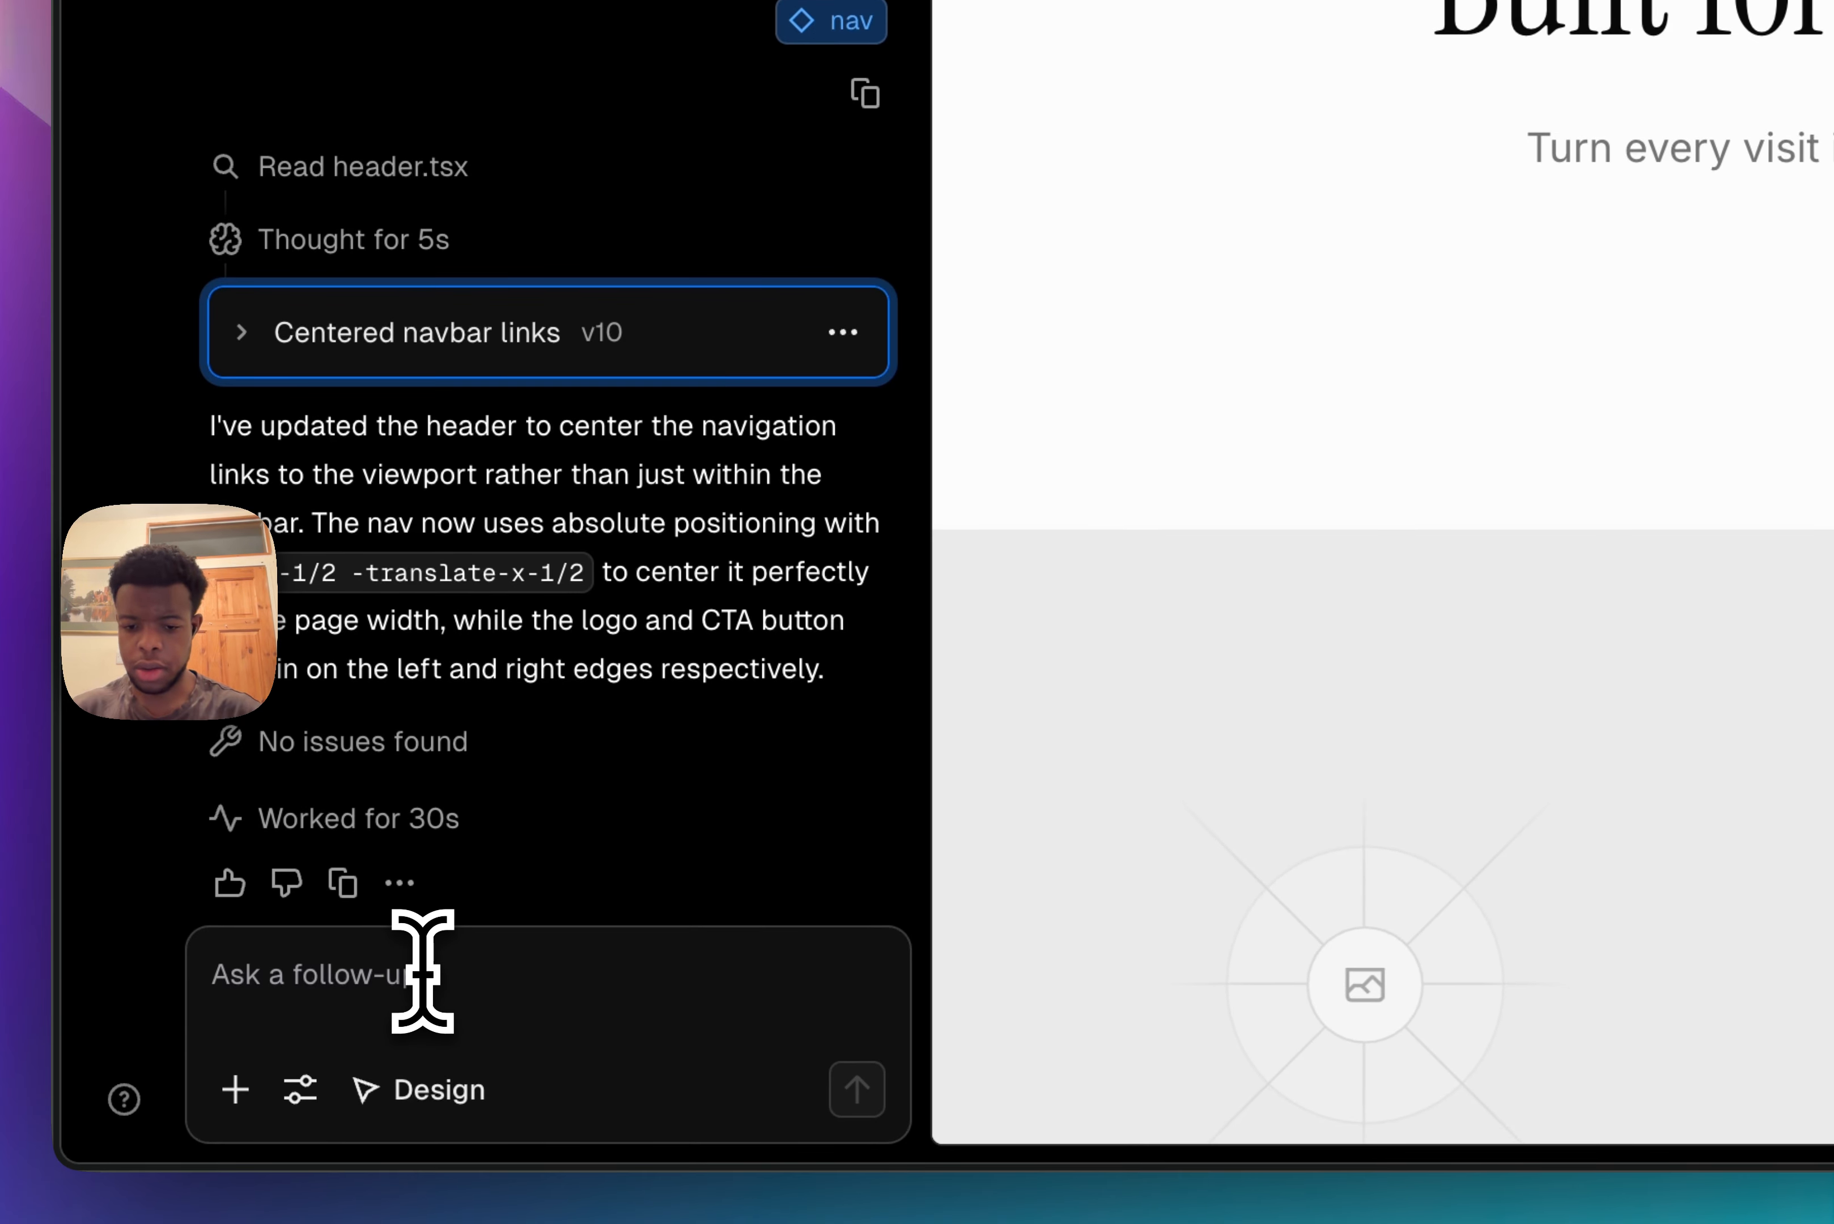
{"action": "type", "text": "make thetic"}
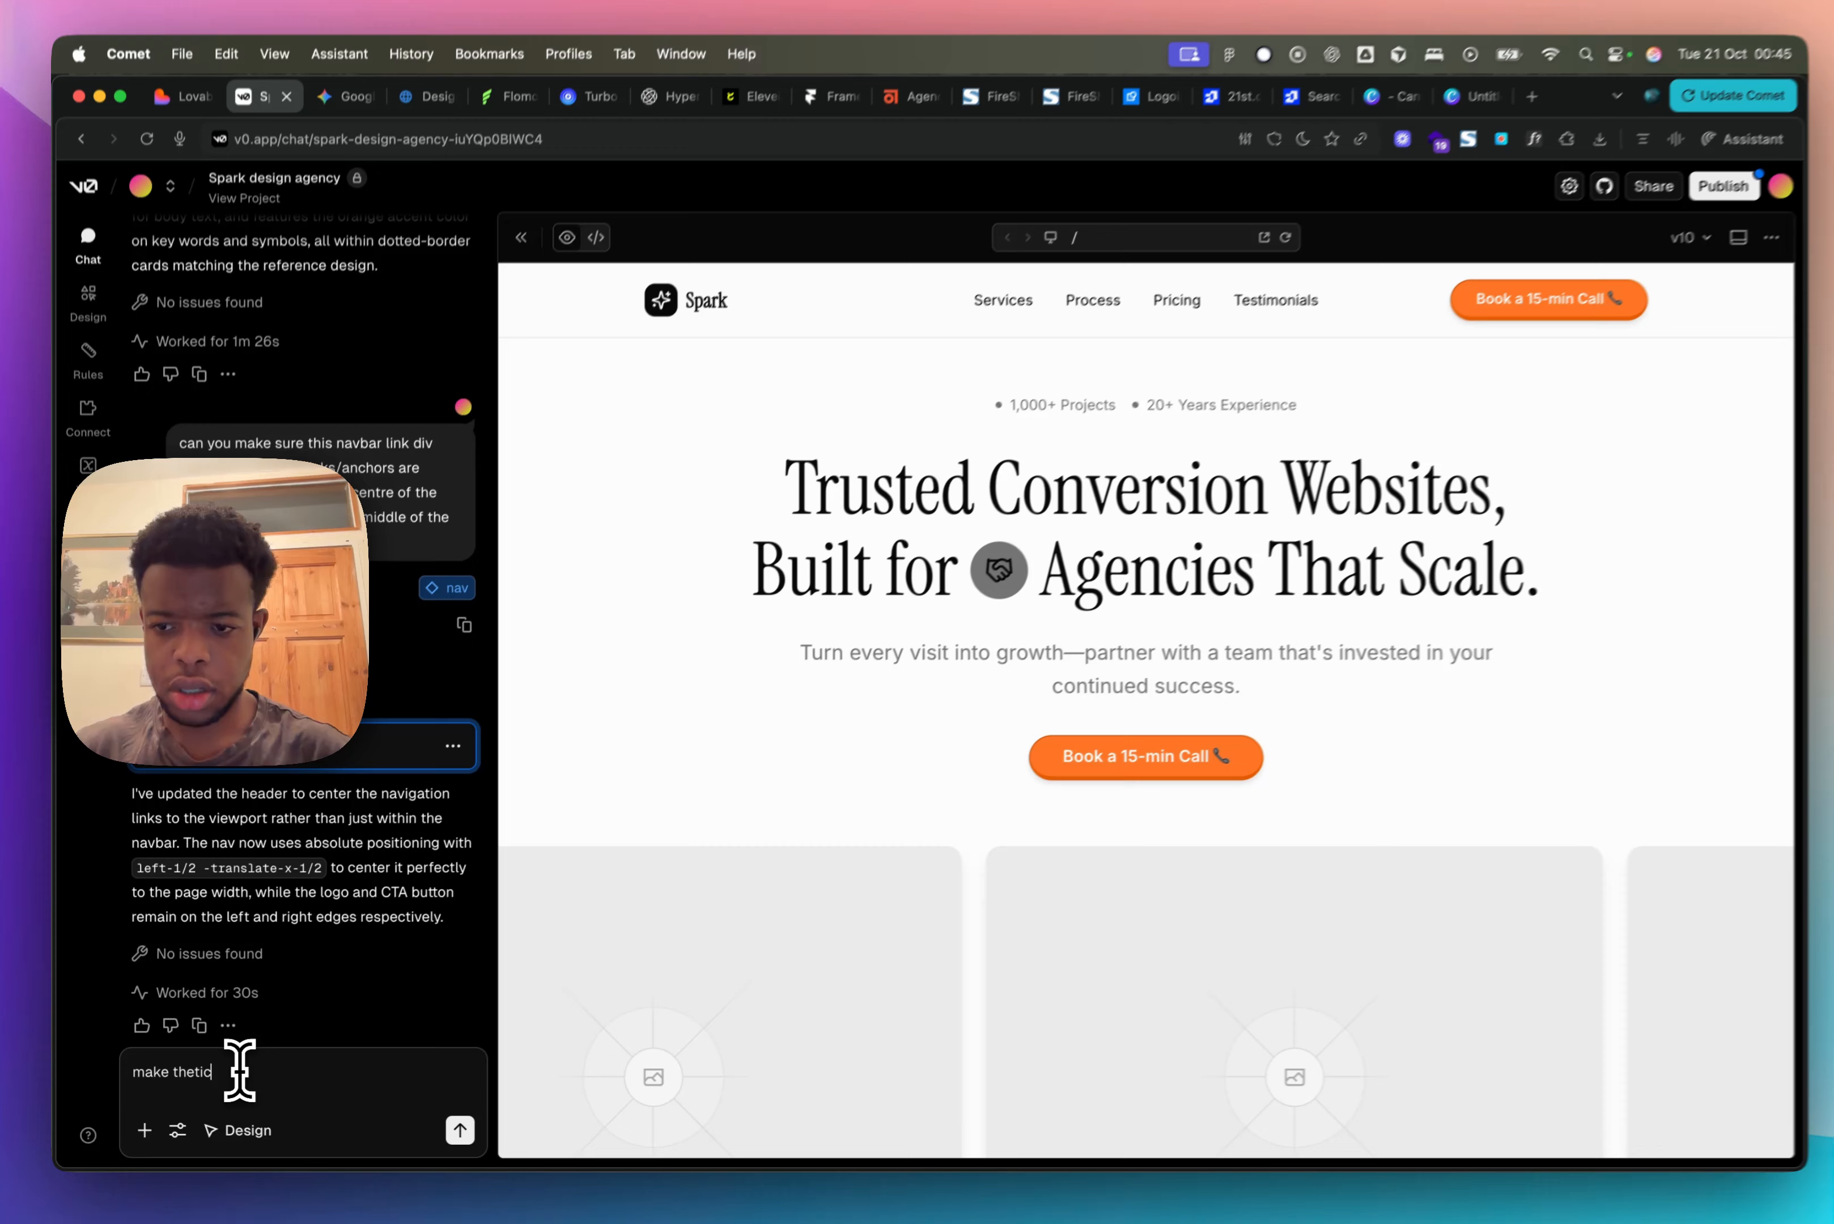
{"action": "key", "text": "BackSpace"}
{"action": "key", "text": "BackSpace"}
{"action": "key", "text": "BackSpace"}
{"action": "type", "text": "tic"}
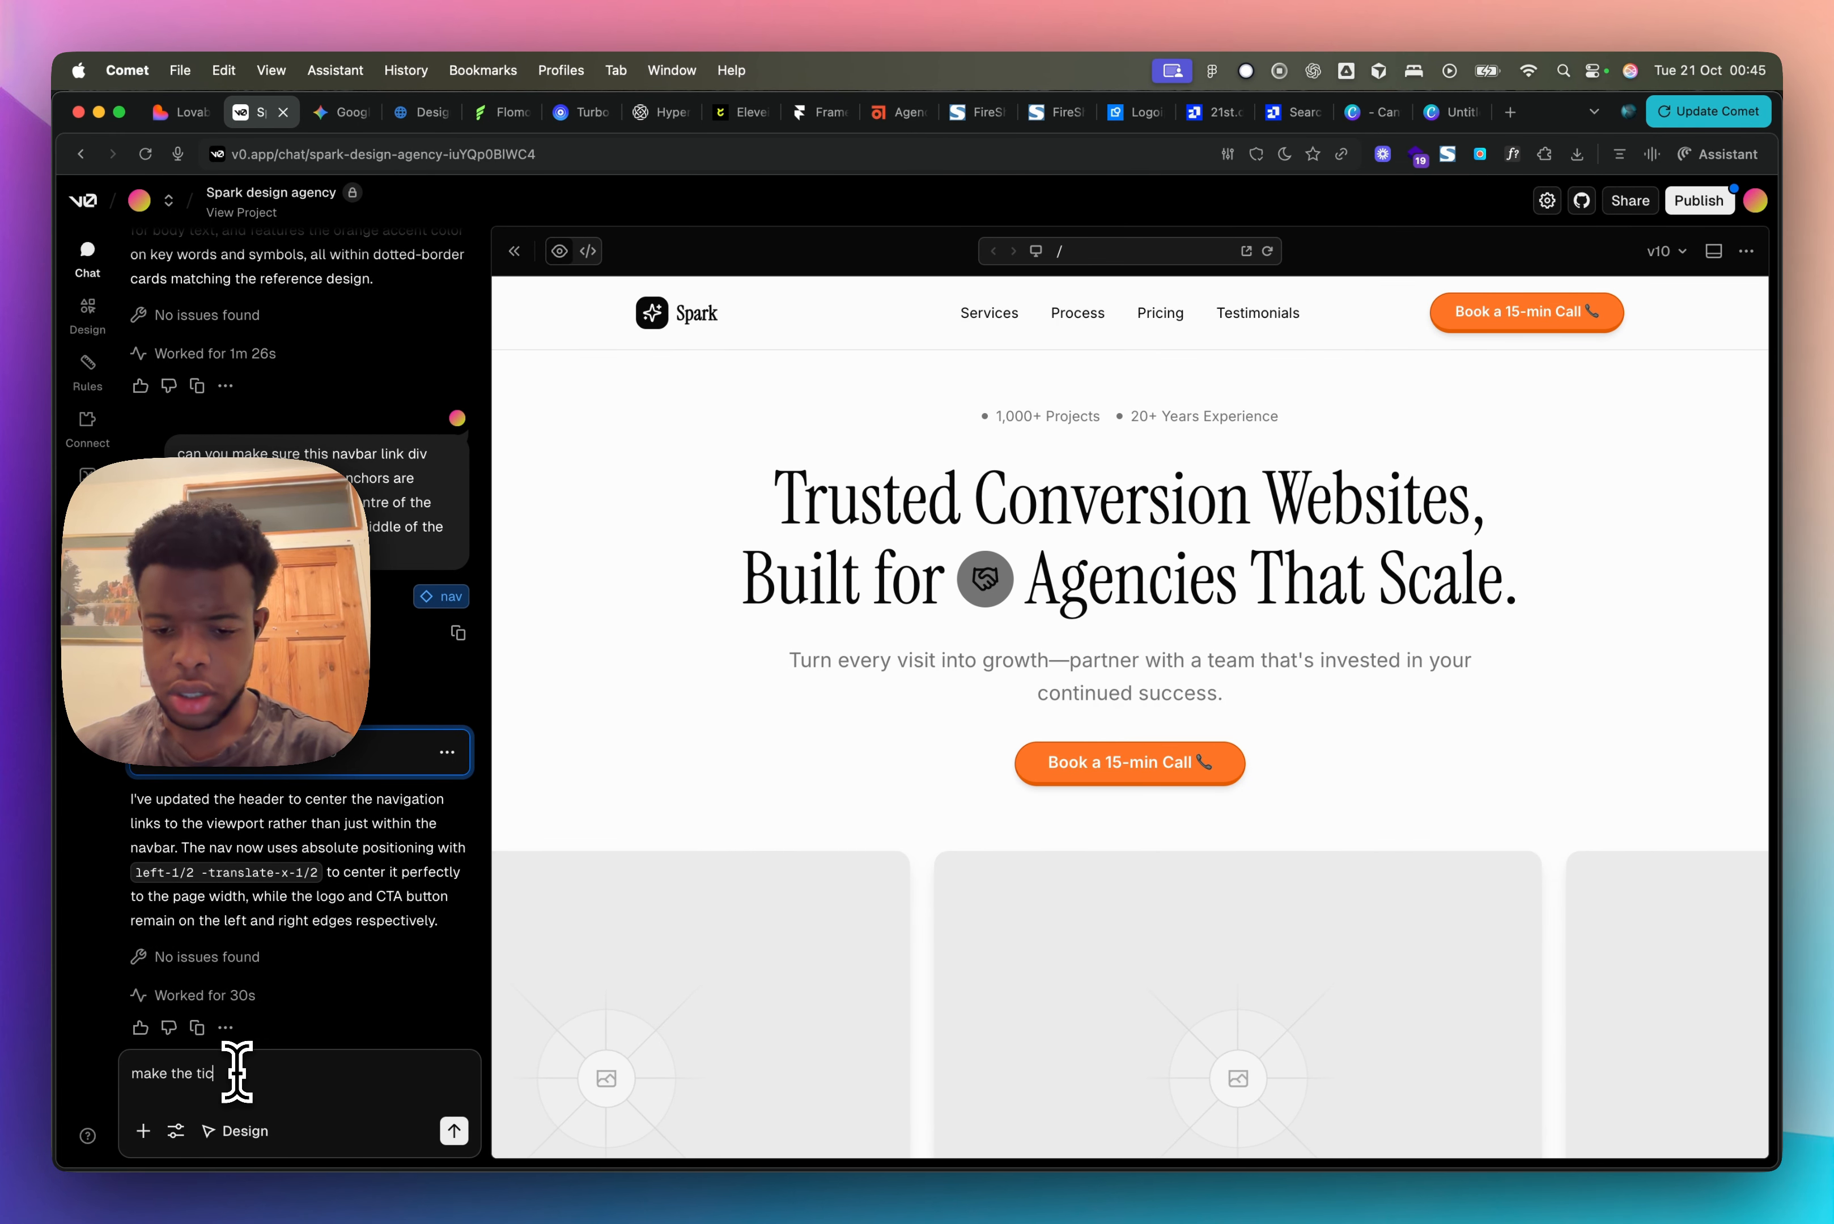
{"action": "type", "text": "kets have 5 "}
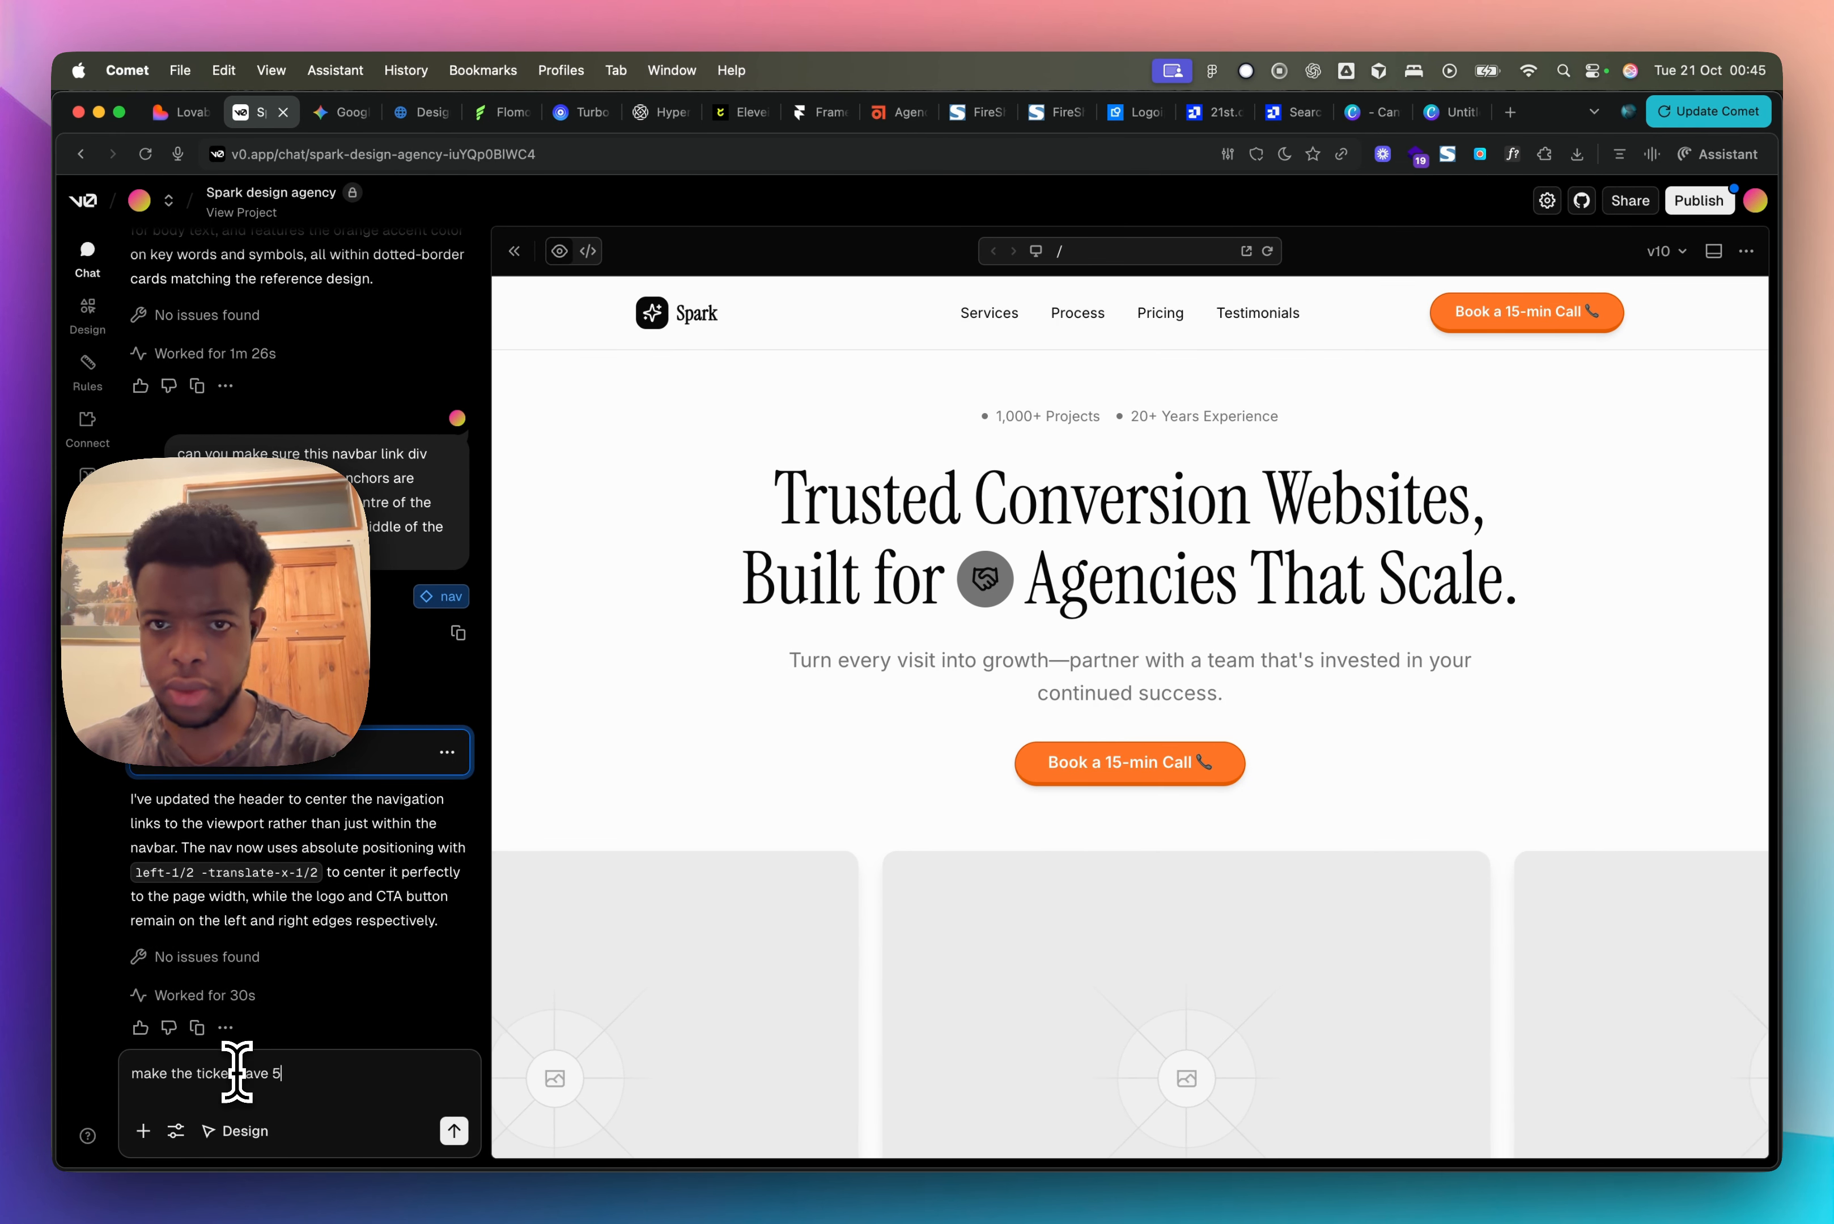
{"action": "type", "text": "images"}
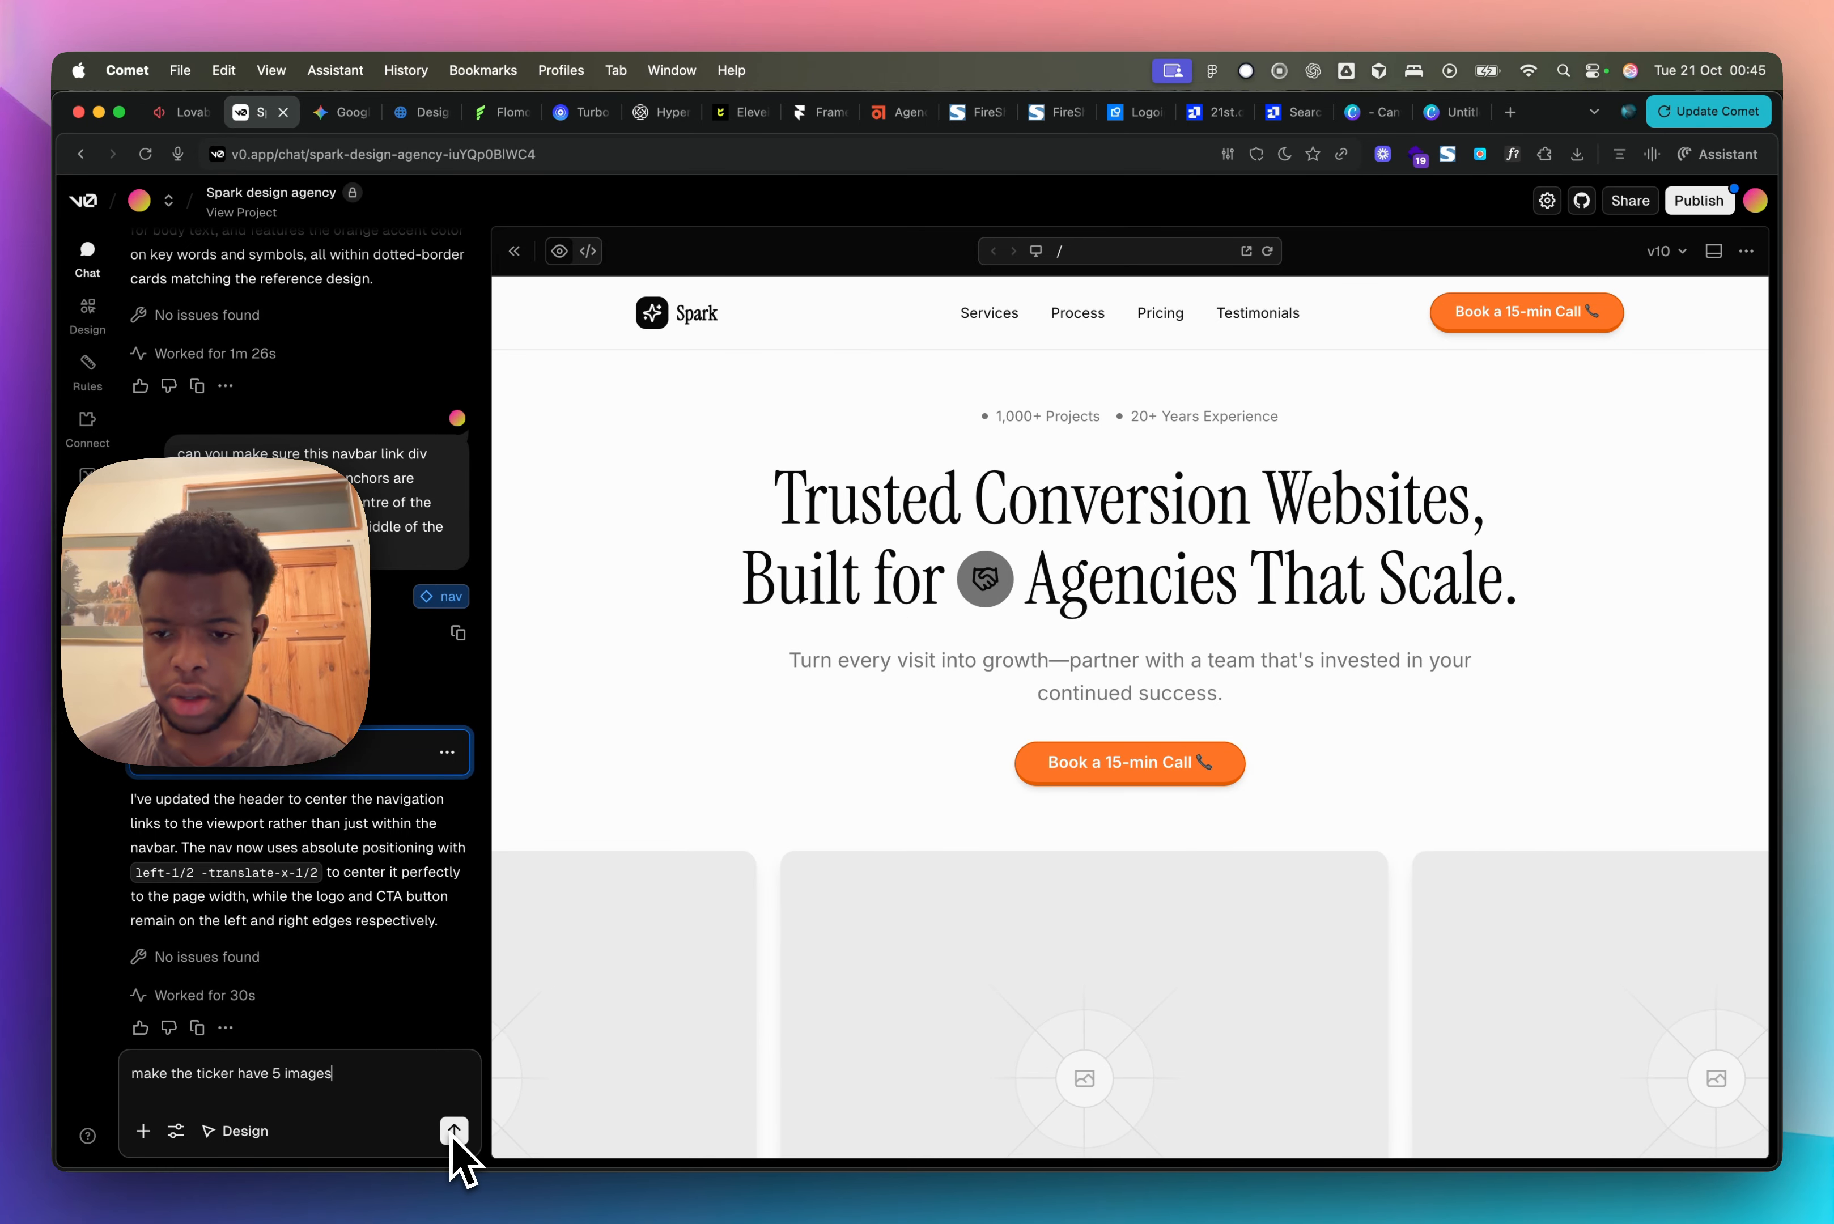
Step: Examine the services sections on the Flomotive, Turbo and Hyperstudio reference sites for section ideas
{"action": "key", "text": "super+5"}
{"action": "scroll", "coordinate": [869, 835], "scroll_direction": "down", "scroll_amount": 10}
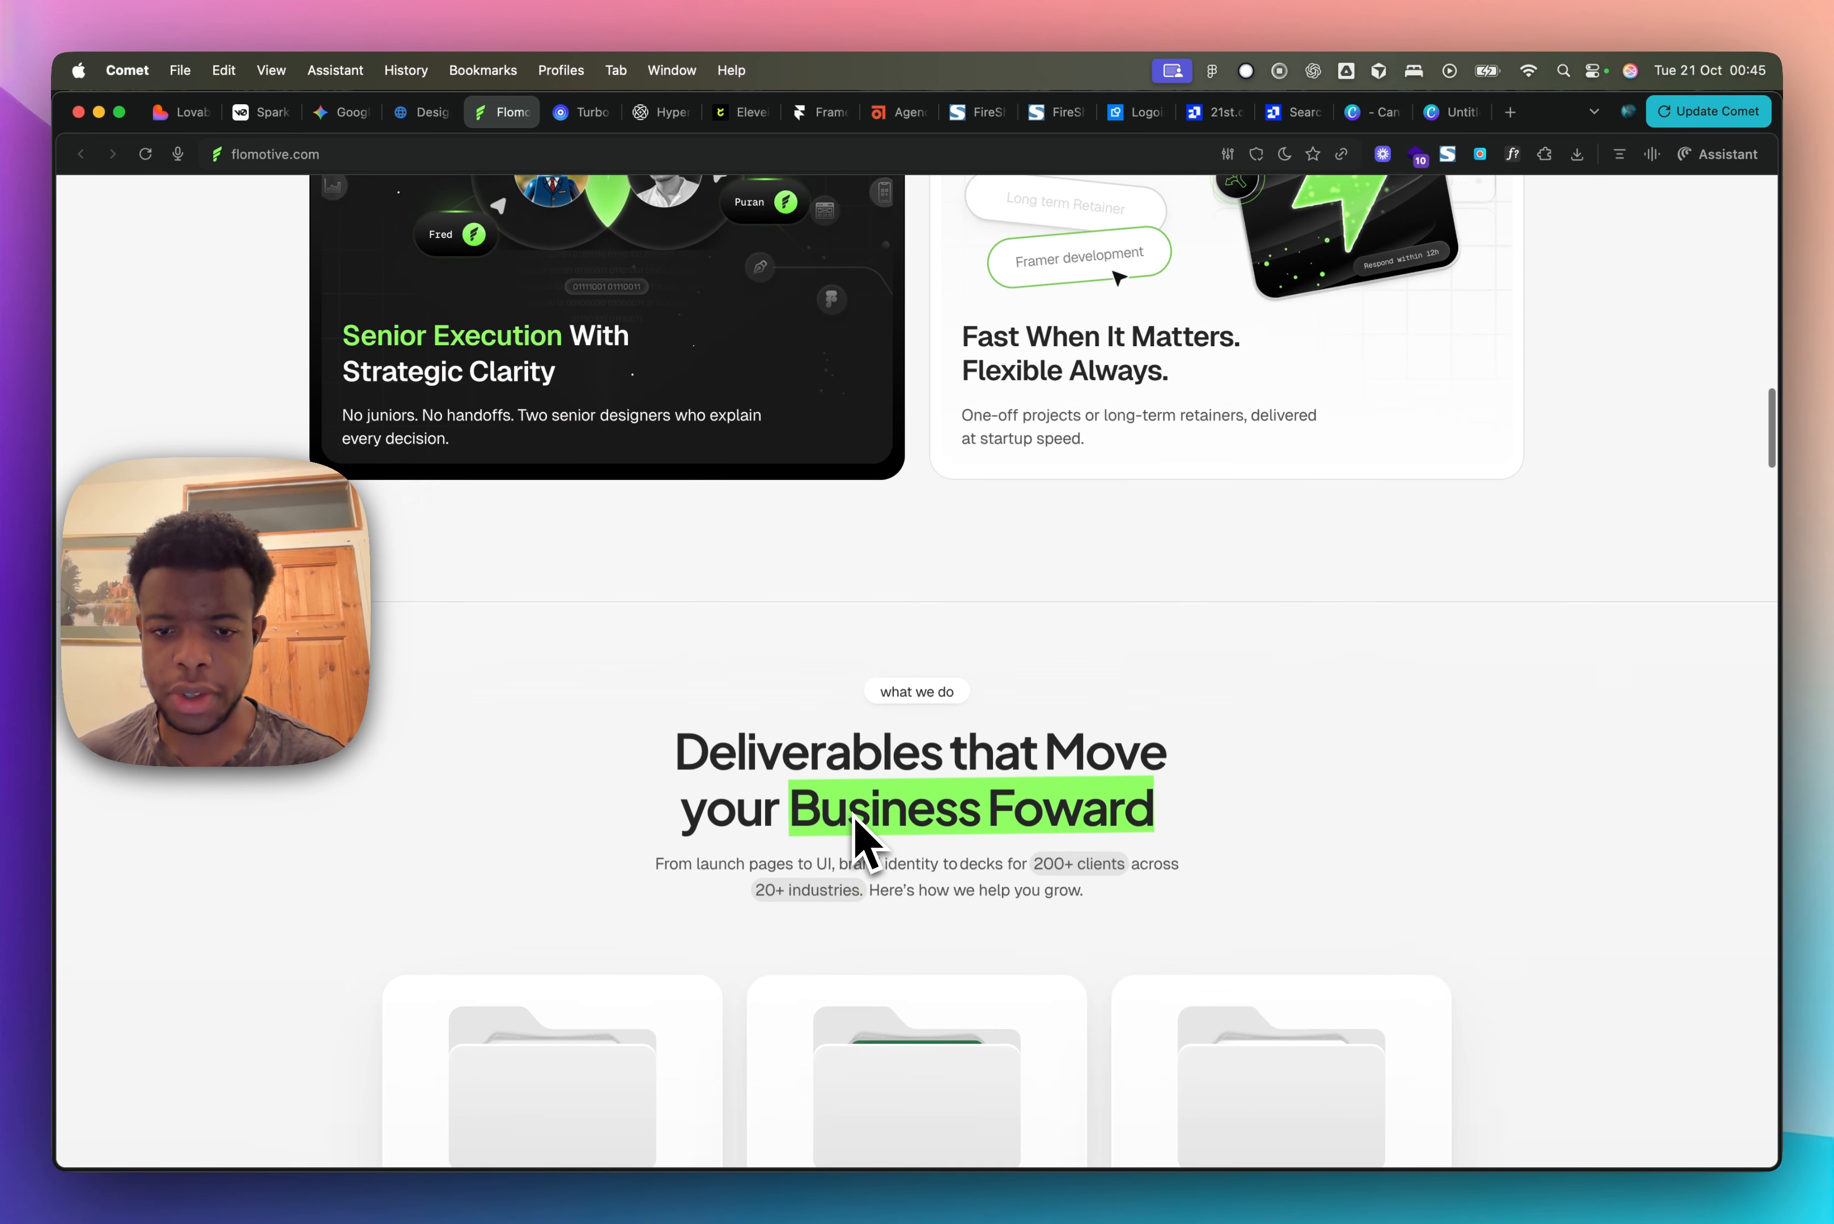
{"action": "scroll", "coordinate": [854, 828], "scroll_direction": "down", "scroll_amount": 6}
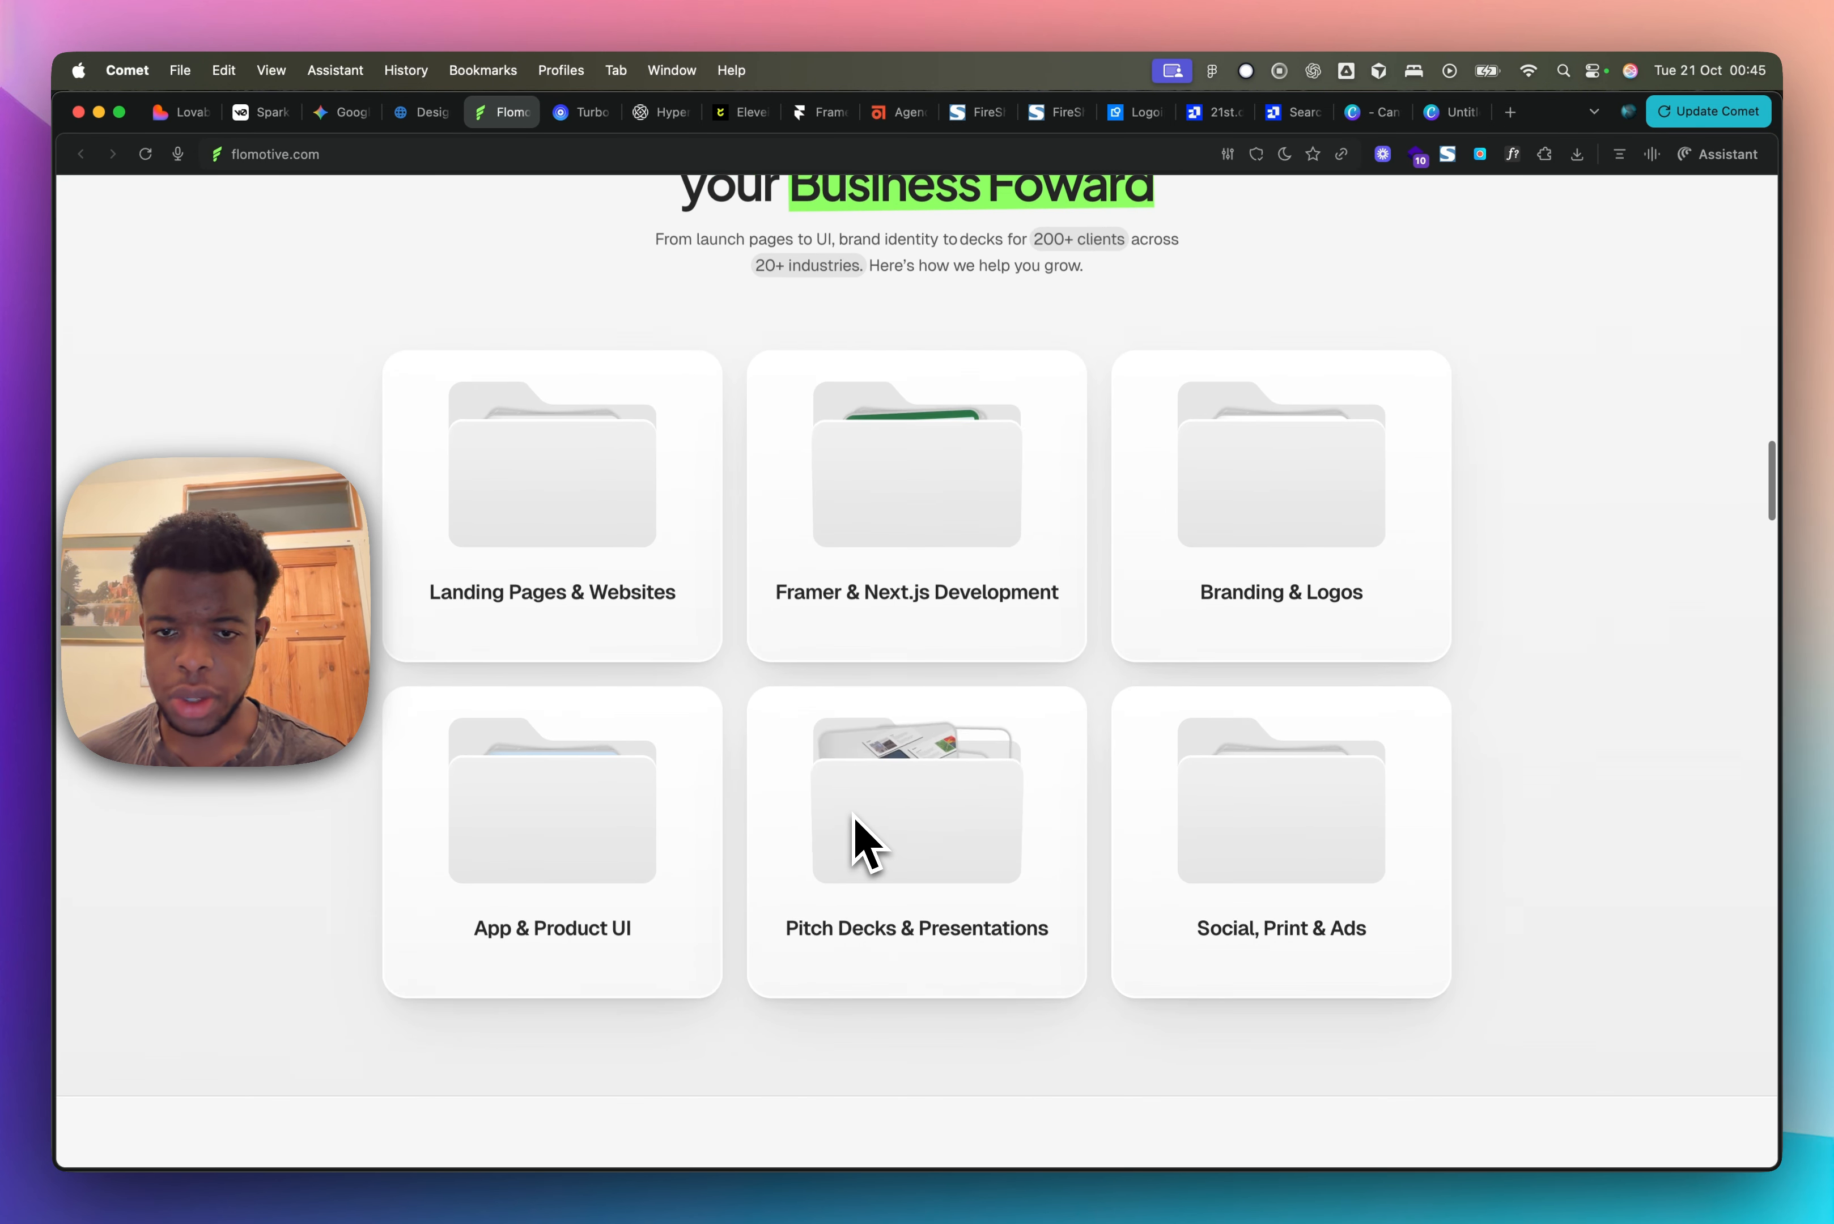
{"action": "left_click", "coordinate": [580, 115]}
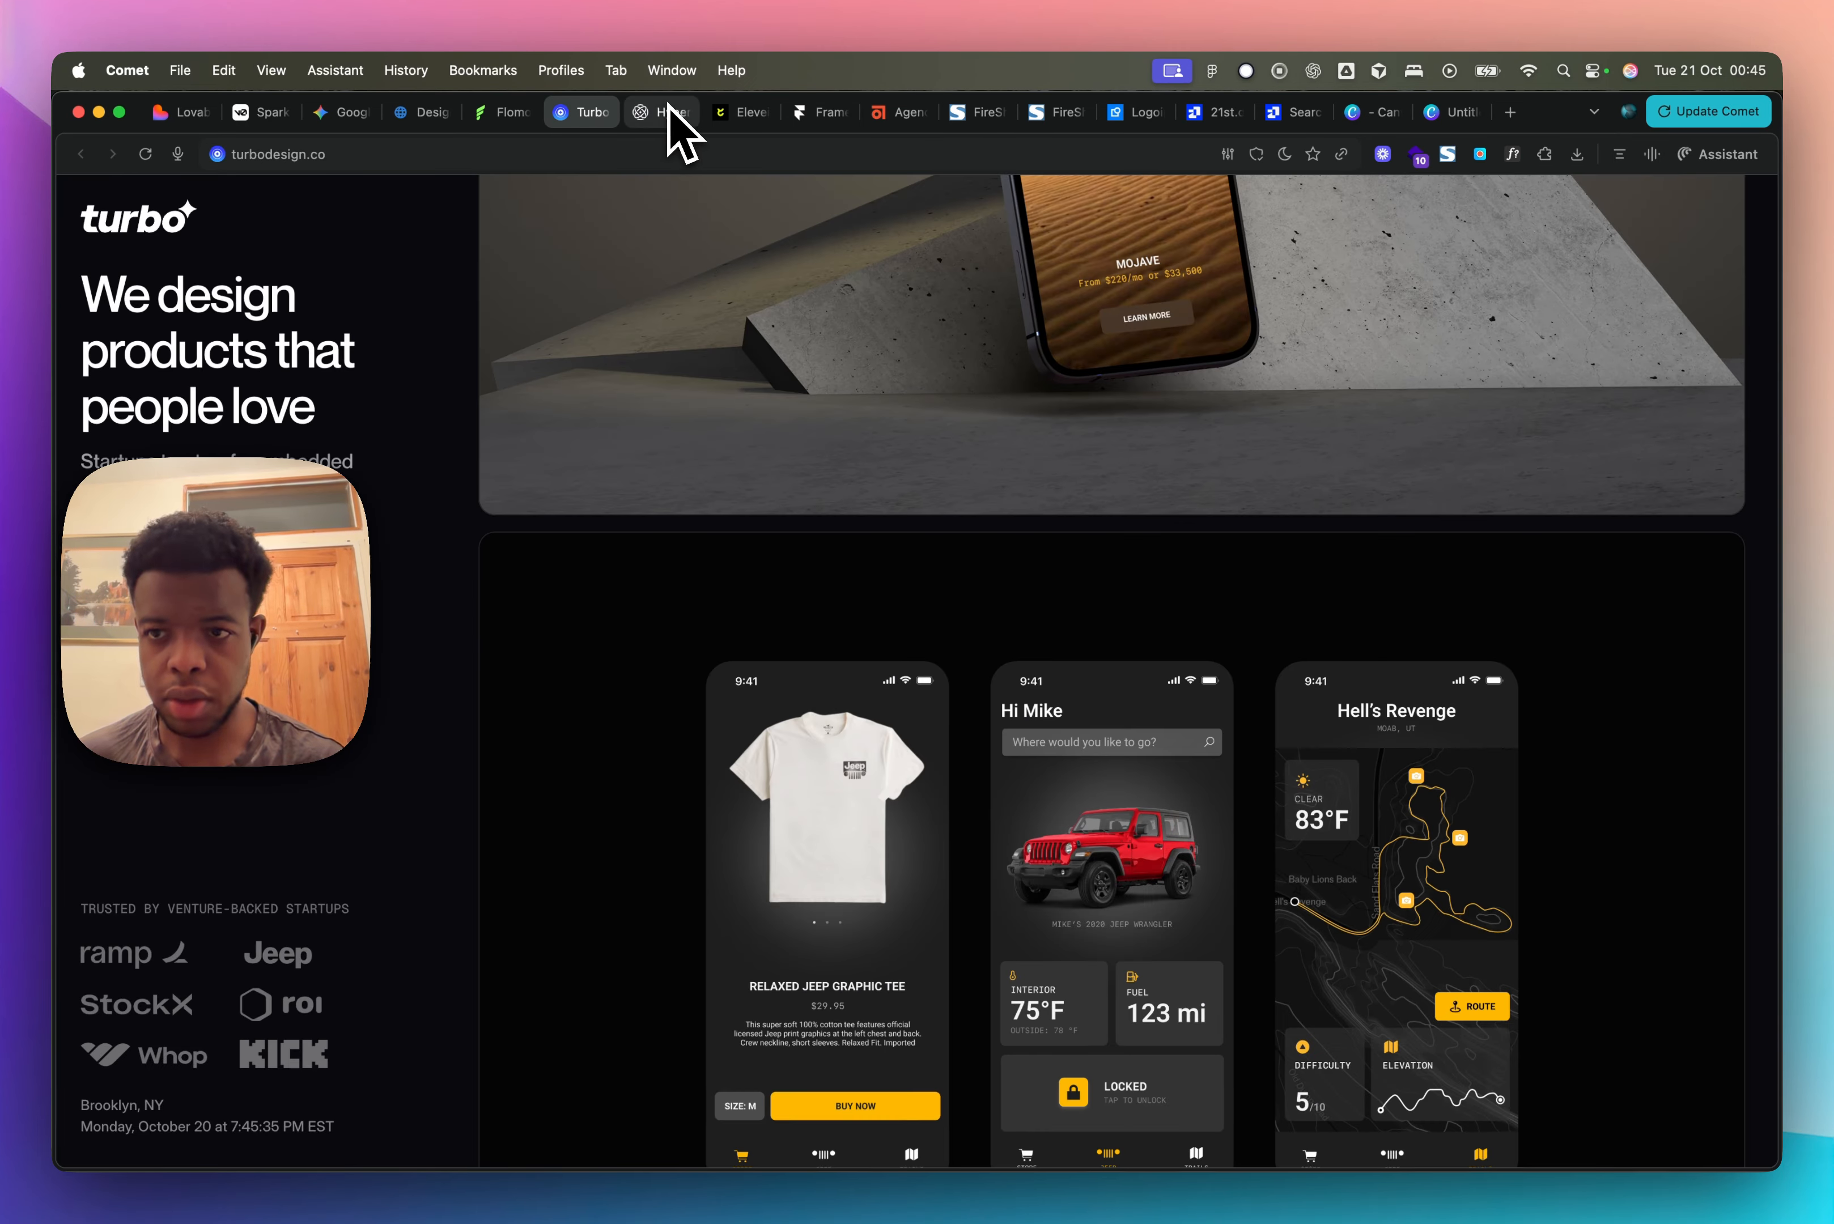
{"action": "left_click", "coordinate": [669, 112]}
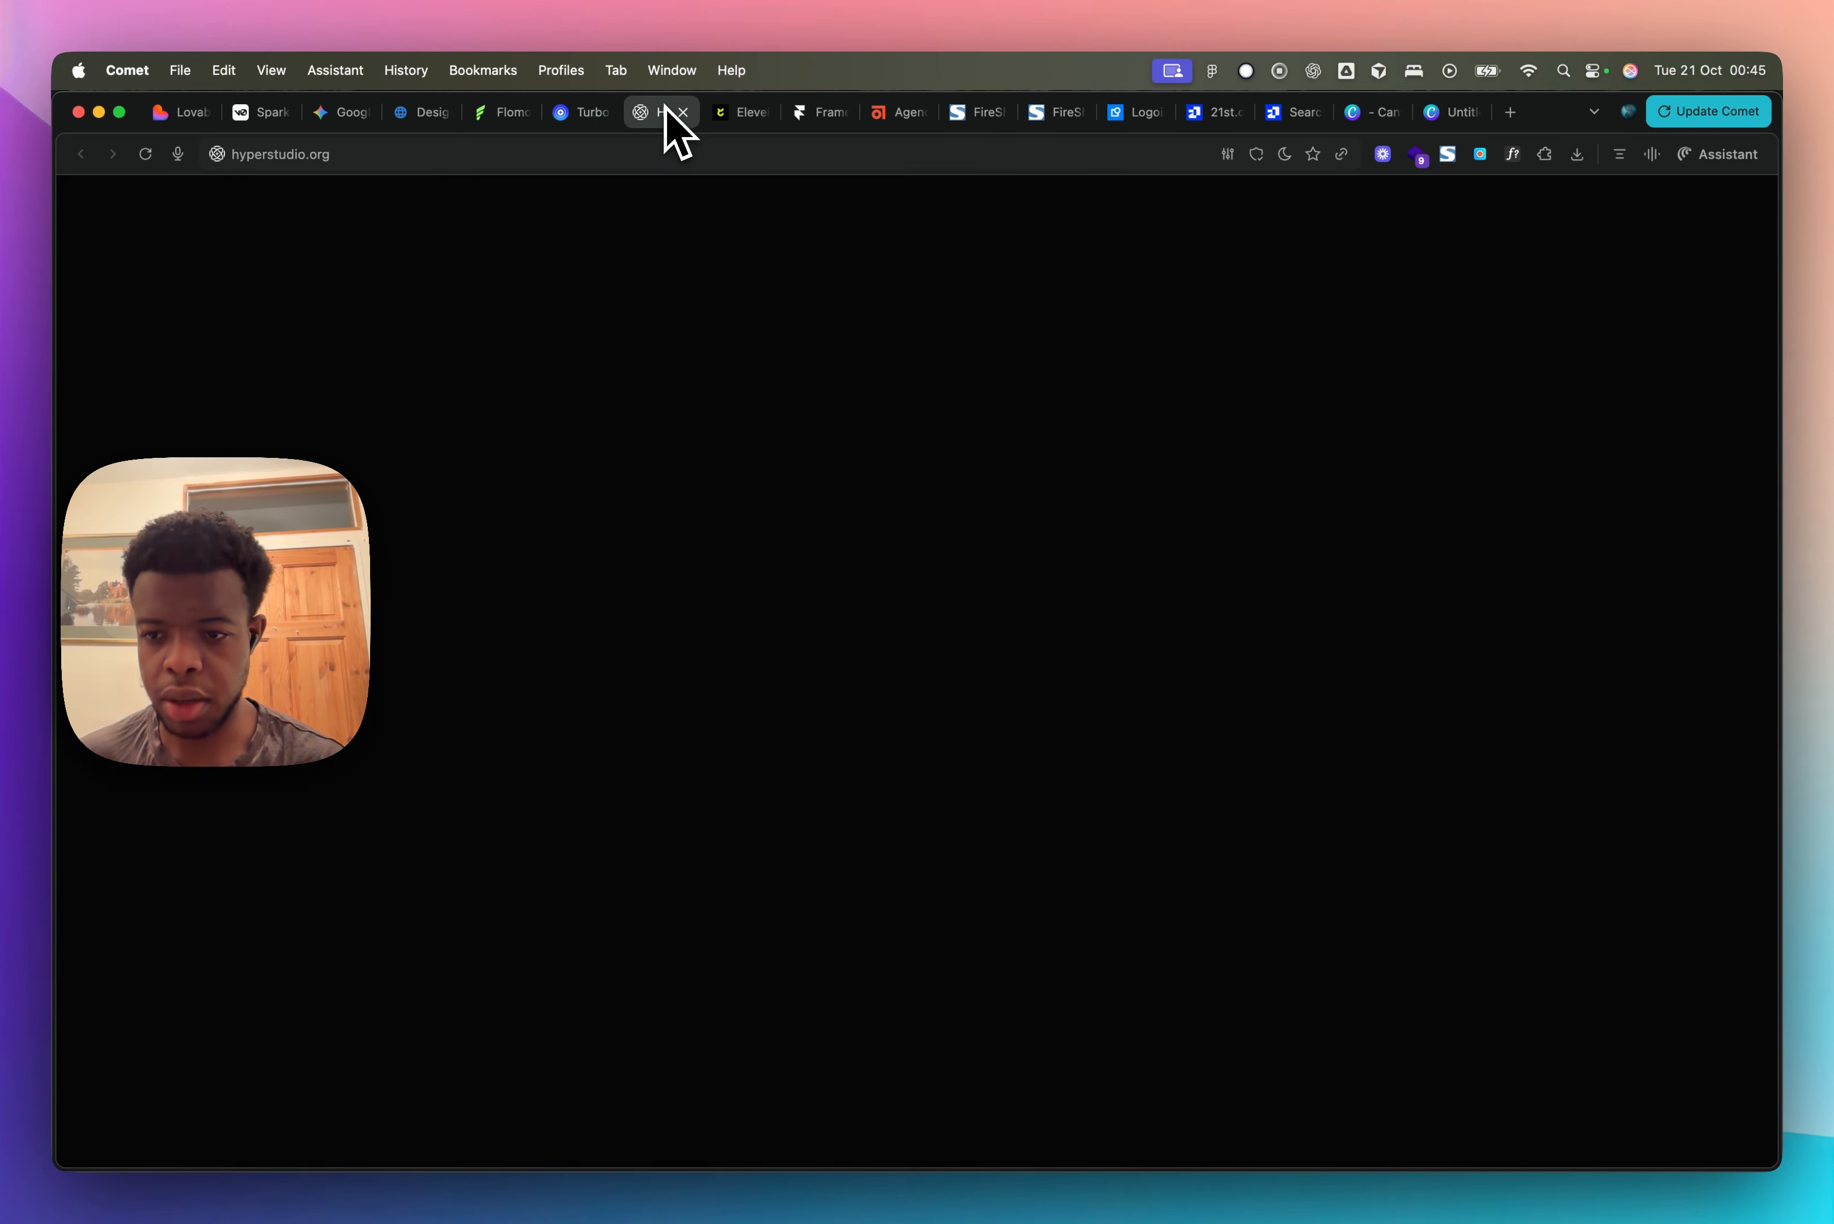
{"action": "scroll", "coordinate": [876, 655], "scroll_direction": "down", "scroll_amount": 15}
{"action": "scroll", "coordinate": [882, 639], "scroll_direction": "up", "scroll_amount": 12}
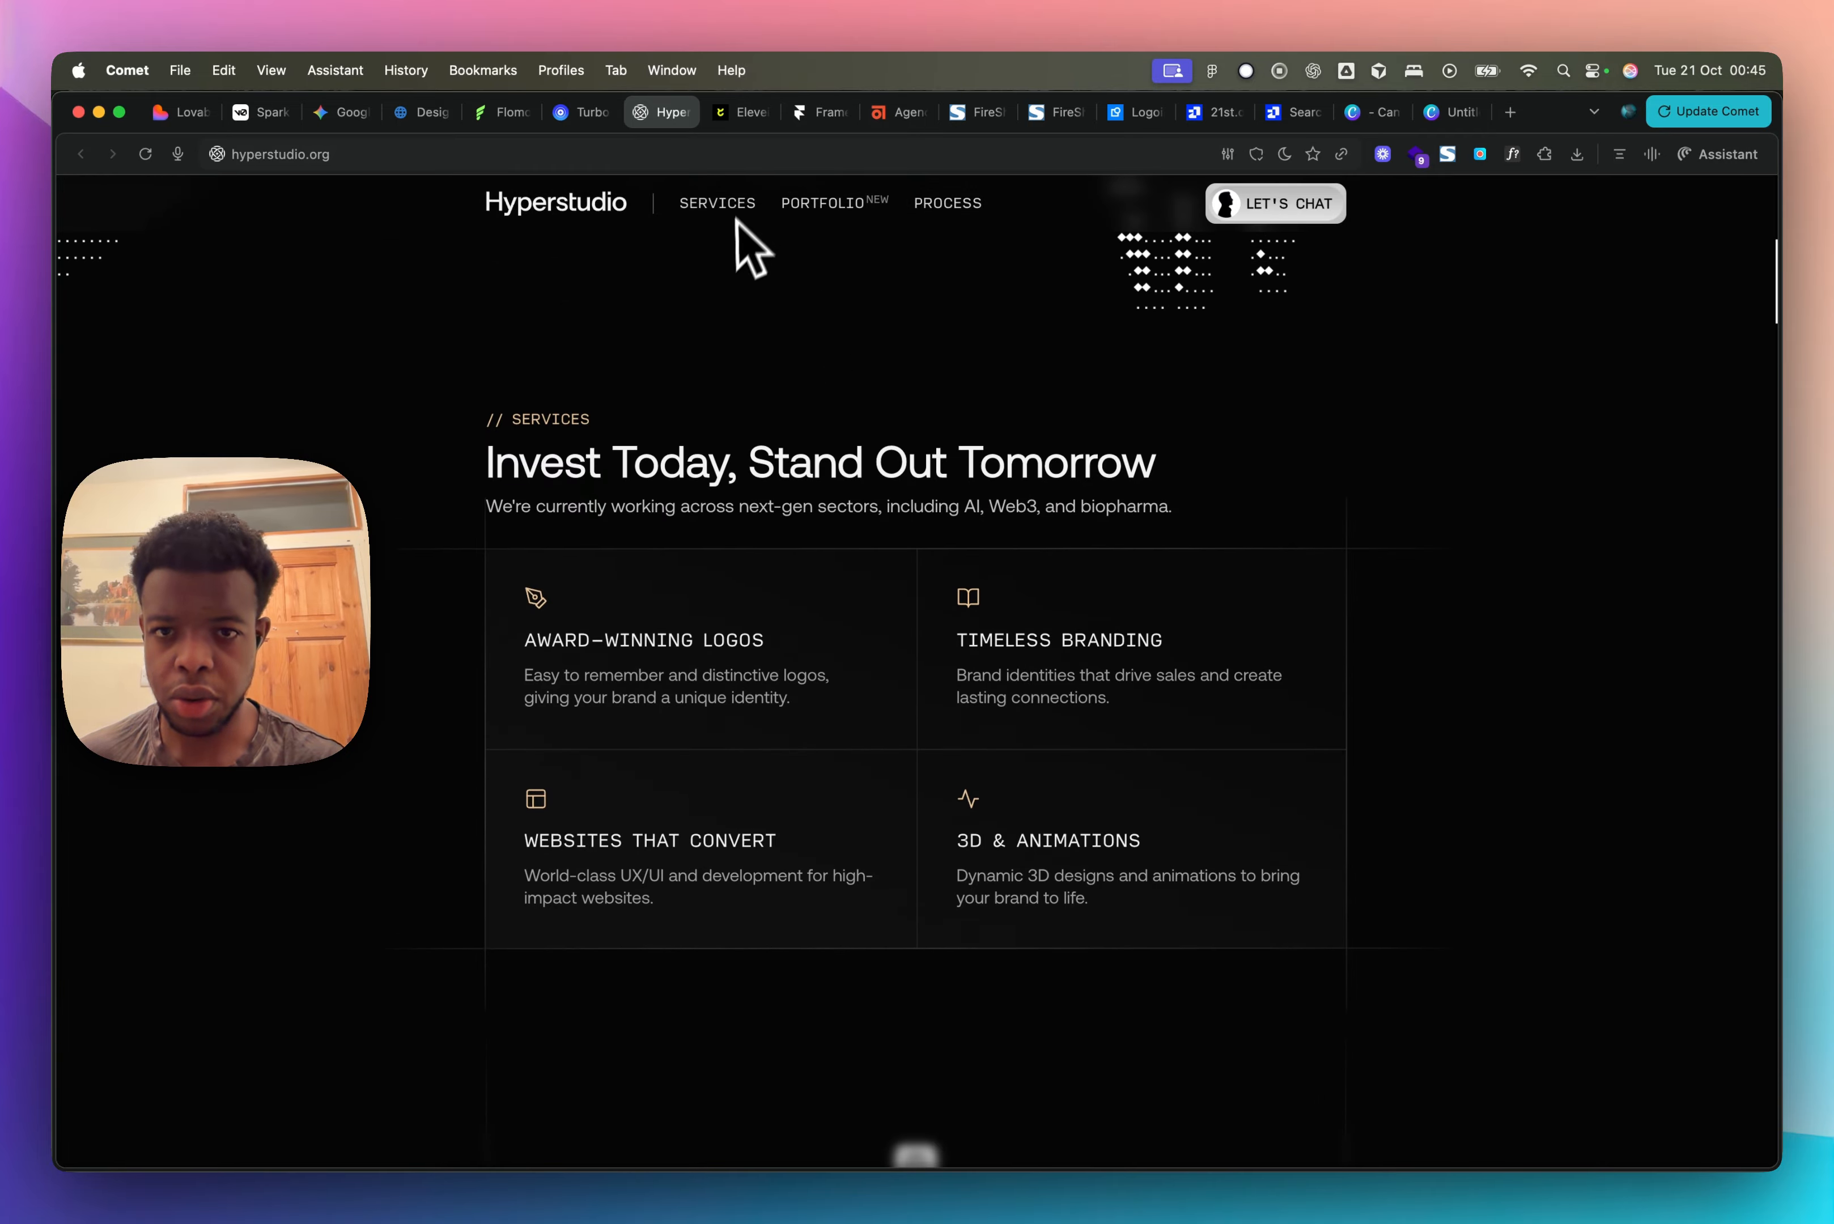
{"action": "scroll", "coordinate": [749, 276], "scroll_direction": "up", "scroll_amount": 4}
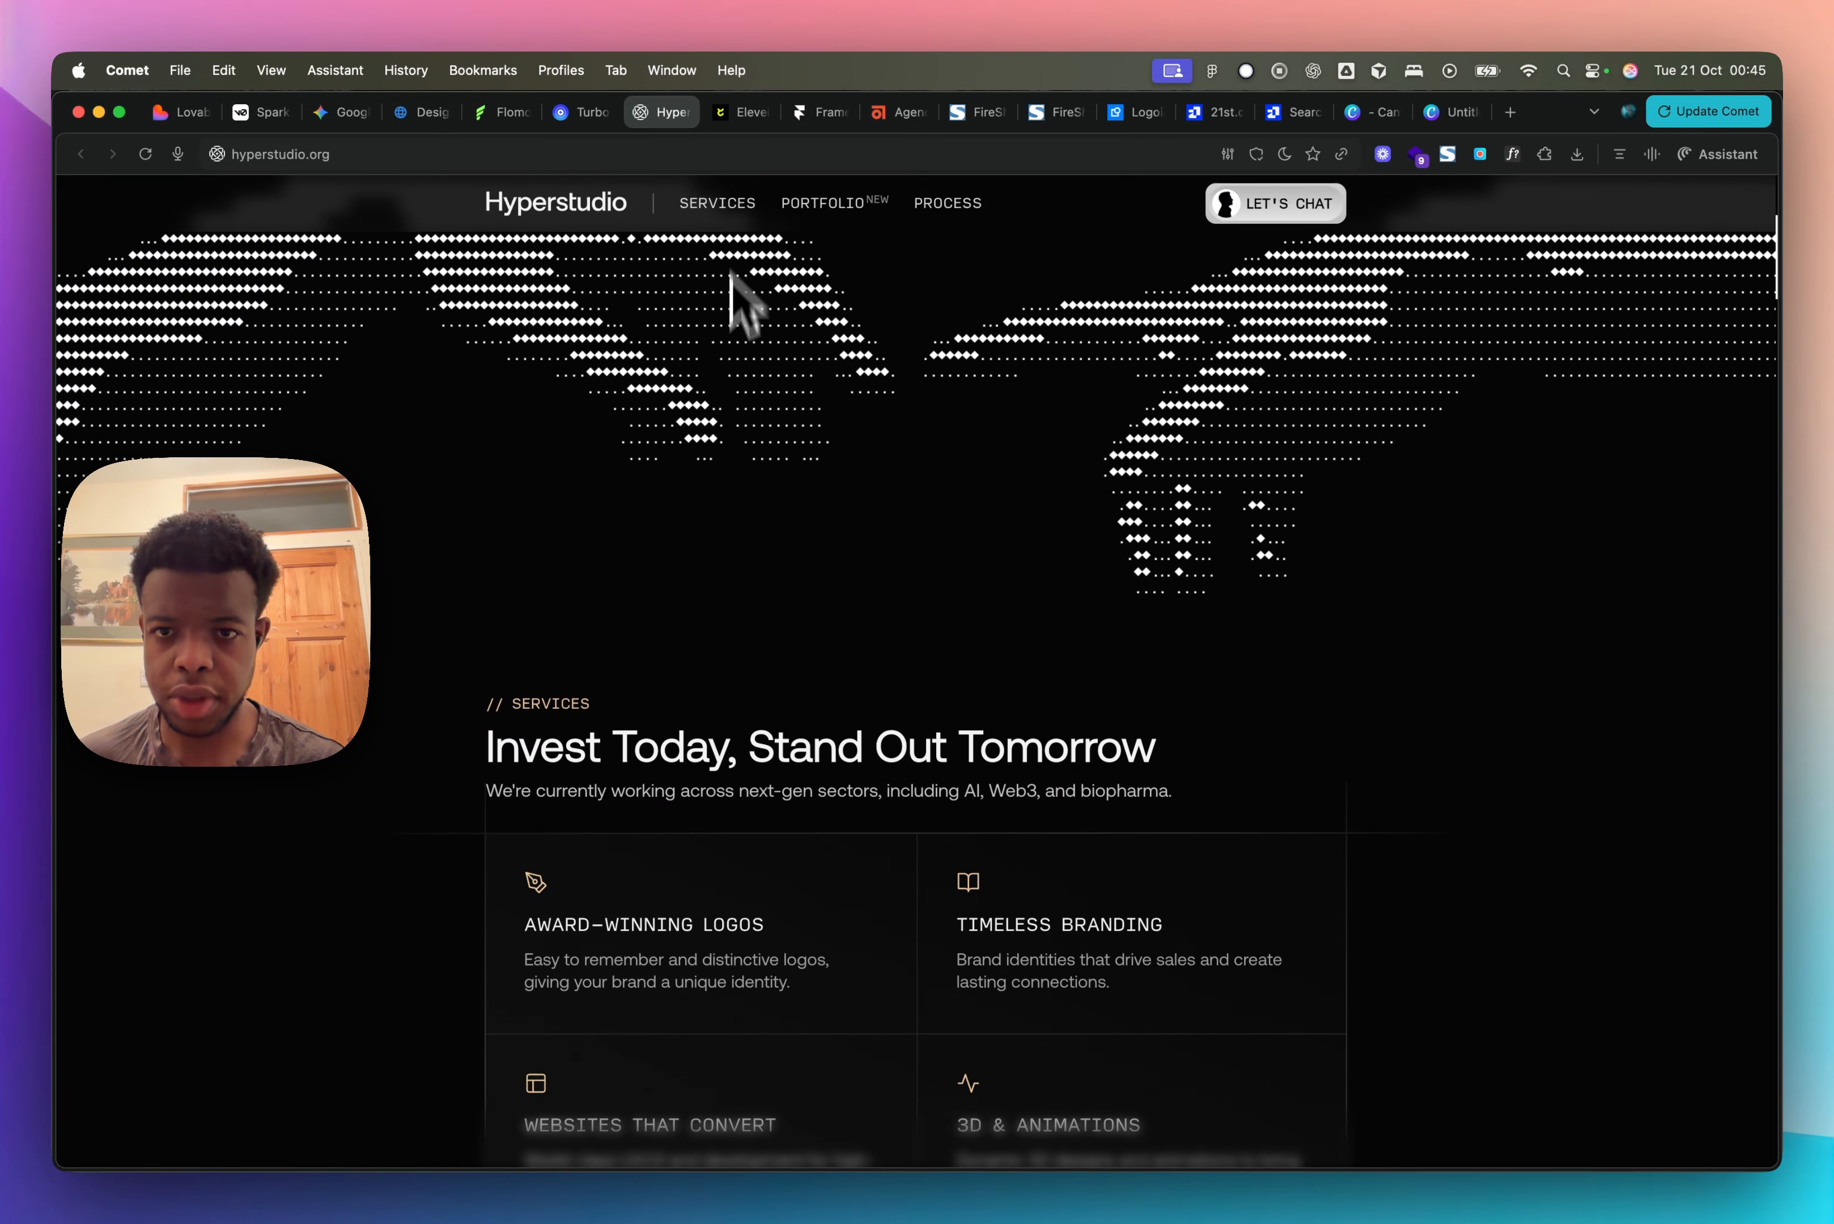
Step: Examine the Eleveight site, the Framer Marketplace agency templates and Agencie's benefits and services sections for layout ideas
{"action": "left_click", "coordinate": [730, 114]}
{"action": "scroll", "coordinate": [876, 699], "scroll_direction": "down", "scroll_amount": 12}
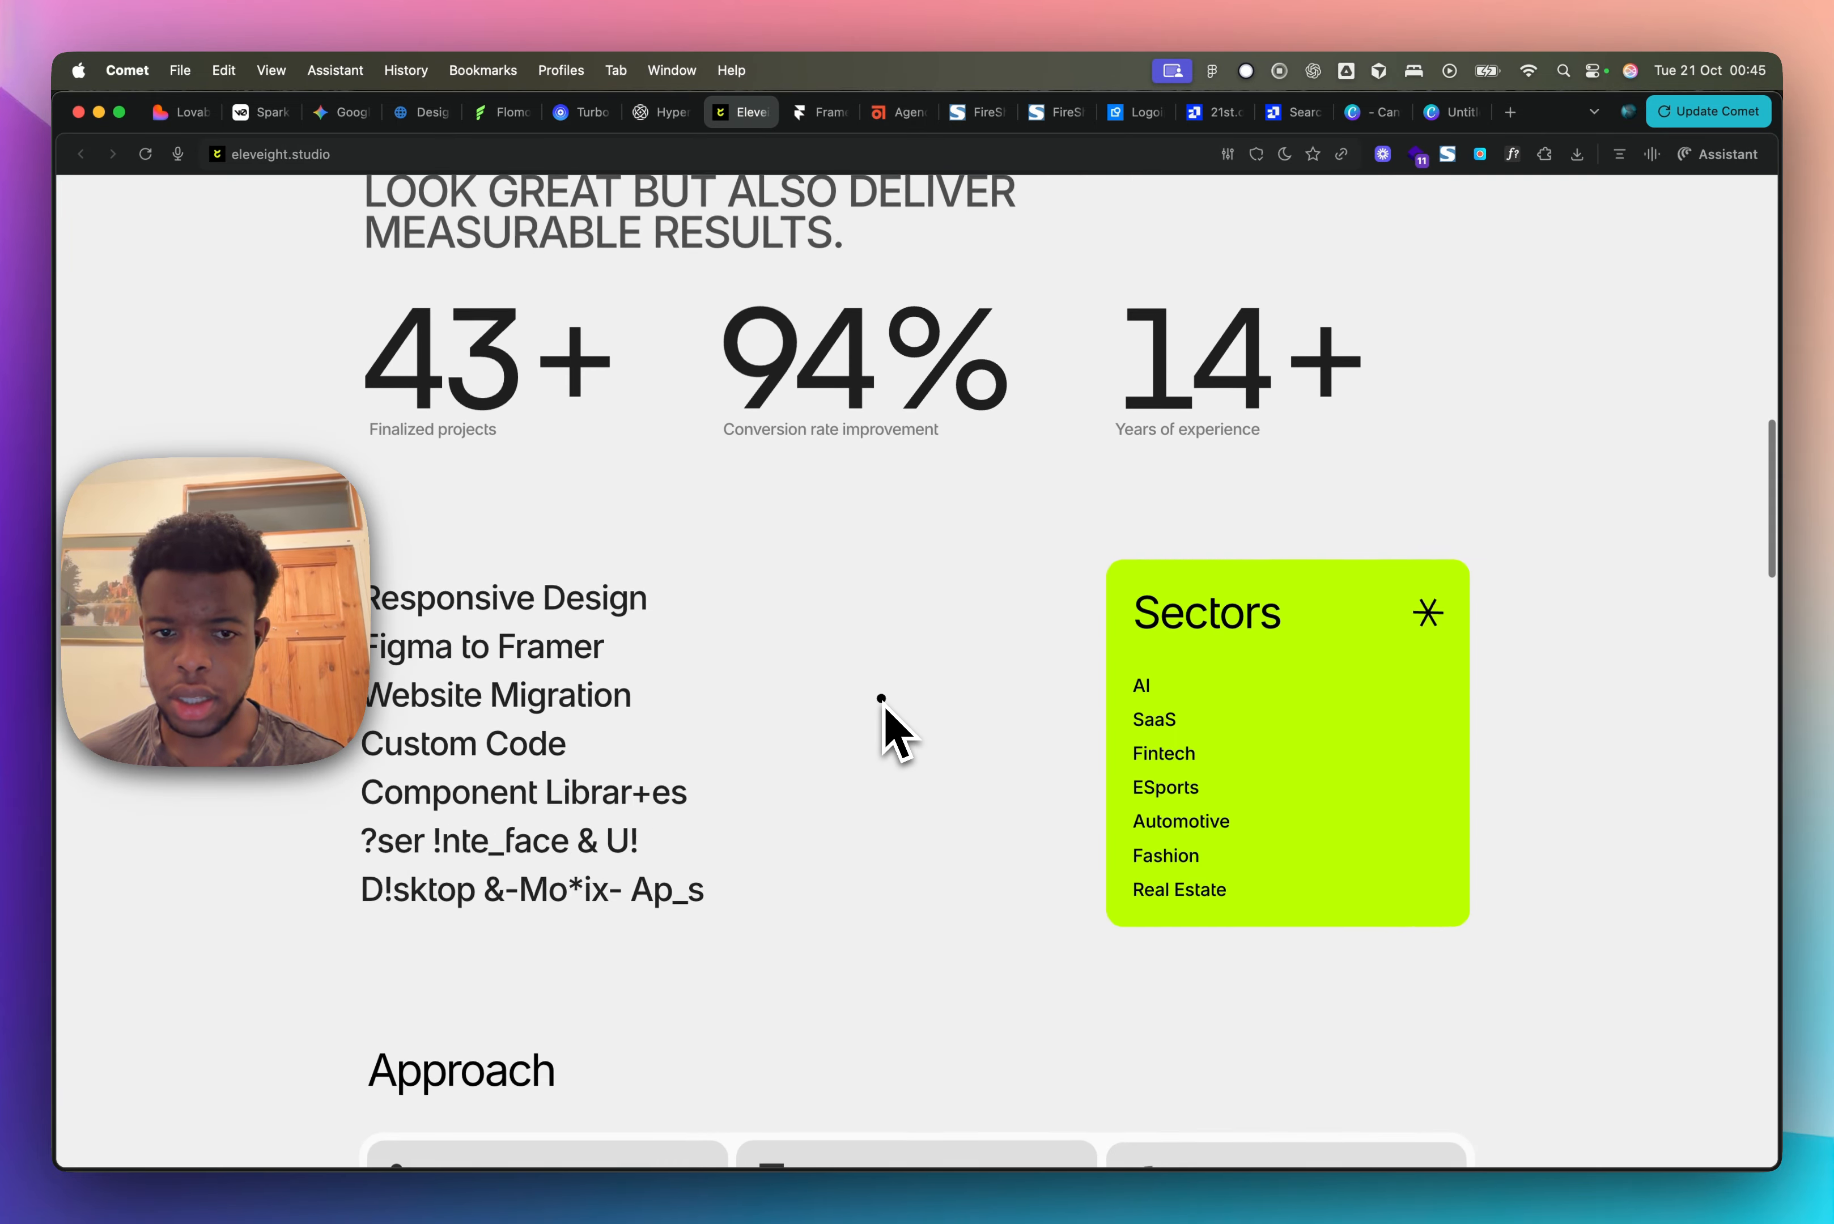
{"action": "scroll", "coordinate": [881, 699], "scroll_direction": "down", "scroll_amount": 2}
{"action": "scroll", "coordinate": [607, 576], "scroll_direction": "up", "scroll_amount": 1}
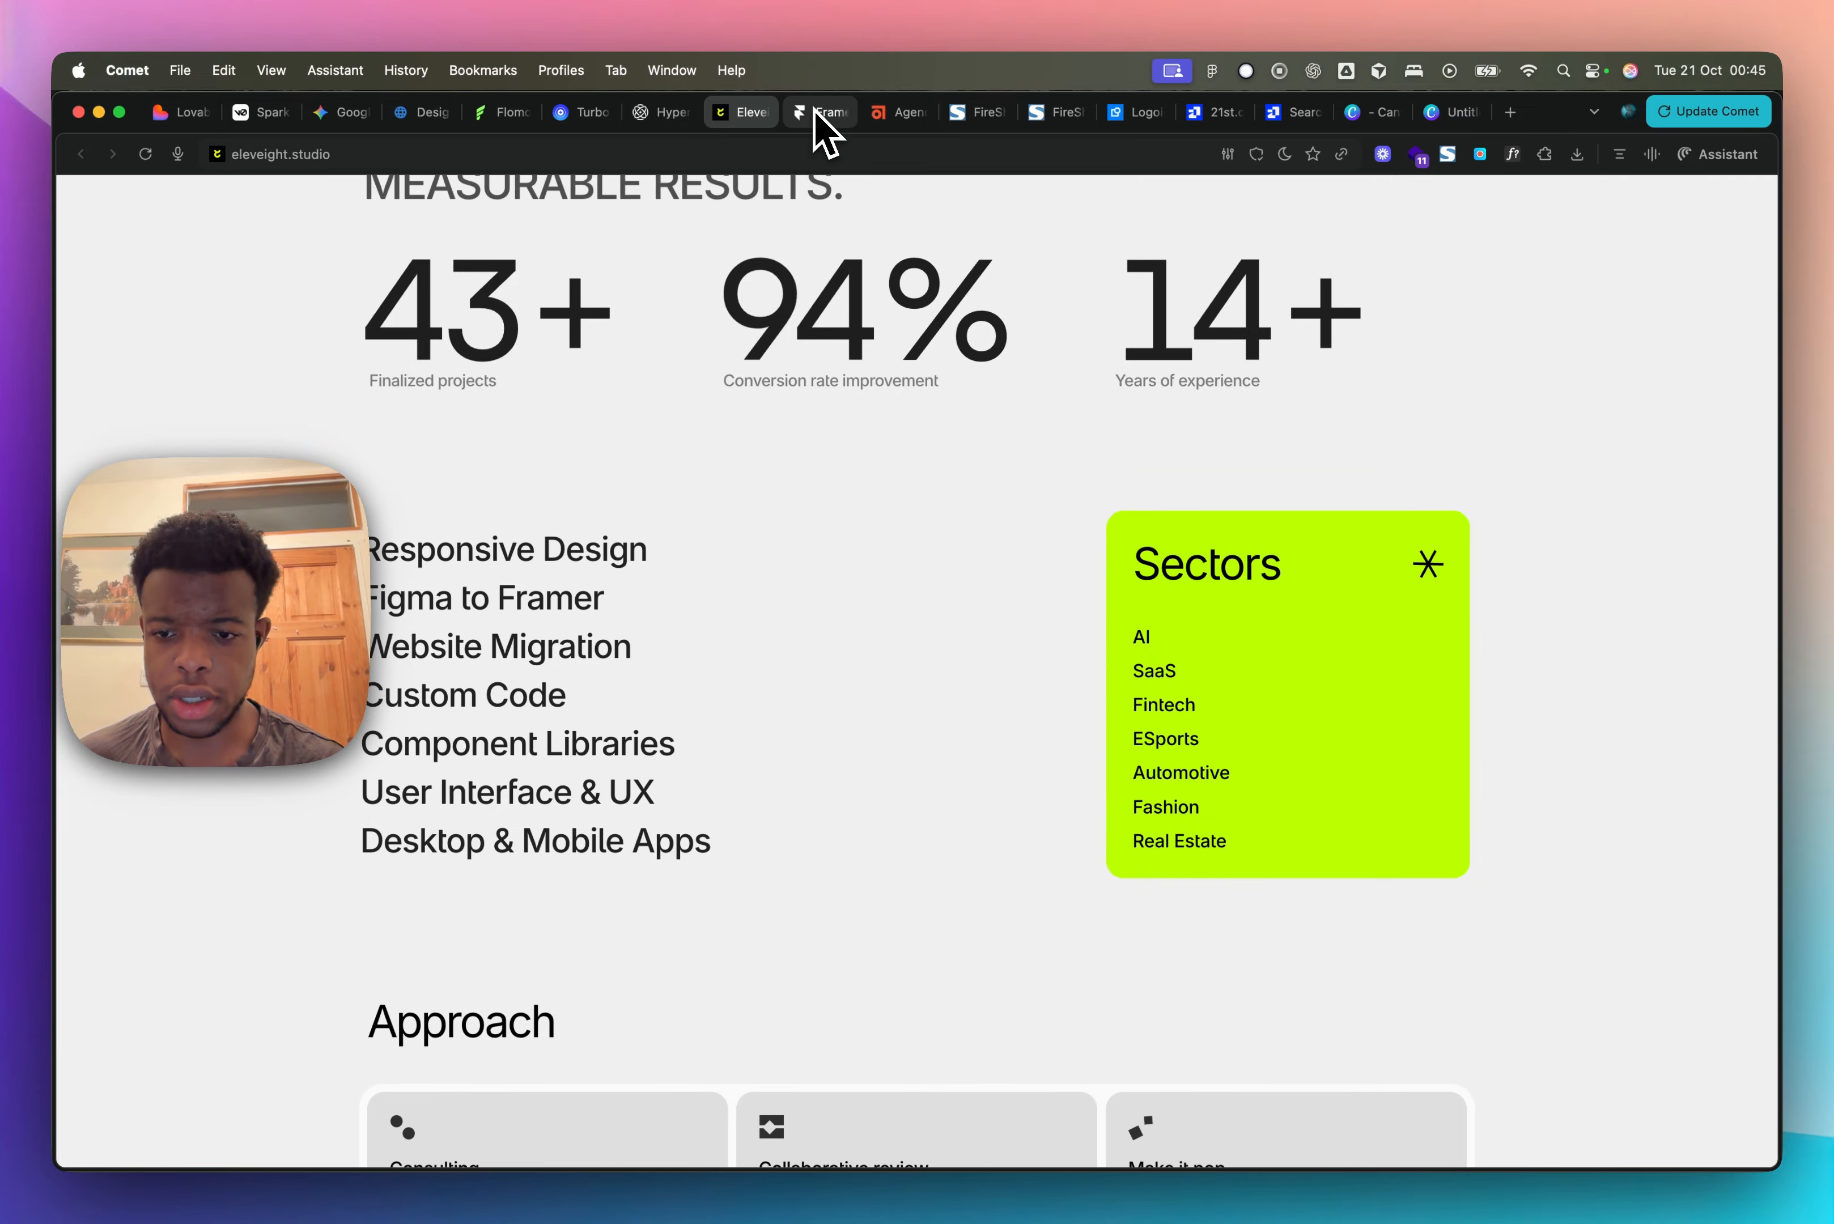
{"action": "left_click", "coordinate": [816, 113]}
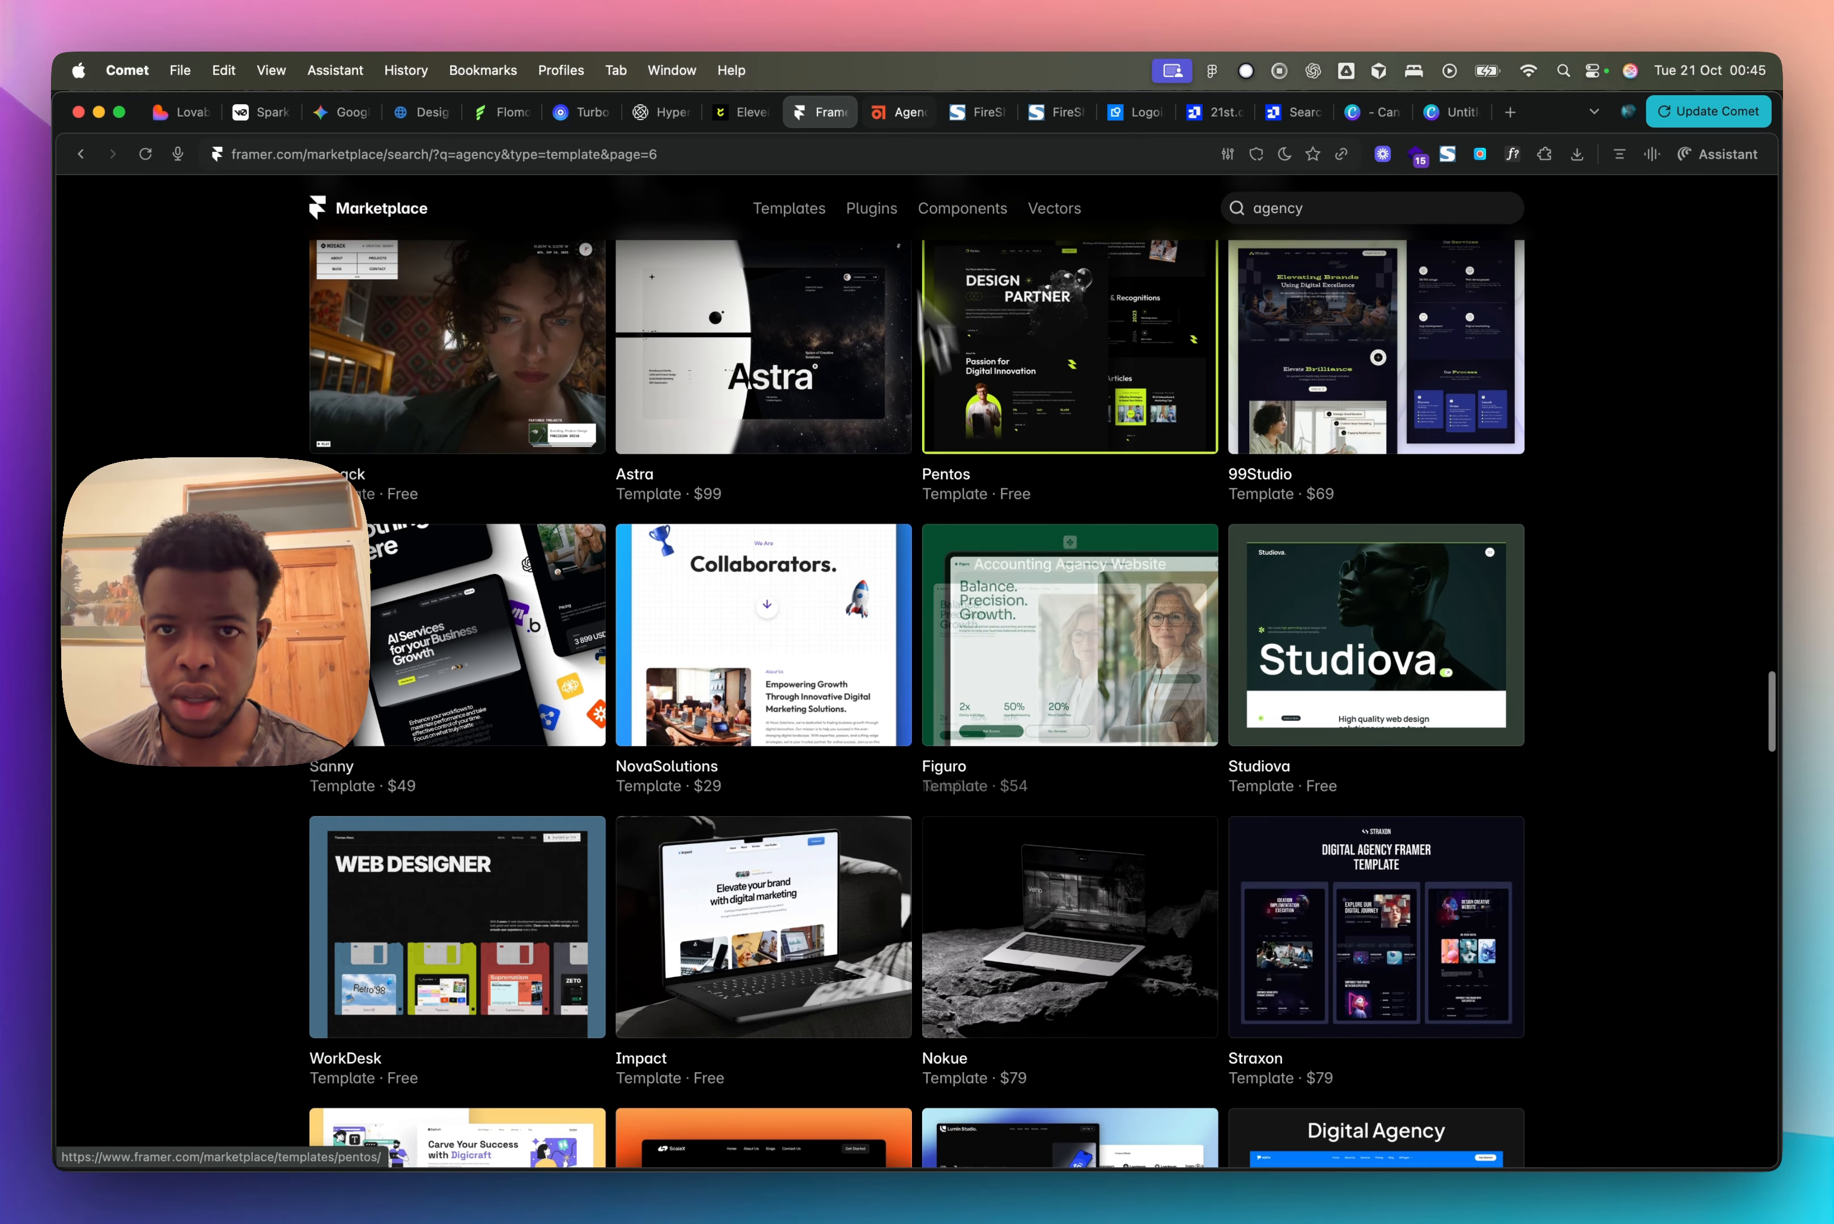
{"action": "left_click", "coordinate": [900, 112]}
{"action": "scroll", "coordinate": [1034, 627], "scroll_direction": "down", "scroll_amount": 3}
{"action": "scroll", "coordinate": [1032, 626], "scroll_direction": "down", "scroll_amount": 10}
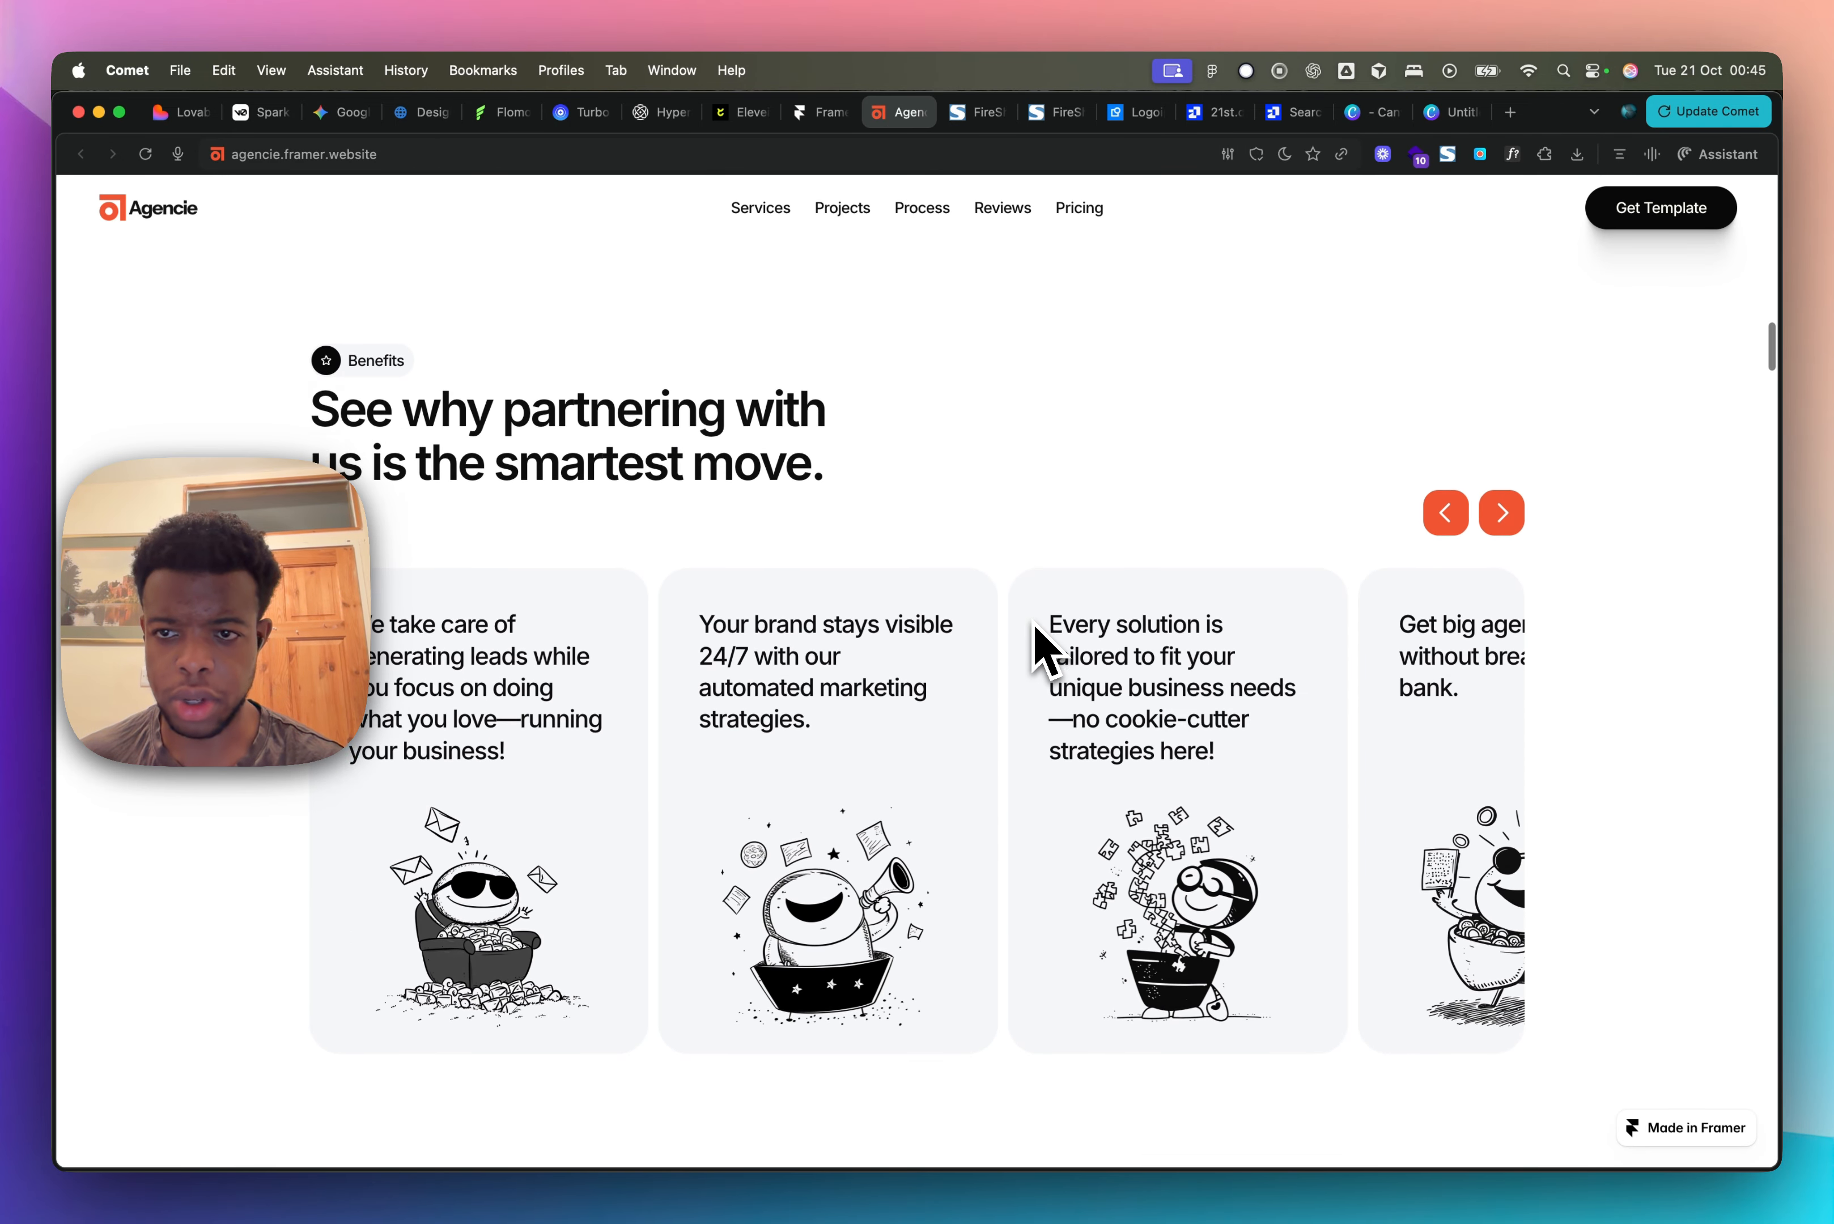
{"action": "scroll", "coordinate": [1046, 653], "scroll_direction": "down", "scroll_amount": 6}
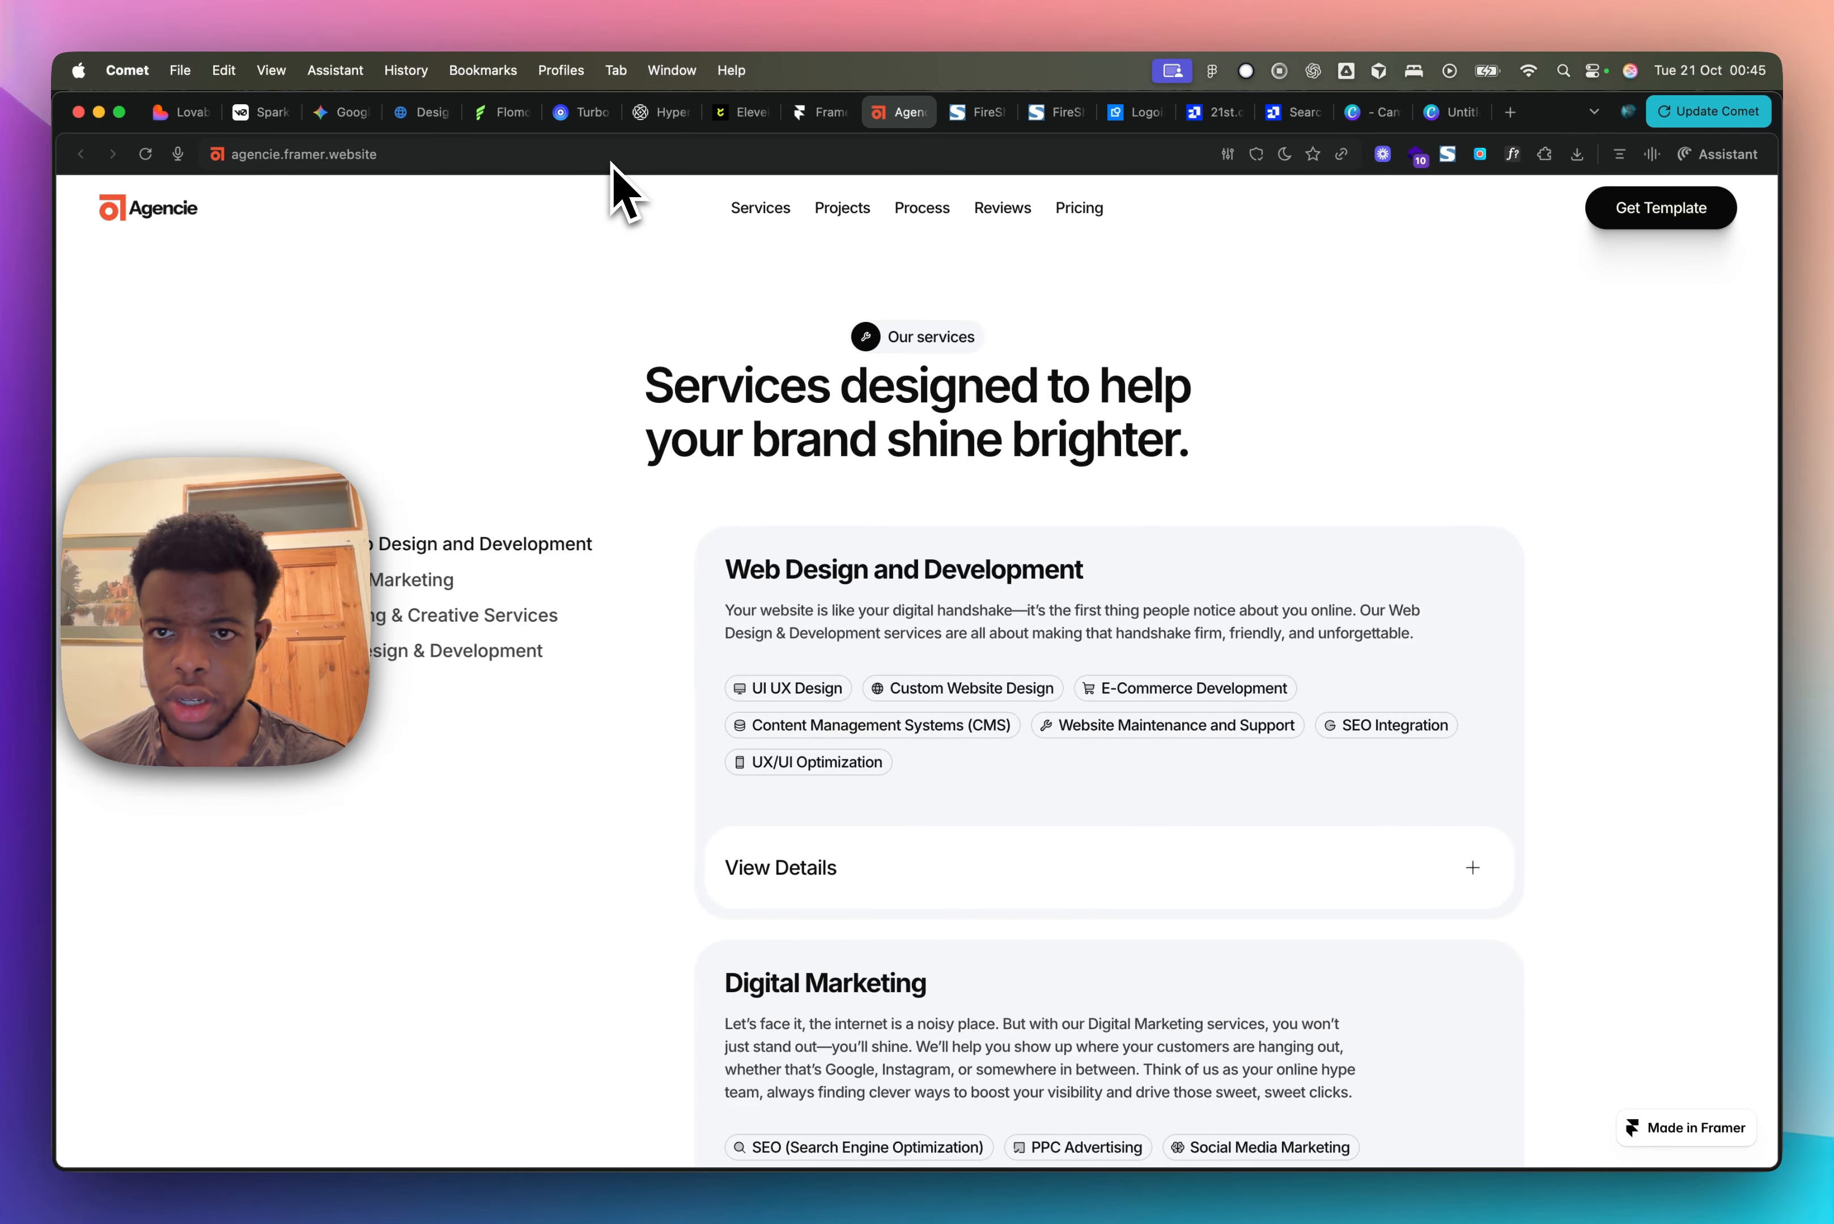
{"action": "scroll", "coordinate": [762, 434], "scroll_direction": "up", "scroll_amount": 10}
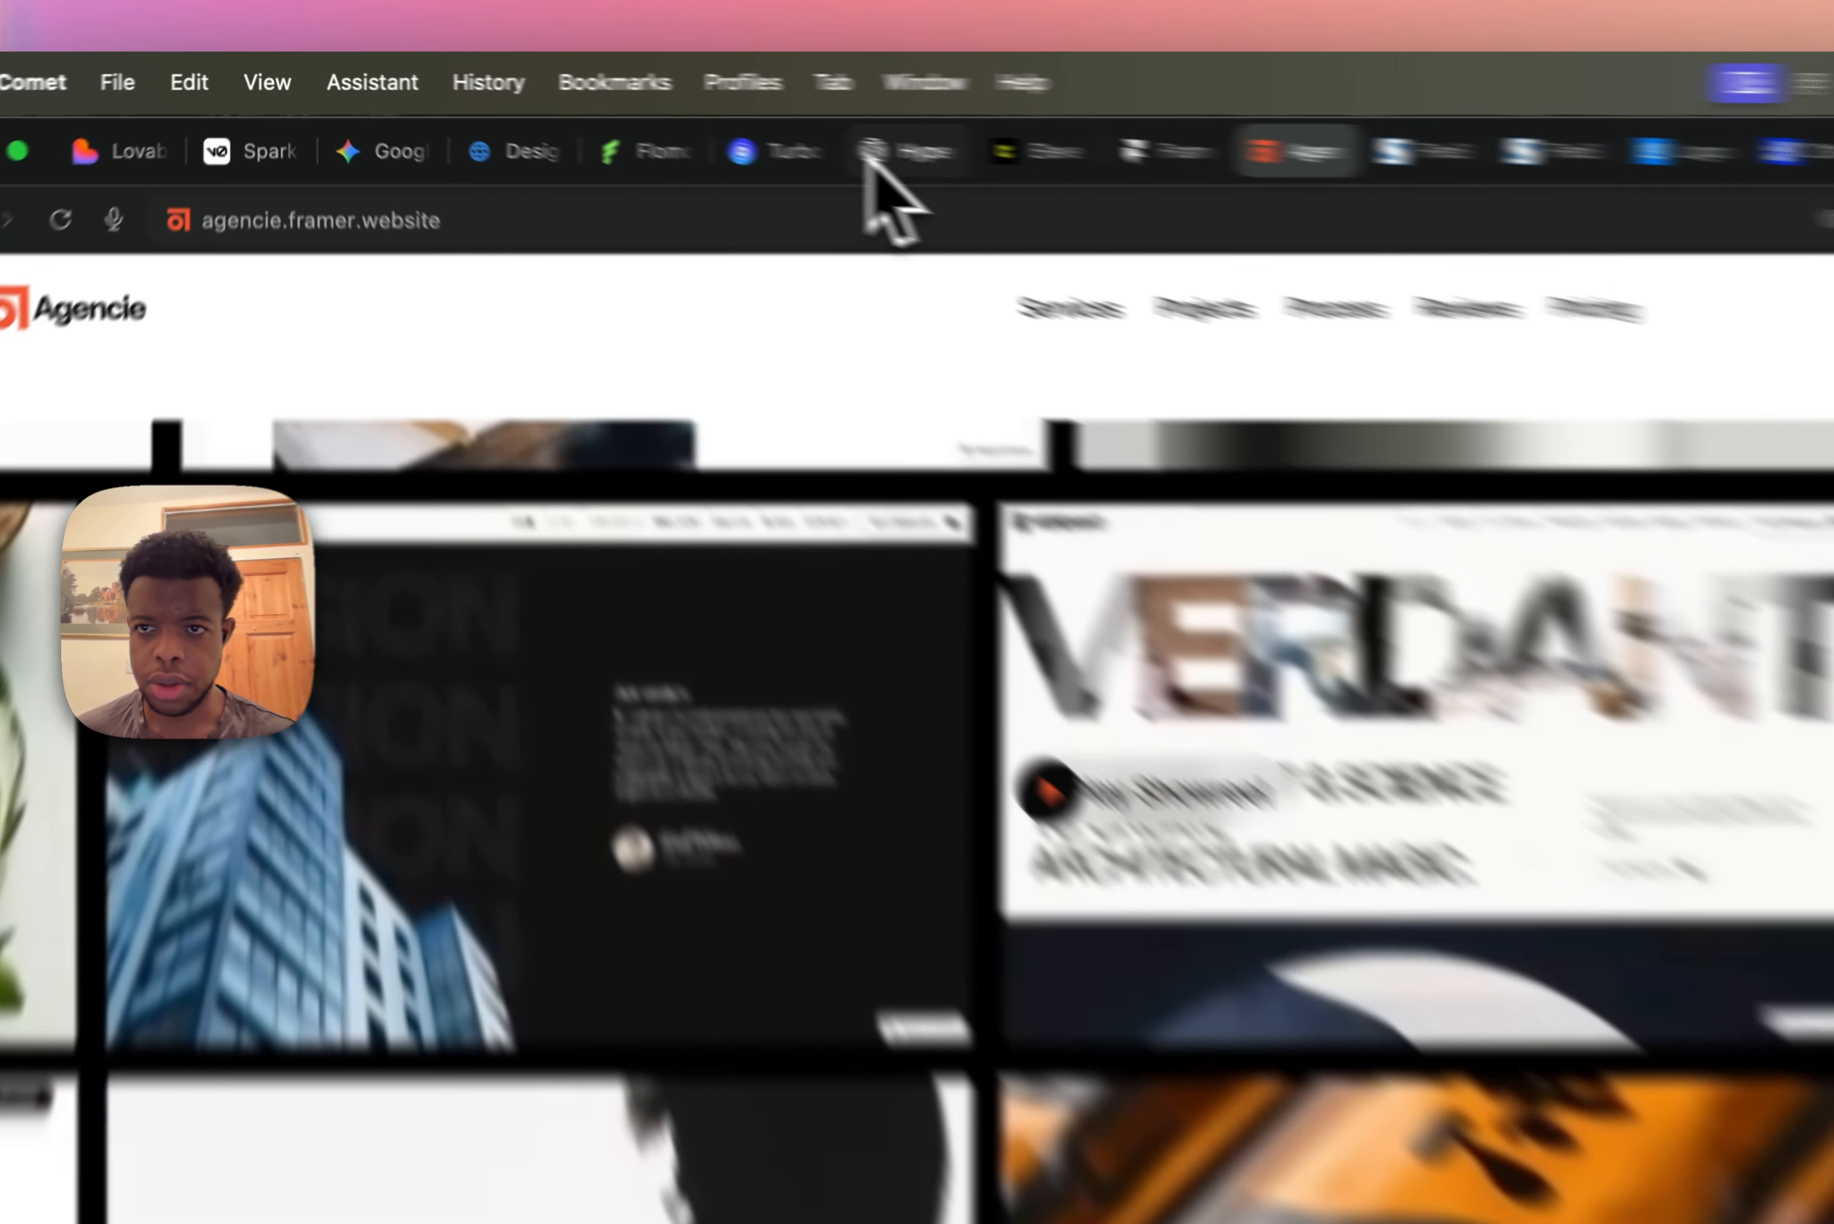
Step: Switch to 21st.dev and open the "How Can I Help?" Services component from the bookmarked components
{"action": "left_click", "coordinate": [875, 153]}
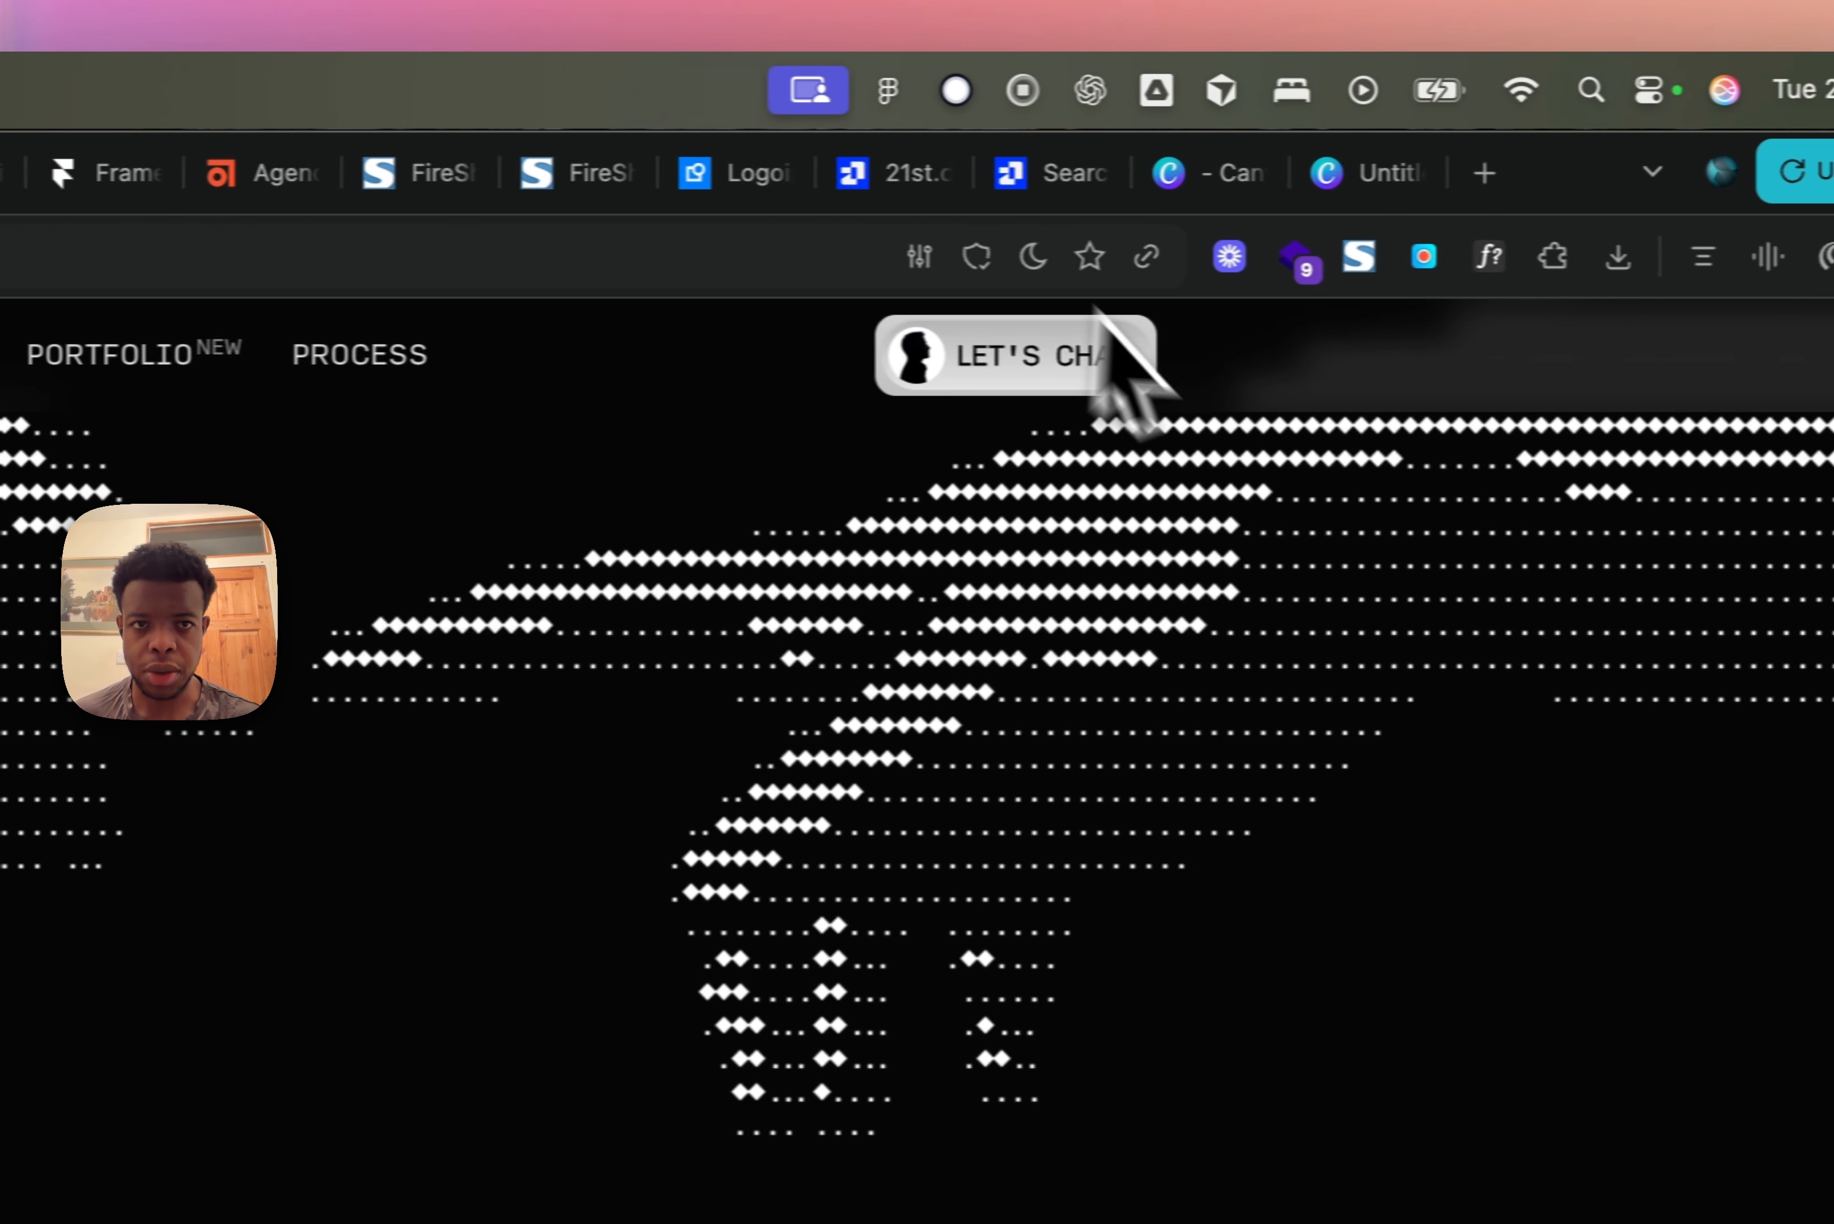
{"action": "left_click", "coordinate": [972, 175]}
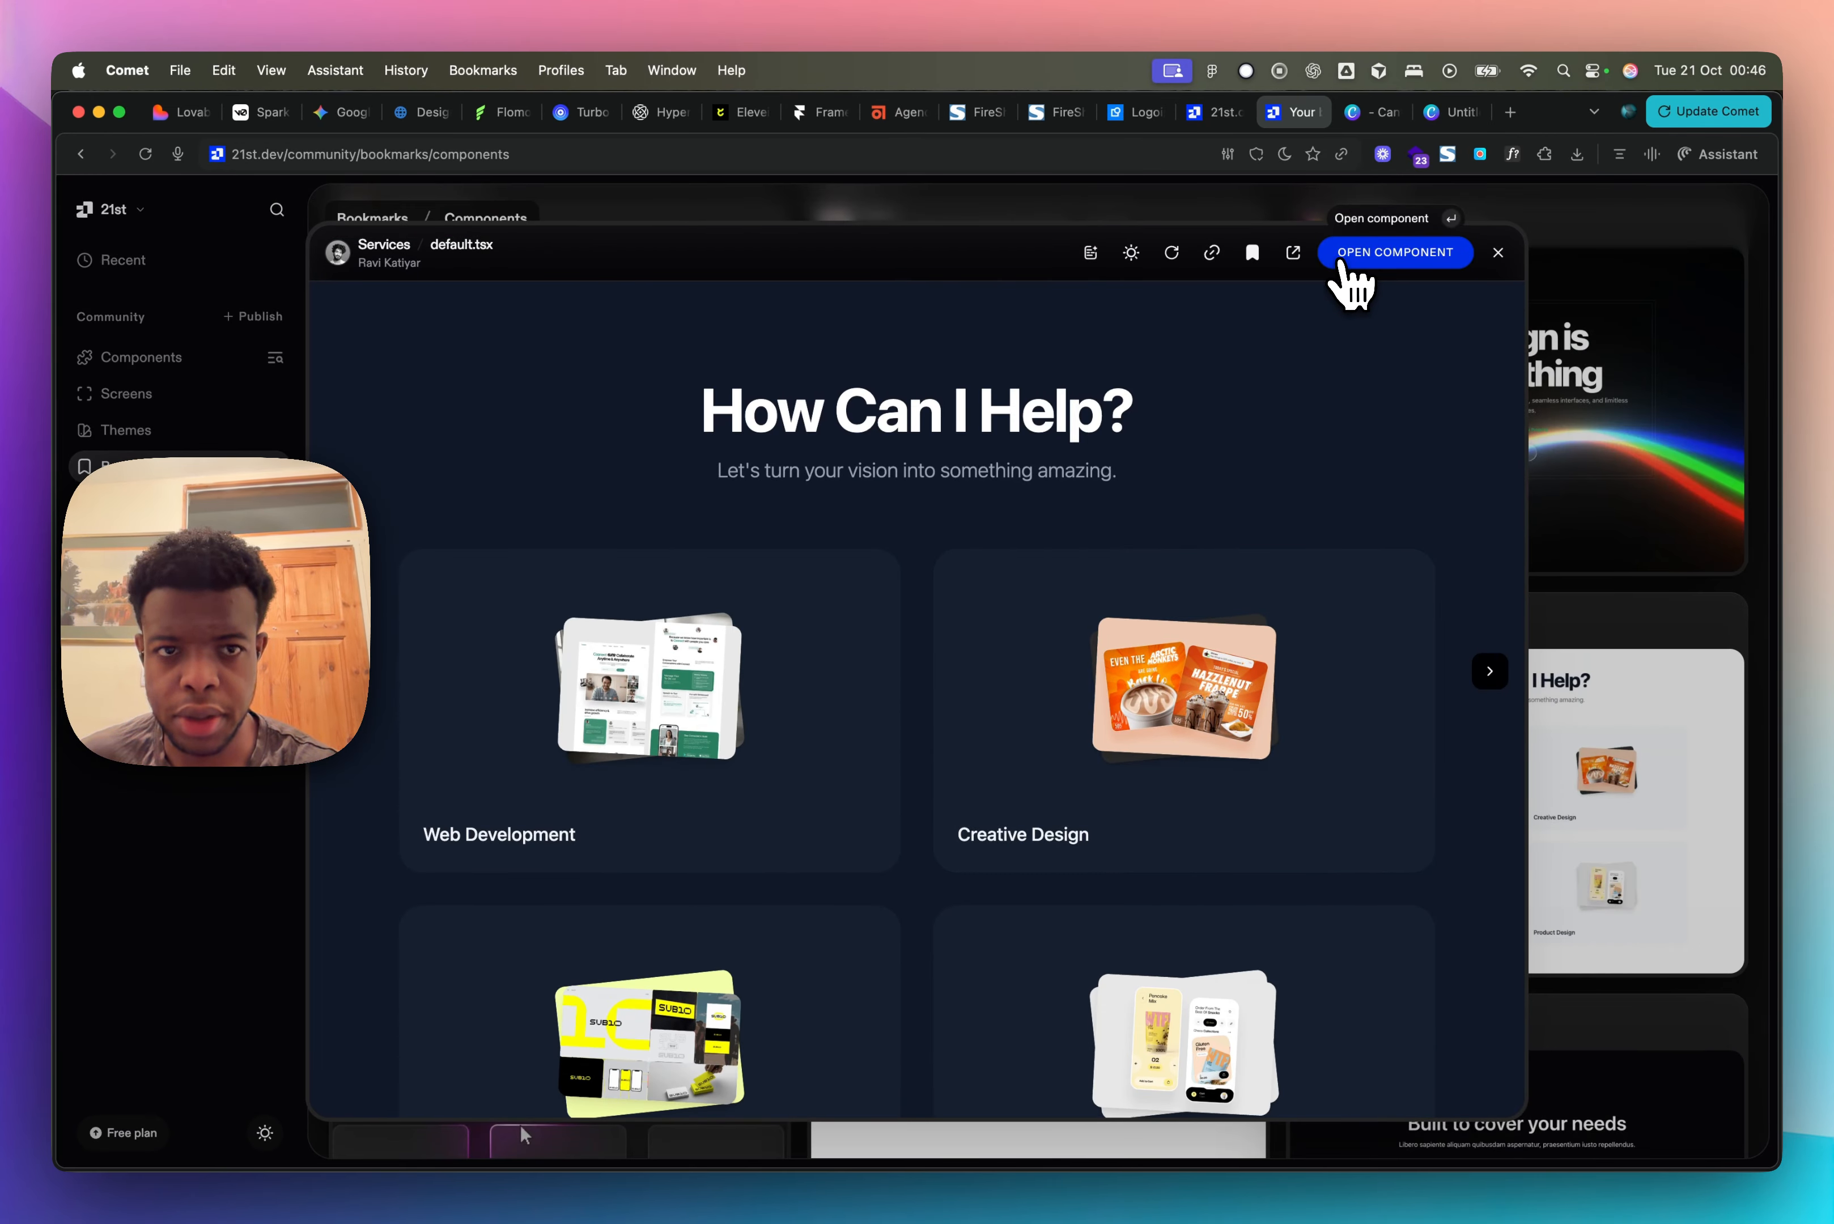
{"action": "left_click", "coordinate": [1334, 265]}
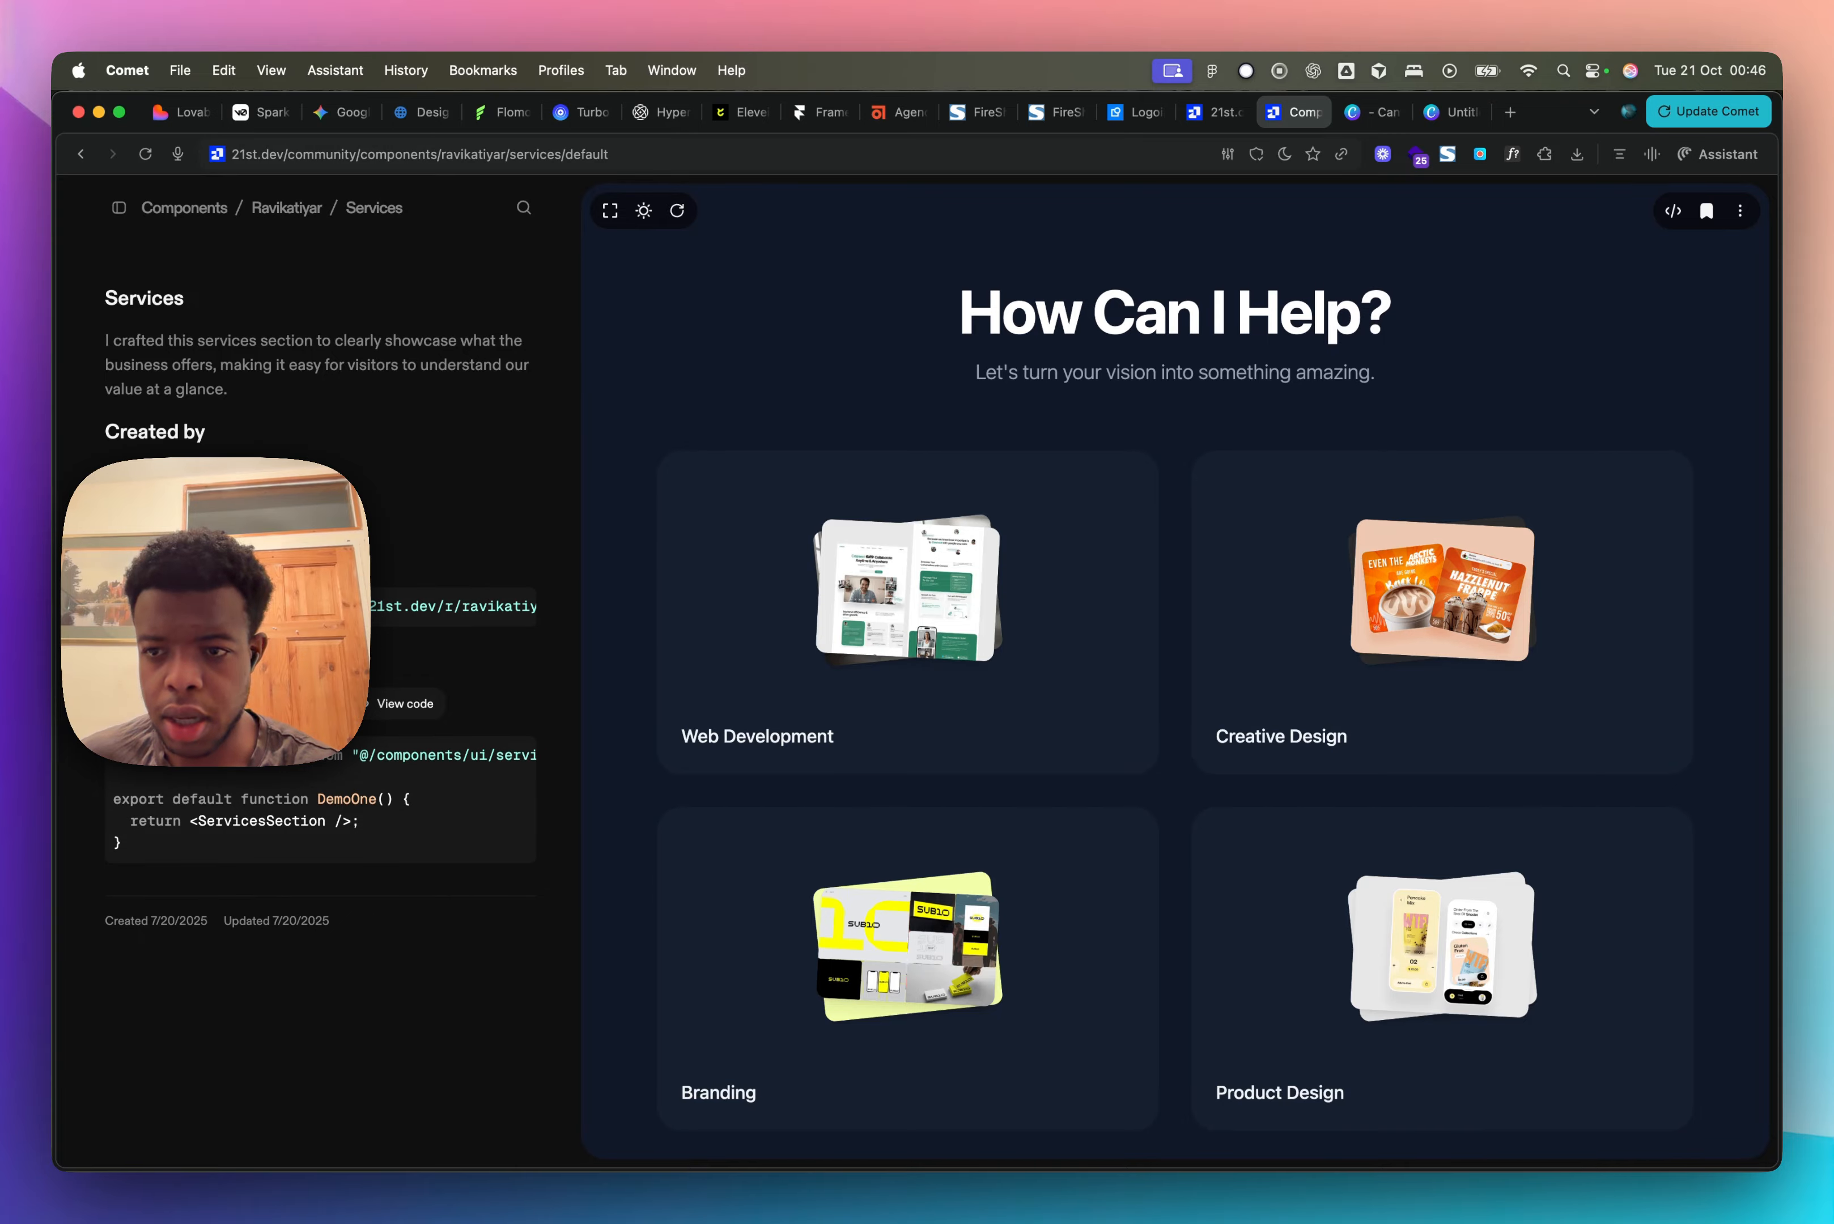
Step: Copy the Services component's prompt for v0 by Vercel with the Use Existing Styling rule, and dismiss the feedback survey
{"action": "left_click", "coordinate": [177, 705]}
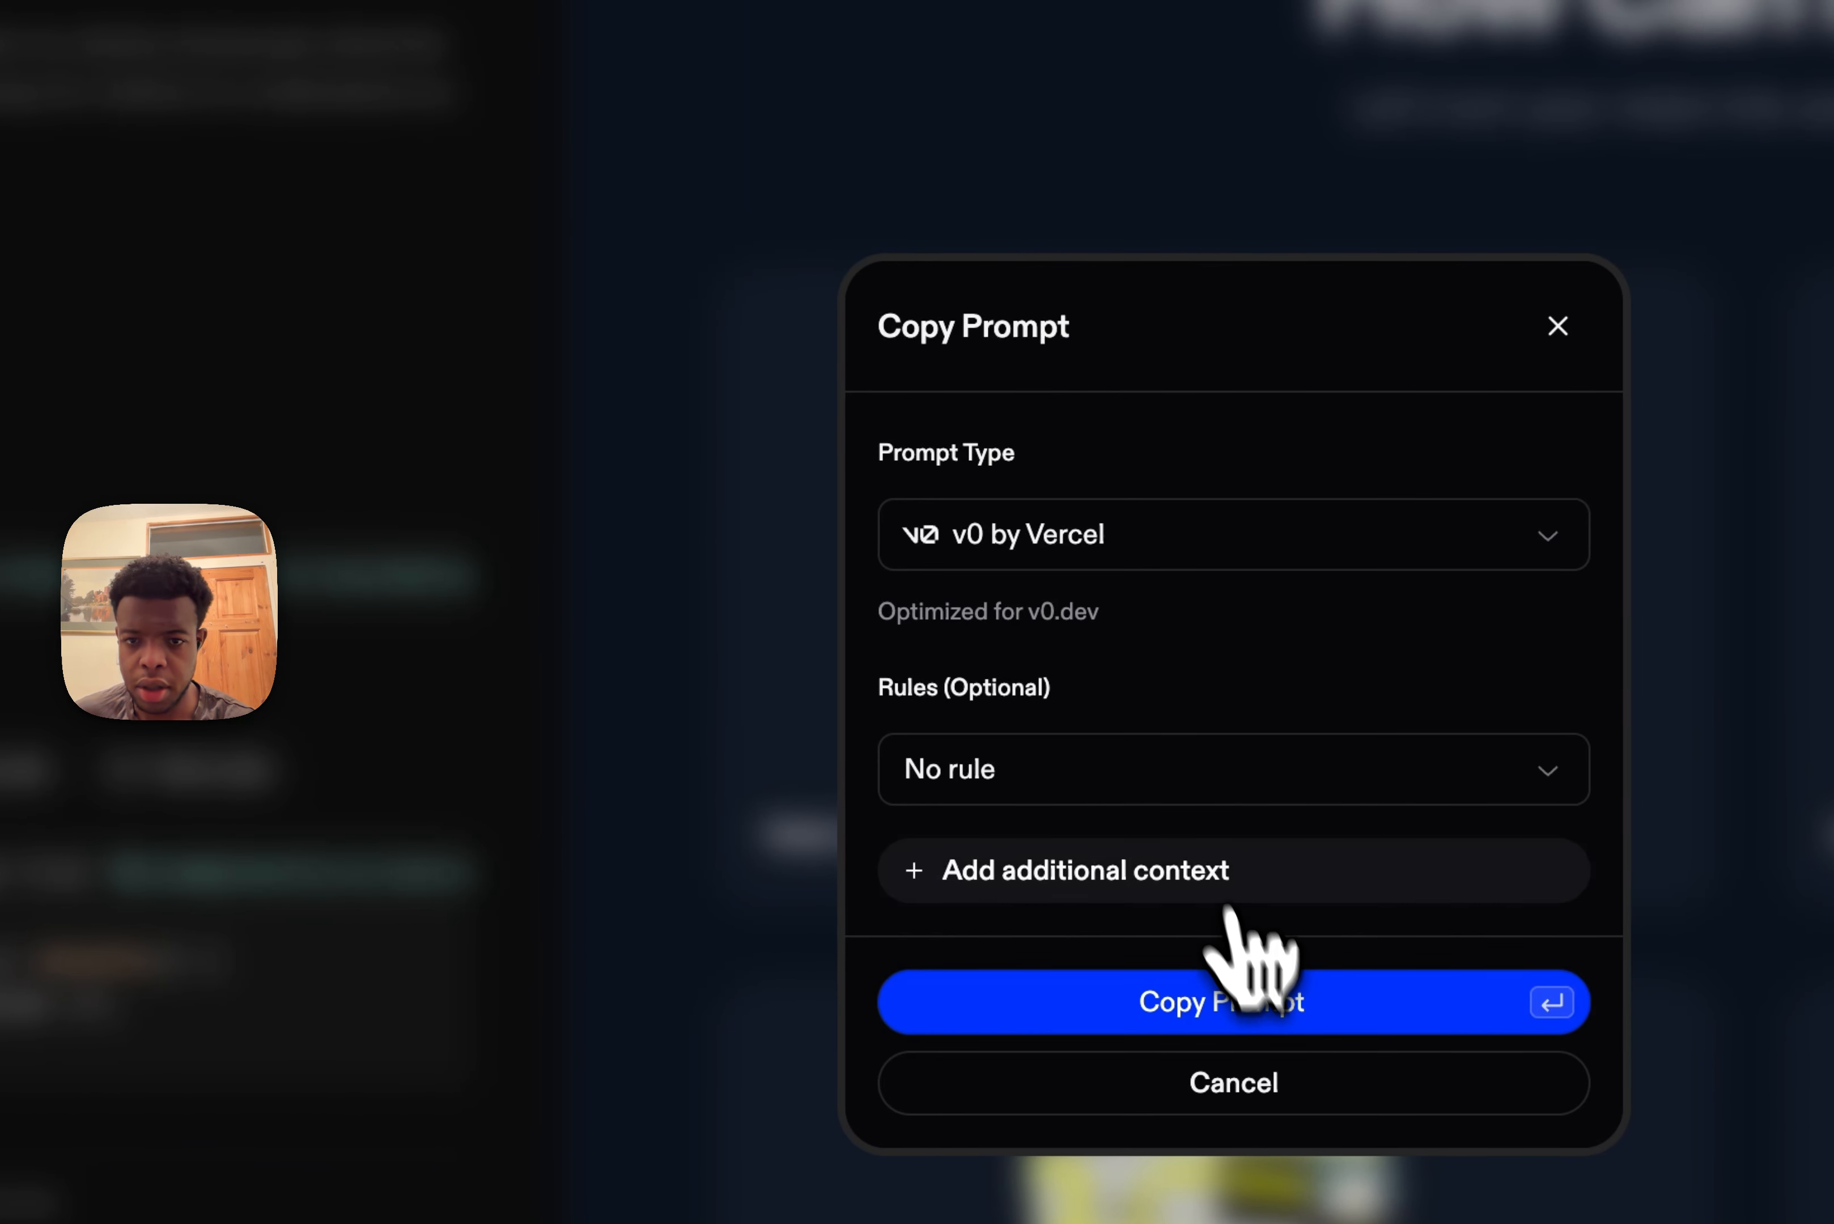
{"action": "left_click", "coordinate": [1154, 777]}
{"action": "left_click", "coordinate": [1152, 773]}
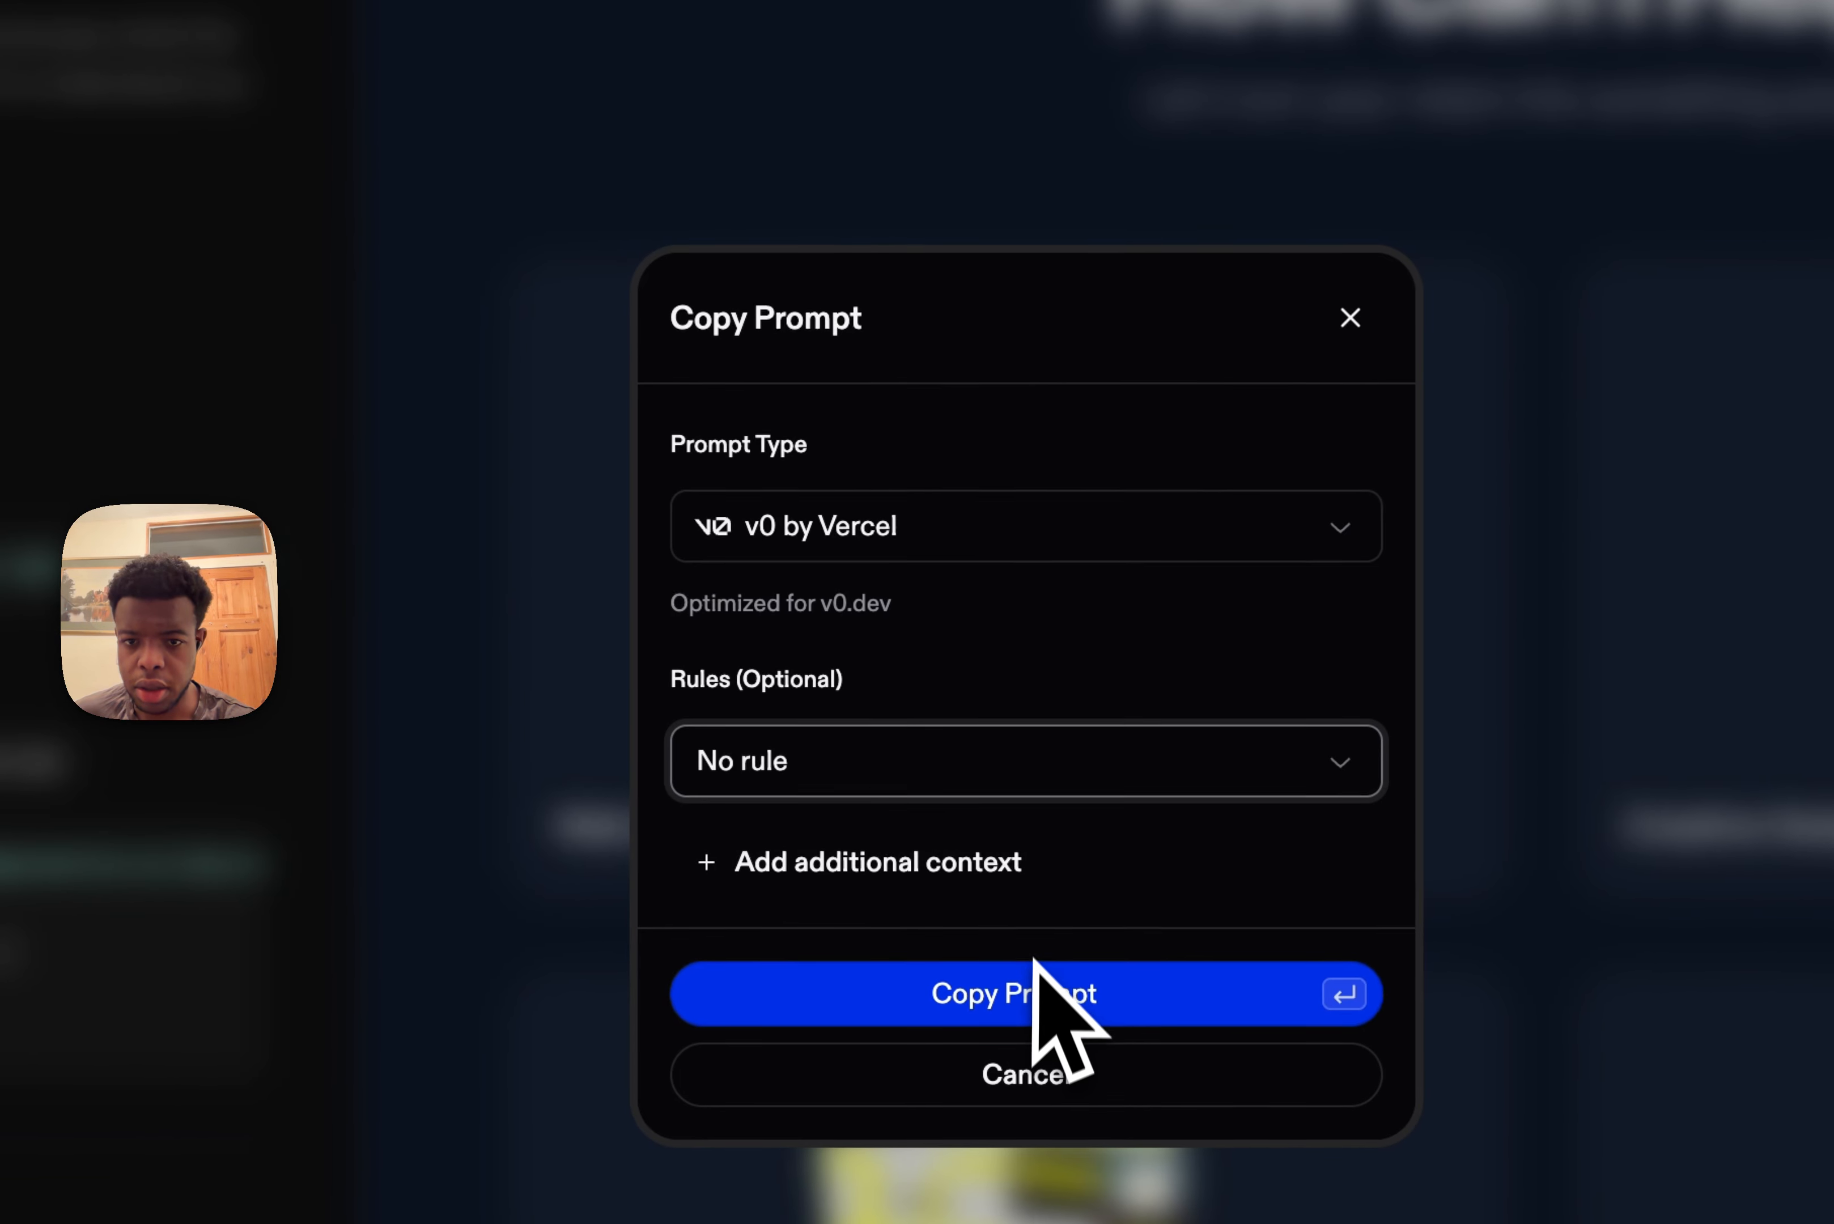
{"action": "left_click", "coordinate": [979, 762]}
{"action": "left_click", "coordinate": [953, 922]}
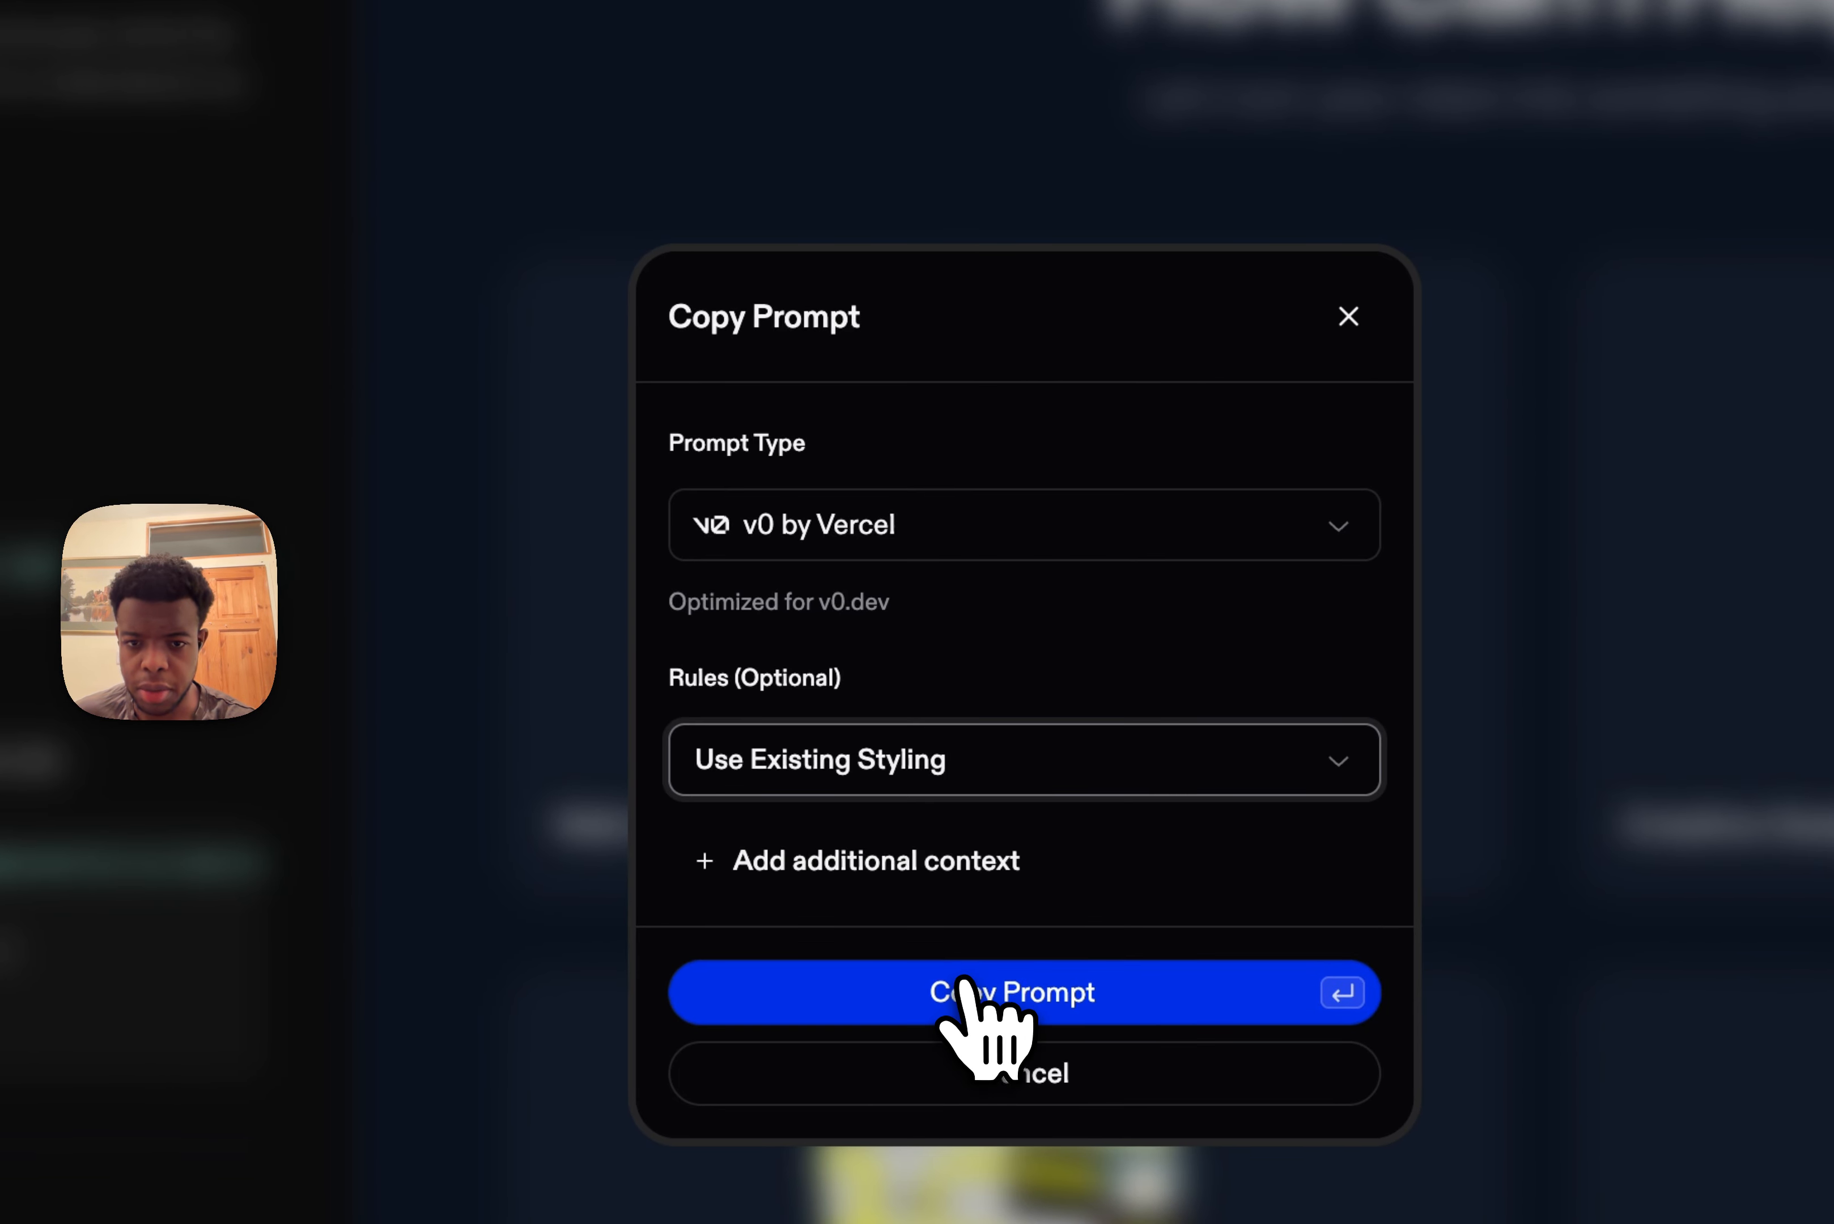
{"action": "left_click", "coordinate": [968, 995]}
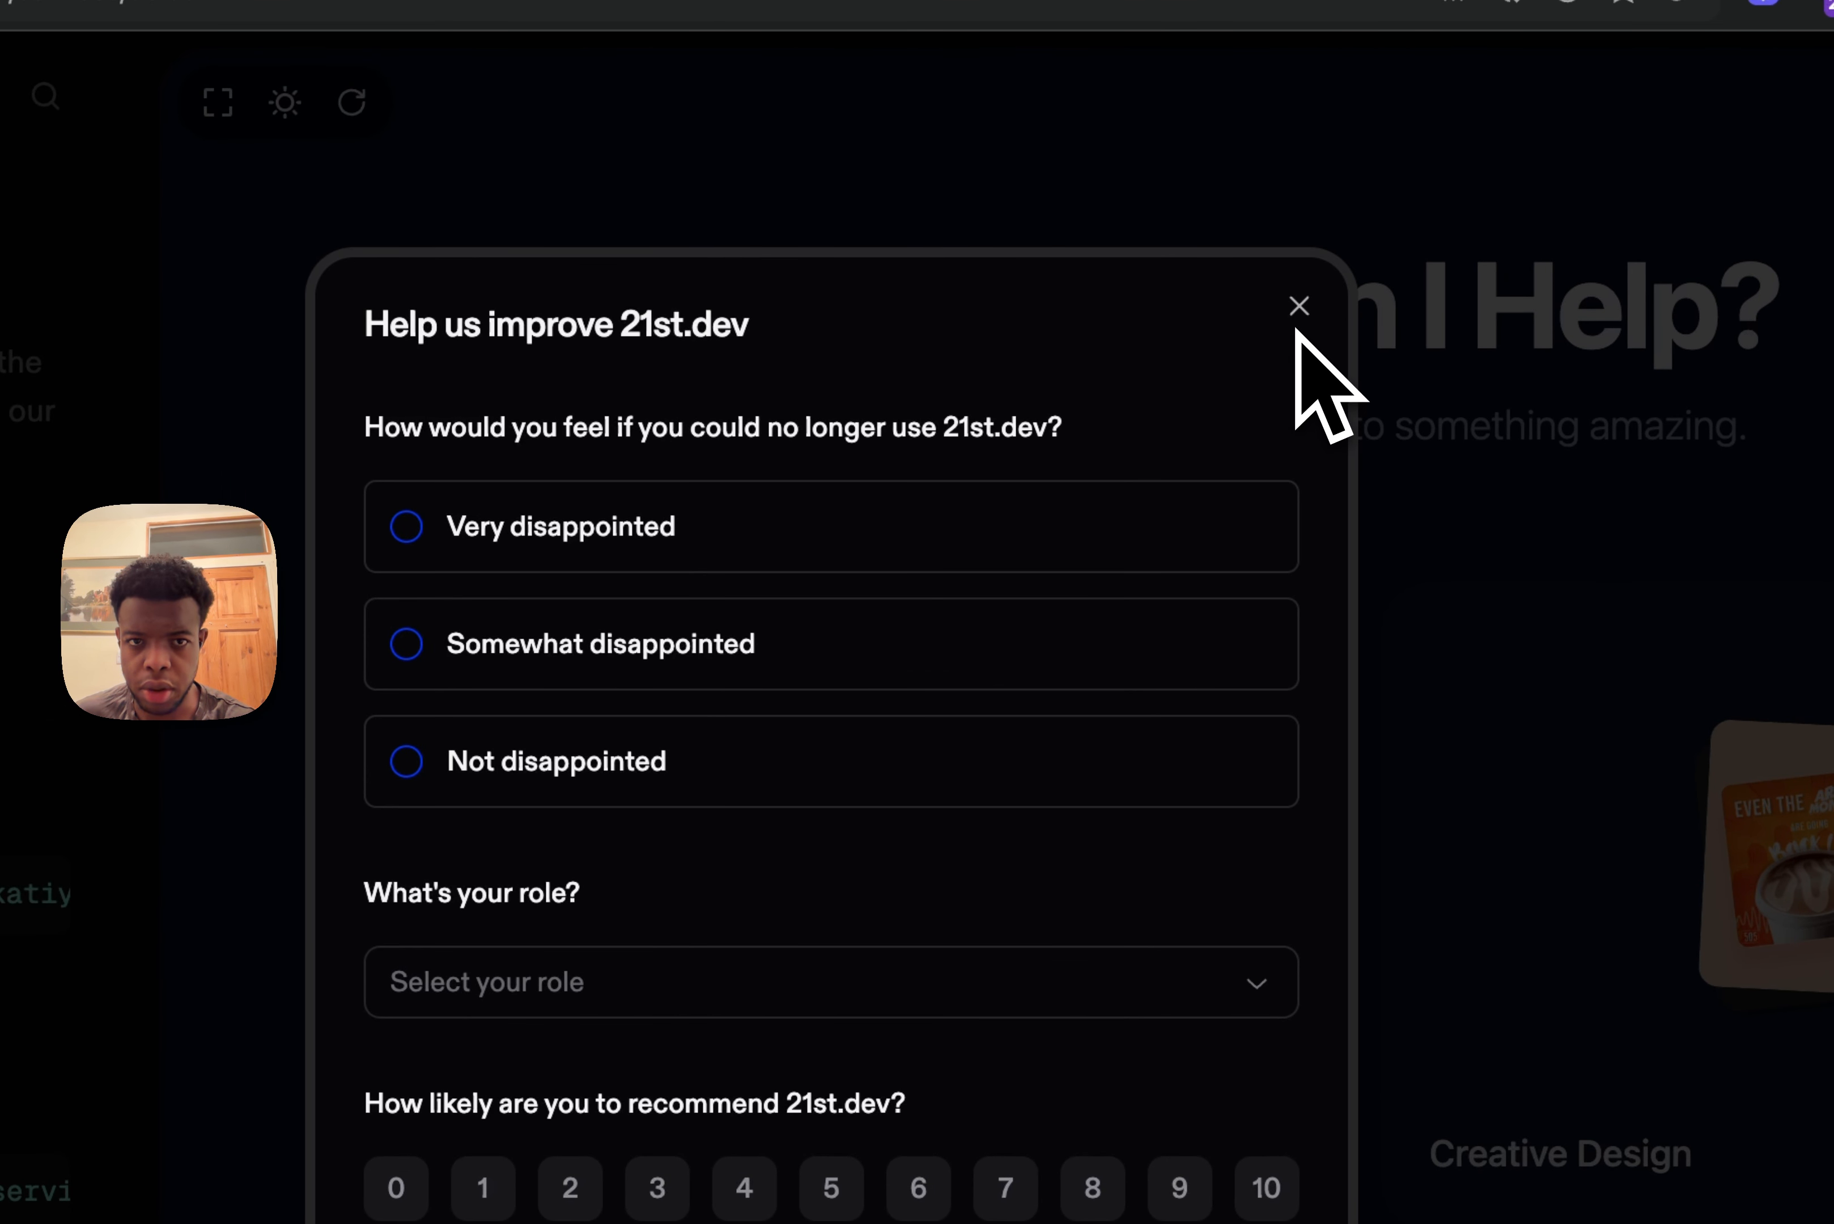
{"action": "left_click", "coordinate": [1300, 306]}
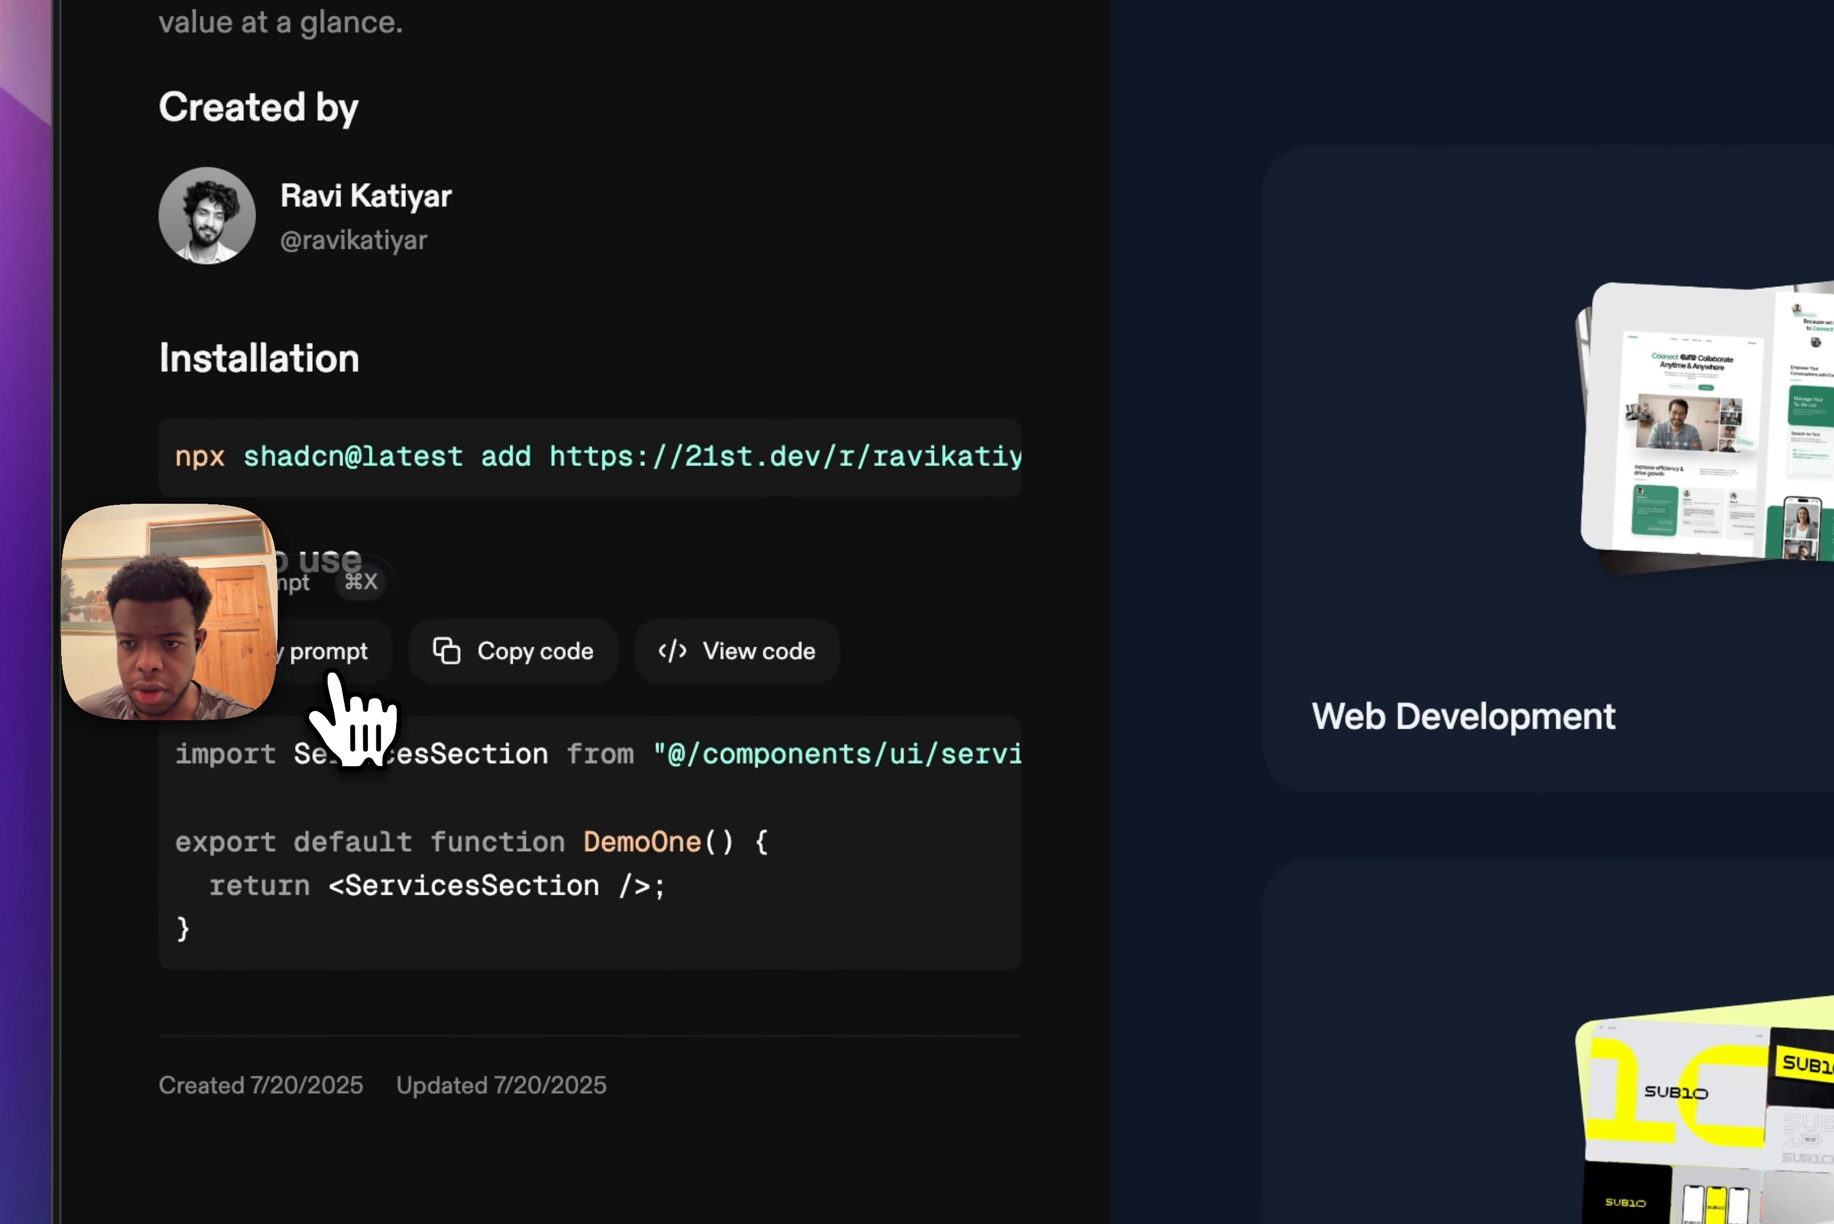
Step: Copy the Services component's prompt with Lovable as the prompt type
{"action": "left_click", "coordinate": [332, 677]}
{"action": "left_click", "coordinate": [1200, 545]}
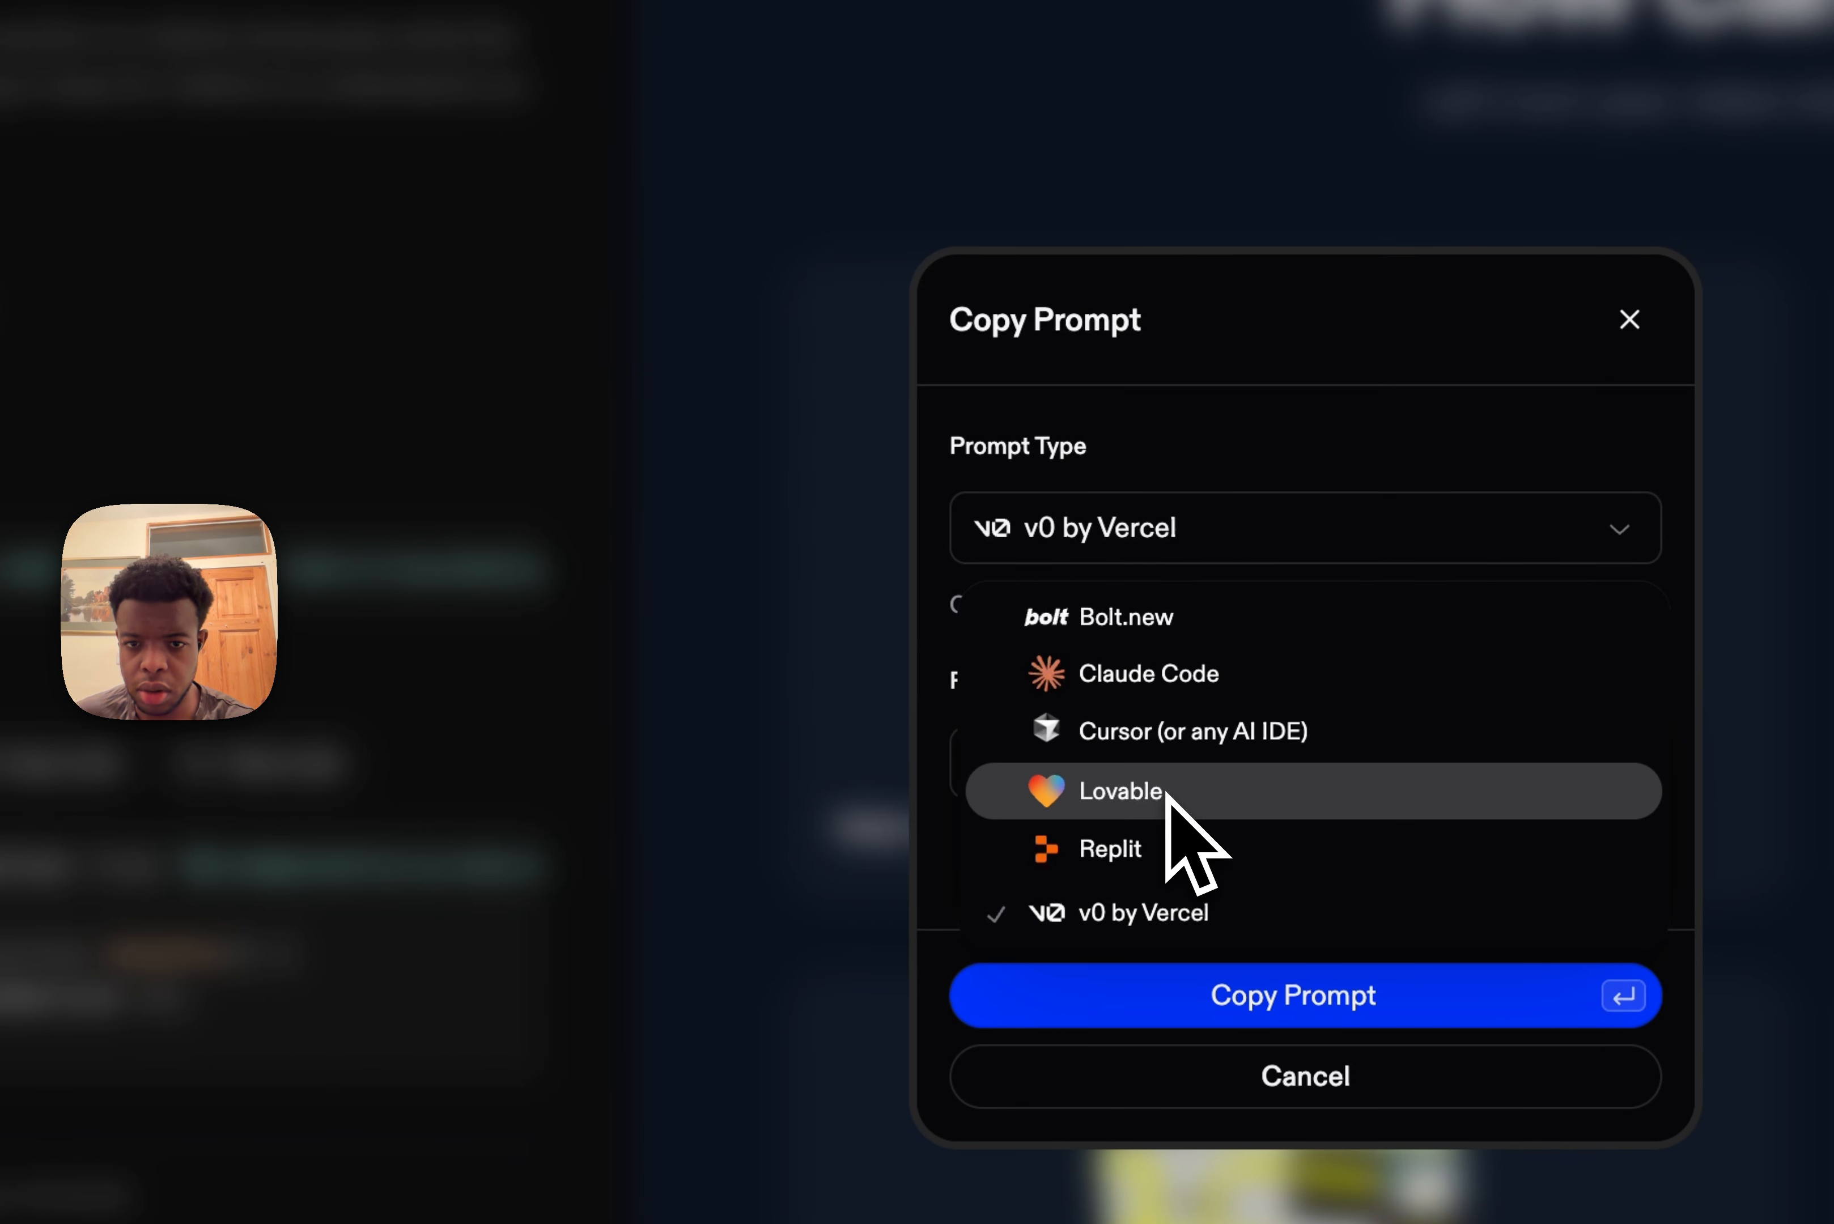
{"action": "left_click", "coordinate": [1120, 792]}
{"action": "left_click", "coordinate": [1261, 992]}
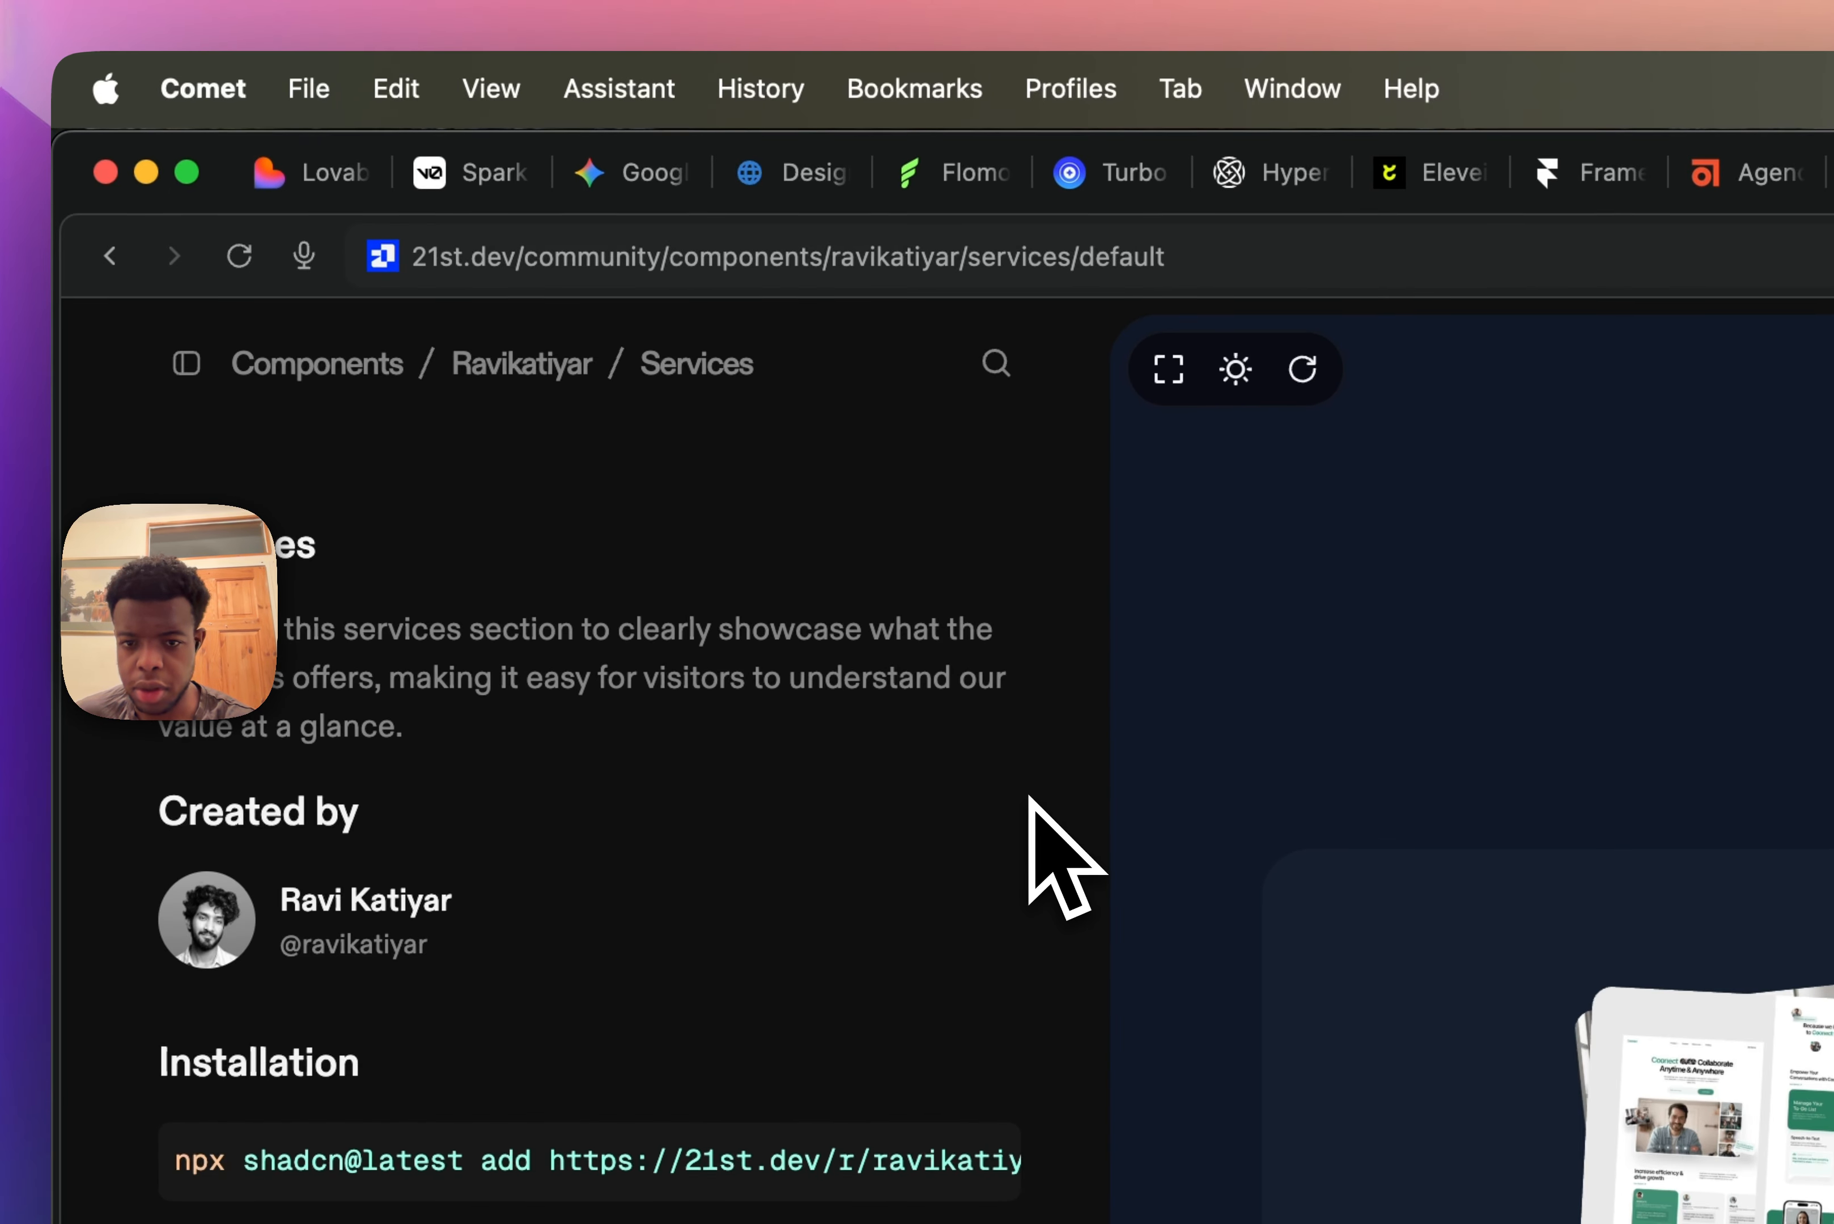
Step: Switch to Lovable and prompt it to add the pasted component under the "building website..." section for "our services", using our existing styling
{"action": "left_click", "coordinate": [304, 183]}
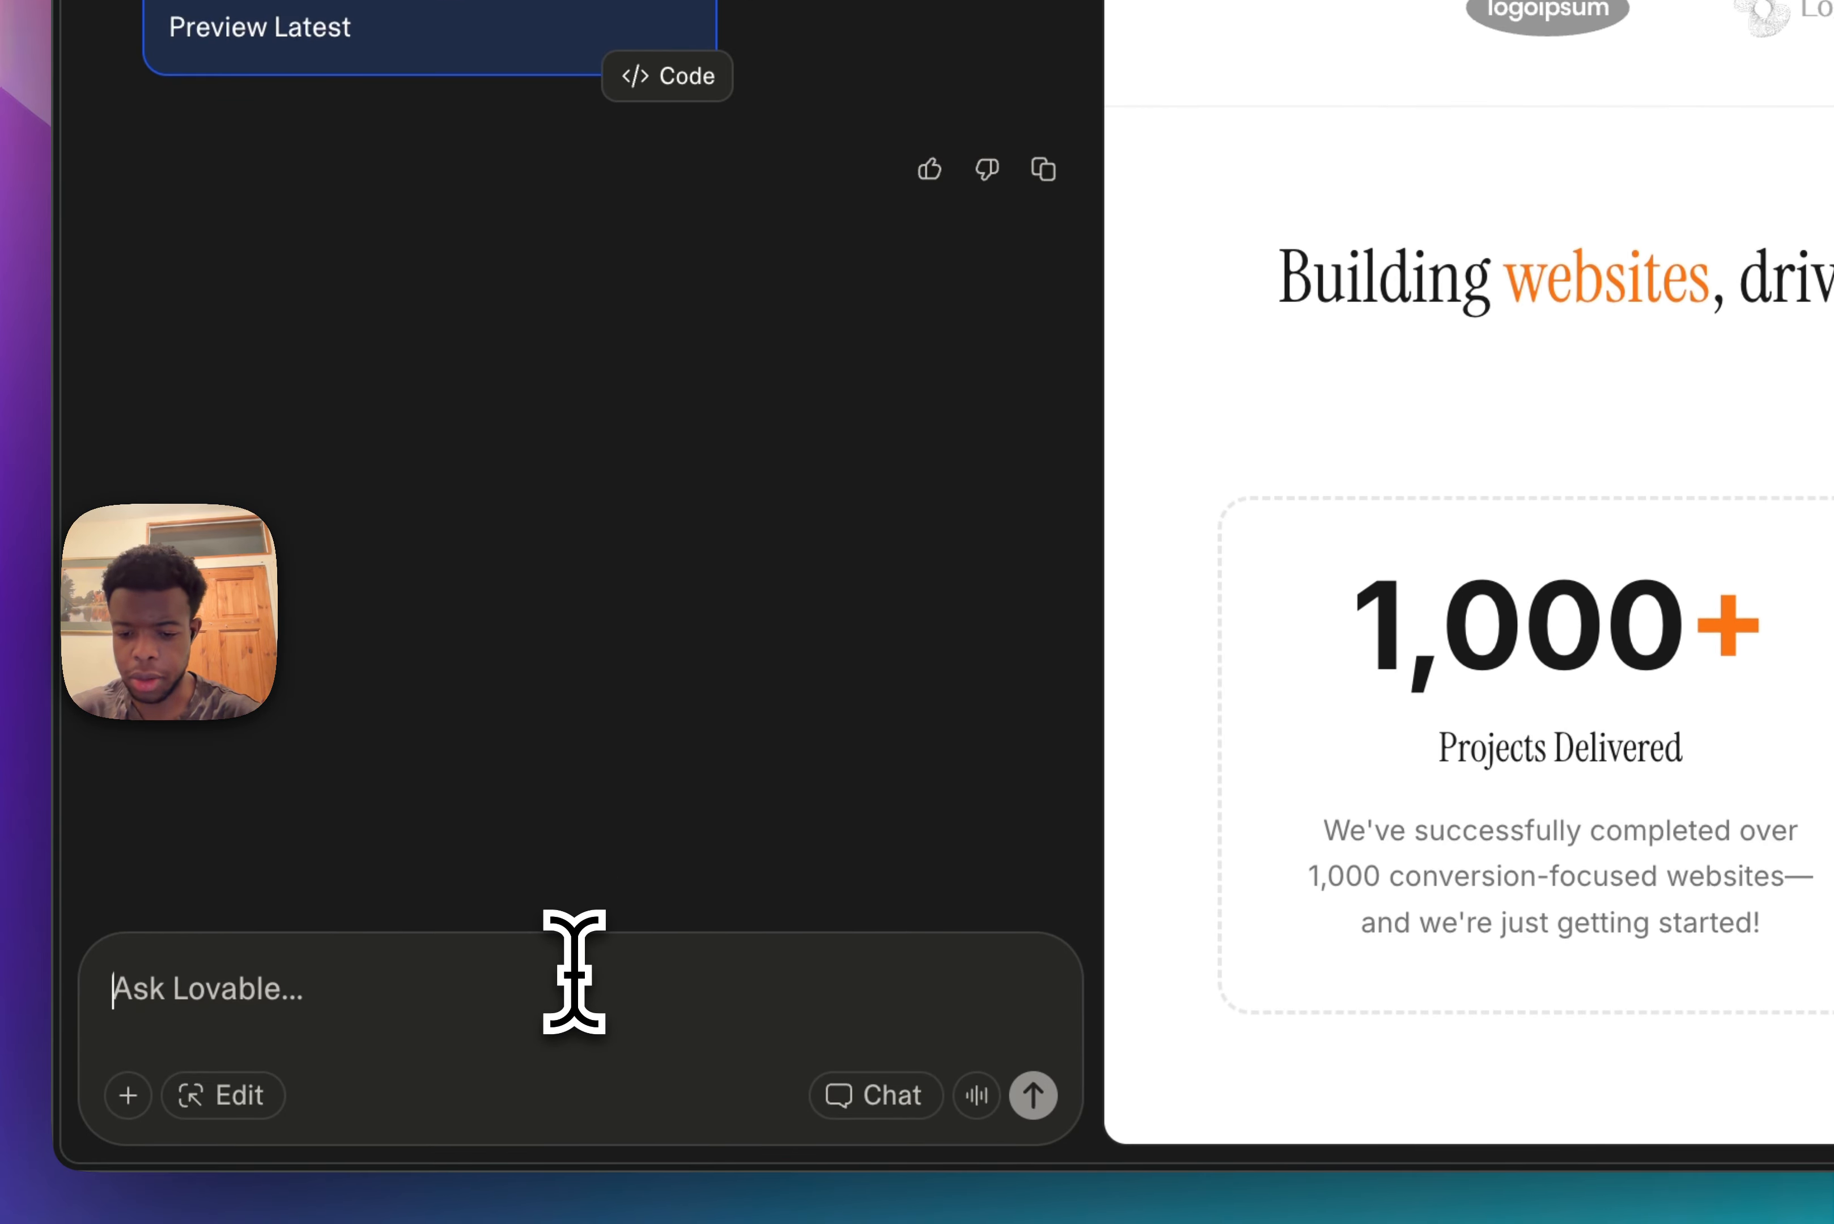
{"action": "type", "text": "under the \"building website...\" section add this section but make it"}
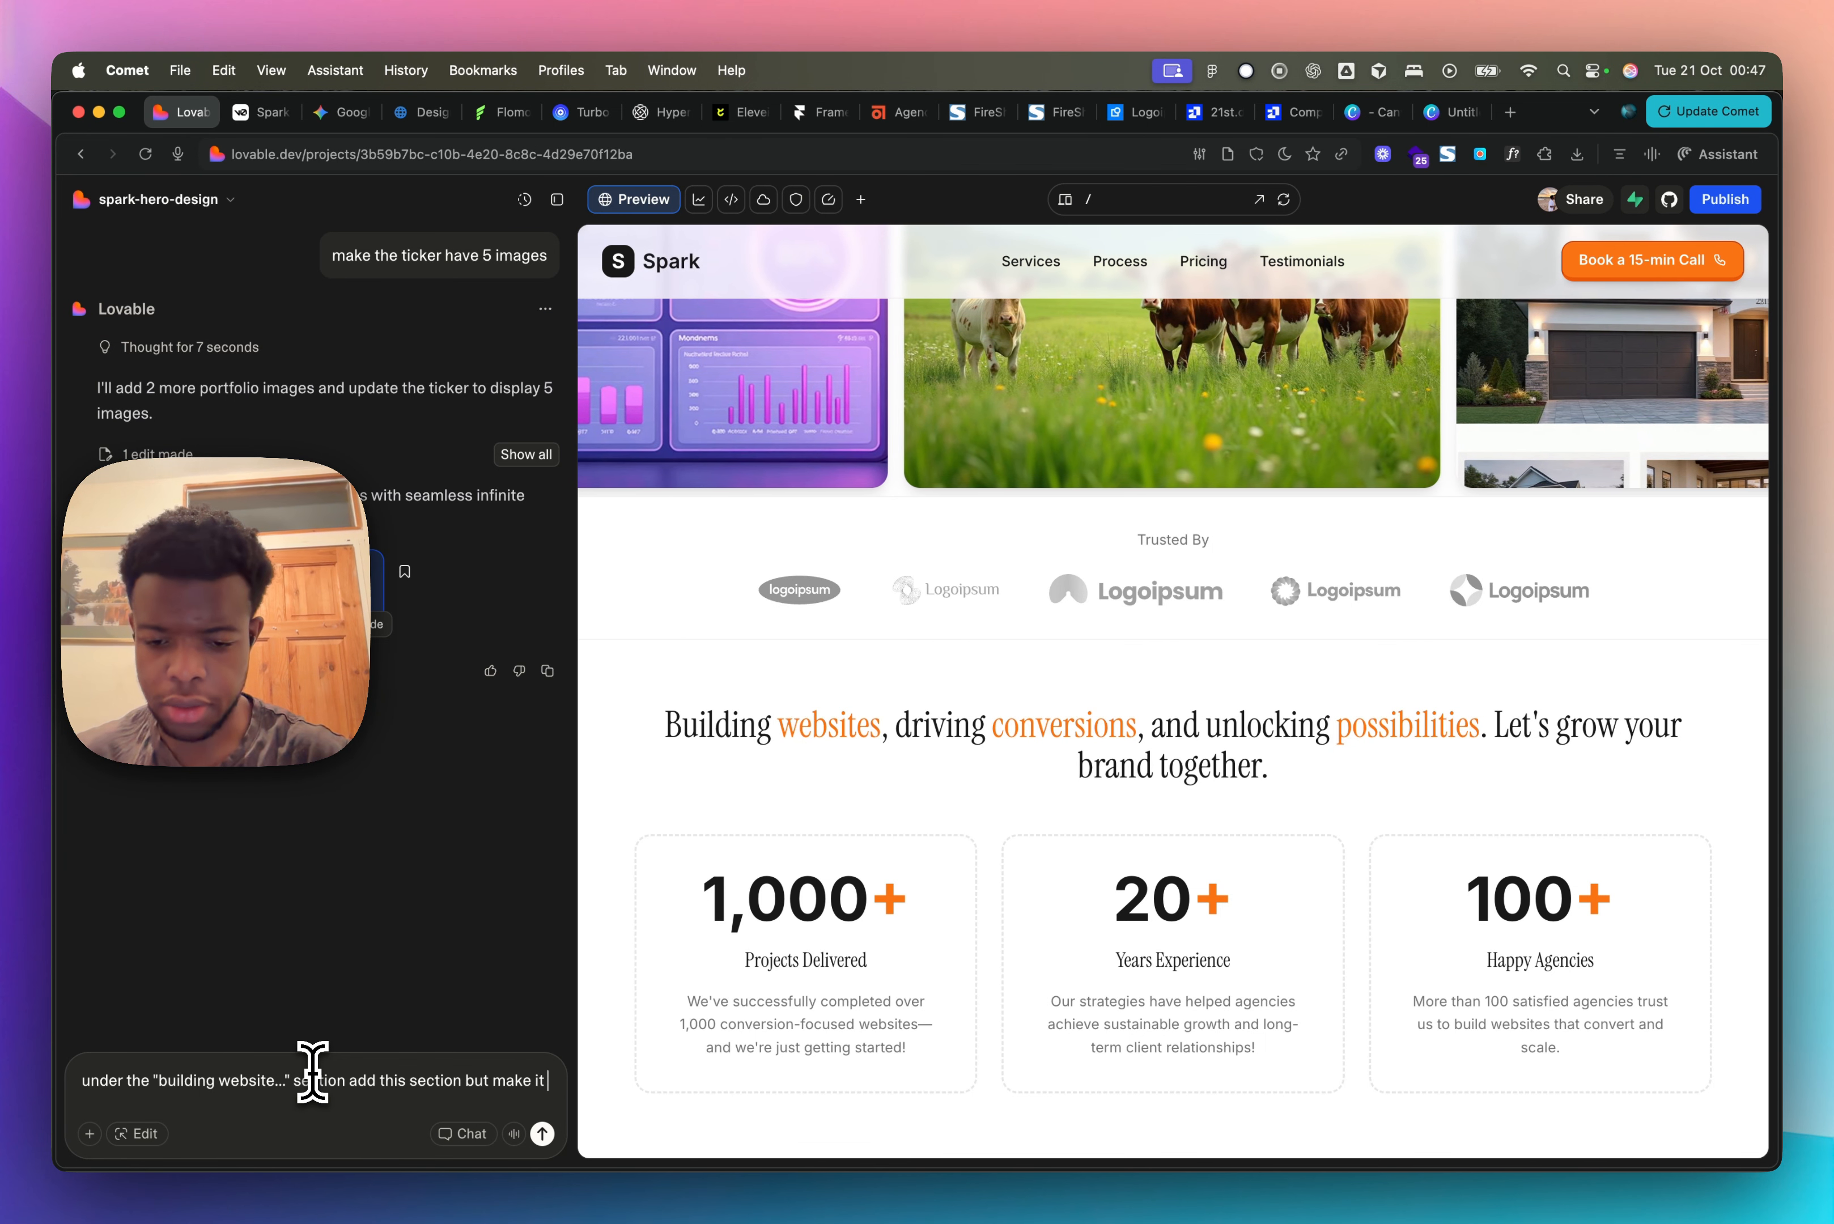
{"action": "type", "text": "f"}
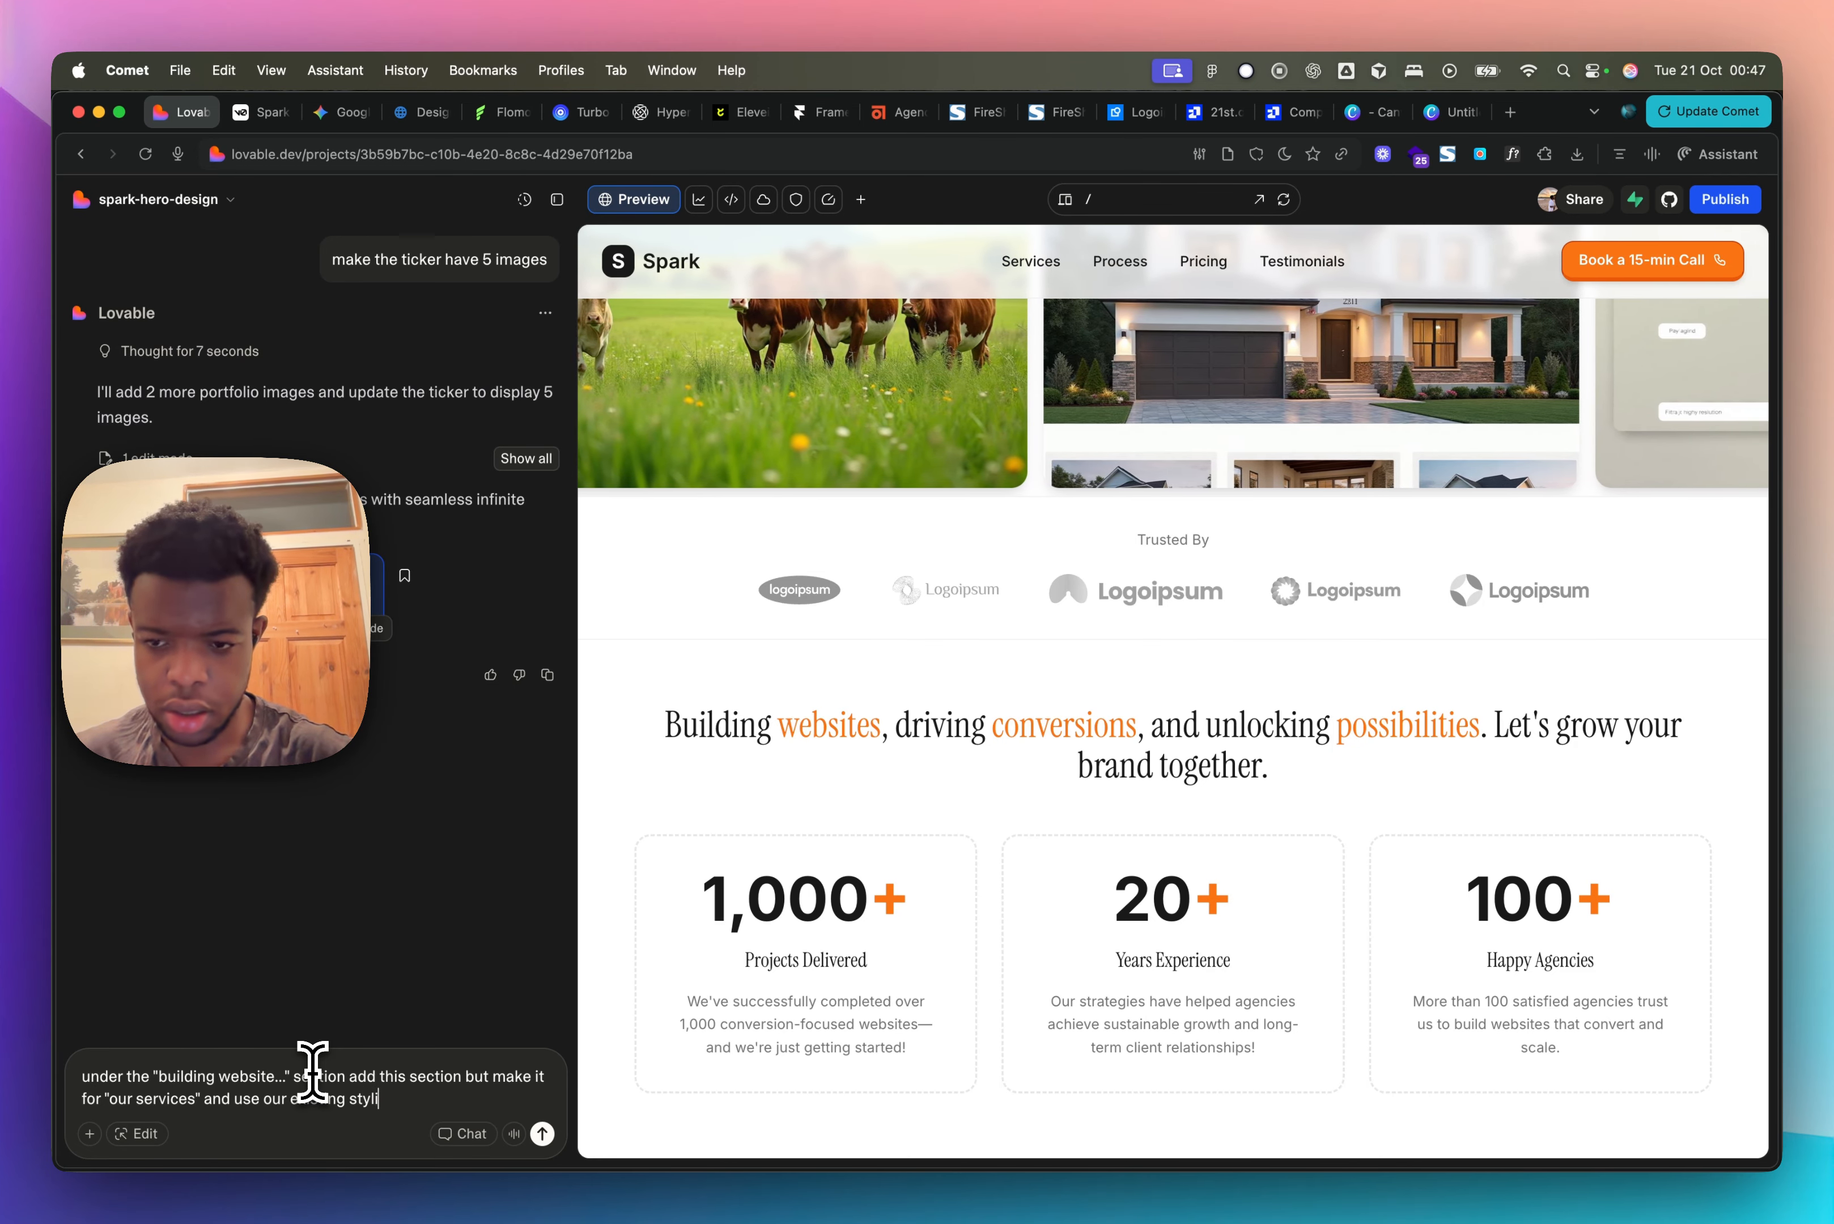
{"action": "type", "text": ":"}
{"action": "key", "text": "shift+Return"}
{"action": "key", "text": "shift+Return"}
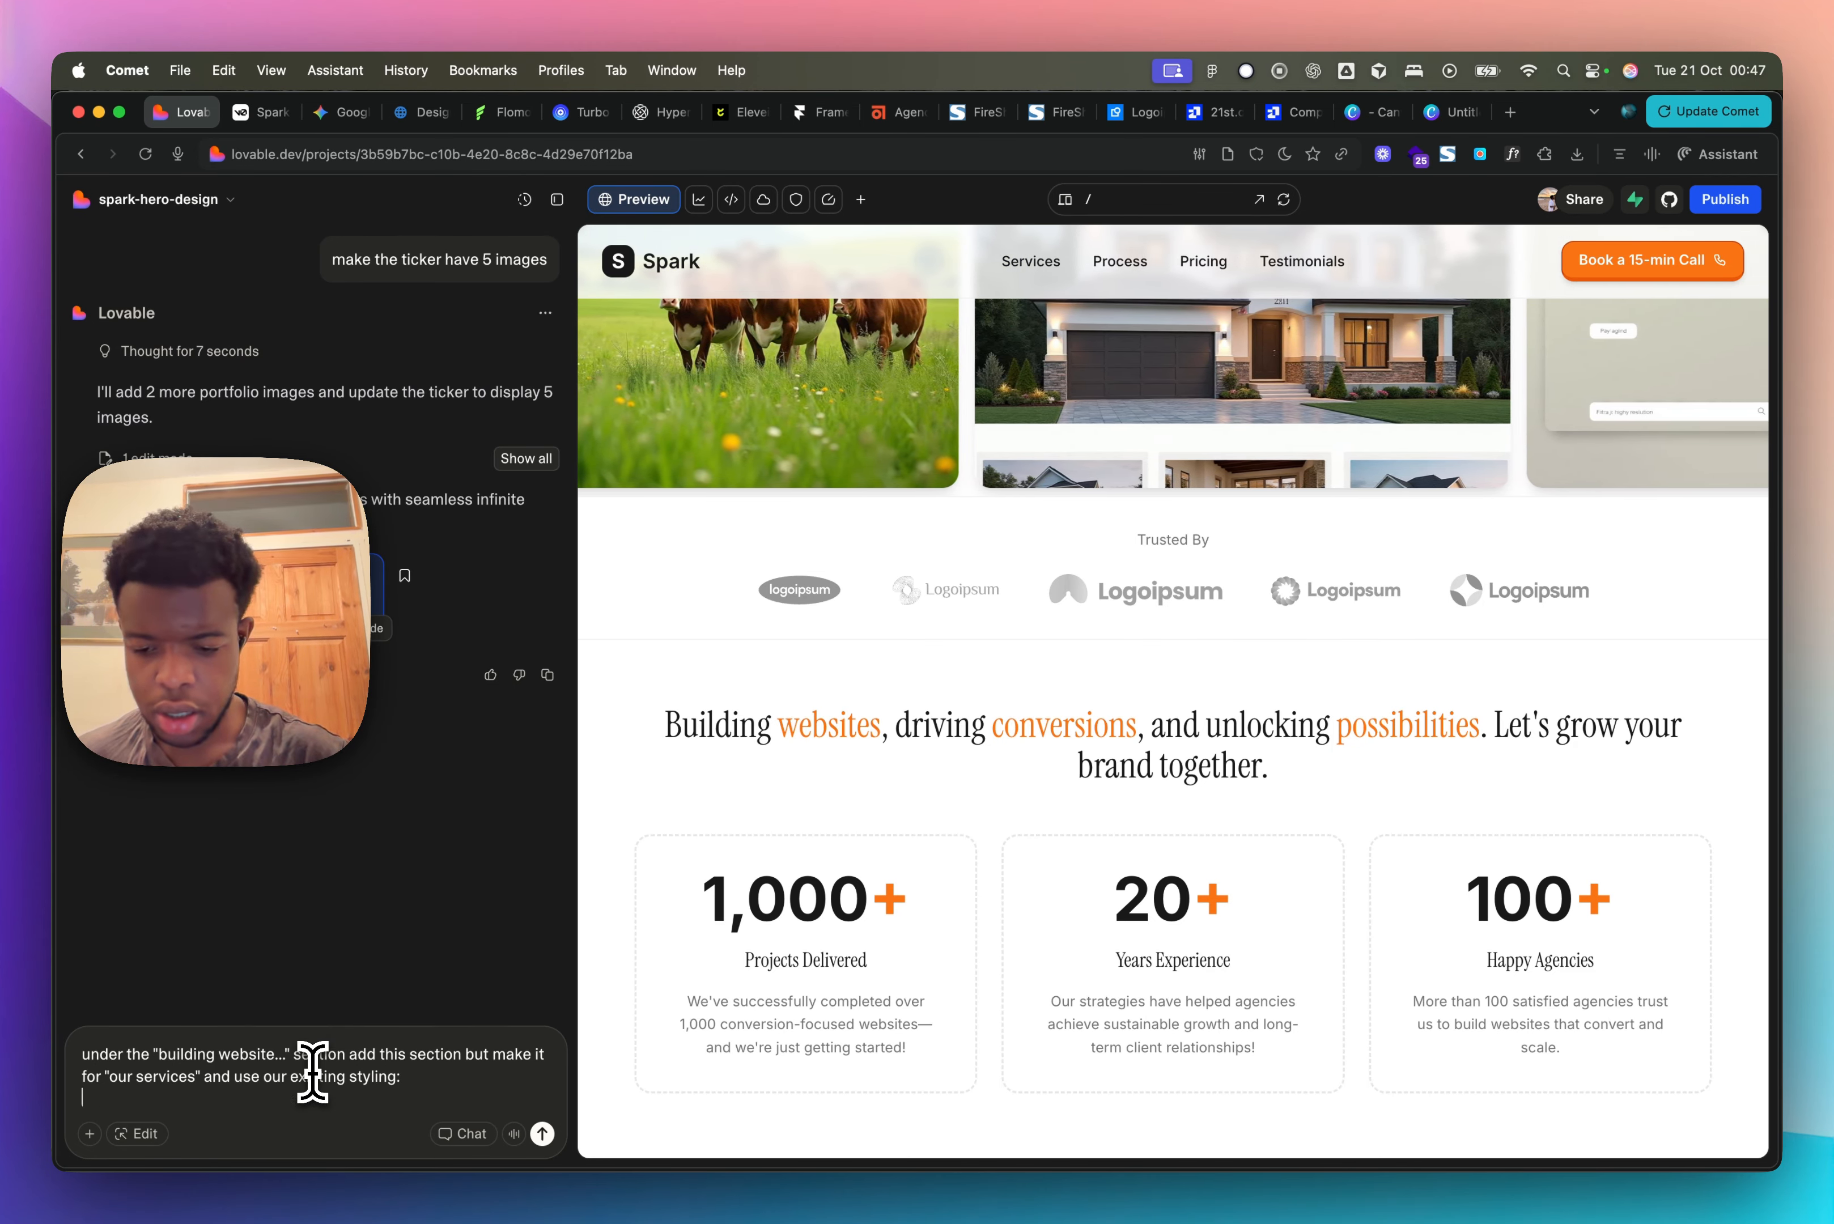
{"action": "key", "text": "super+v"}
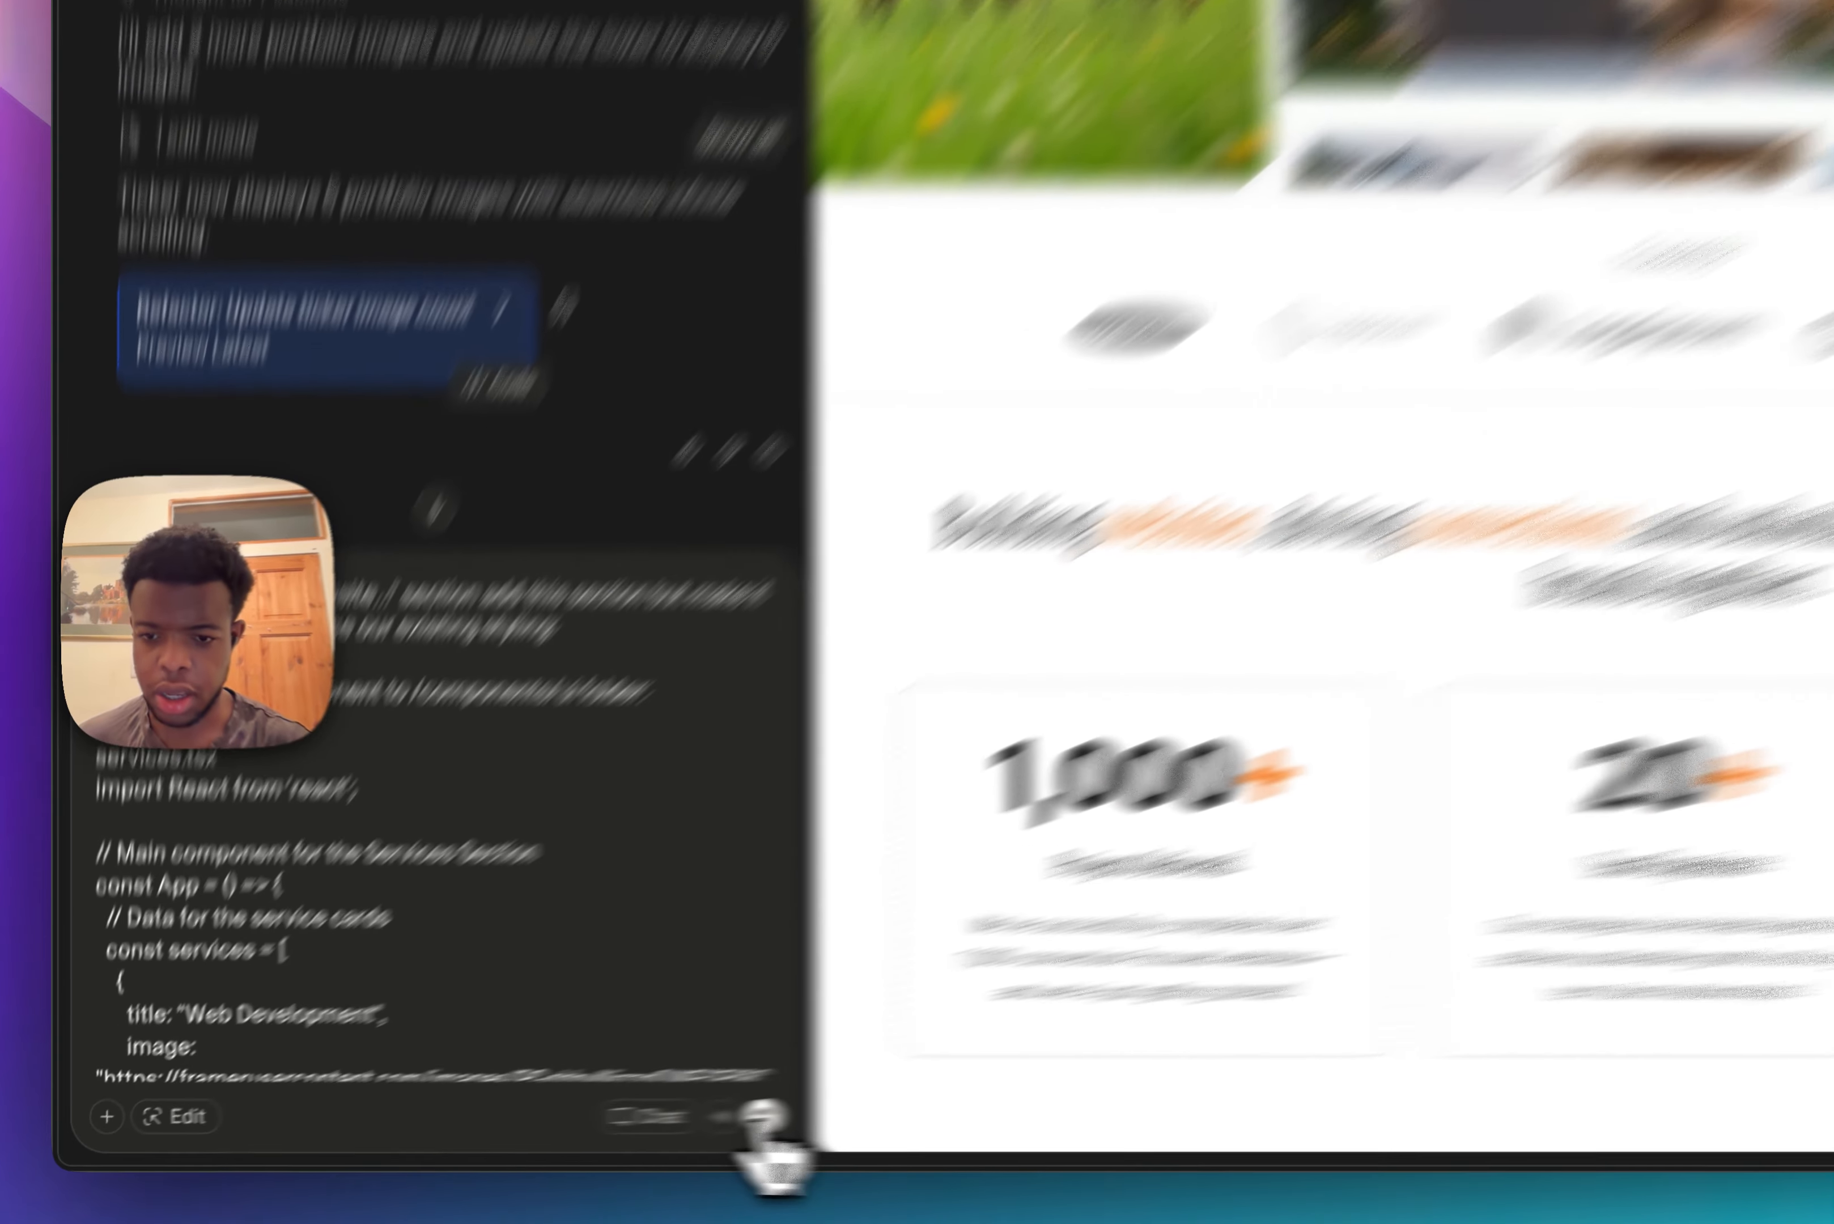
{"action": "left_click", "coordinate": [543, 1134]}
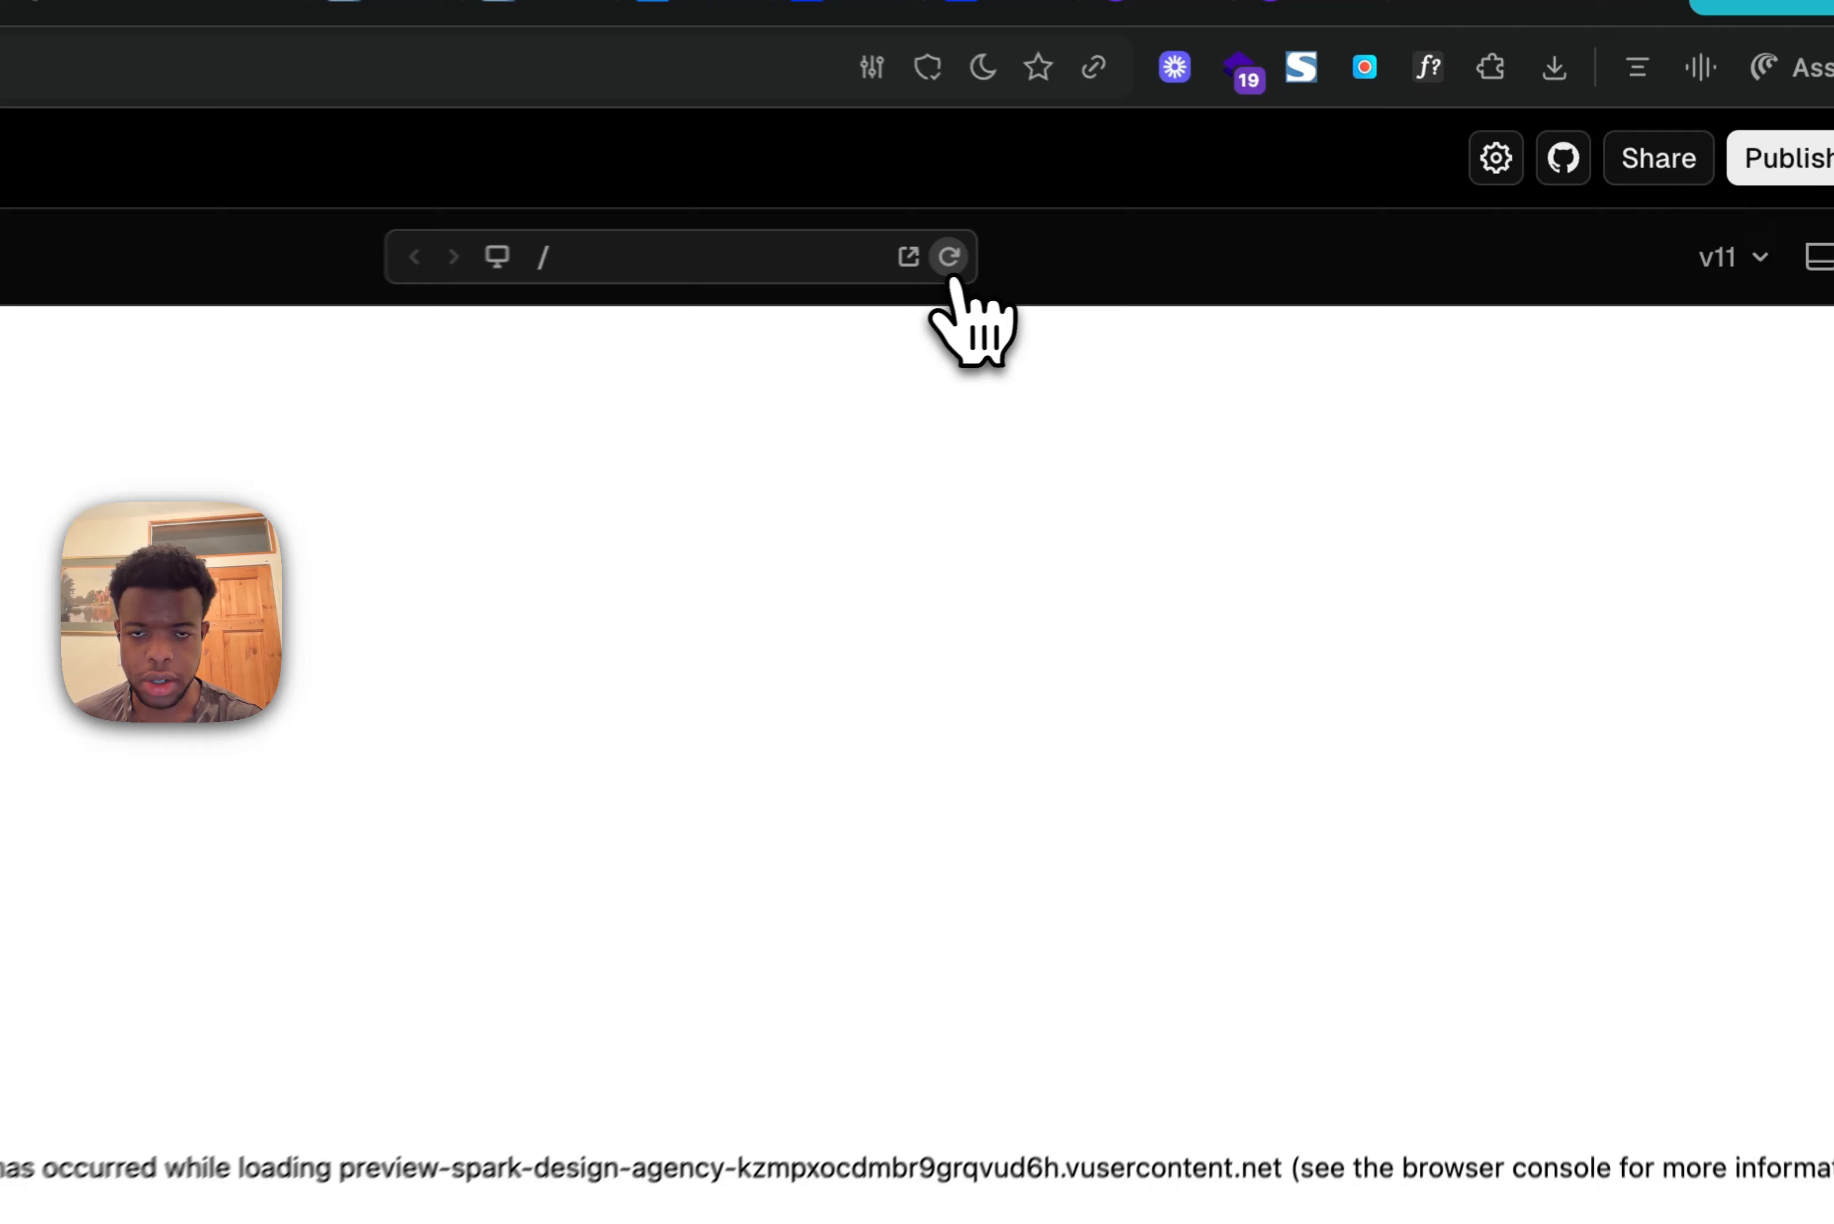
Step: Reload the v0 preview, and on 21st.dev copy the Services component's prompt with v0 by Vercel as the prompt type
{"action": "left_click", "coordinate": [1266, 252]}
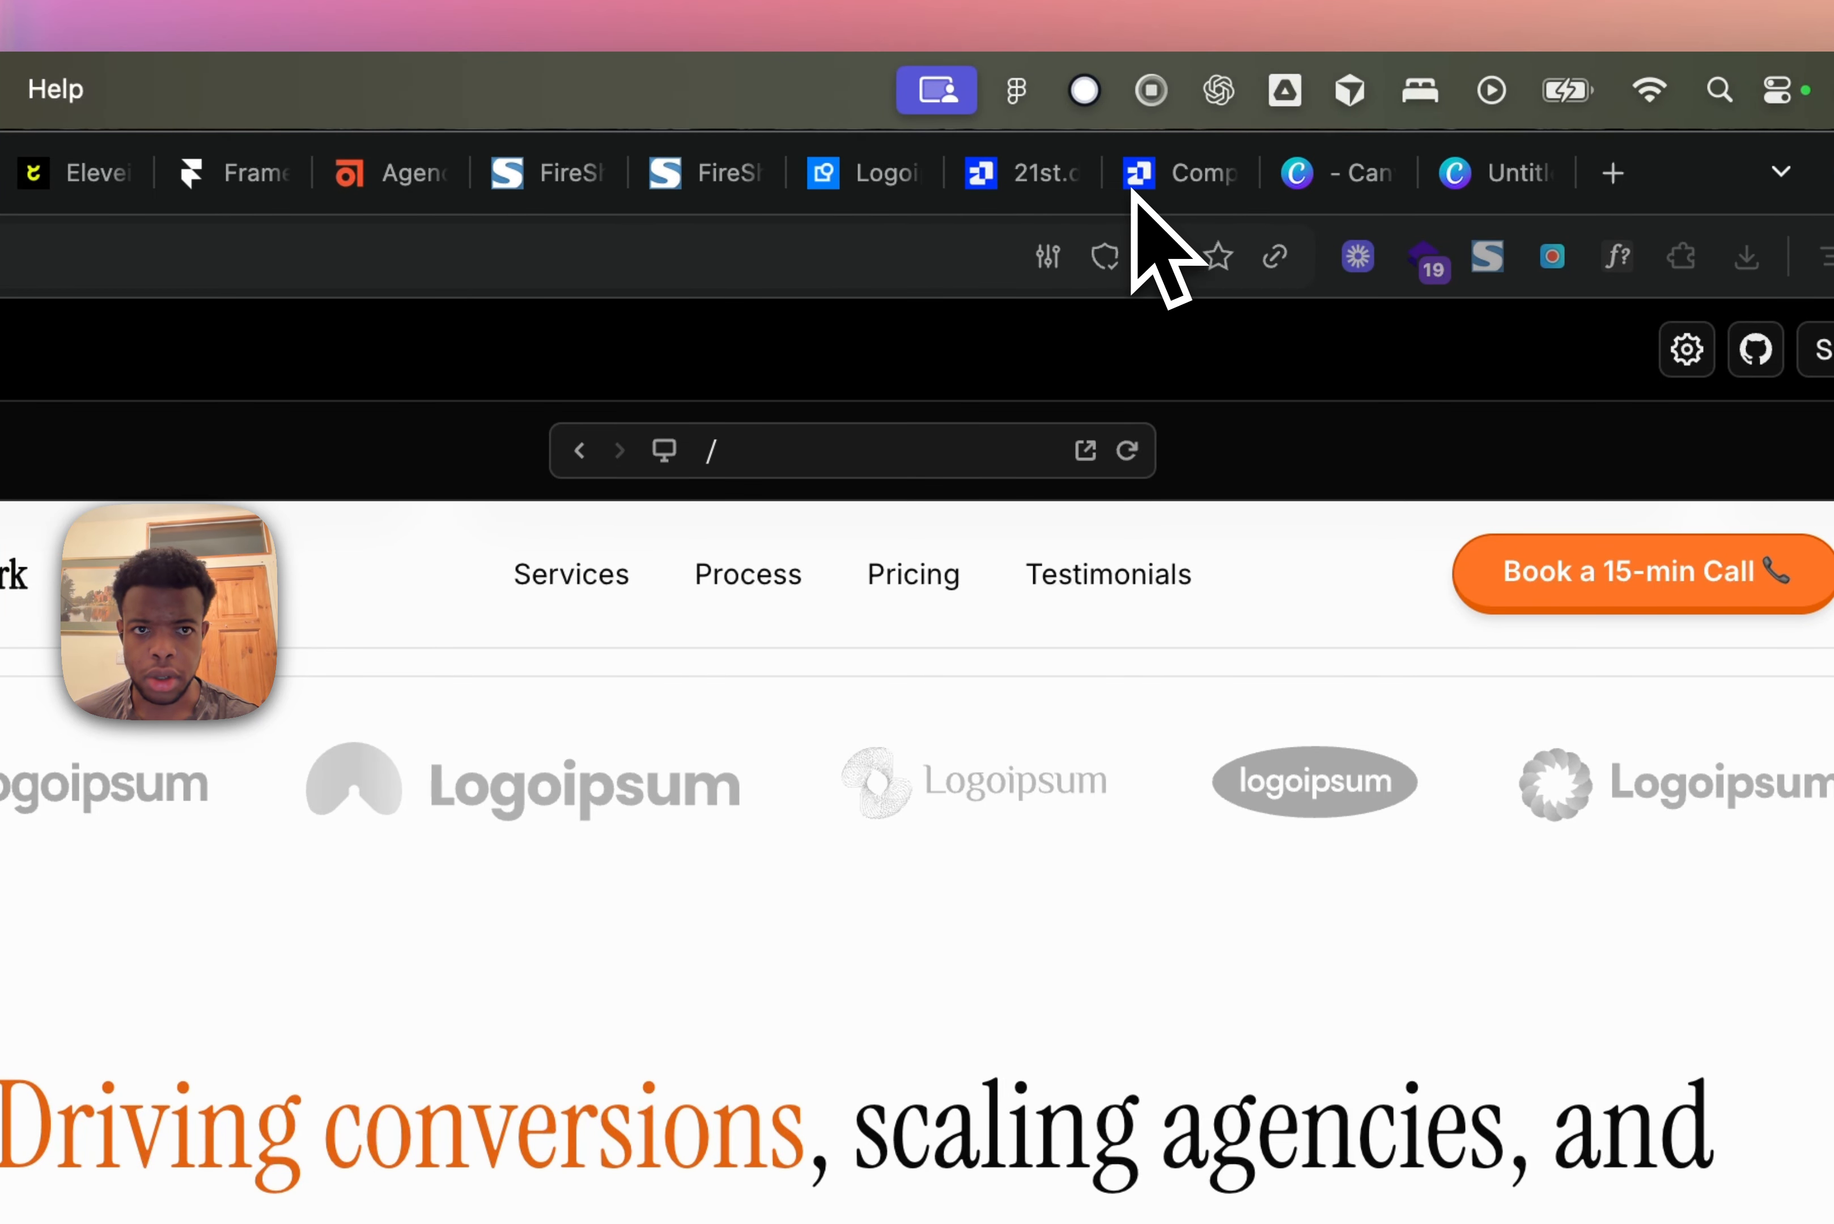
{"action": "left_click", "coordinate": [1137, 202]}
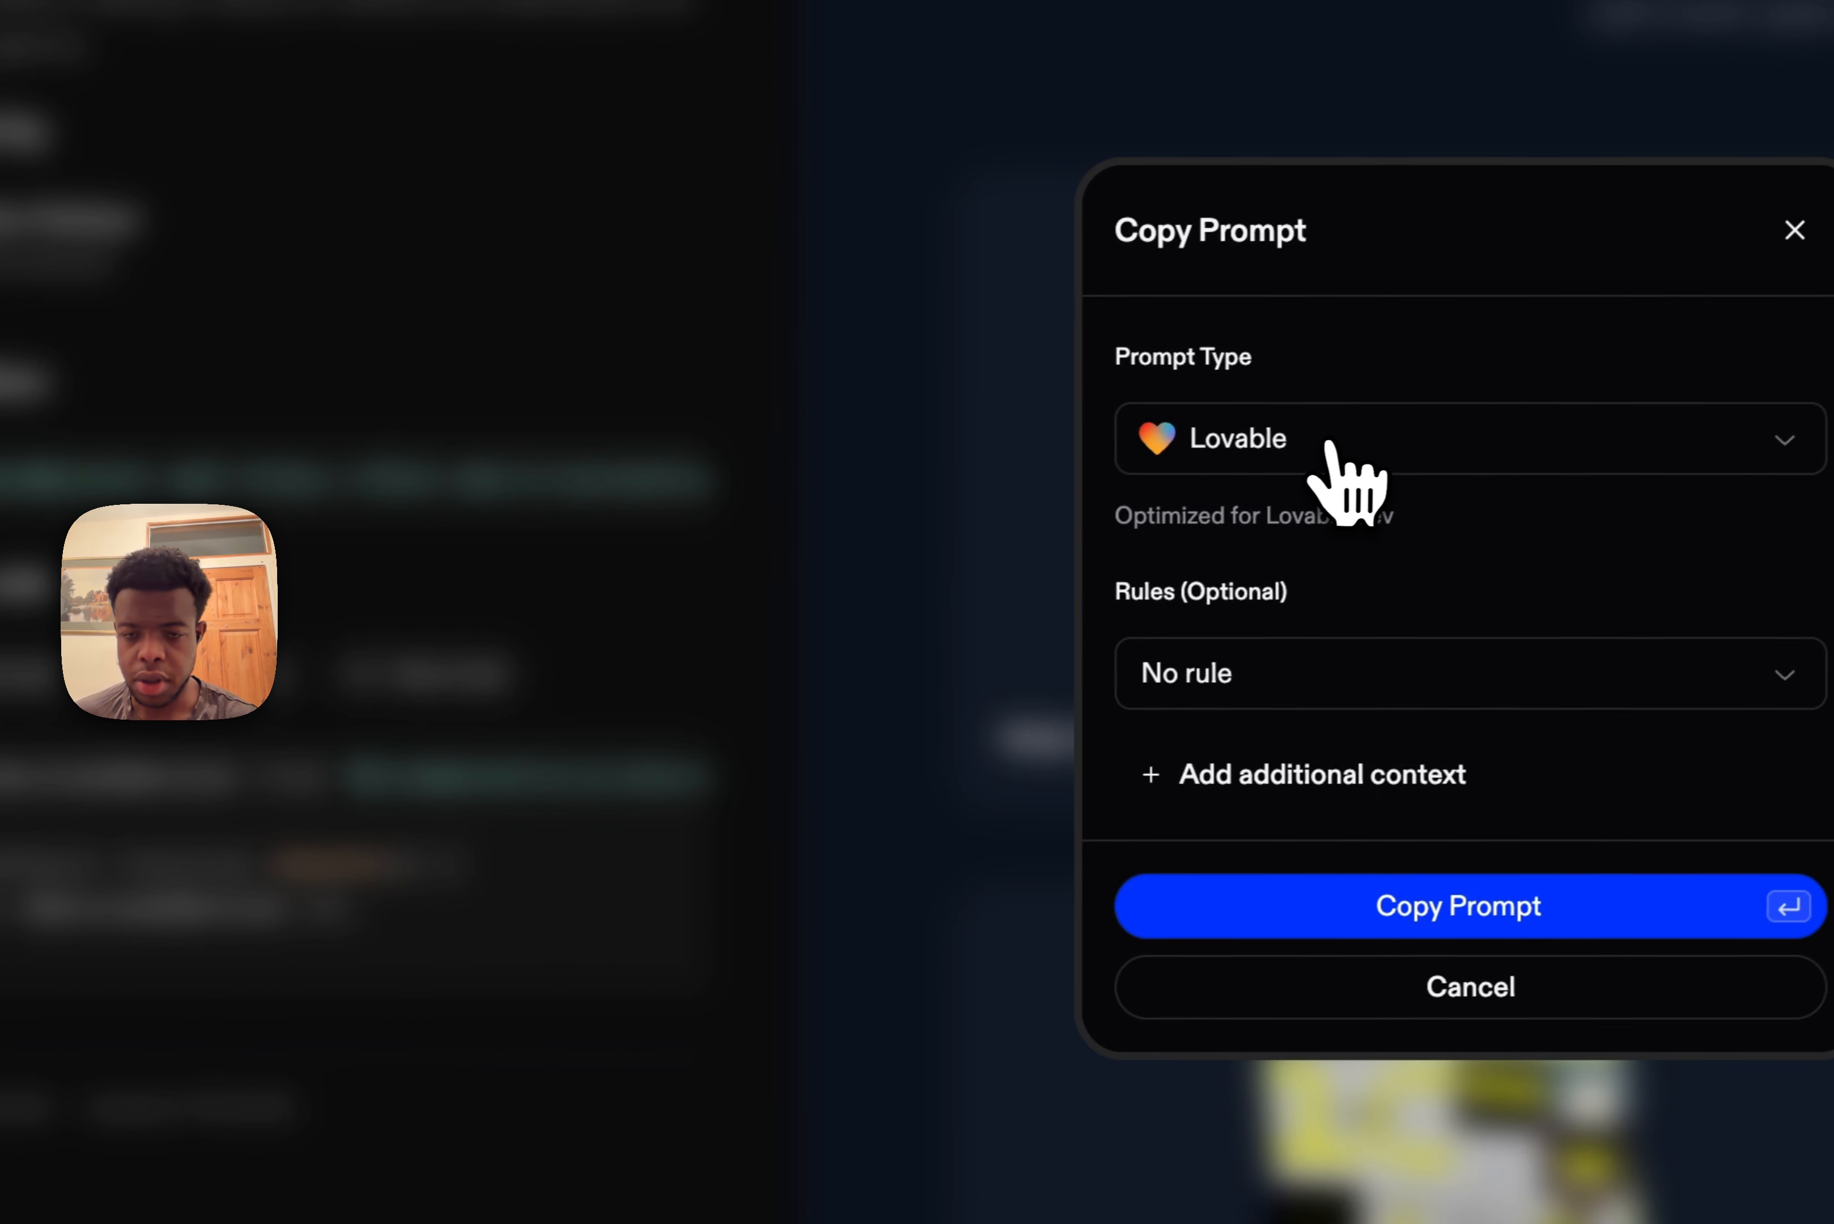
{"action": "left_click", "coordinate": [1697, 453]}
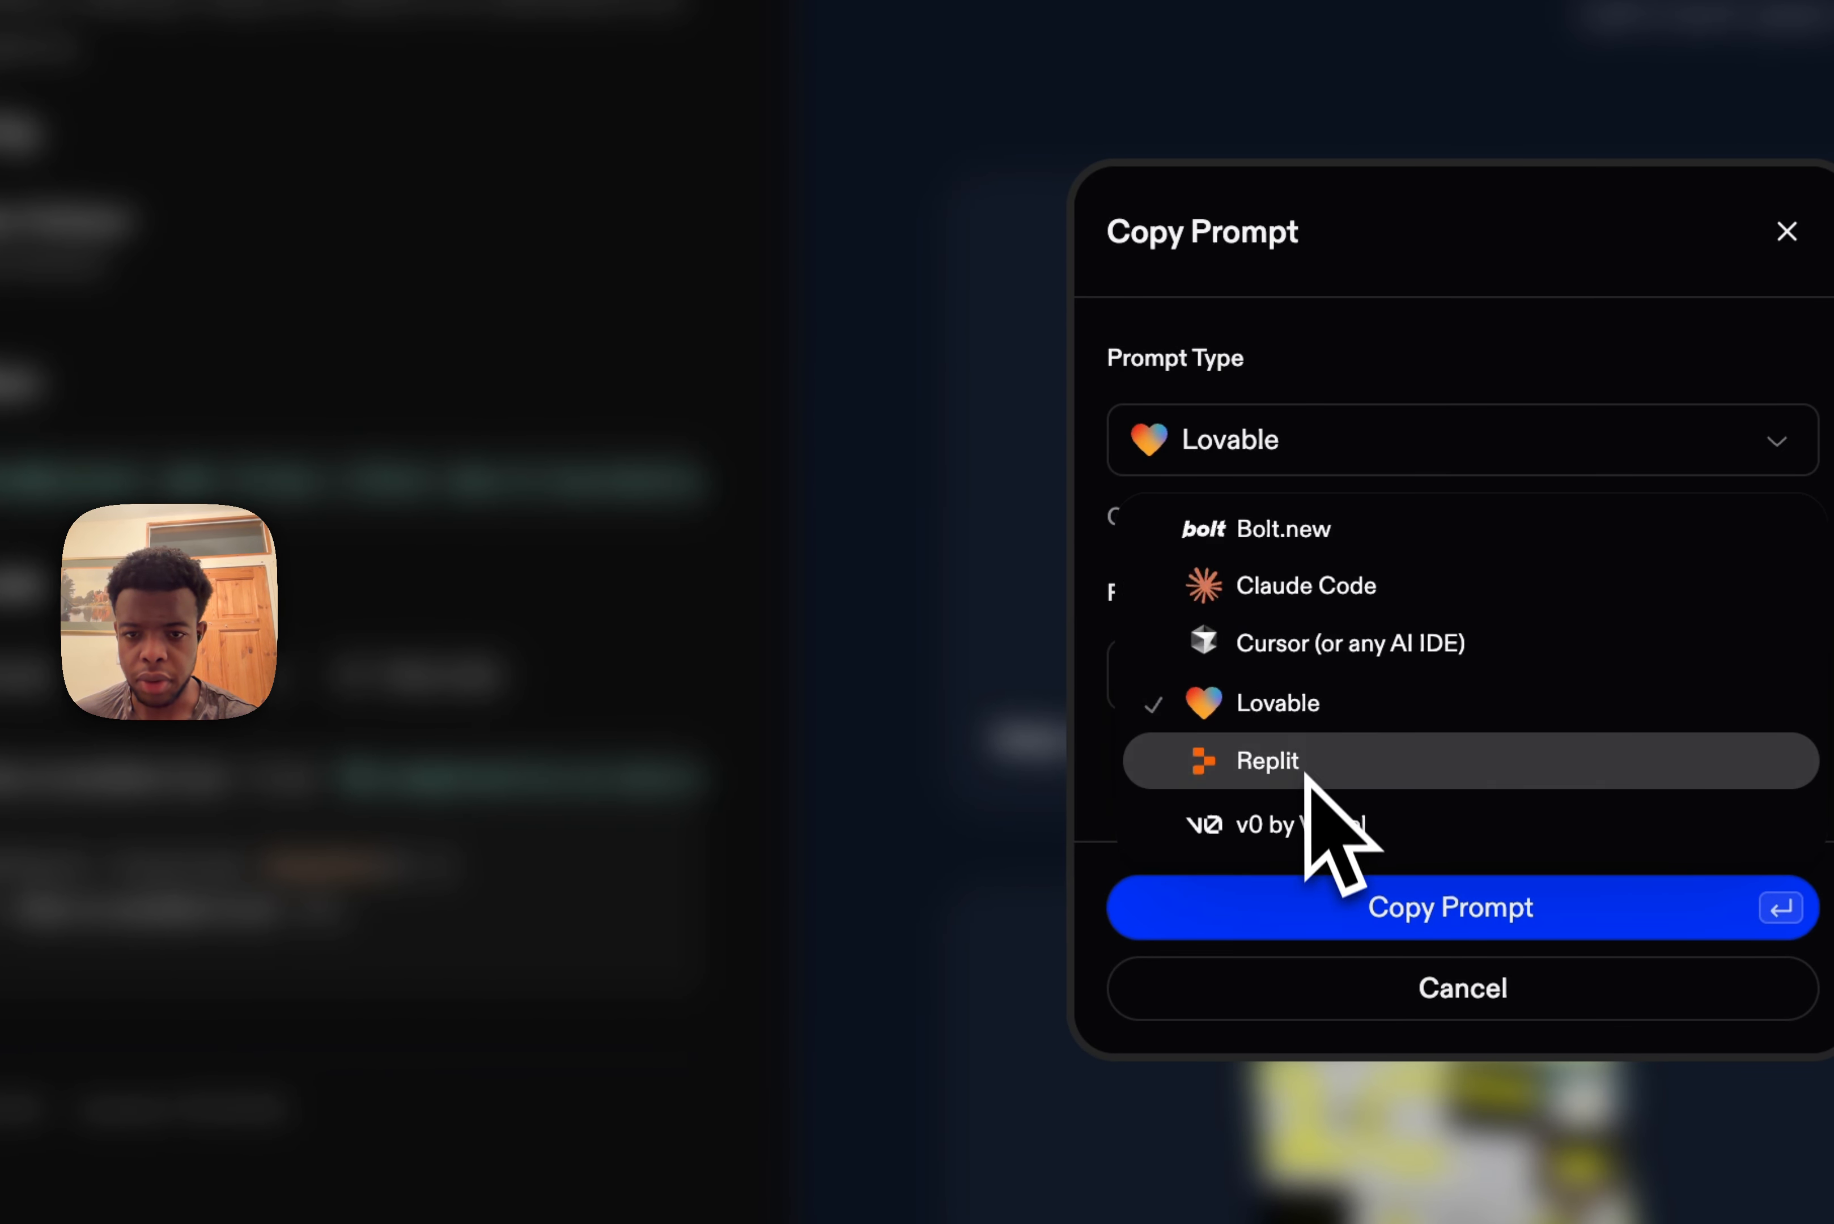
{"action": "left_click", "coordinate": [1310, 836]}
{"action": "left_click", "coordinate": [1345, 927]}
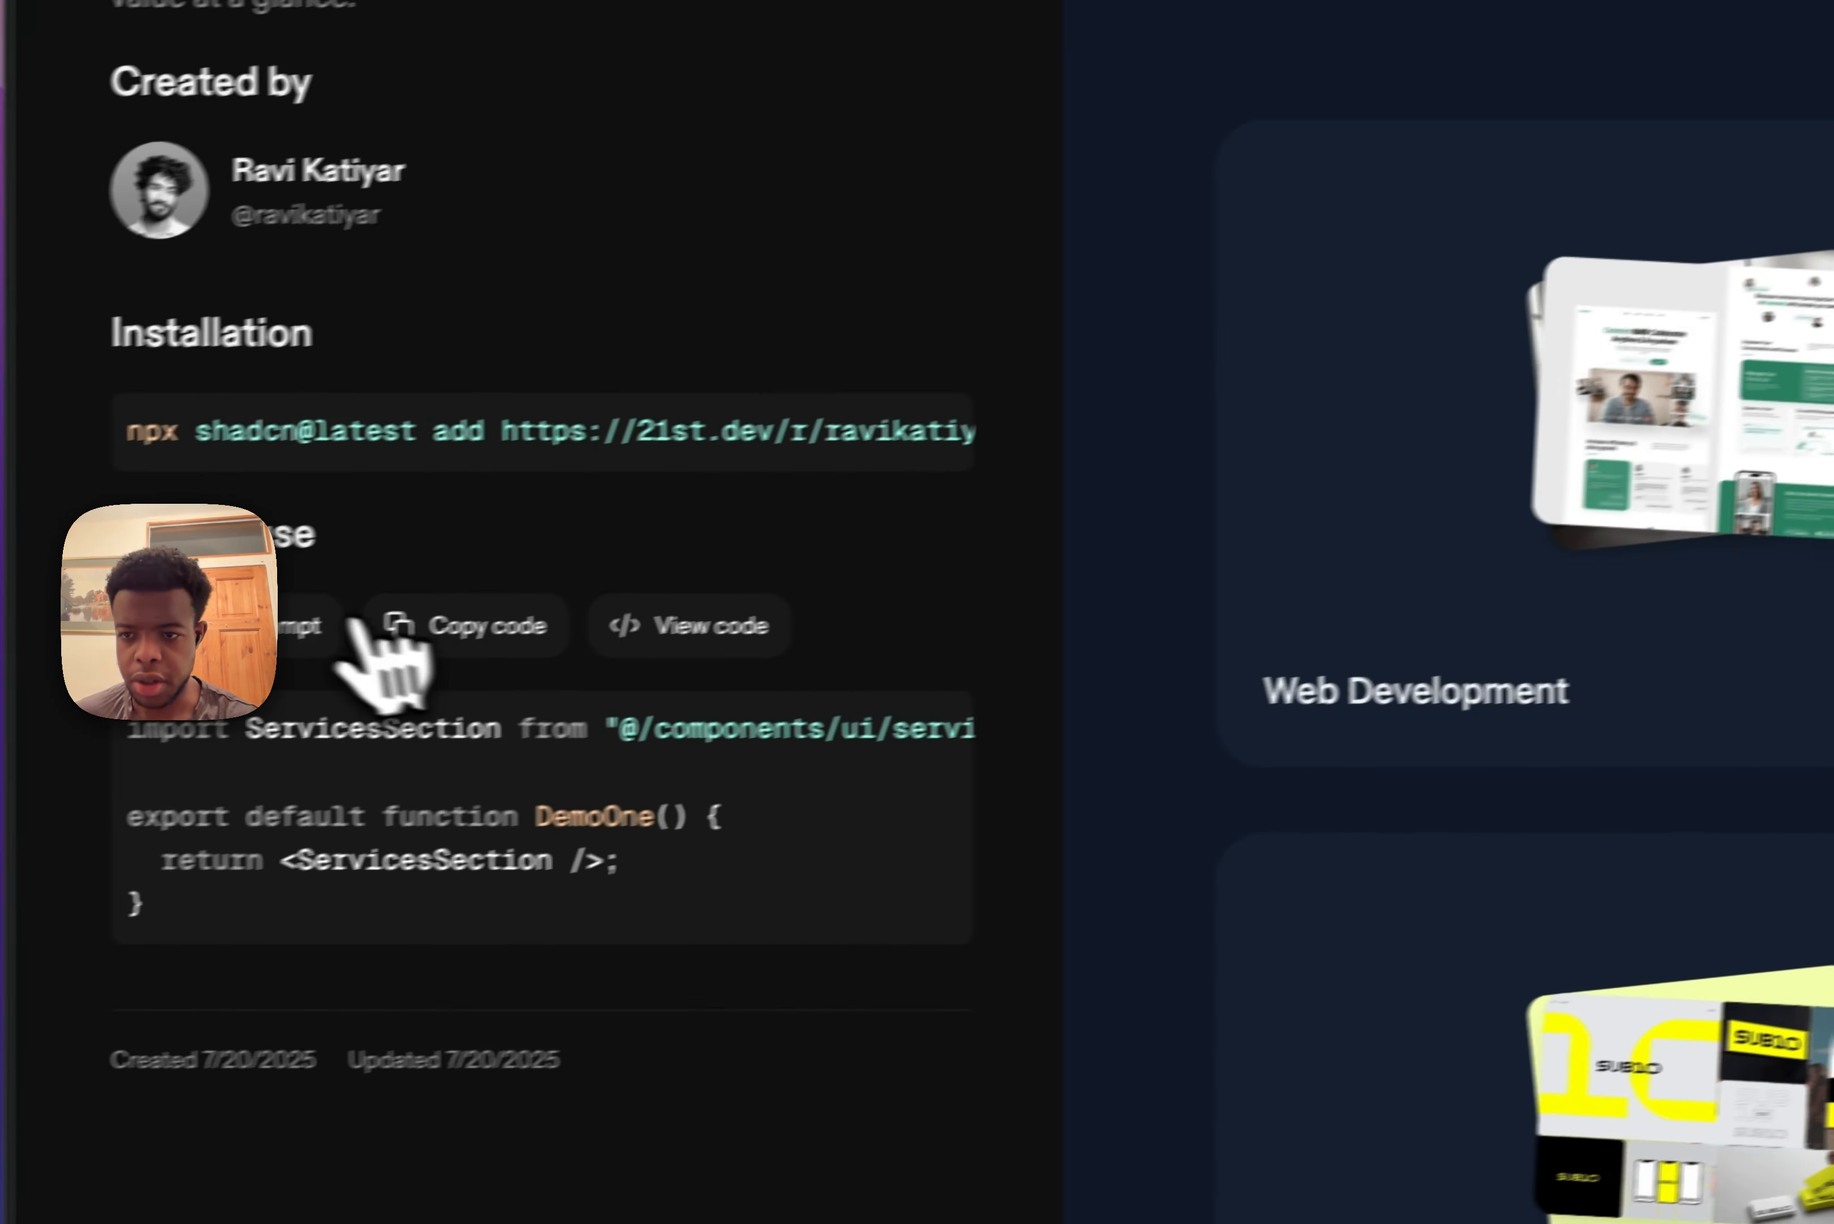
Step: Copy the Services component's v0 by Vercel prompt again with an optional rule selected
{"action": "left_click", "coordinate": [332, 623]}
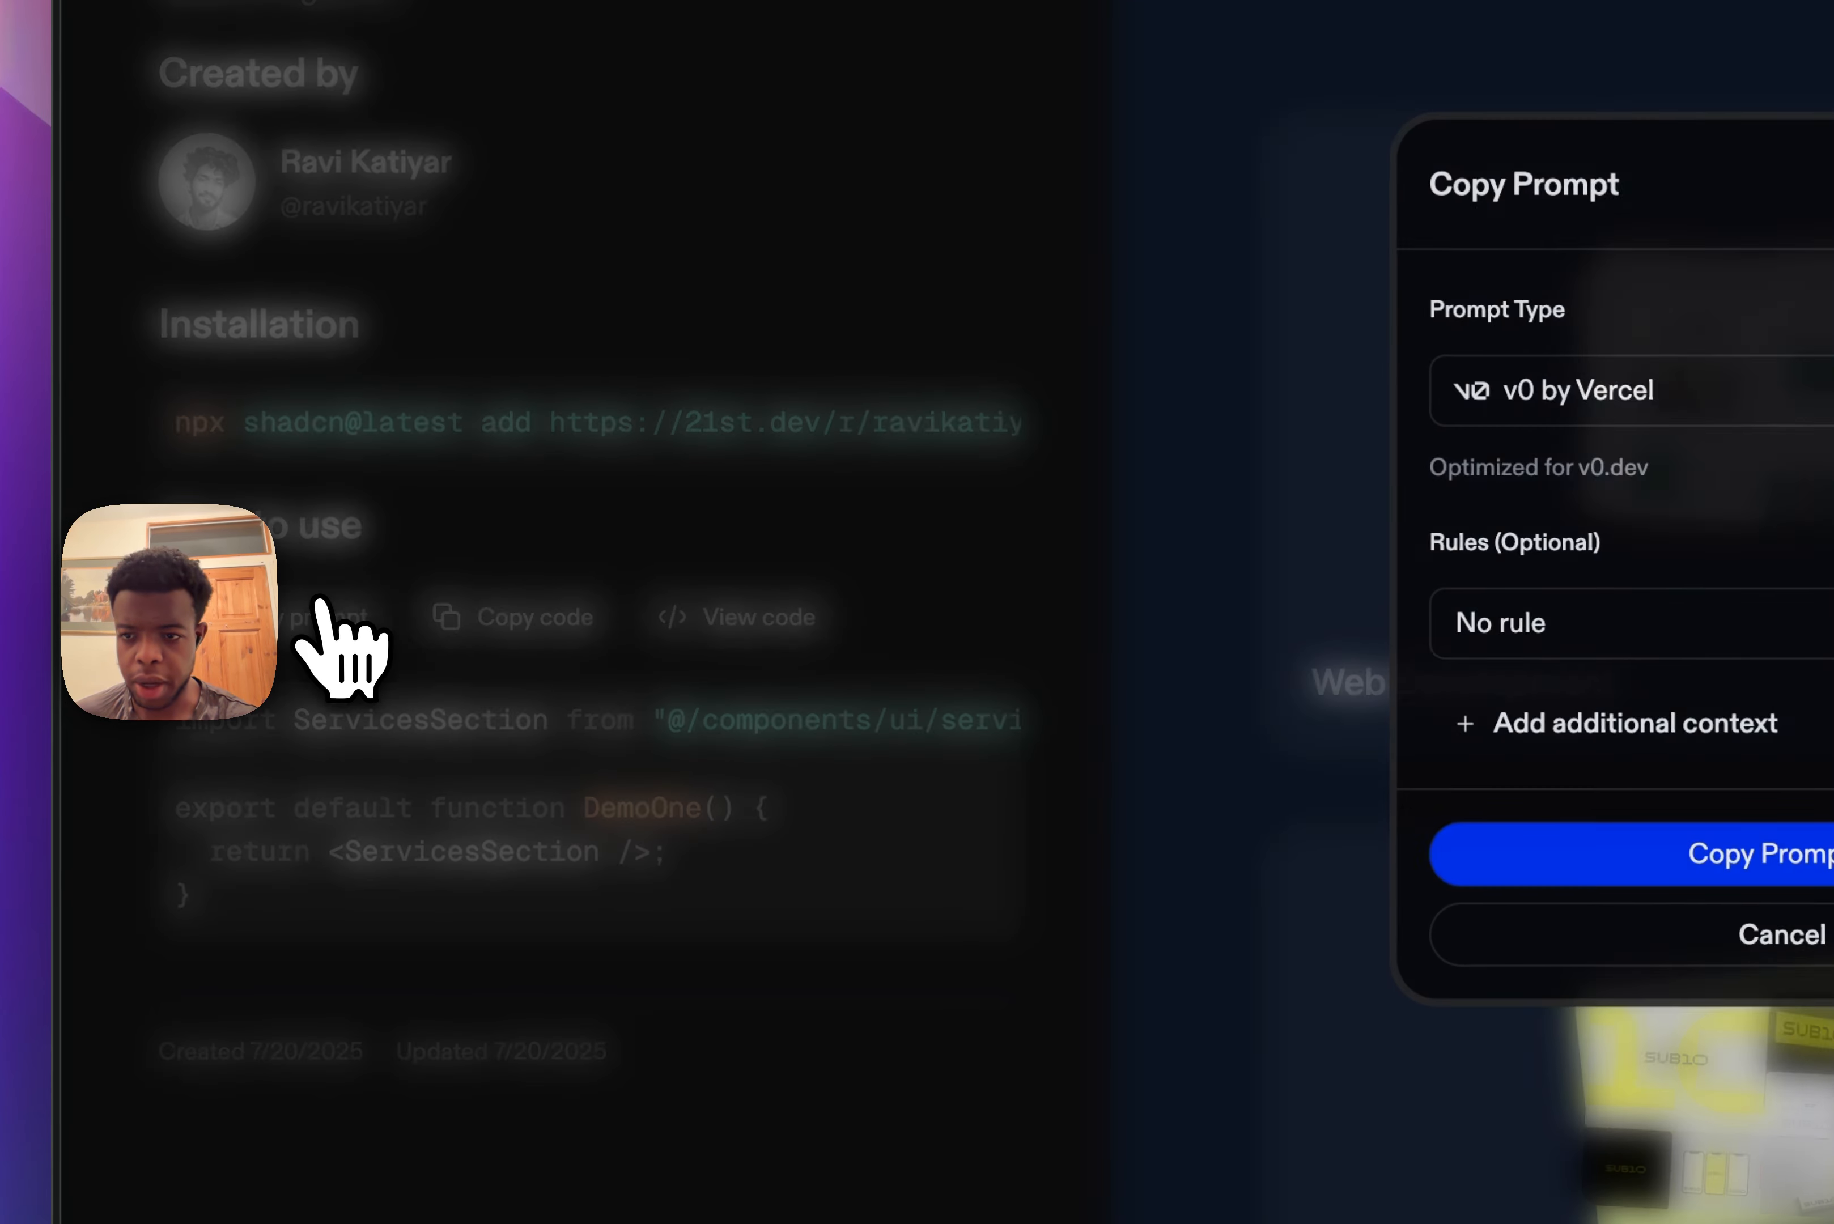
{"action": "left_click", "coordinate": [1744, 631]}
{"action": "left_click", "coordinate": [1736, 786]}
{"action": "left_click", "coordinate": [1709, 856]}
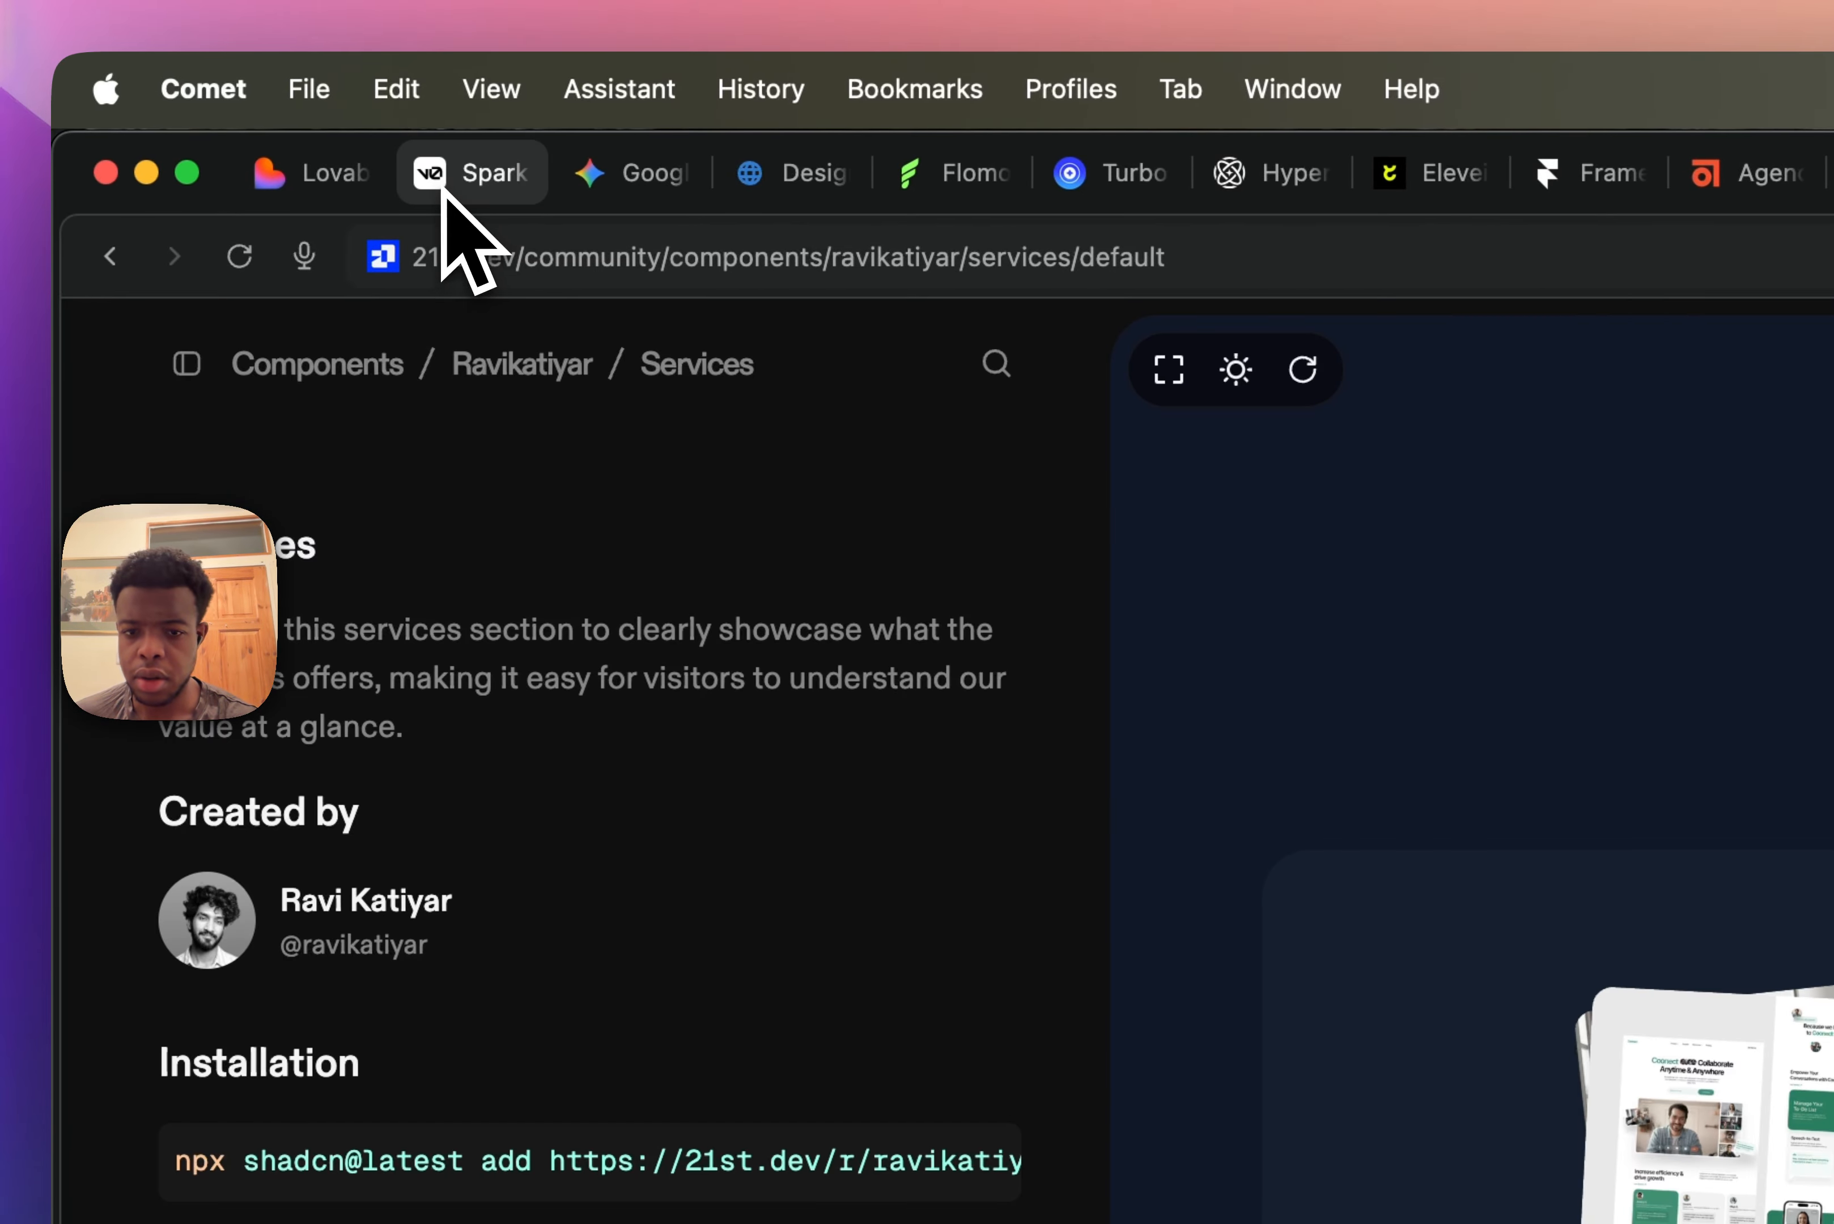
Step: Switch to v0 and prompt it to add the pasted component under "driving conversions..." as a new "our services" section, using our existing styling
{"action": "left_click", "coordinate": [471, 172]}
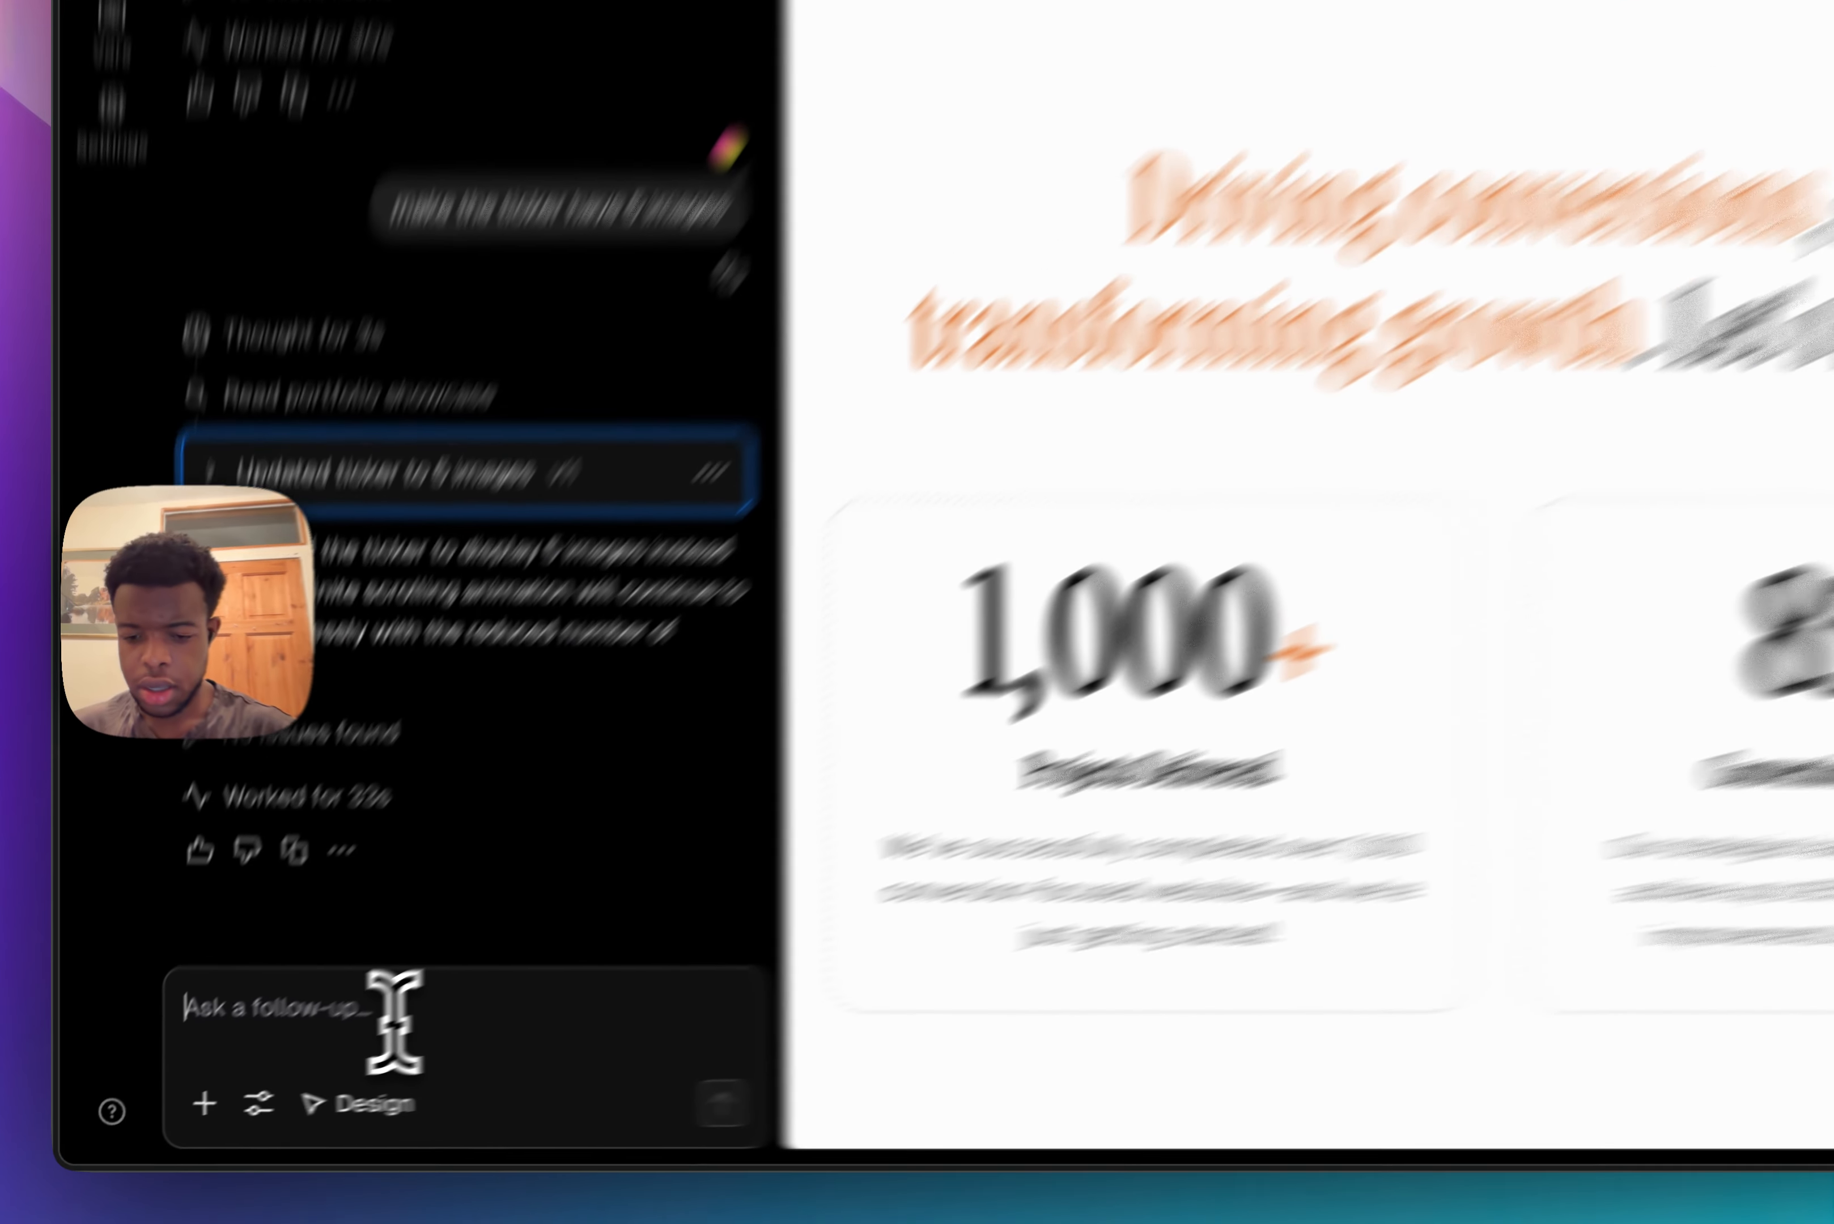
{"action": "type", "text": "und"}
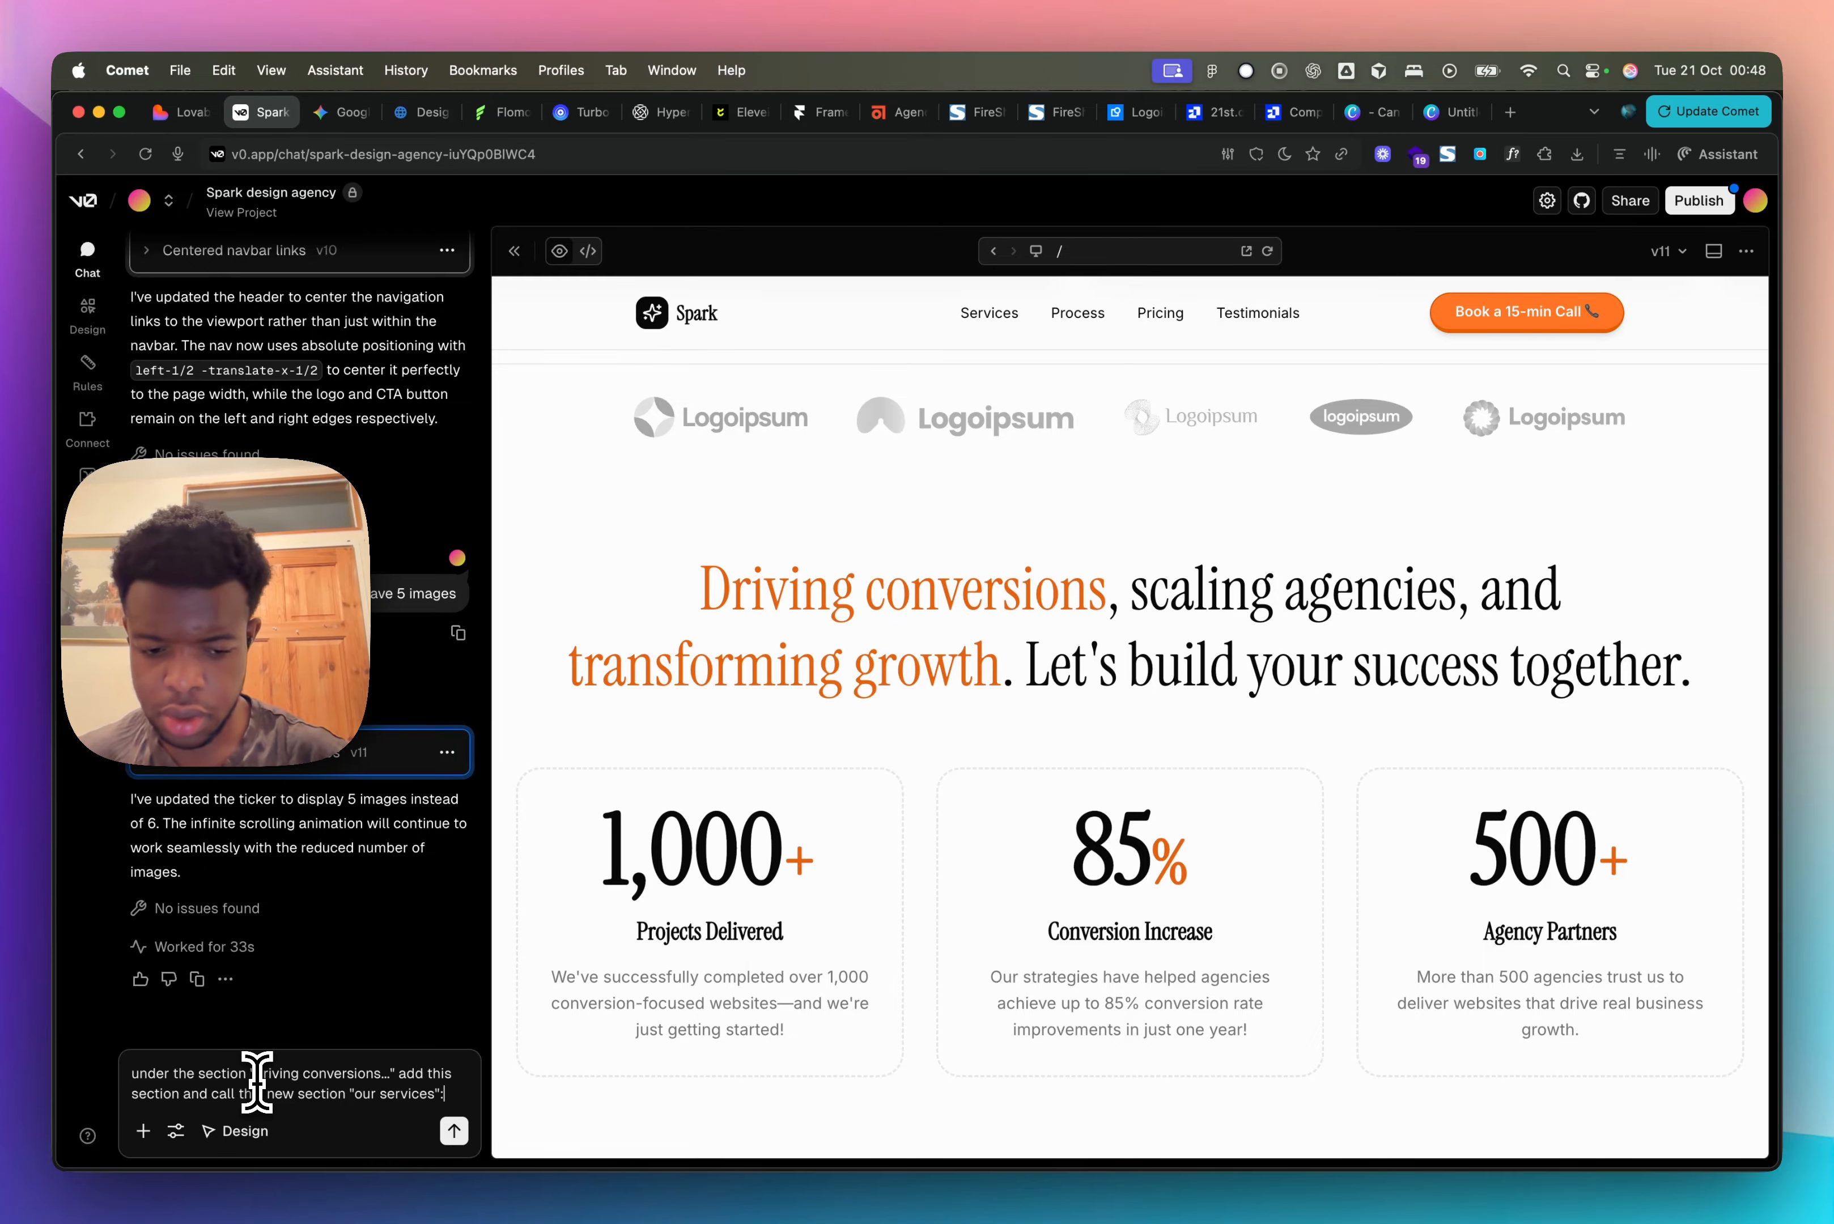
{"action": "key", "text": "shift+Return"}
{"action": "key", "text": "shift+Return"}
{"action": "key", "text": "super+v"}
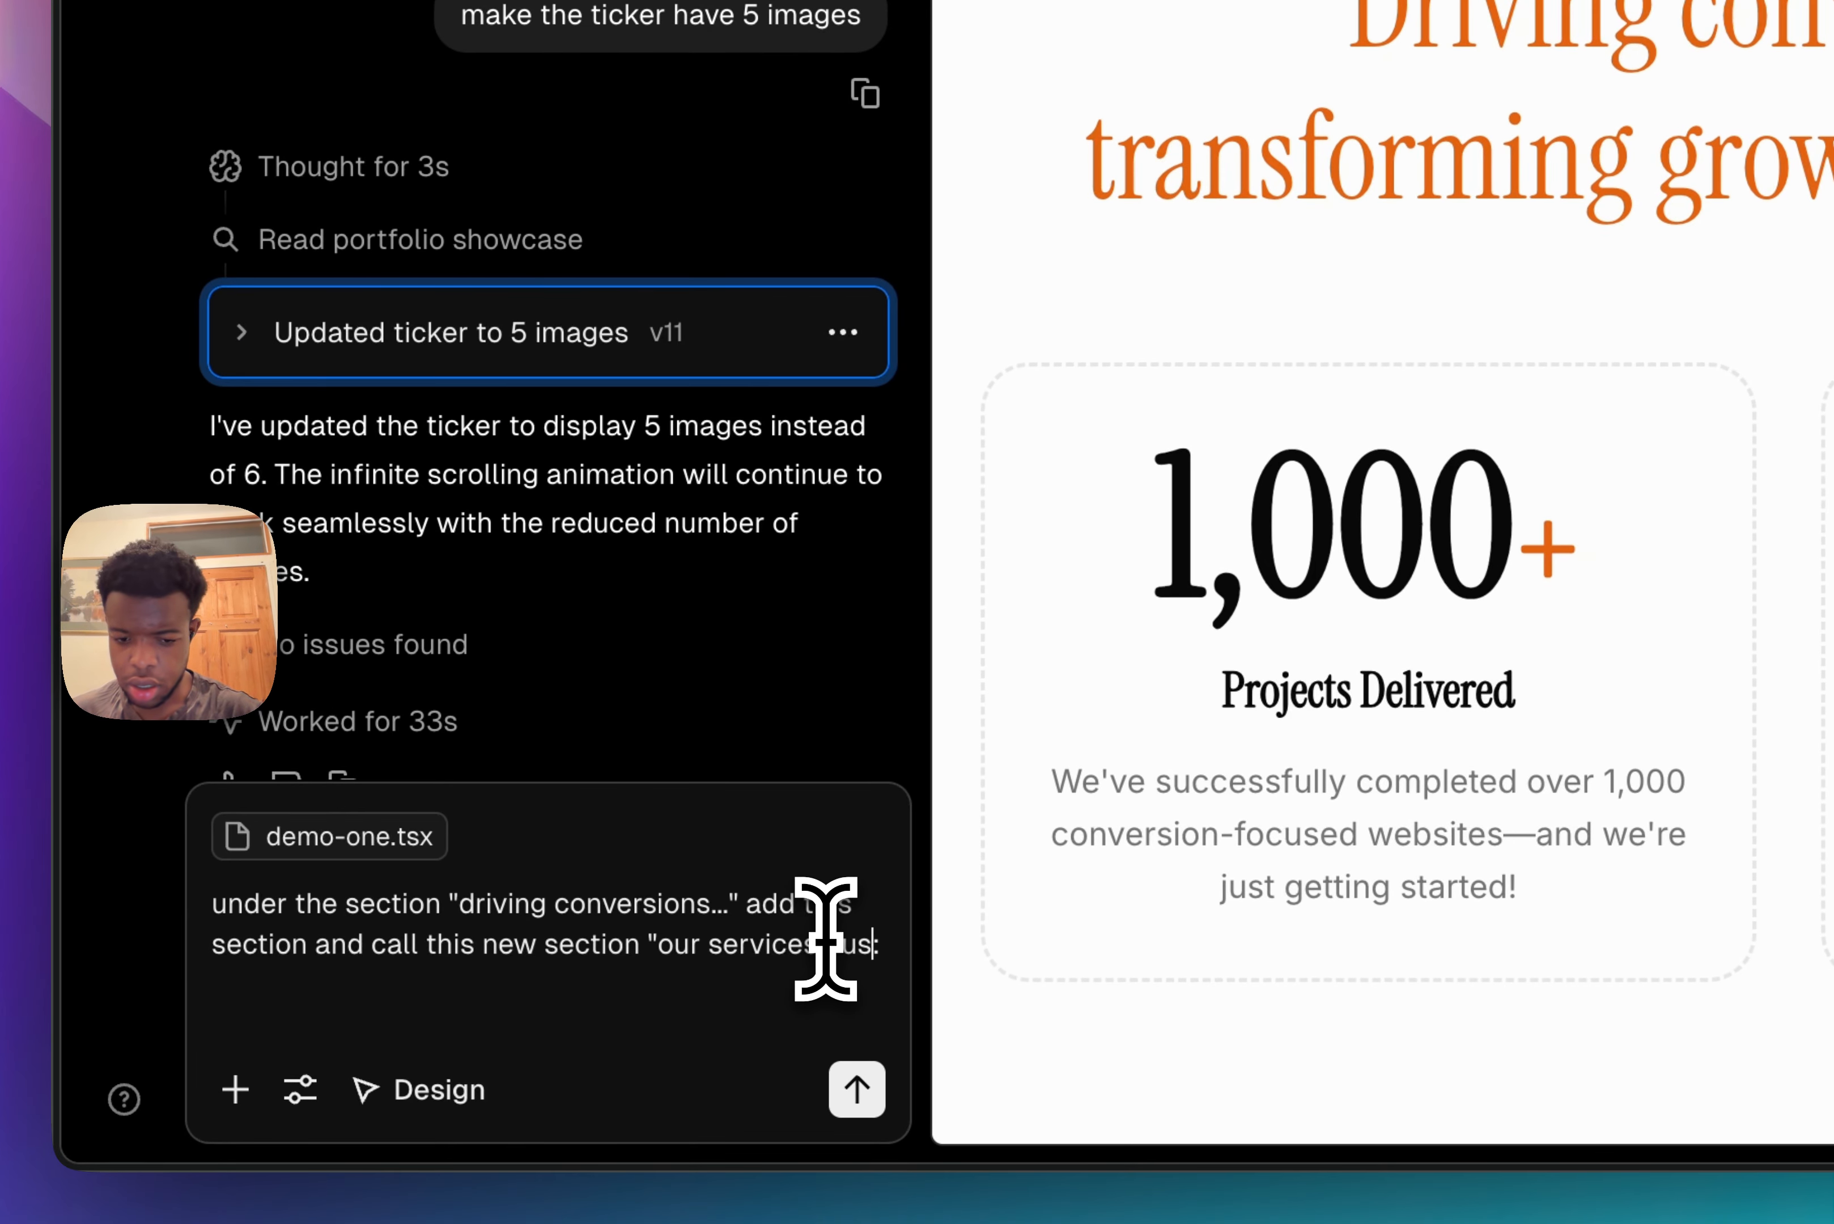
{"action": "type", "text": "e our existing styling:"}
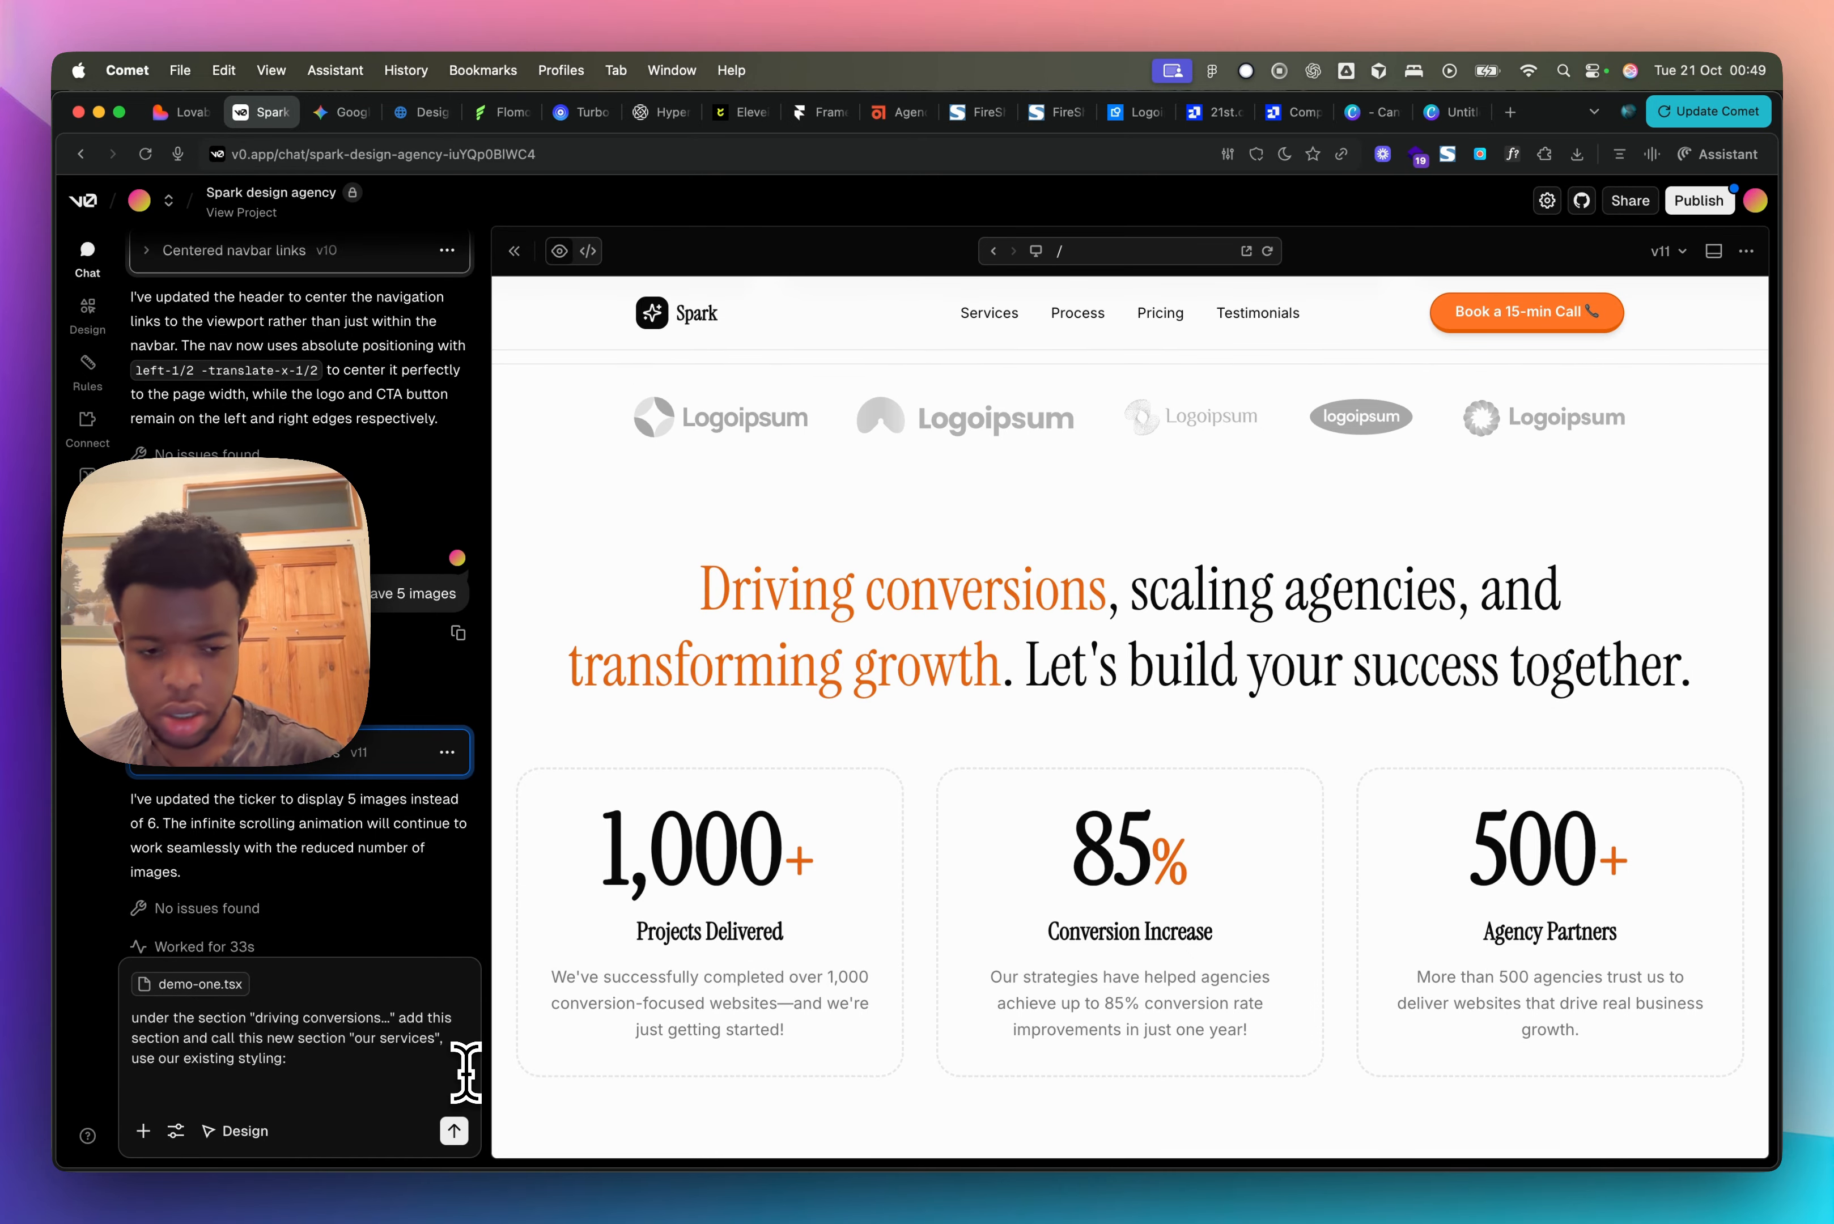
{"action": "left_click", "coordinate": [454, 1132]}
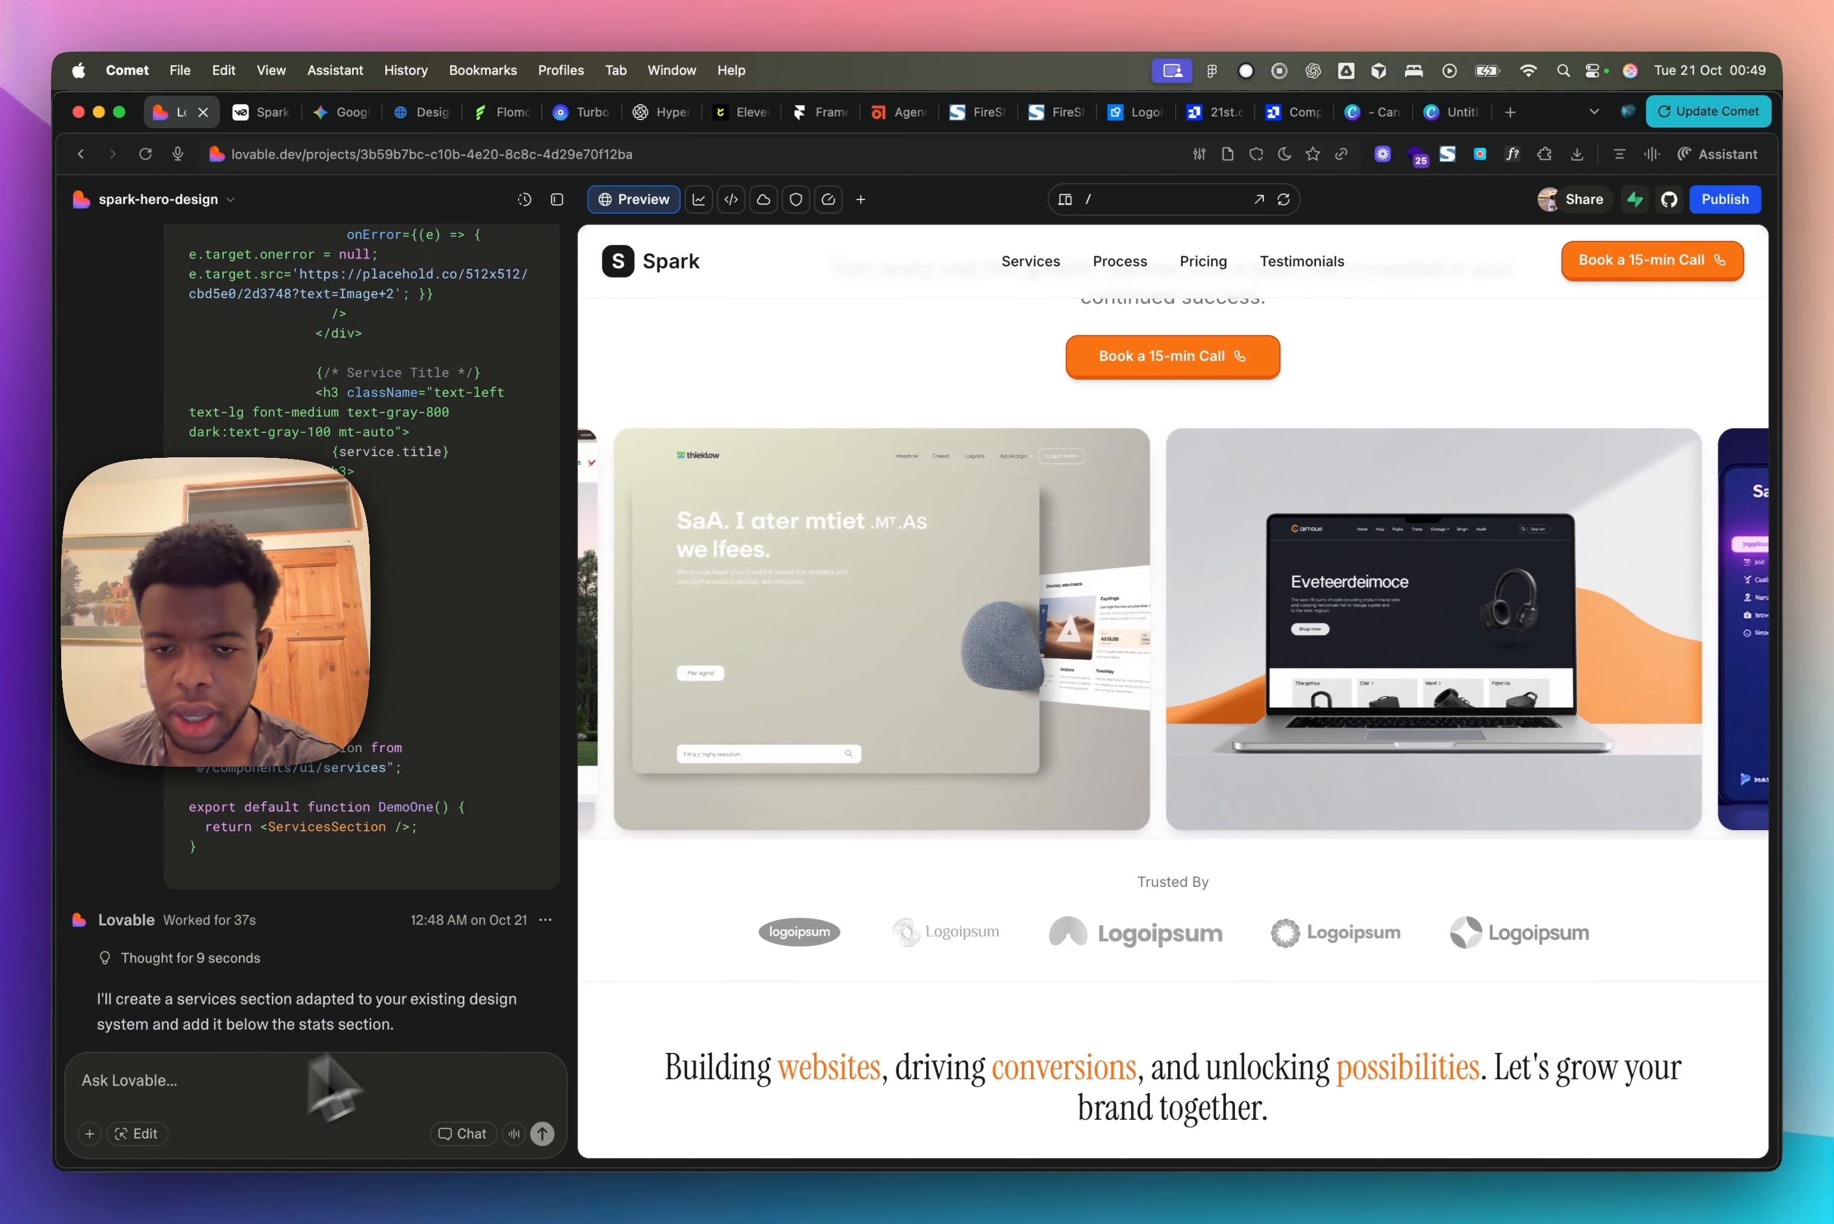
Step: Write a Lovable prompt for a 5 step "our approach" section under our services, unique but consistent with our theme, and copy its text
{"action": "mouse_move", "coordinate": [348, 1178]}
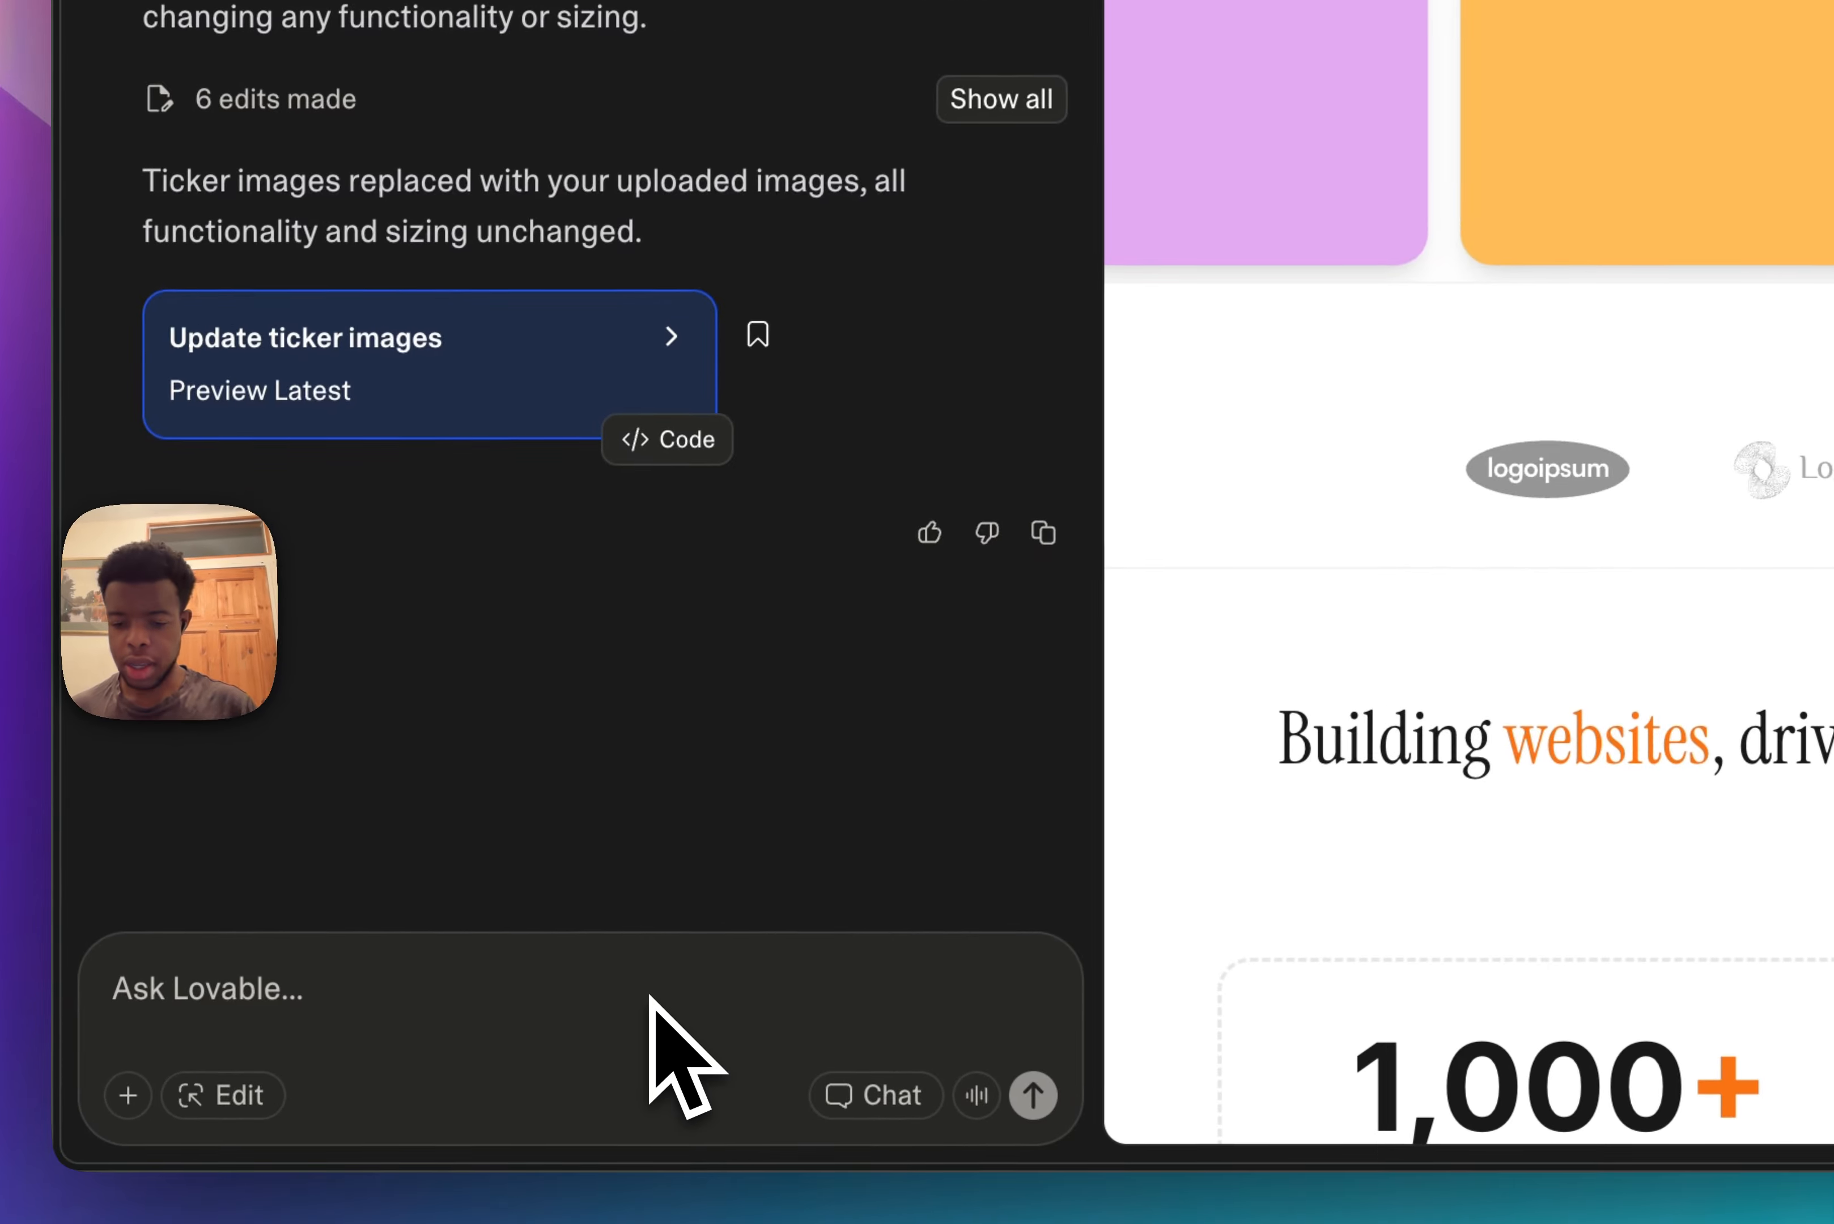
{"action": "left_click", "coordinate": [652, 998]}
{"action": "type", "text": "unde"}
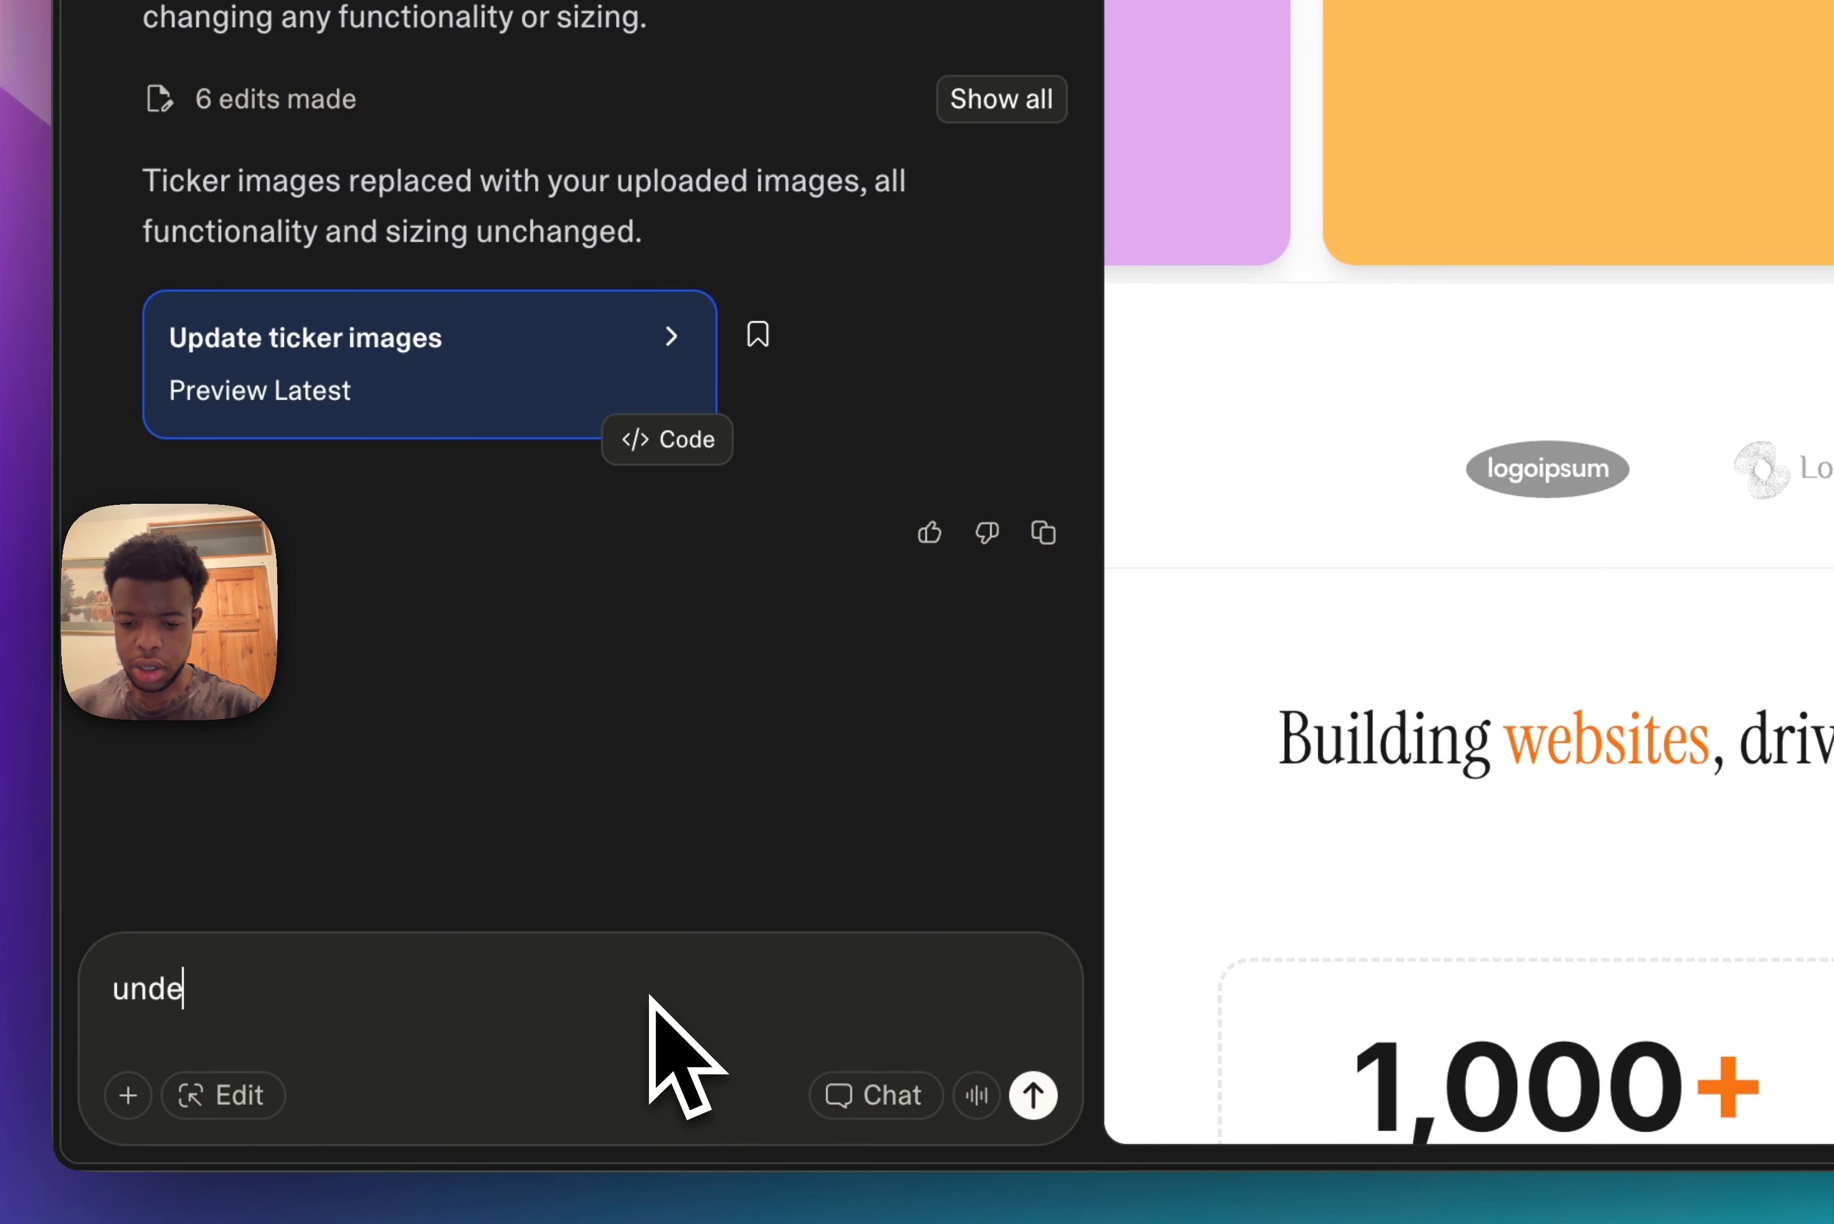
{"action": "type", "text": "r the o"}
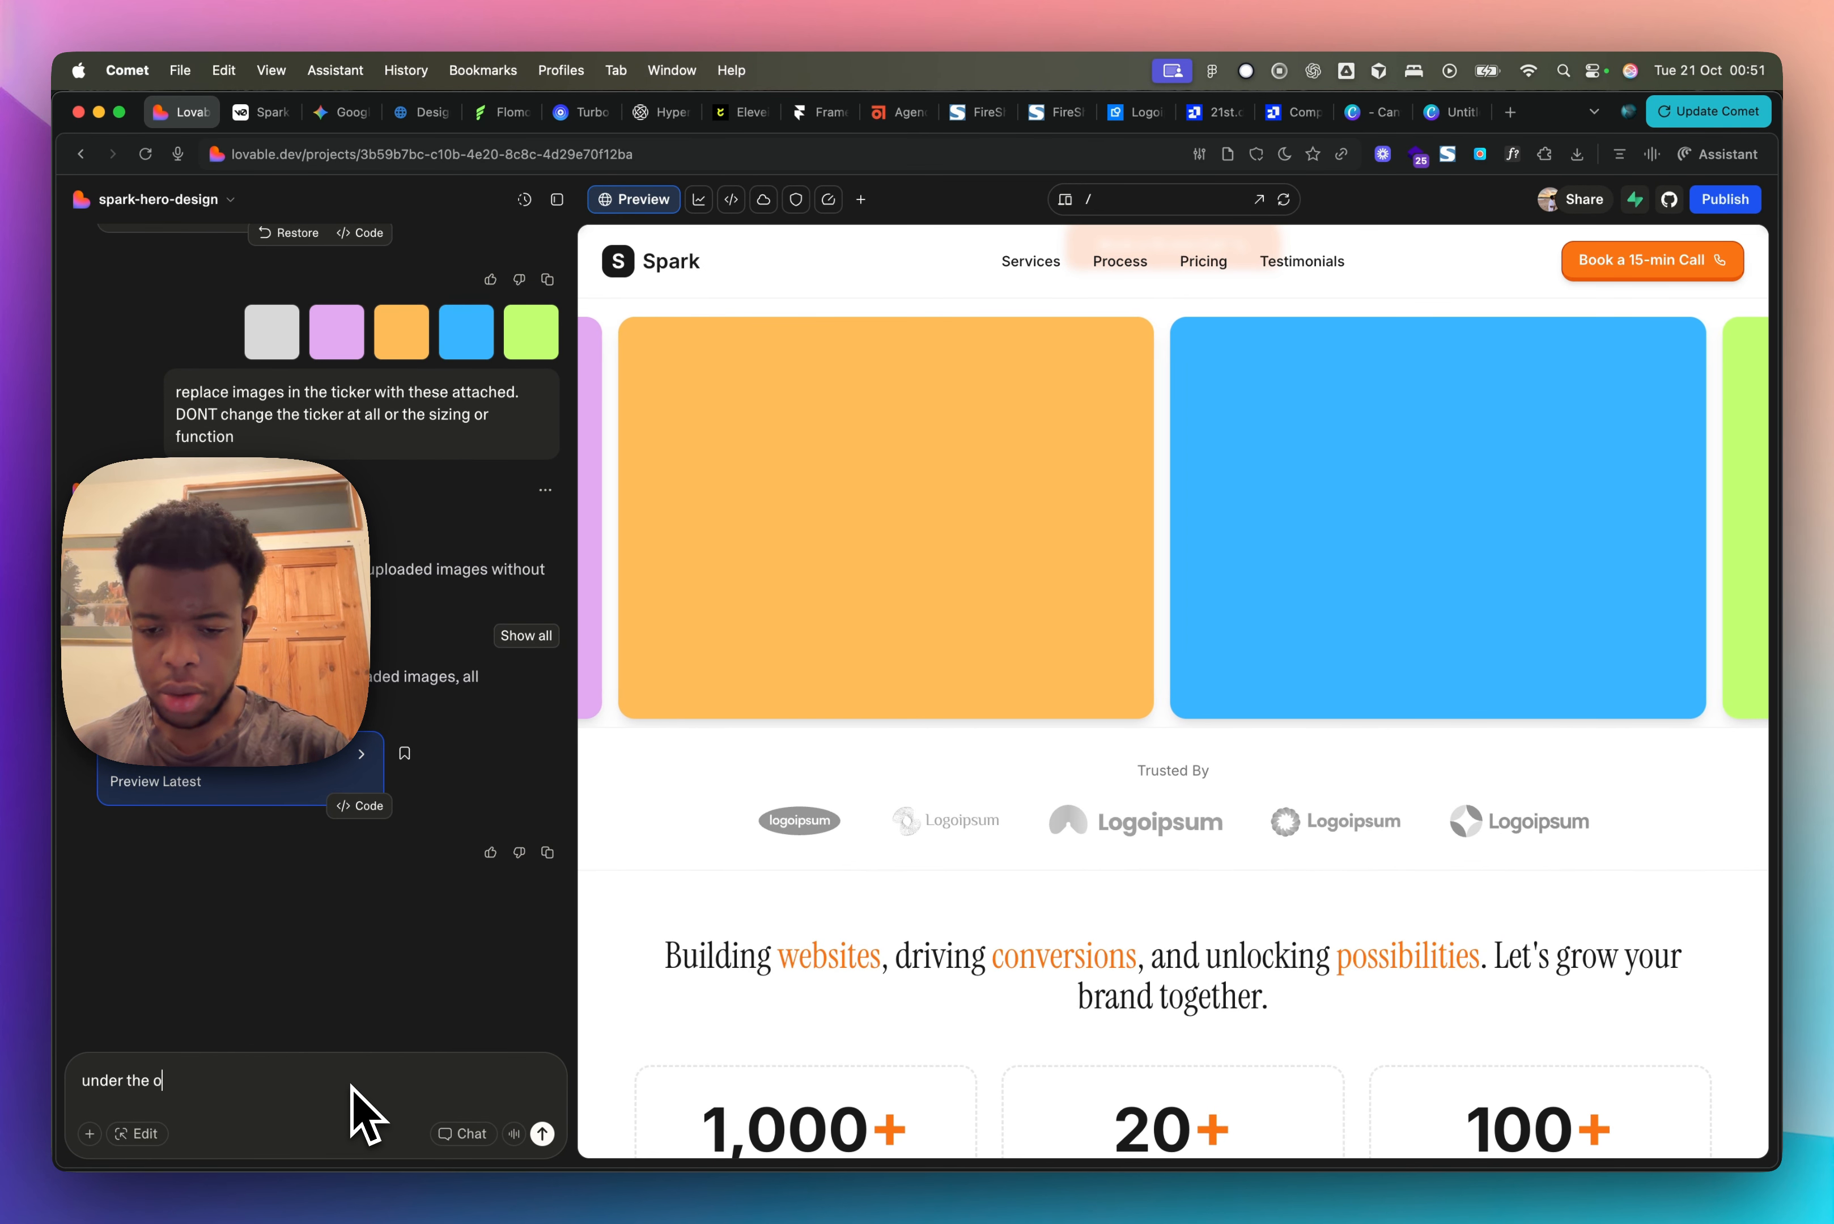
{"action": "type", "text": "ur services se"}
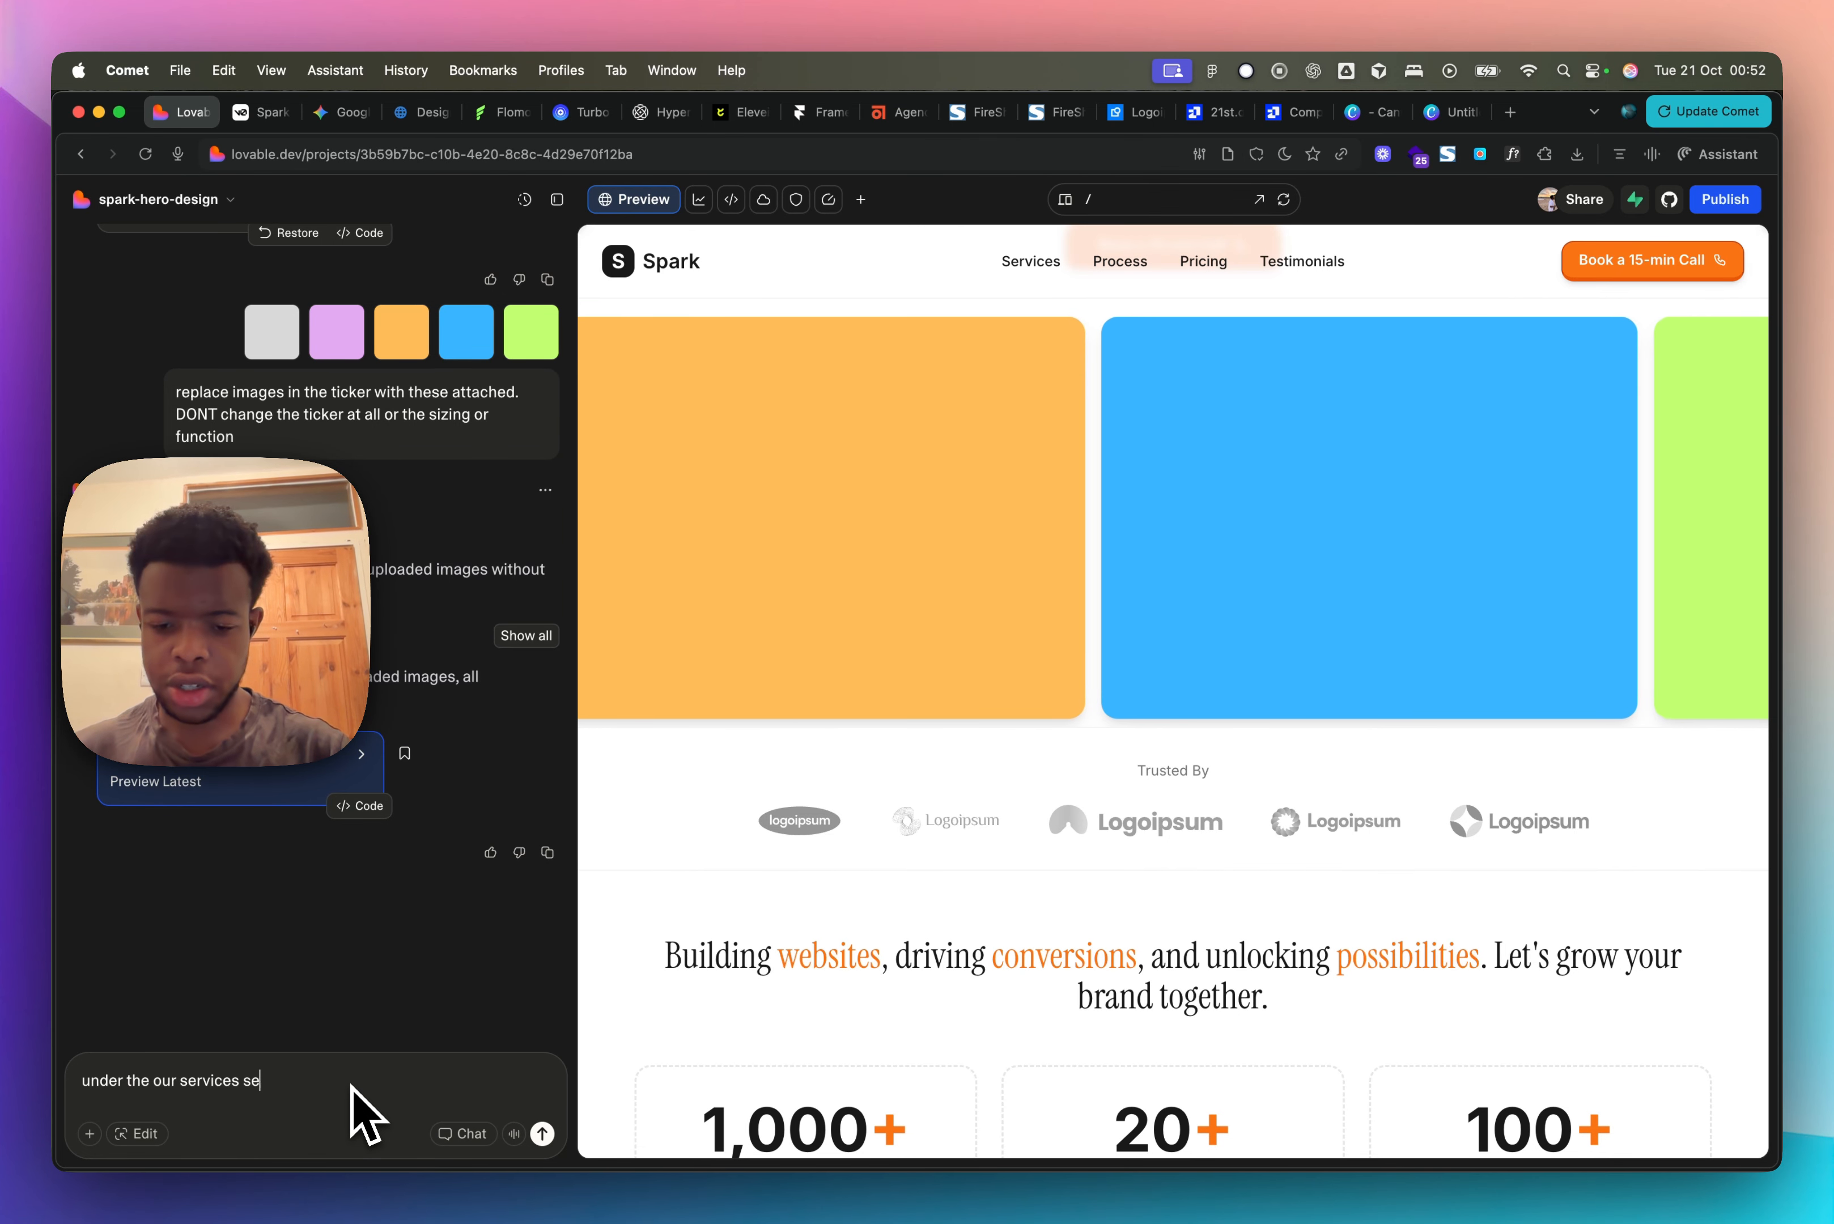
{"action": "type", "text": "ction create "}
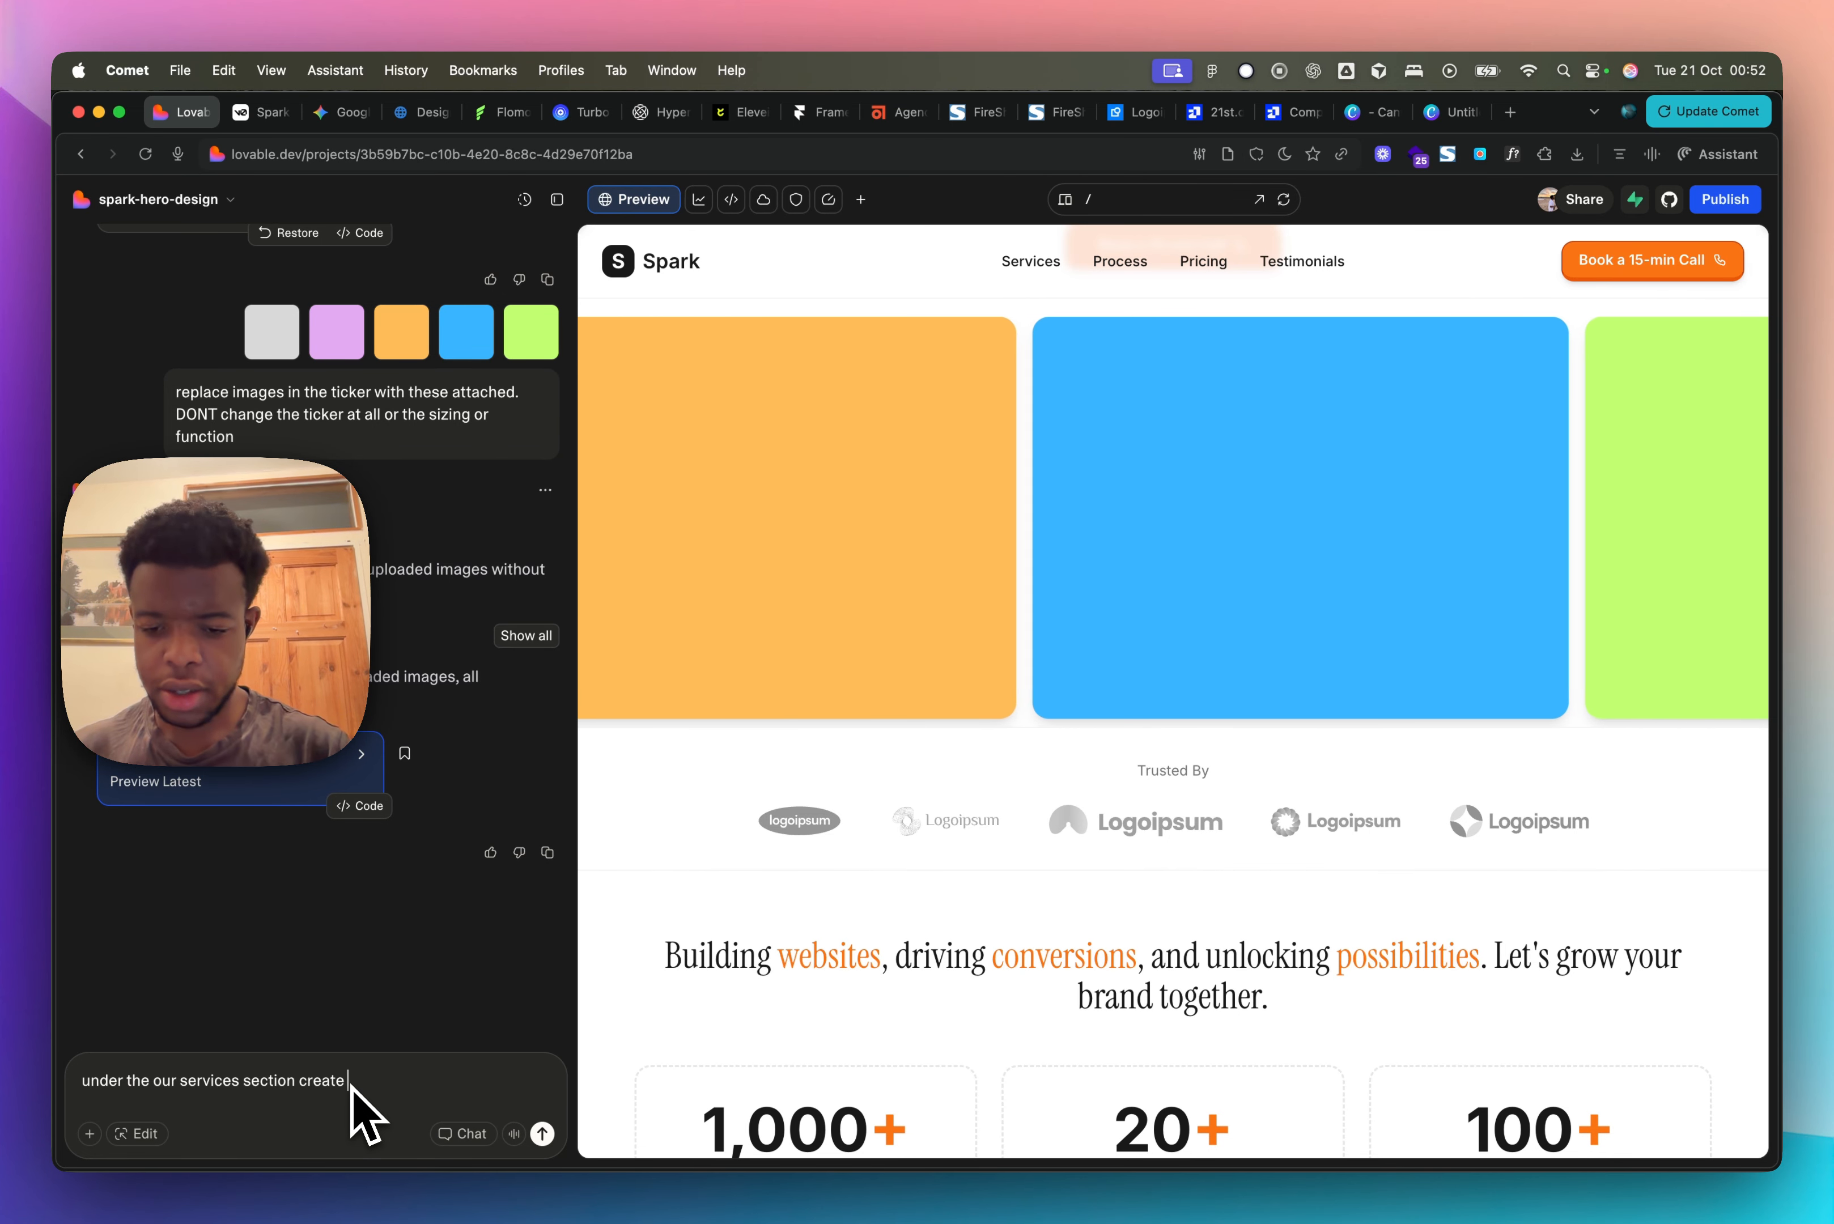
{"action": "type", "text": "a 5 step"}
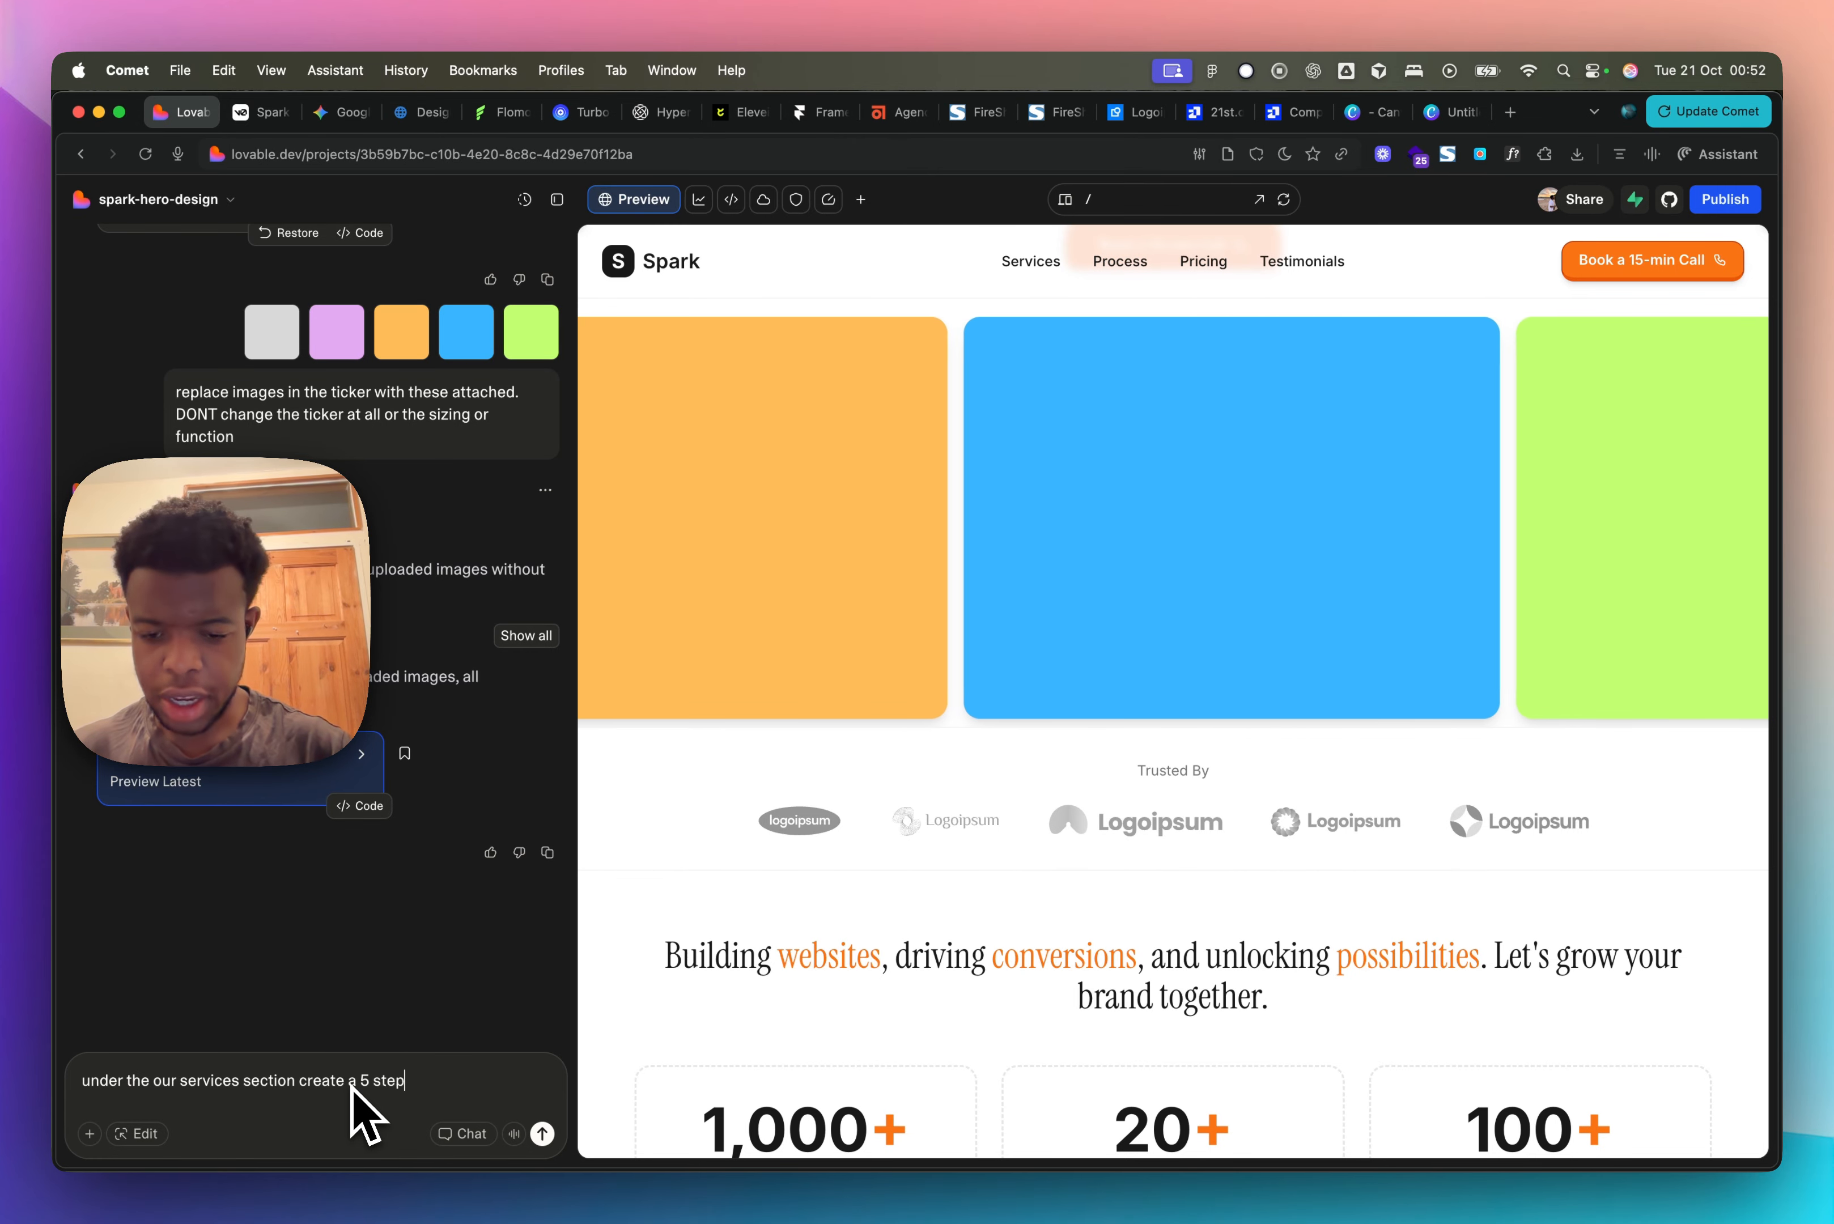
{"action": "type", "text": " \"our approach\" section and make i"}
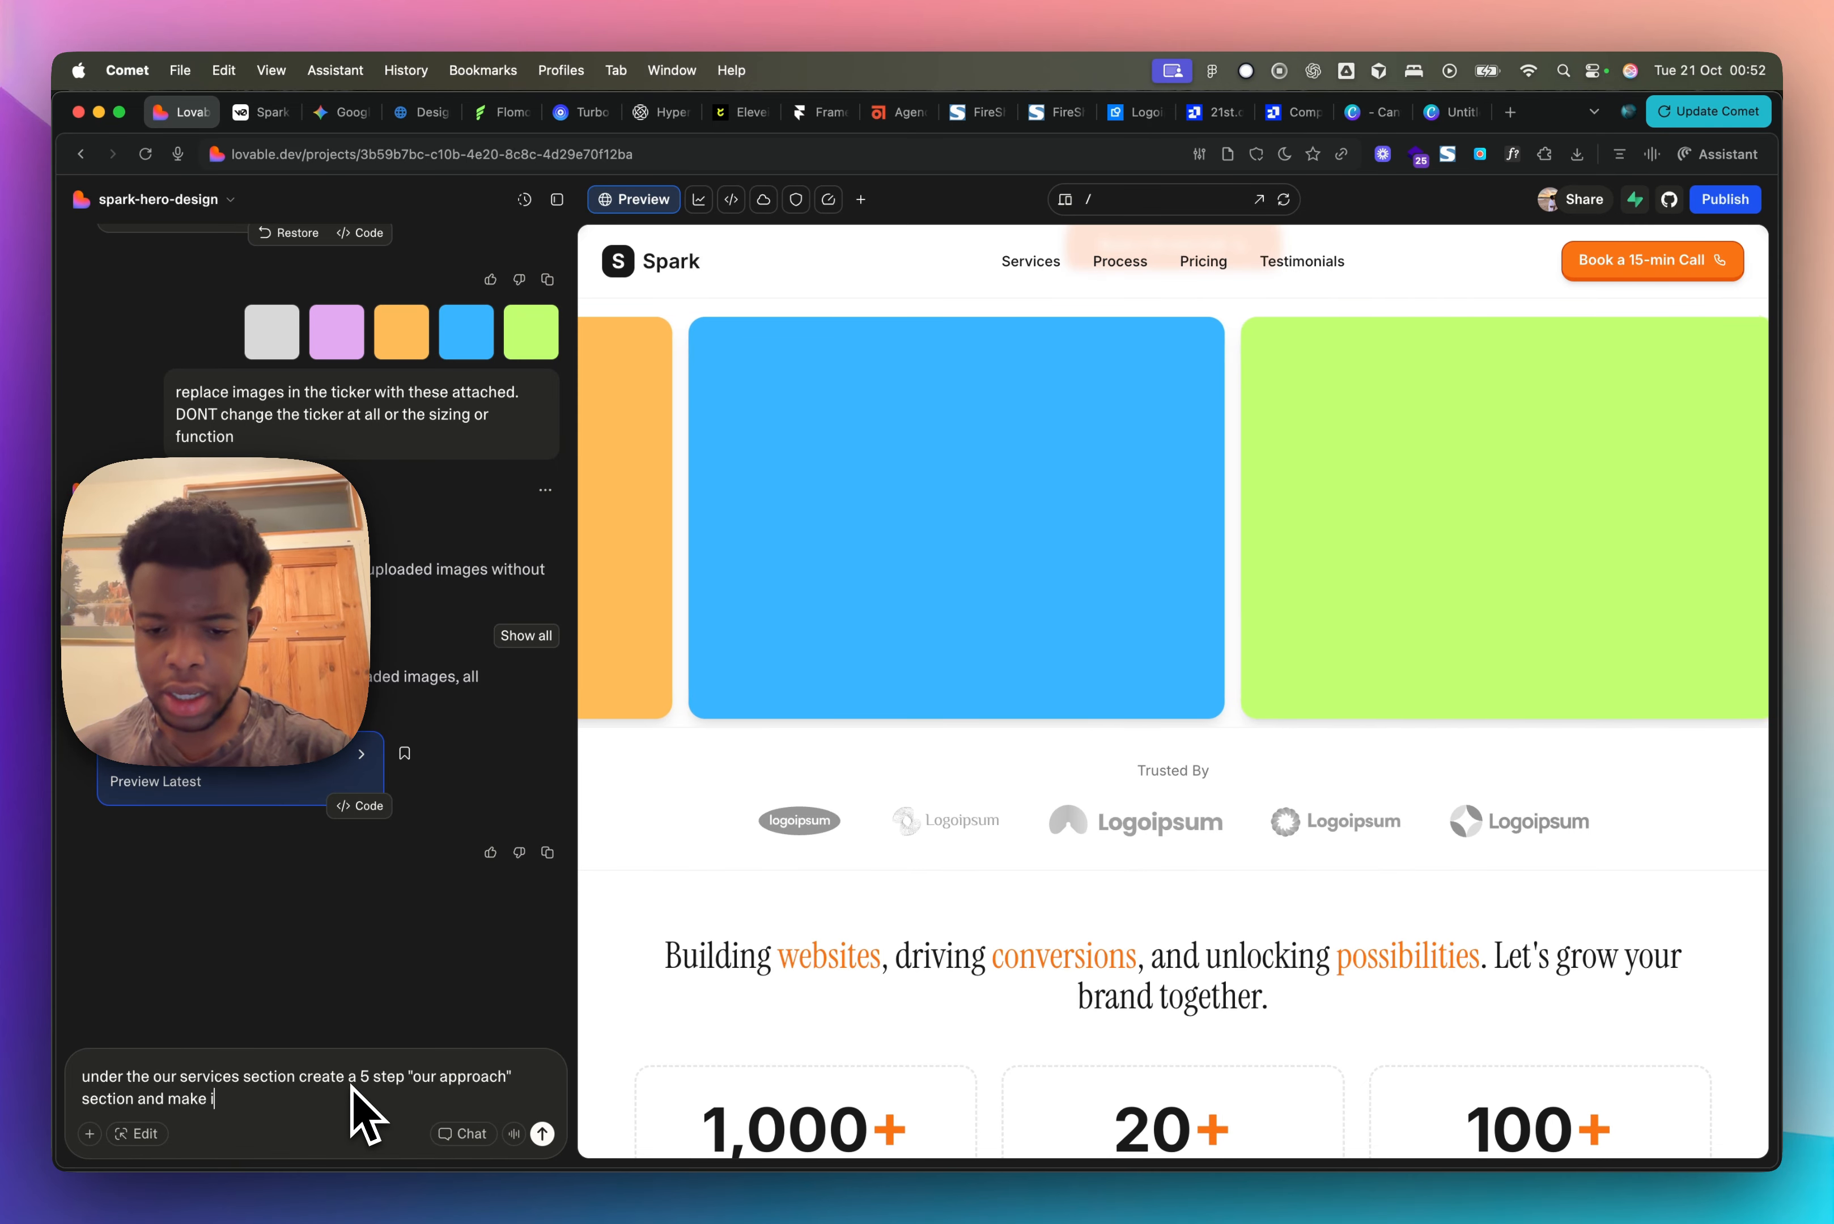
{"action": "type", "text": "t un"}
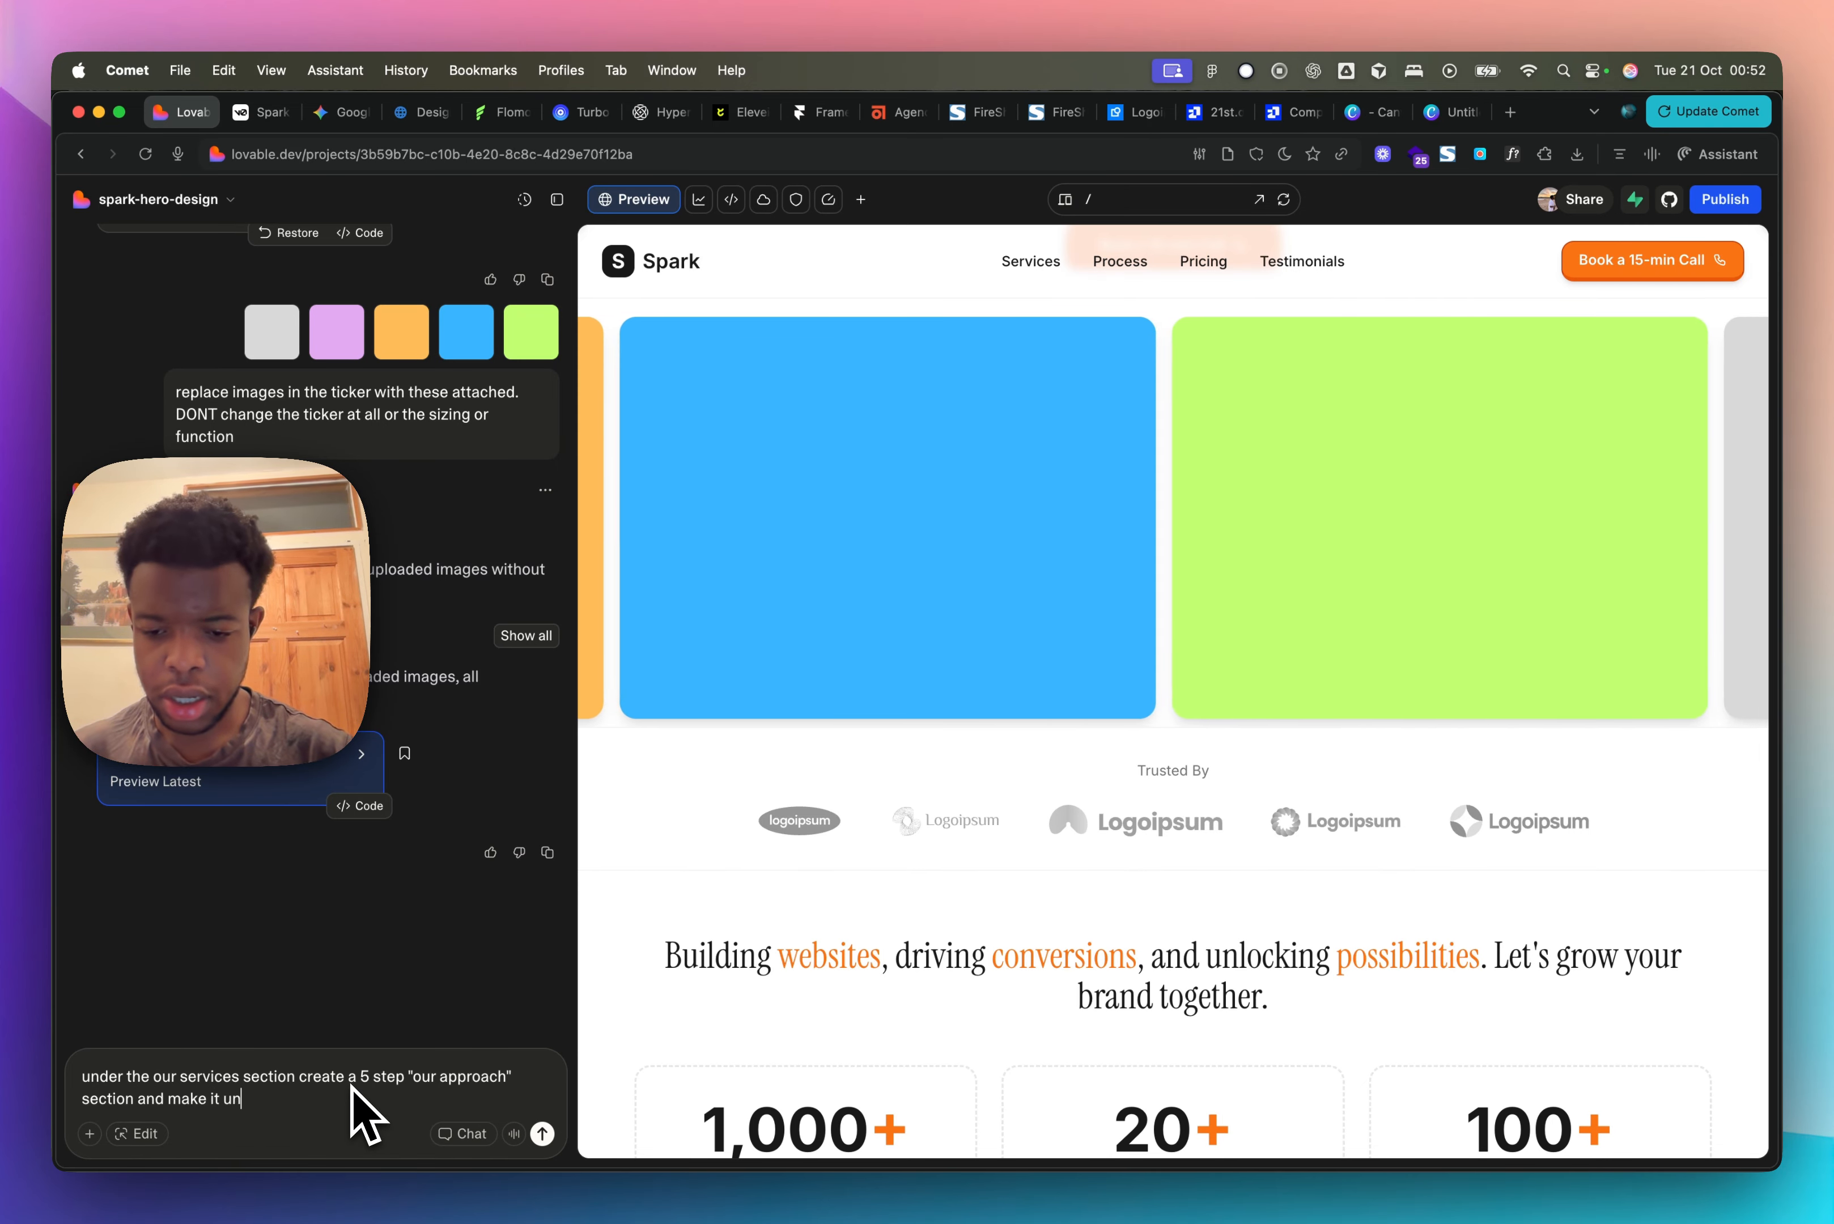
{"action": "type", "text": "iq"}
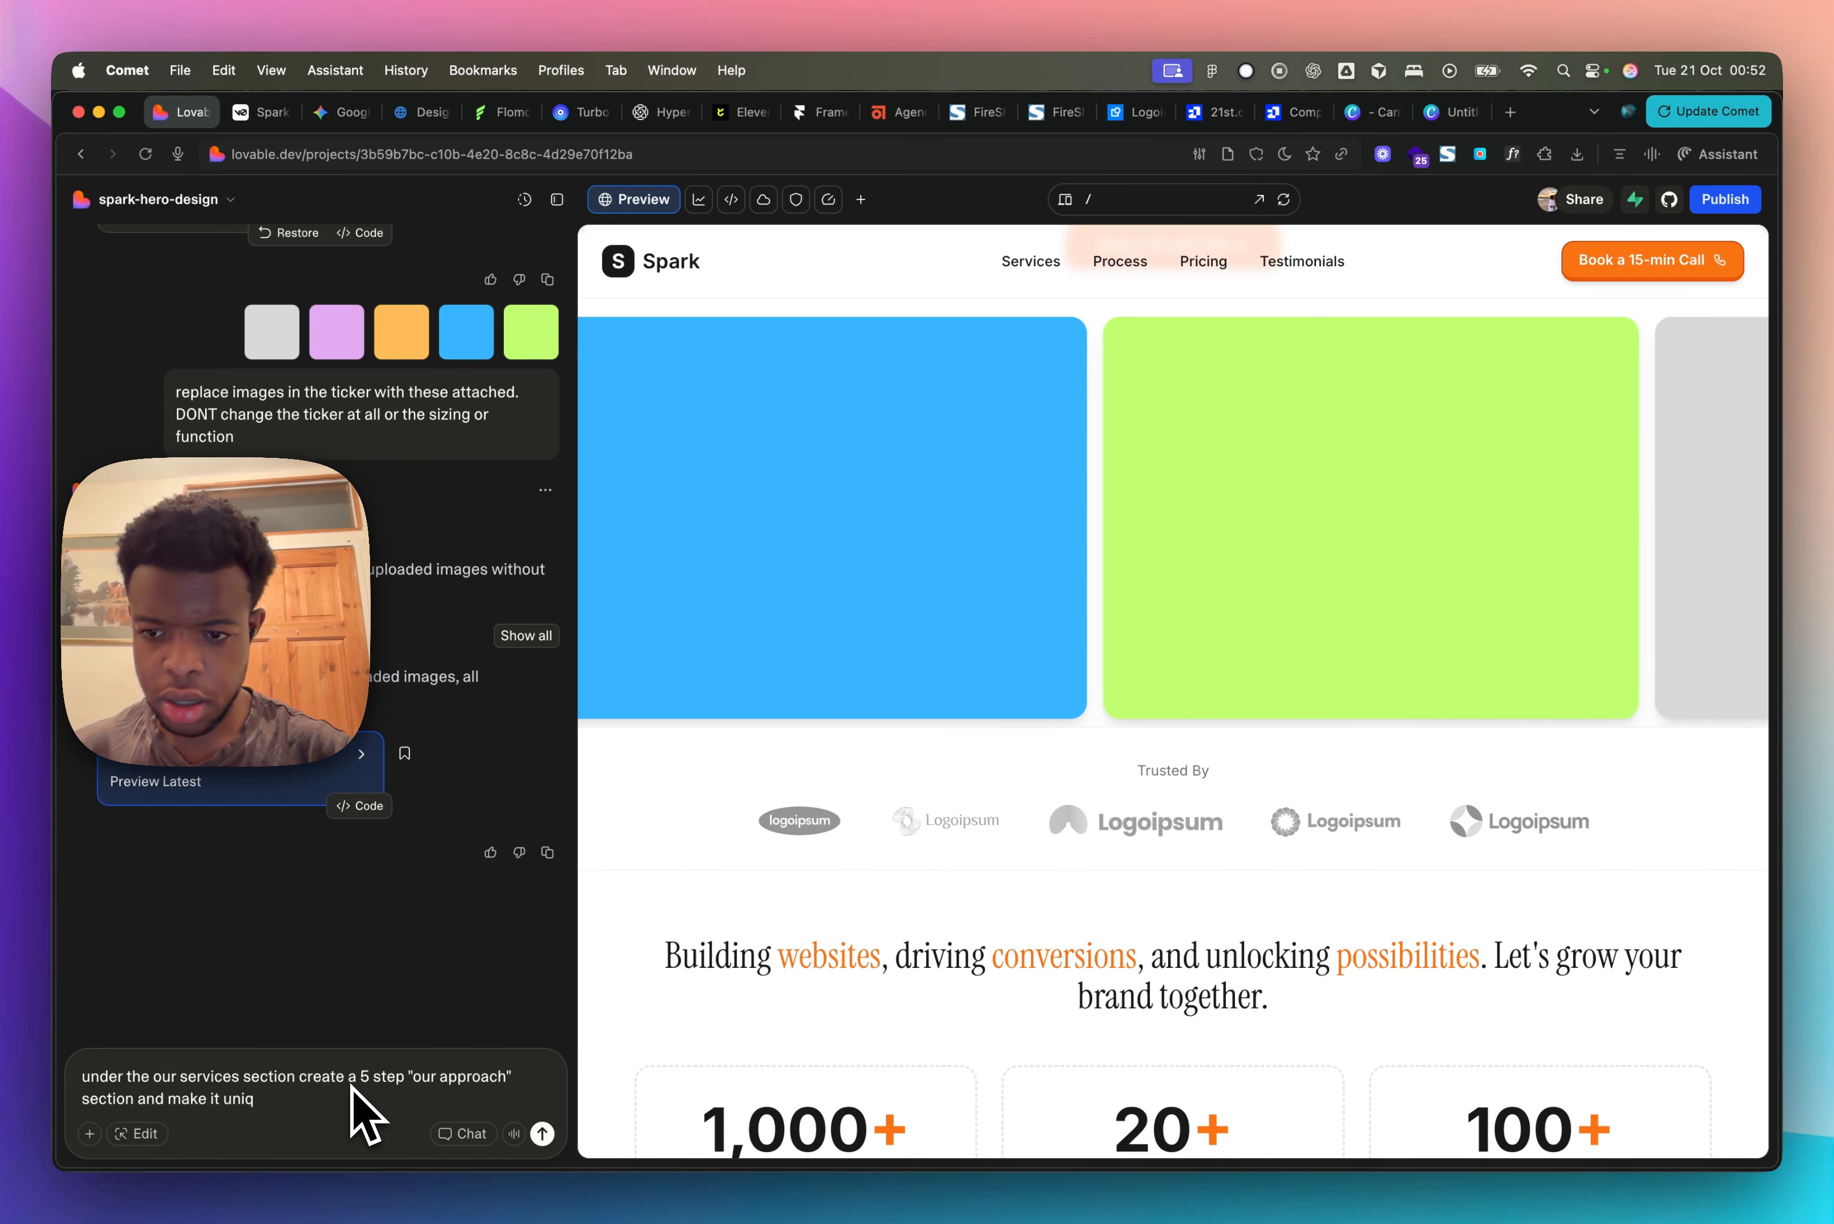
{"action": "type", "text": "ue but cons"}
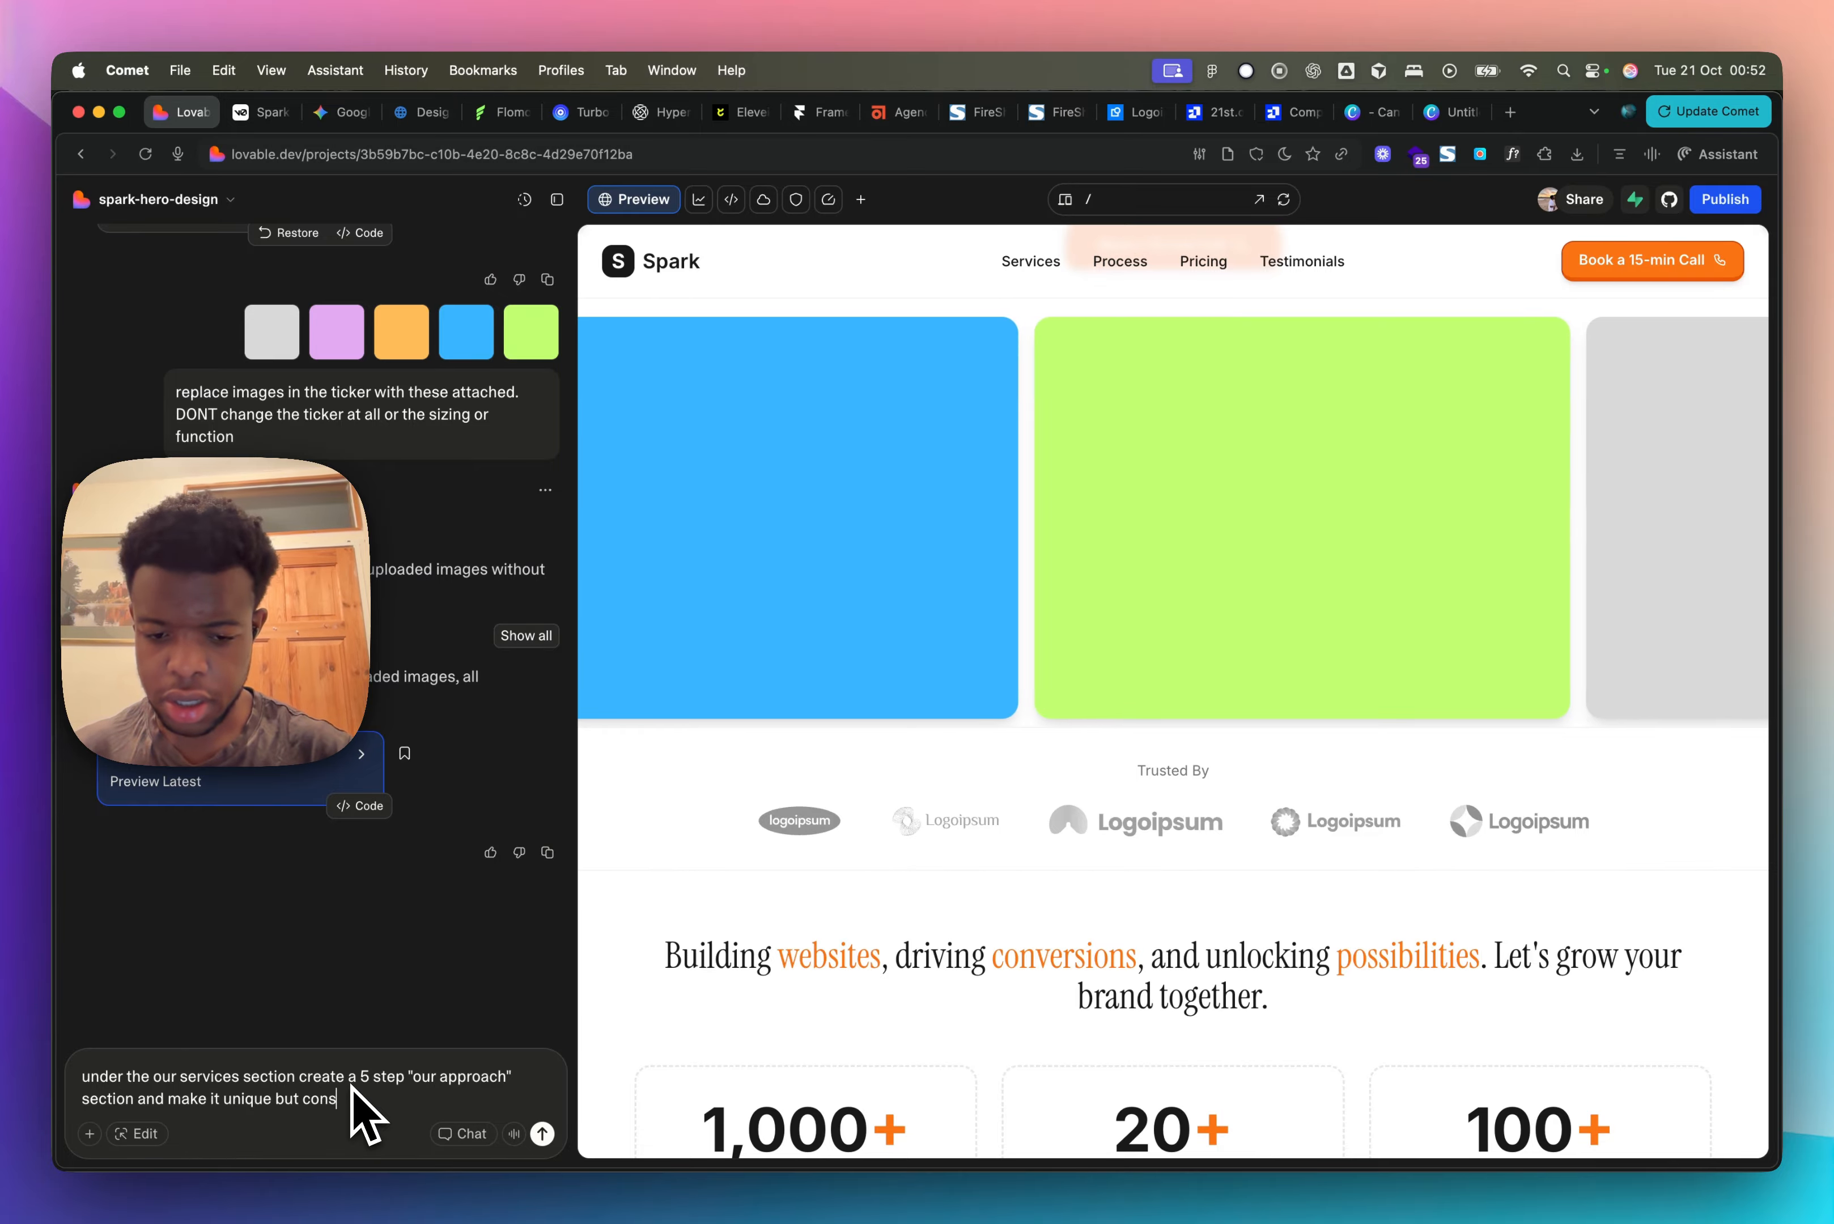
{"action": "type", "text": "istent with "}
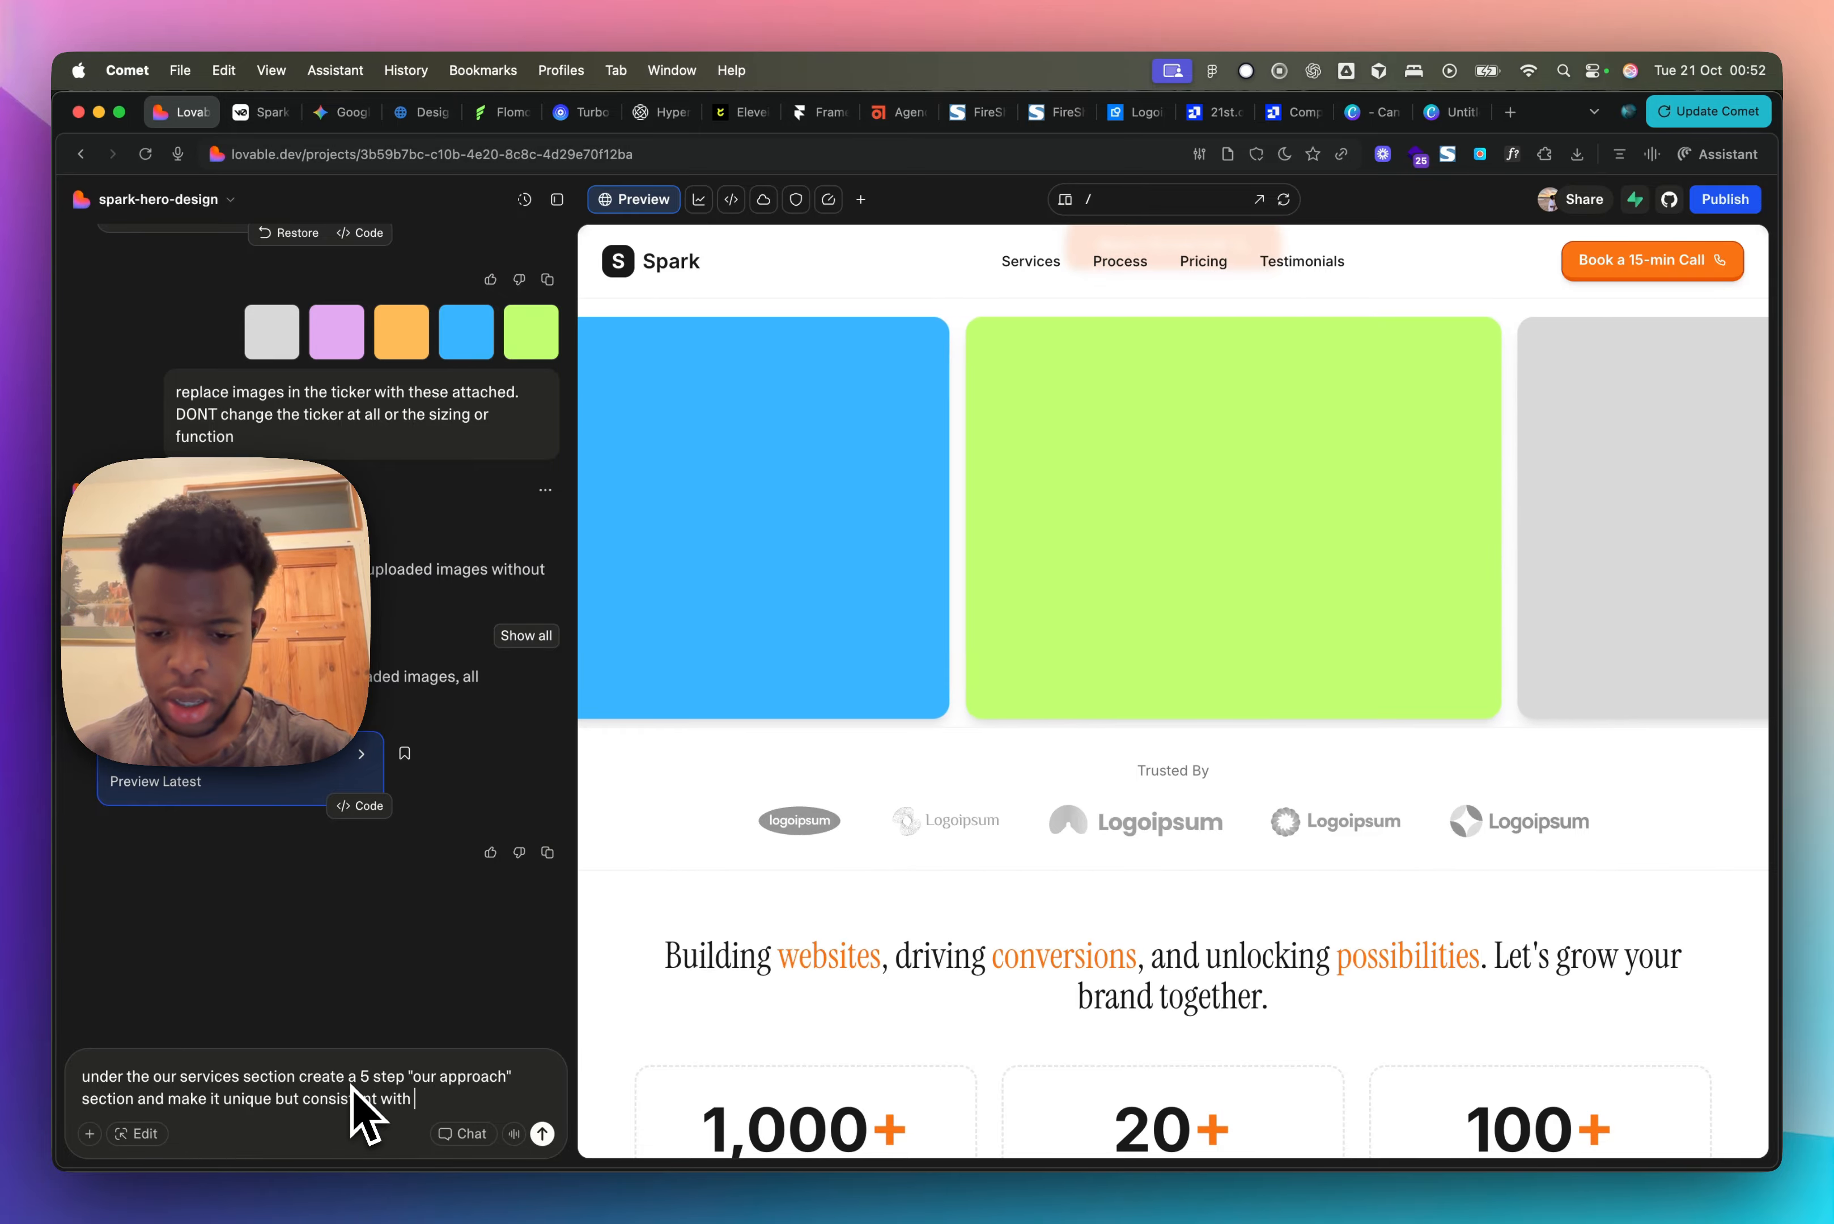
{"action": "type", "text": "our theme"}
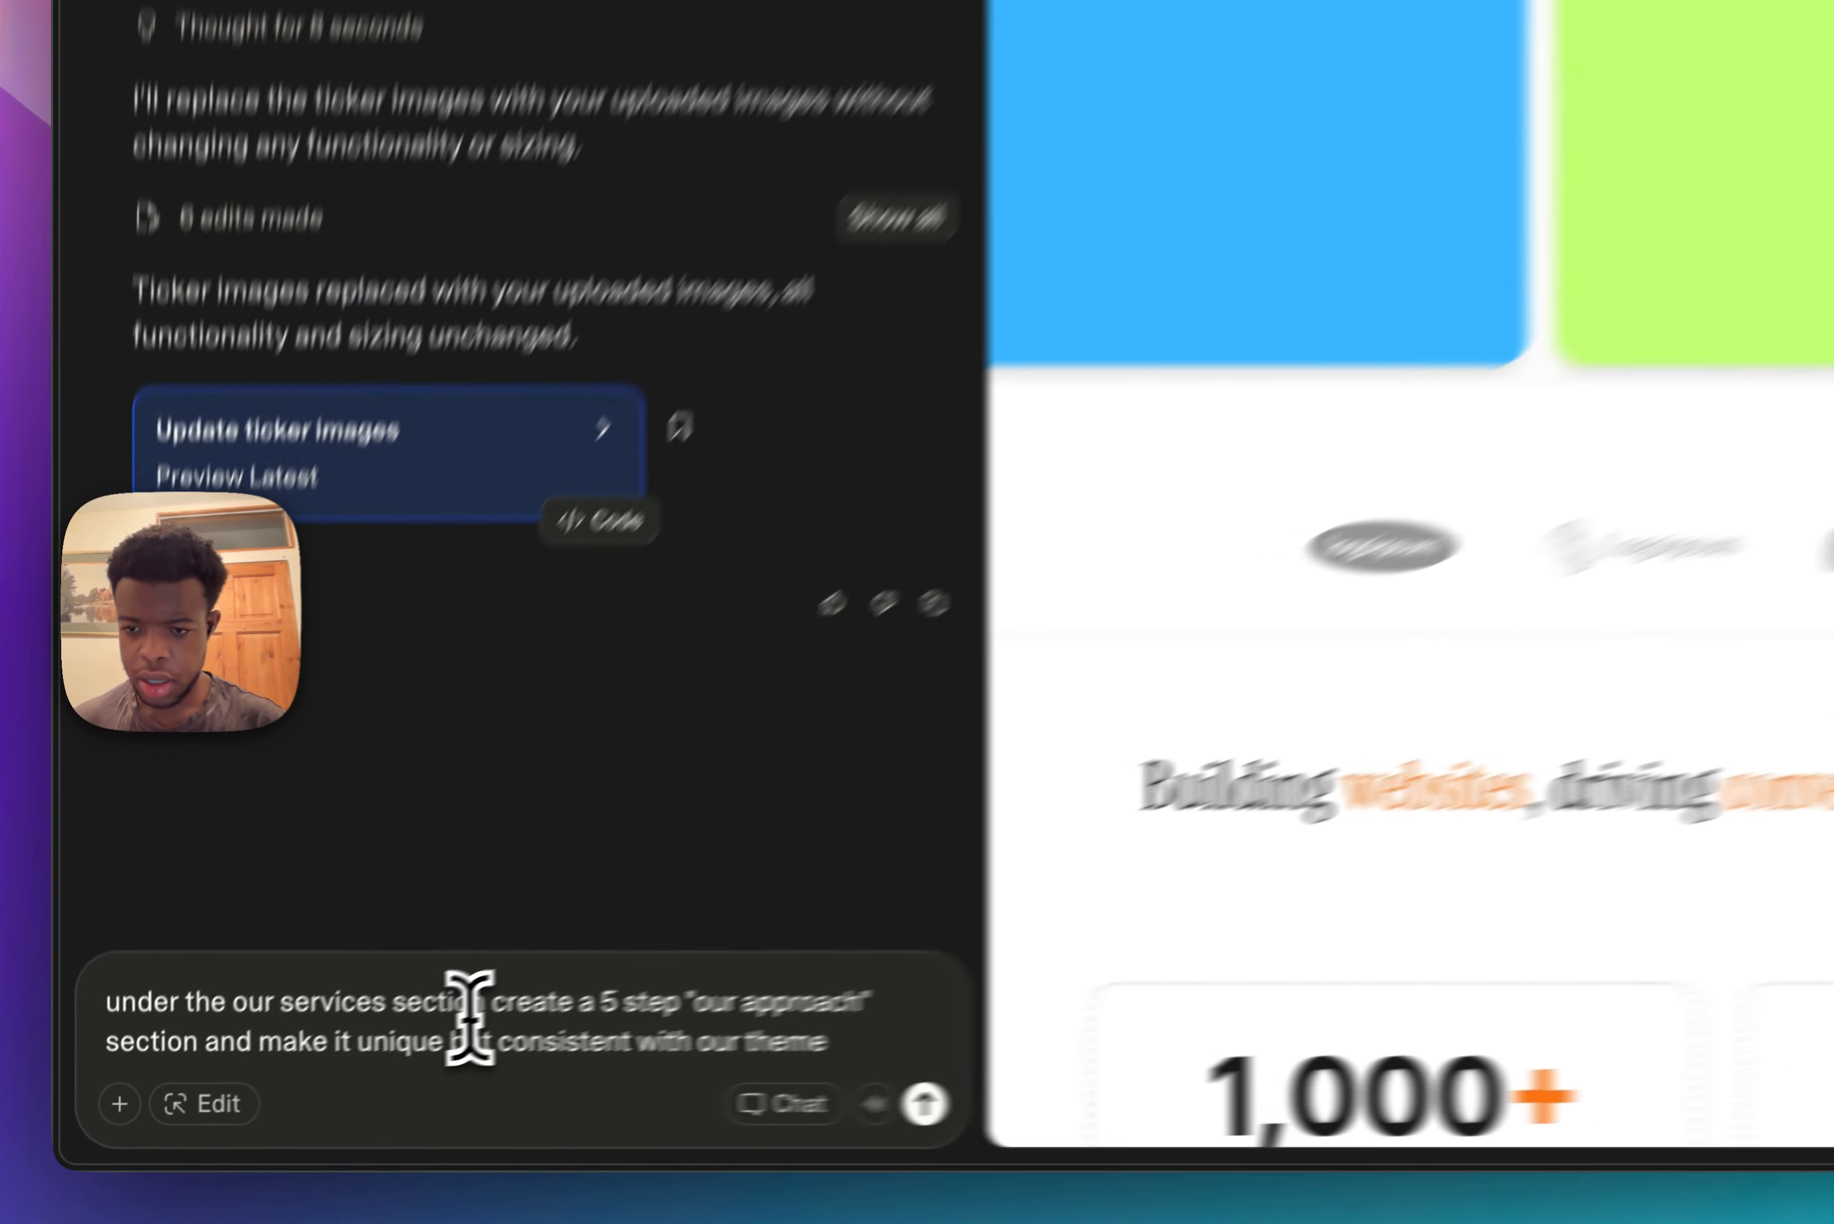
{"action": "key", "text": "super+a"}
{"action": "key", "text": "super+c"}
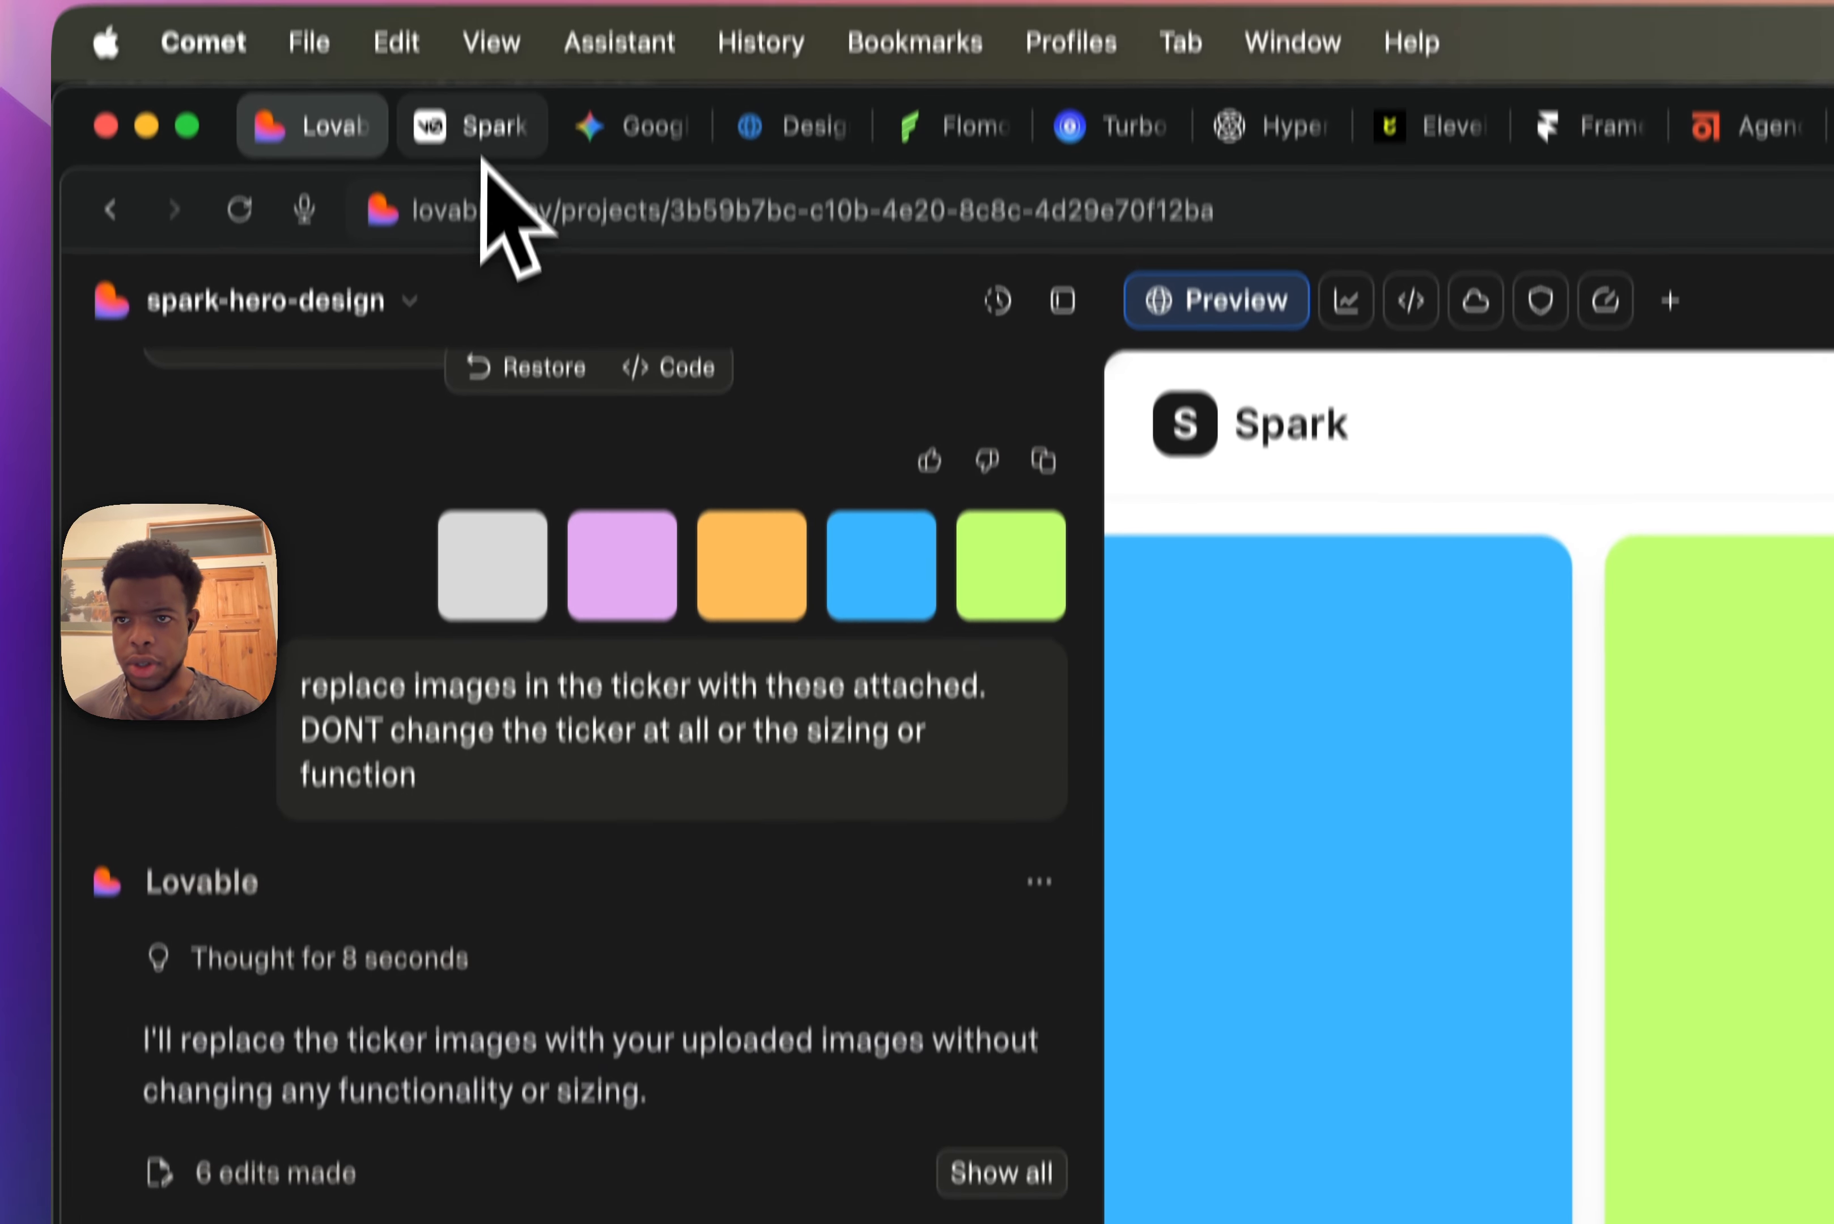
Step: Paste the copied "our approach" prompt into the v0 chat, and review the Our Approach section in Lovable's preview
{"action": "left_click", "coordinate": [483, 157]}
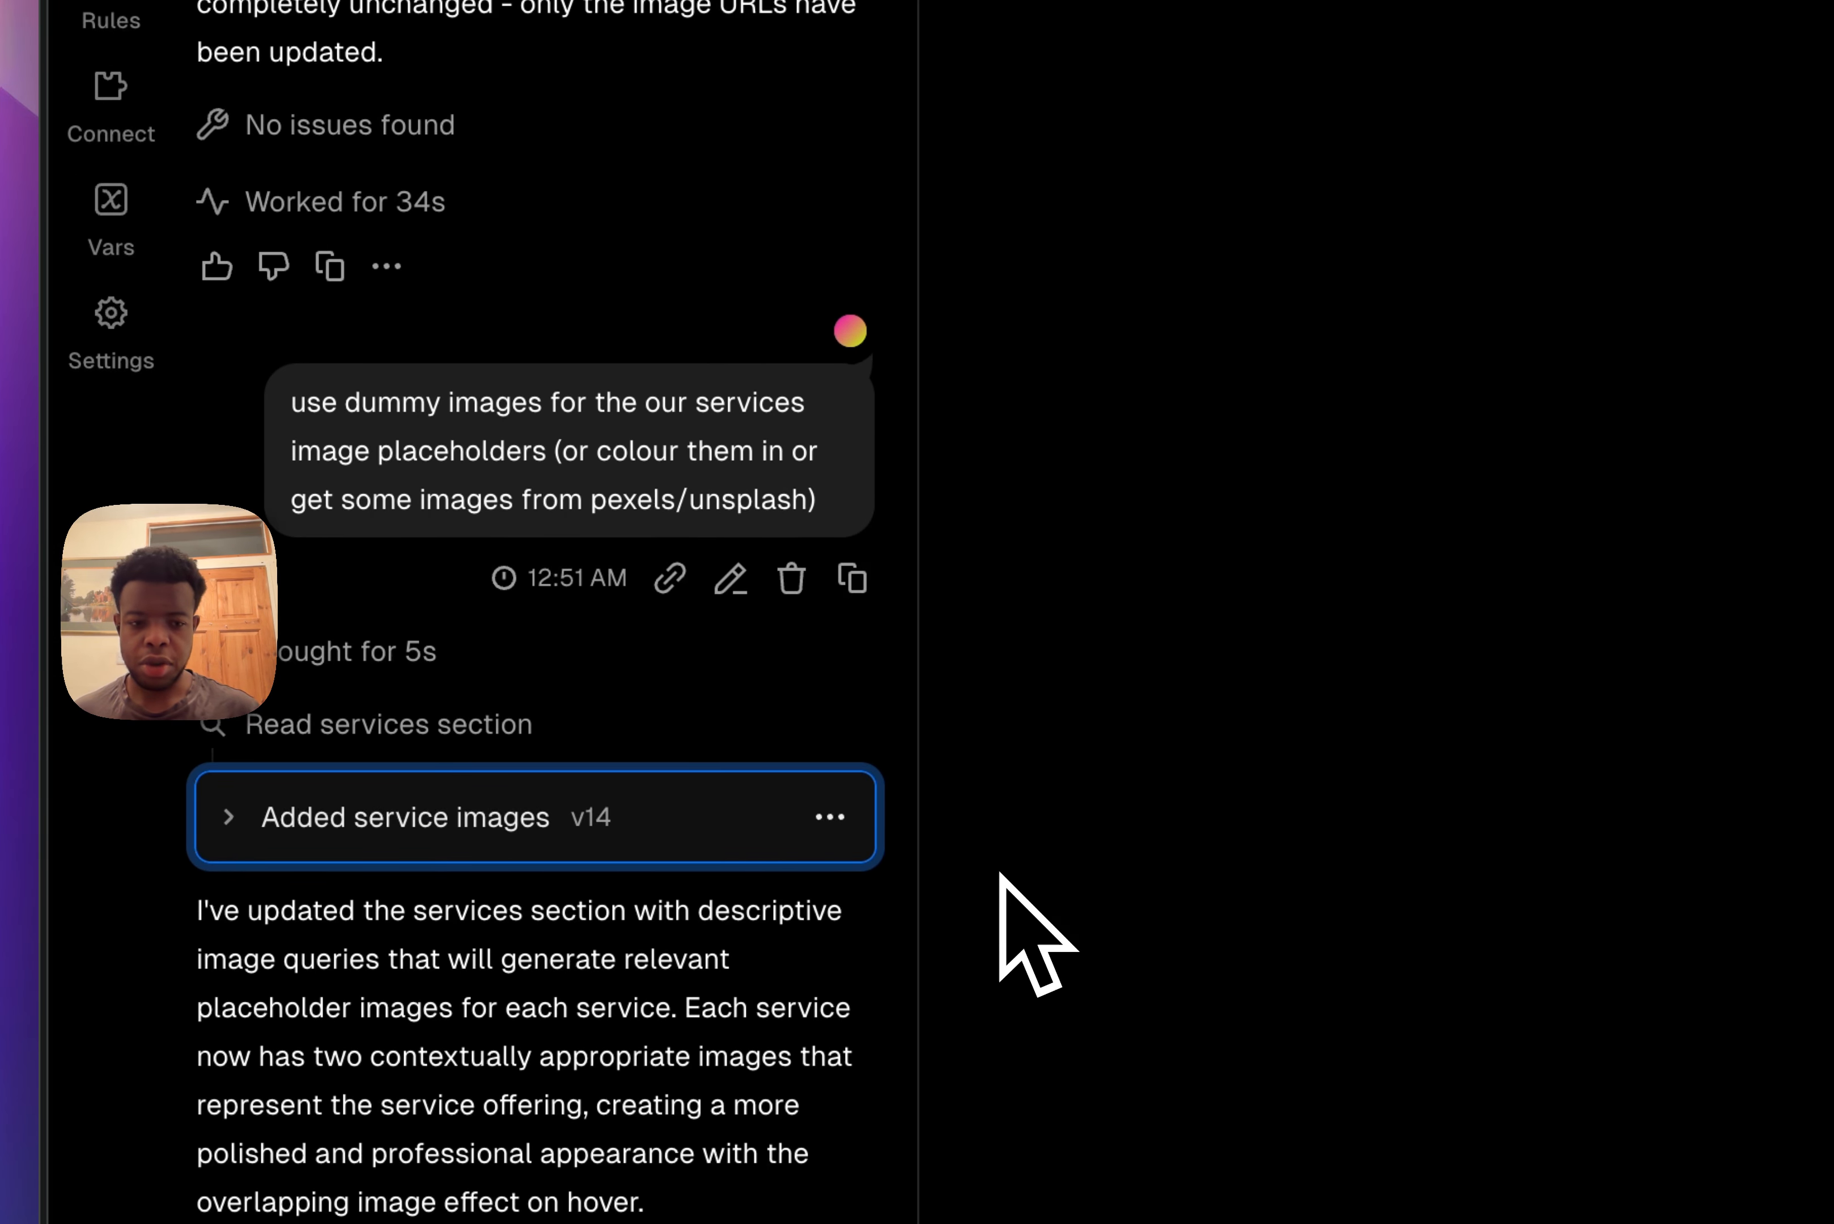
{"action": "scroll", "coordinate": [583, 970], "scroll_direction": "down", "scroll_amount": 2}
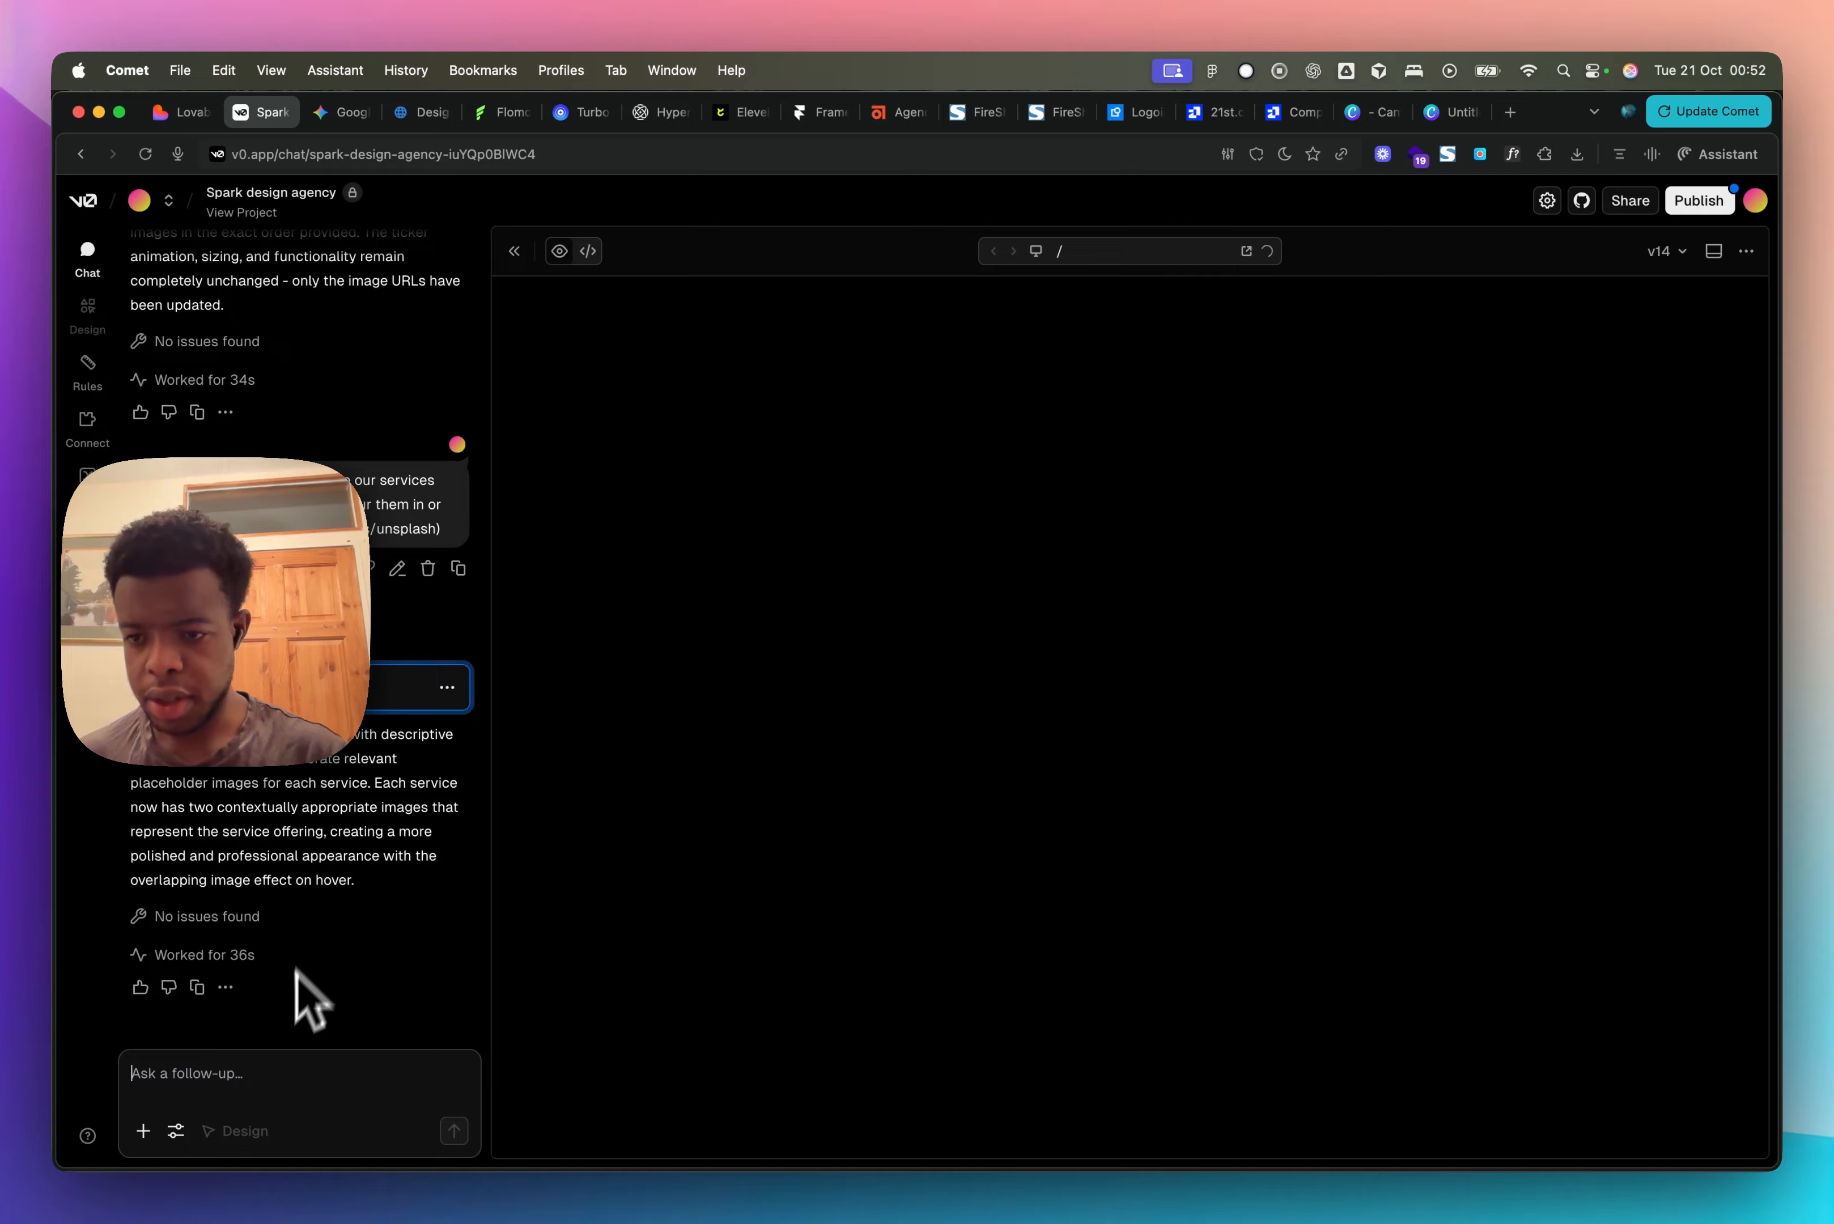
{"action": "key", "text": "super+v"}
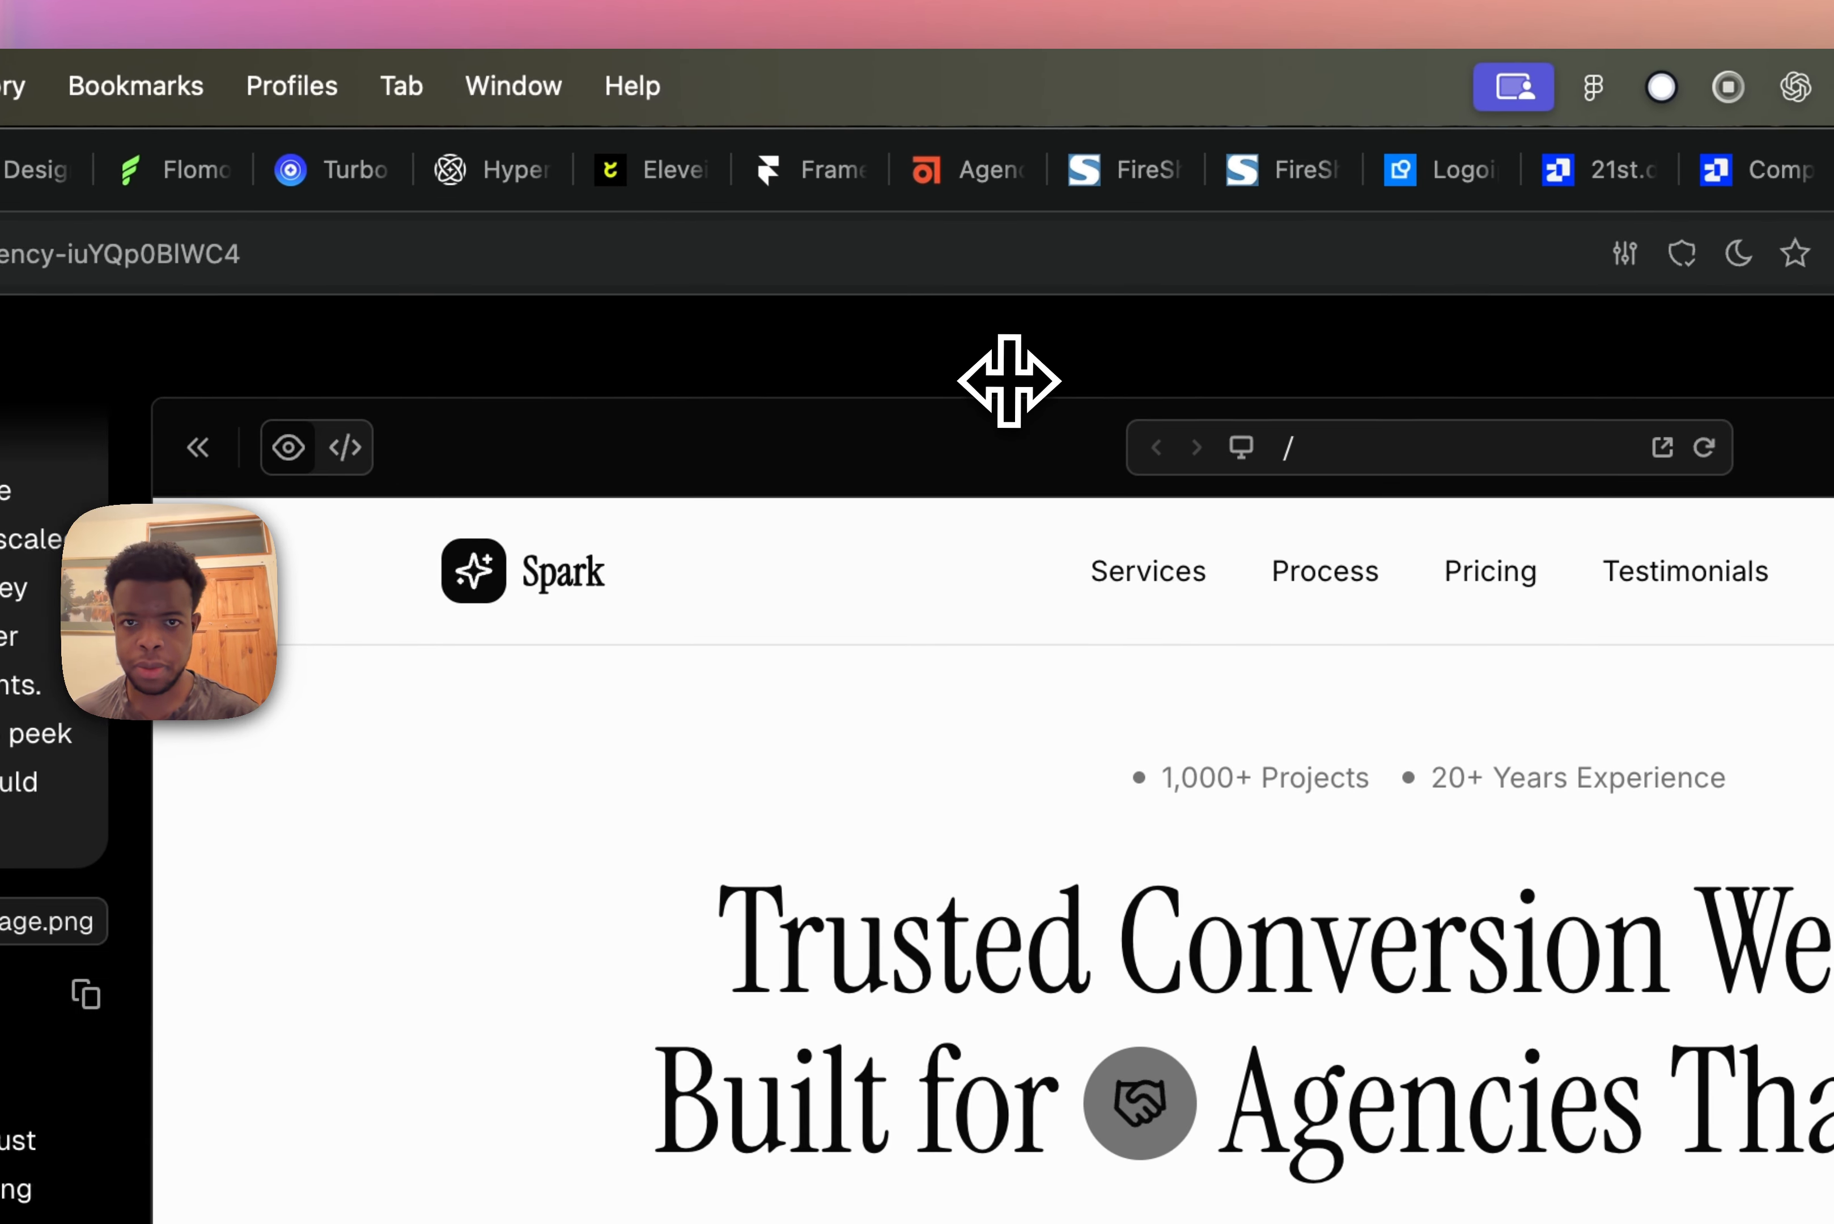
{"action": "scroll", "coordinate": [1026, 694], "scroll_direction": "down", "scroll_amount": 10}
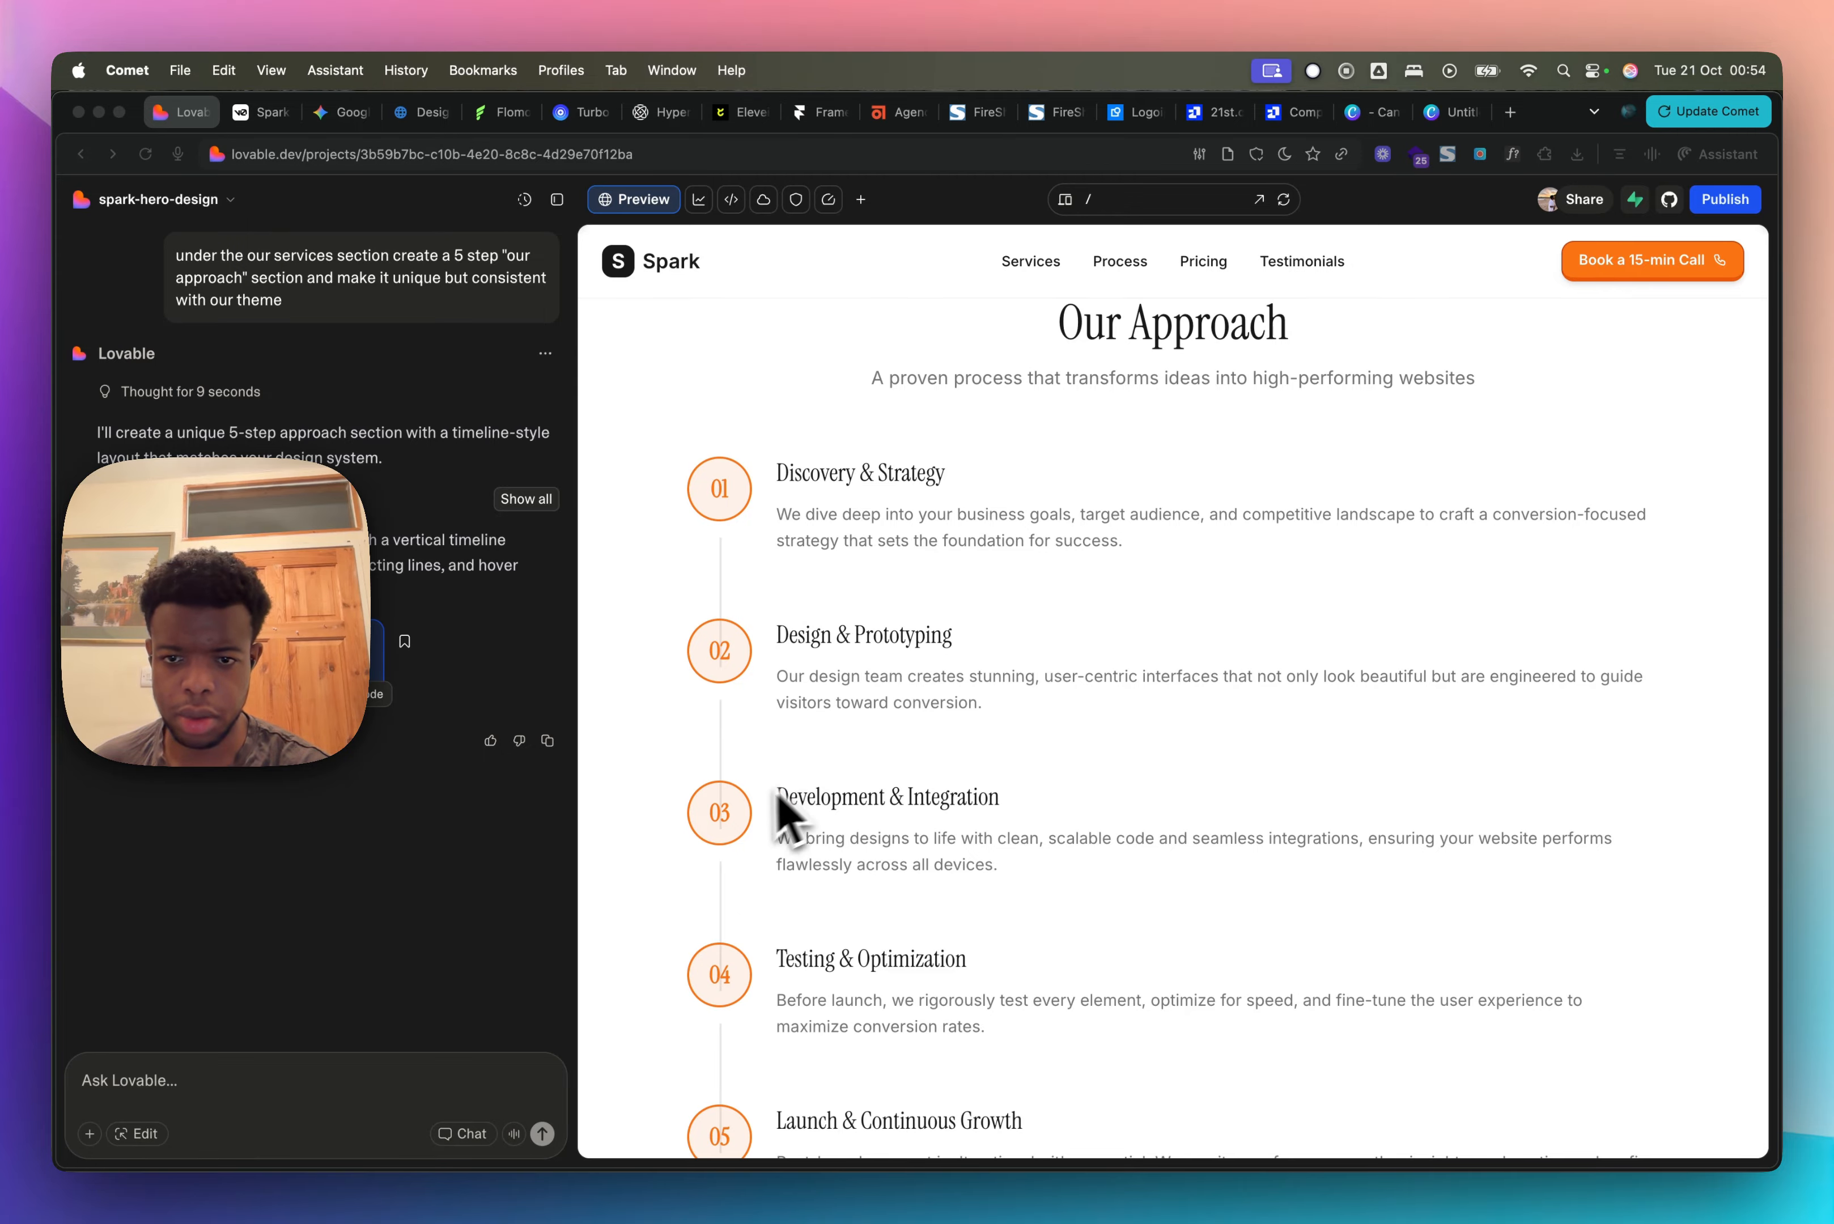
{"action": "scroll", "coordinate": [823, 769], "scroll_direction": "down", "scroll_amount": 2}
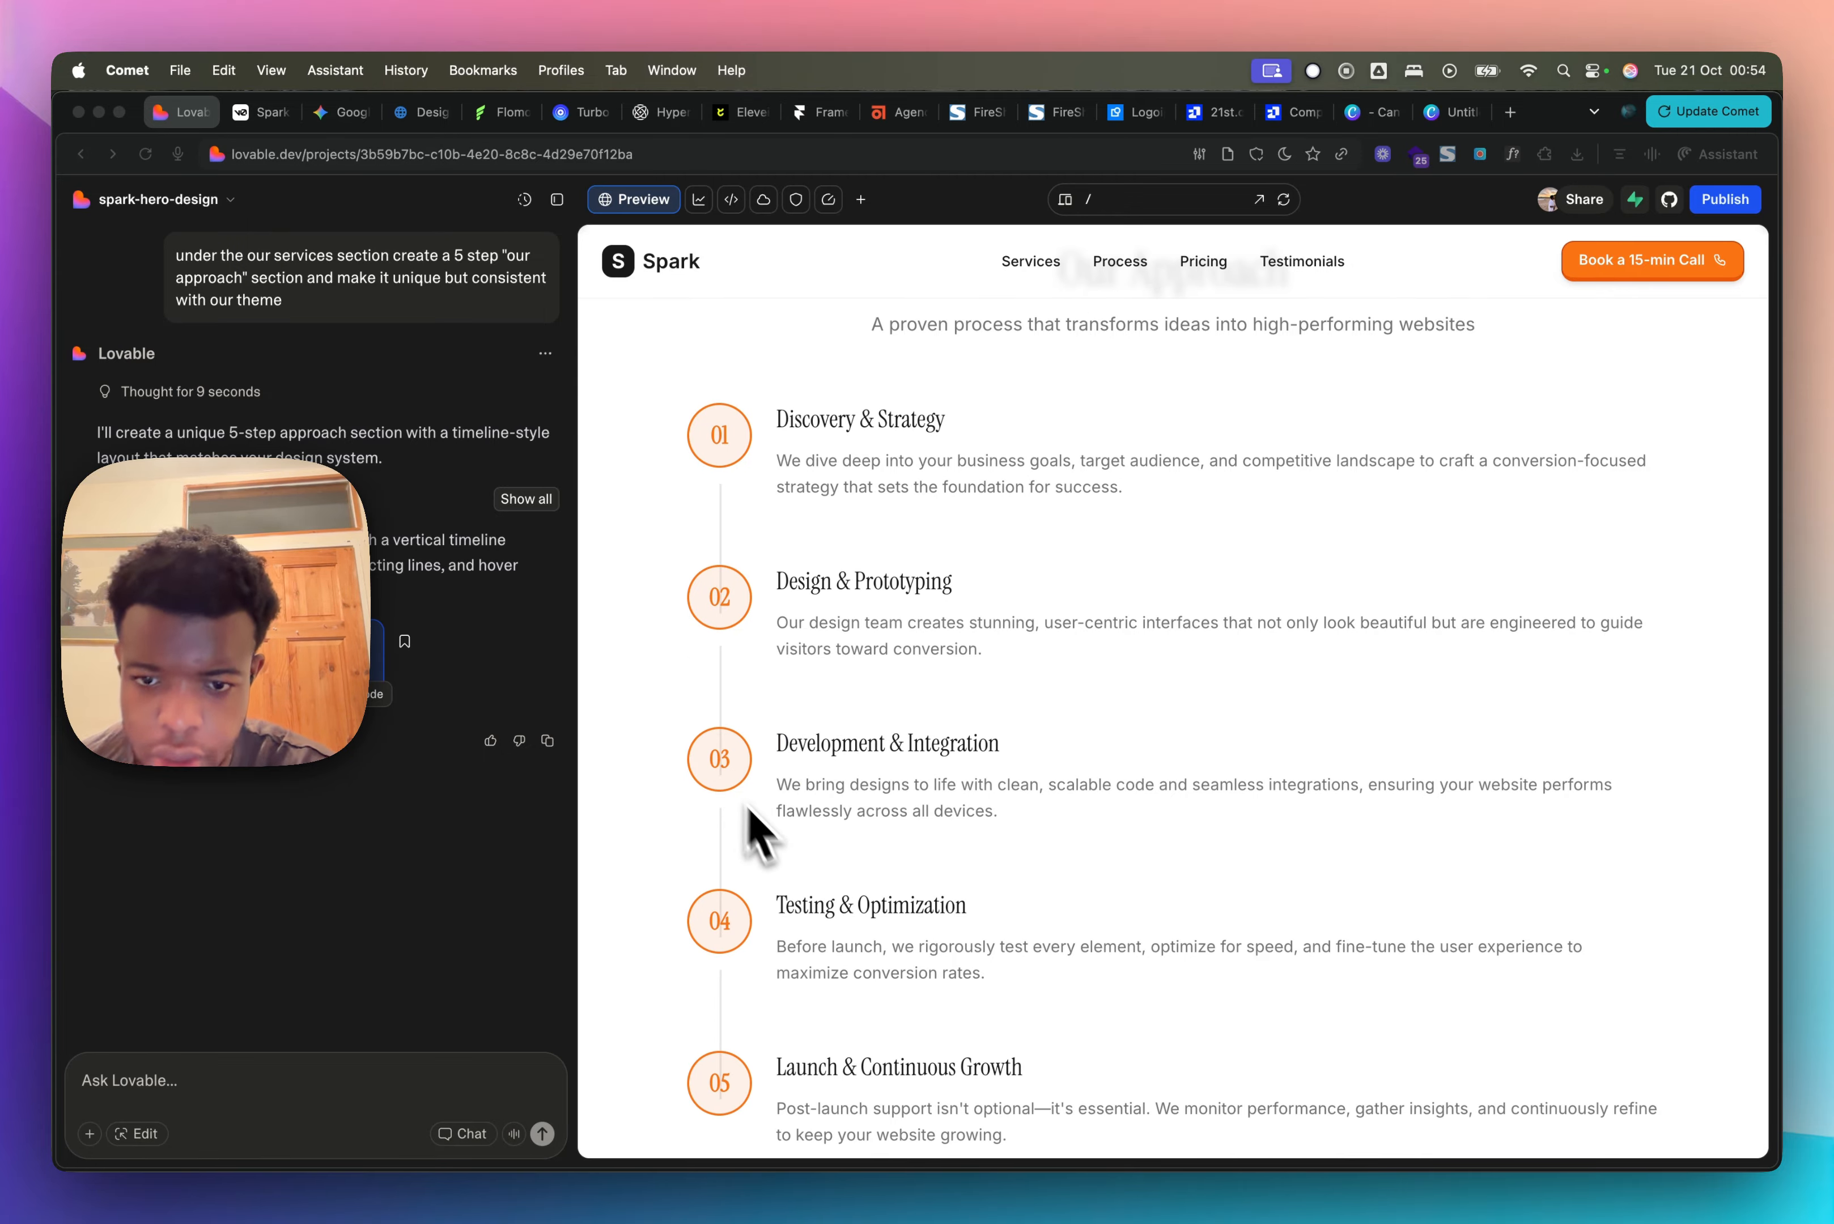
Step: Ask Lovable in chat mode, with a screenshot attached, to make sure the lines are properly inbetween the circles/number and not underlapping
{"action": "scroll", "coordinate": [808, 866], "scroll_direction": "down", "scroll_amount": 3}
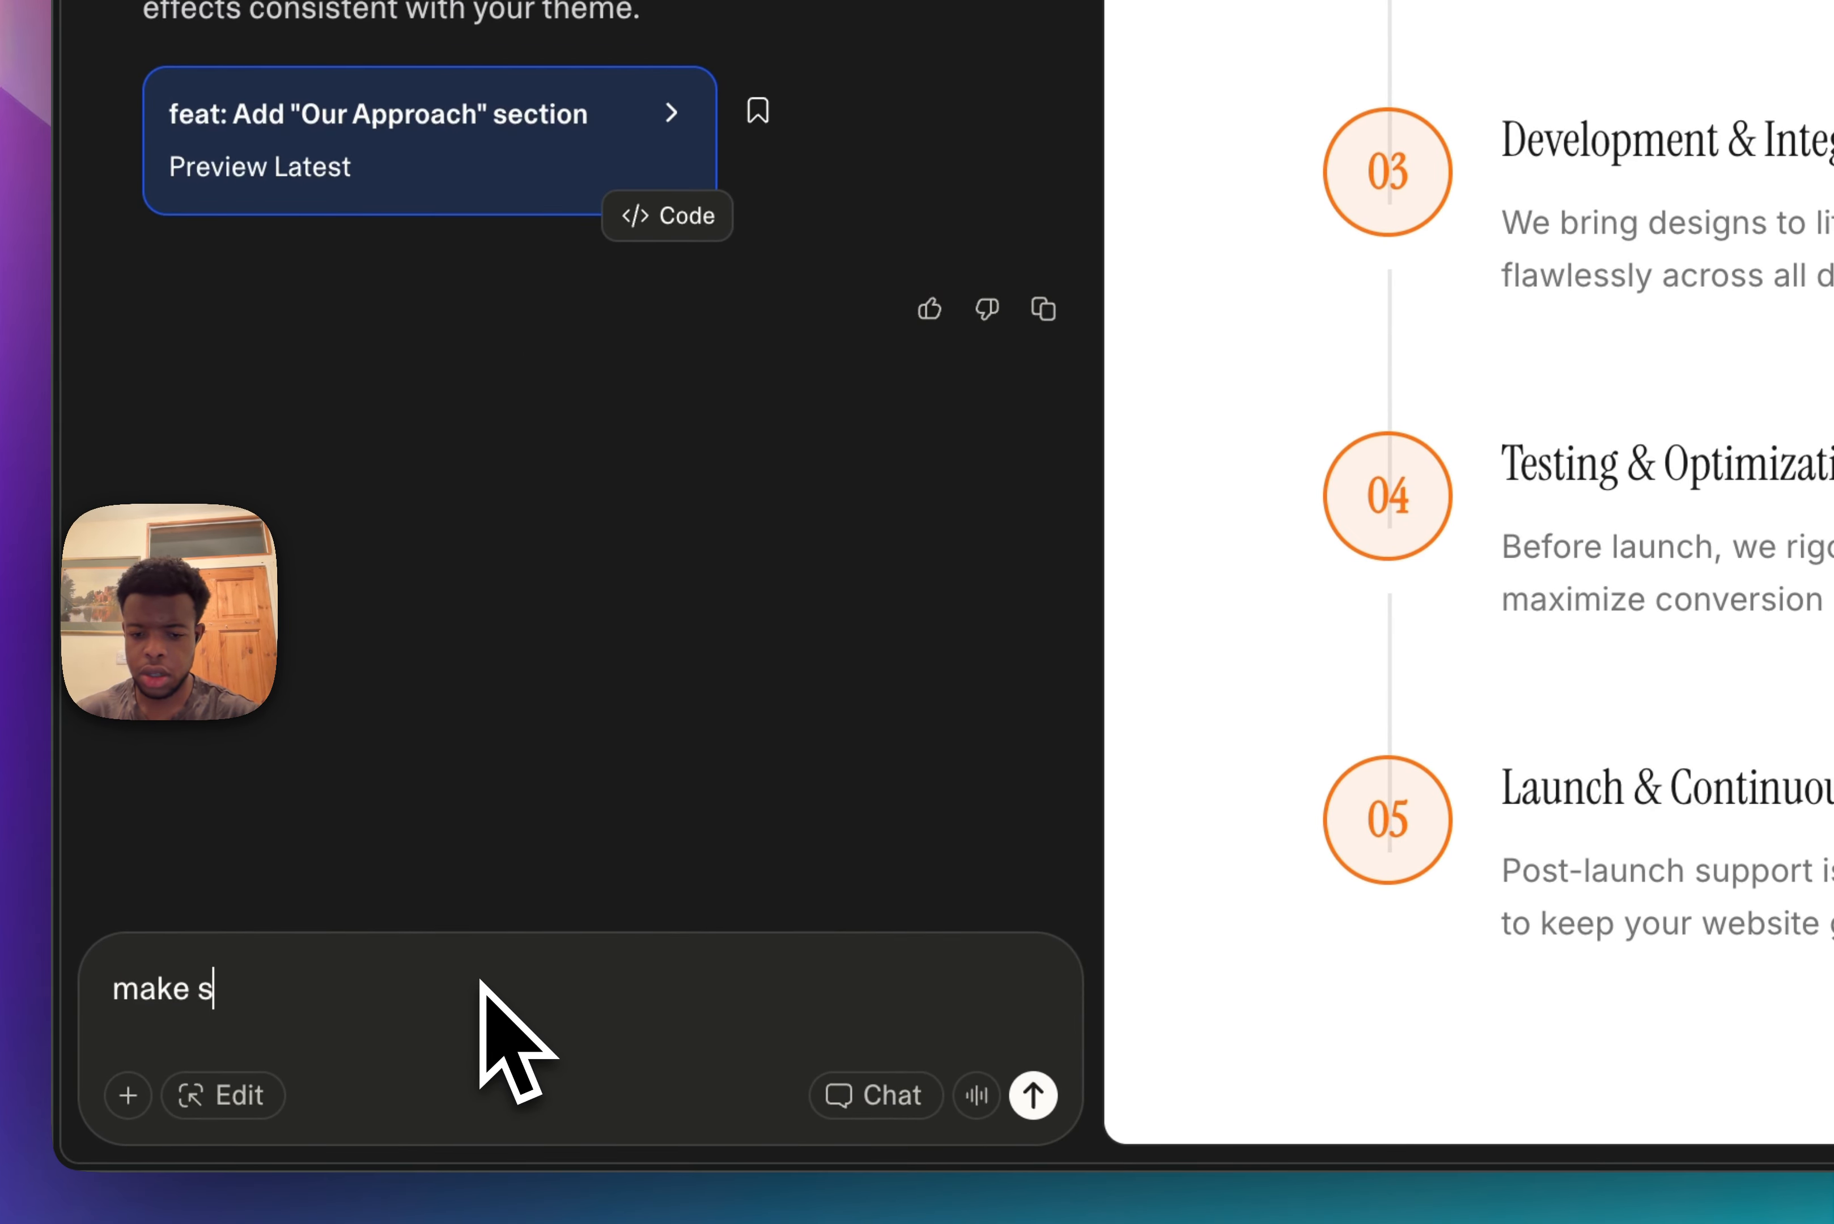
{"action": "type", "text": "ure the lines are properly inbetween the circles/number"}
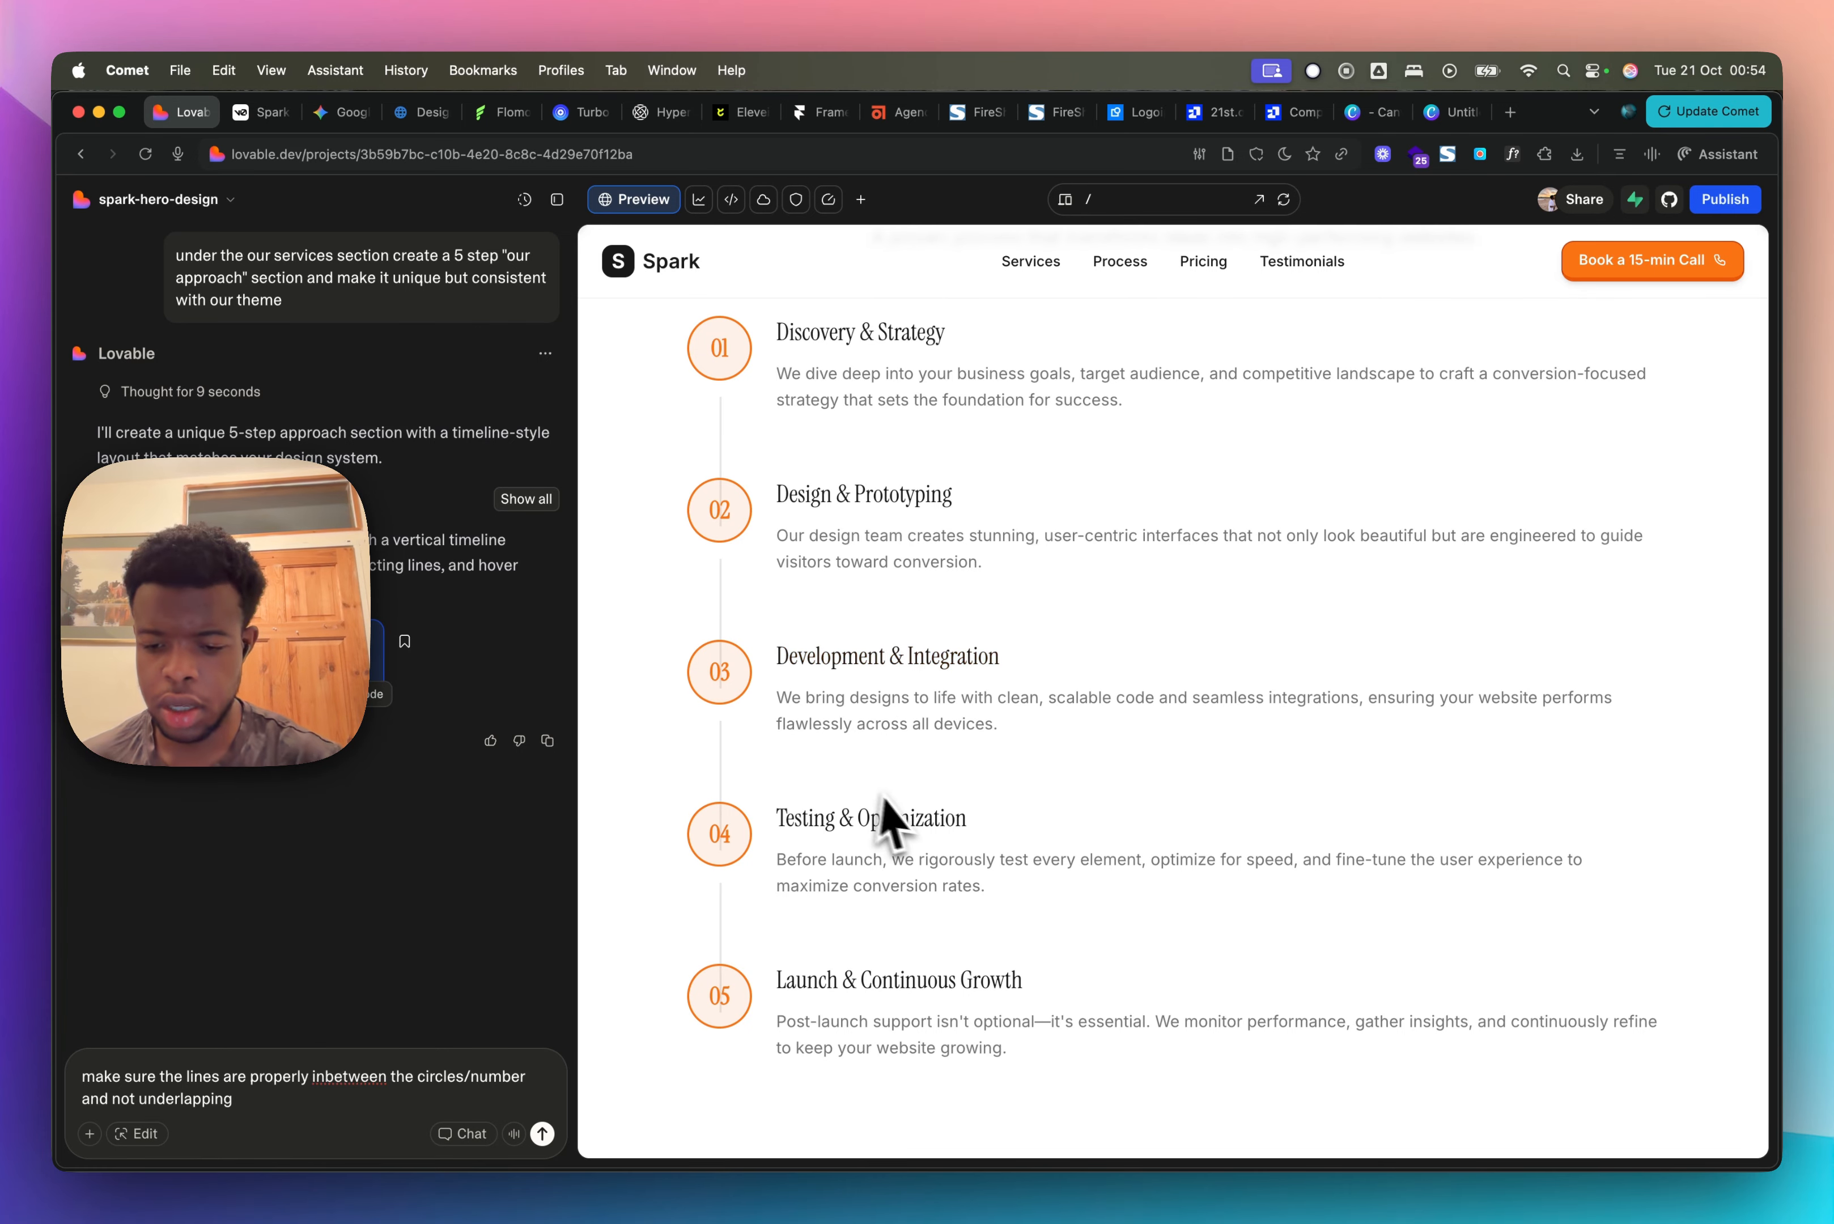
{"action": "key", "text": "super+shift+4"}
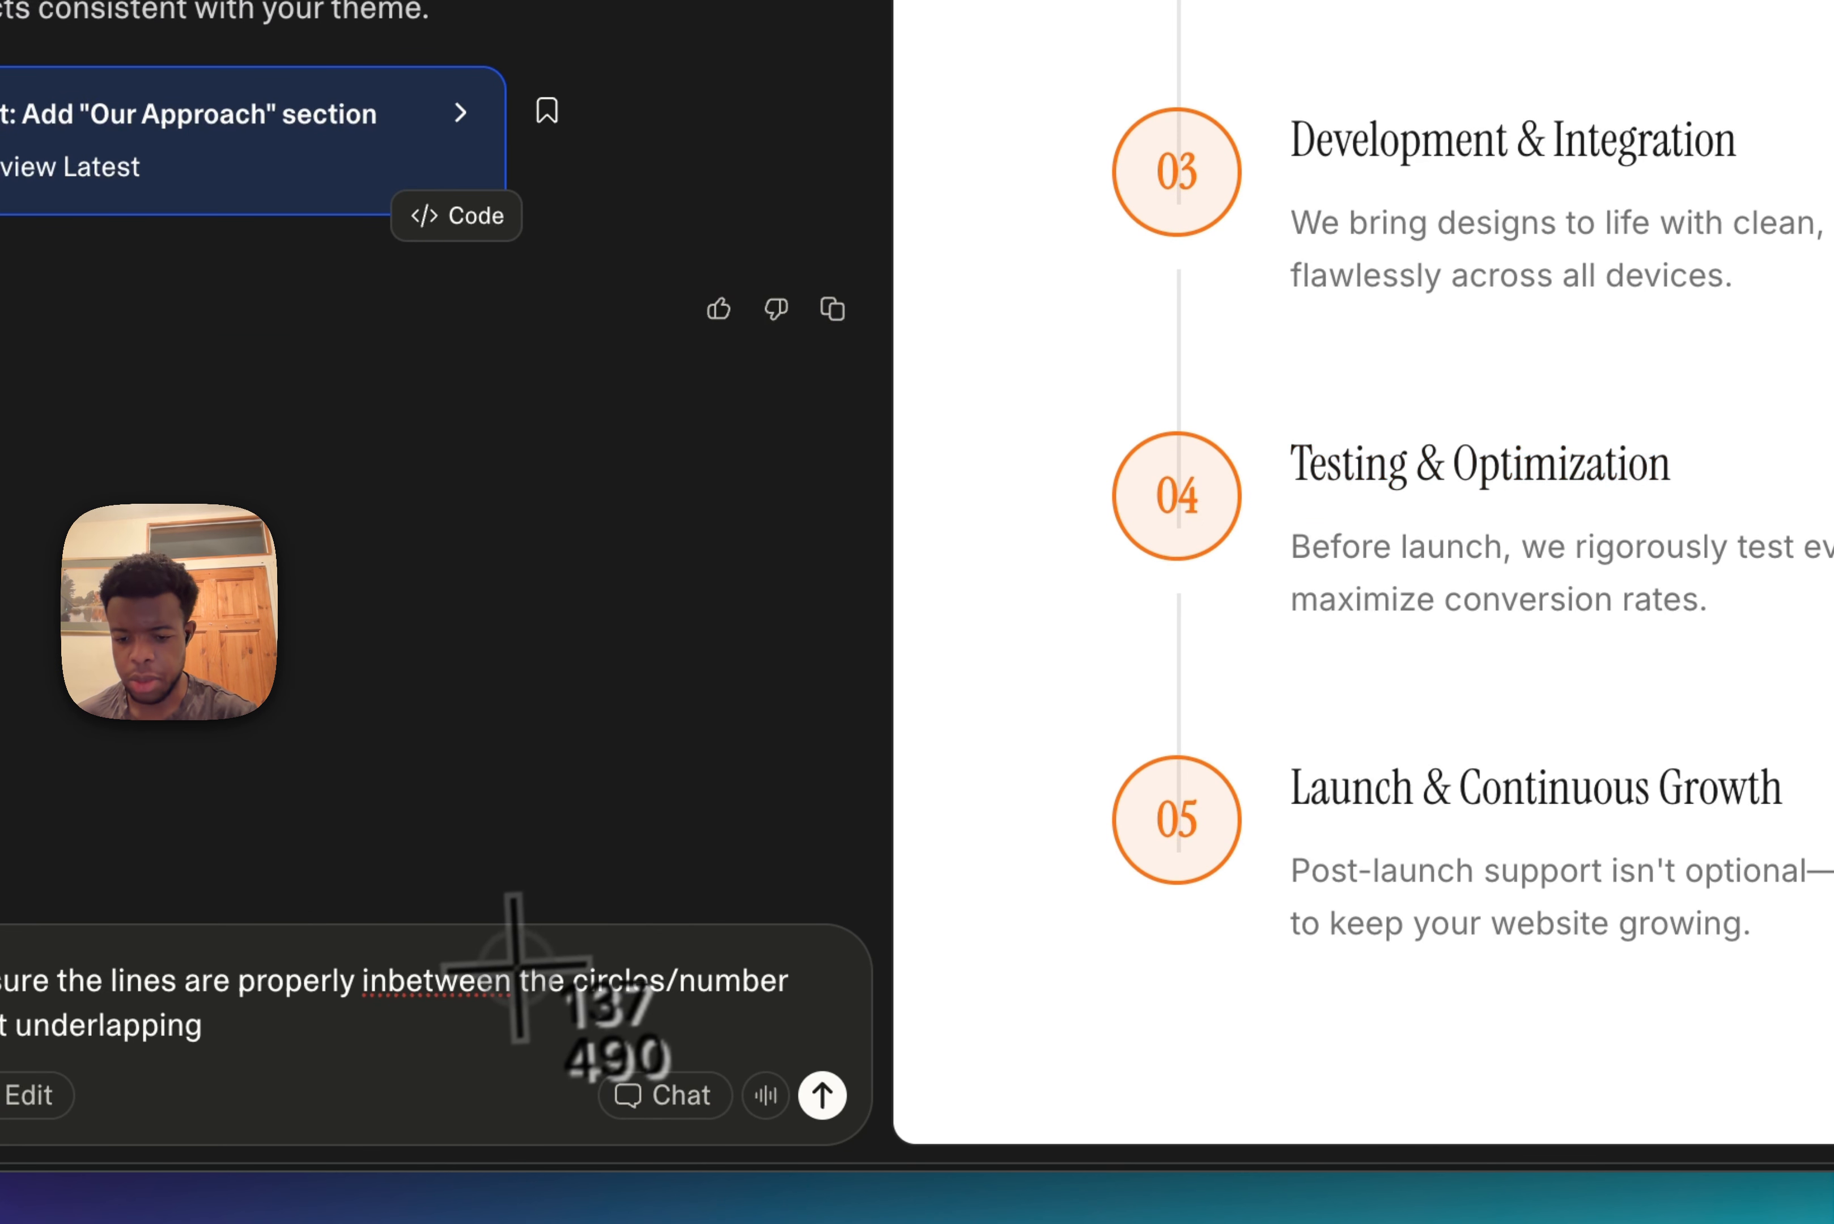
{"action": "key", "text": "super+v"}
{"action": "left_click", "coordinate": [872, 1104]}
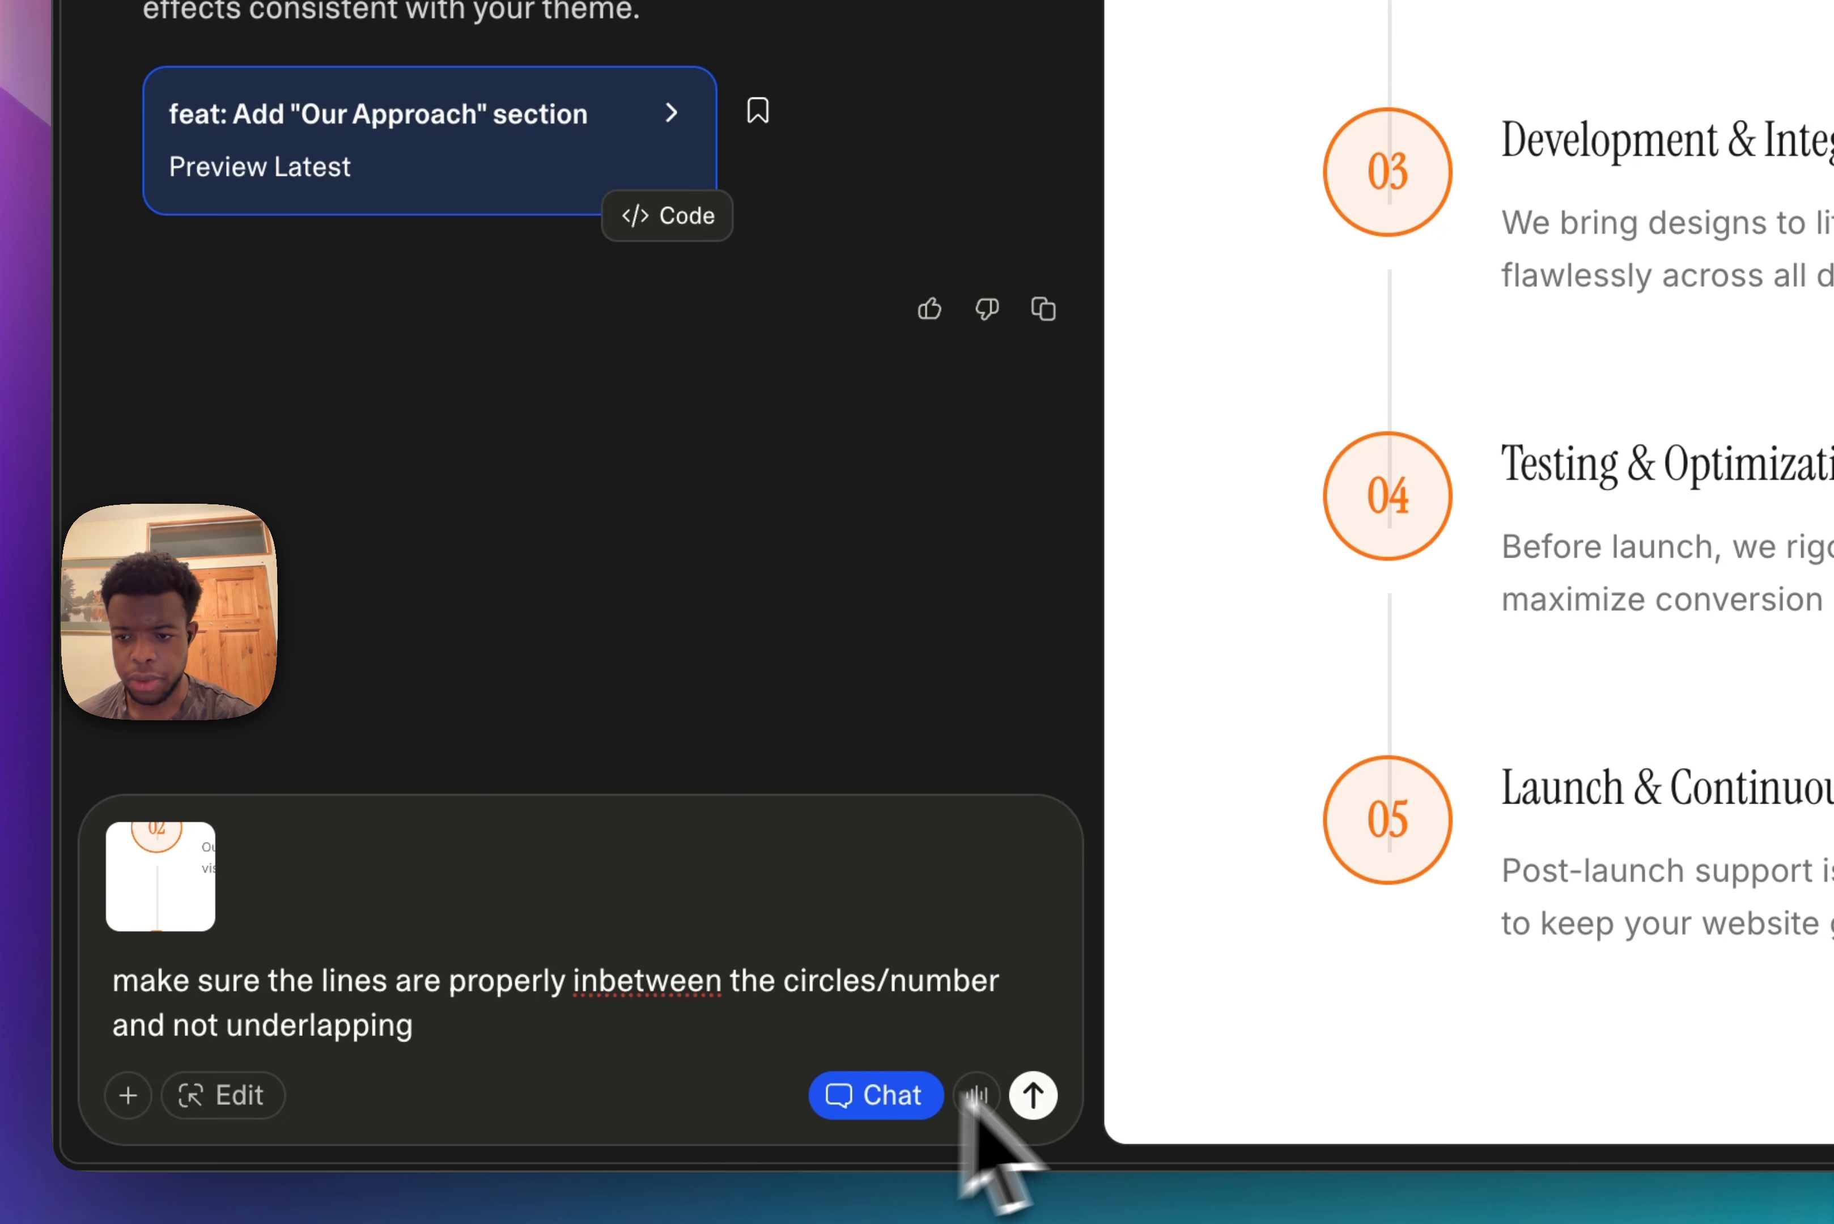
{"action": "left_click", "coordinate": [1048, 1103]}
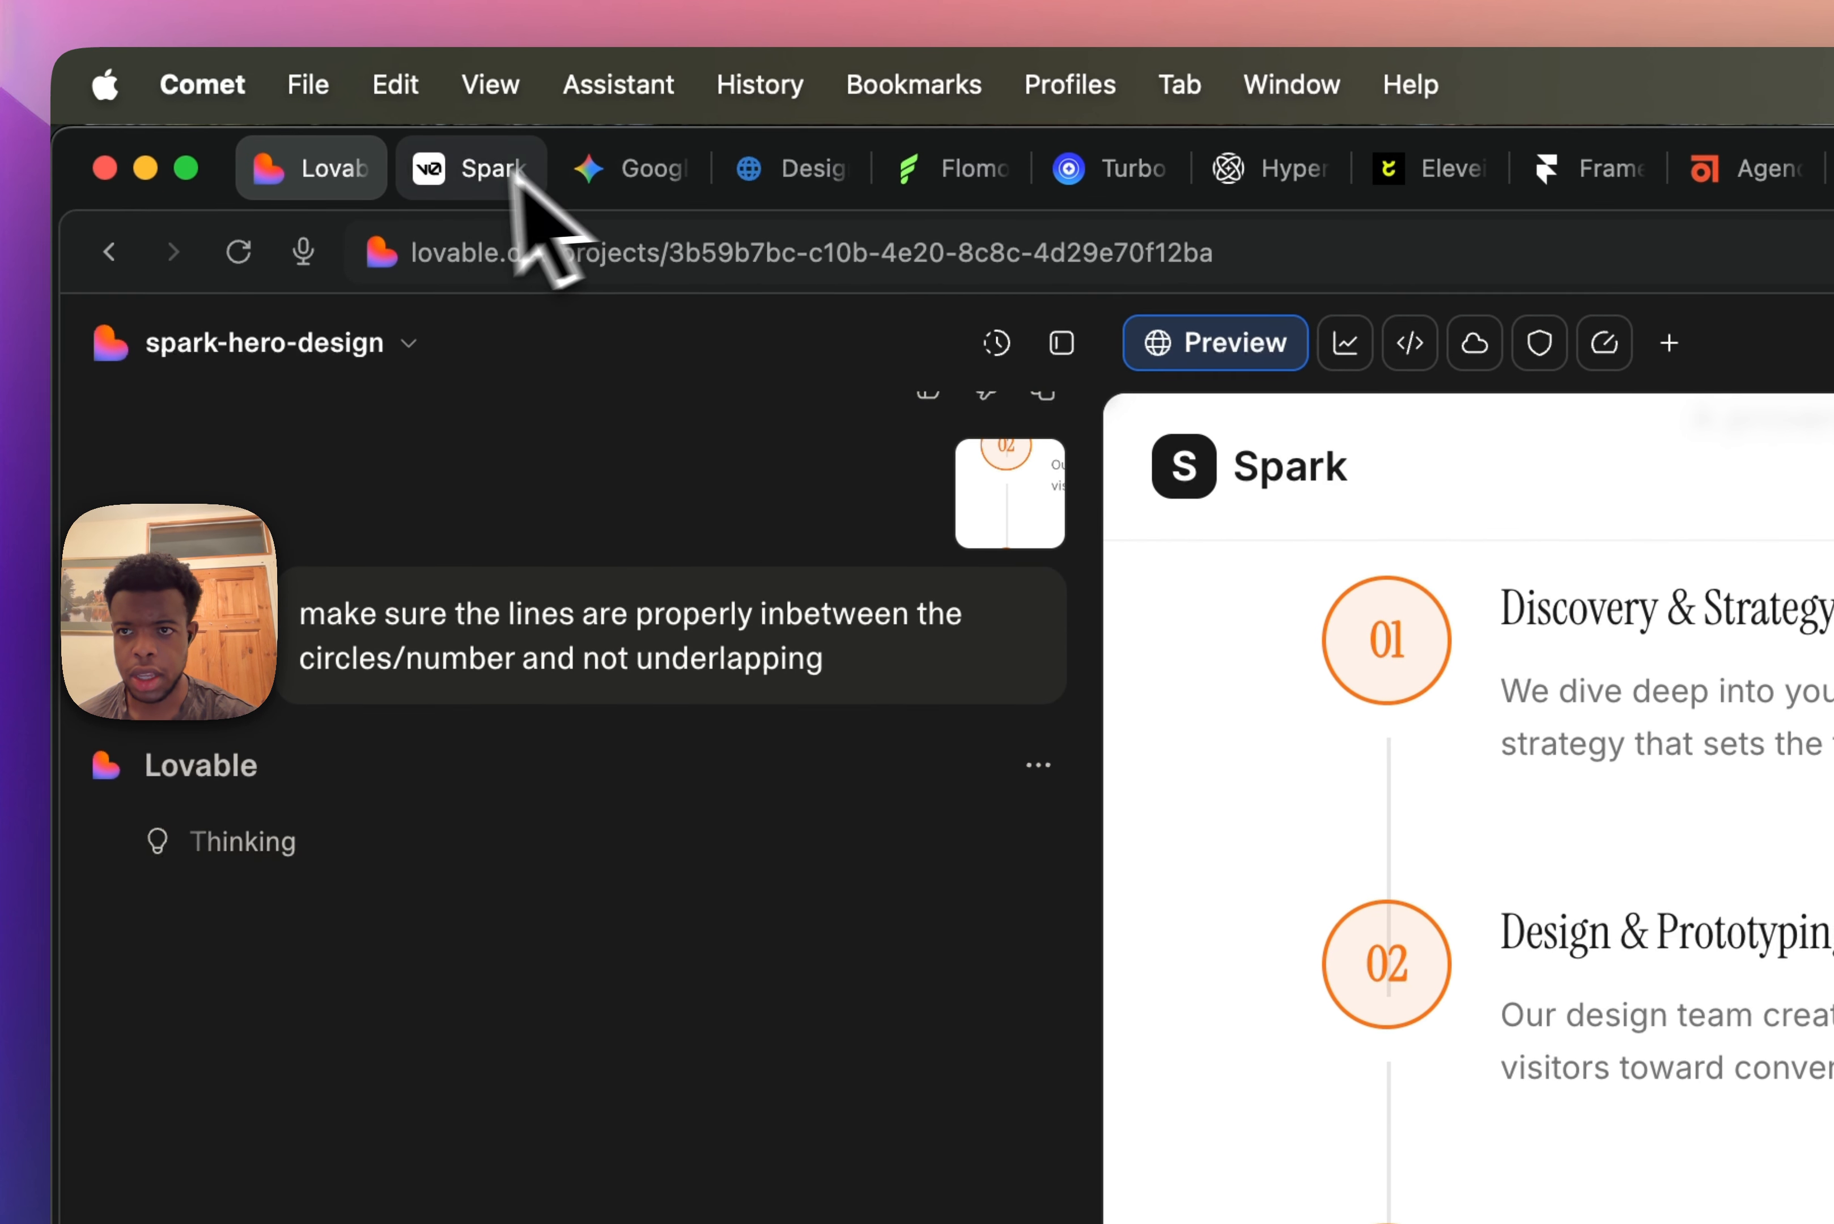
Step: Switch to v0 and review its Our Approach section from step 01 through step 05
{"action": "left_click", "coordinate": [479, 175]}
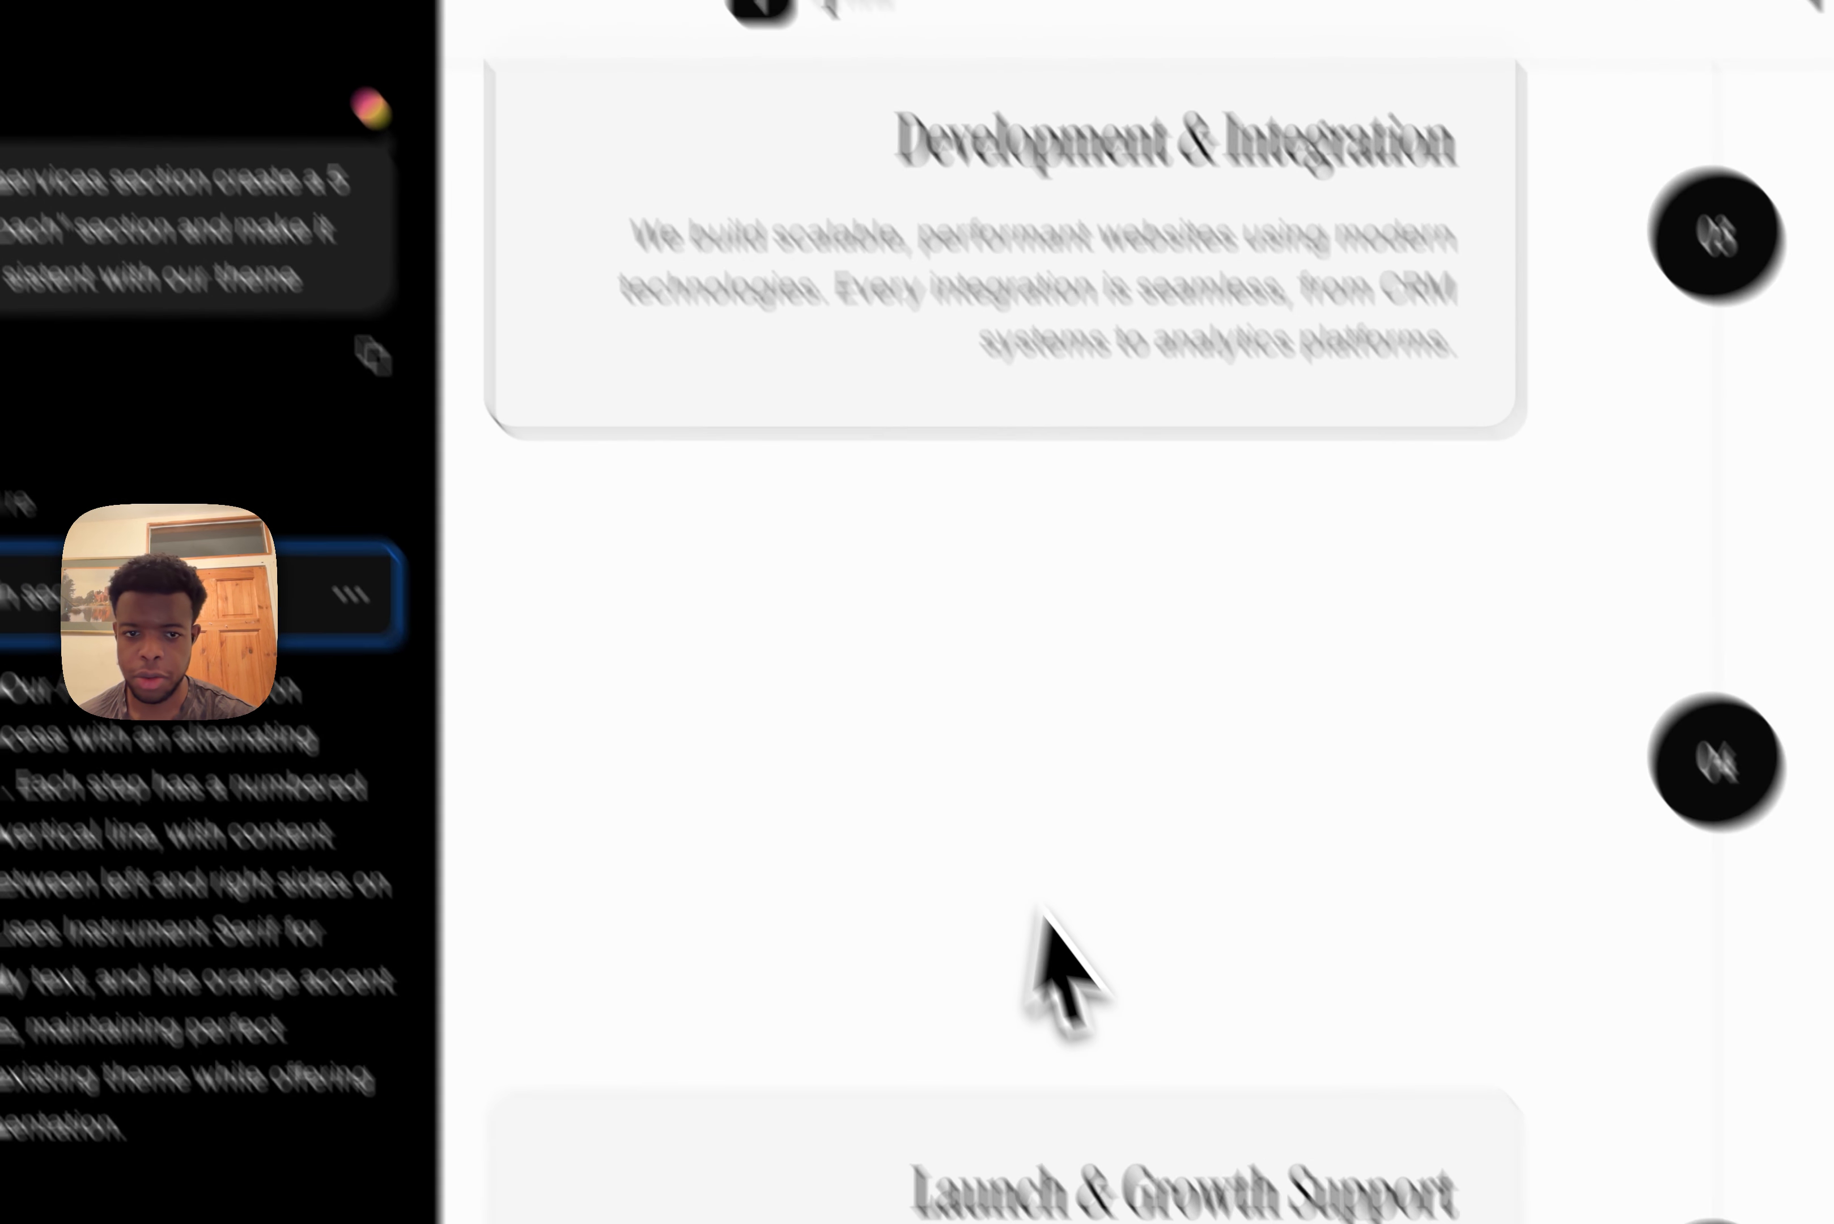
{"action": "scroll", "coordinate": [1203, 628], "scroll_direction": "up", "scroll_amount": 5}
{"action": "scroll", "coordinate": [1212, 635], "scroll_direction": "up", "scroll_amount": 4}
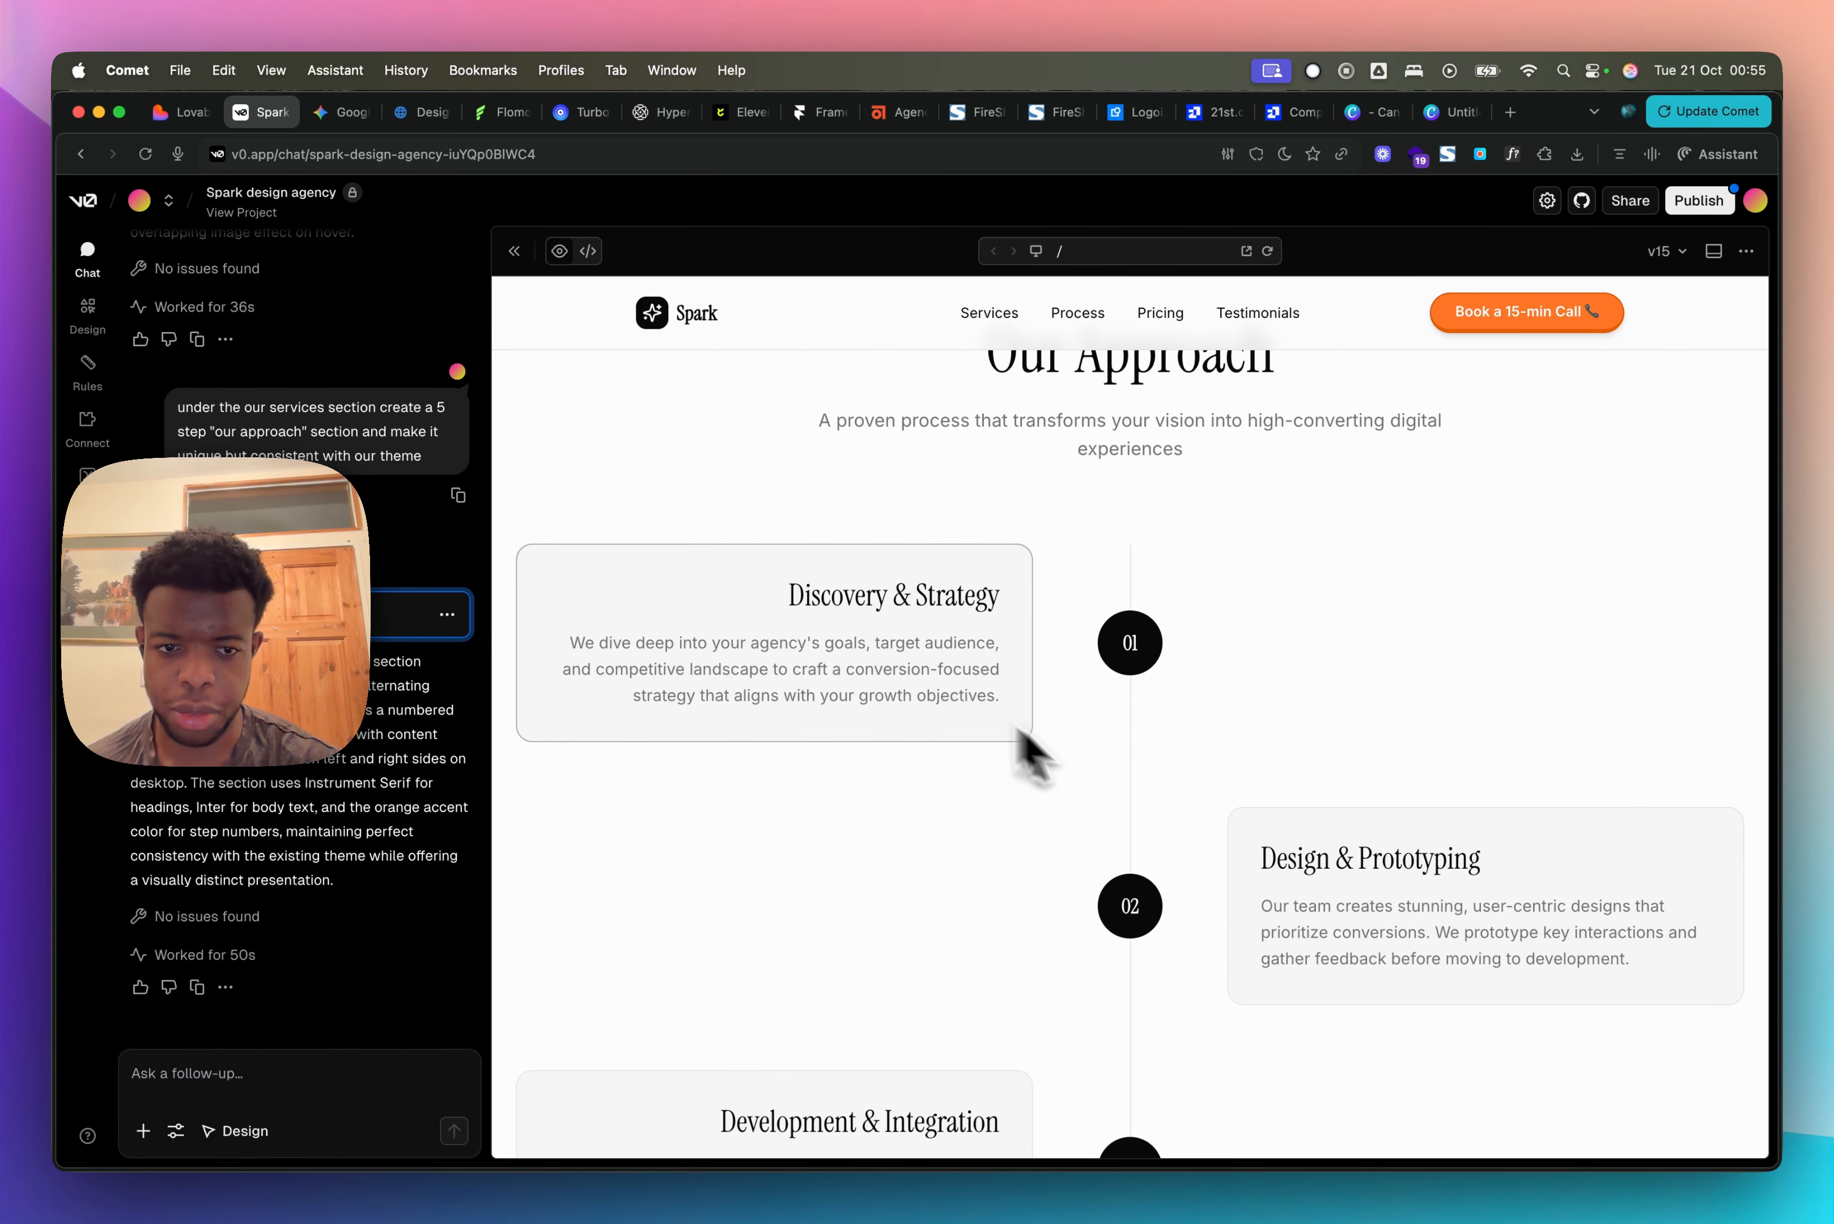
{"action": "scroll", "coordinate": [1022, 737], "scroll_direction": "down", "scroll_amount": 3}
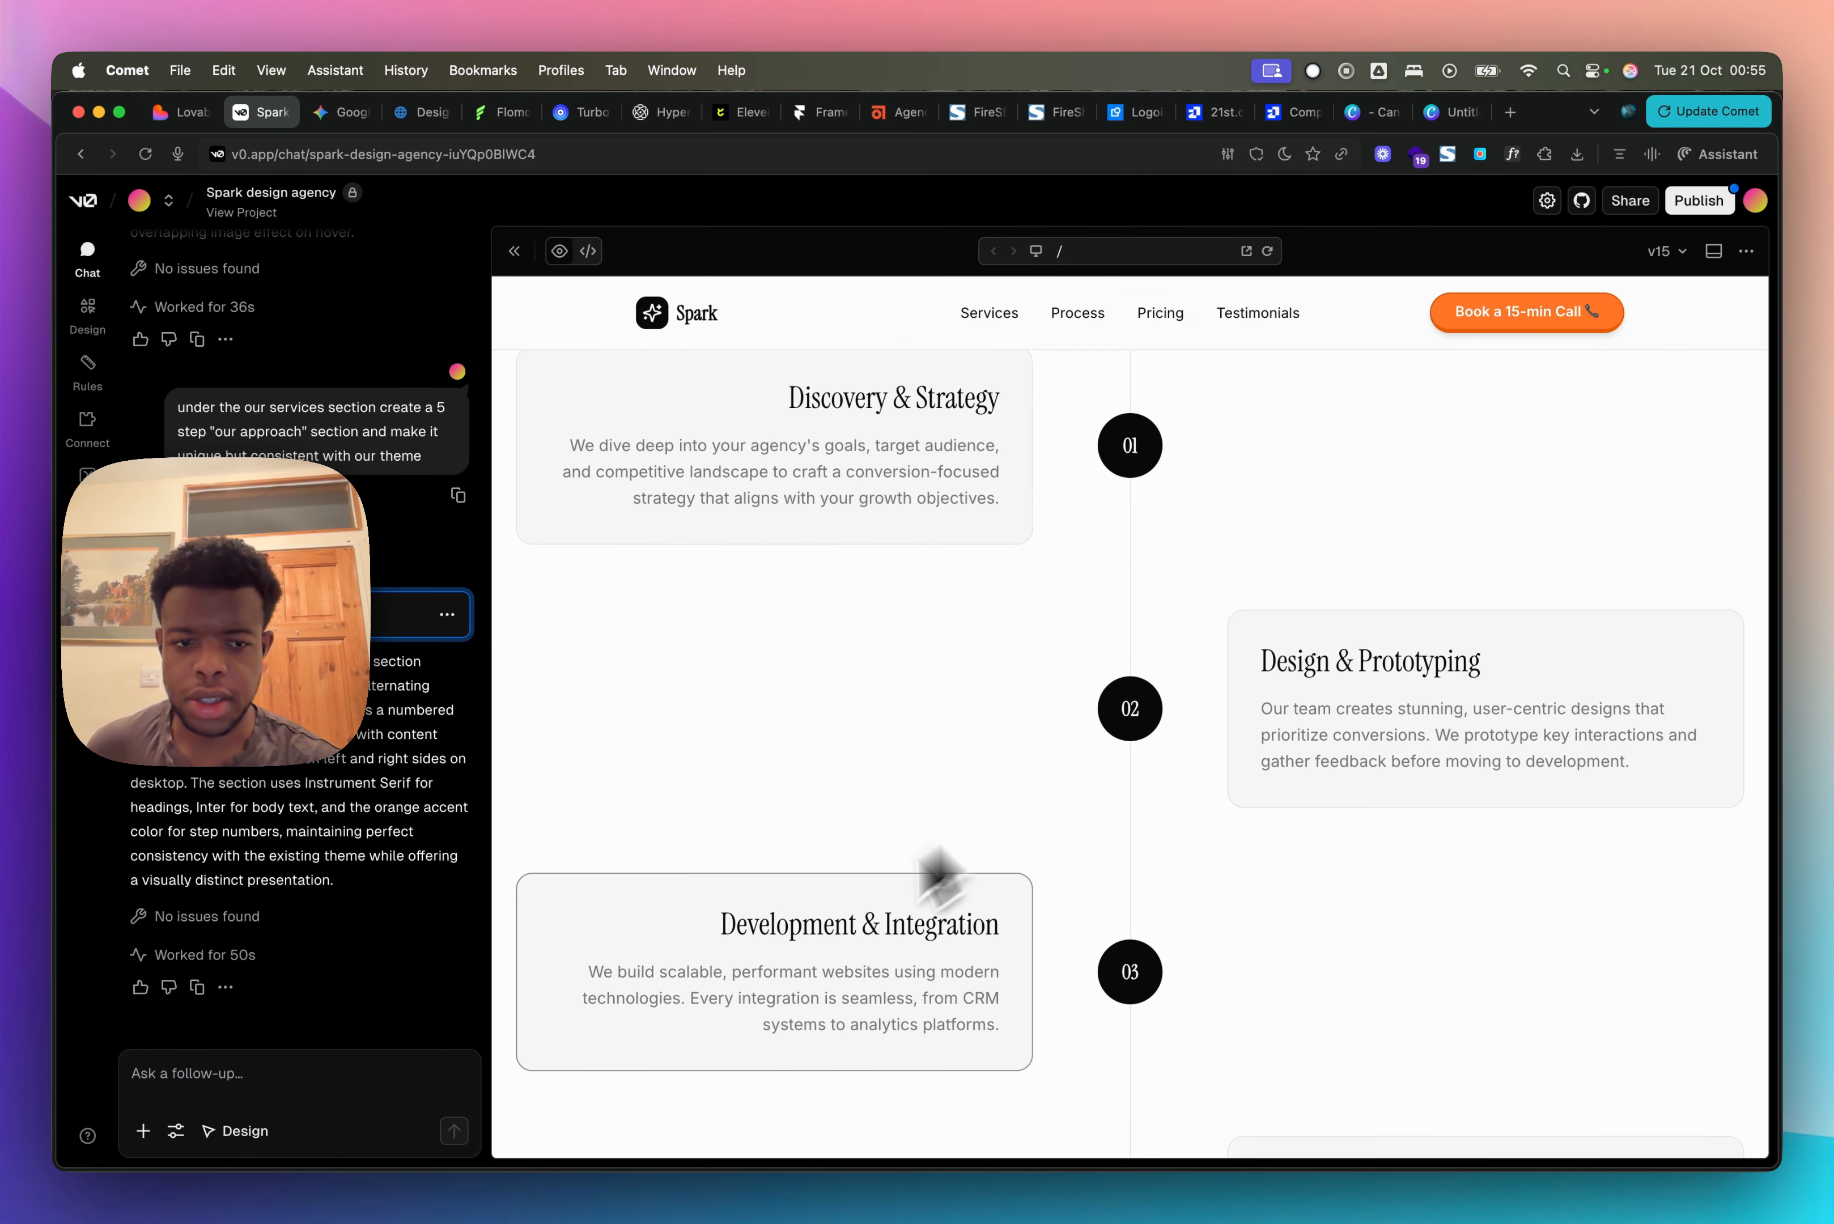
{"action": "scroll", "coordinate": [1302, 786], "scroll_direction": "down", "scroll_amount": 7}
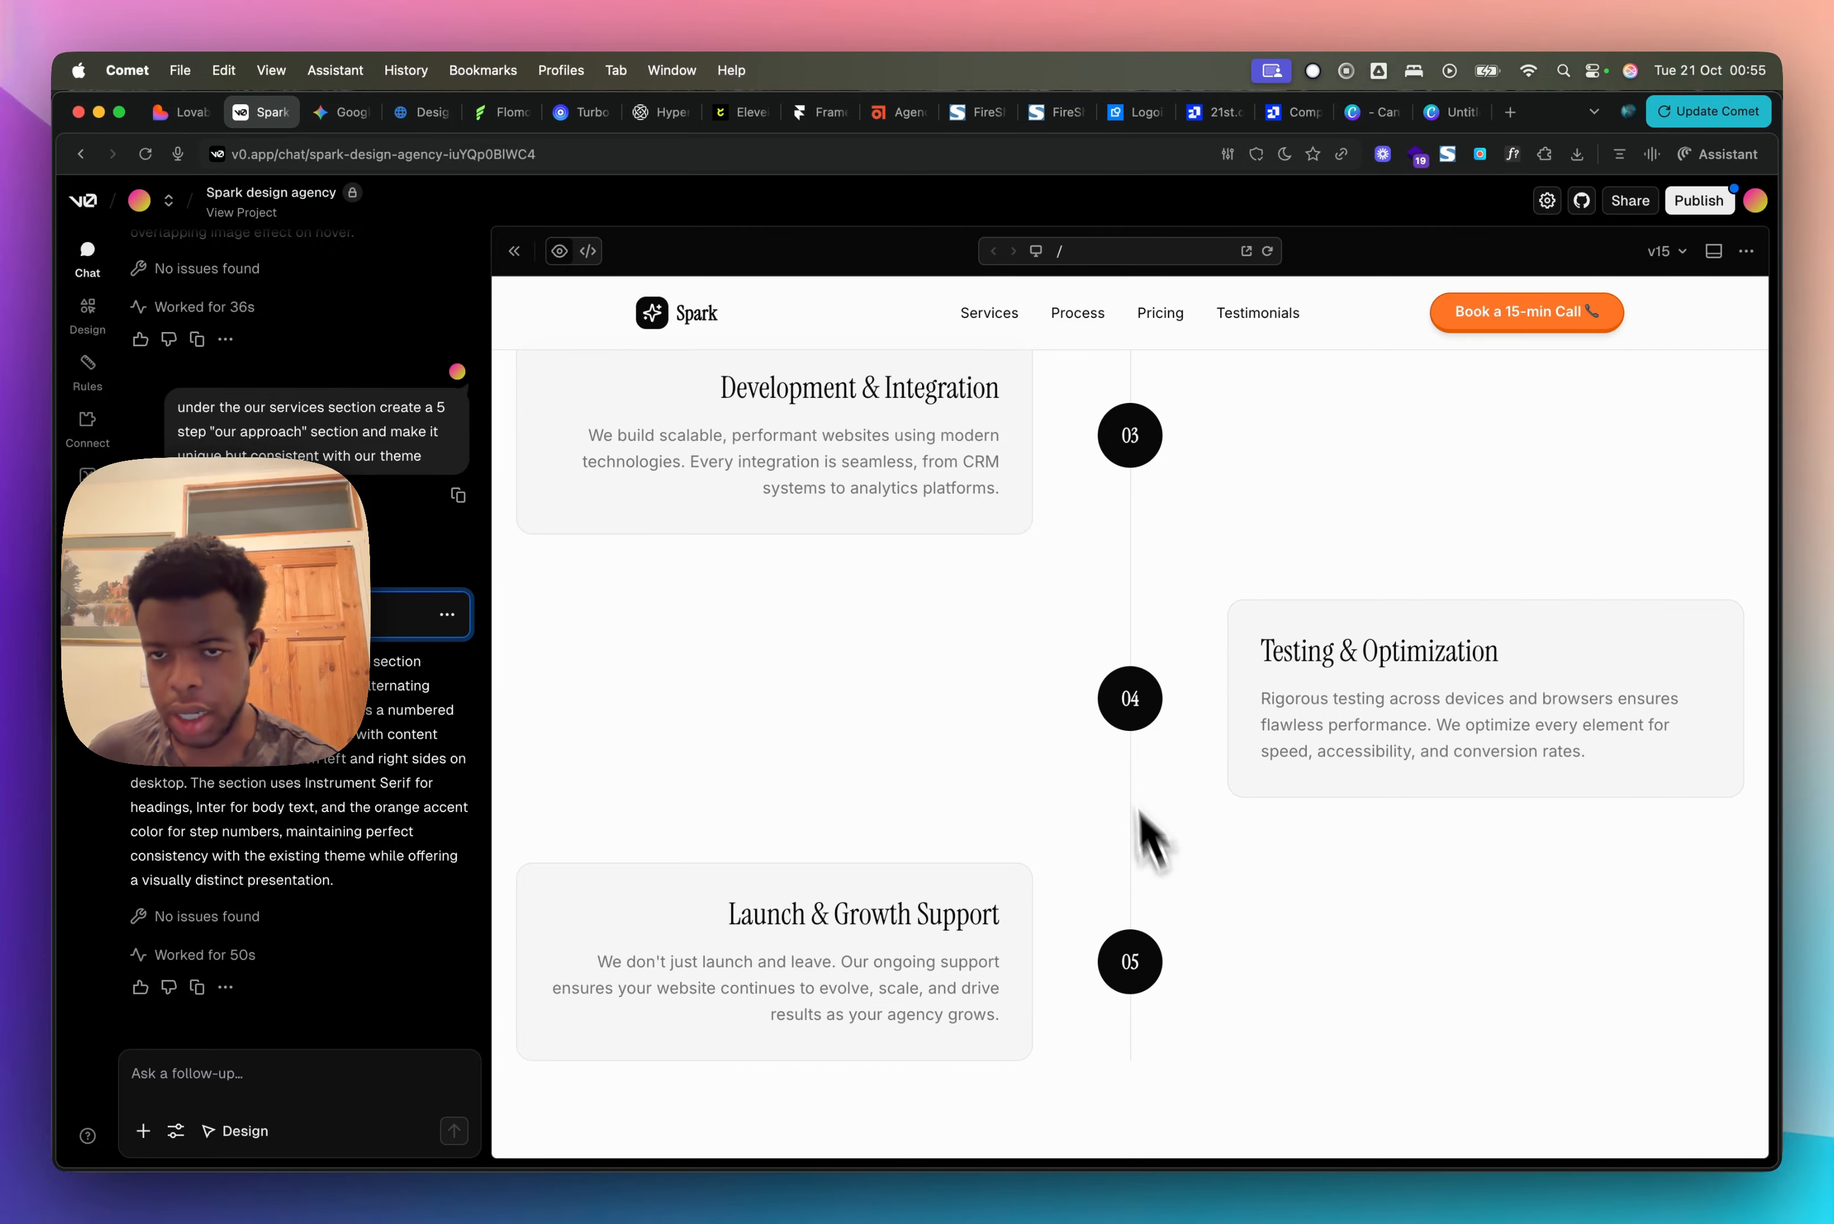
{"action": "scroll", "coordinate": [1024, 642], "scroll_direction": "up", "scroll_amount": 12}
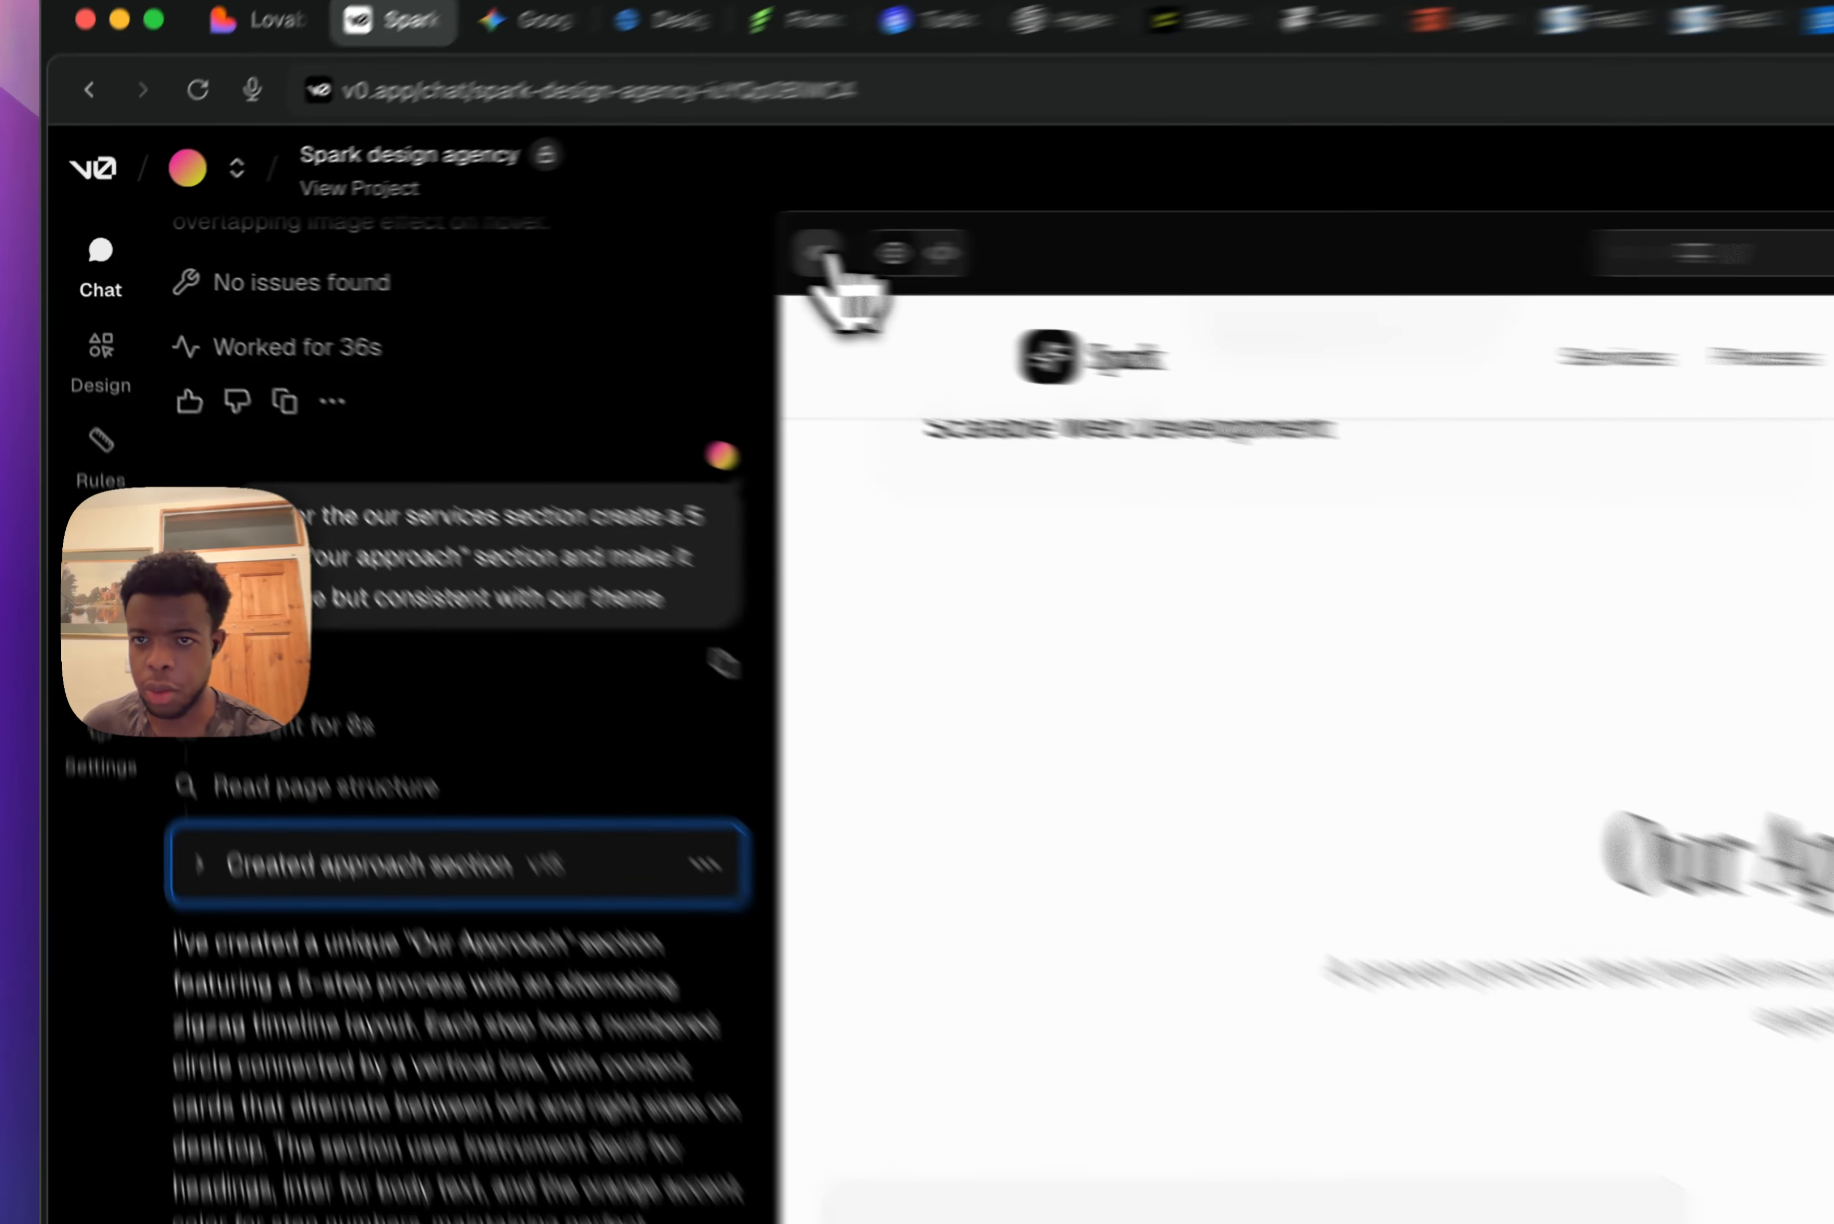
Step: Prompt v0 that the ticker is still not looping infinitely, with a visible stop and reset, and that it should be infinite
{"action": "left_click", "coordinate": [821, 254]}
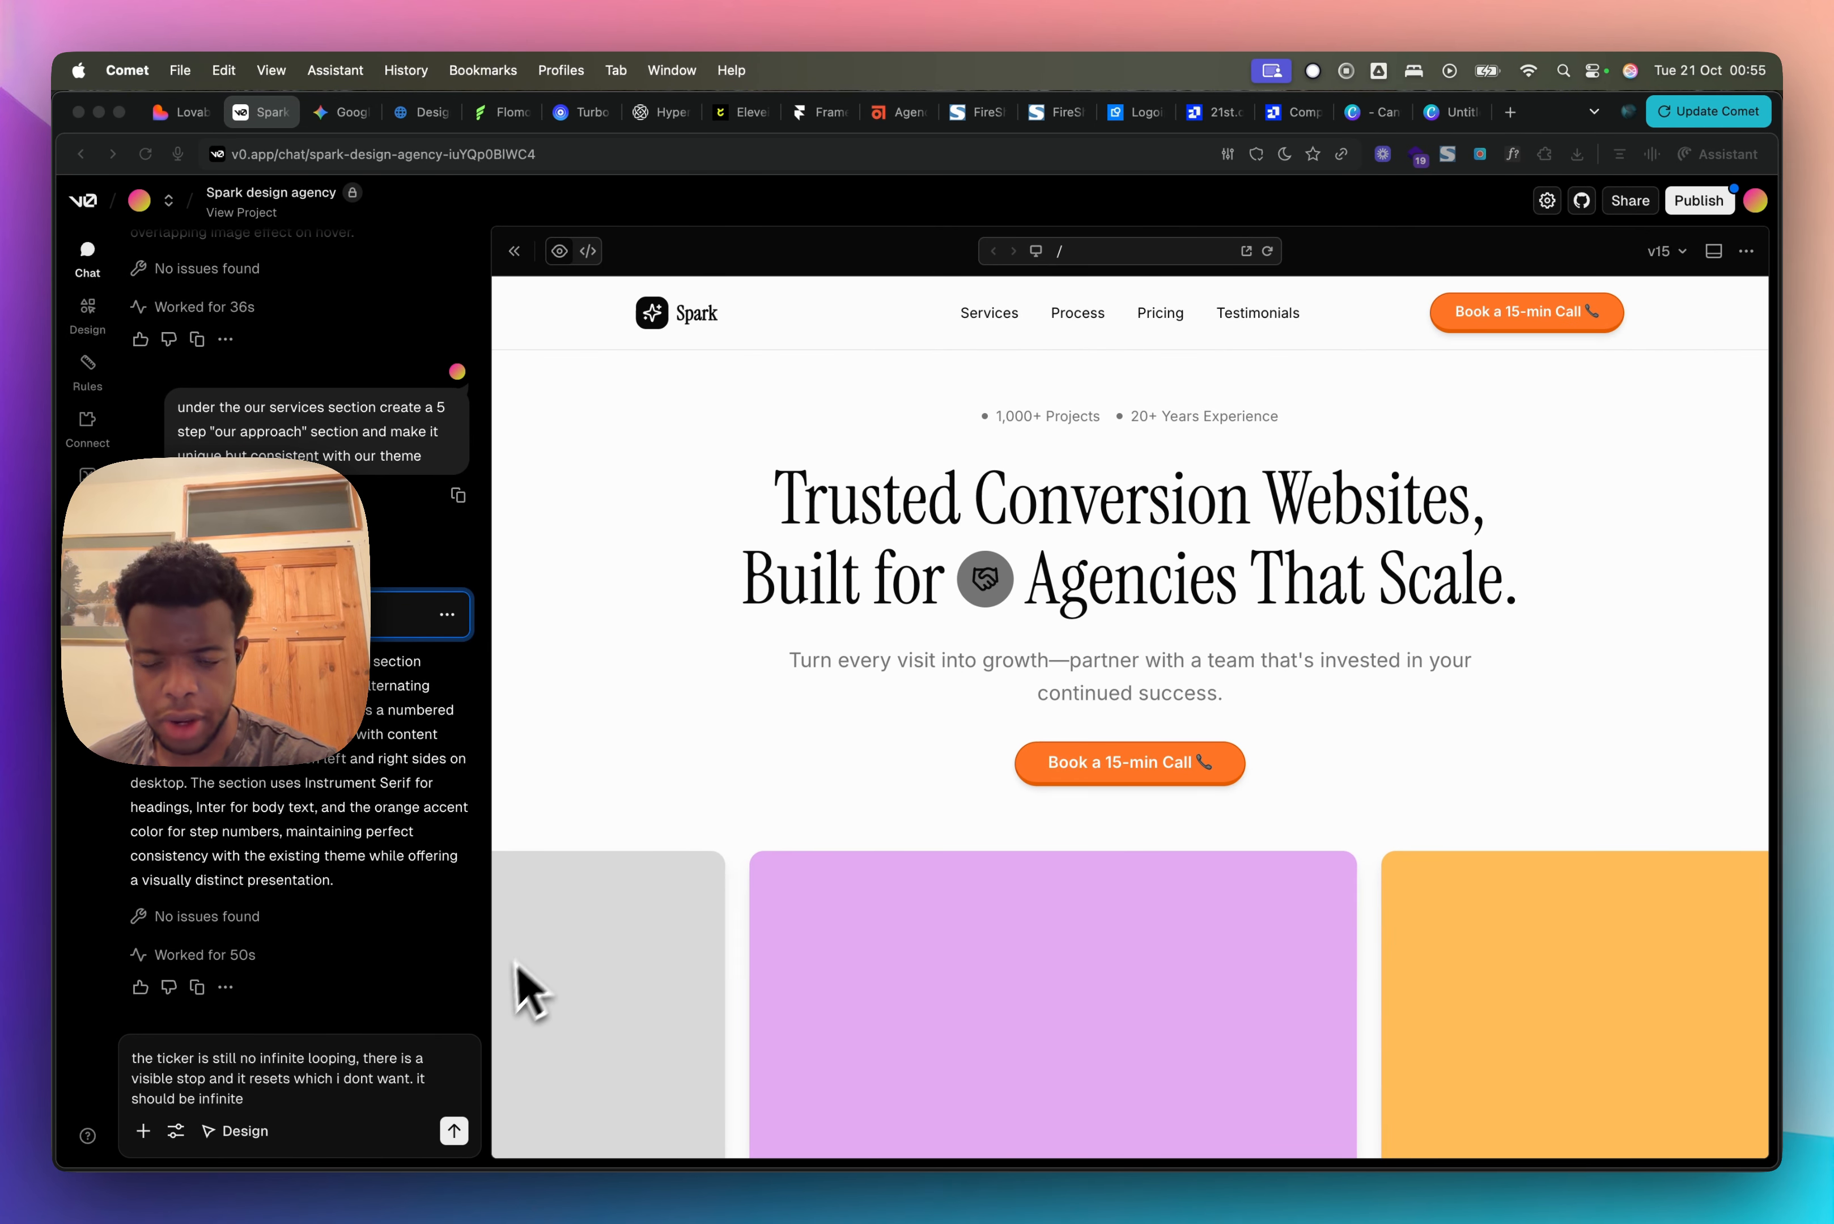
{"action": "left_click", "coordinate": [455, 1136]}
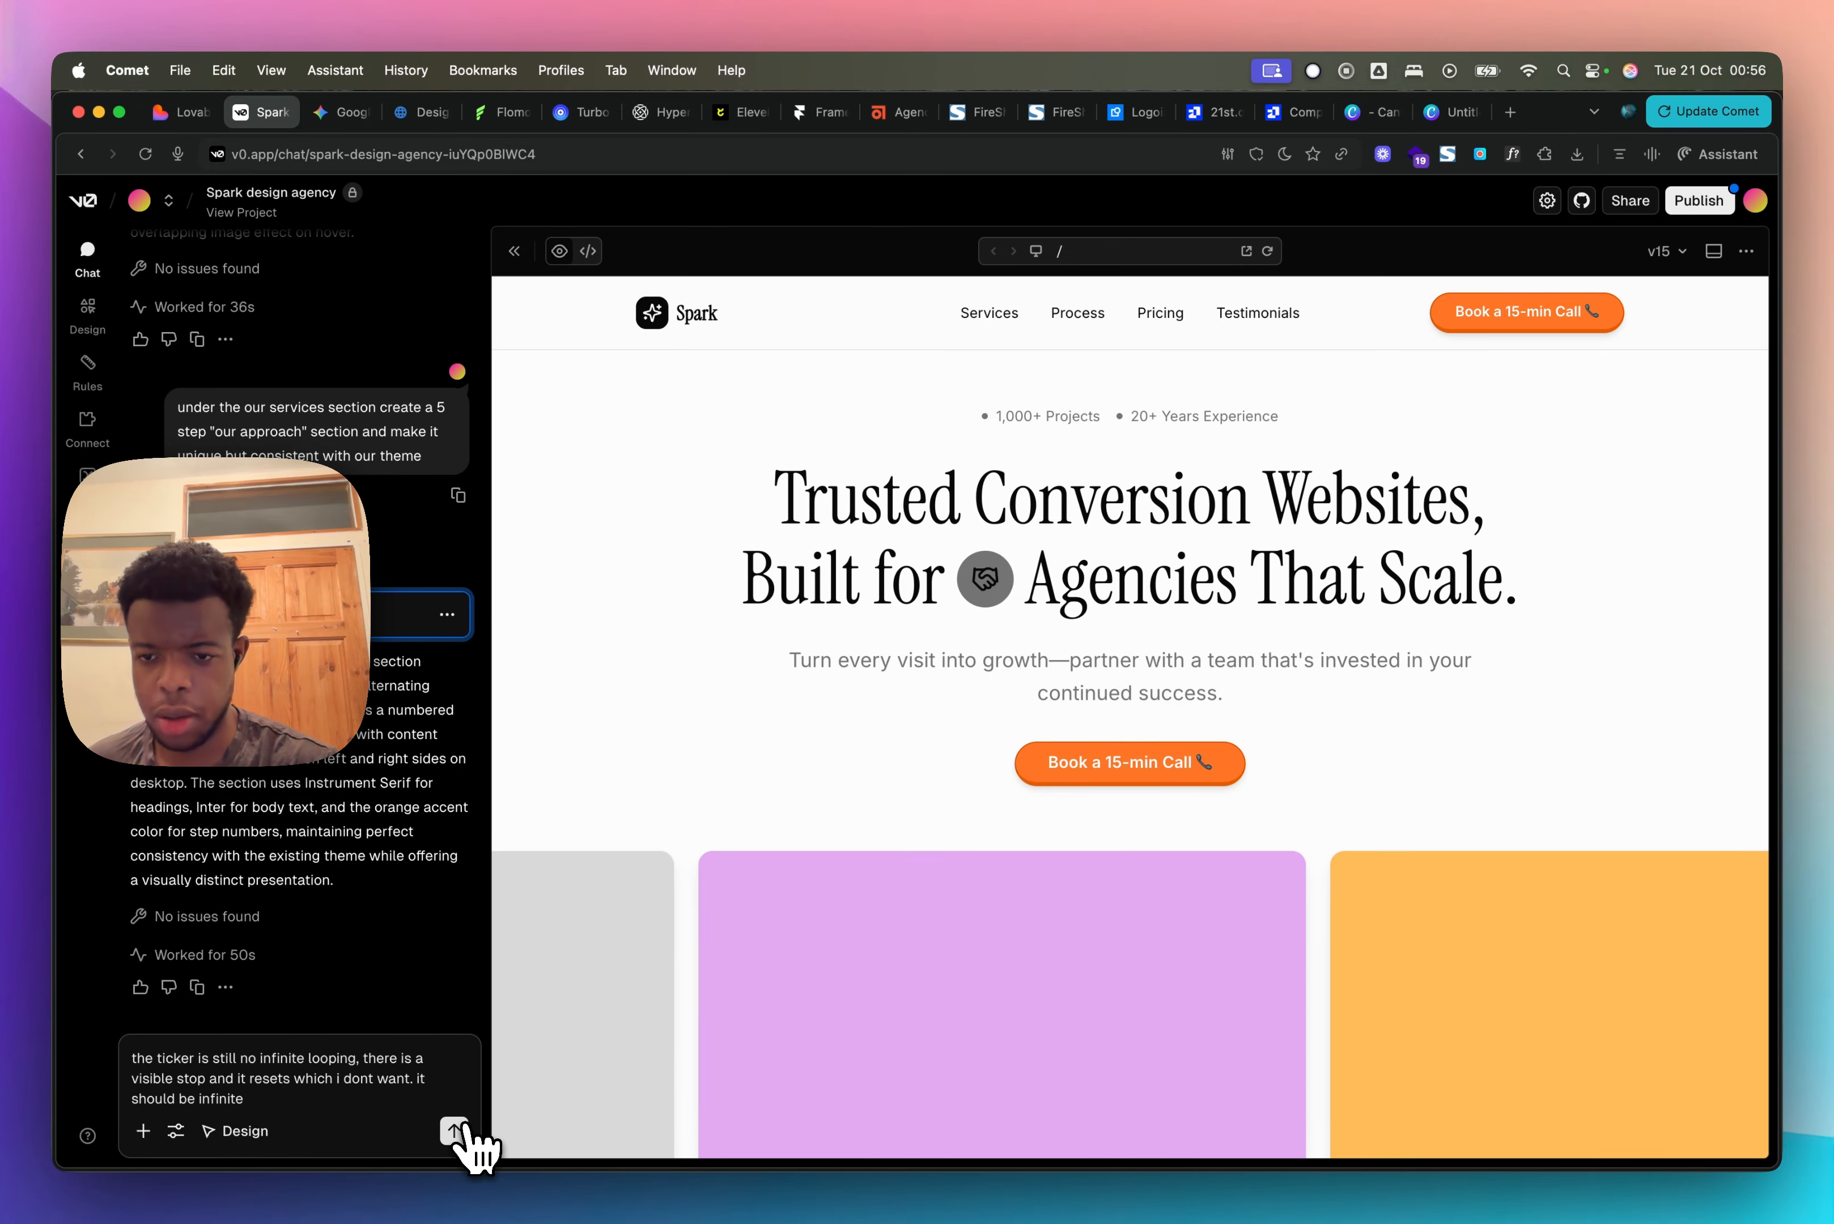
{"action": "left_click", "coordinate": [455, 1134]}
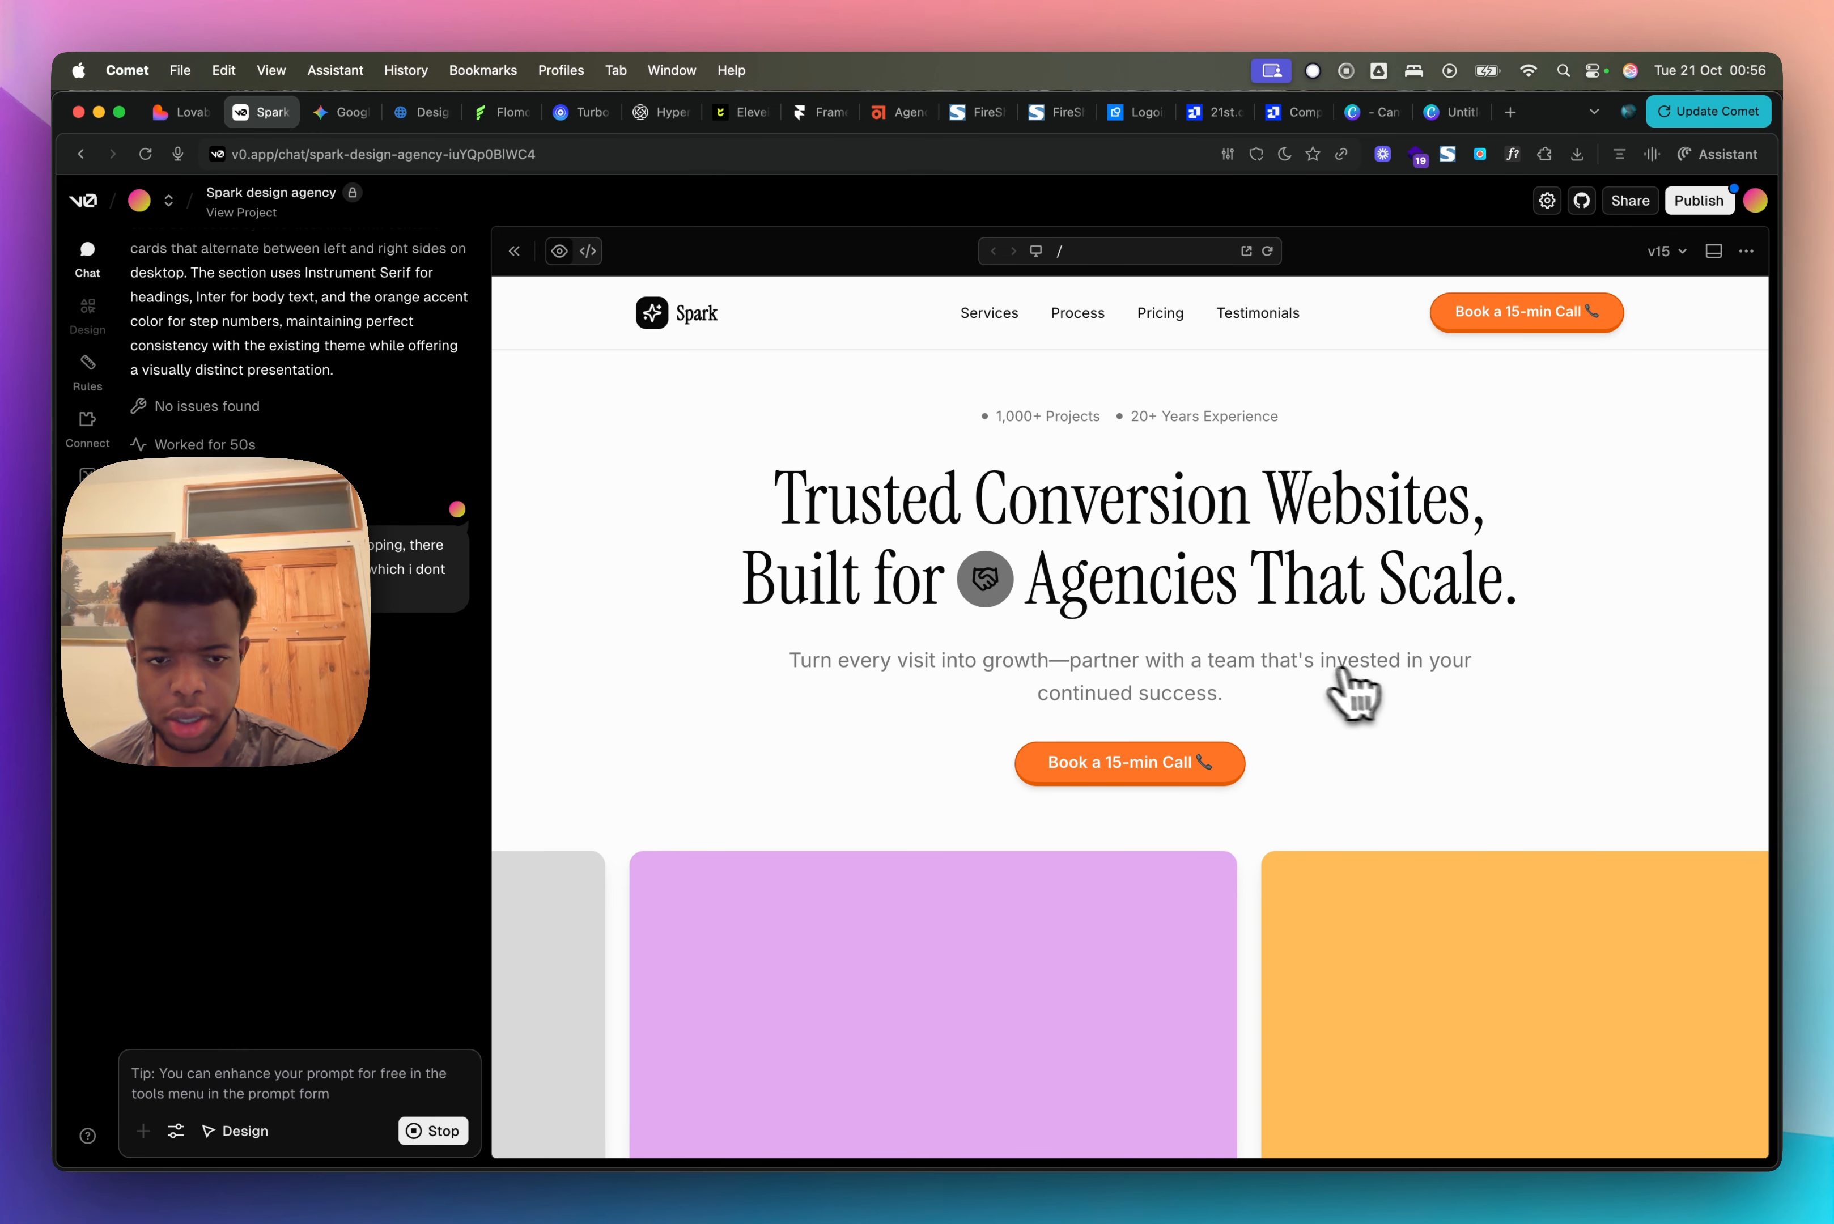
{"action": "scroll", "coordinate": [1324, 691], "scroll_direction": "down", "scroll_amount": 2}
{"action": "scroll", "coordinate": [881, 799], "scroll_direction": "down", "scroll_amount": 3}
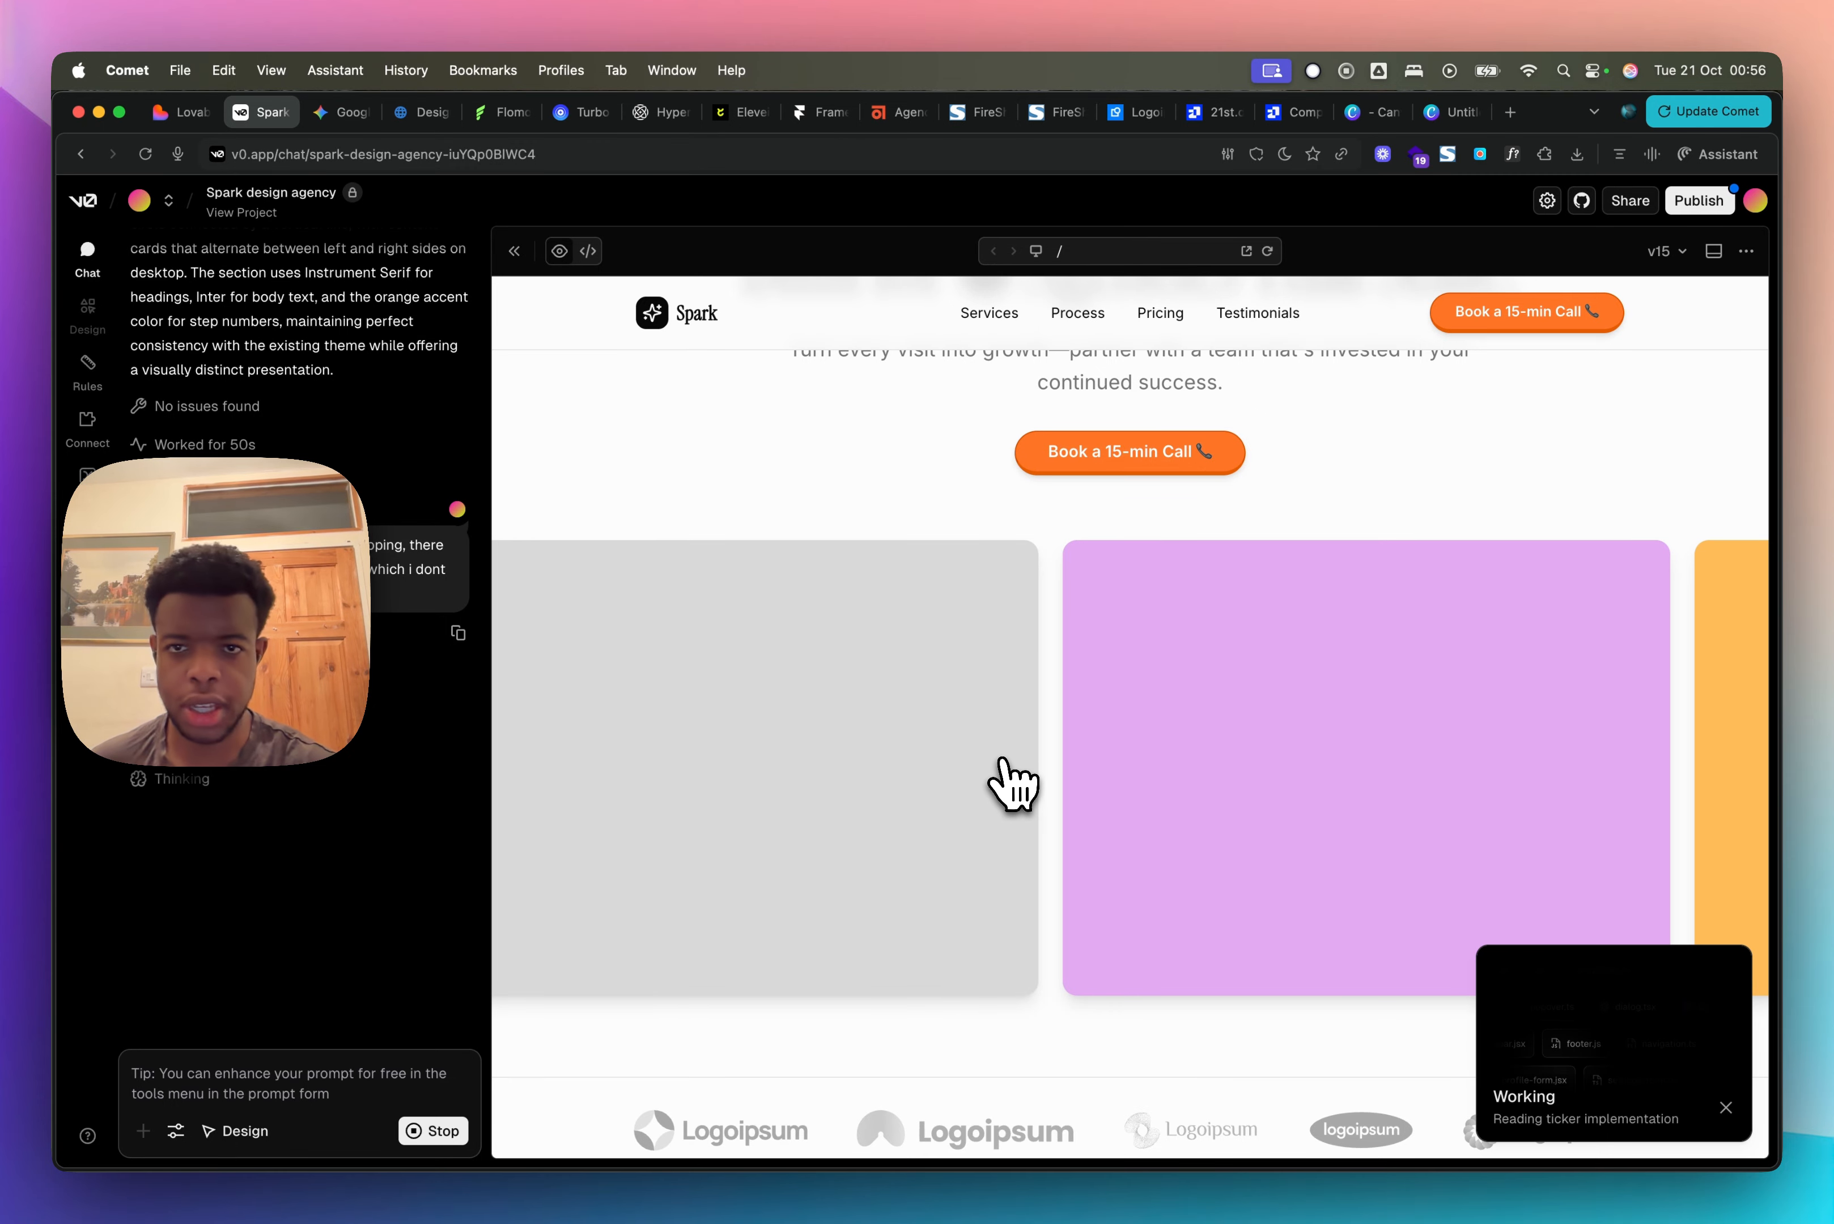
Step: Switch to Lovable, read its proposed fix for the connecting lines, and have it implement the plan
{"action": "left_click", "coordinate": [177, 113]}
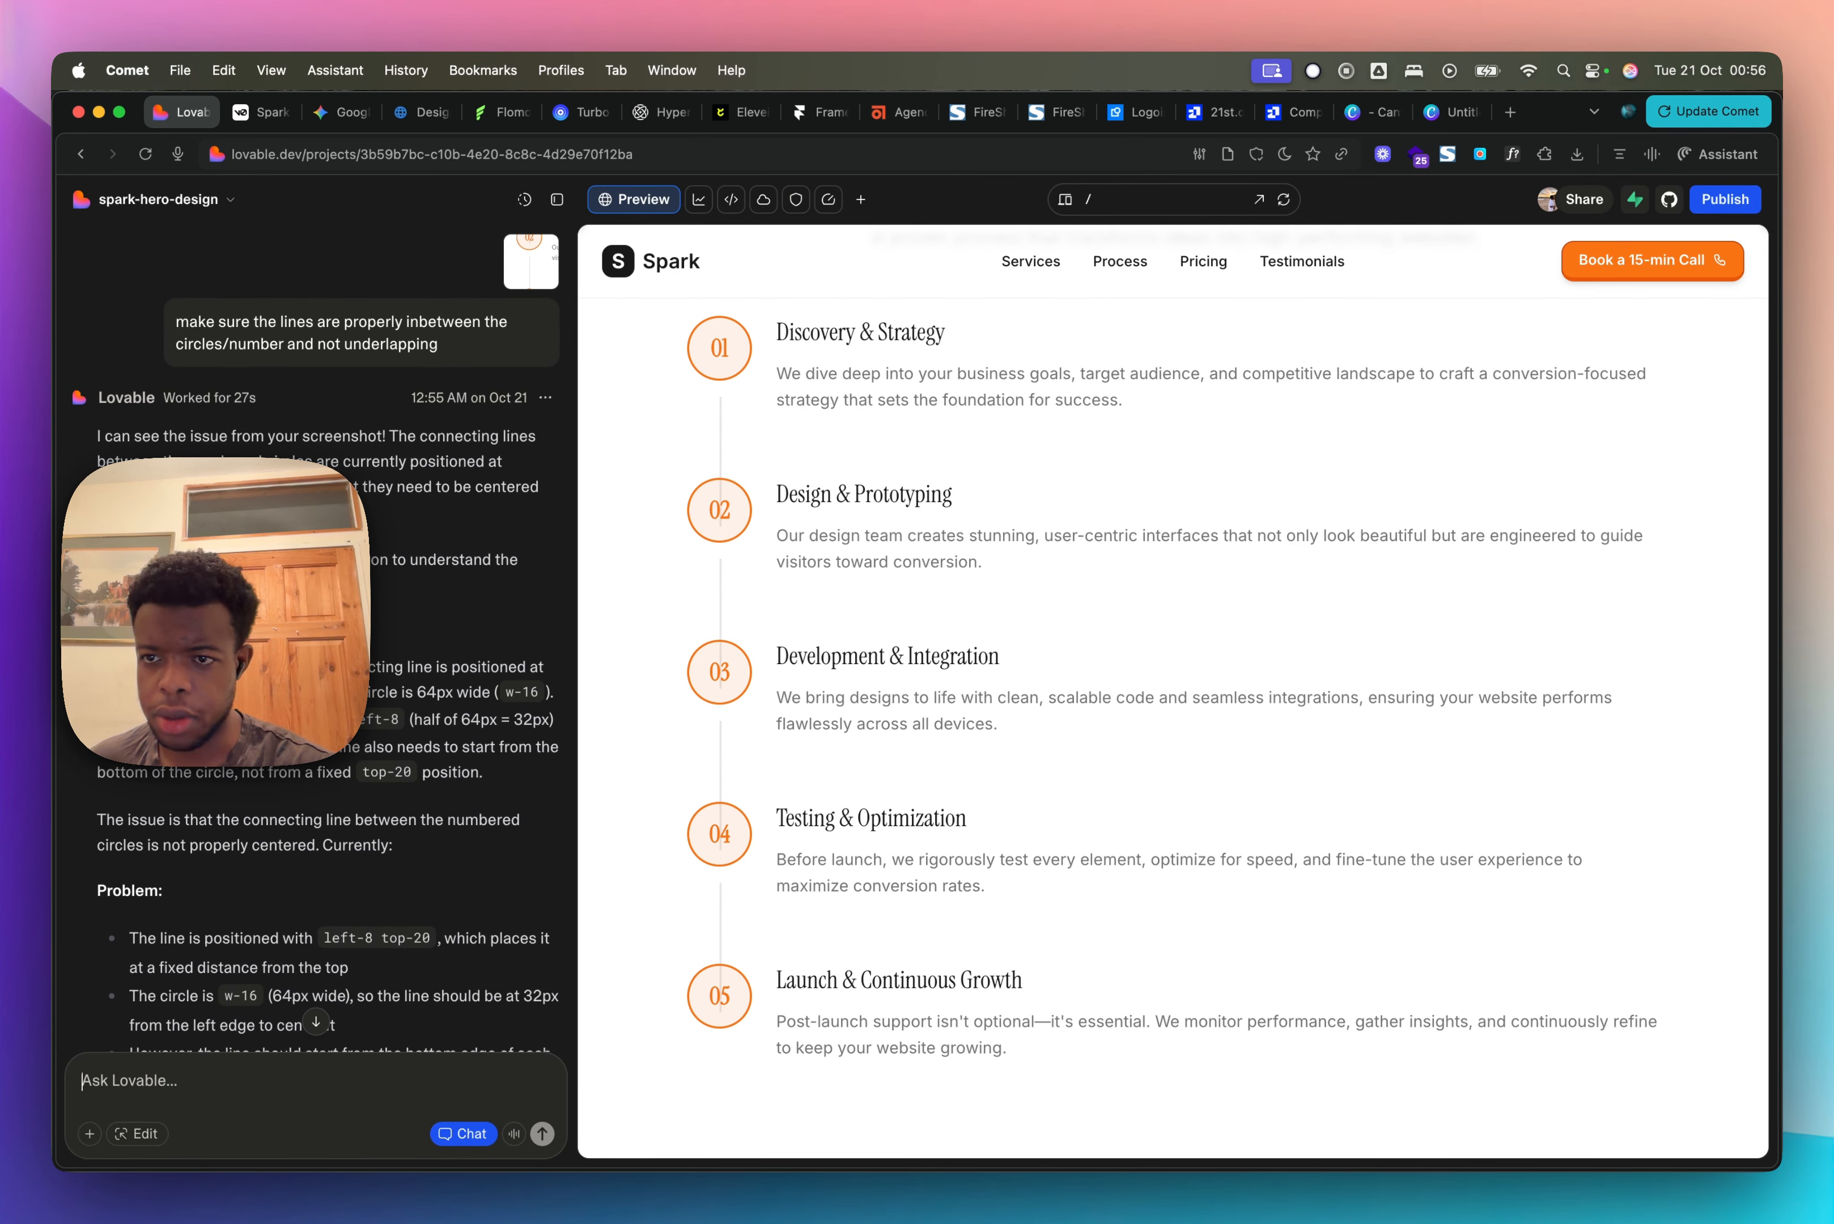
{"action": "scroll", "coordinate": [315, 710], "scroll_direction": "down", "scroll_amount": 10}
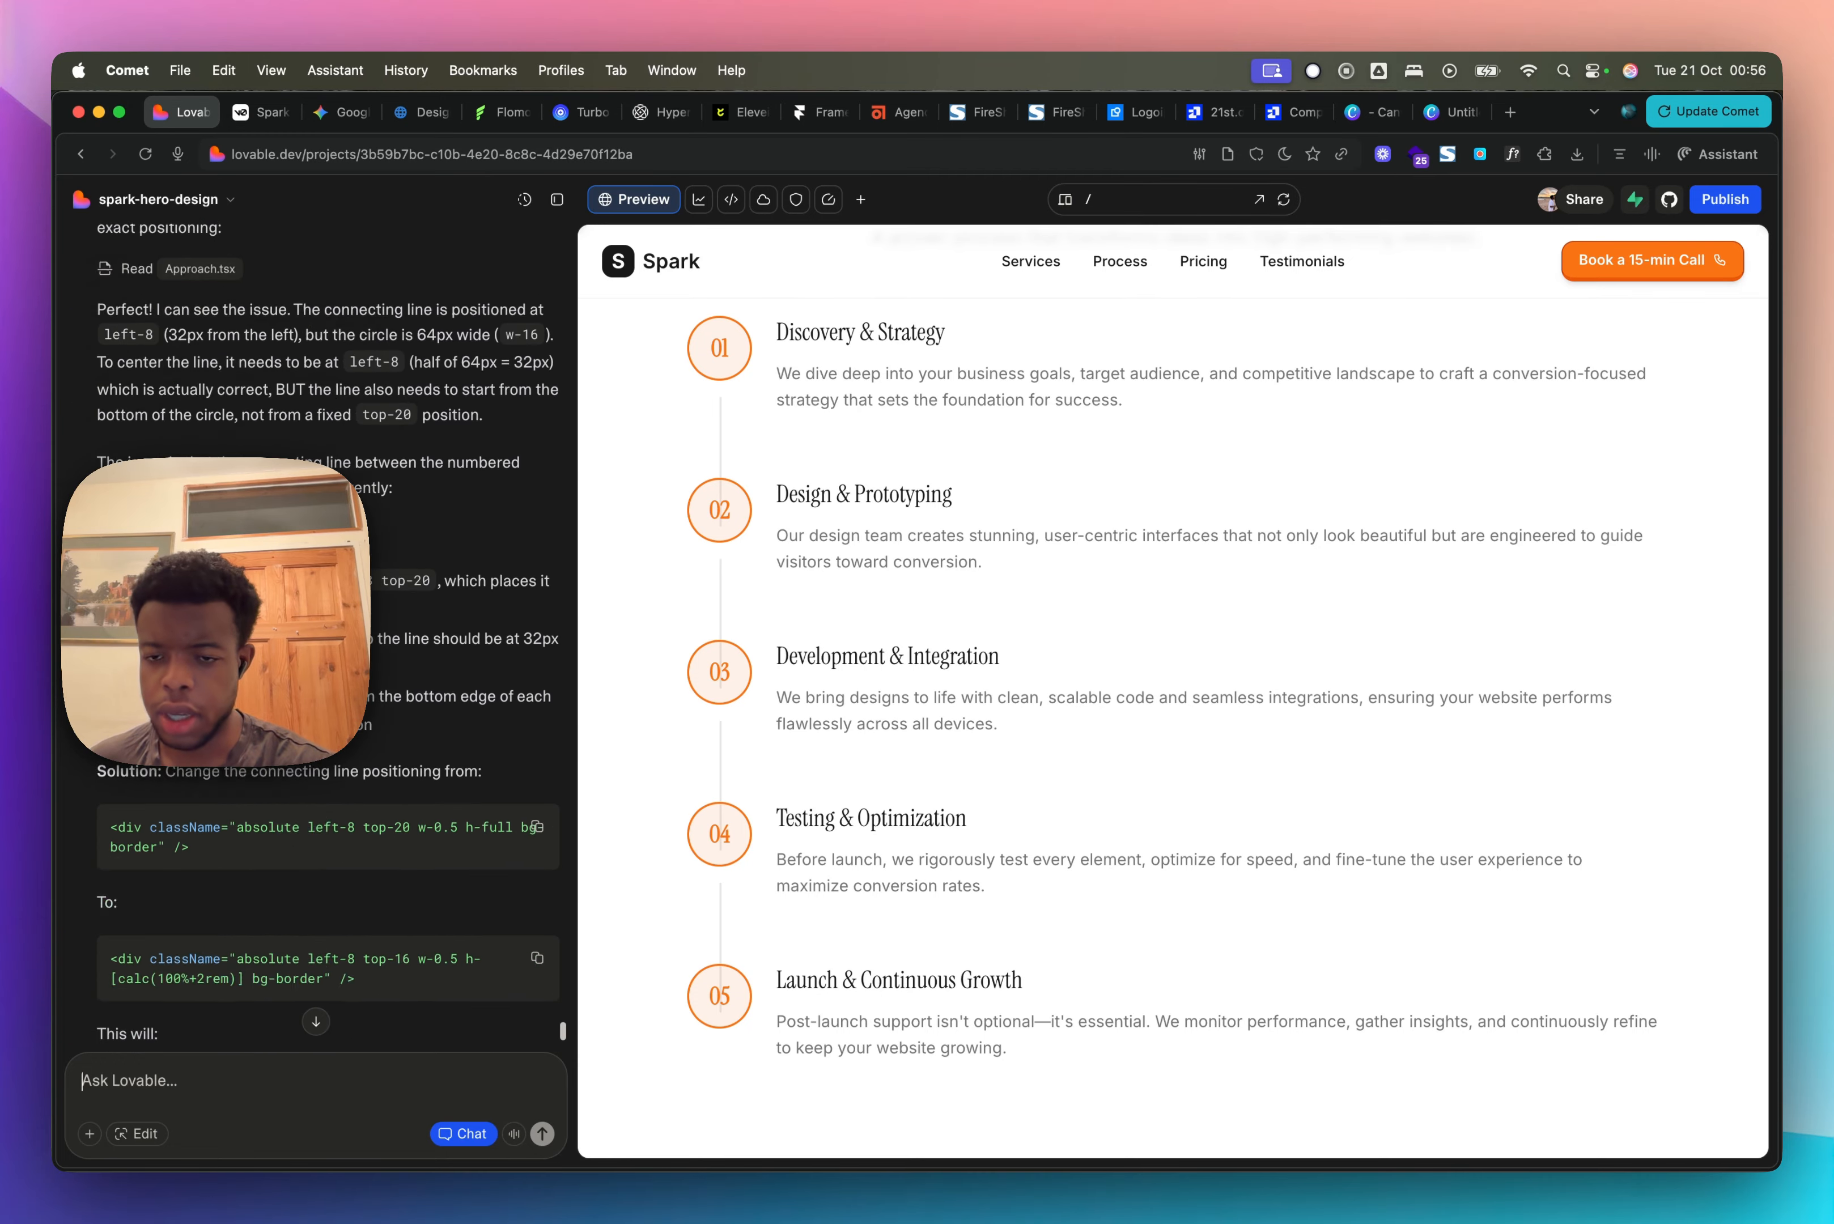
{"action": "scroll", "coordinate": [483, 975], "scroll_direction": "up", "scroll_amount": 15}
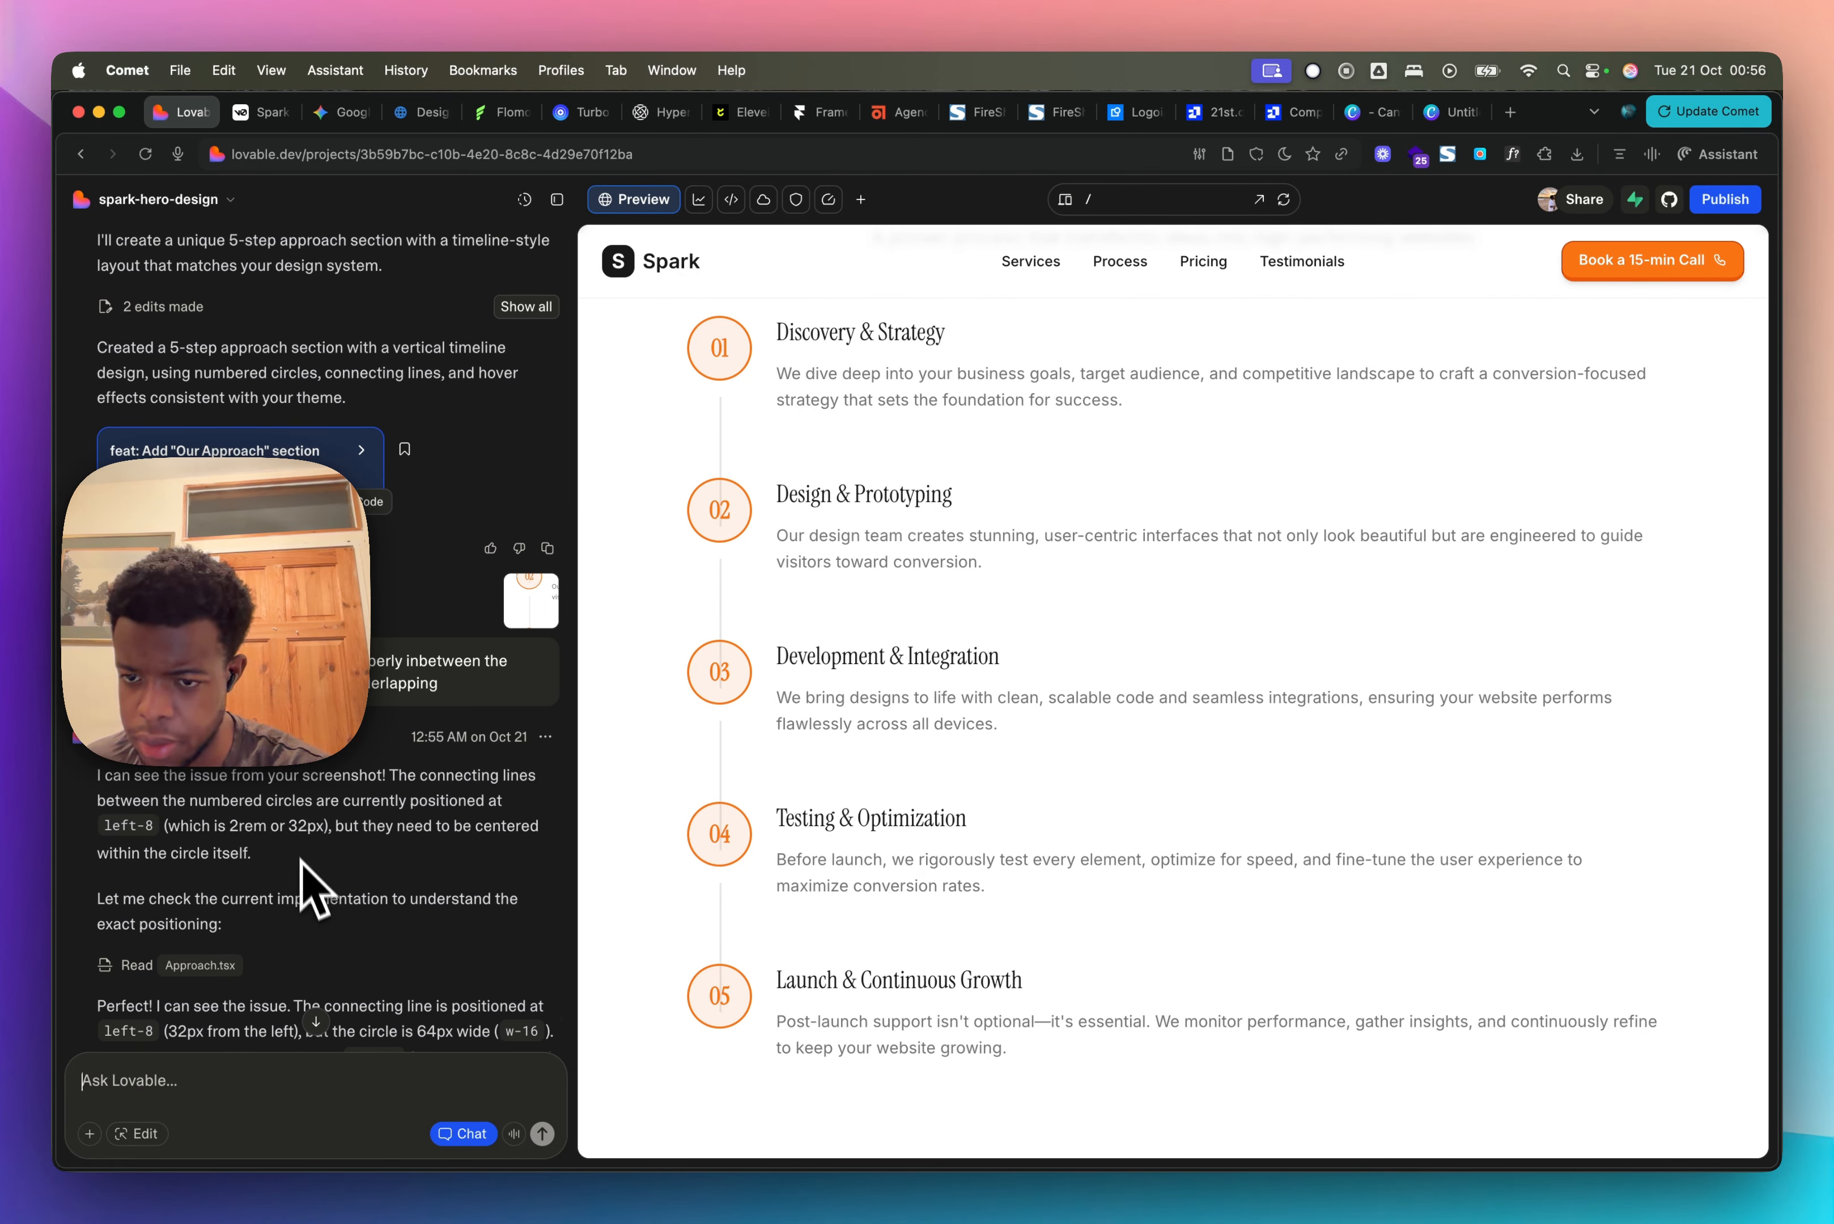
{"action": "scroll", "coordinate": [312, 892], "scroll_direction": "down", "scroll_amount": 10}
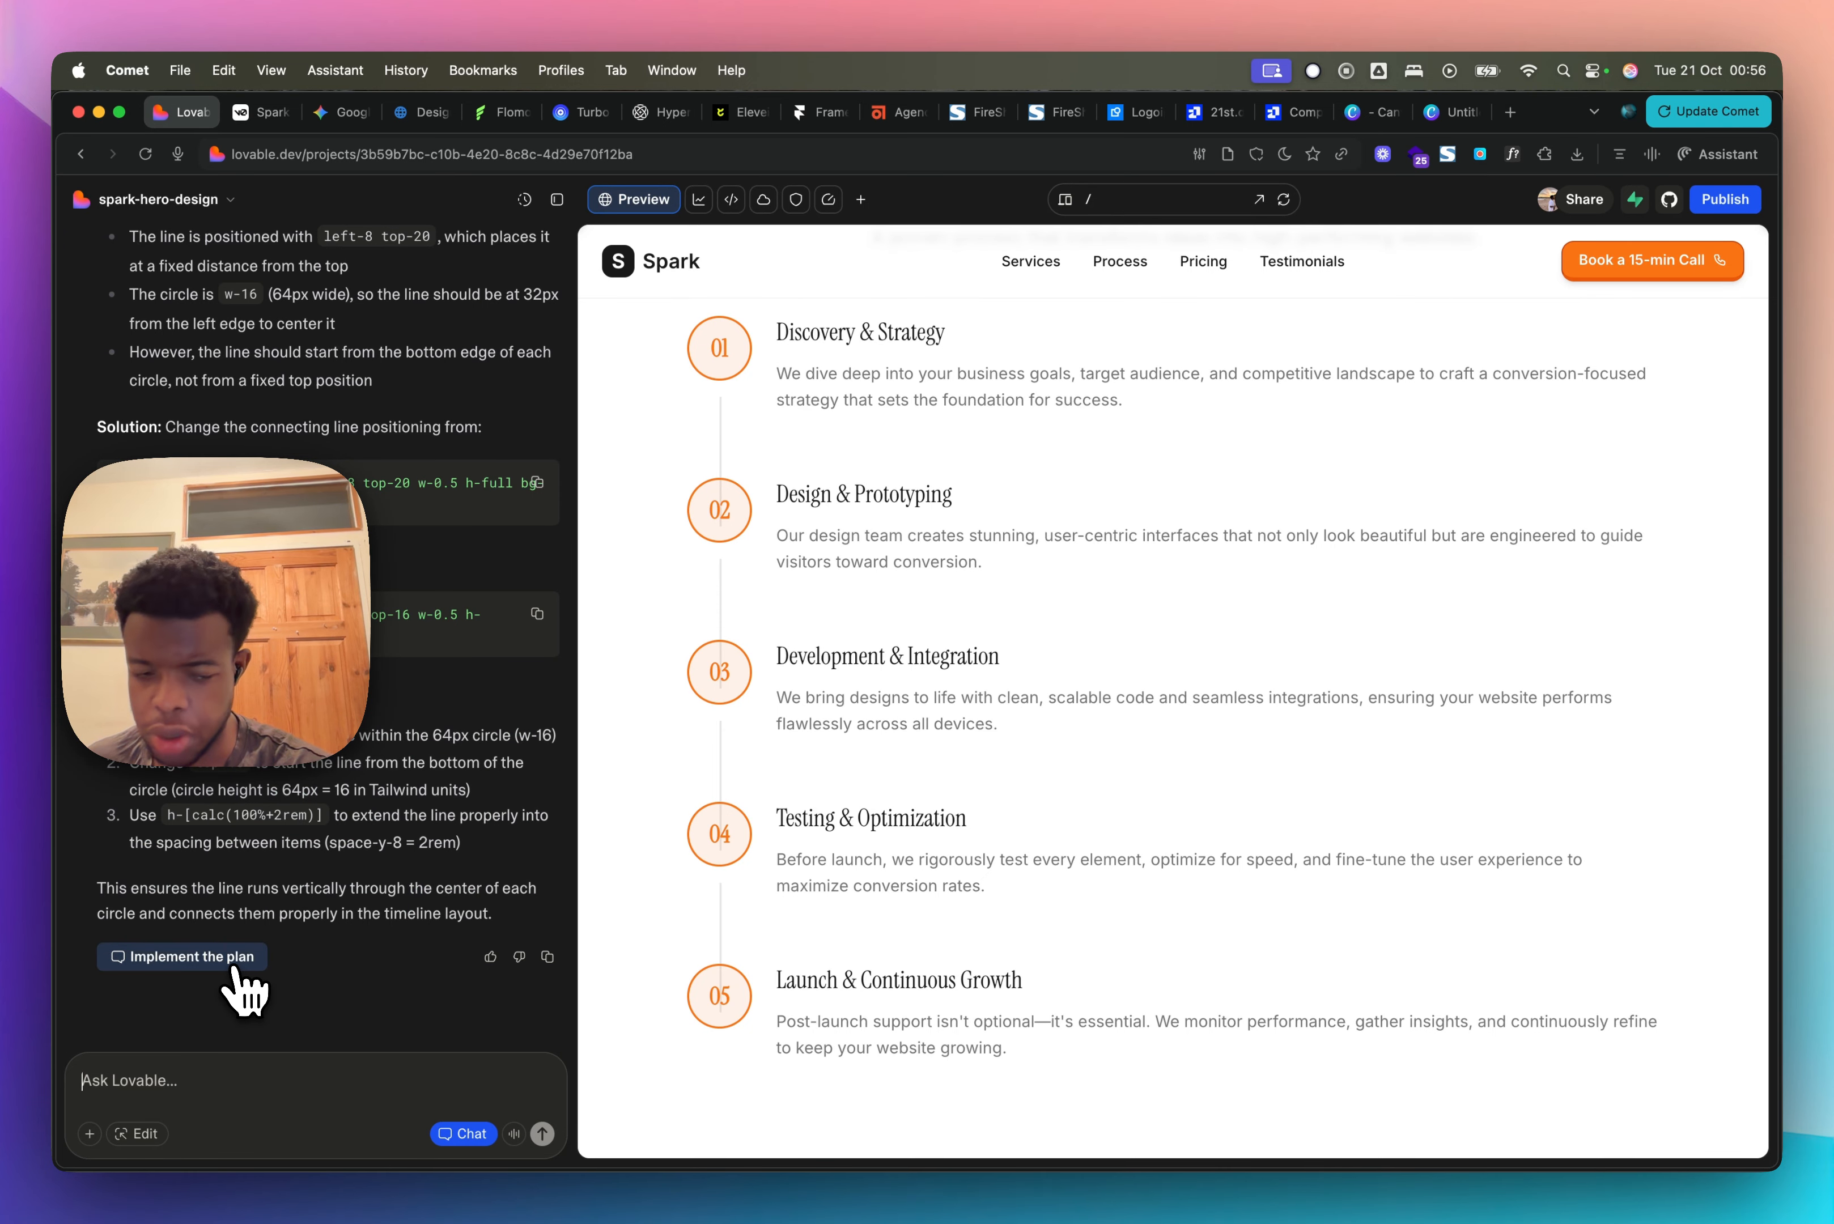
{"action": "left_click", "coordinate": [235, 970]}
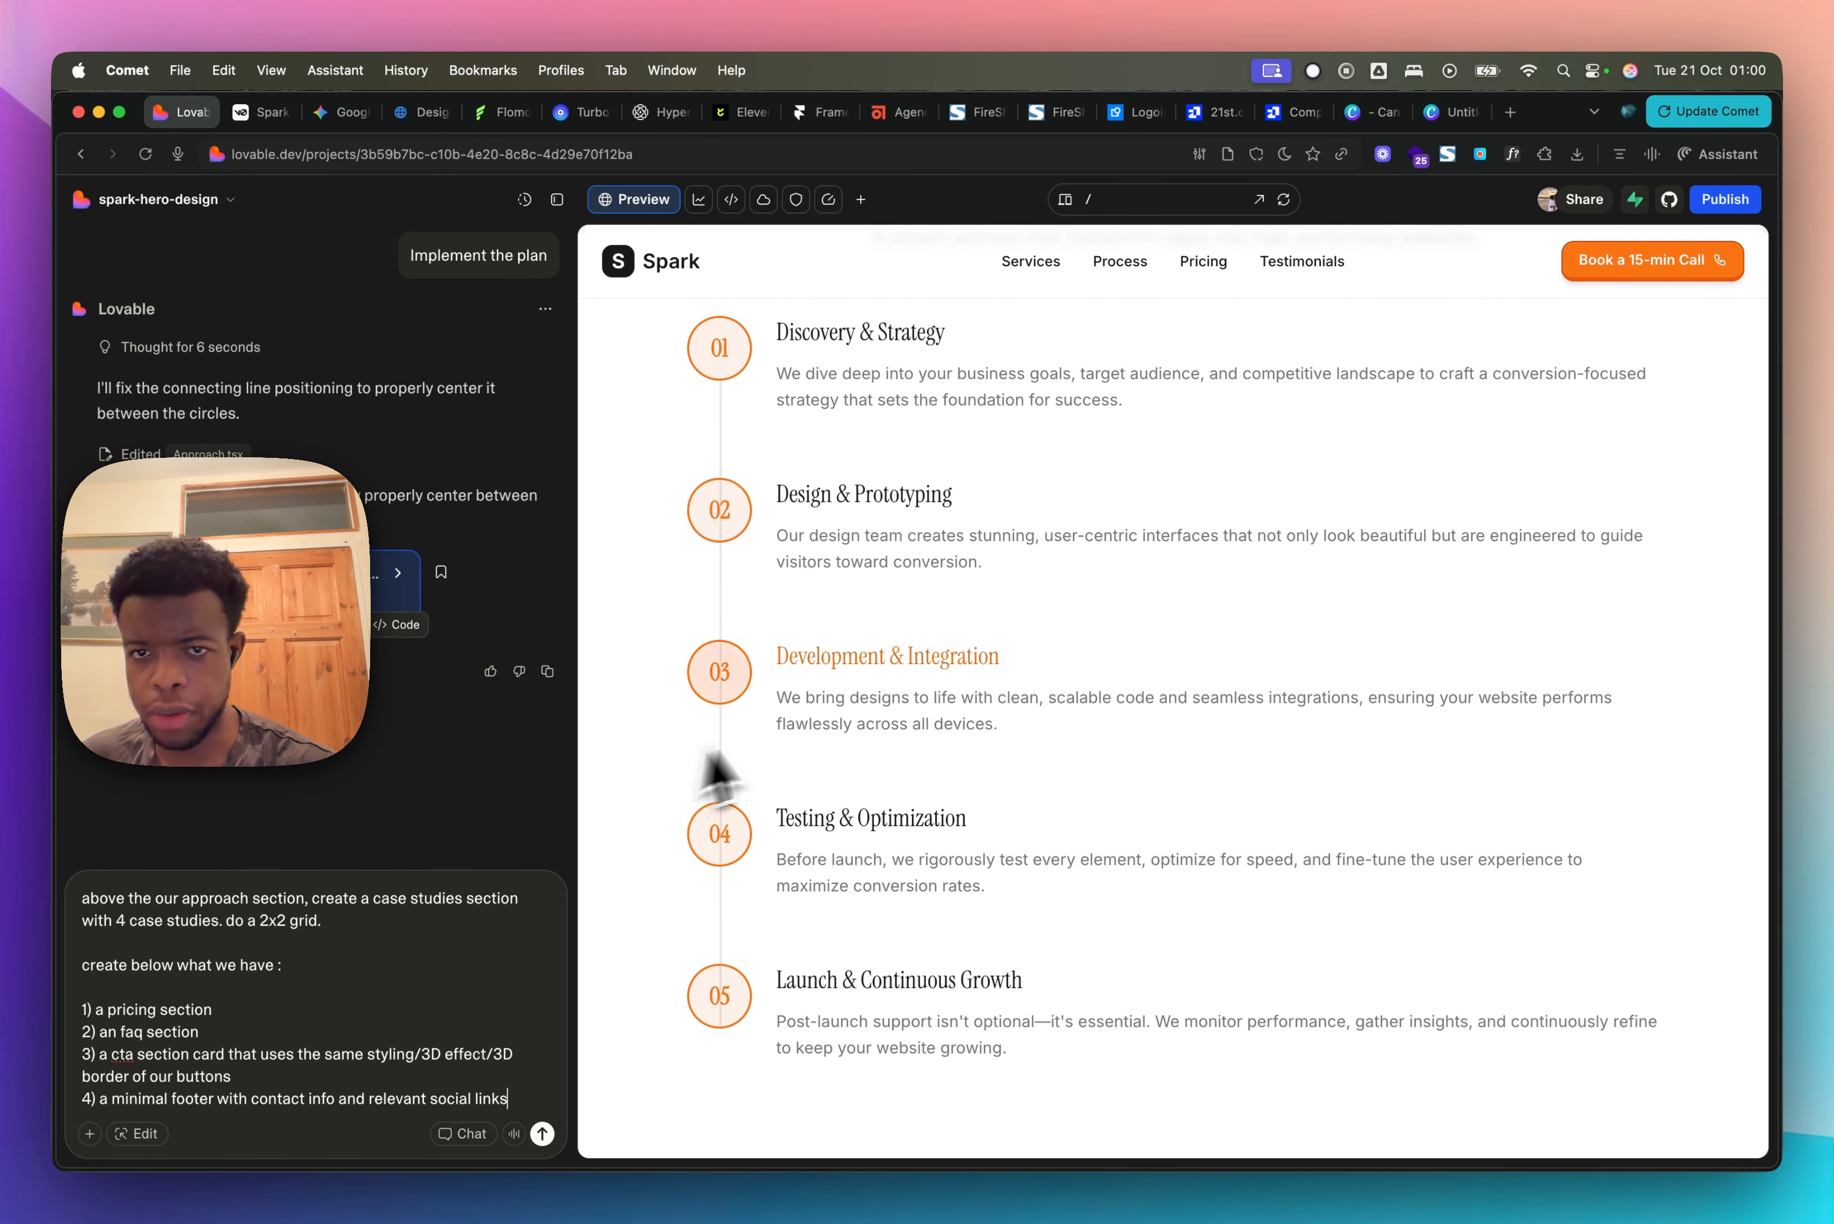
Step: Copy and send a Lovable prompt for a 2x2 case studies grid above our approach, and pricing, FAQ, 3D-styled CTA card and minimal footer below
{"action": "scroll", "coordinate": [798, 750], "scroll_direction": "up", "scroll_amount": 10}
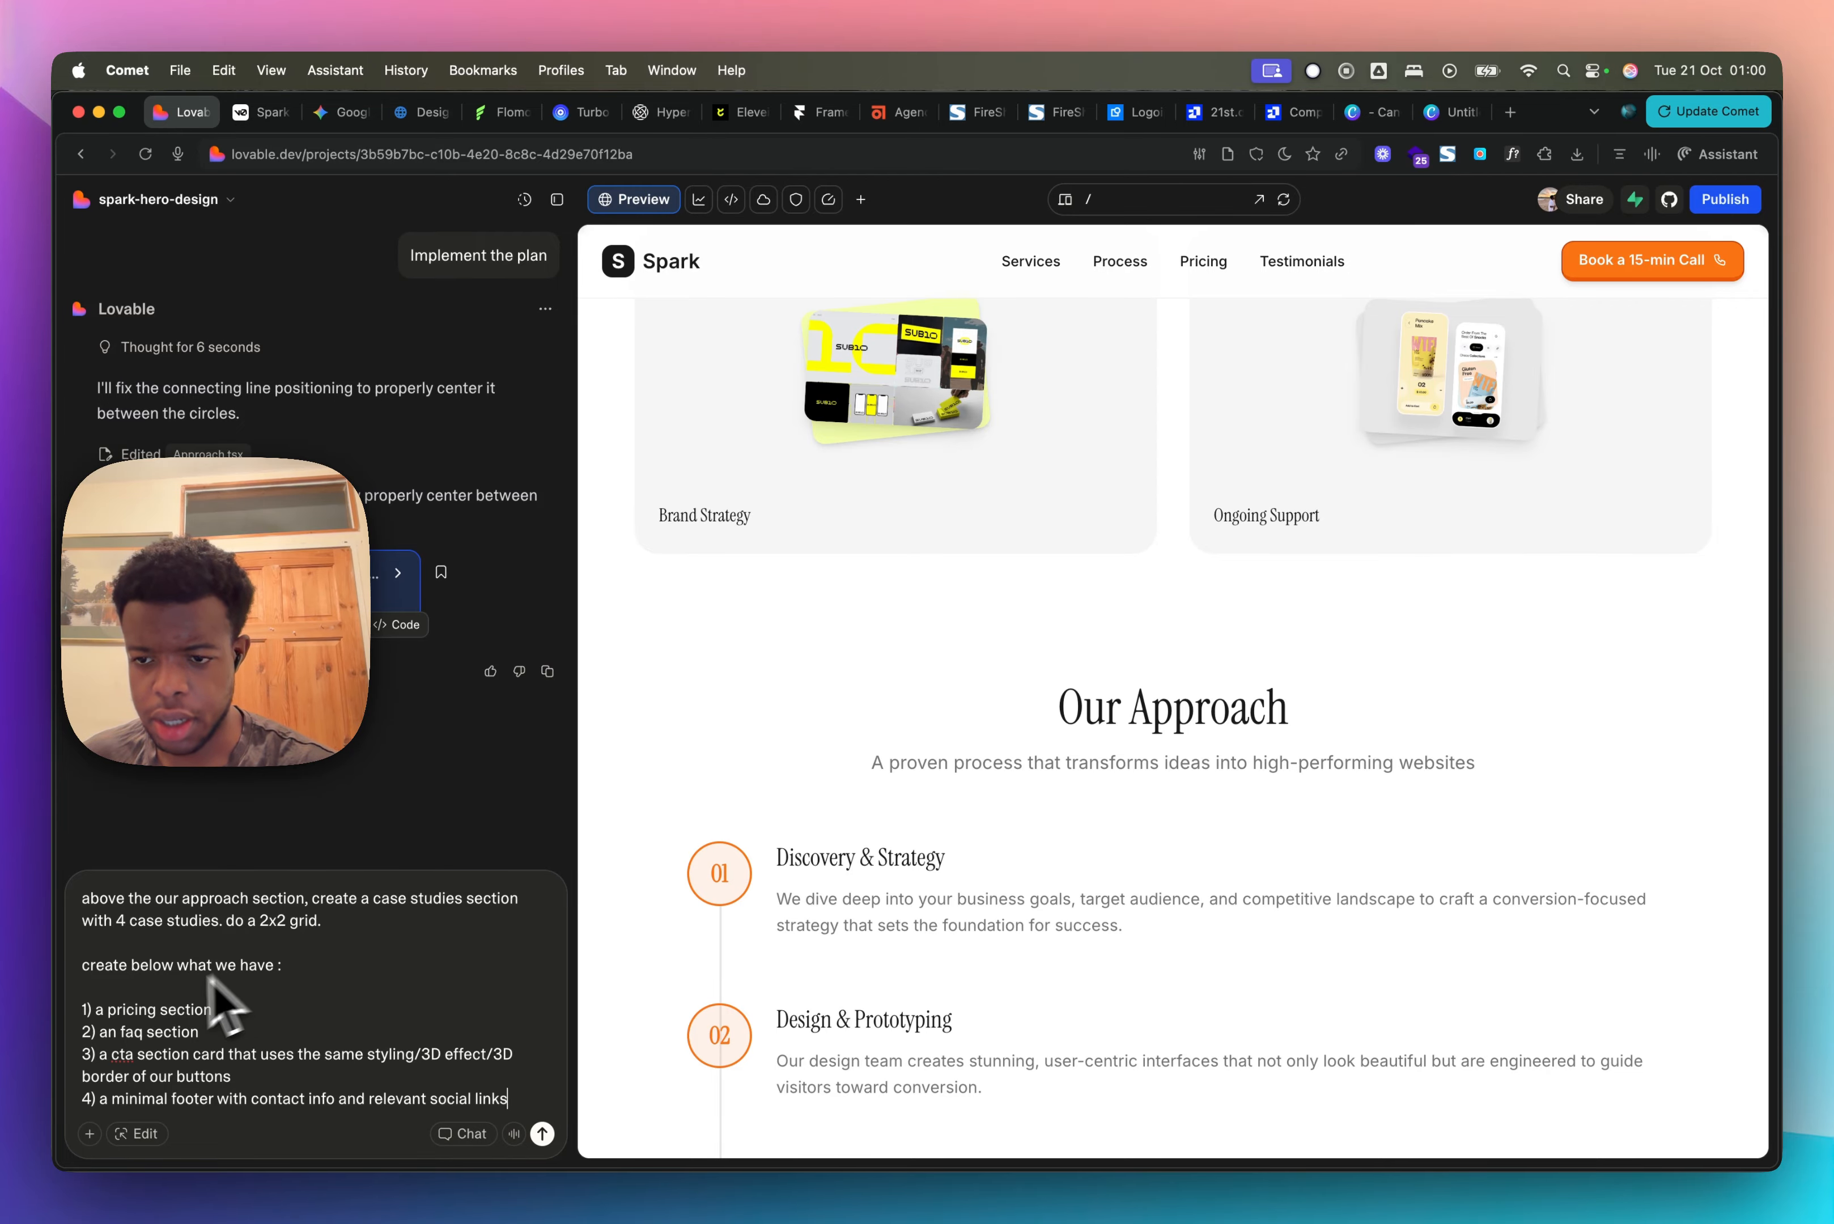
{"action": "scroll", "coordinate": [909, 970], "scroll_direction": "down", "scroll_amount": 8}
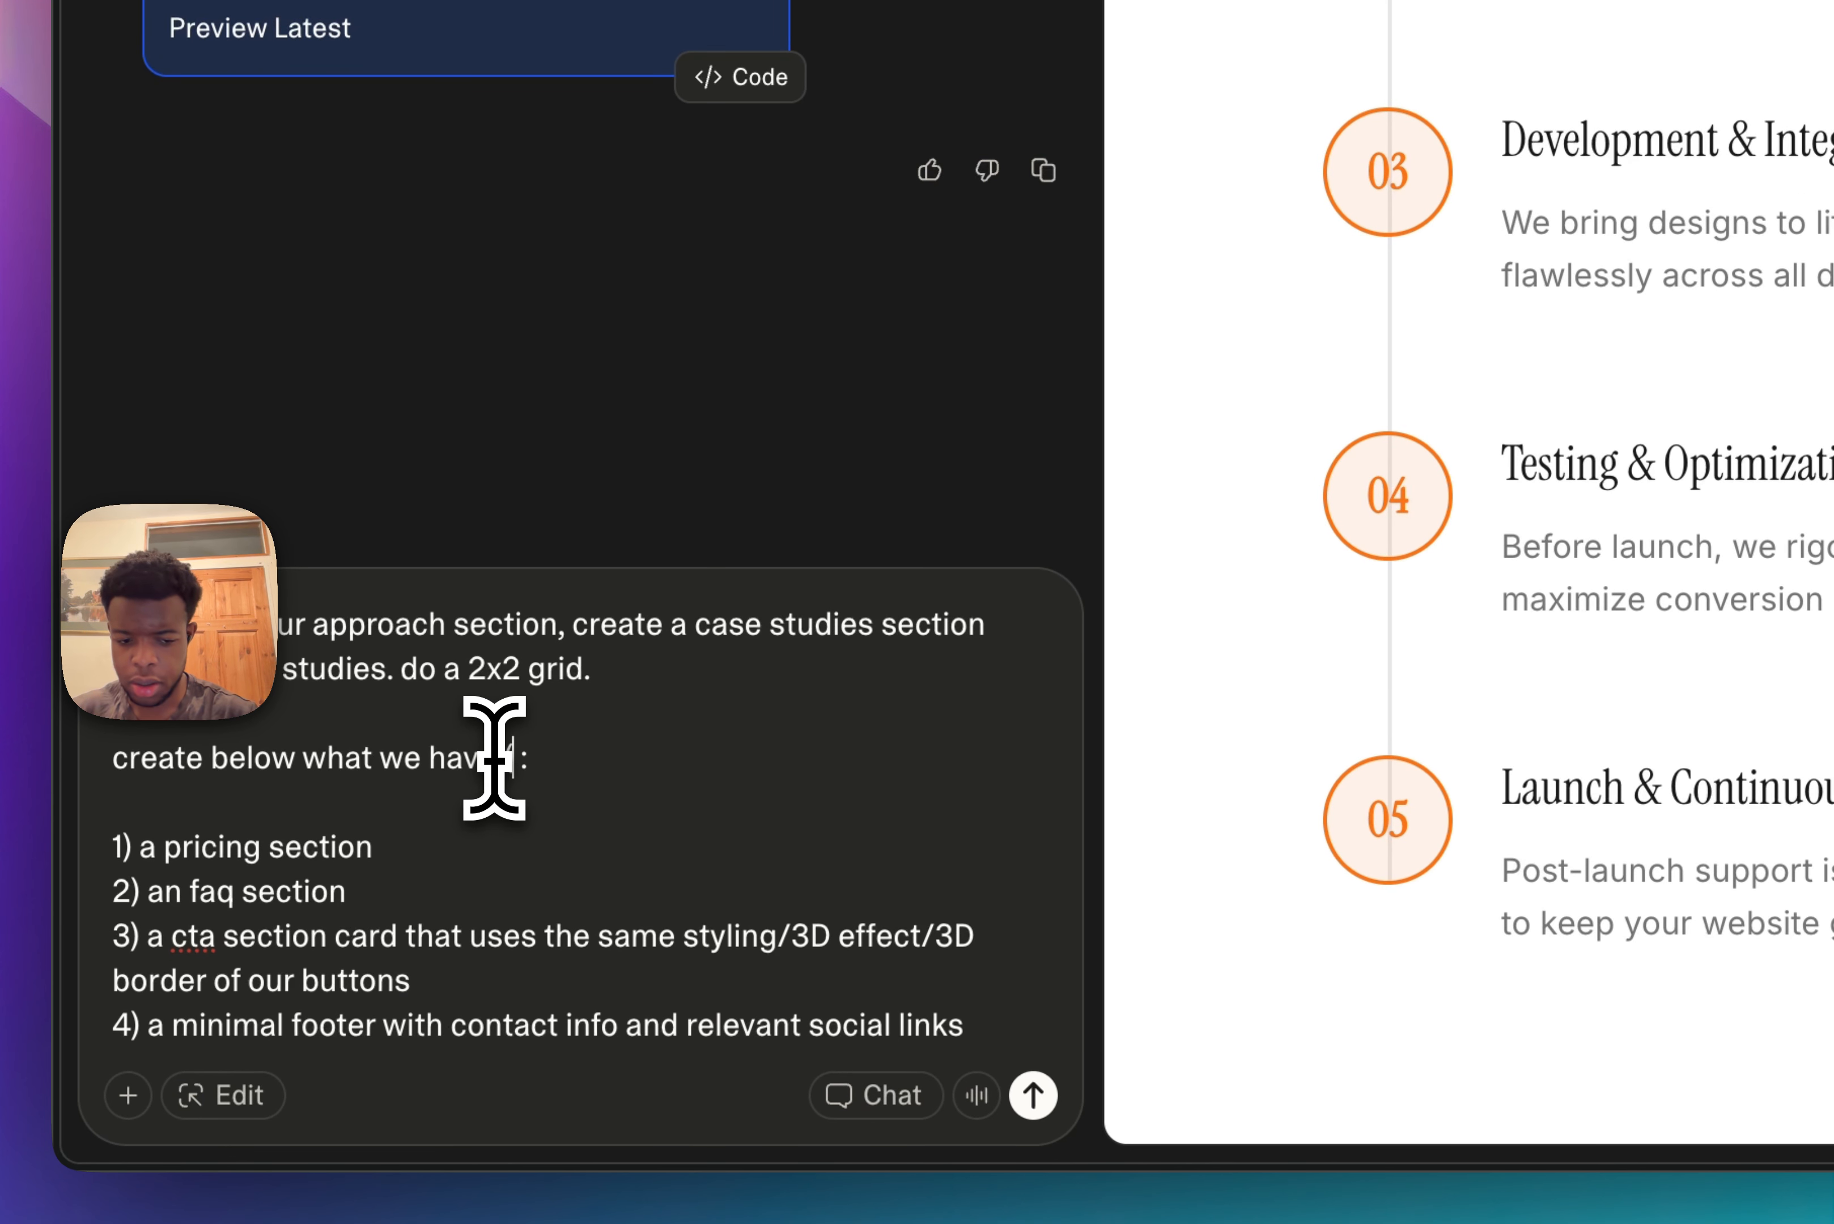
{"action": "type", "text": "low our appoach)"}
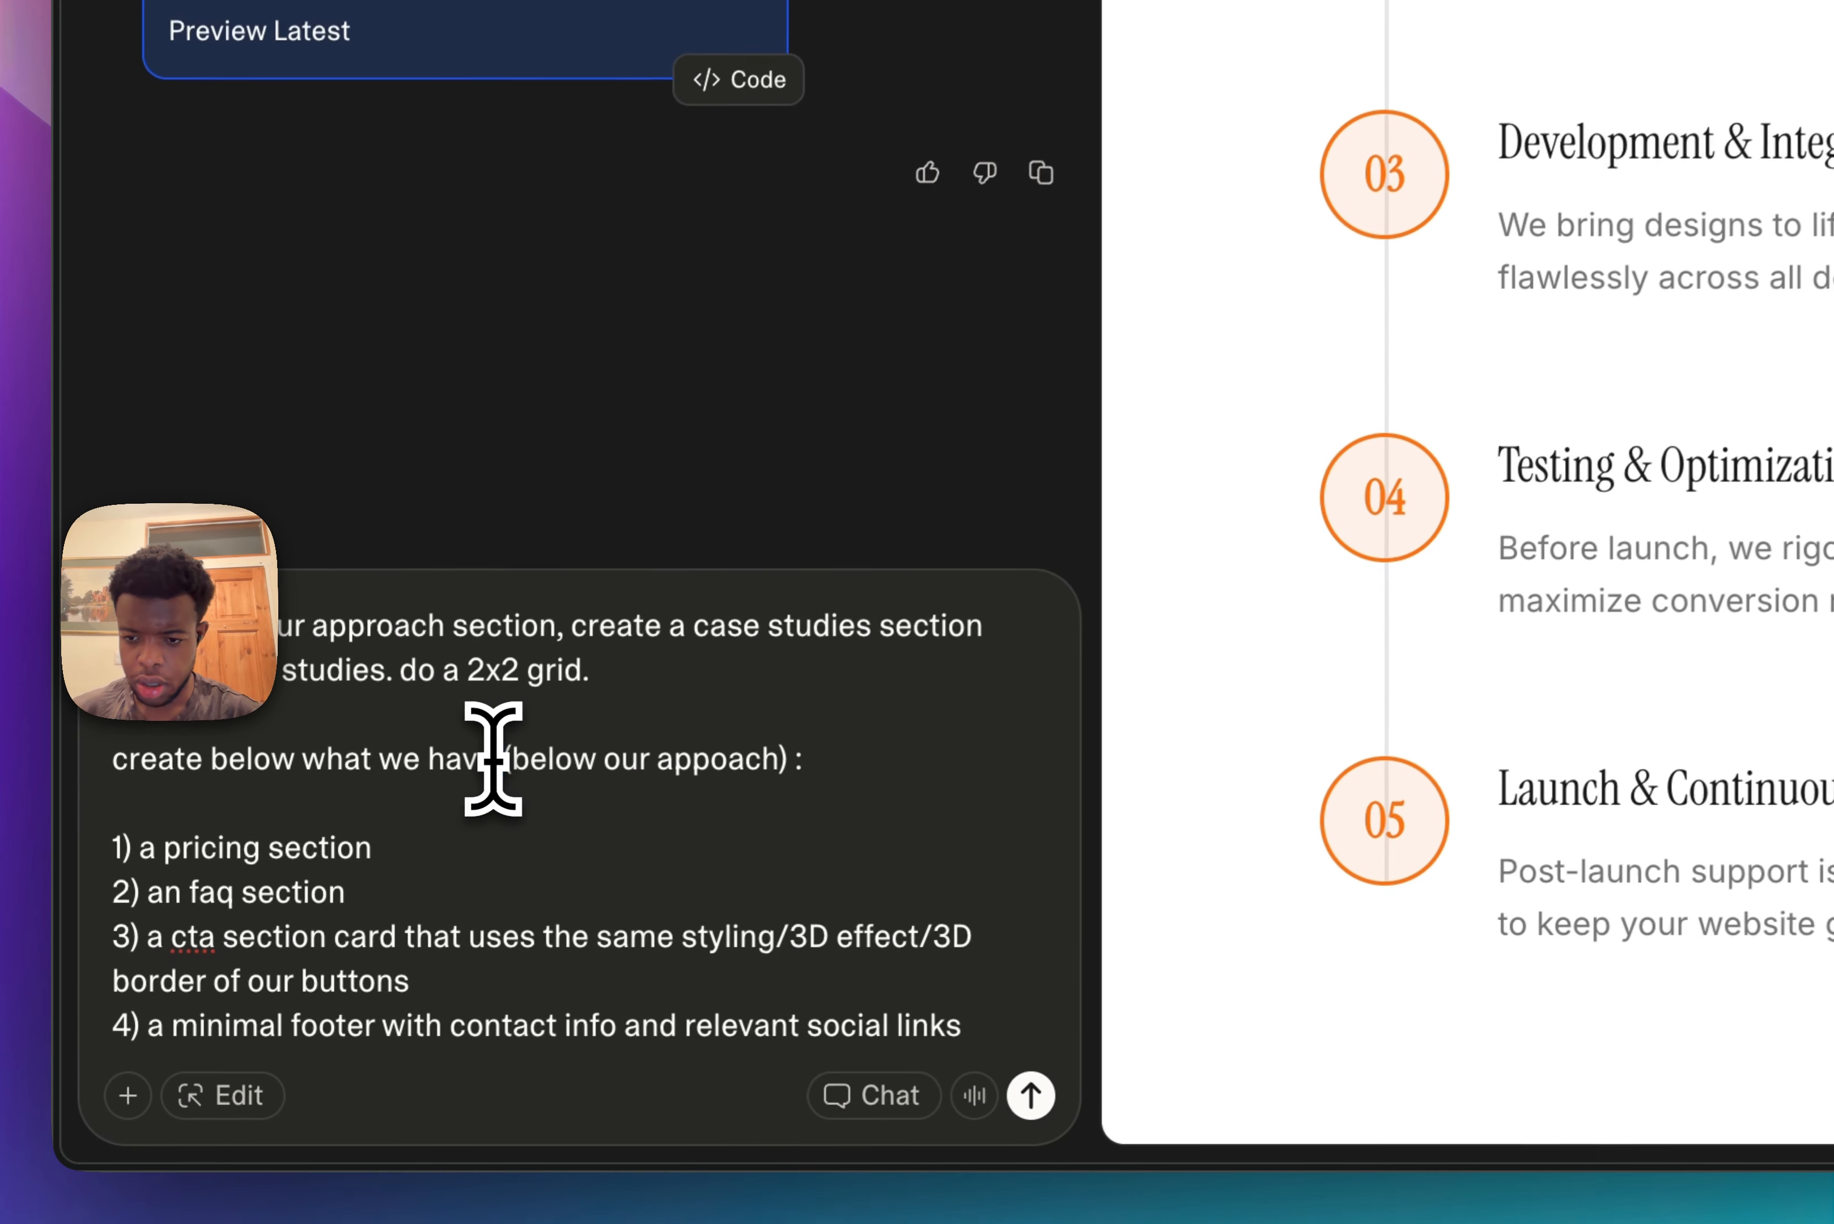
{"action": "key", "text": "super+a"}
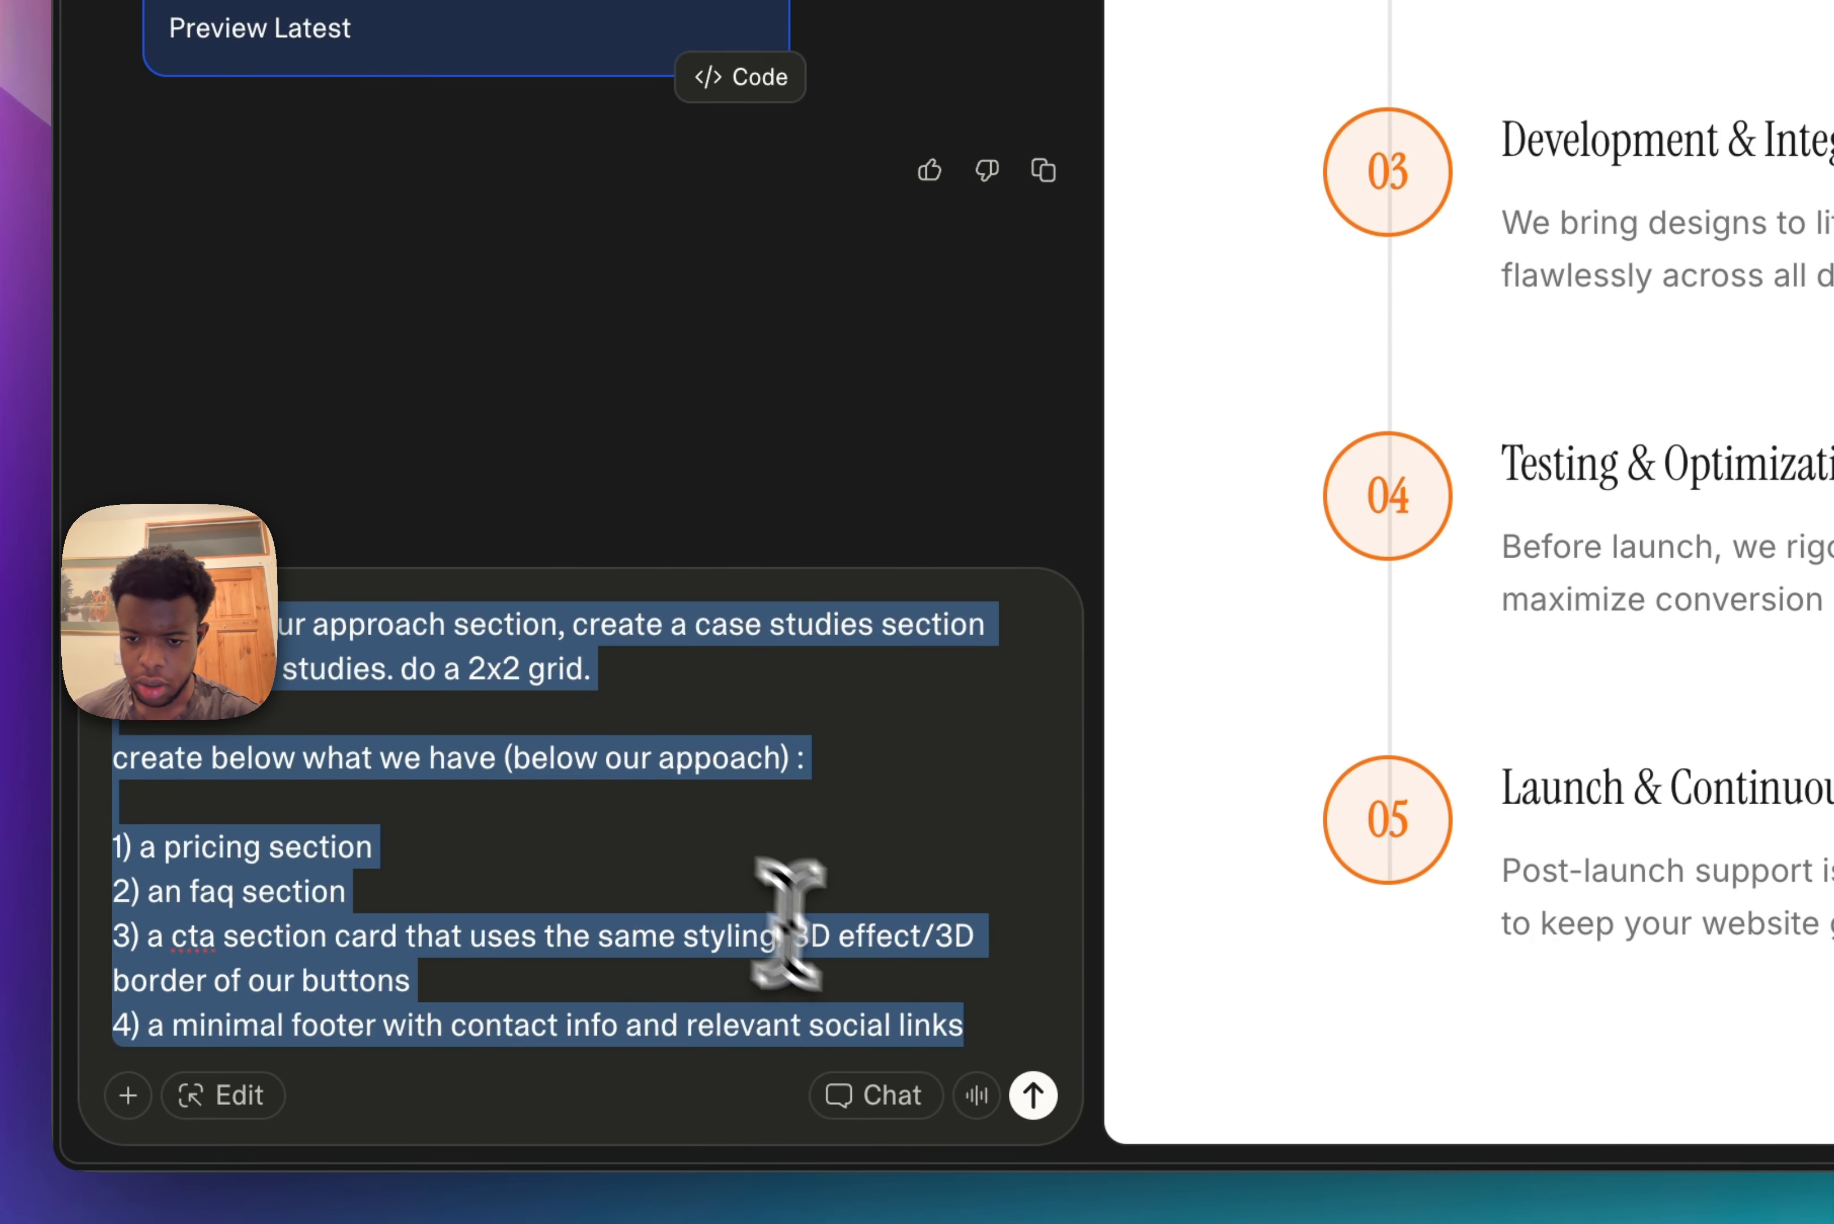
{"action": "left_click", "coordinate": [1034, 1097]}
Step: Switch to v0 and submit the copied prompt for the case studies, pricing, FAQ, CTA and footer sections
{"action": "left_click", "coordinate": [485, 180]}
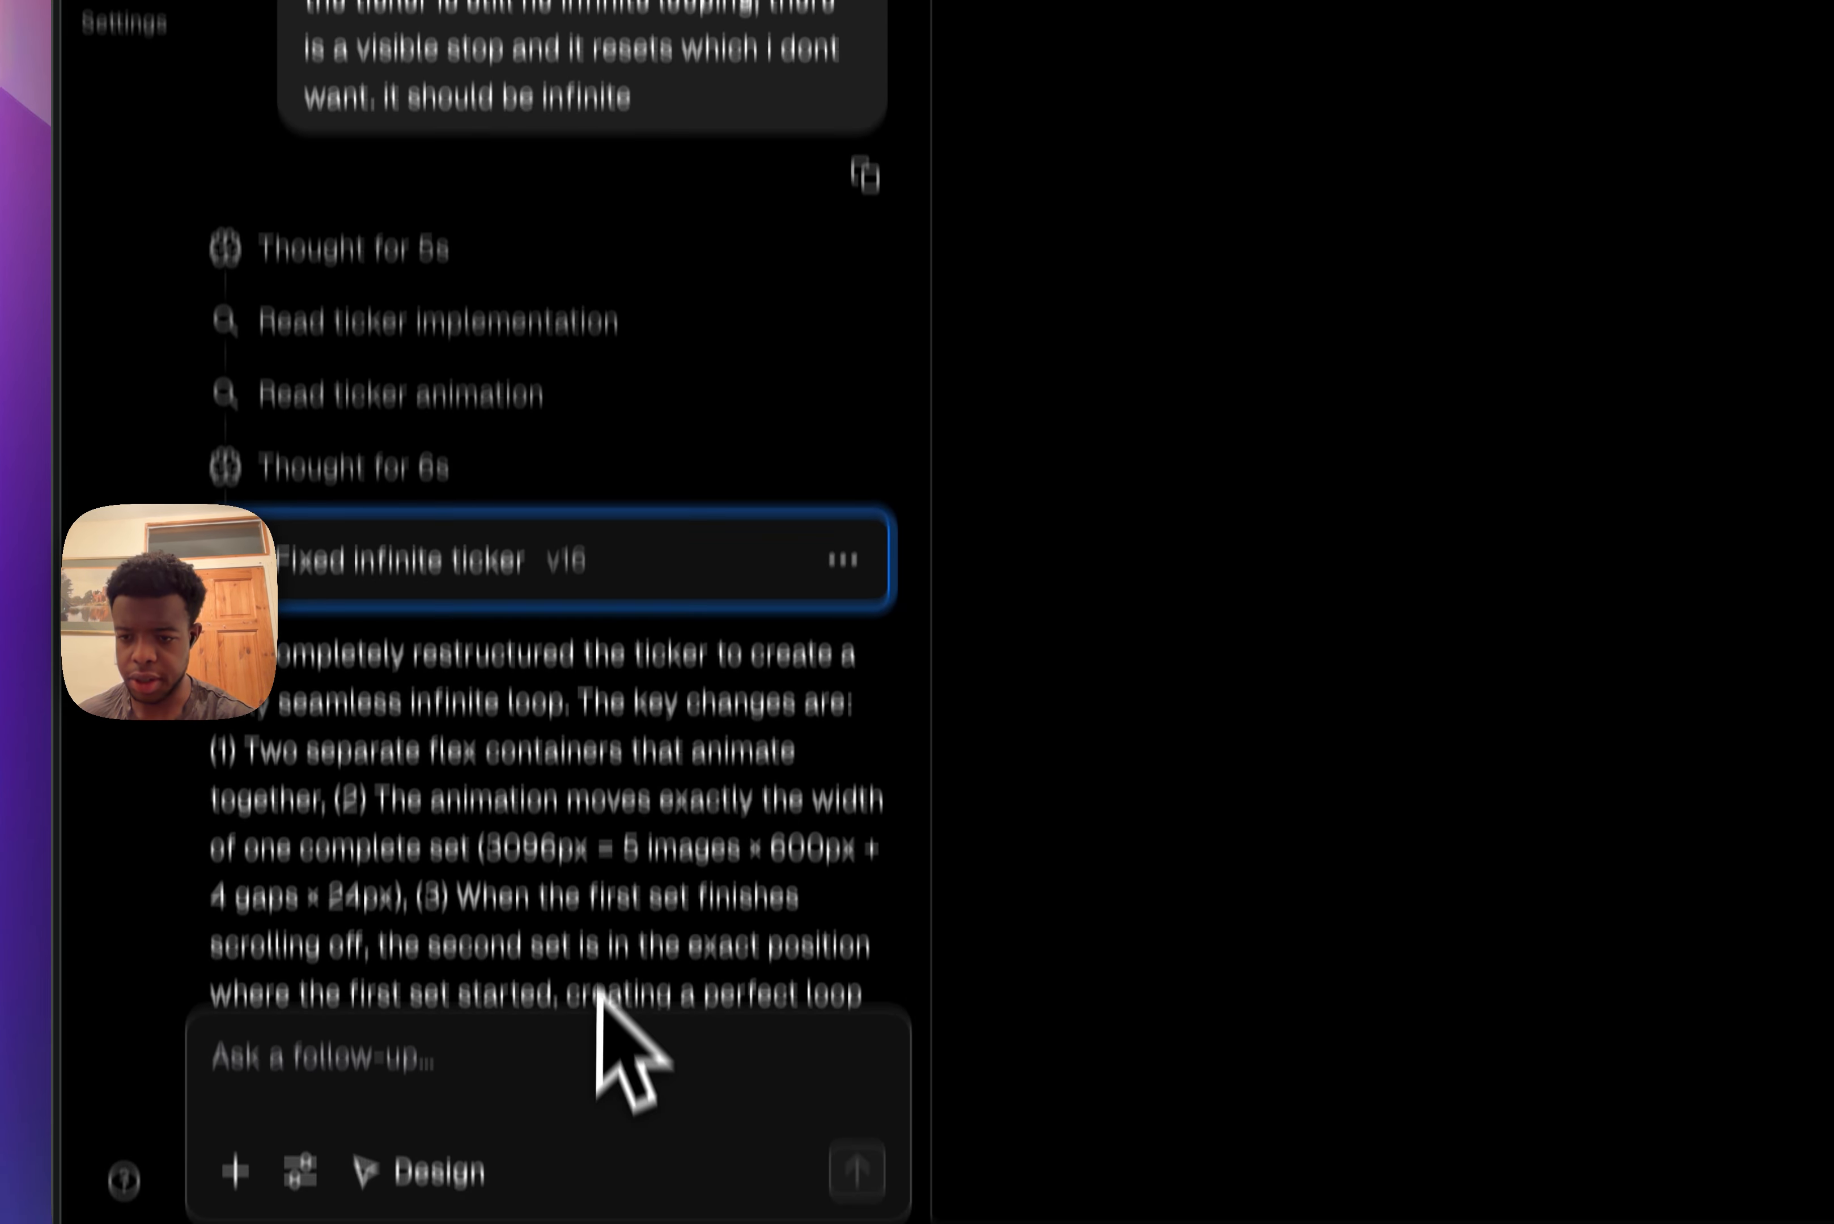
{"action": "type", "text": "Above the our approach section, create a case studies section with 4 case studies. do a 2x2 grid. create below what we have (below our appoach) : 1) a pricing section 2) an faq section 3) a cta section card that uses the same styling/3D effect/3D border of our buttons 4) a minimal footer with contact info and relevant social links"}
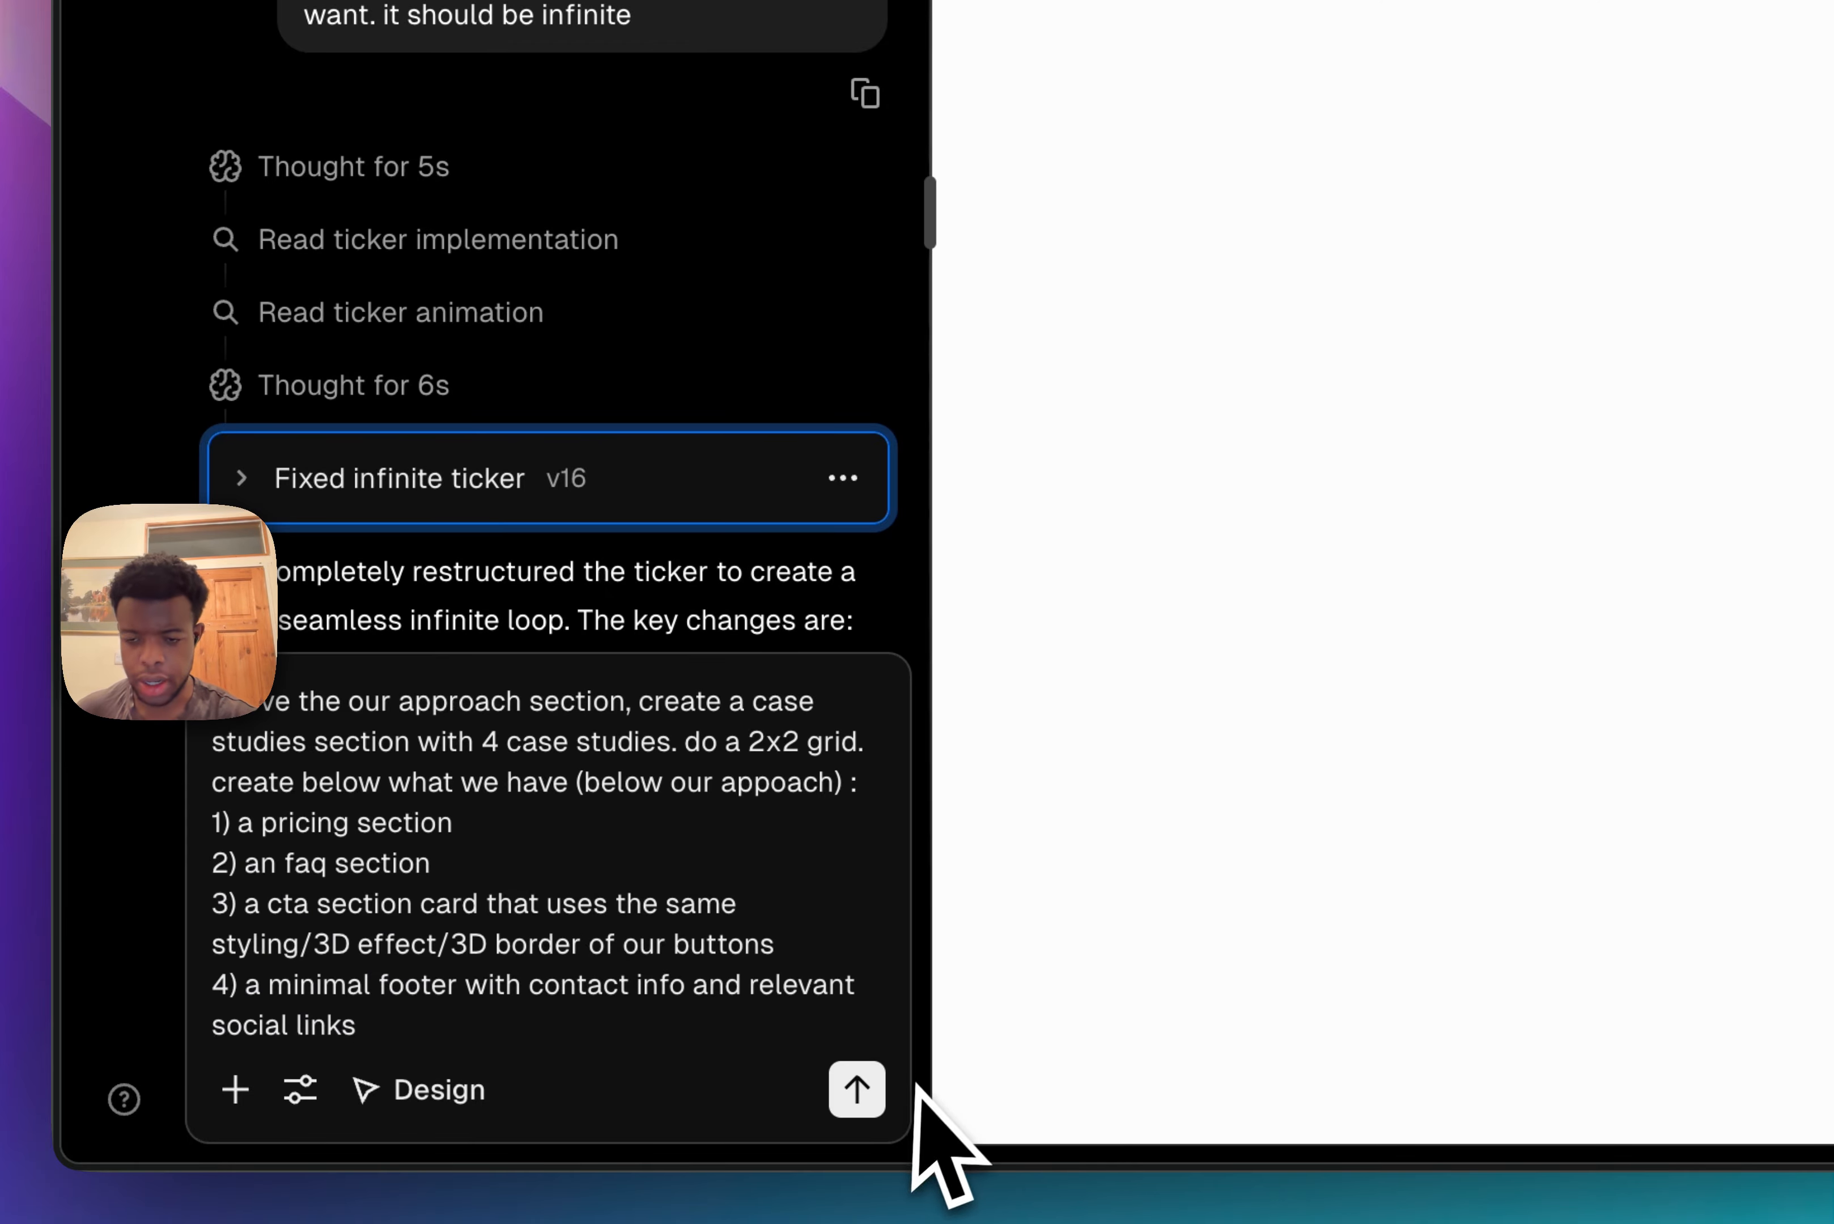
{"action": "left_click", "coordinate": [856, 1089]}
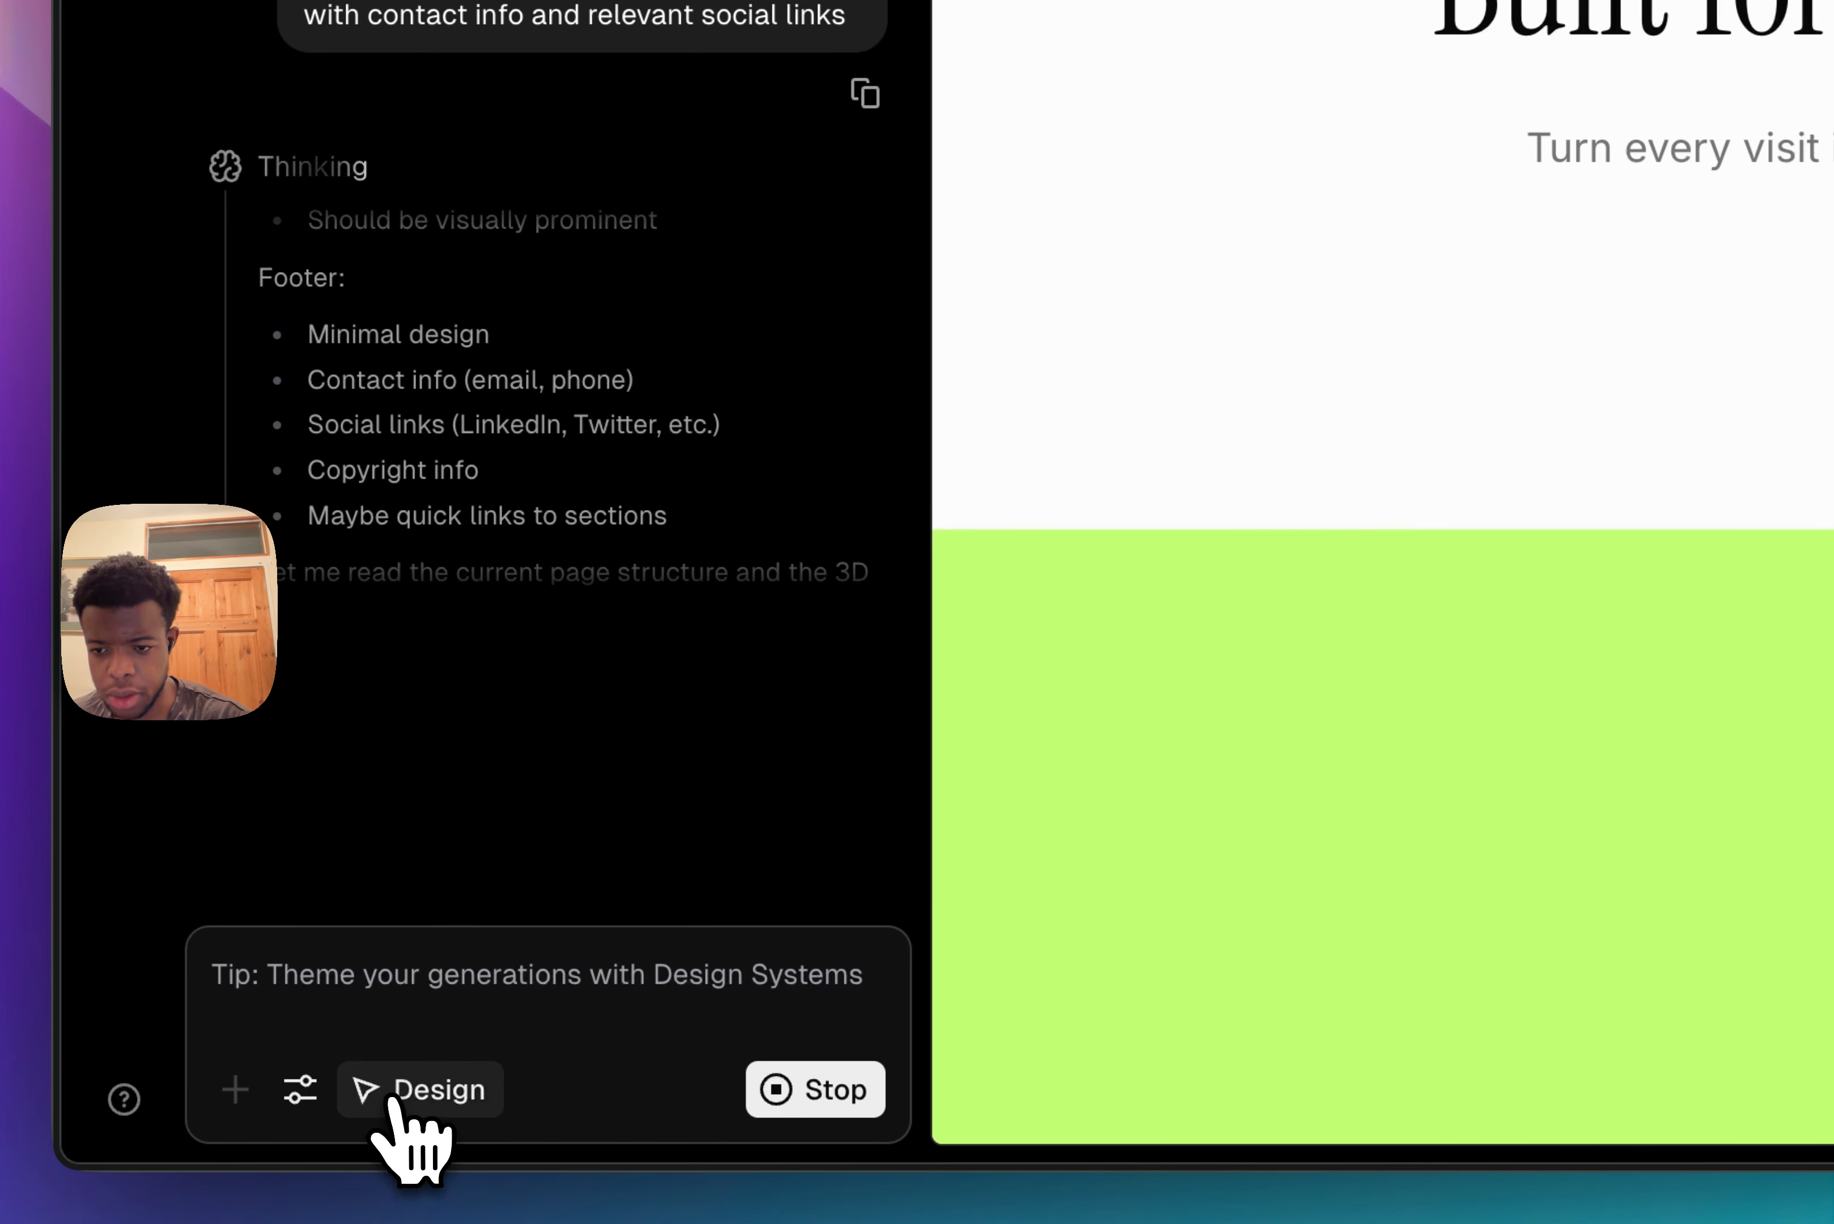
Step: Try a different Tailwind colour on the hero's Handshake icon in v0's design mode, and reset the unsaved change
{"action": "left_click", "coordinate": [392, 1098]}
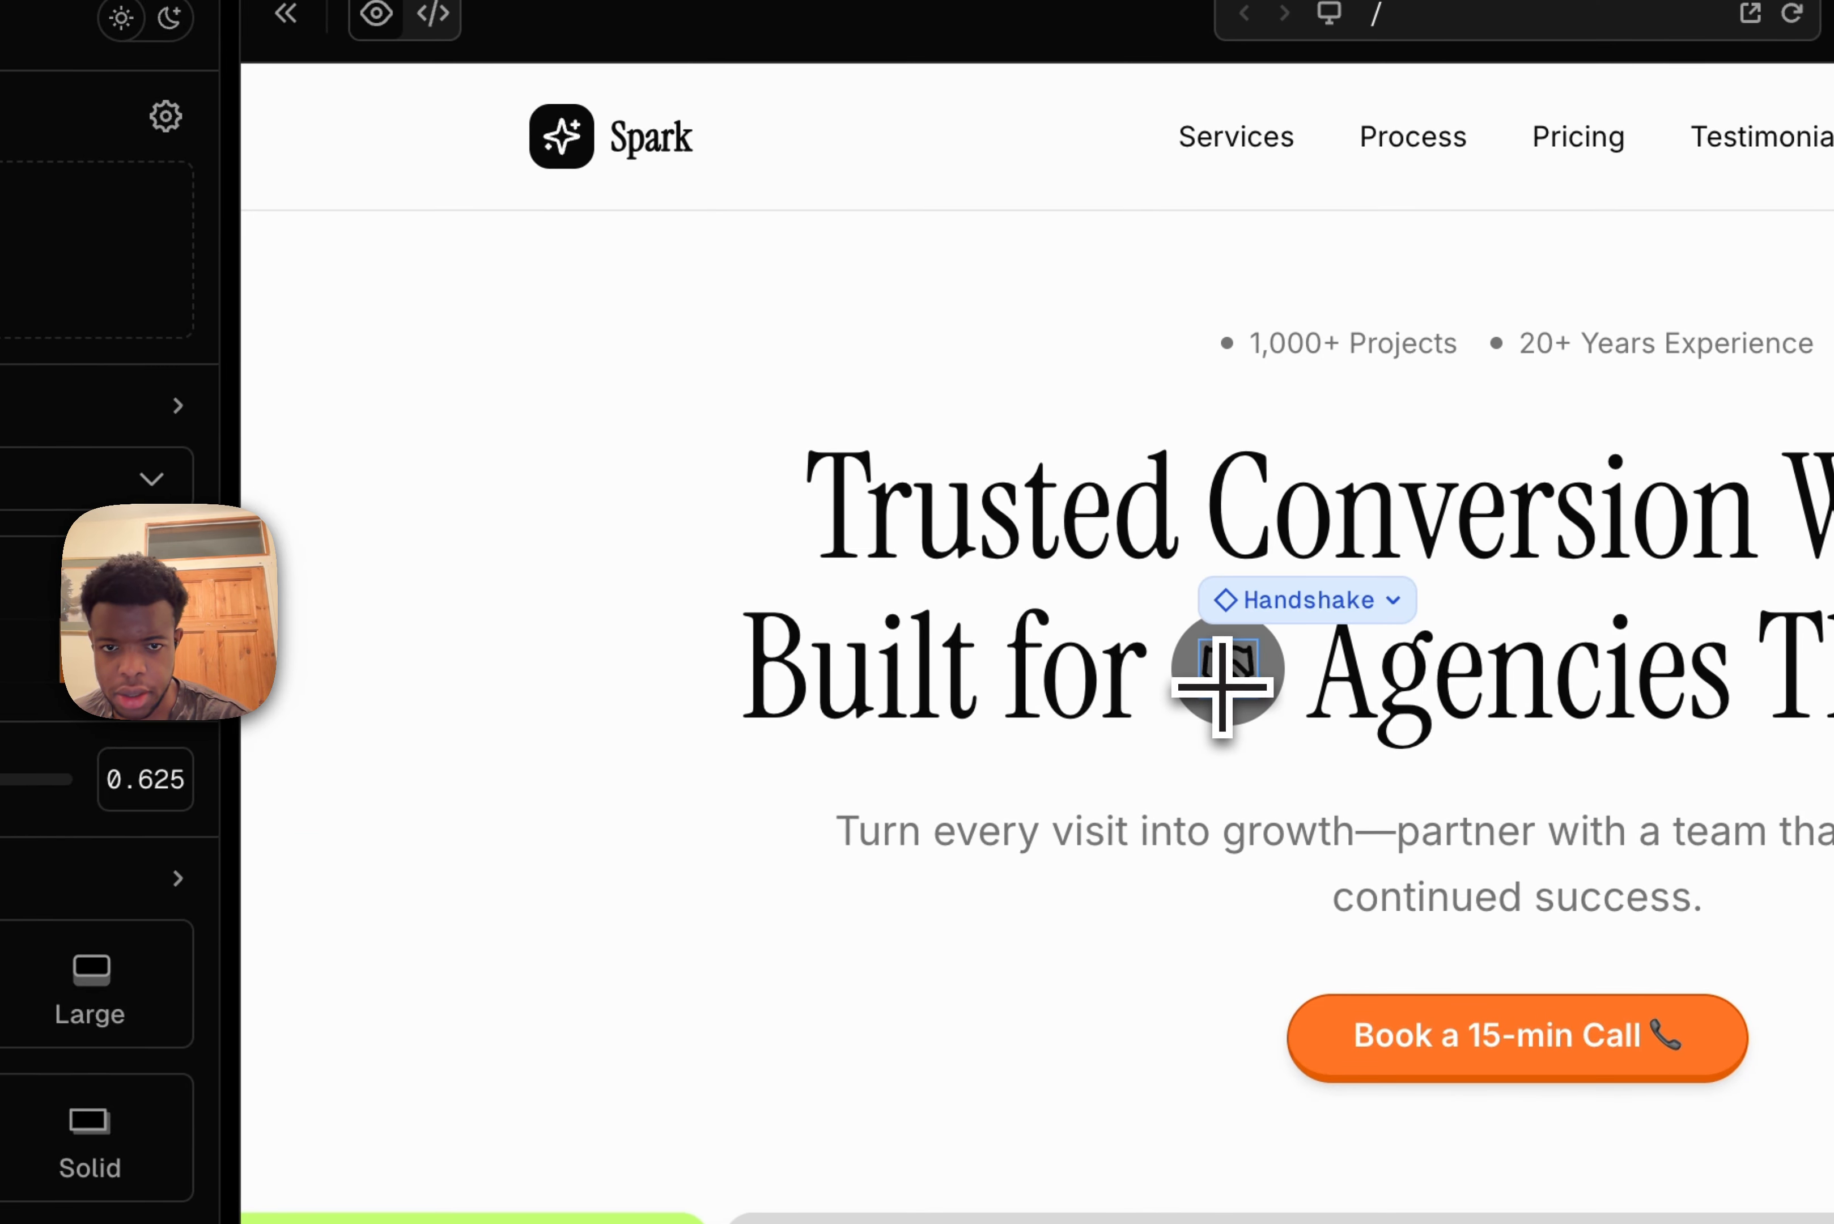
{"action": "left_click", "coordinate": [1222, 686]}
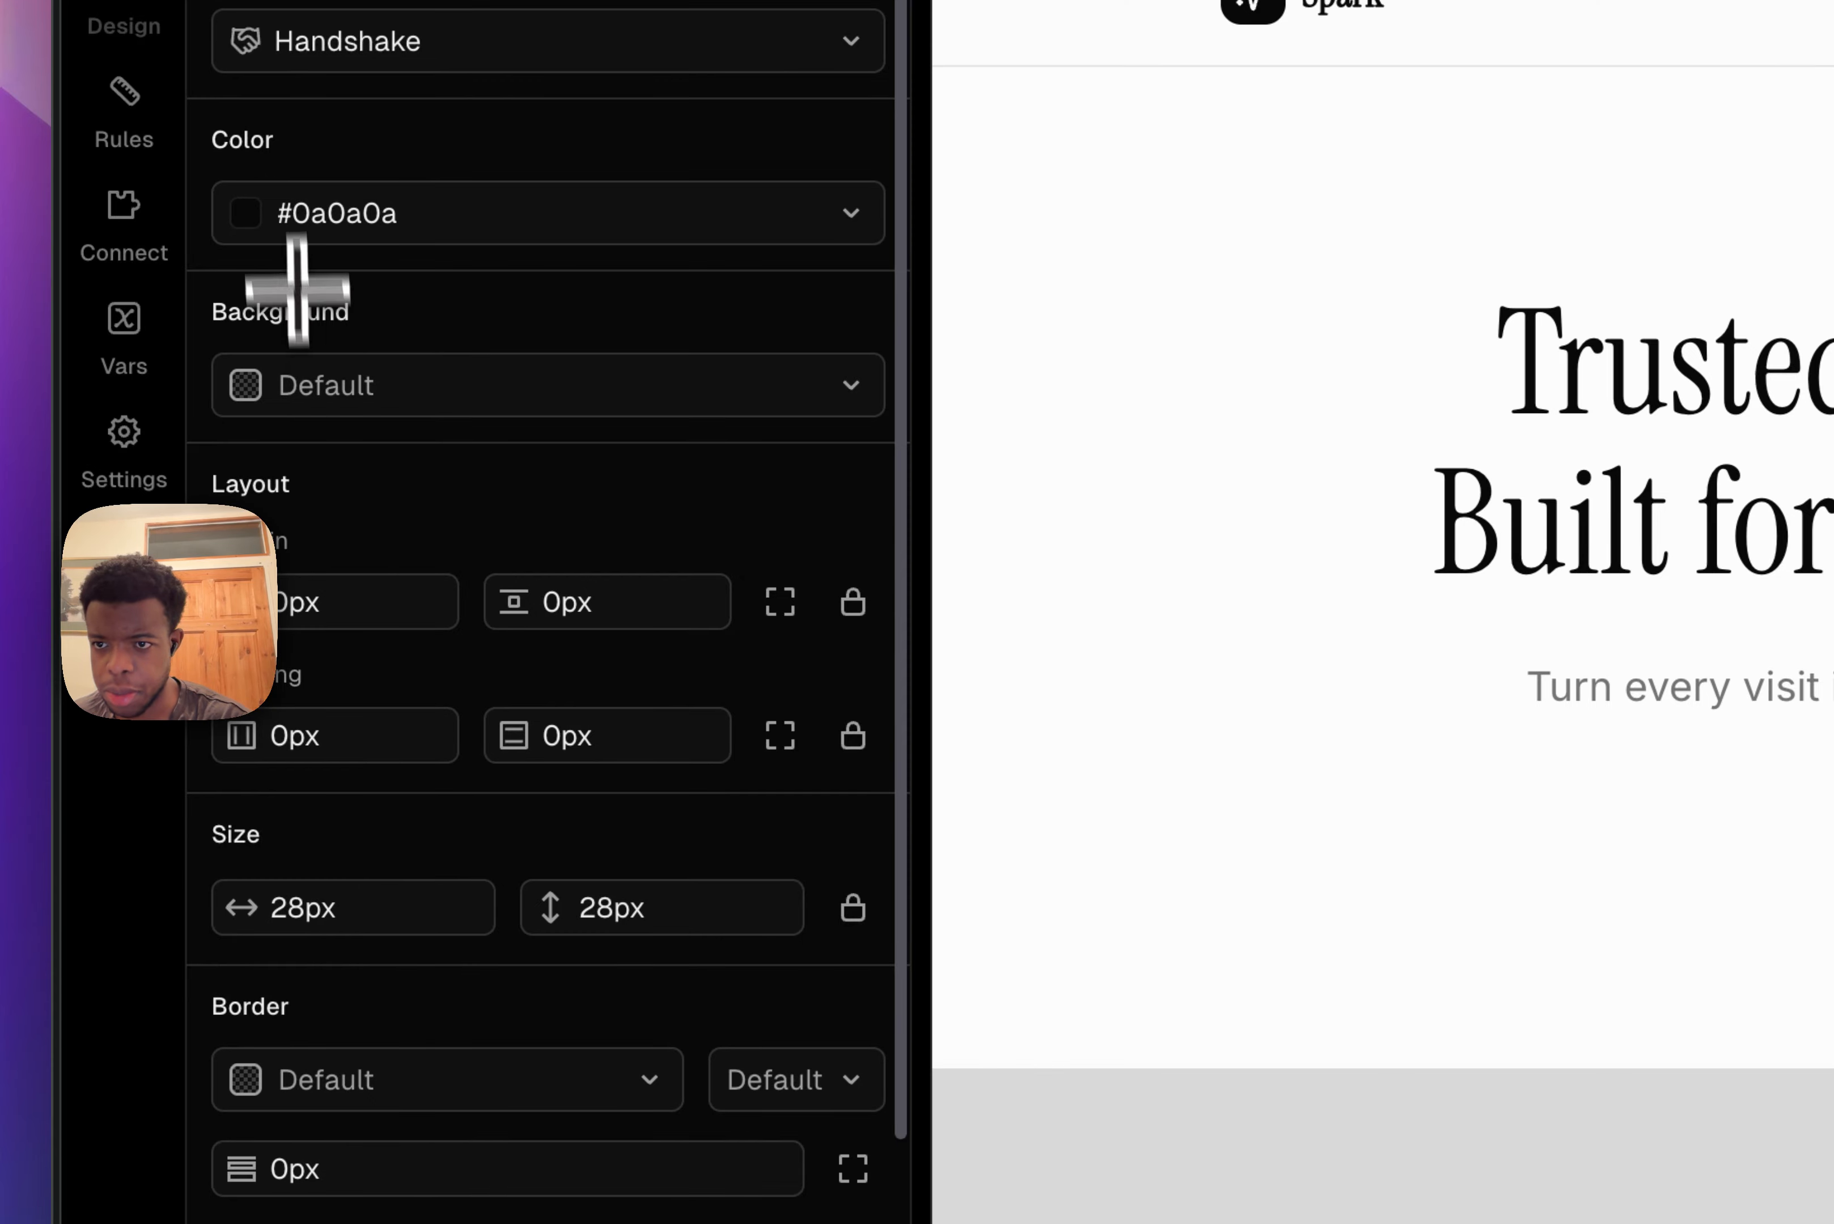
{"action": "left_click", "coordinate": [293, 215]}
{"action": "scroll", "coordinate": [391, 623], "scroll_direction": "down", "scroll_amount": 15}
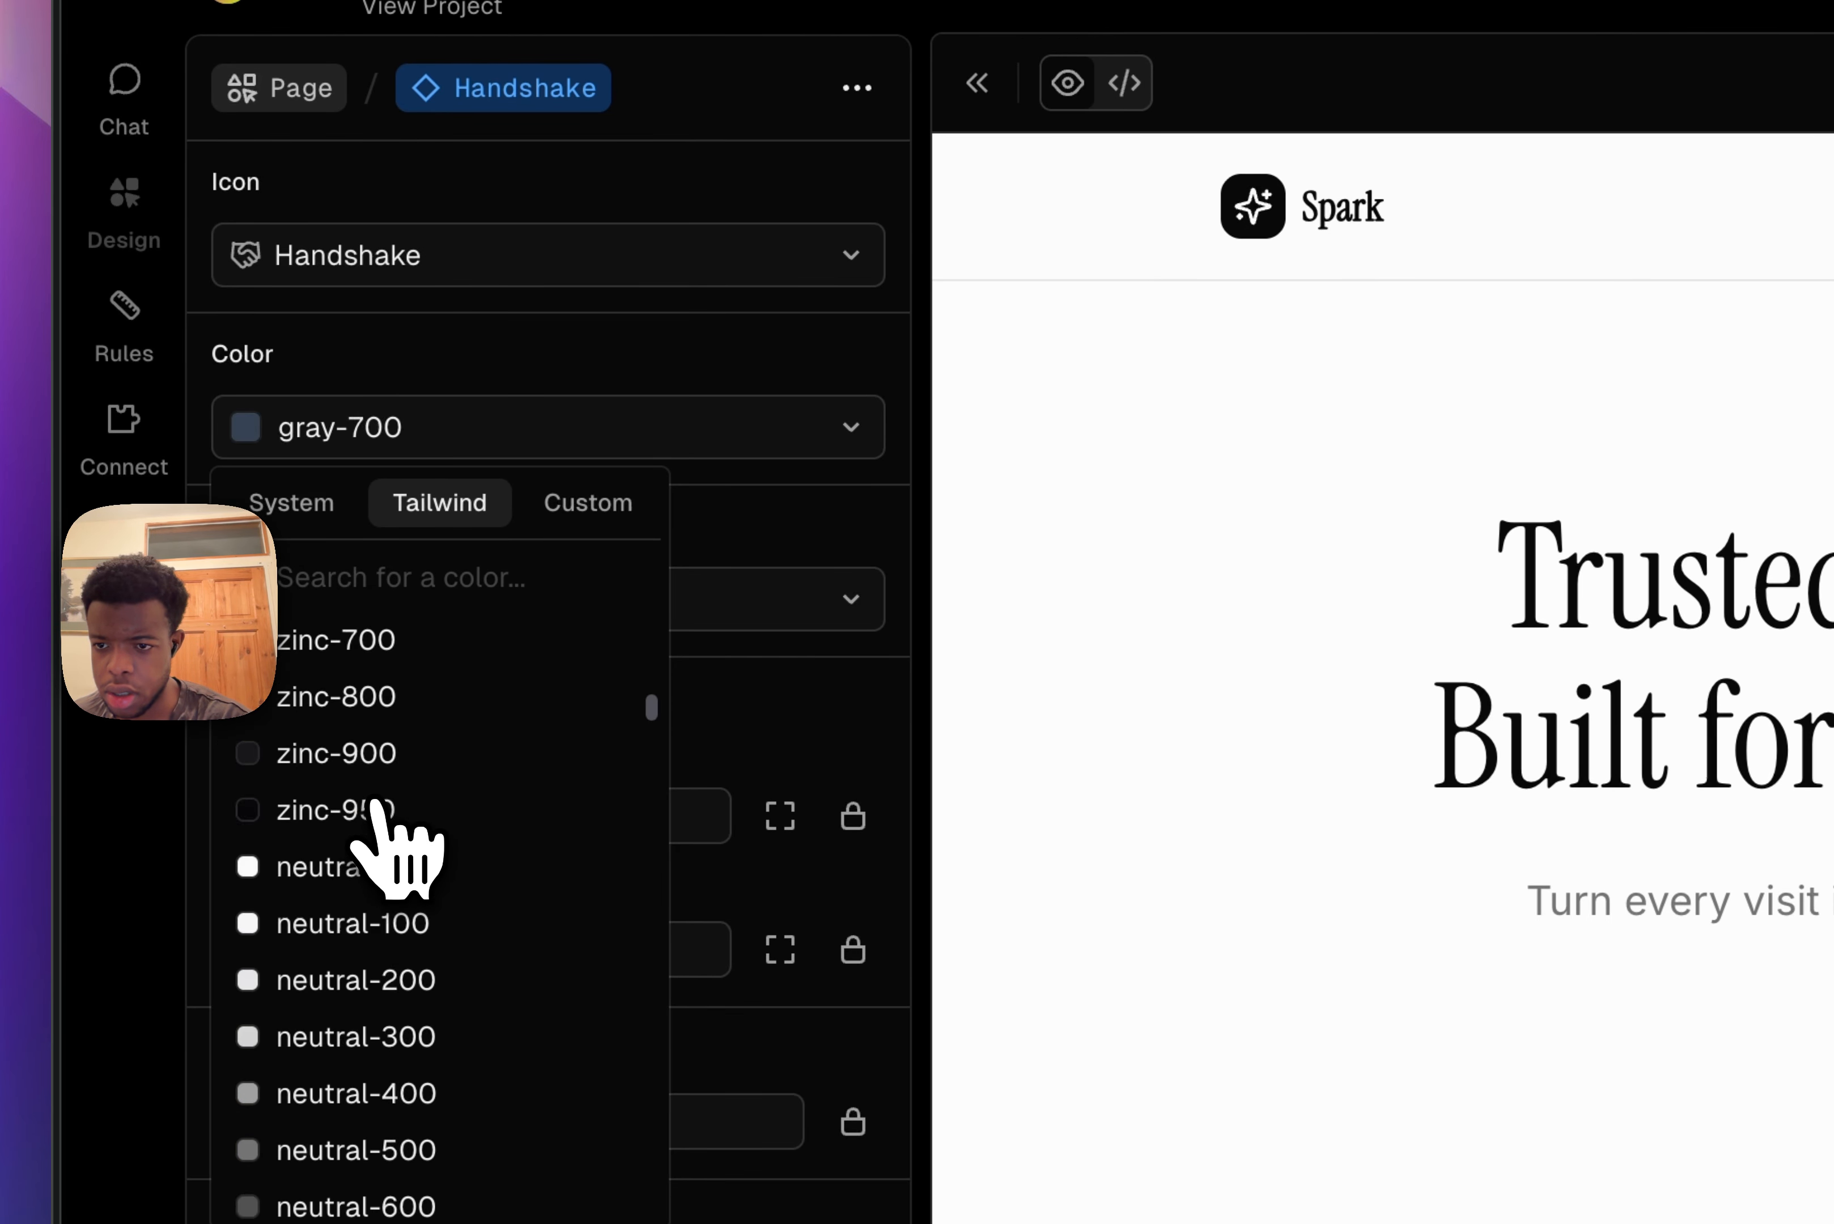
{"action": "scroll", "coordinate": [372, 804], "scroll_direction": "down", "scroll_amount": 10}
{"action": "left_click", "coordinate": [372, 804]}
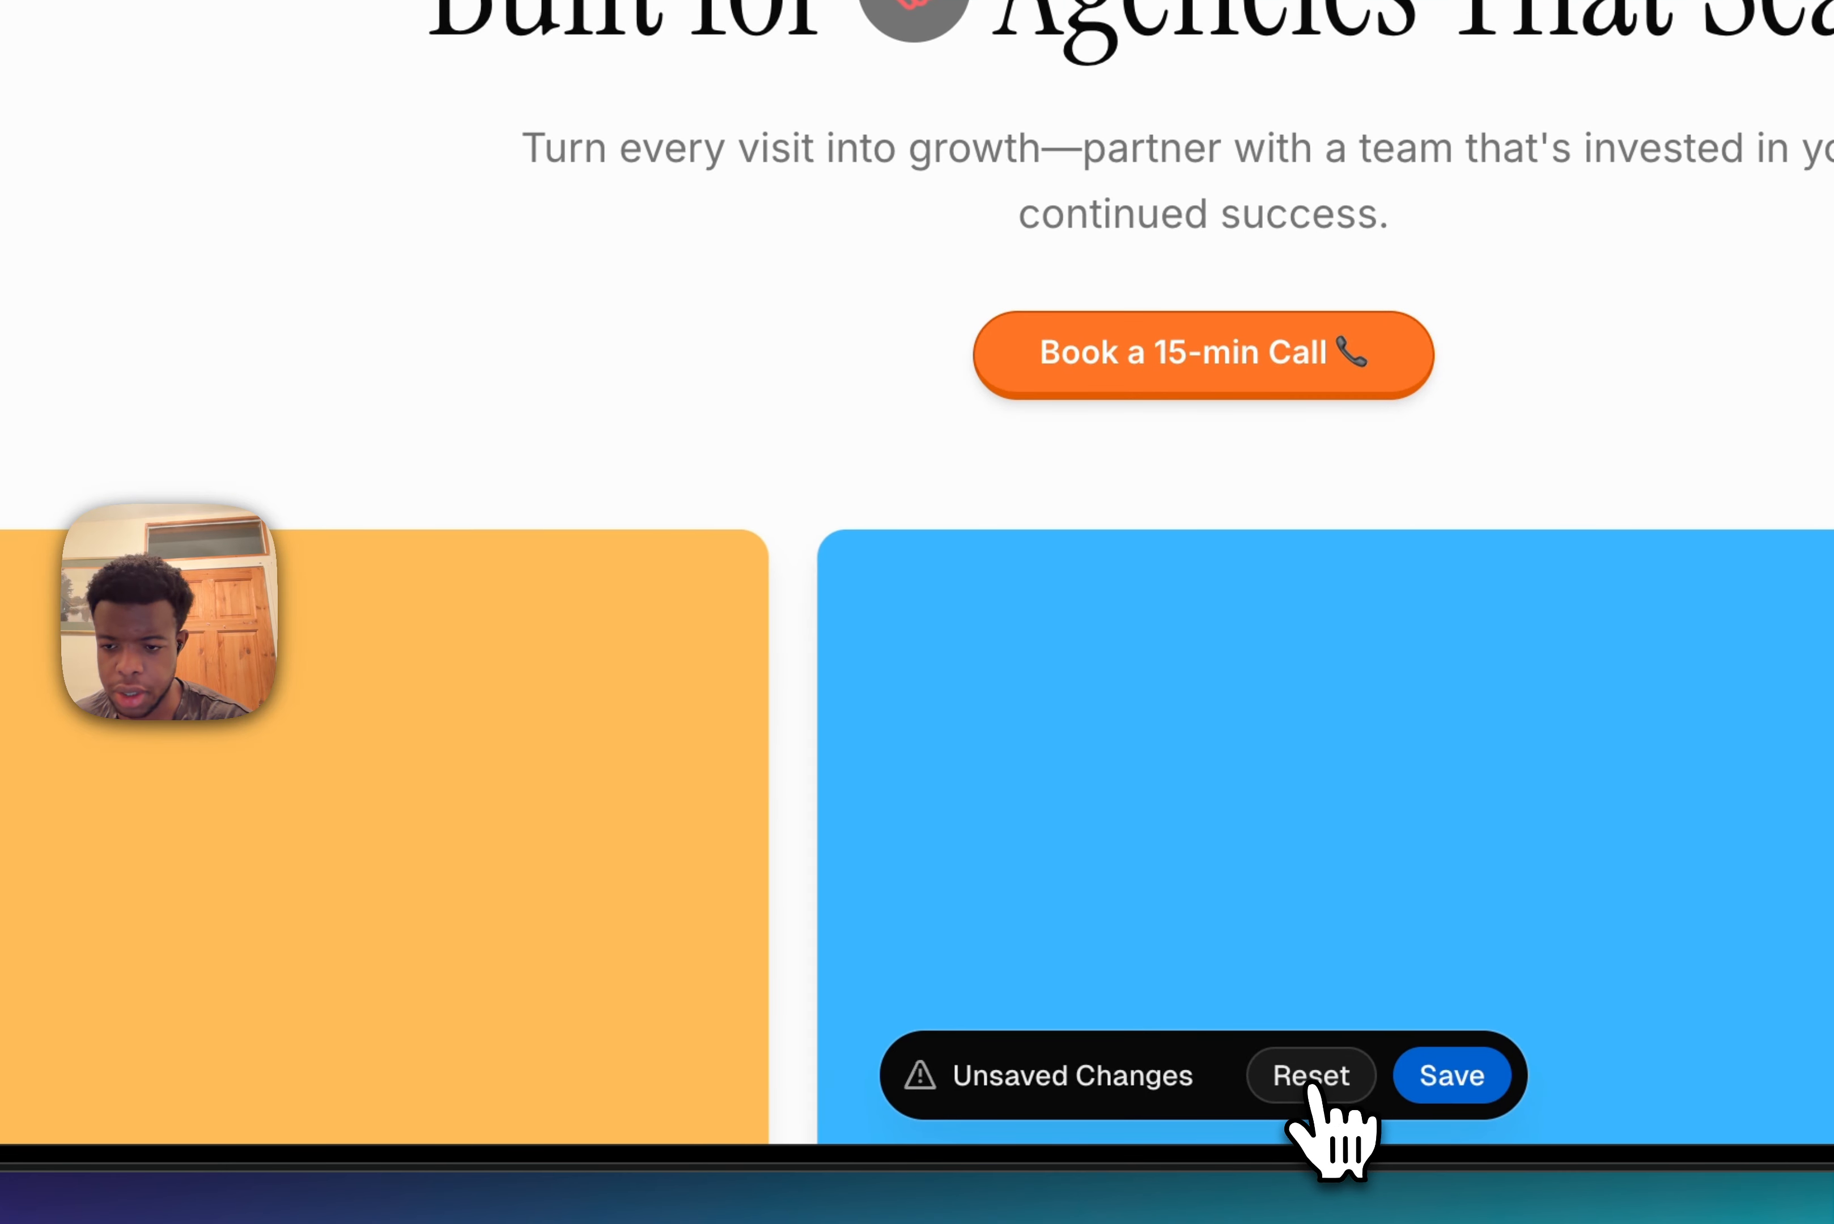
{"action": "left_click", "coordinate": [1310, 1093]}
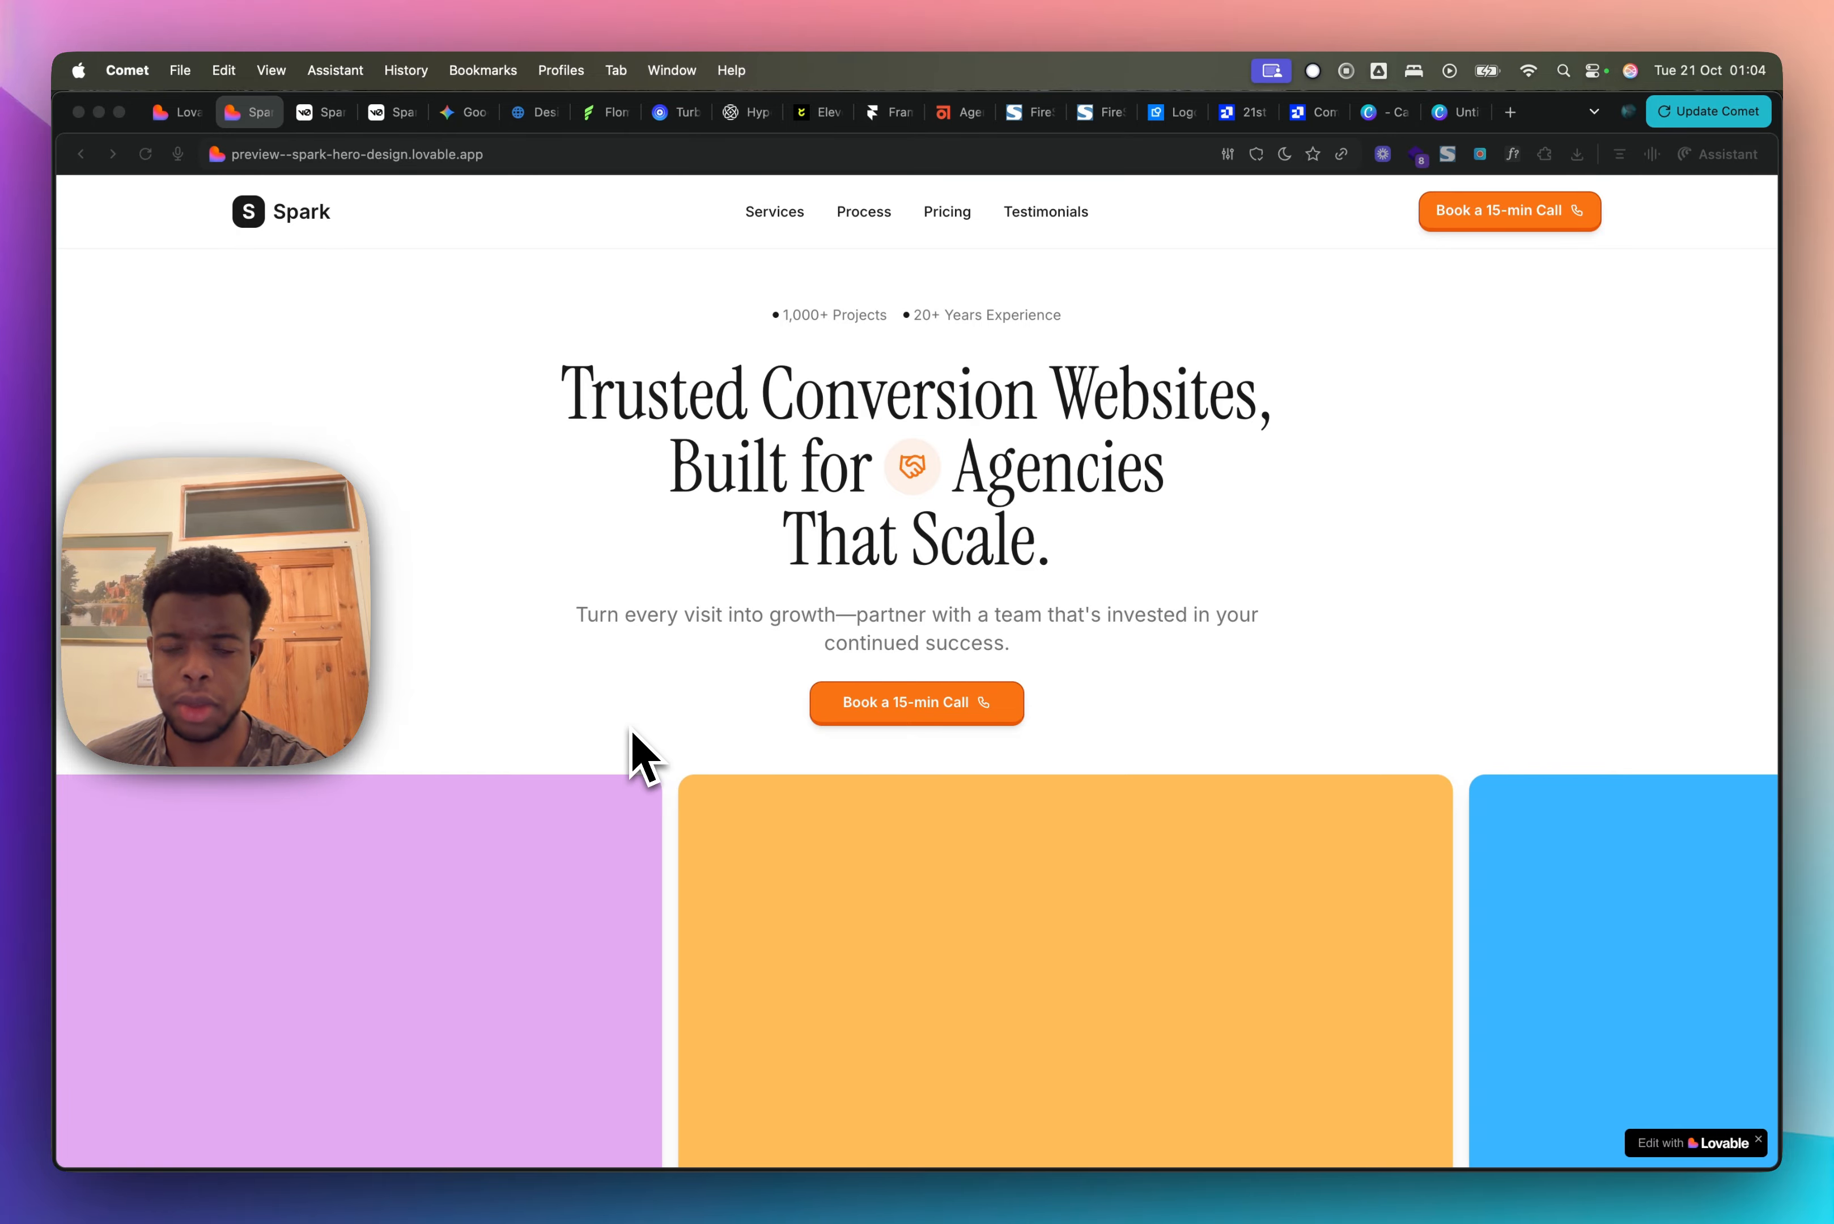
Step: Examine the full Lovable preview from the hero through services, case studies, approach, pricing and FAQ to the CTA card and footer
{"action": "scroll", "coordinate": [975, 725], "scroll_direction": "down", "scroll_amount": 10}
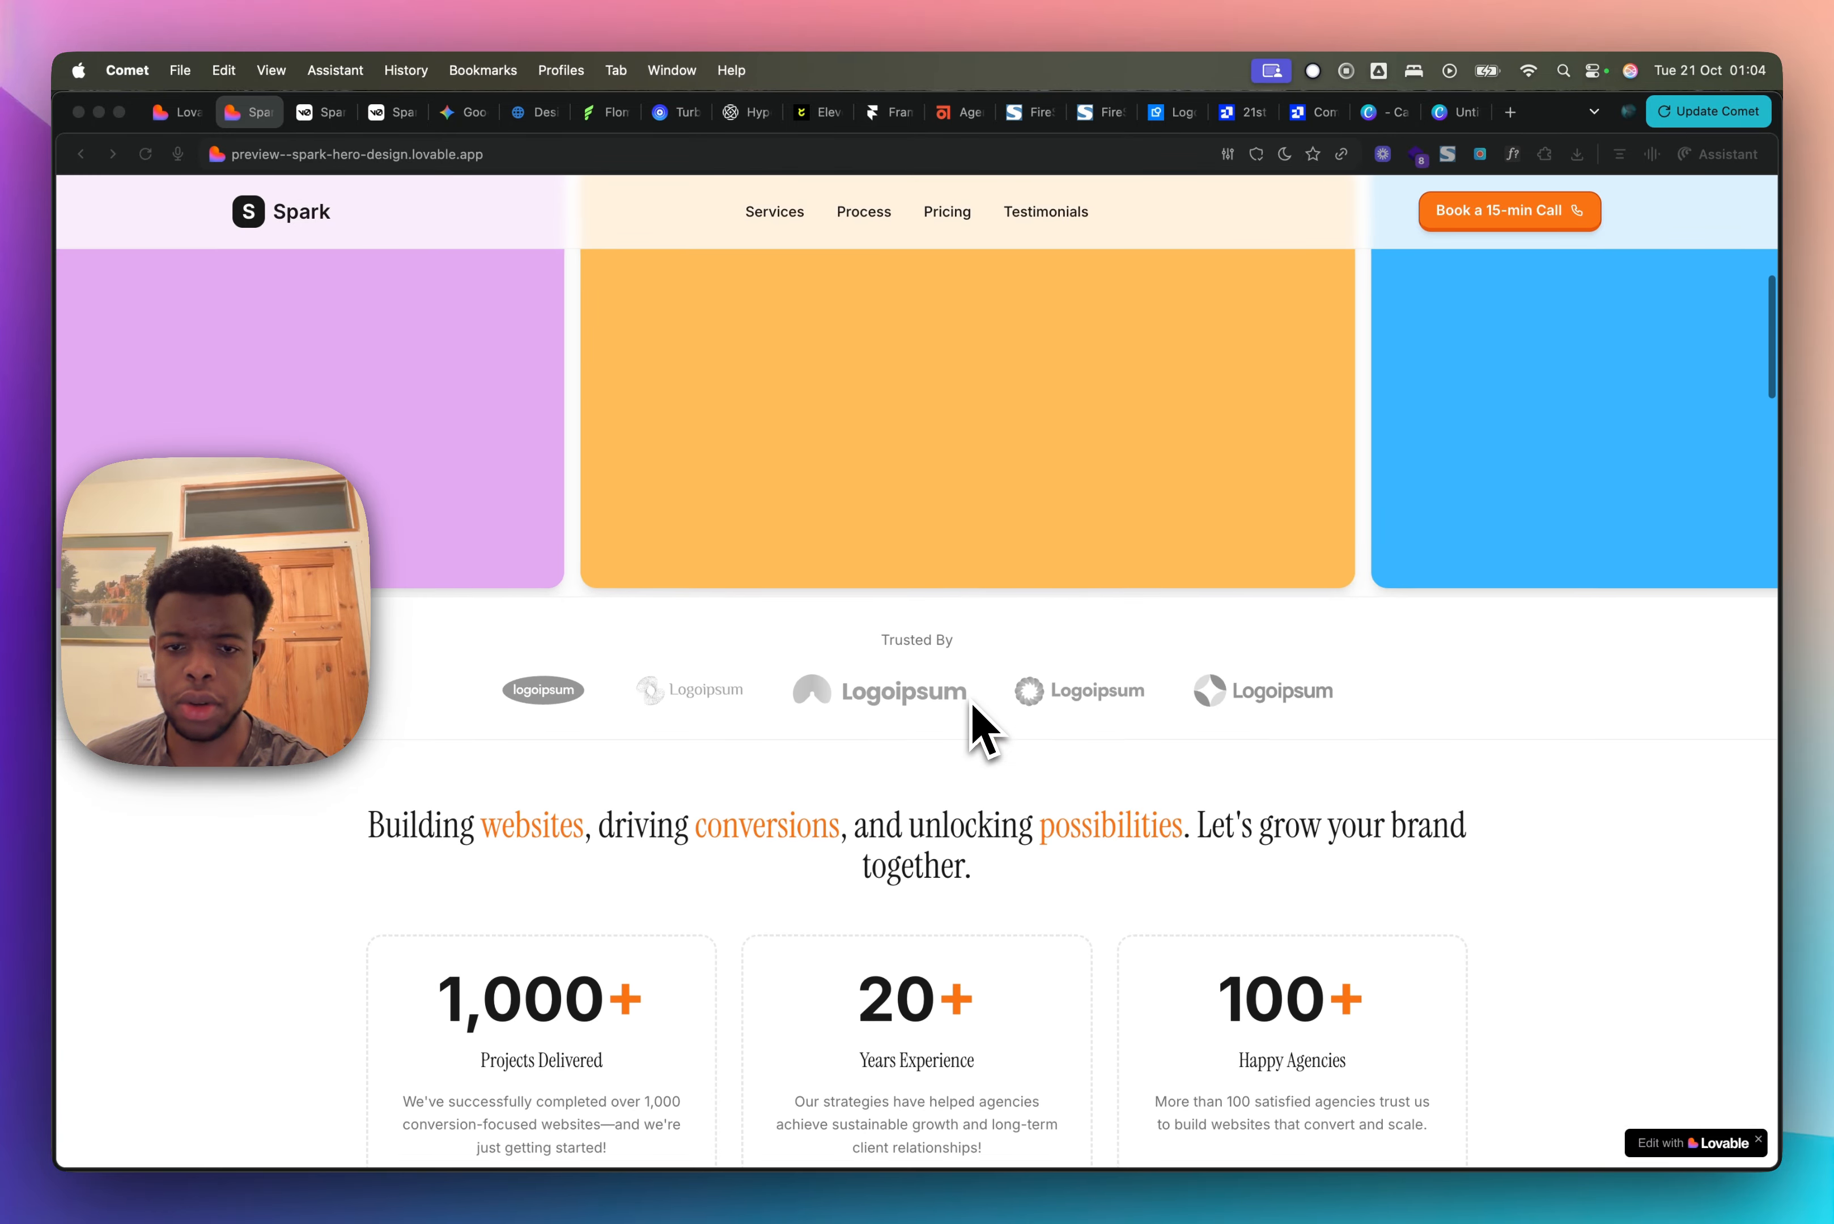
{"action": "scroll", "coordinate": [981, 727], "scroll_direction": "down", "scroll_amount": 8}
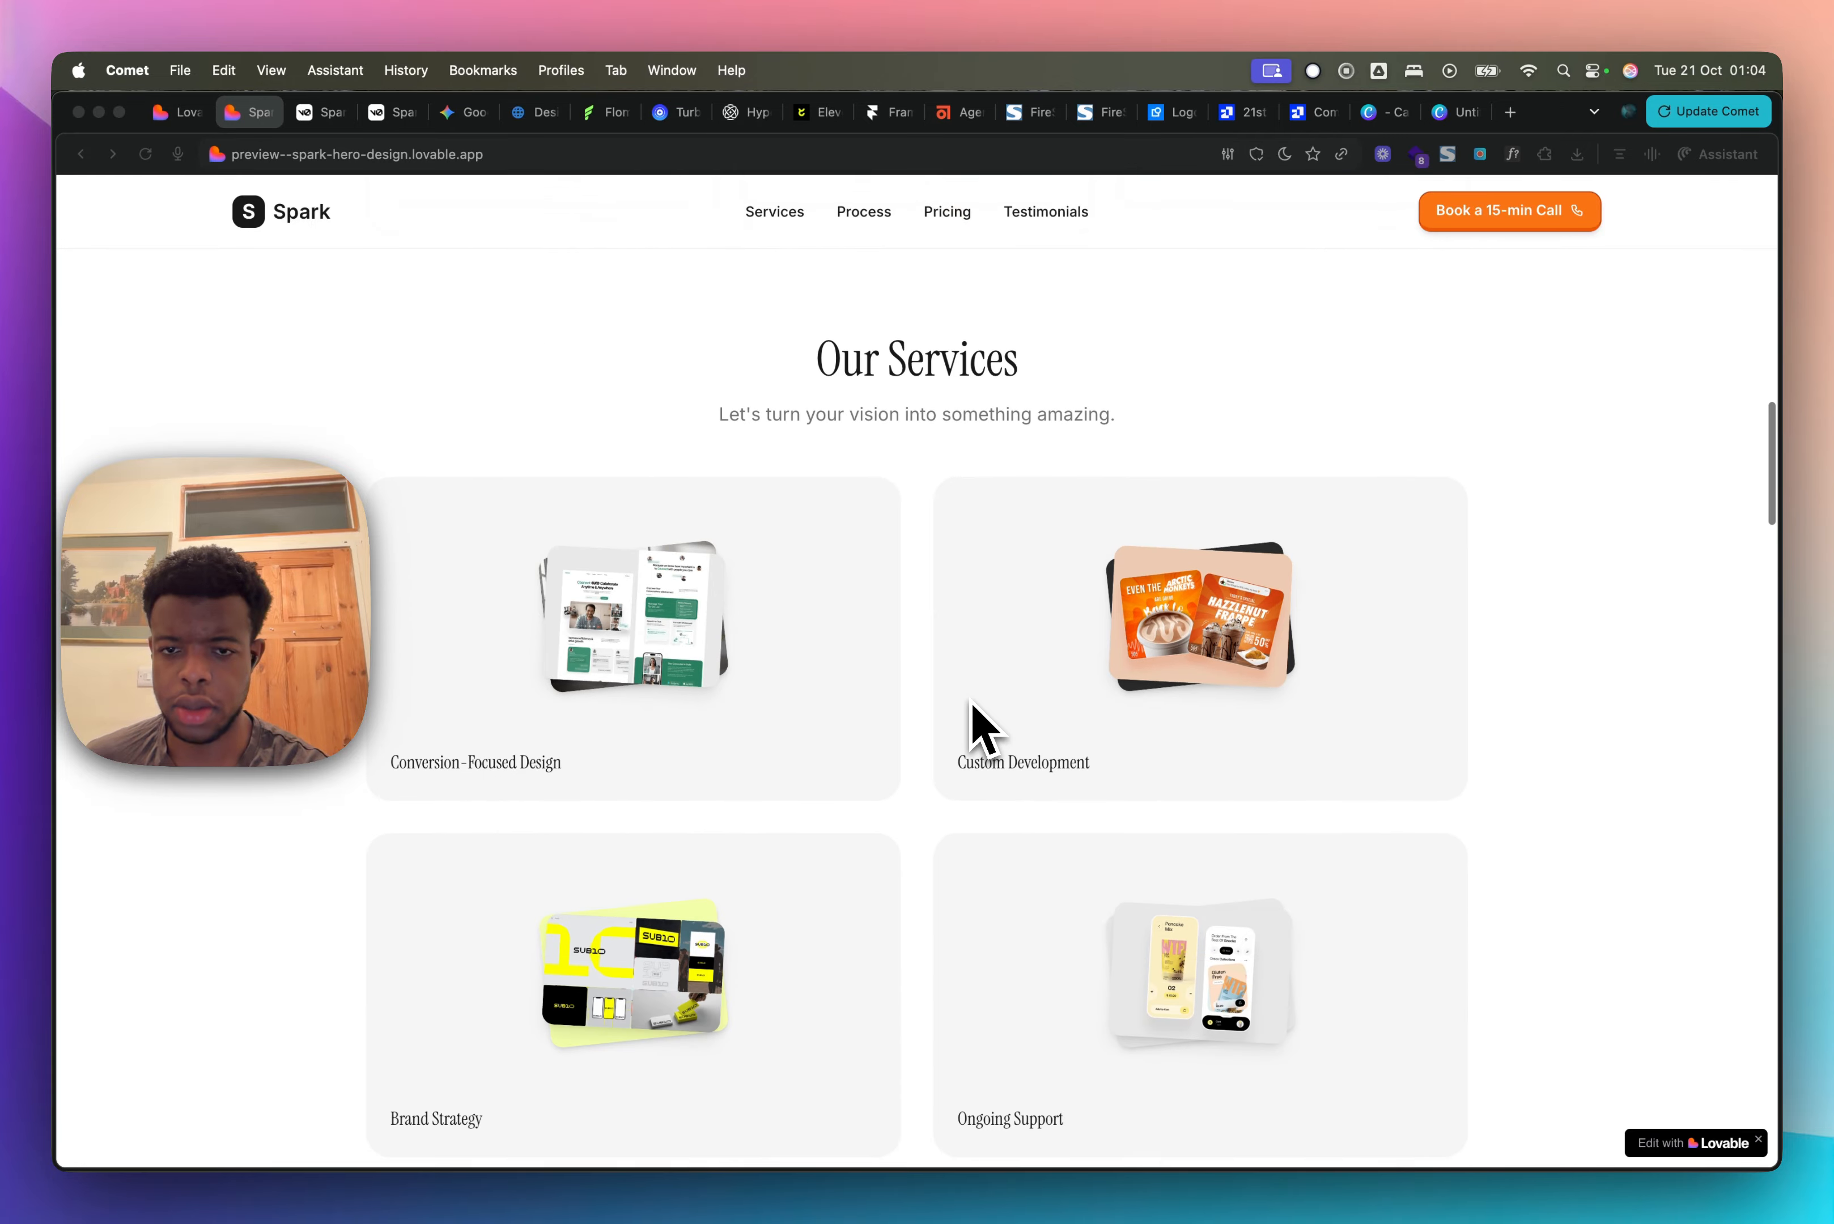
{"action": "scroll", "coordinate": [1114, 946], "scroll_direction": "up", "scroll_amount": 6}
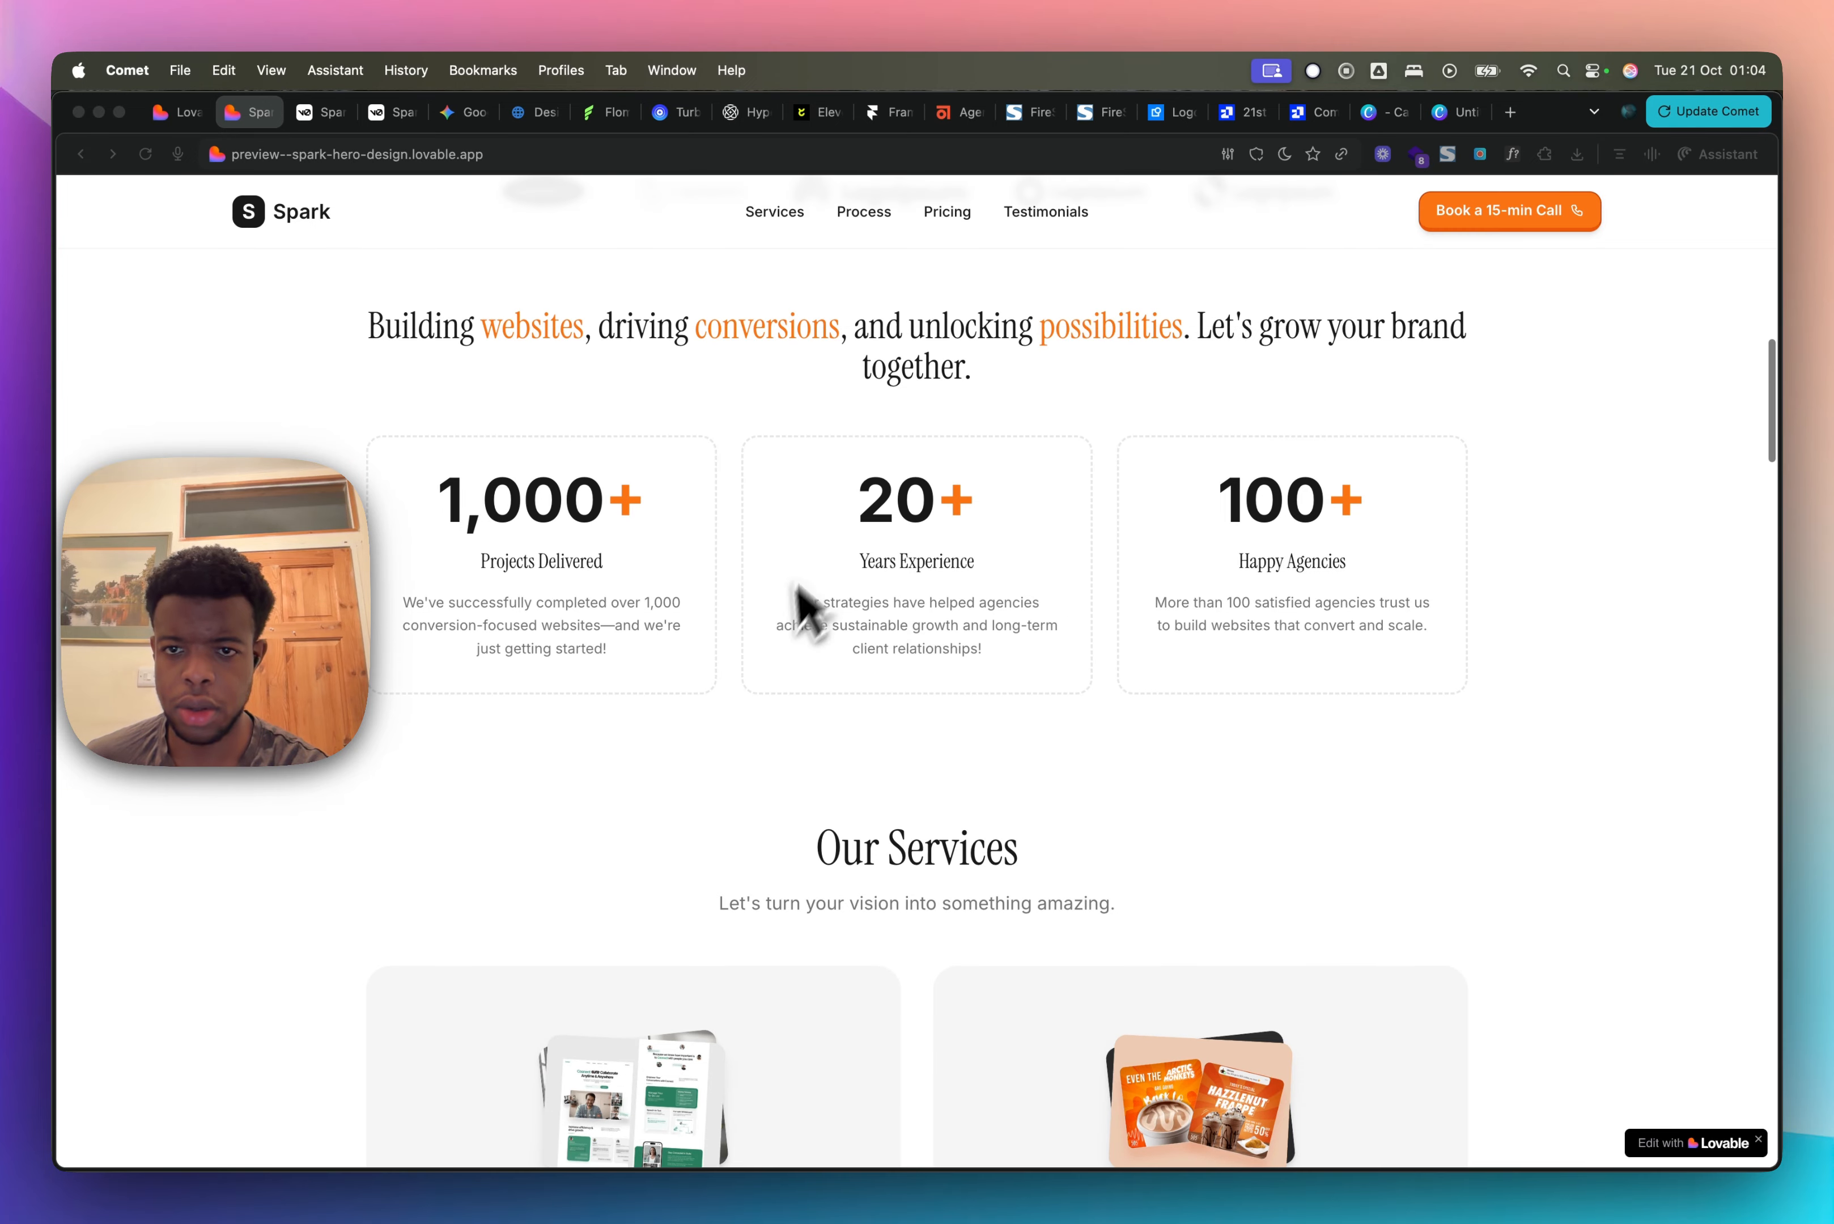
{"action": "scroll", "coordinate": [901, 758], "scroll_direction": "down", "scroll_amount": 12}
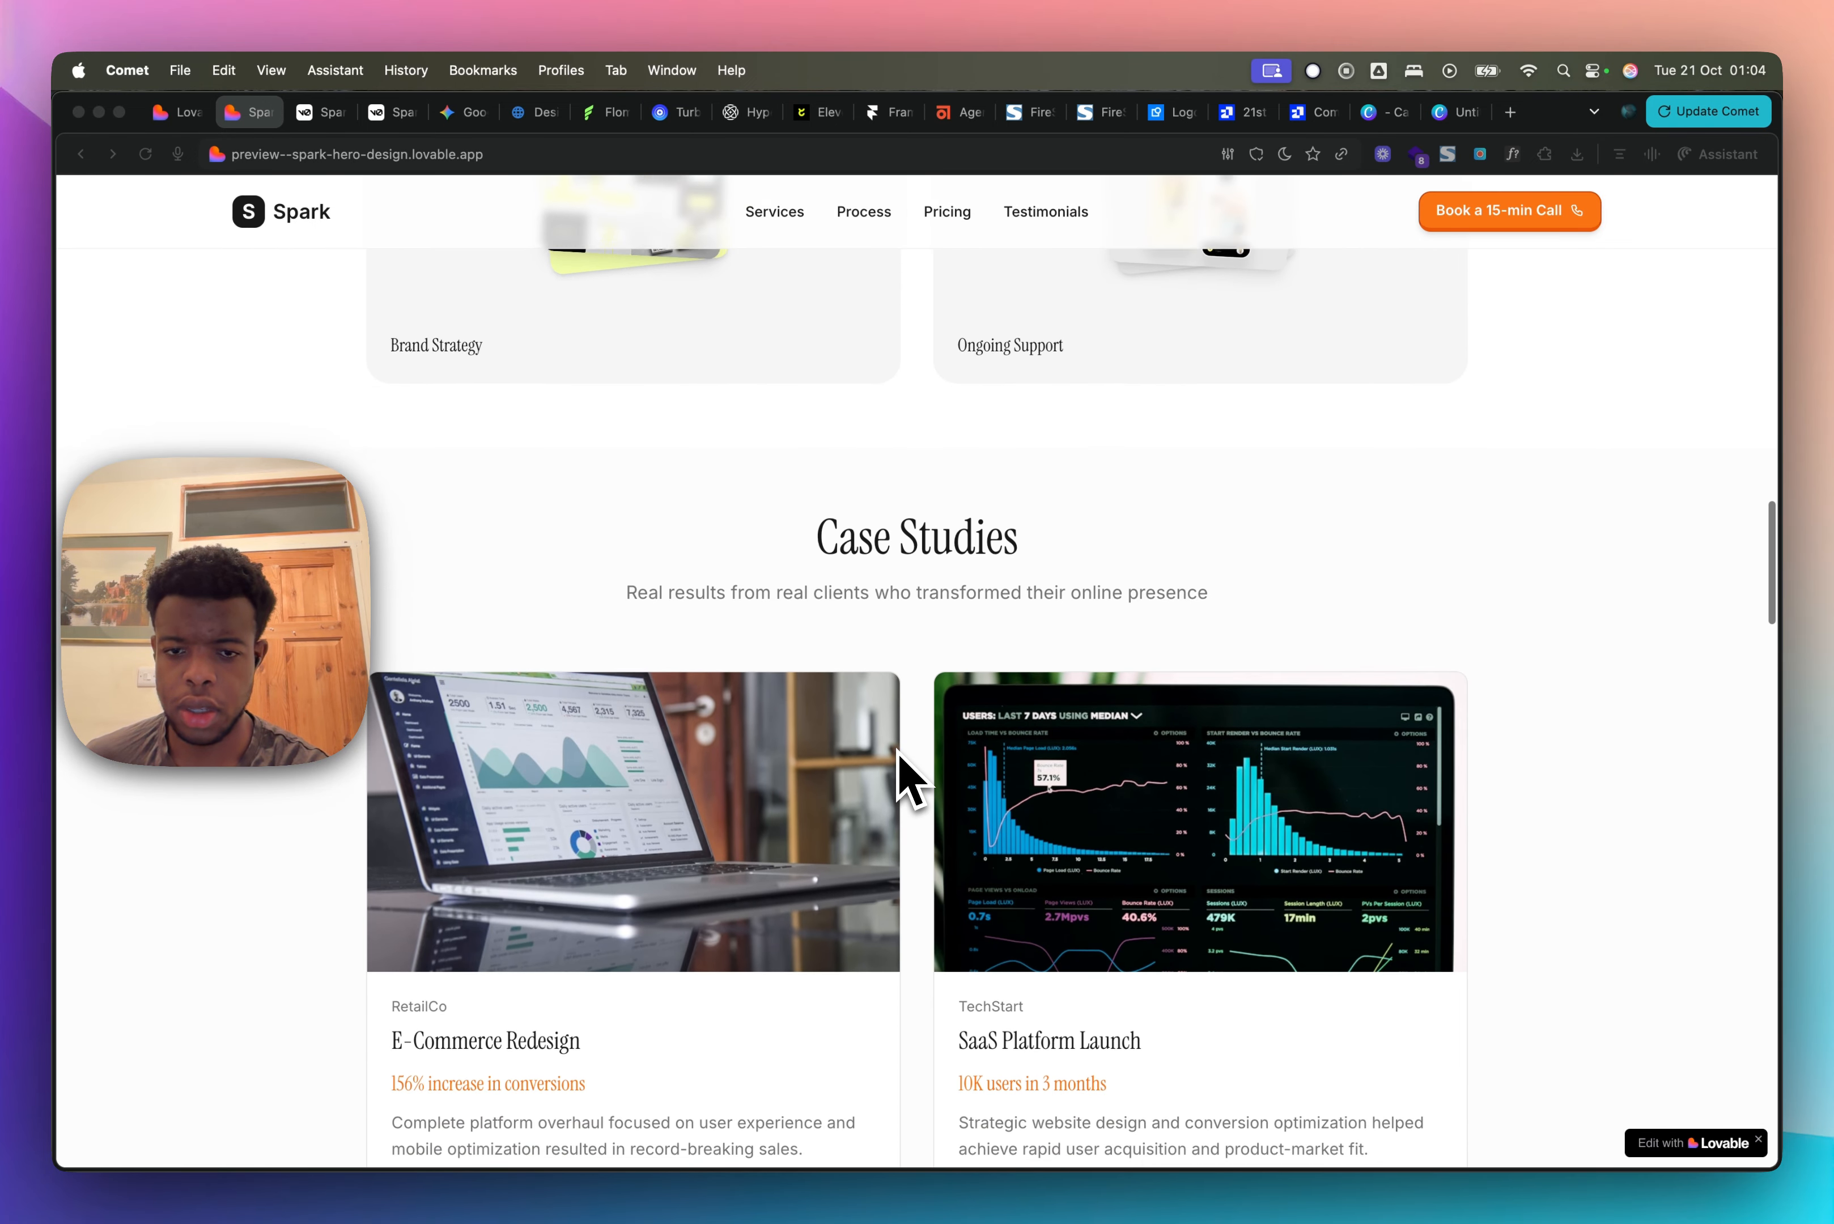
{"action": "scroll", "coordinate": [928, 890], "scroll_direction": "down", "scroll_amount": 5}
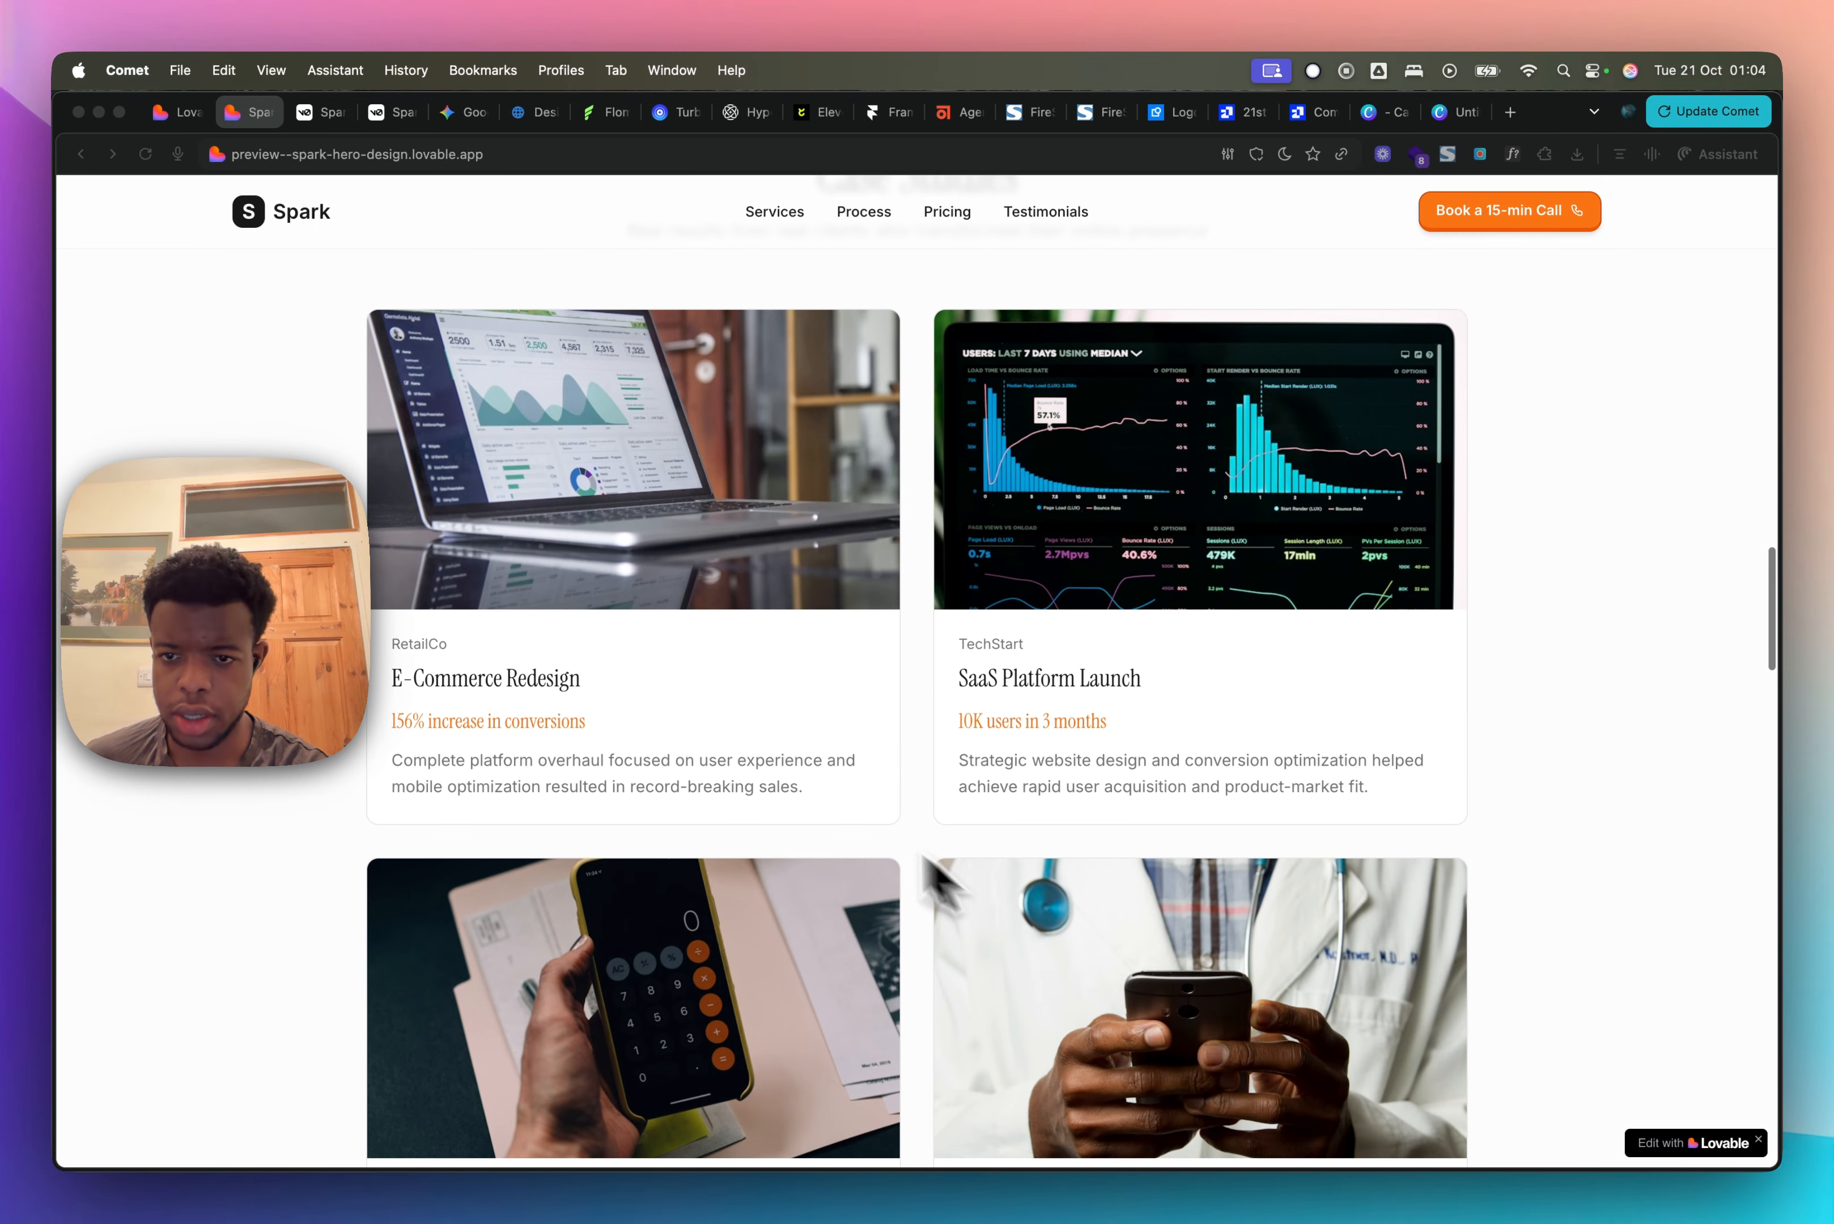
{"action": "scroll", "coordinate": [907, 922], "scroll_direction": "down", "scroll_amount": 15}
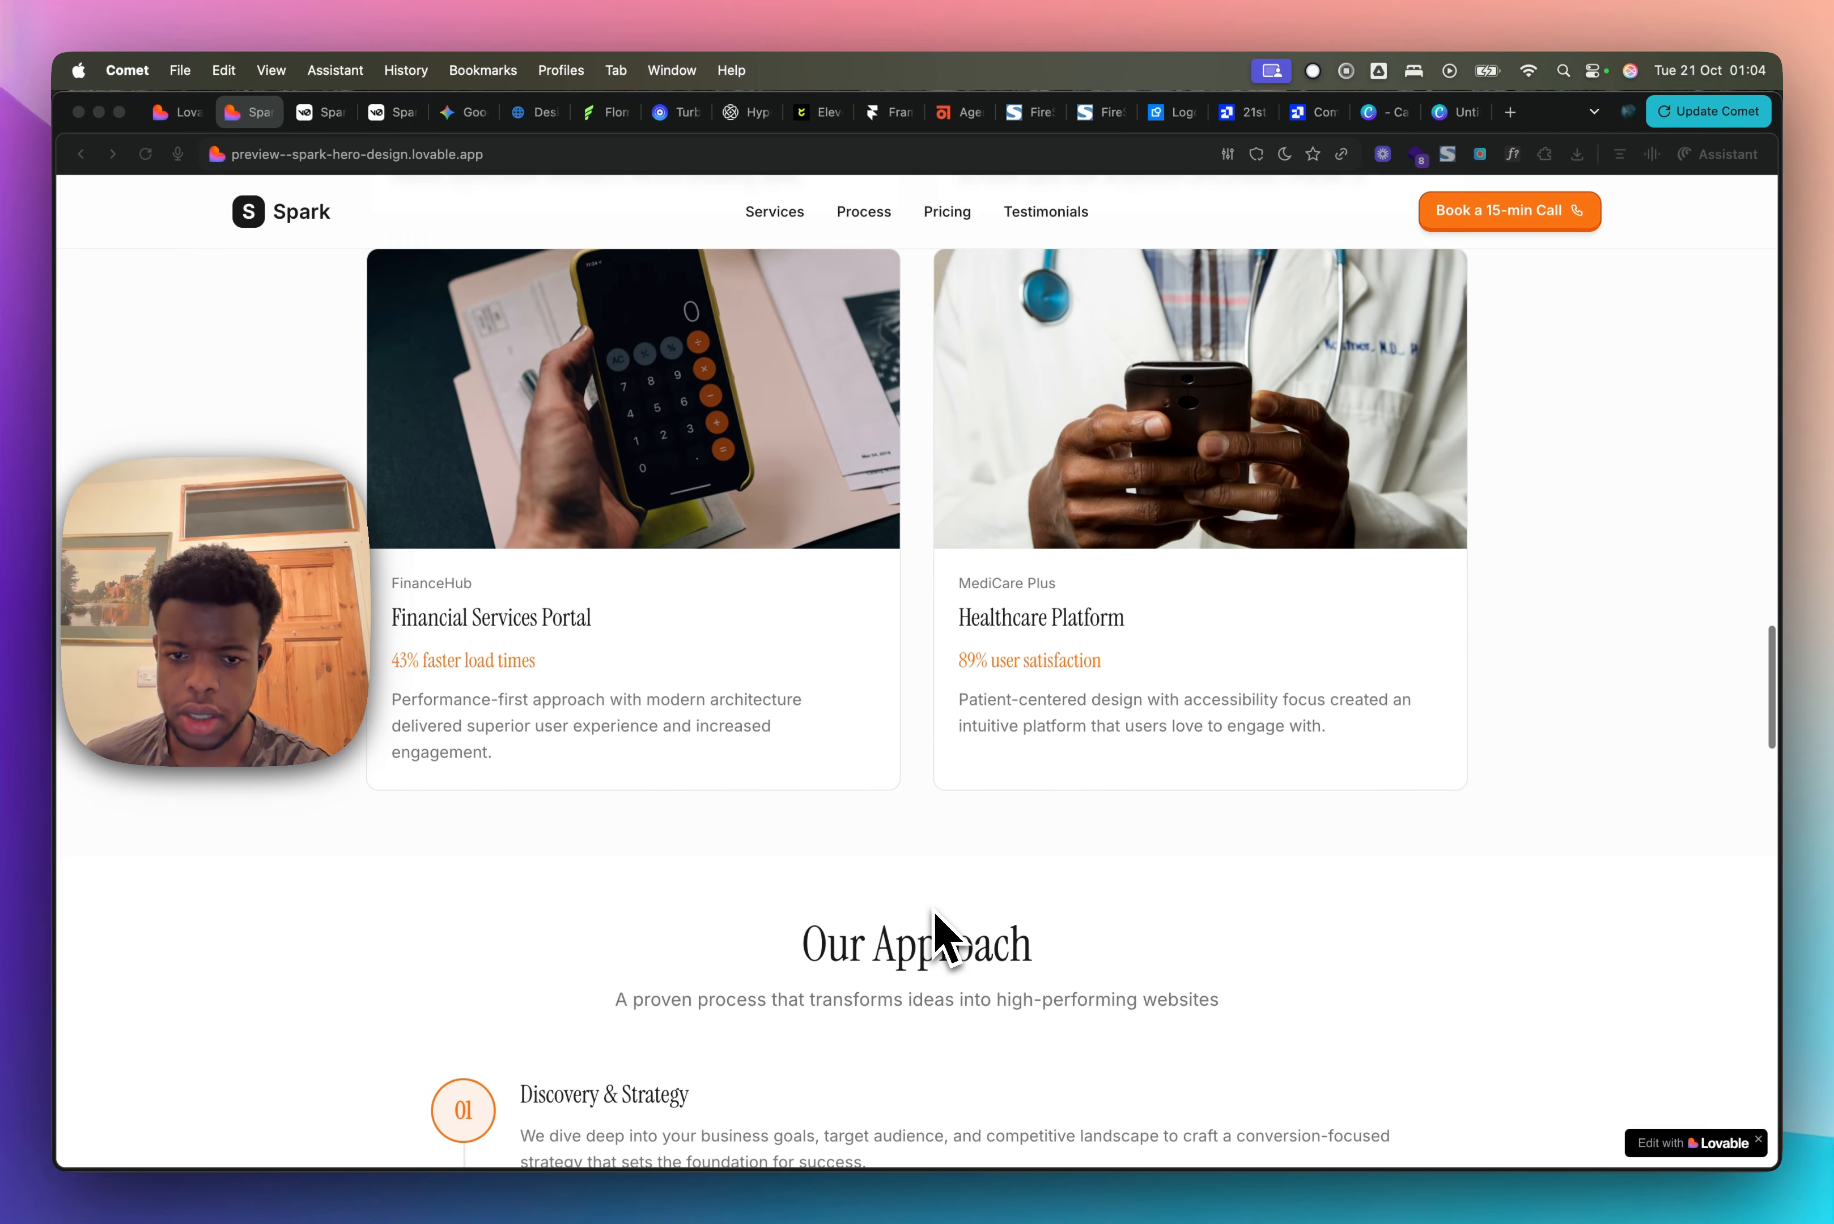
{"action": "scroll", "coordinate": [935, 914], "scroll_direction": "down", "scroll_amount": 15}
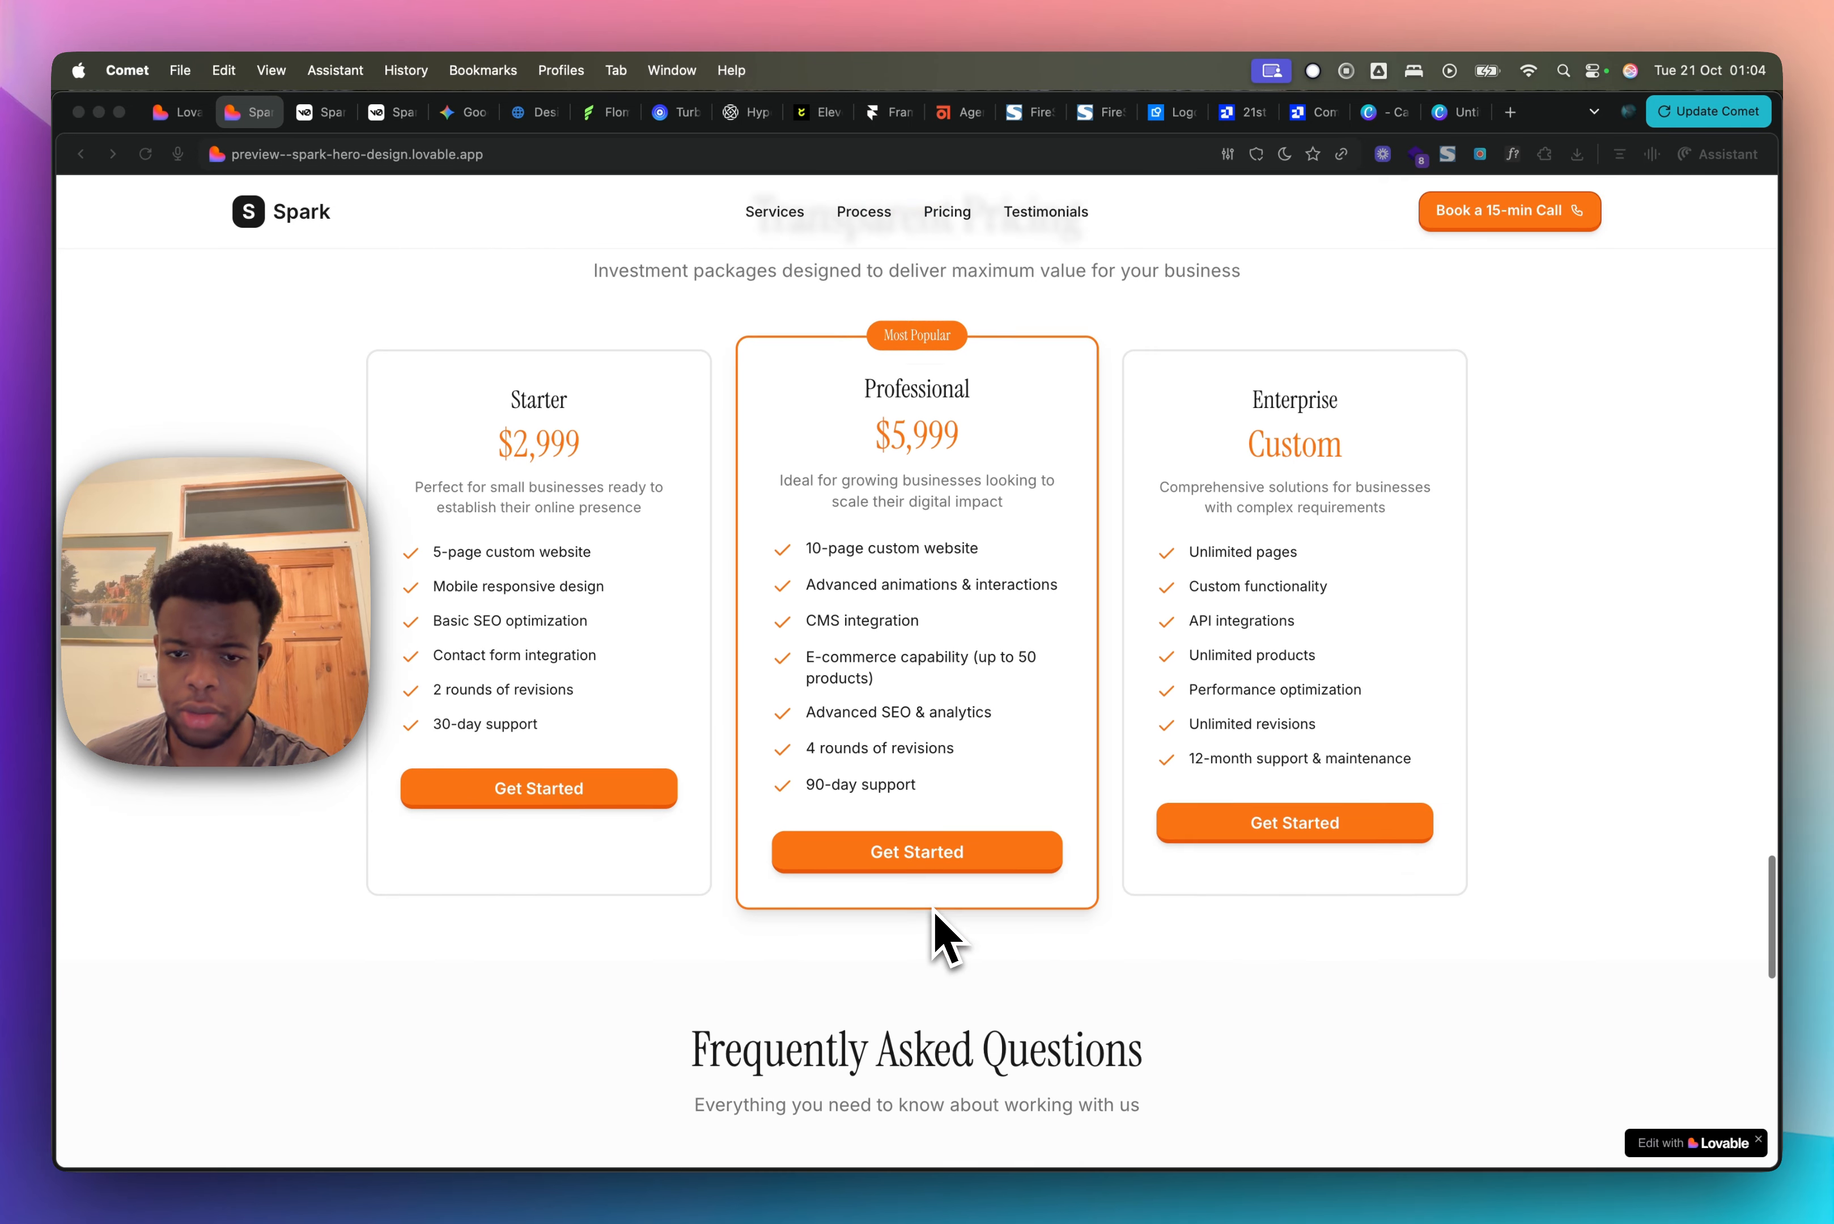
{"action": "scroll", "coordinate": [945, 915], "scroll_direction": "down", "scroll_amount": 10}
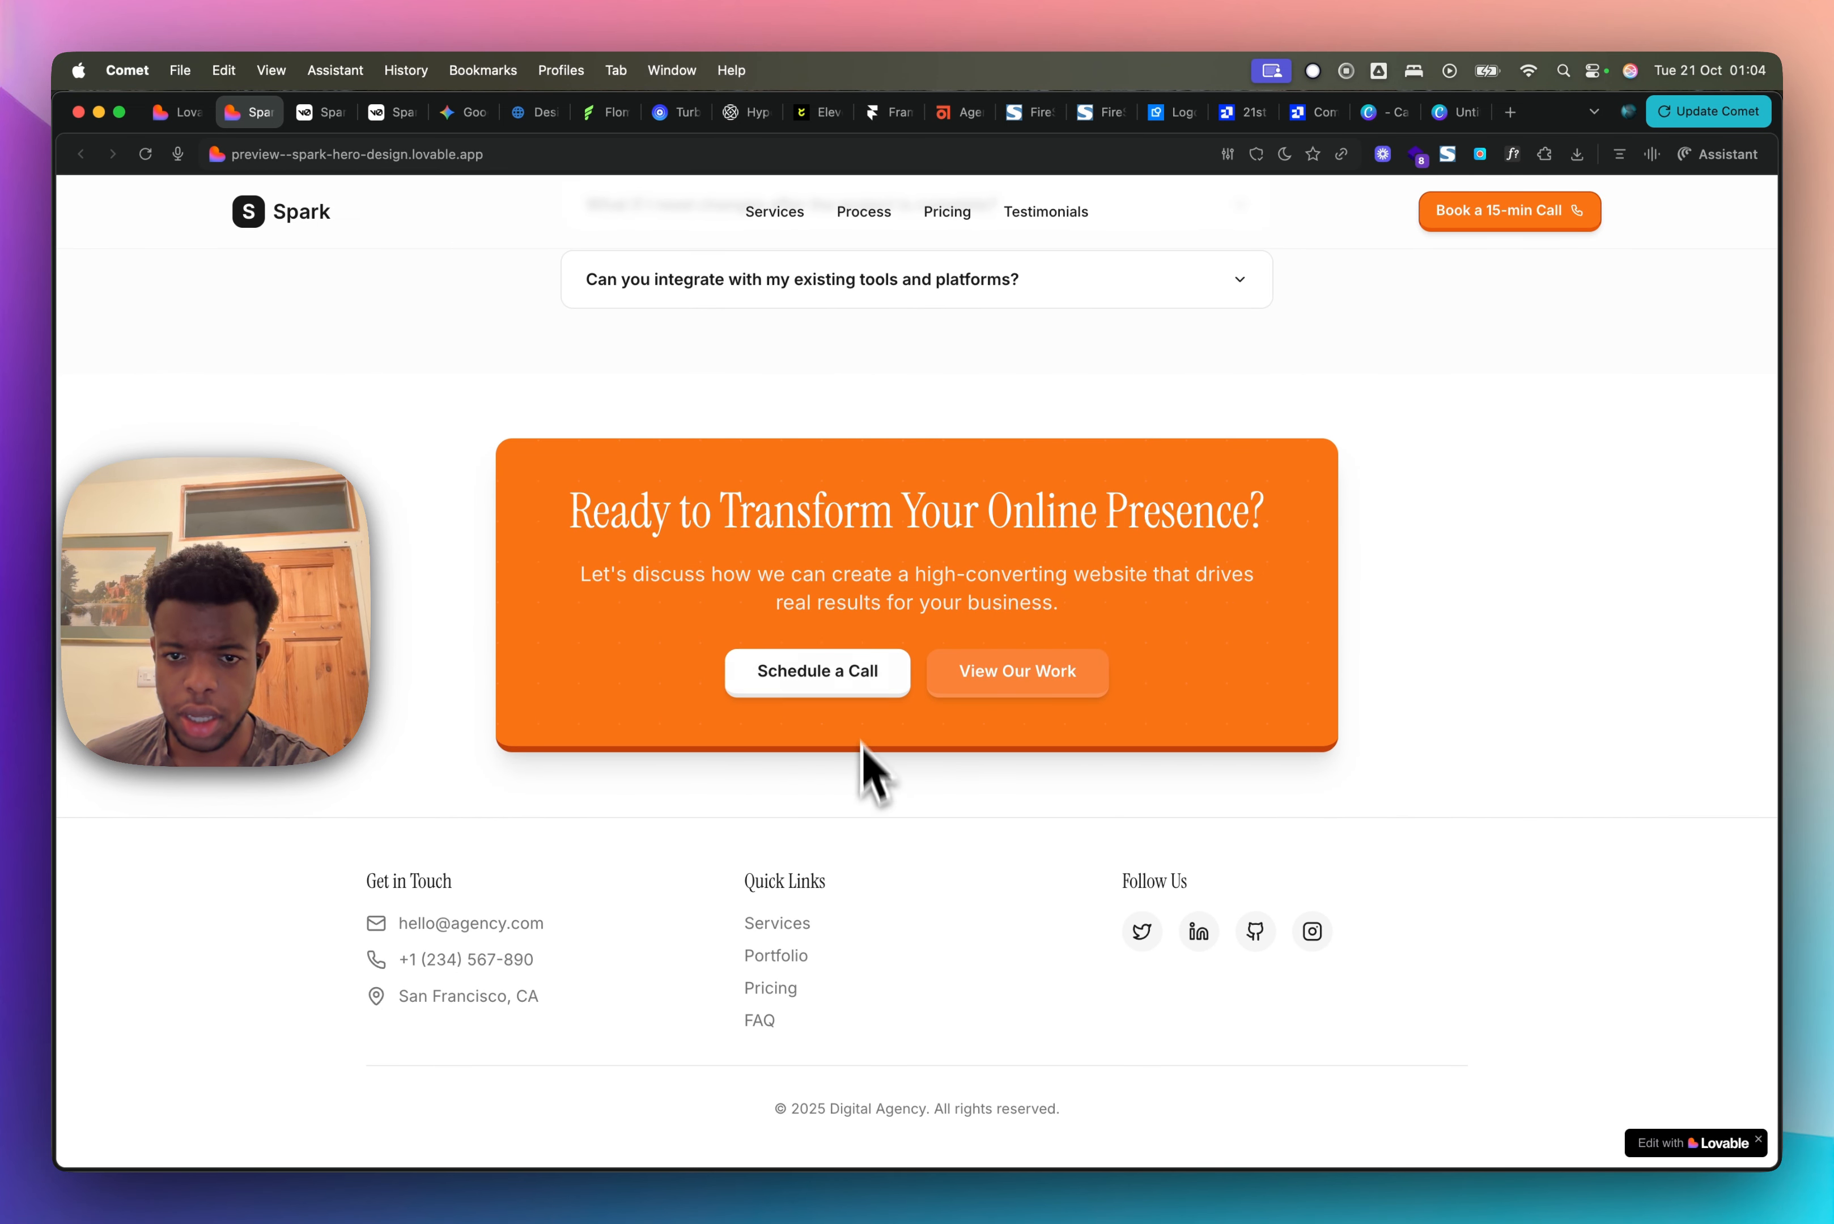
{"action": "scroll", "coordinate": [983, 724], "scroll_direction": "up", "scroll_amount": 15}
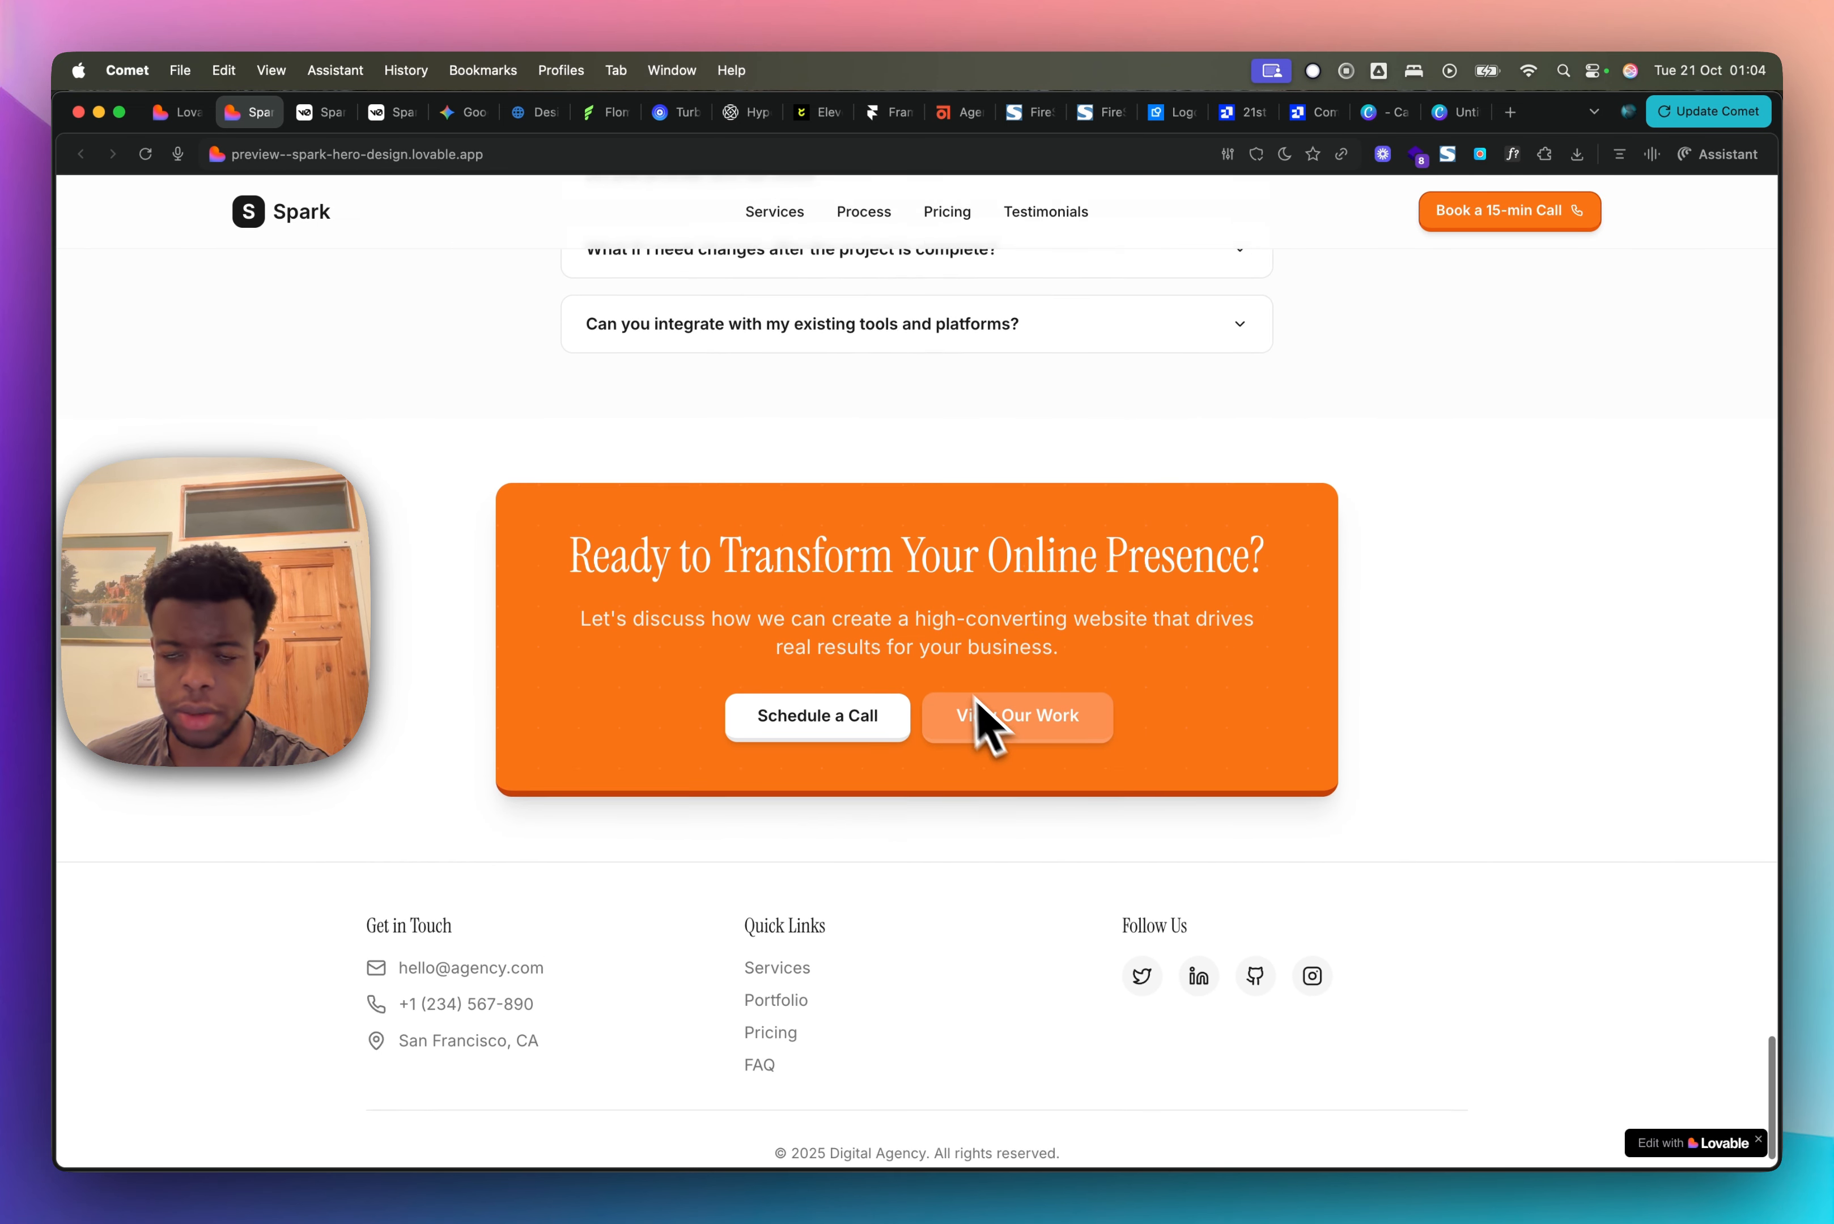
Step: Switch to the v0 preview and examine its hero, stats, services, case studies and approach sections for comparison with the Lovable version
{"action": "left_click", "coordinate": [316, 115]}
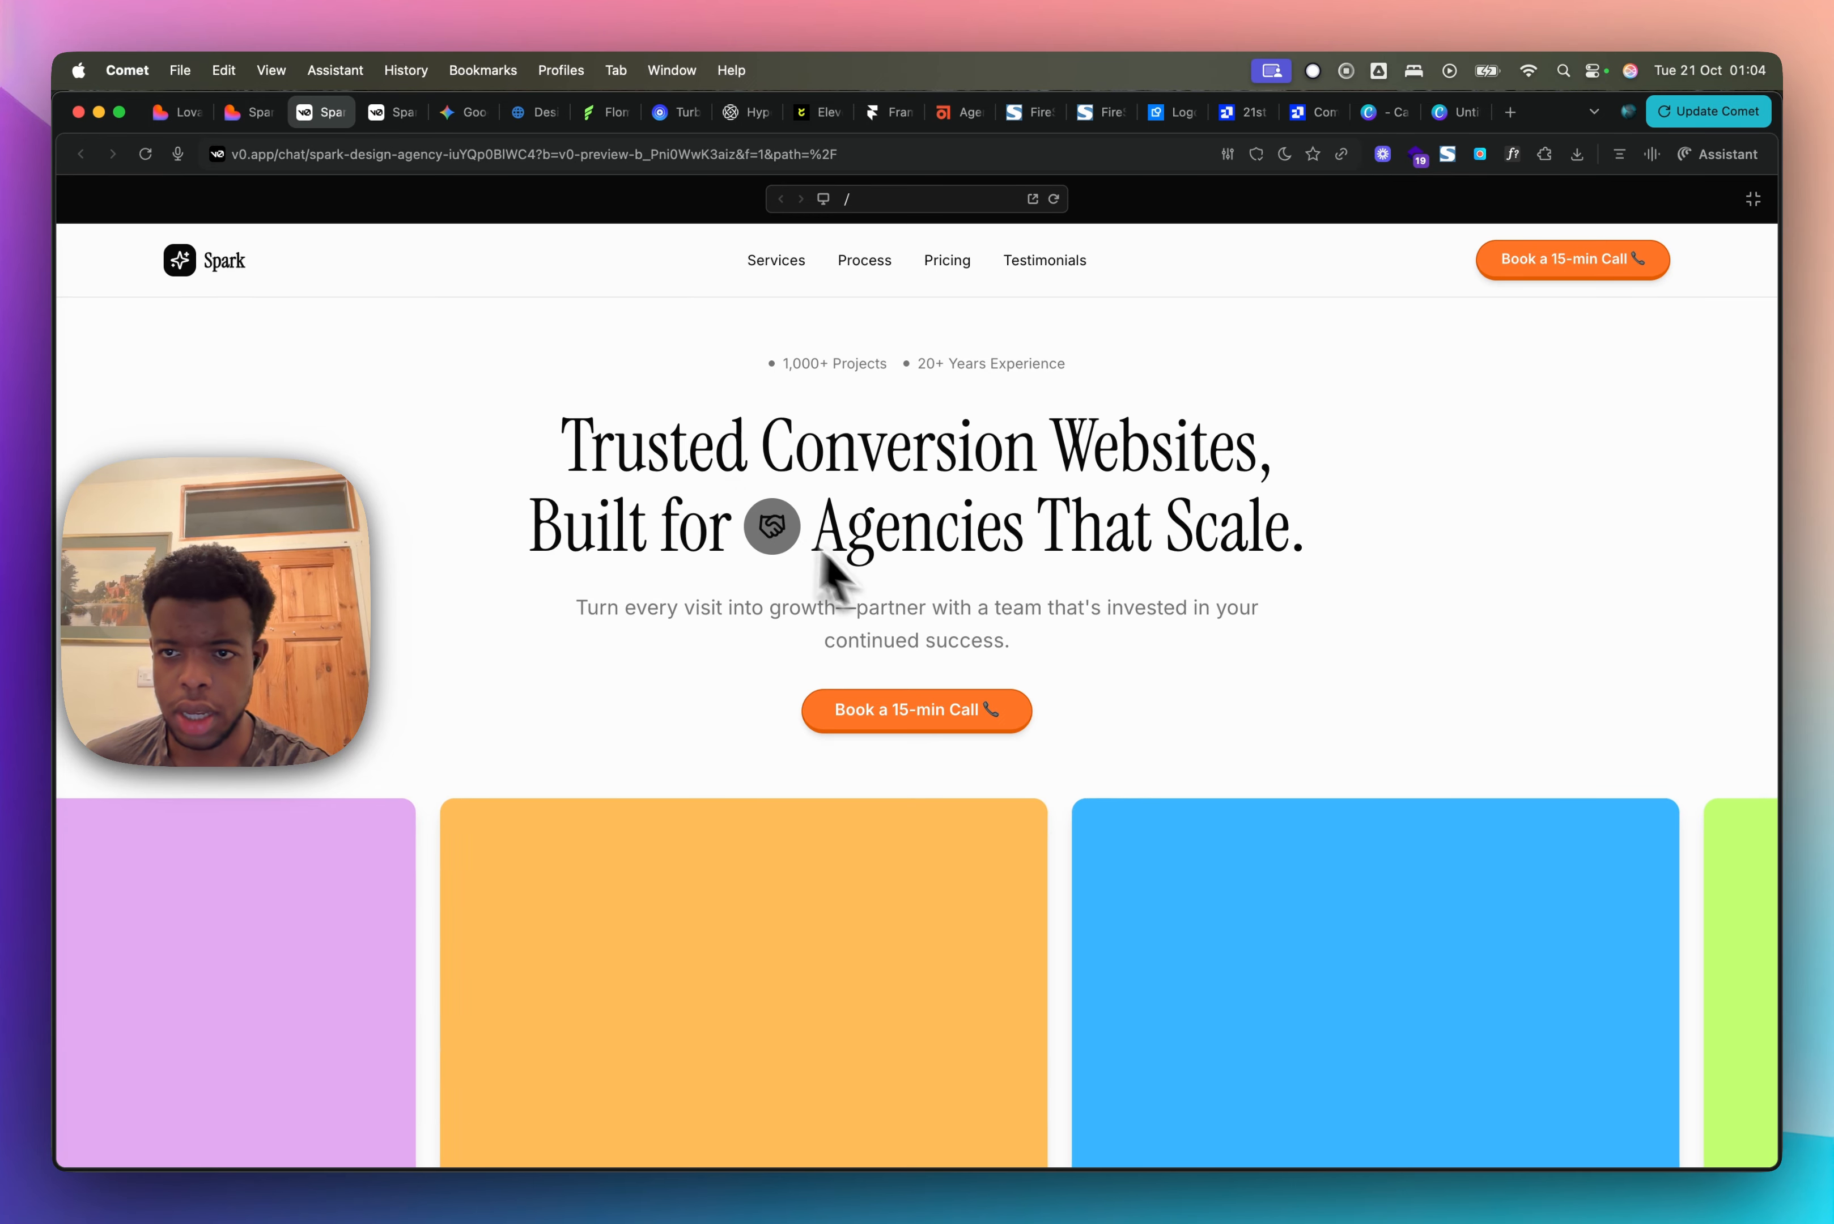
{"action": "scroll", "coordinate": [677, 695], "scroll_direction": "down", "scroll_amount": 5}
{"action": "scroll", "coordinate": [664, 672], "scroll_direction": "down", "scroll_amount": 15}
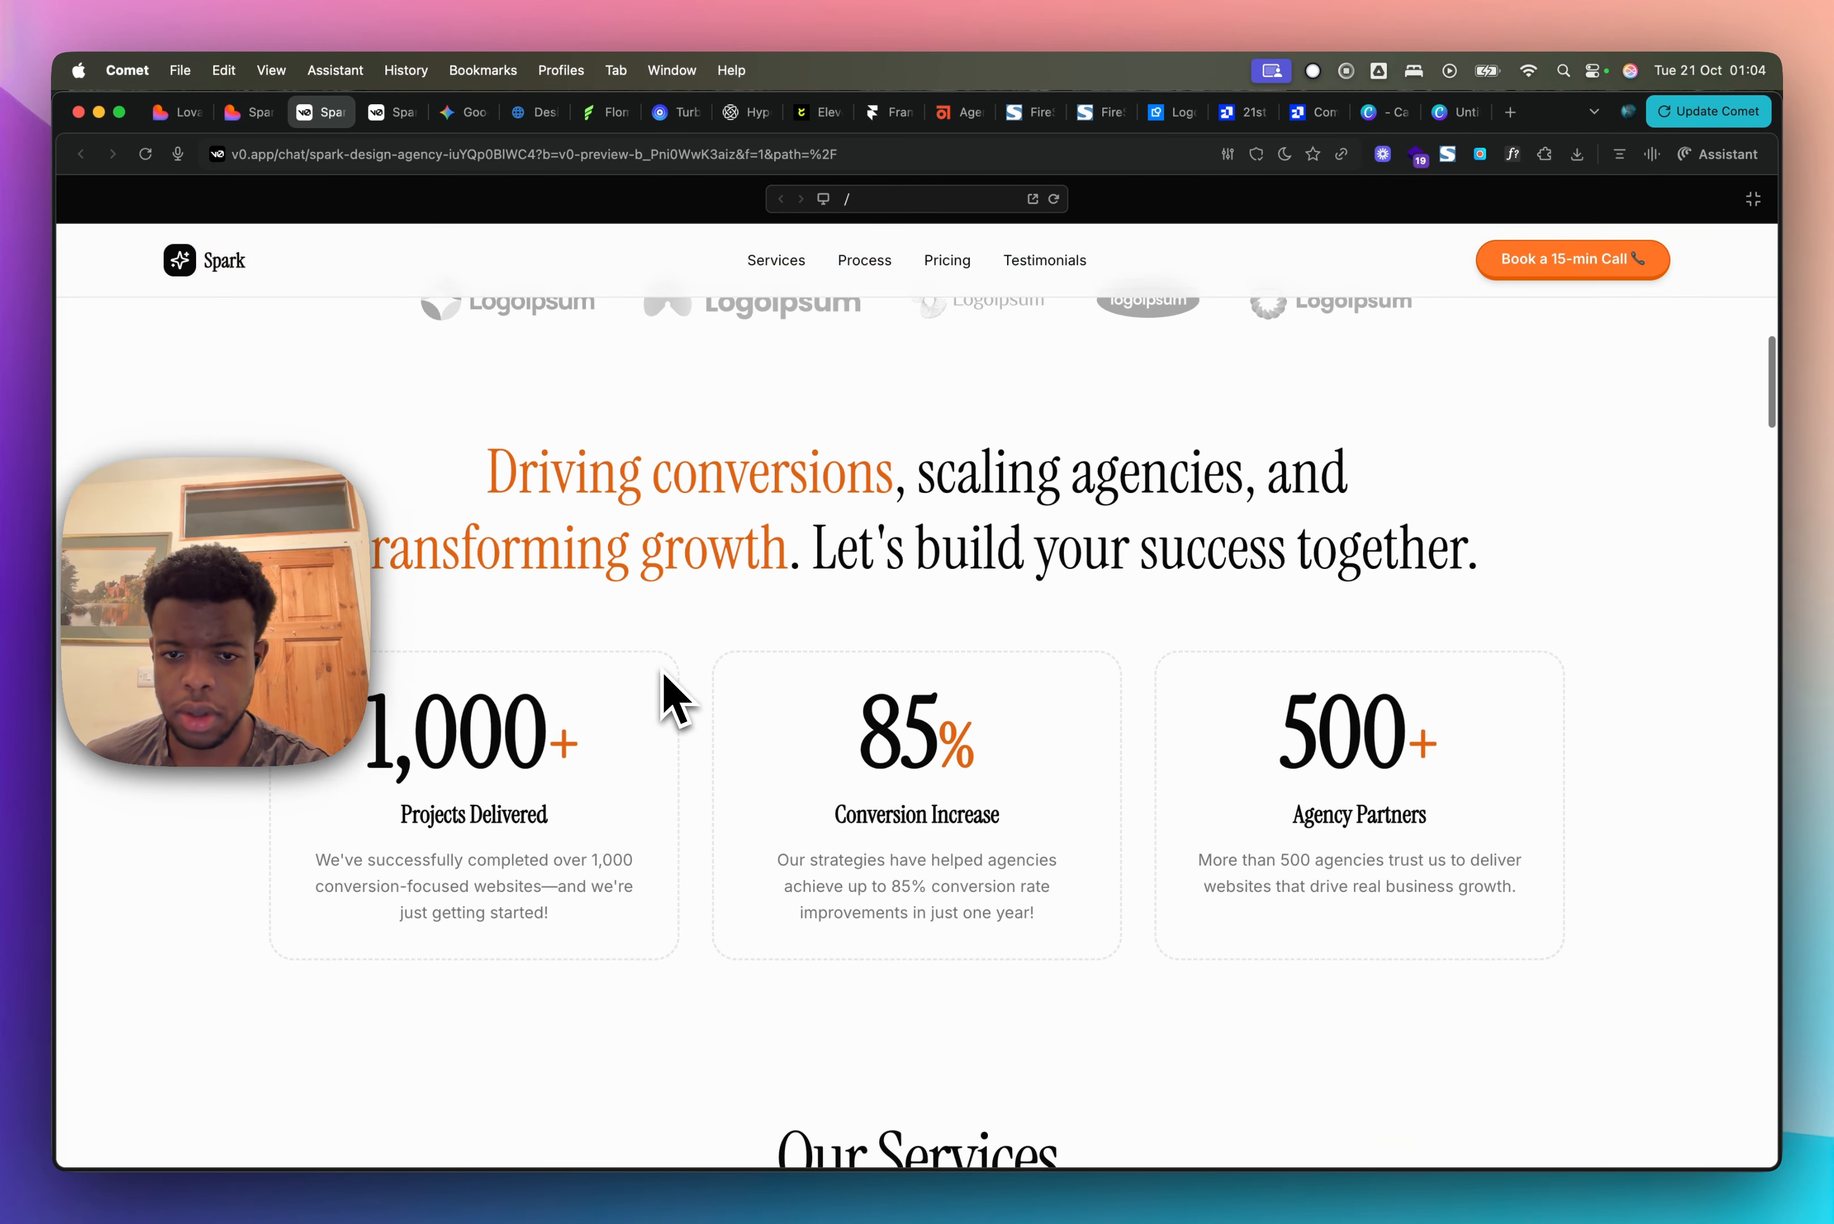
{"action": "scroll", "coordinate": [668, 698], "scroll_direction": "down", "scroll_amount": 5}
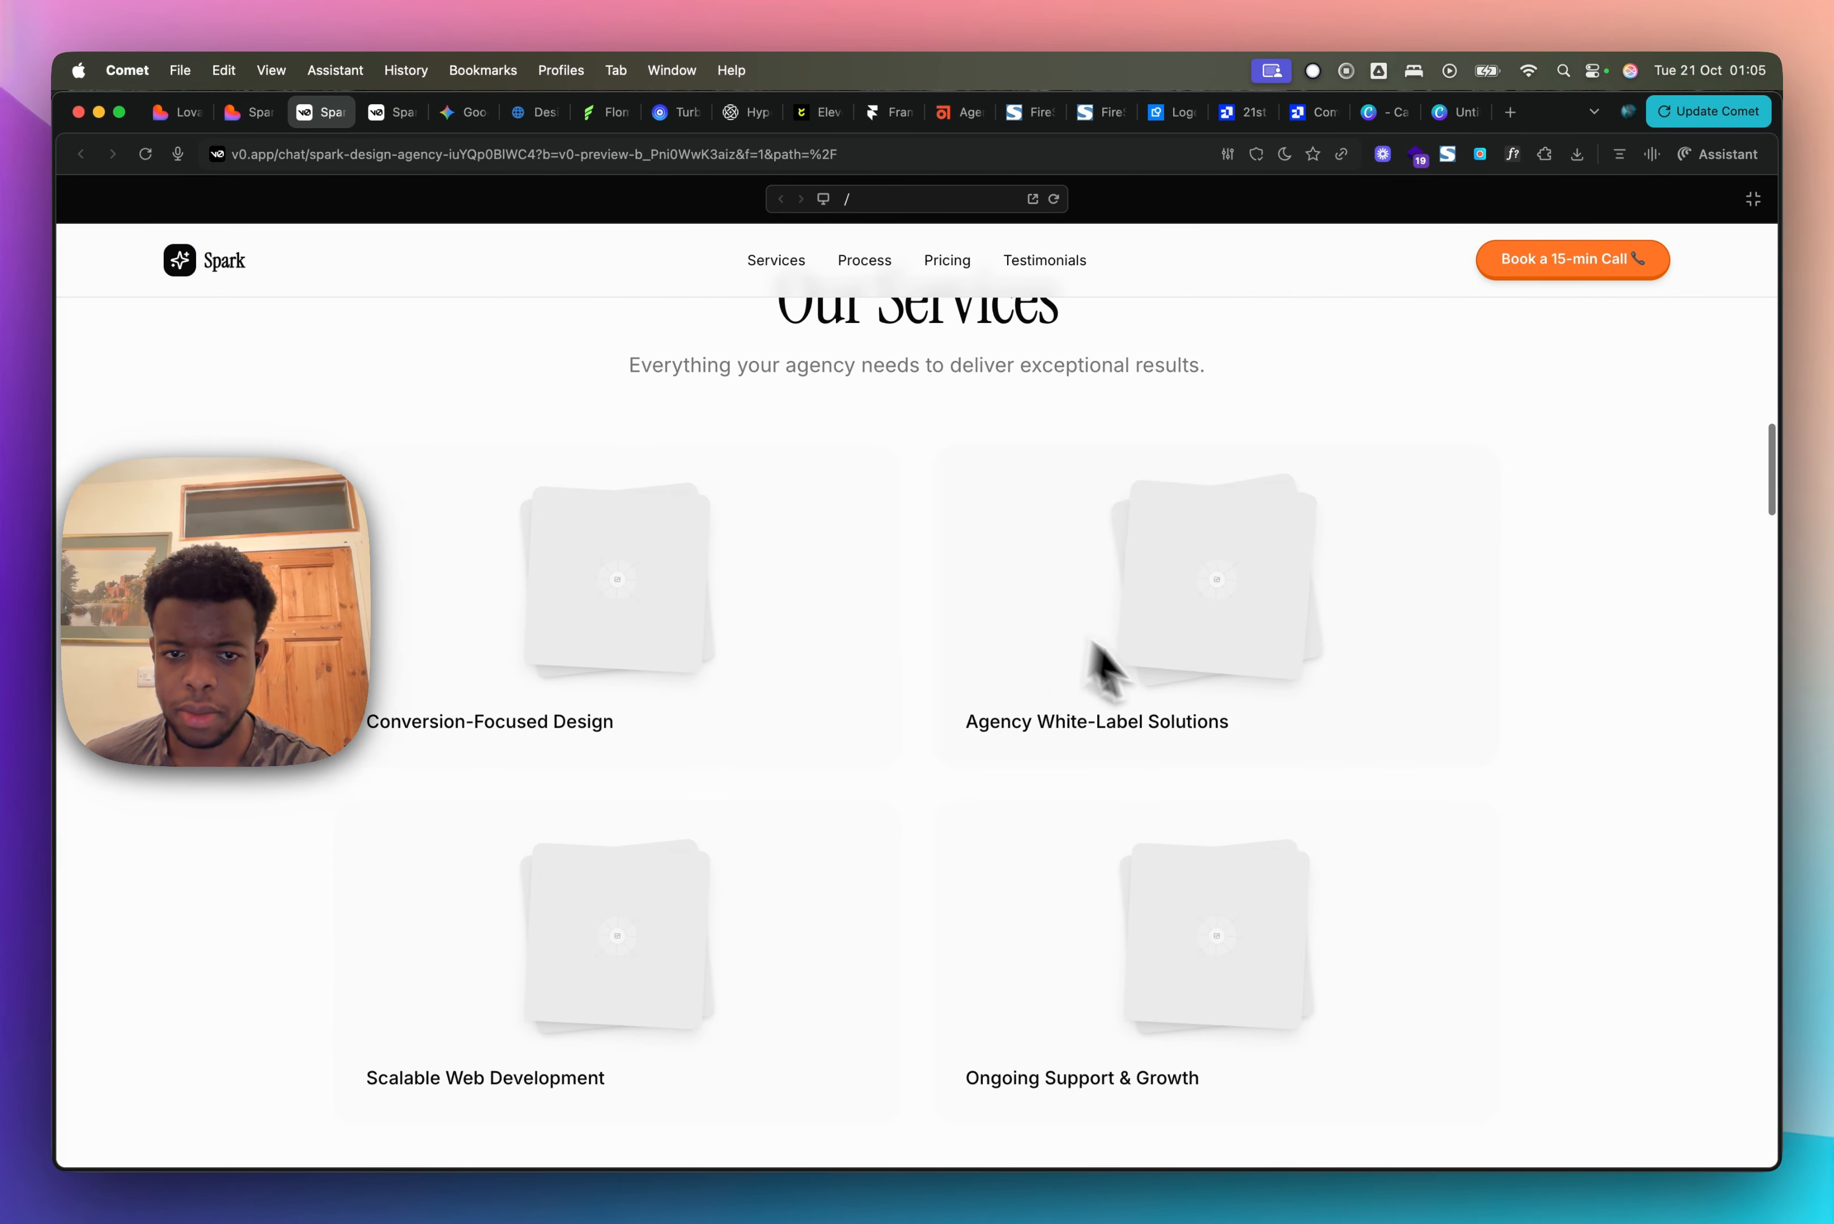
{"action": "scroll", "coordinate": [691, 979], "scroll_direction": "down", "scroll_amount": 15}
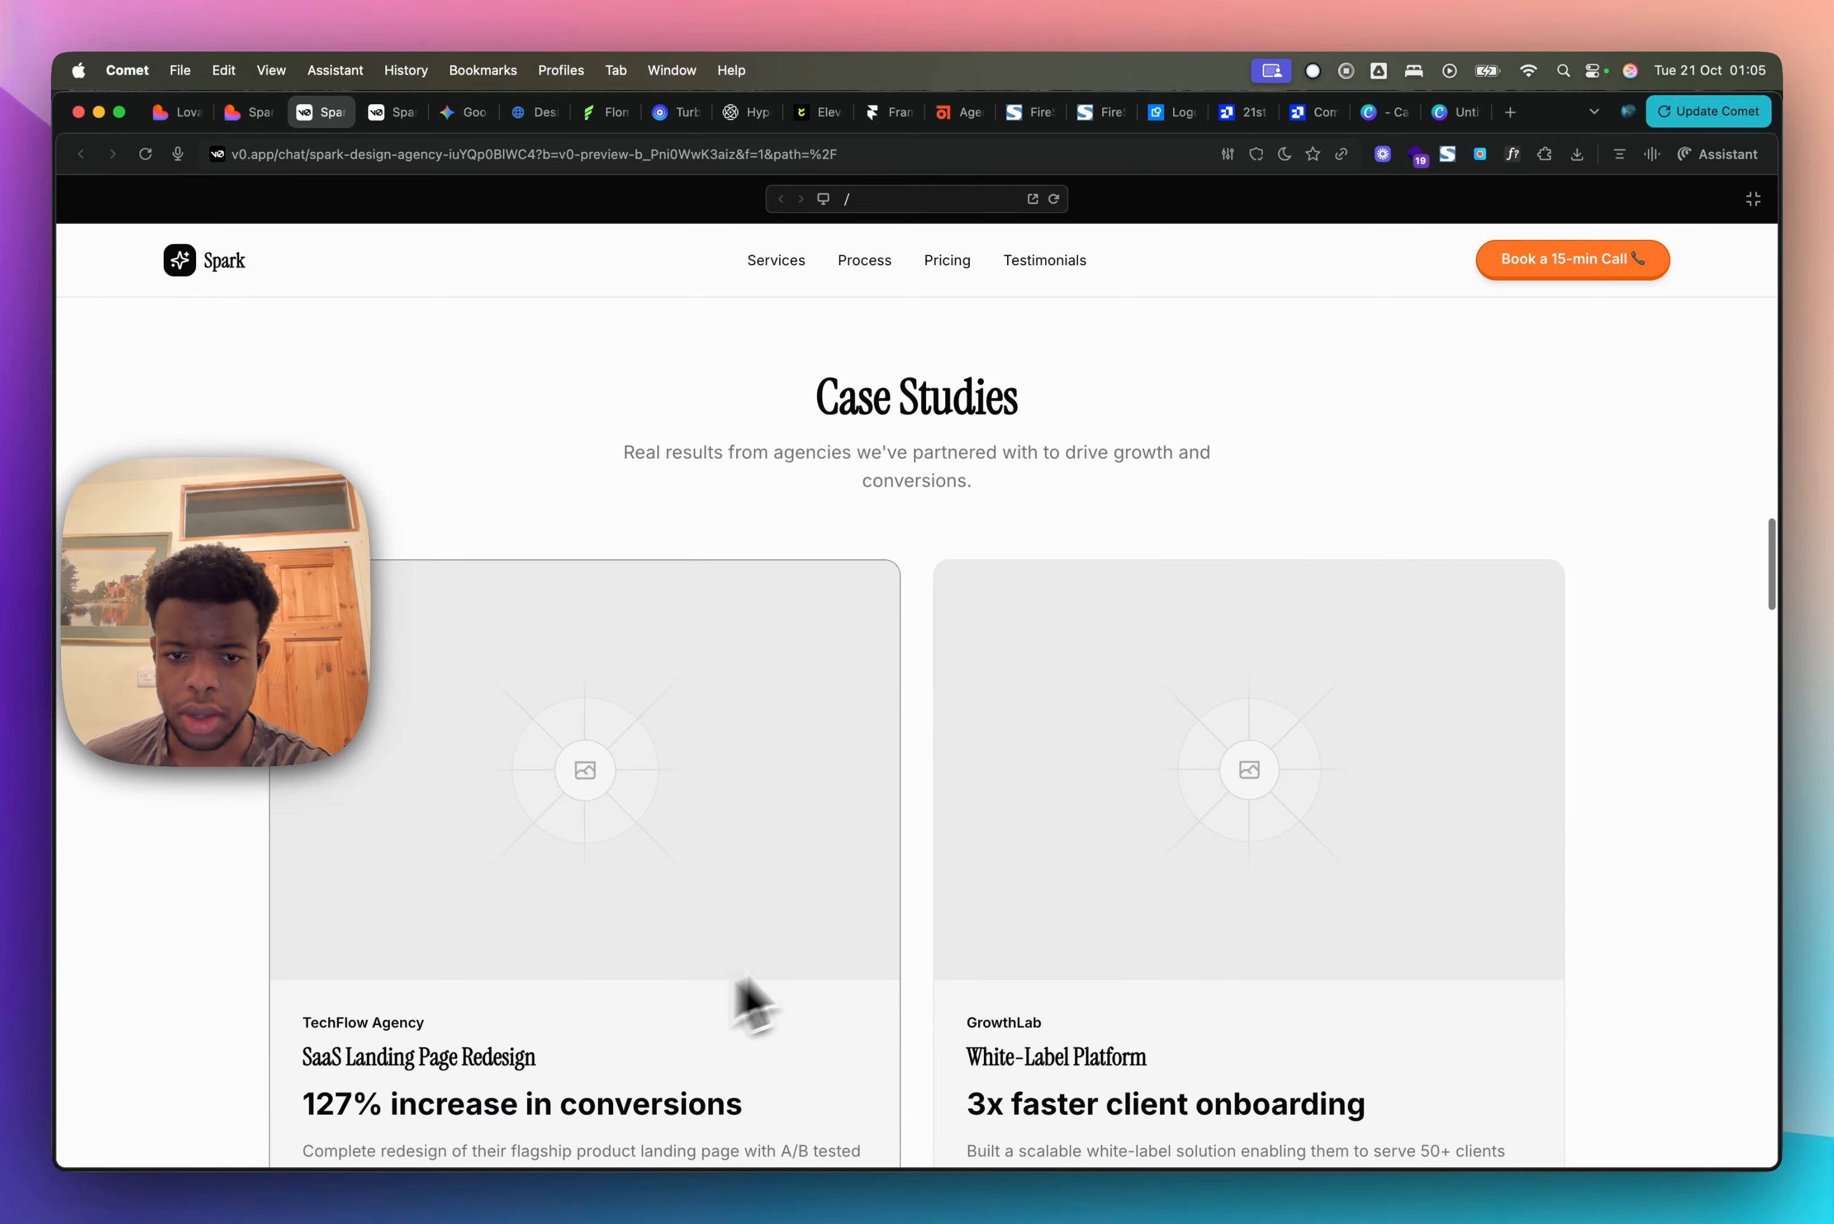
{"action": "scroll", "coordinate": [959, 1087], "scroll_direction": "down", "scroll_amount": 20}
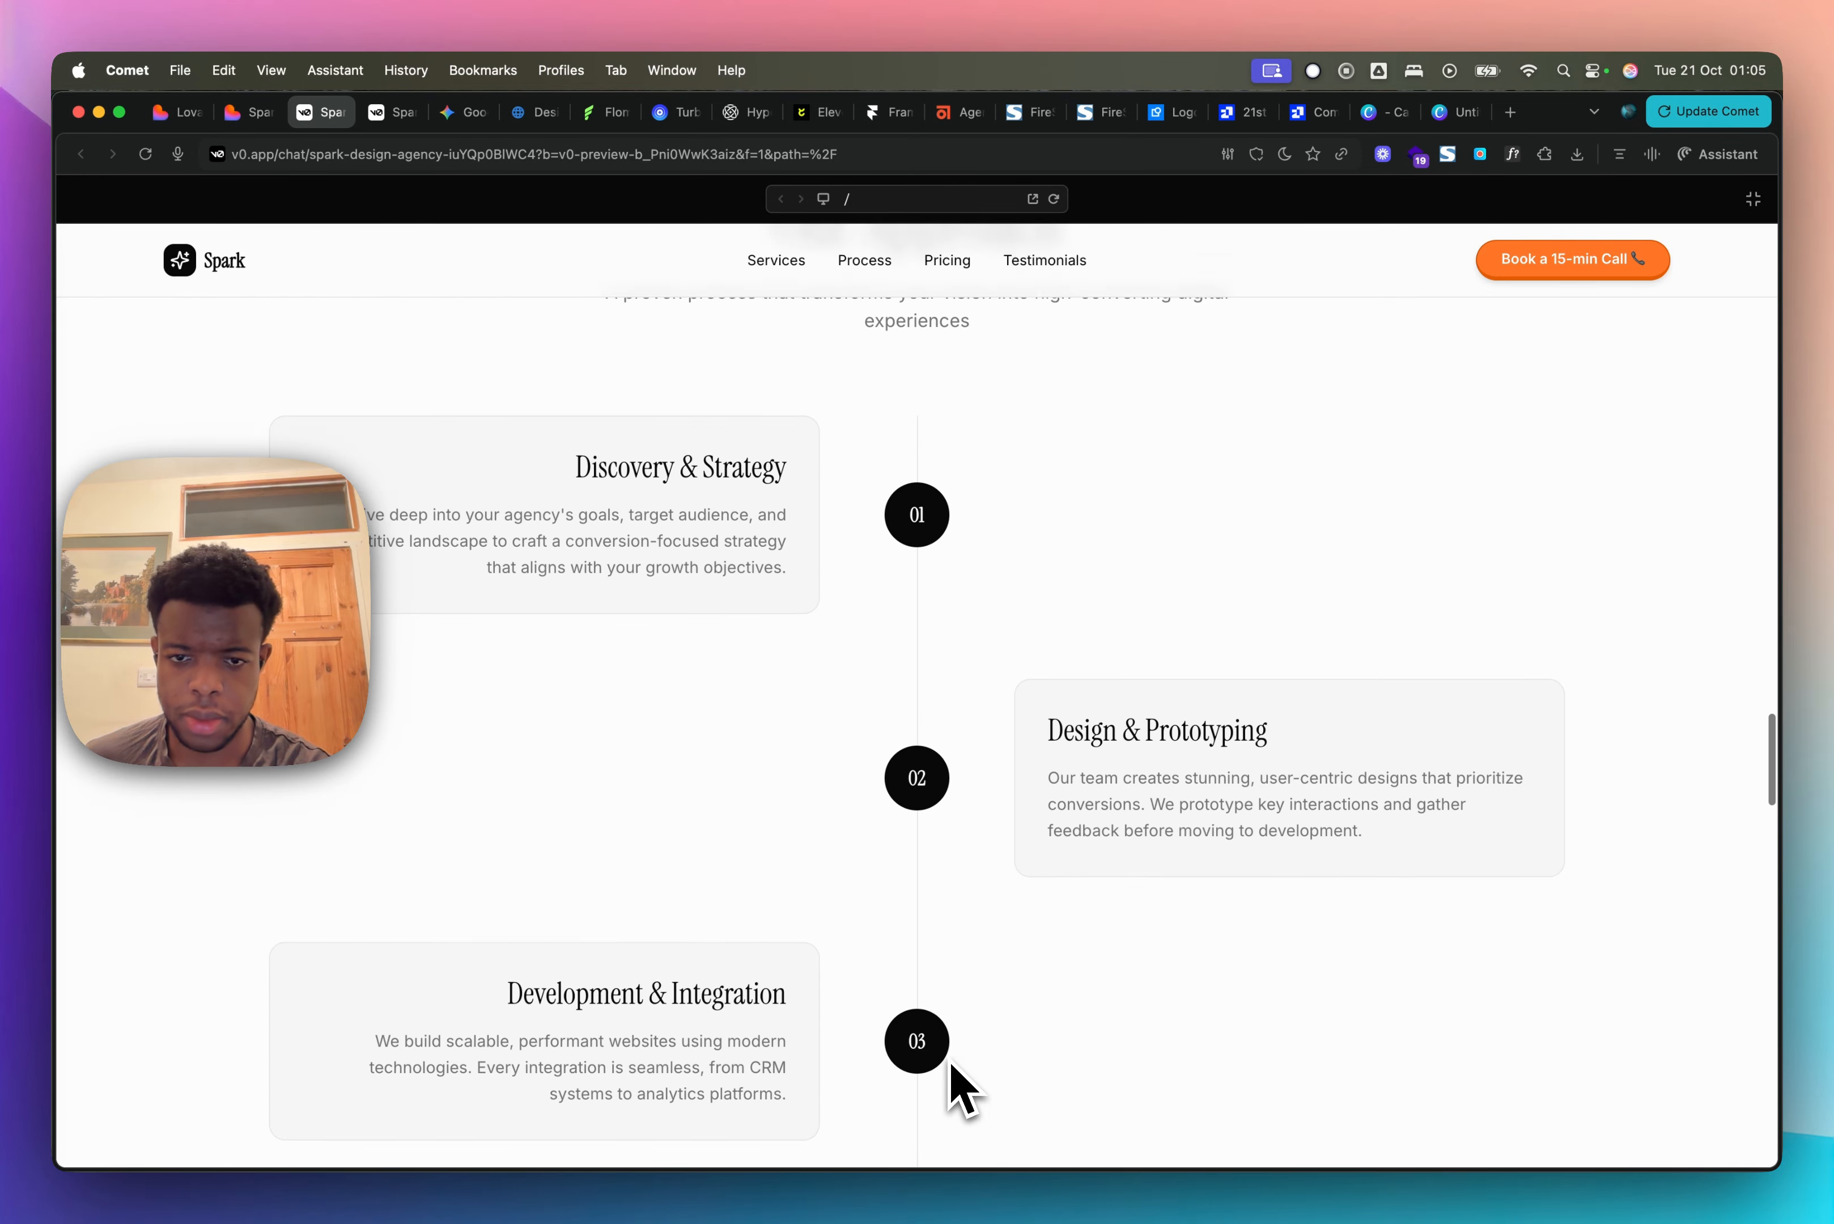
{"action": "scroll", "coordinate": [962, 1088], "scroll_direction": "down", "scroll_amount": 5}
{"action": "scroll", "coordinate": [962, 1087], "scroll_direction": "up", "scroll_amount": 15}
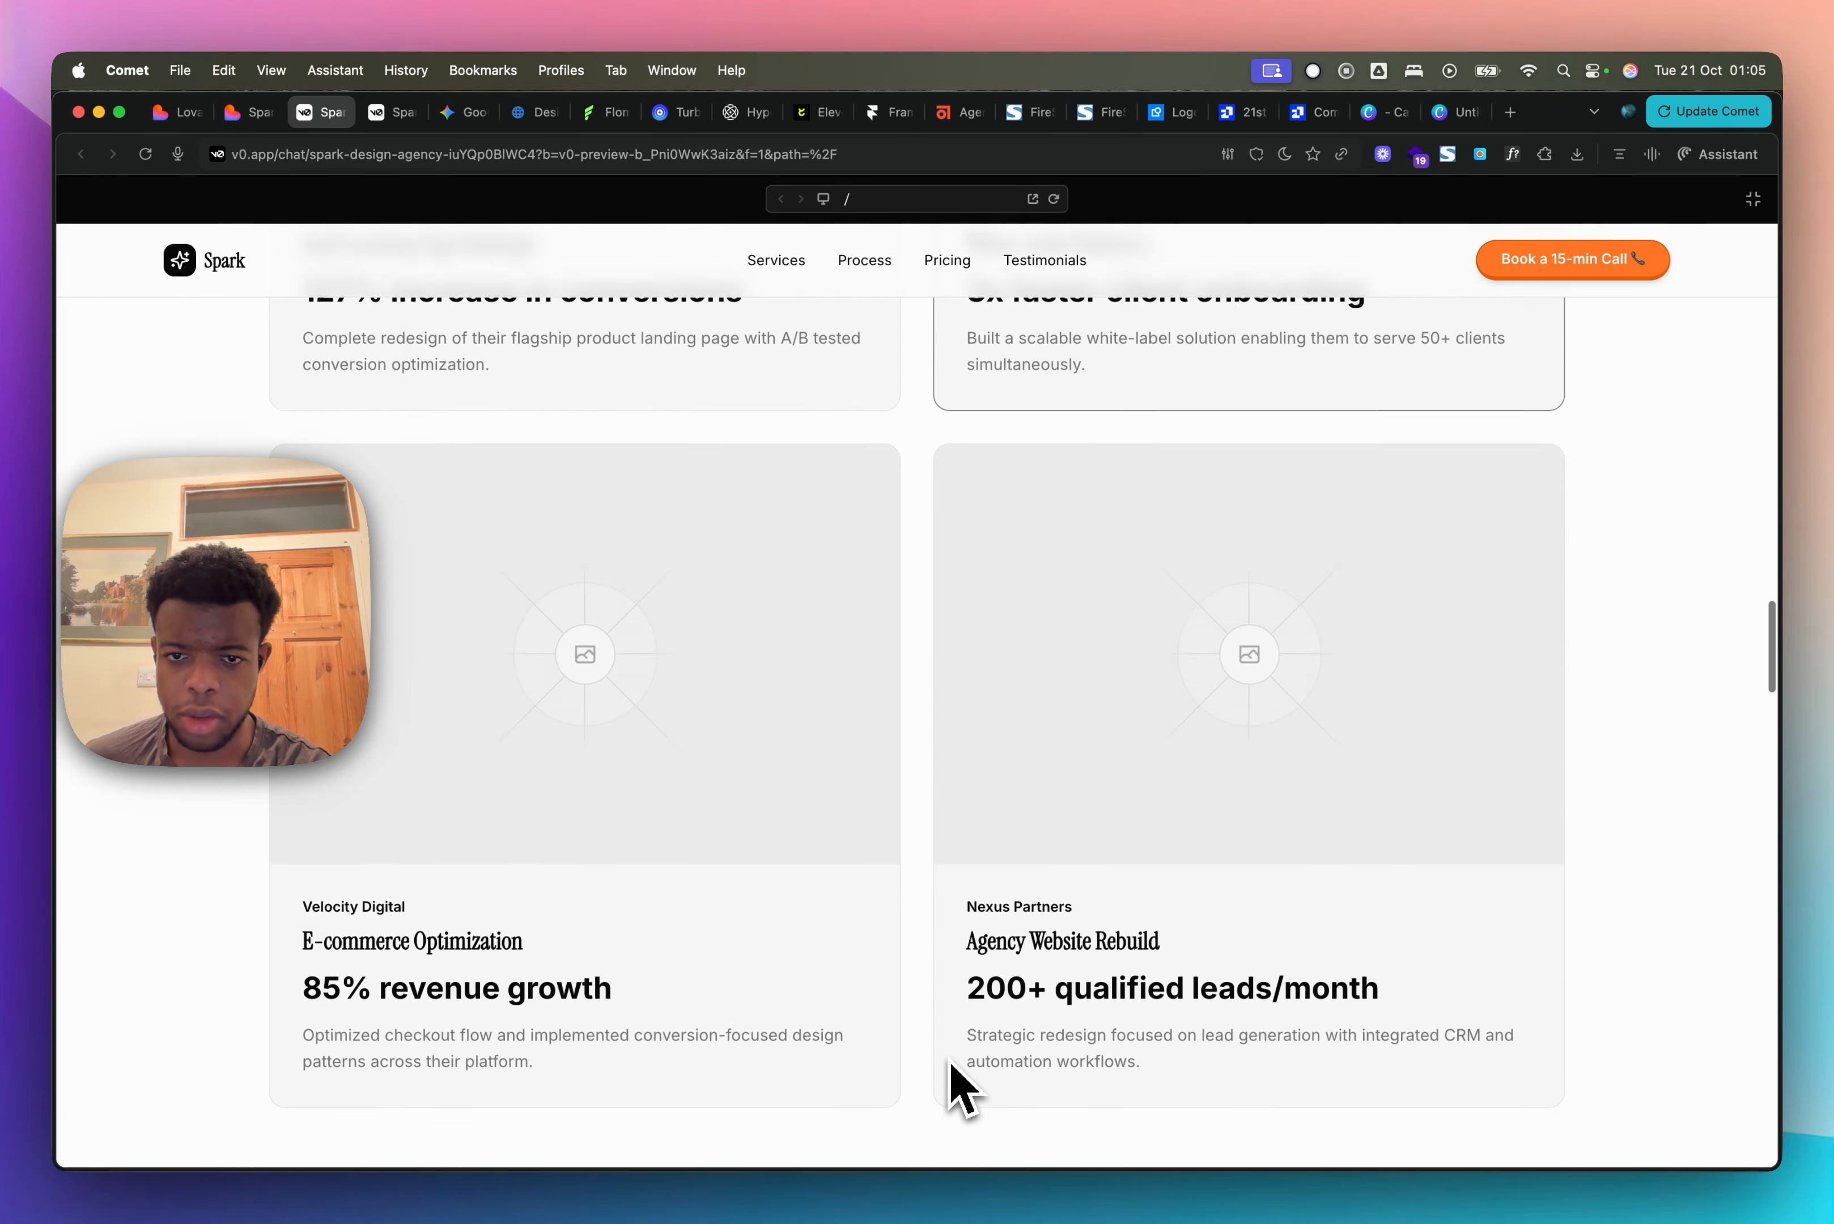
{"action": "scroll", "coordinate": [962, 1087], "scroll_direction": "up", "scroll_amount": 20}
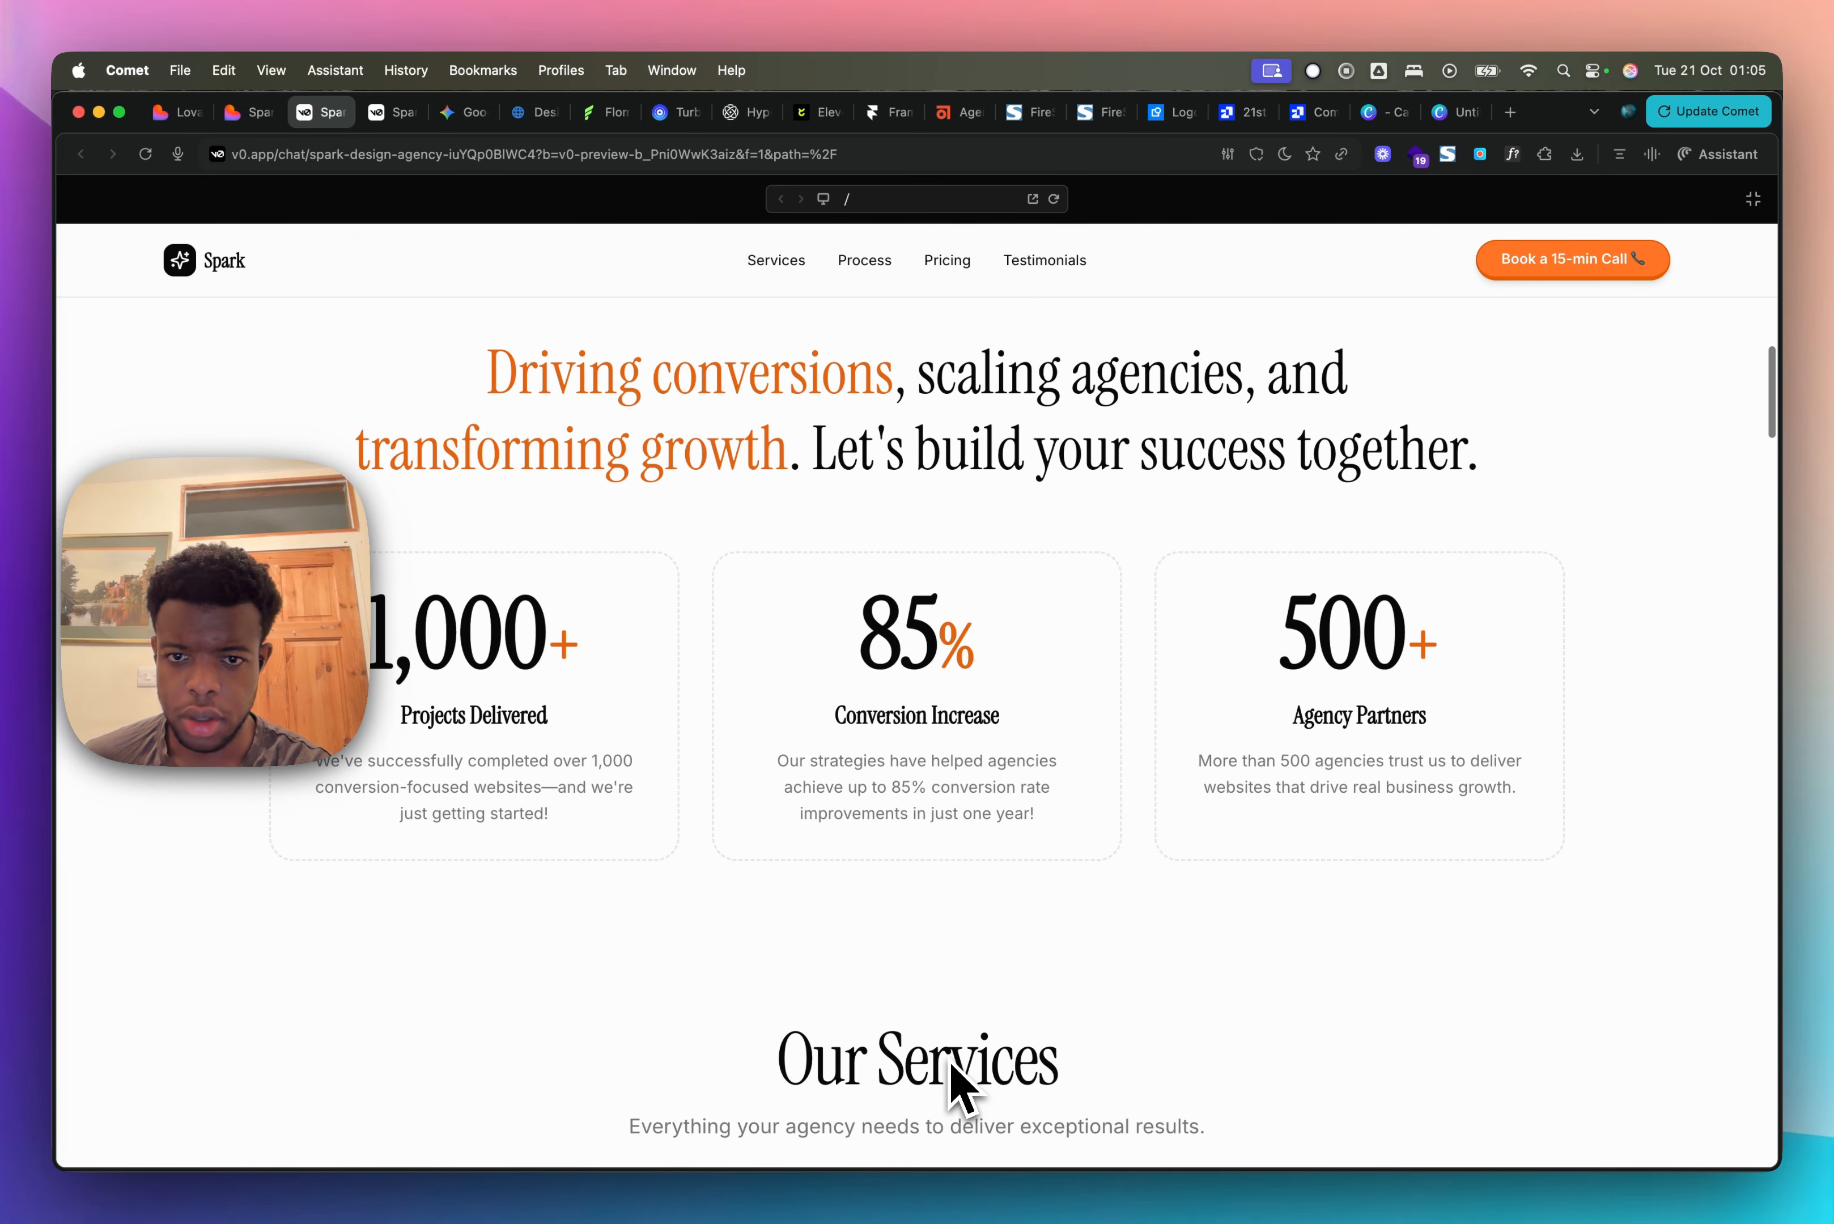
{"action": "scroll", "coordinate": [962, 1088], "scroll_direction": "down", "scroll_amount": 6}
{"action": "scroll", "coordinate": [955, 1086], "scroll_direction": "down", "scroll_amount": 10}
{"action": "scroll", "coordinate": [987, 710], "scroll_direction": "up", "scroll_amount": 7}
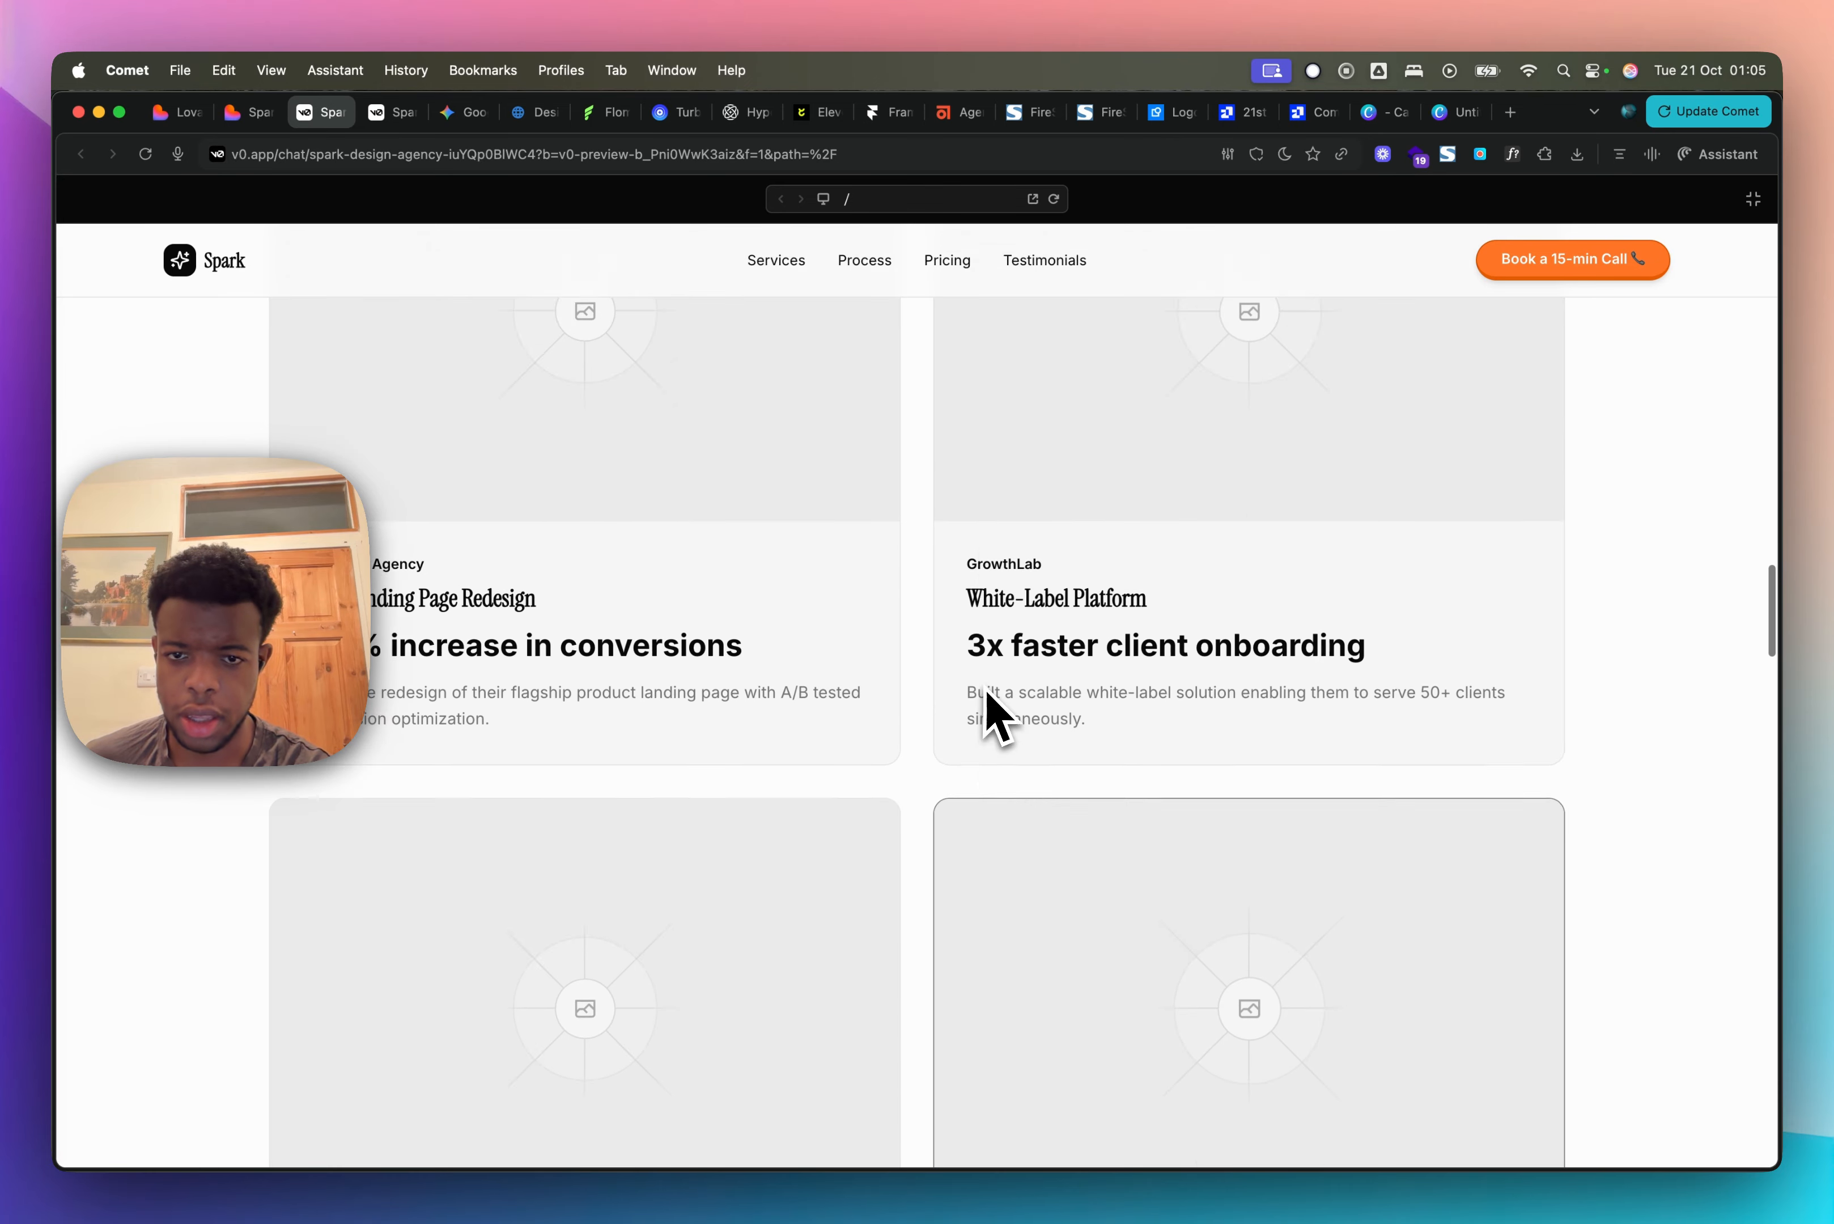
{"action": "scroll", "coordinate": [987, 686], "scroll_direction": "up", "scroll_amount": 2}
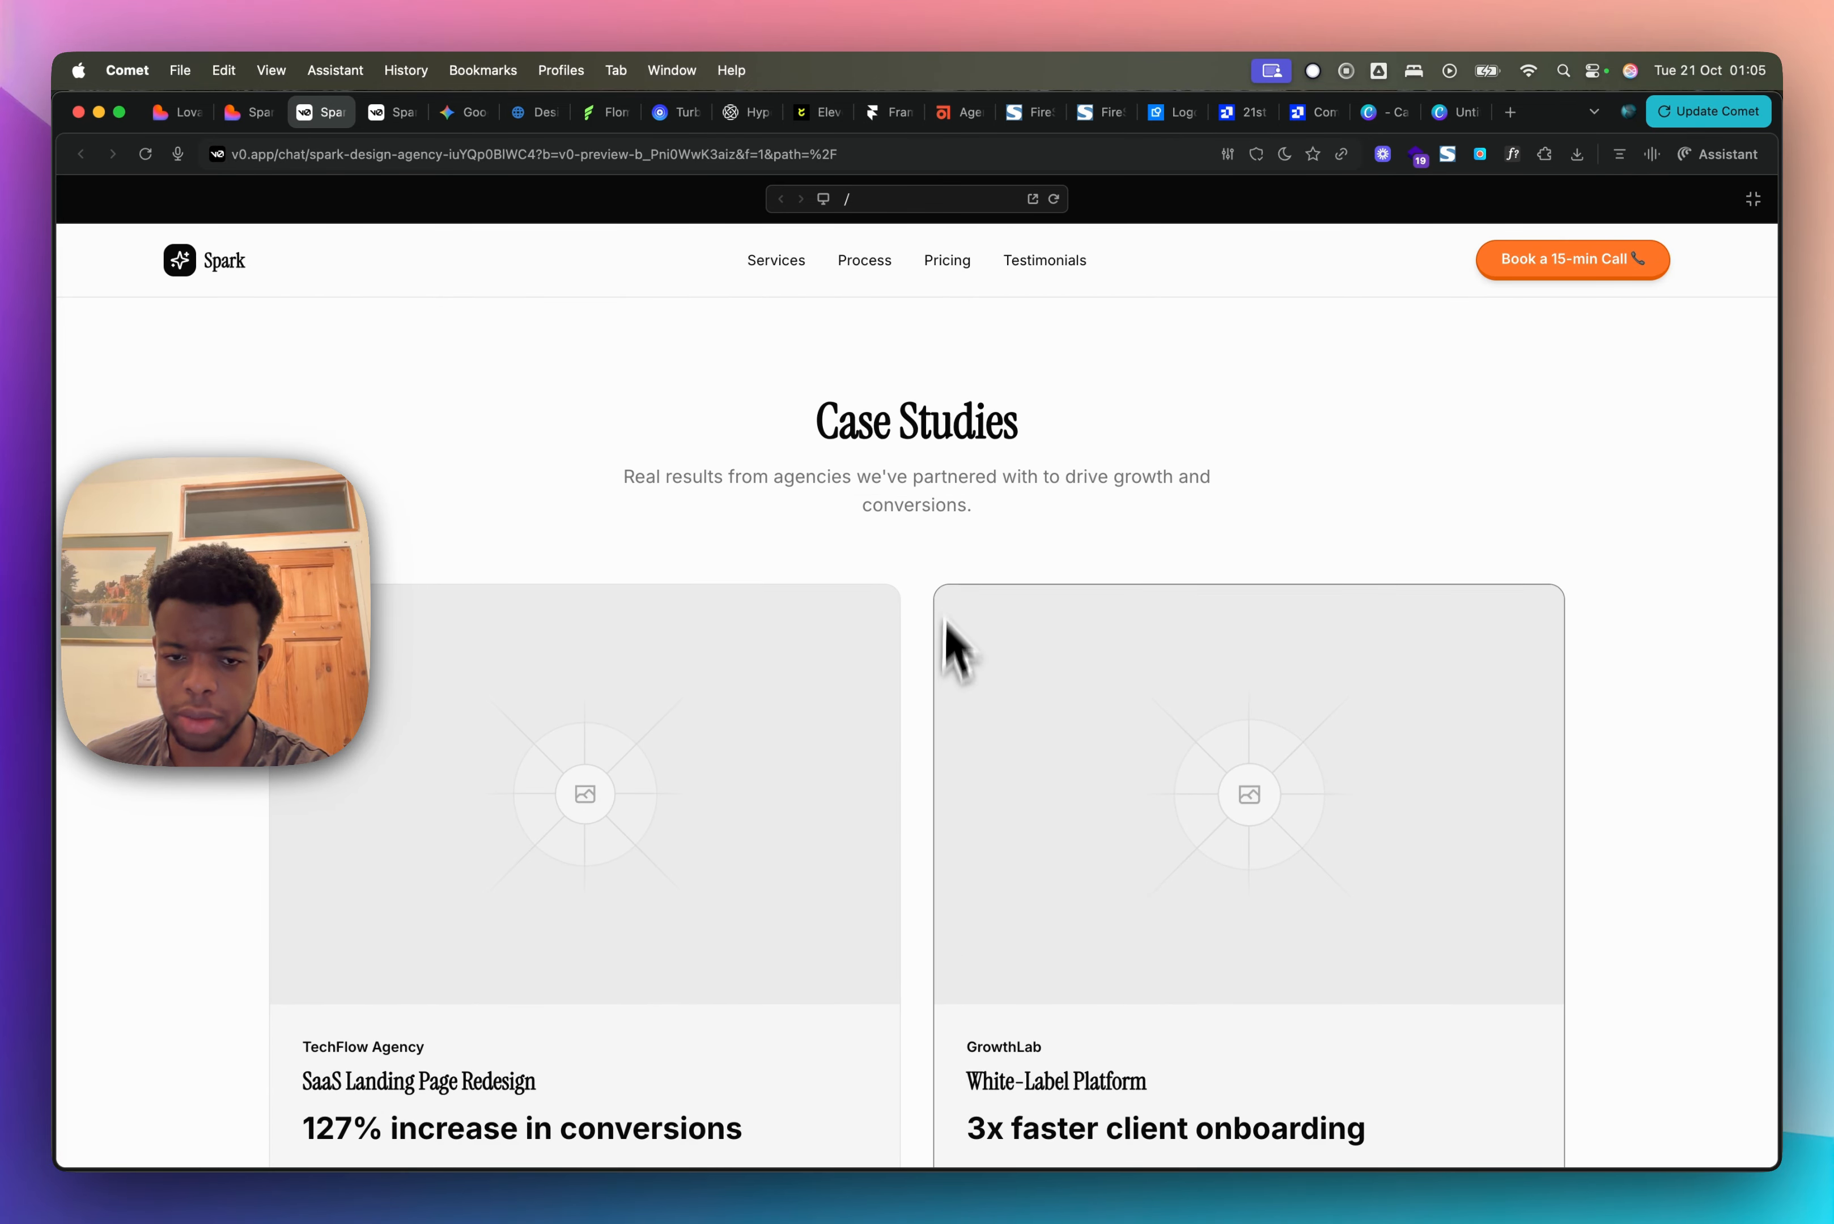
{"action": "scroll", "coordinate": [979, 710], "scroll_direction": "down", "scroll_amount": 5}
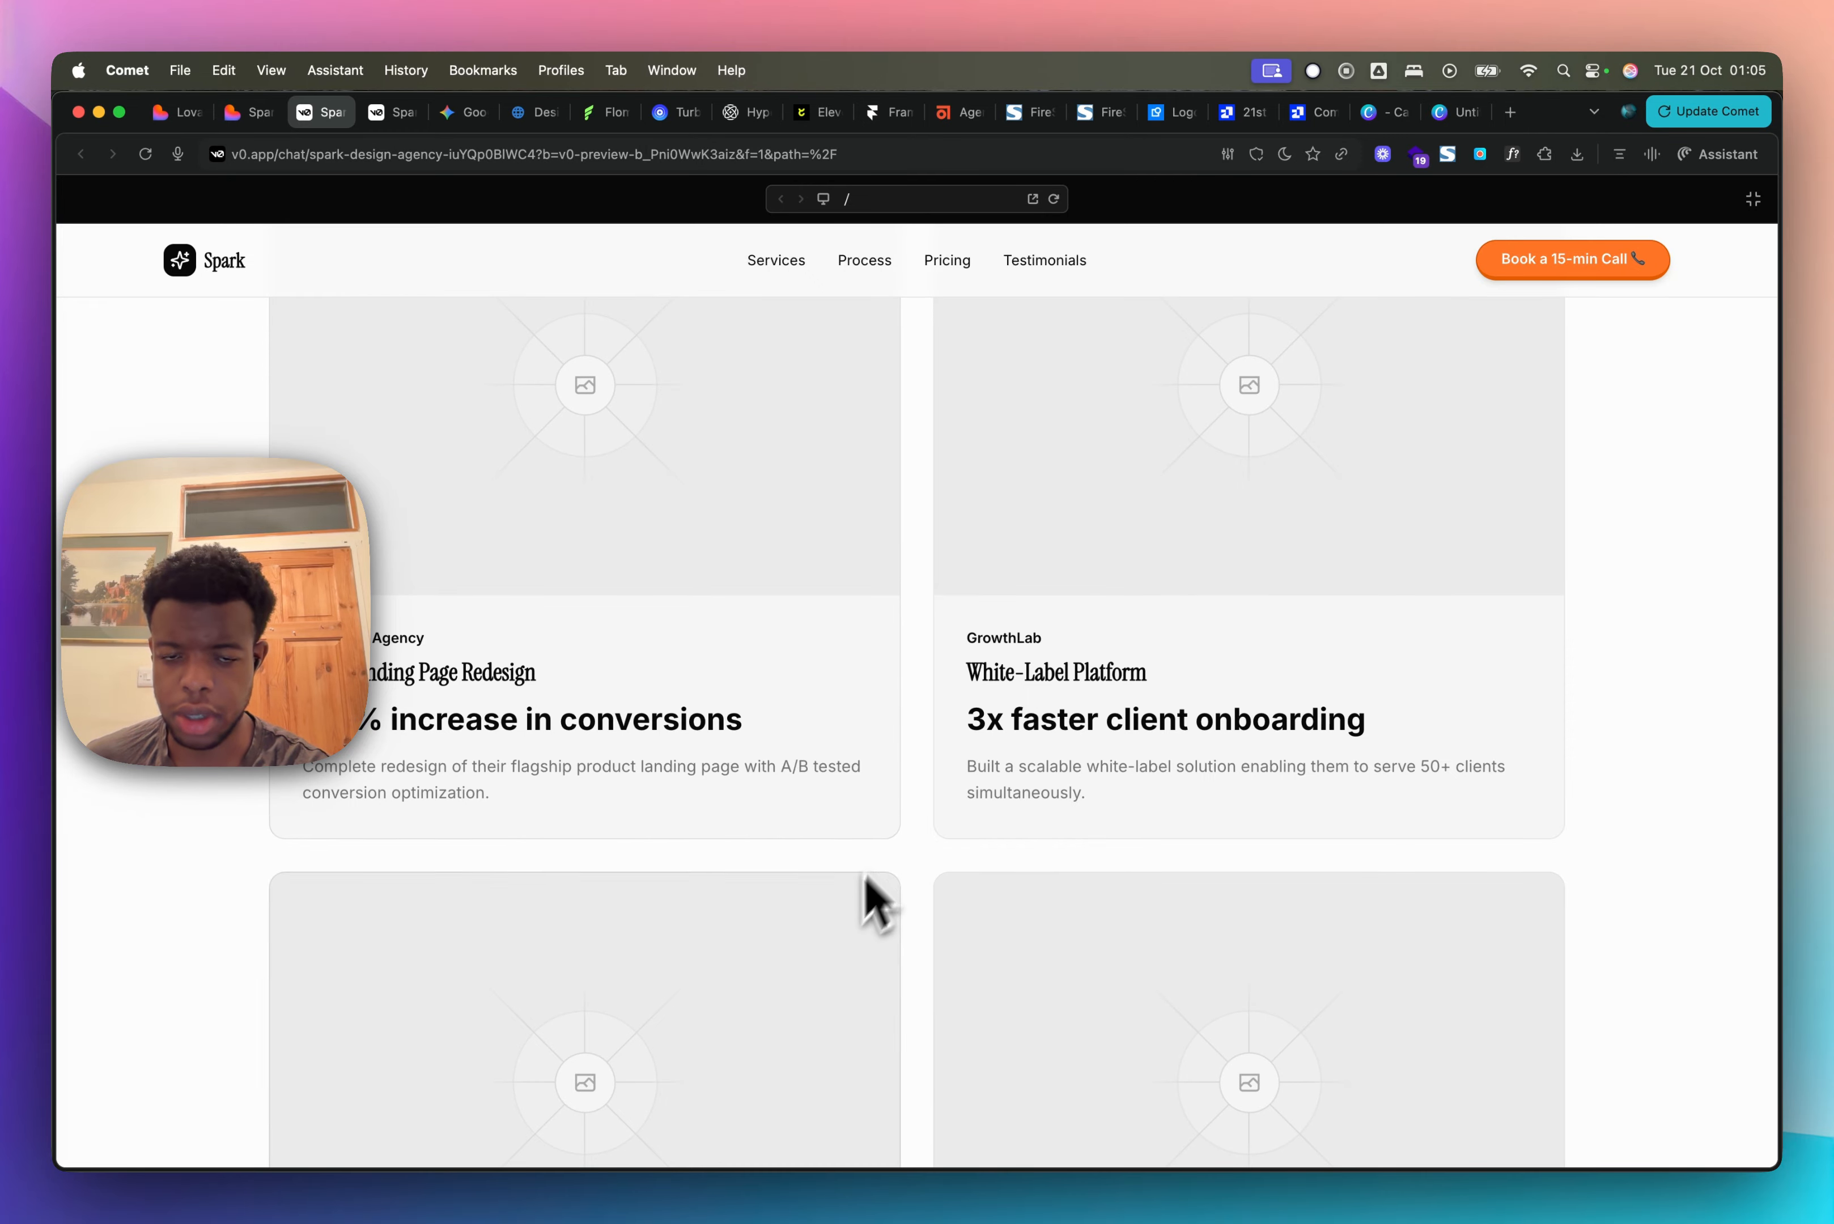
{"action": "scroll", "coordinate": [877, 907], "scroll_direction": "down", "scroll_amount": 15}
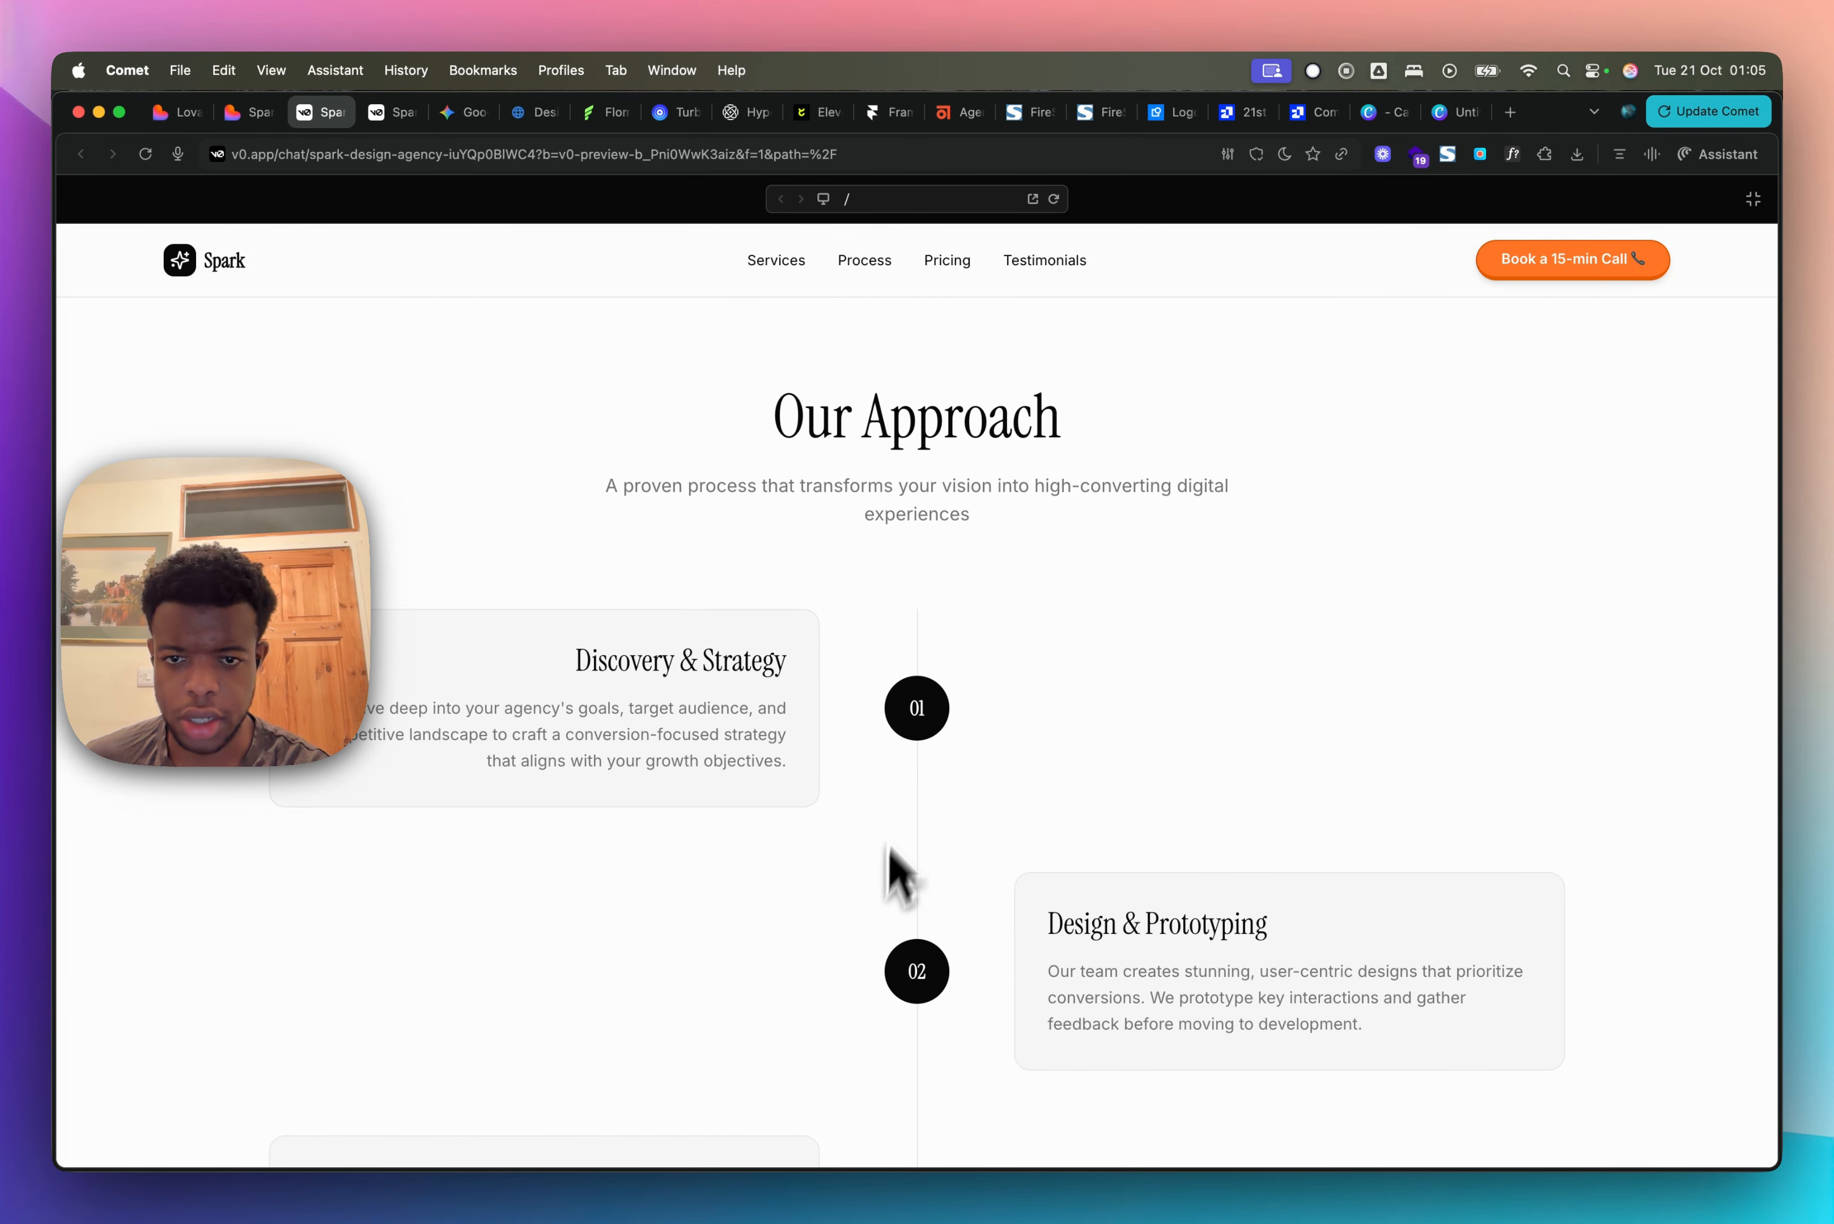
Step: Check v0's pricing section and test collapsing and expanding the FAQ question "What's your typical project timeline?"
{"action": "scroll", "coordinate": [900, 867], "scroll_direction": "down", "scroll_amount": 20}
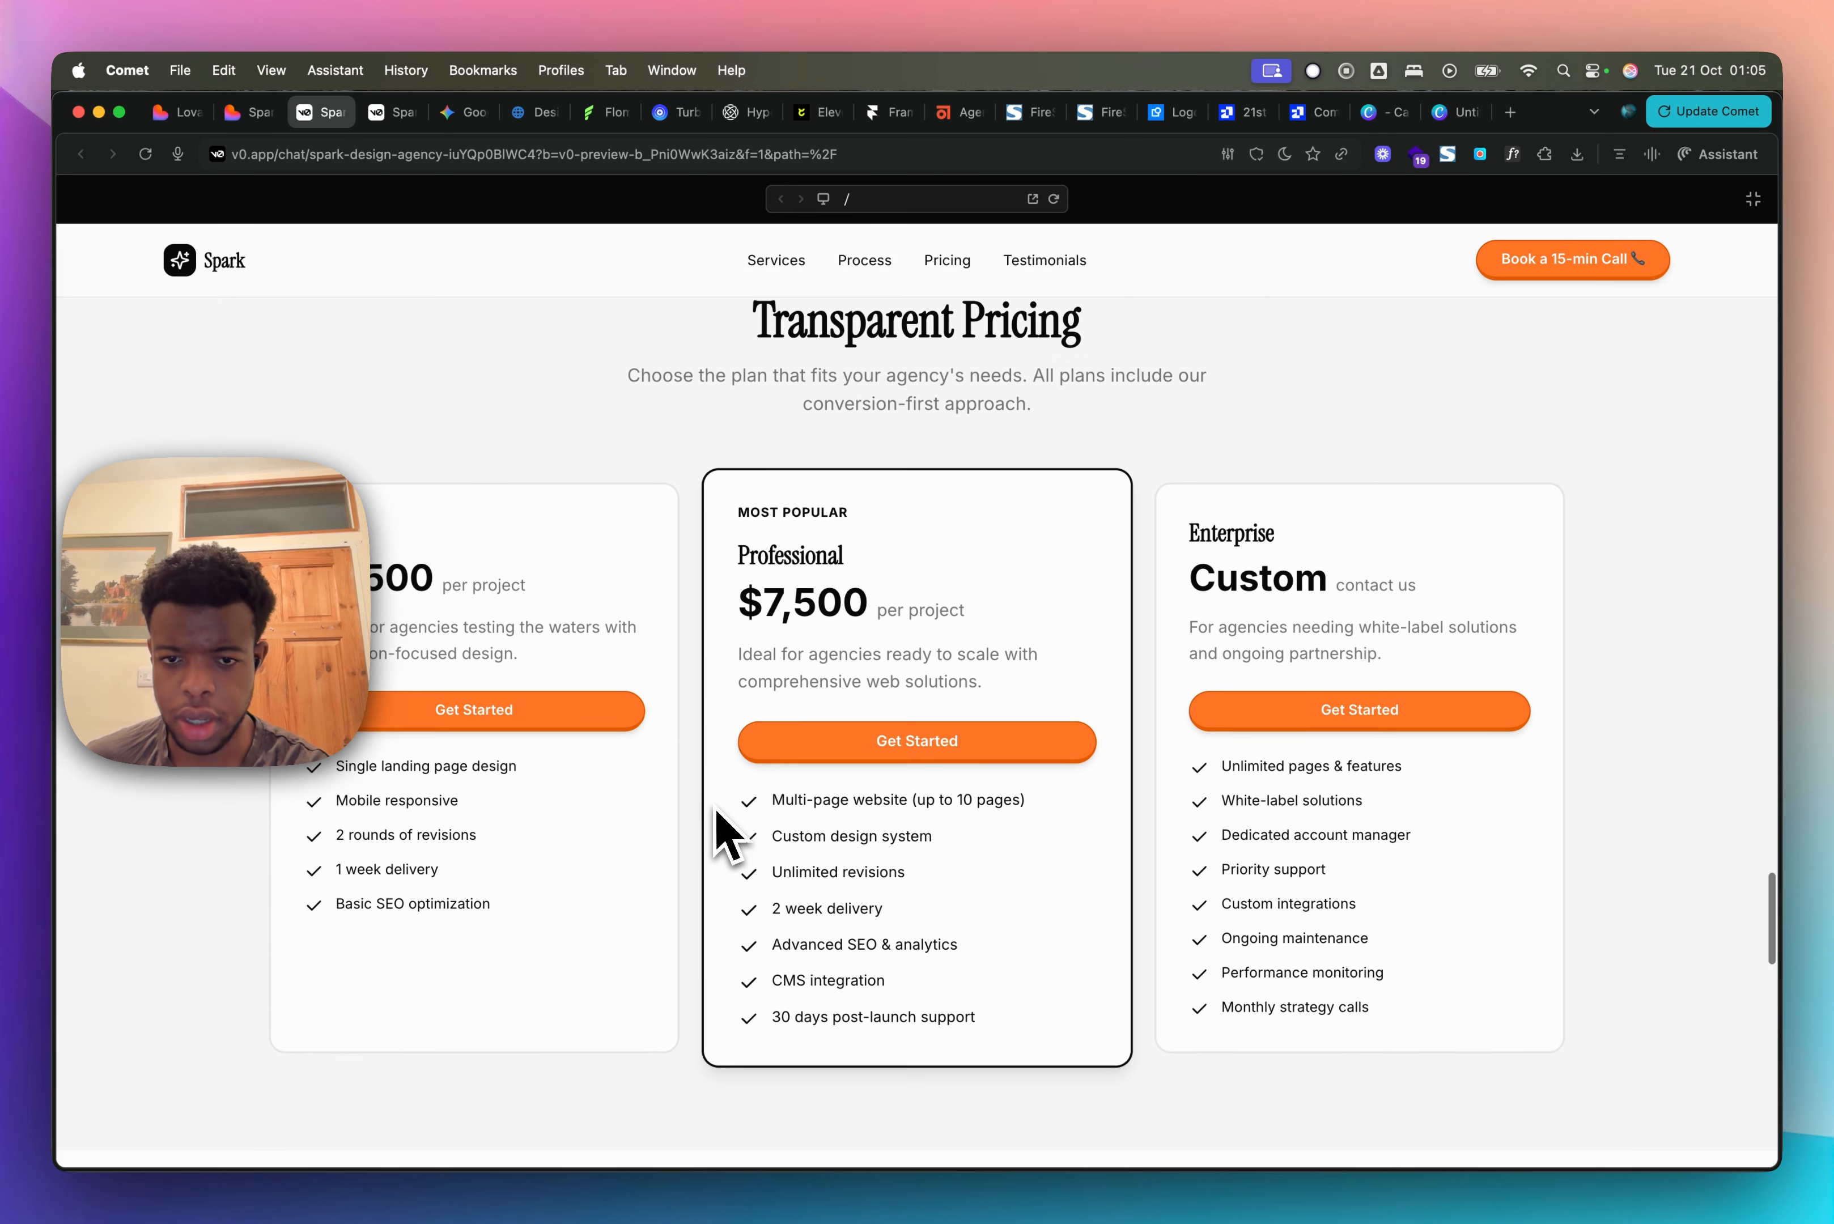
{"action": "scroll", "coordinate": [726, 835], "scroll_direction": "down", "scroll_amount": 2}
{"action": "scroll", "coordinate": [1086, 856], "scroll_direction": "down", "scroll_amount": 15}
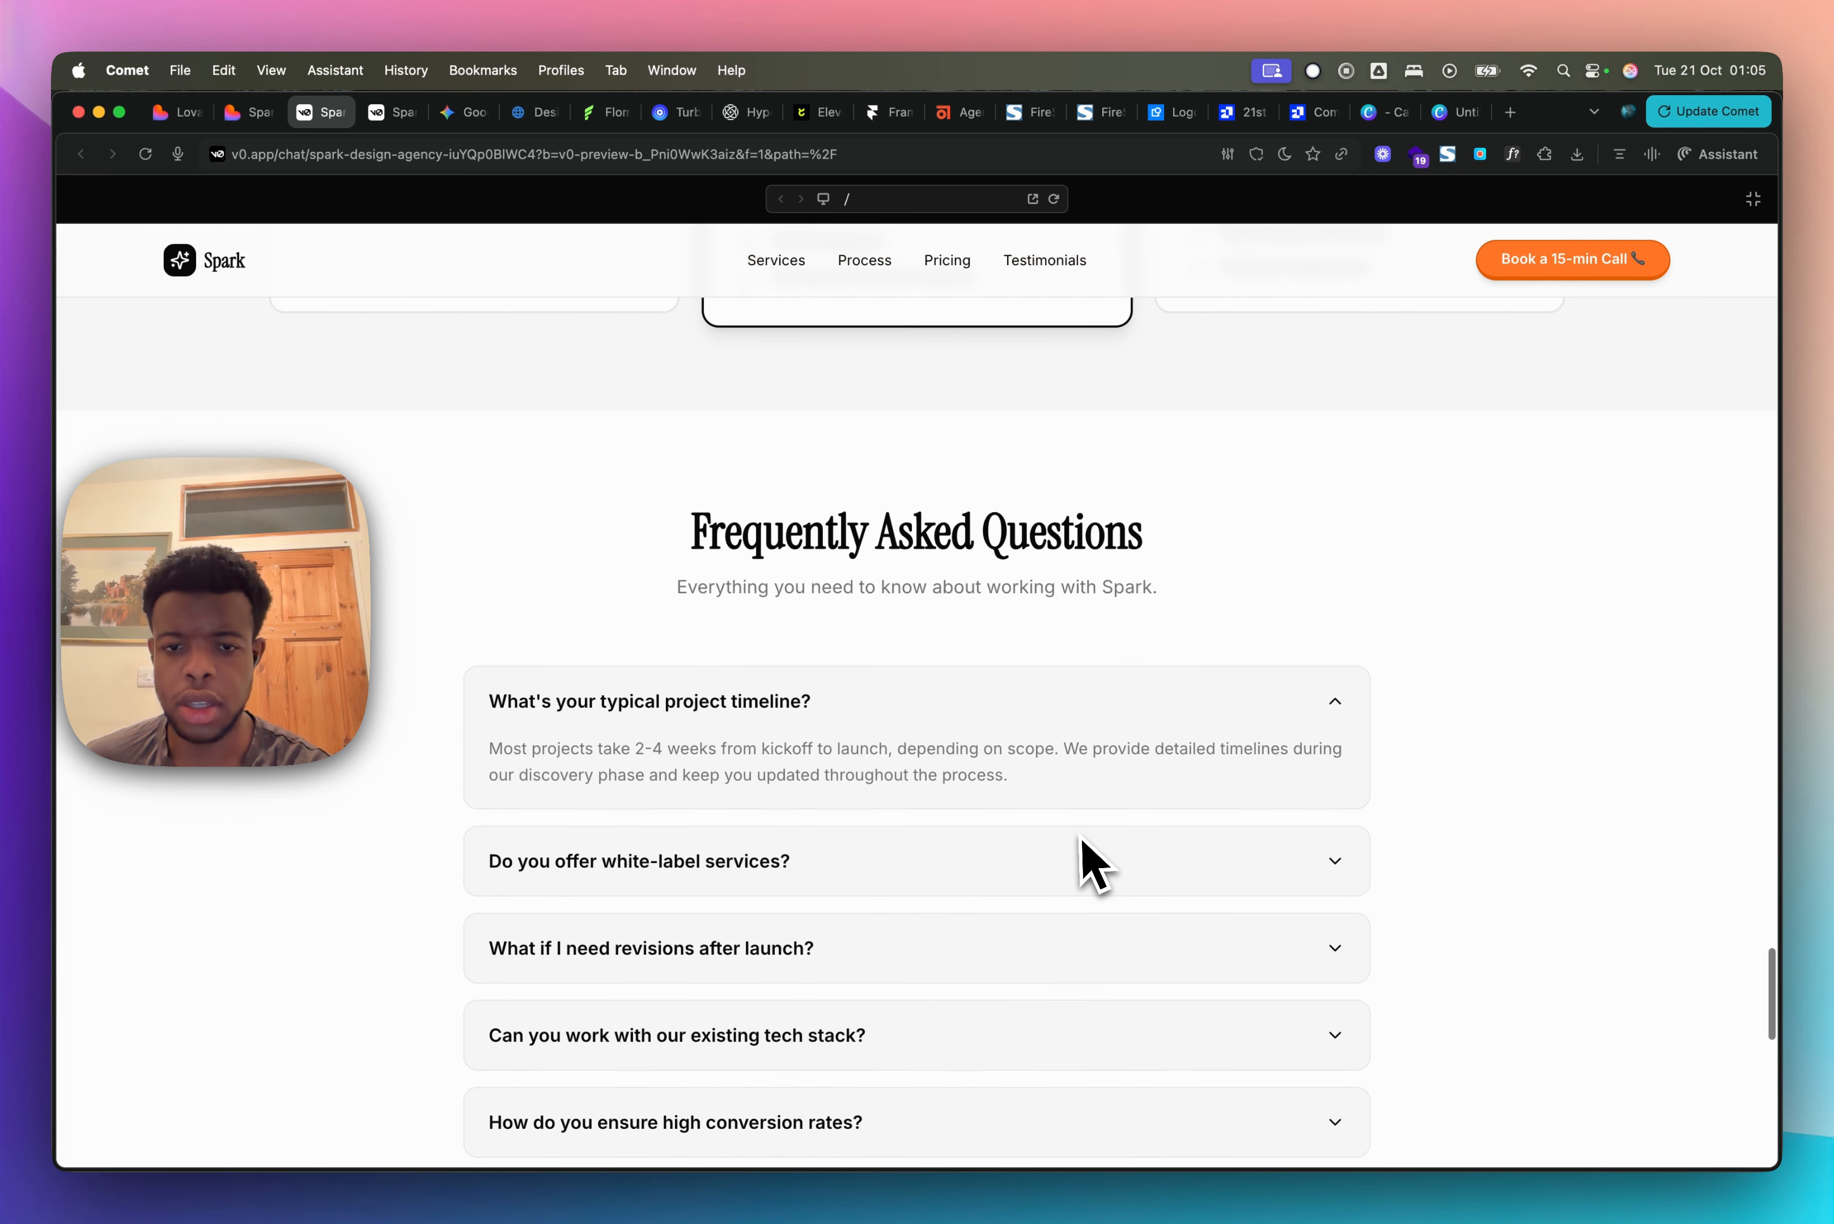
{"action": "left_click", "coordinate": [1236, 568]}
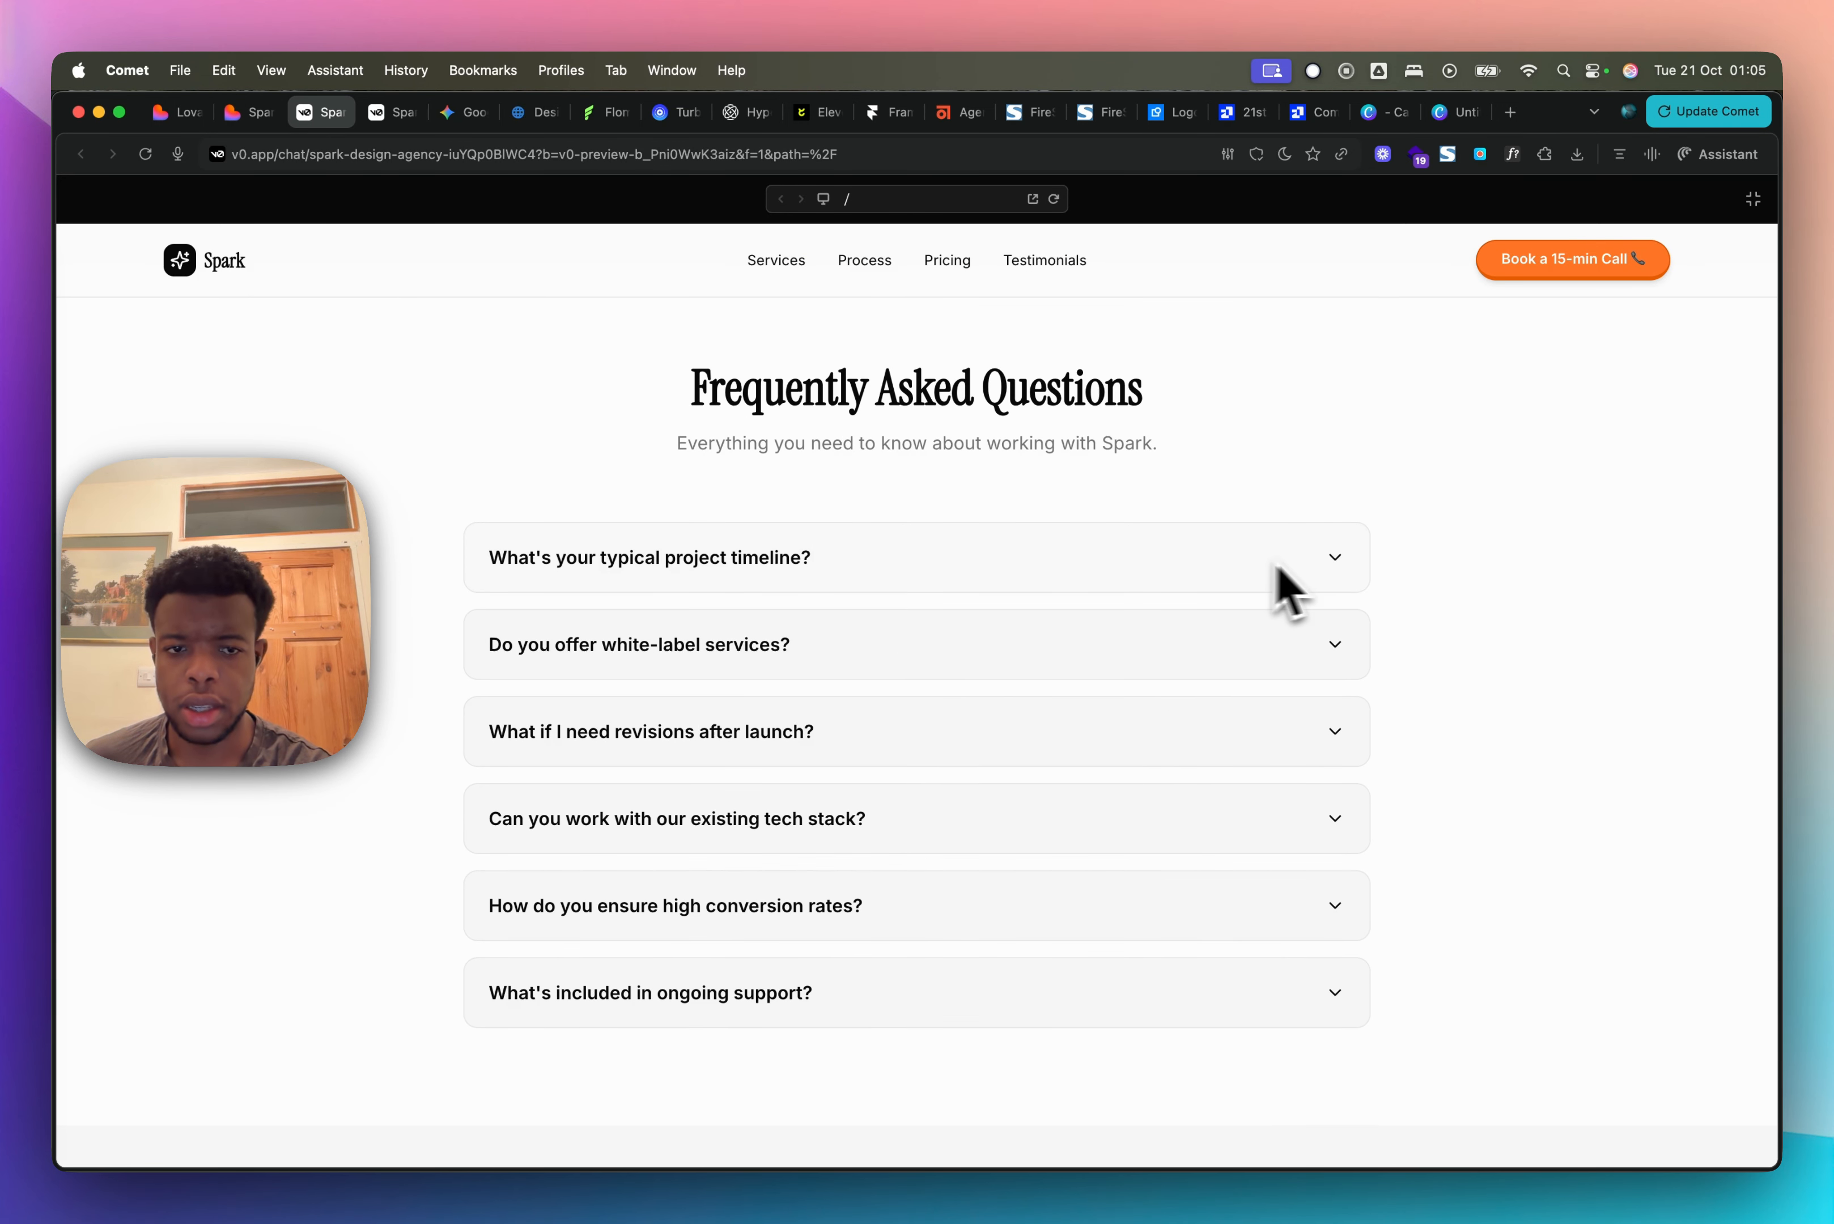
{"action": "left_click", "coordinate": [1332, 568]}
{"action": "left_click", "coordinate": [1332, 568]}
Step: Inspect v0's "Ready to Scale Your Agency?" CTA card and footer, and review the page back up to the case studies
{"action": "scroll", "coordinate": [1209, 737], "scroll_direction": "down", "scroll_amount": 10}
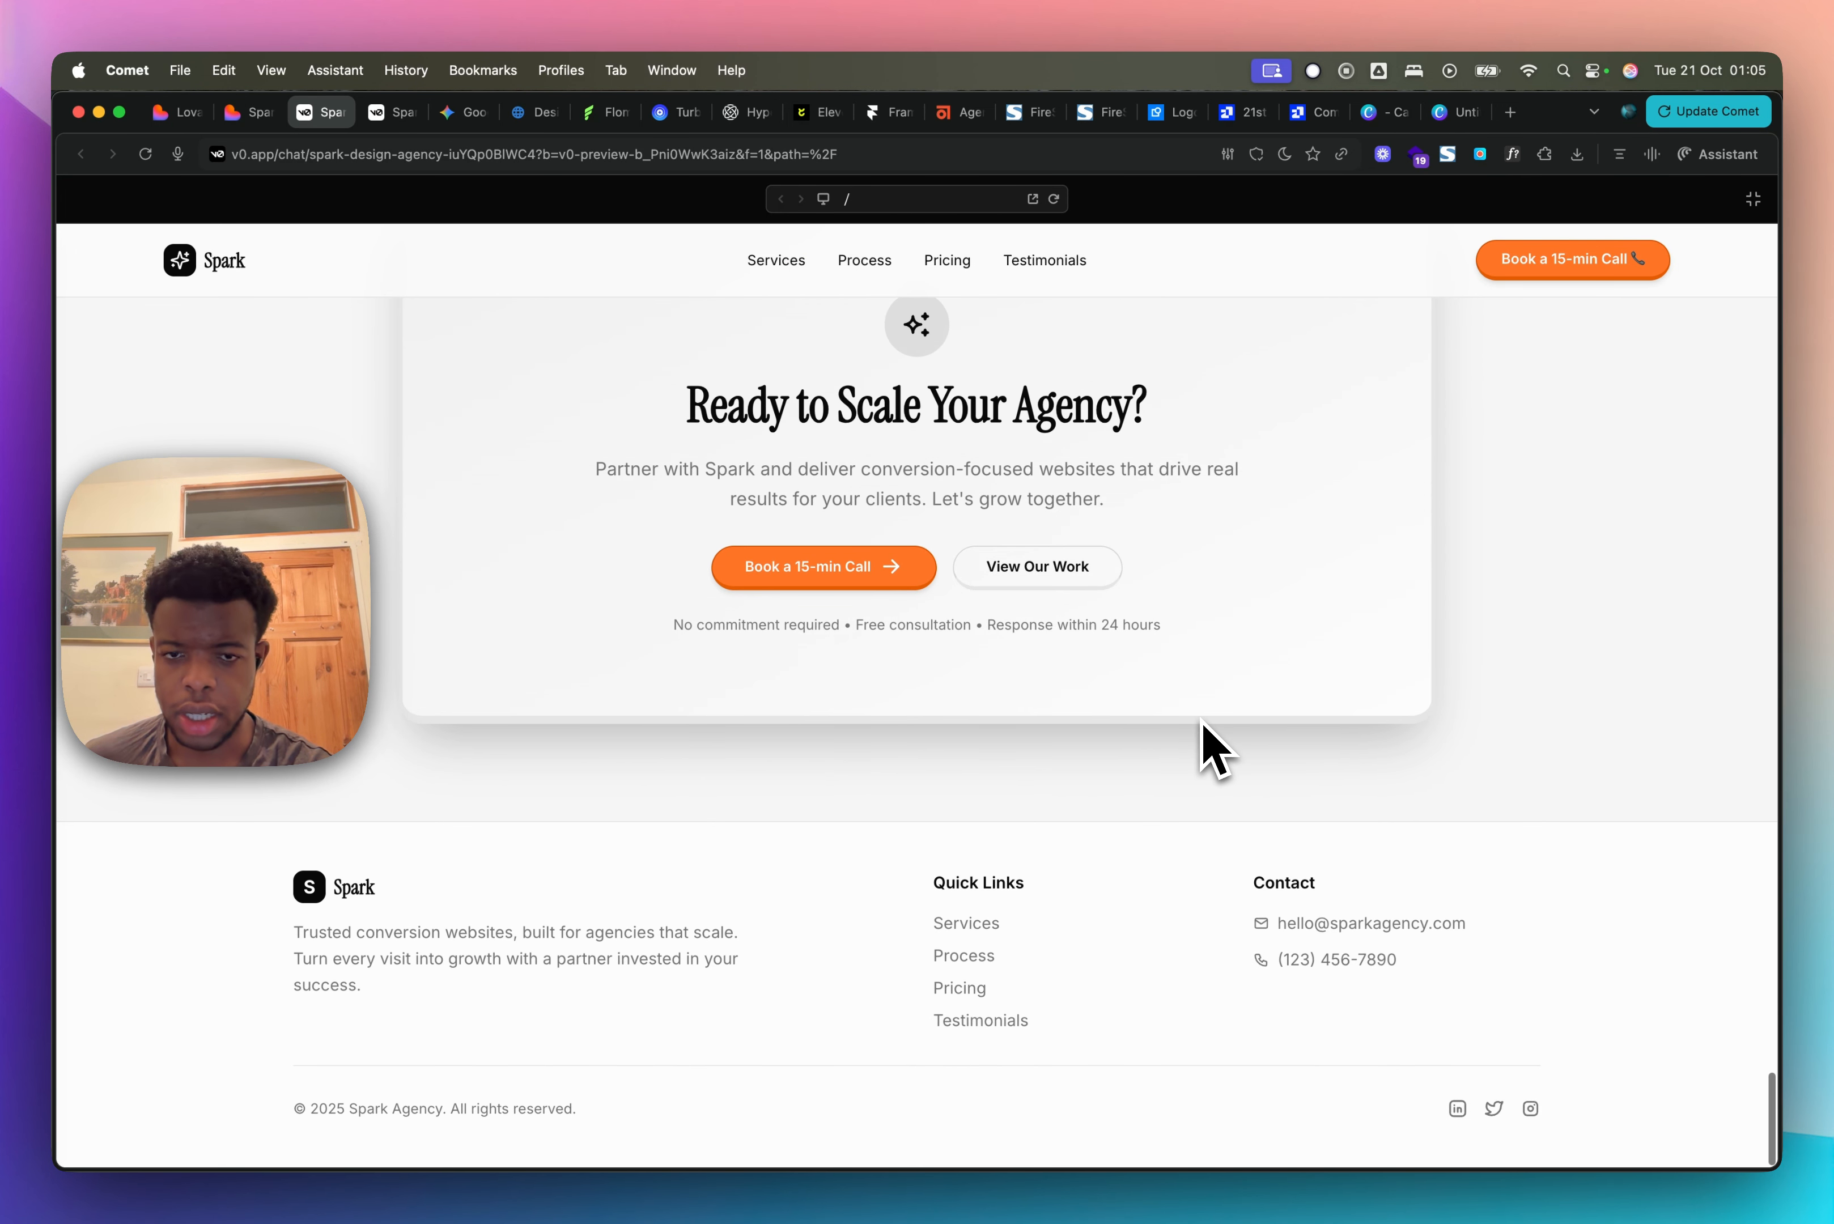
{"action": "scroll", "coordinate": [1041, 627], "scroll_direction": "up", "scroll_amount": 2}
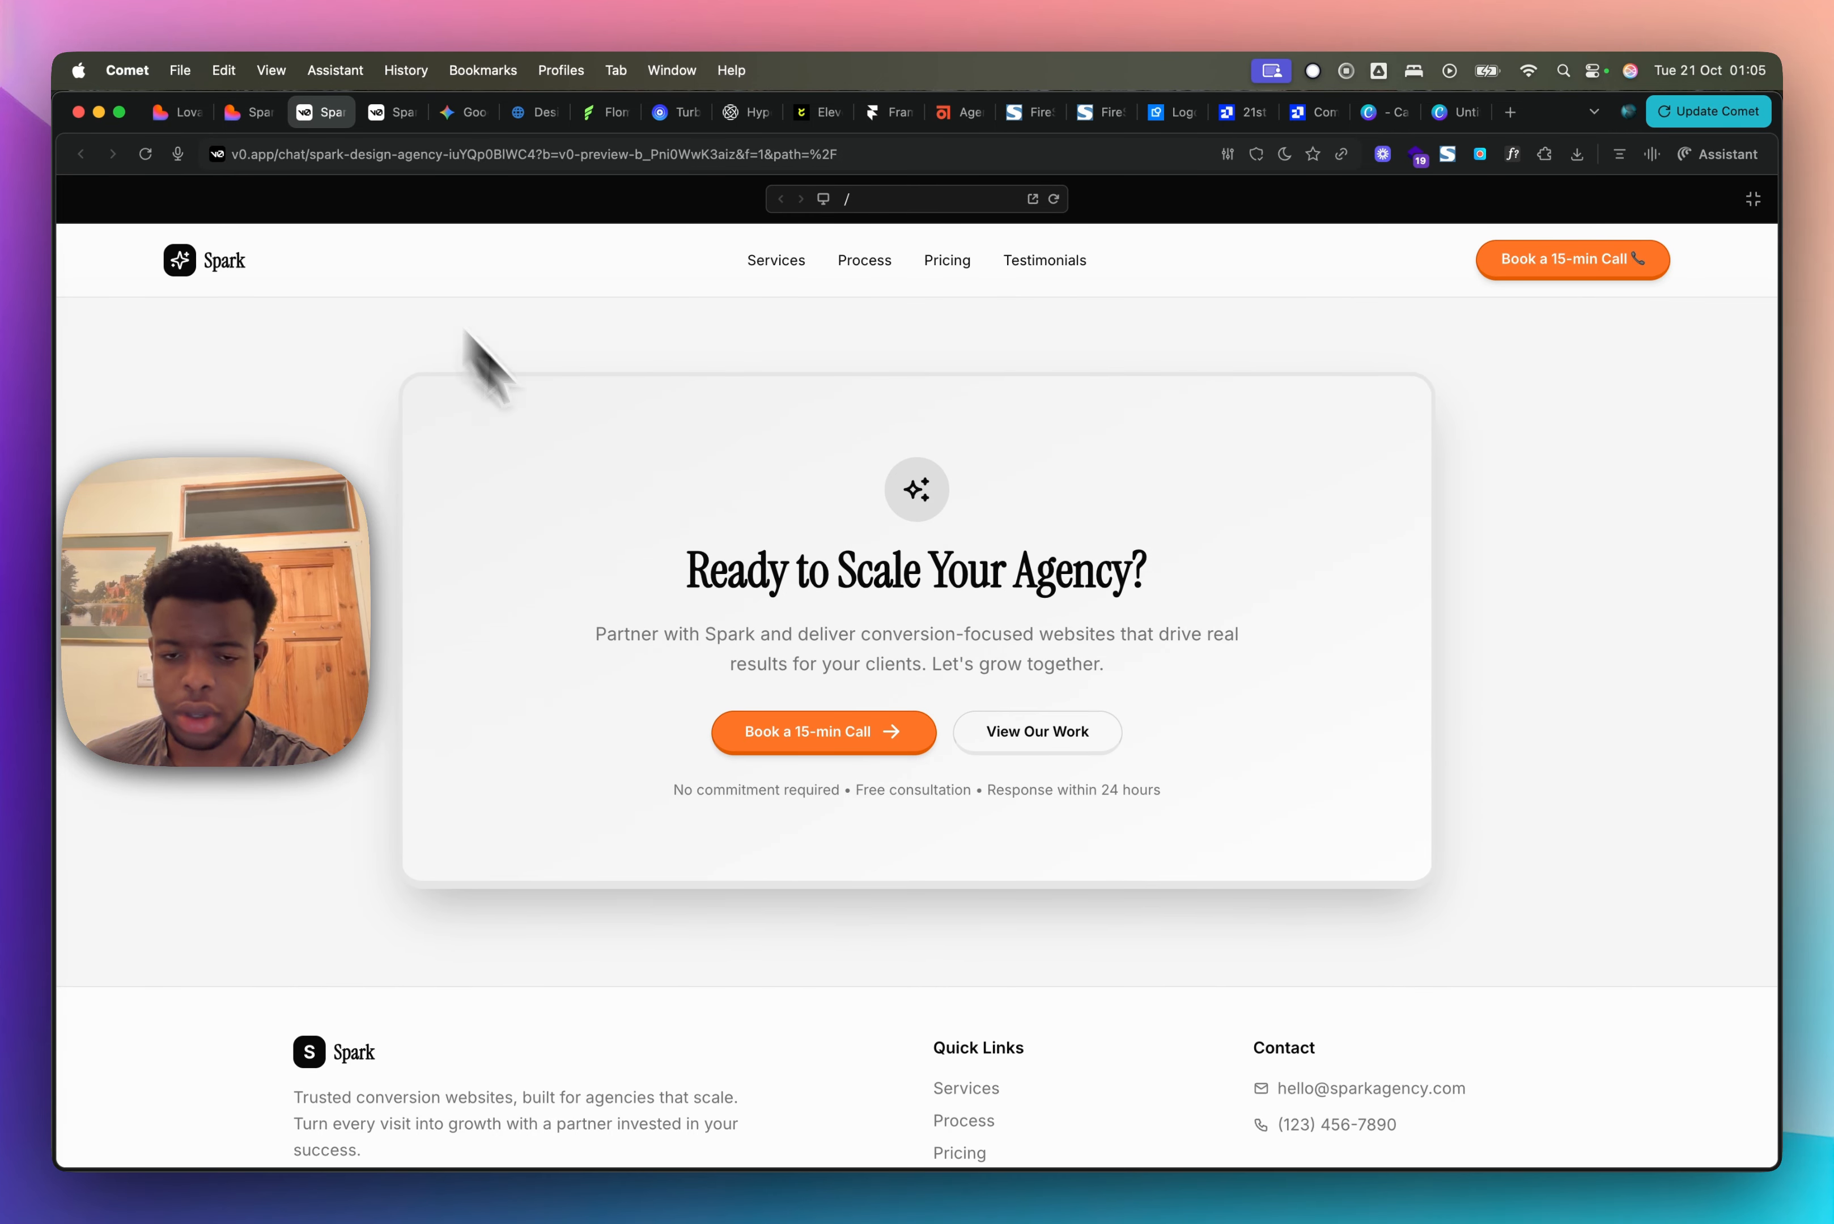
{"action": "scroll", "coordinate": [884, 699], "scroll_direction": "down", "scroll_amount": 2}
{"action": "scroll", "coordinate": [926, 706], "scroll_direction": "up", "scroll_amount": 15}
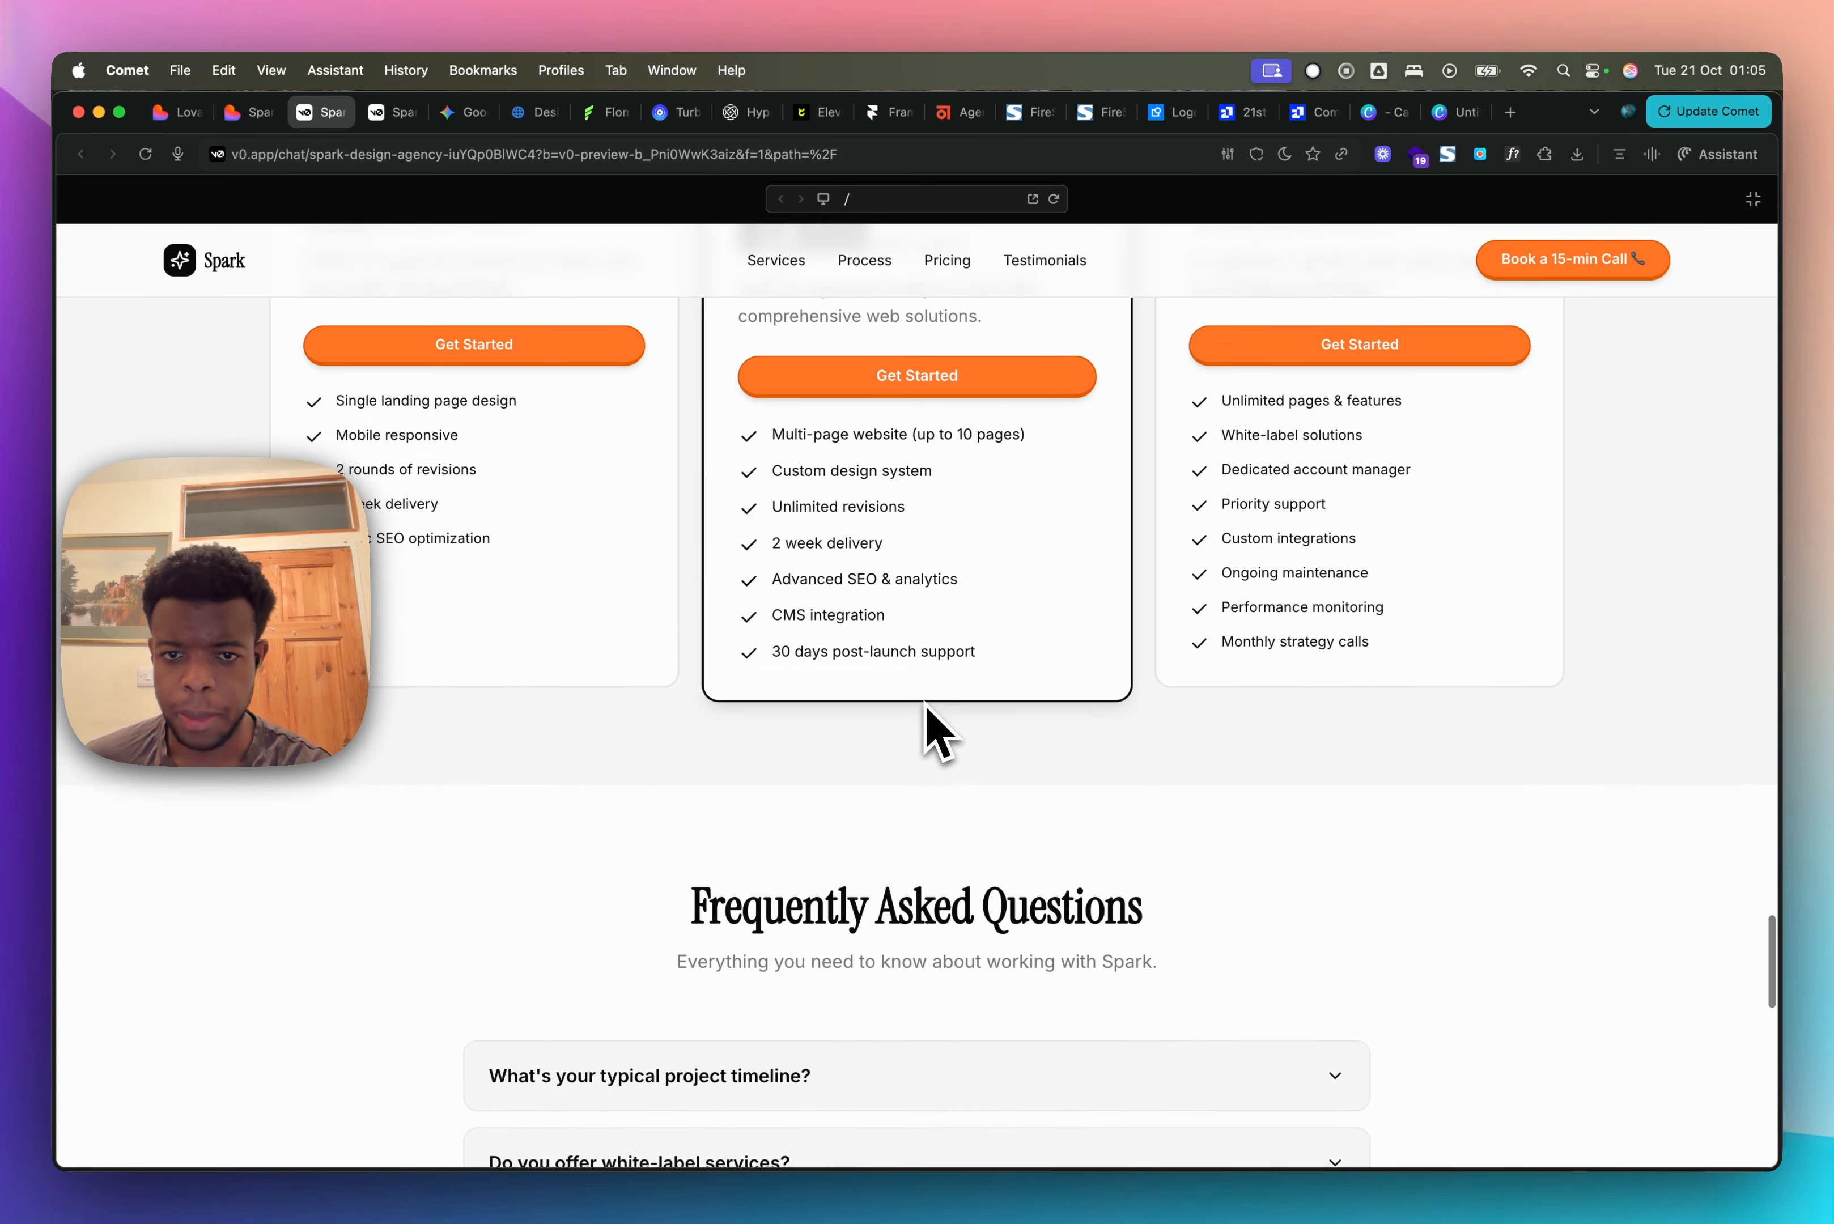
{"action": "scroll", "coordinate": [926, 705], "scroll_direction": "up", "scroll_amount": 15}
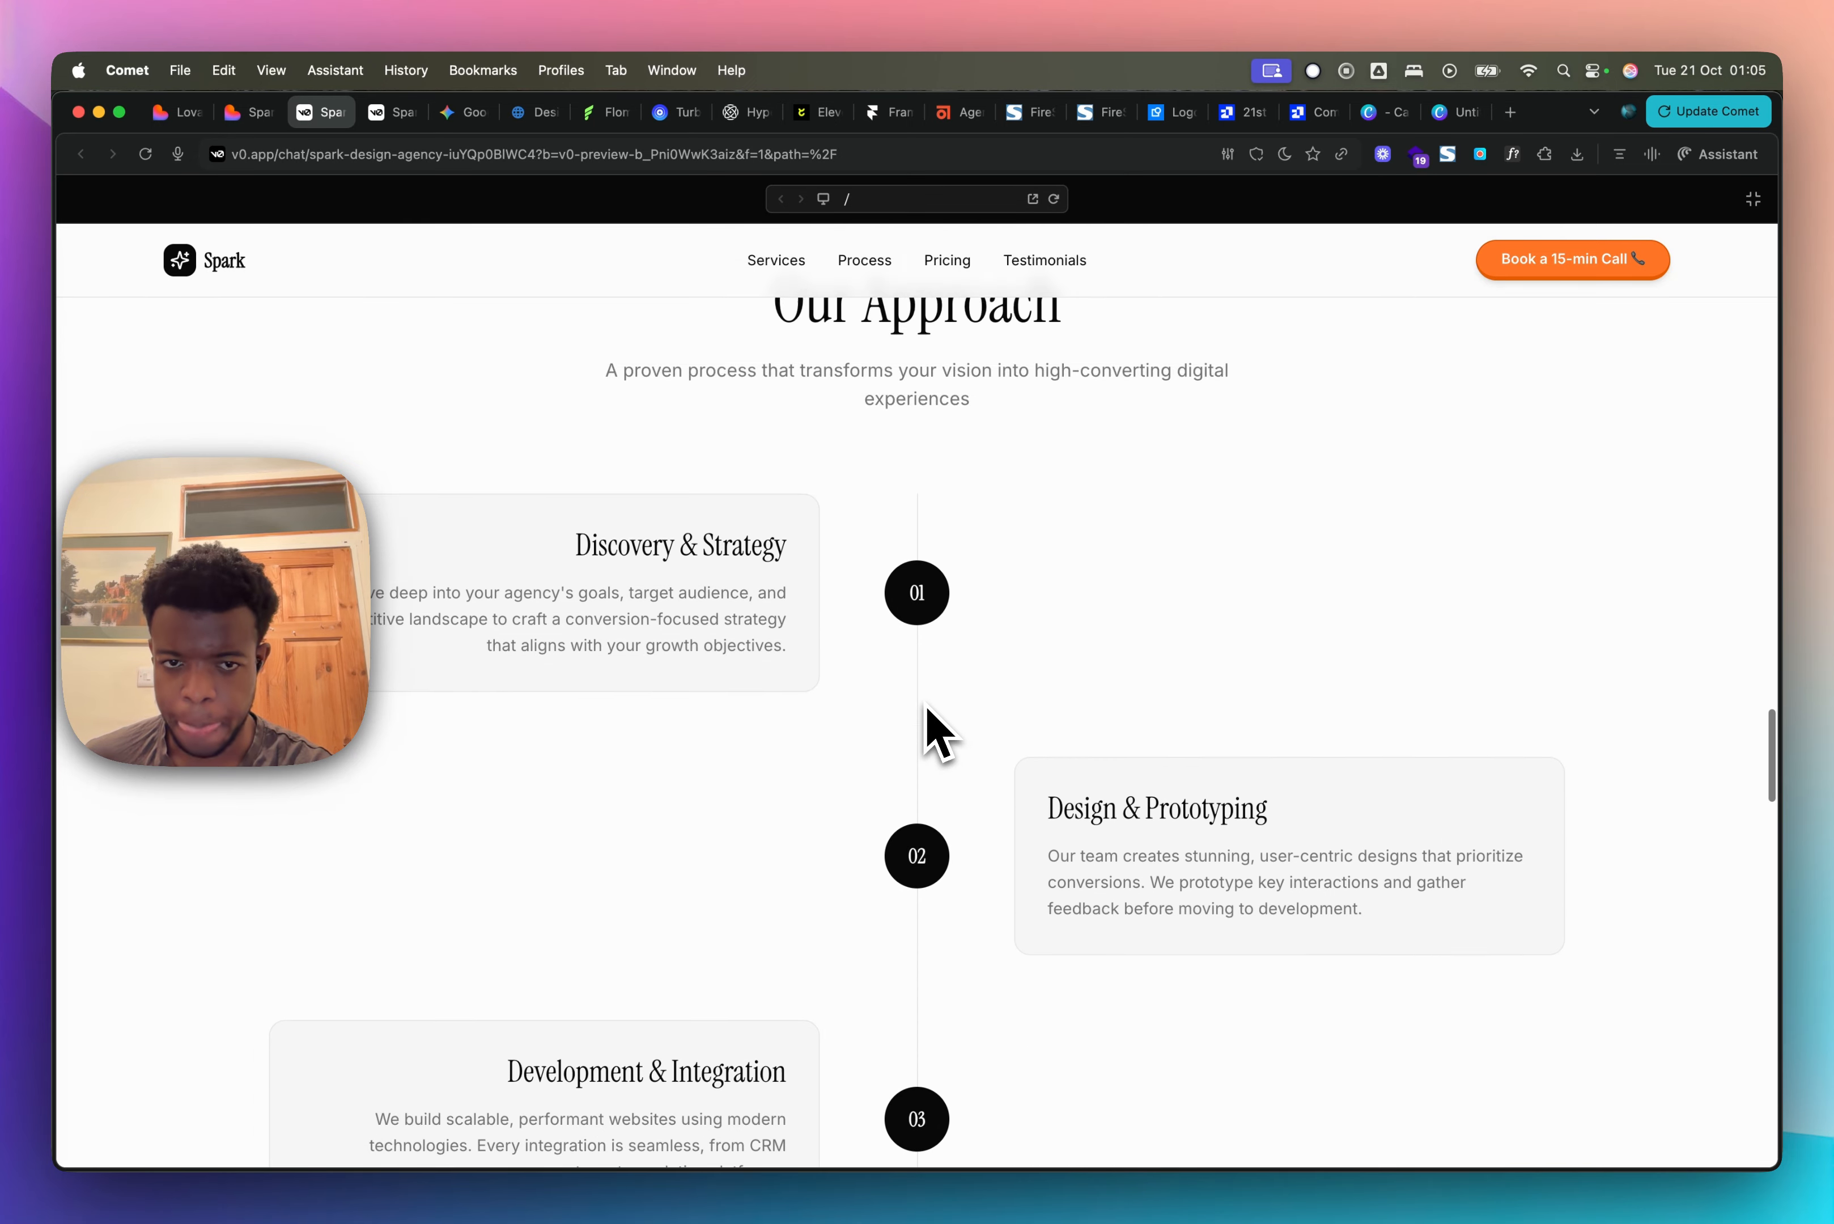
{"action": "scroll", "coordinate": [925, 704], "scroll_direction": "up", "scroll_amount": 5}
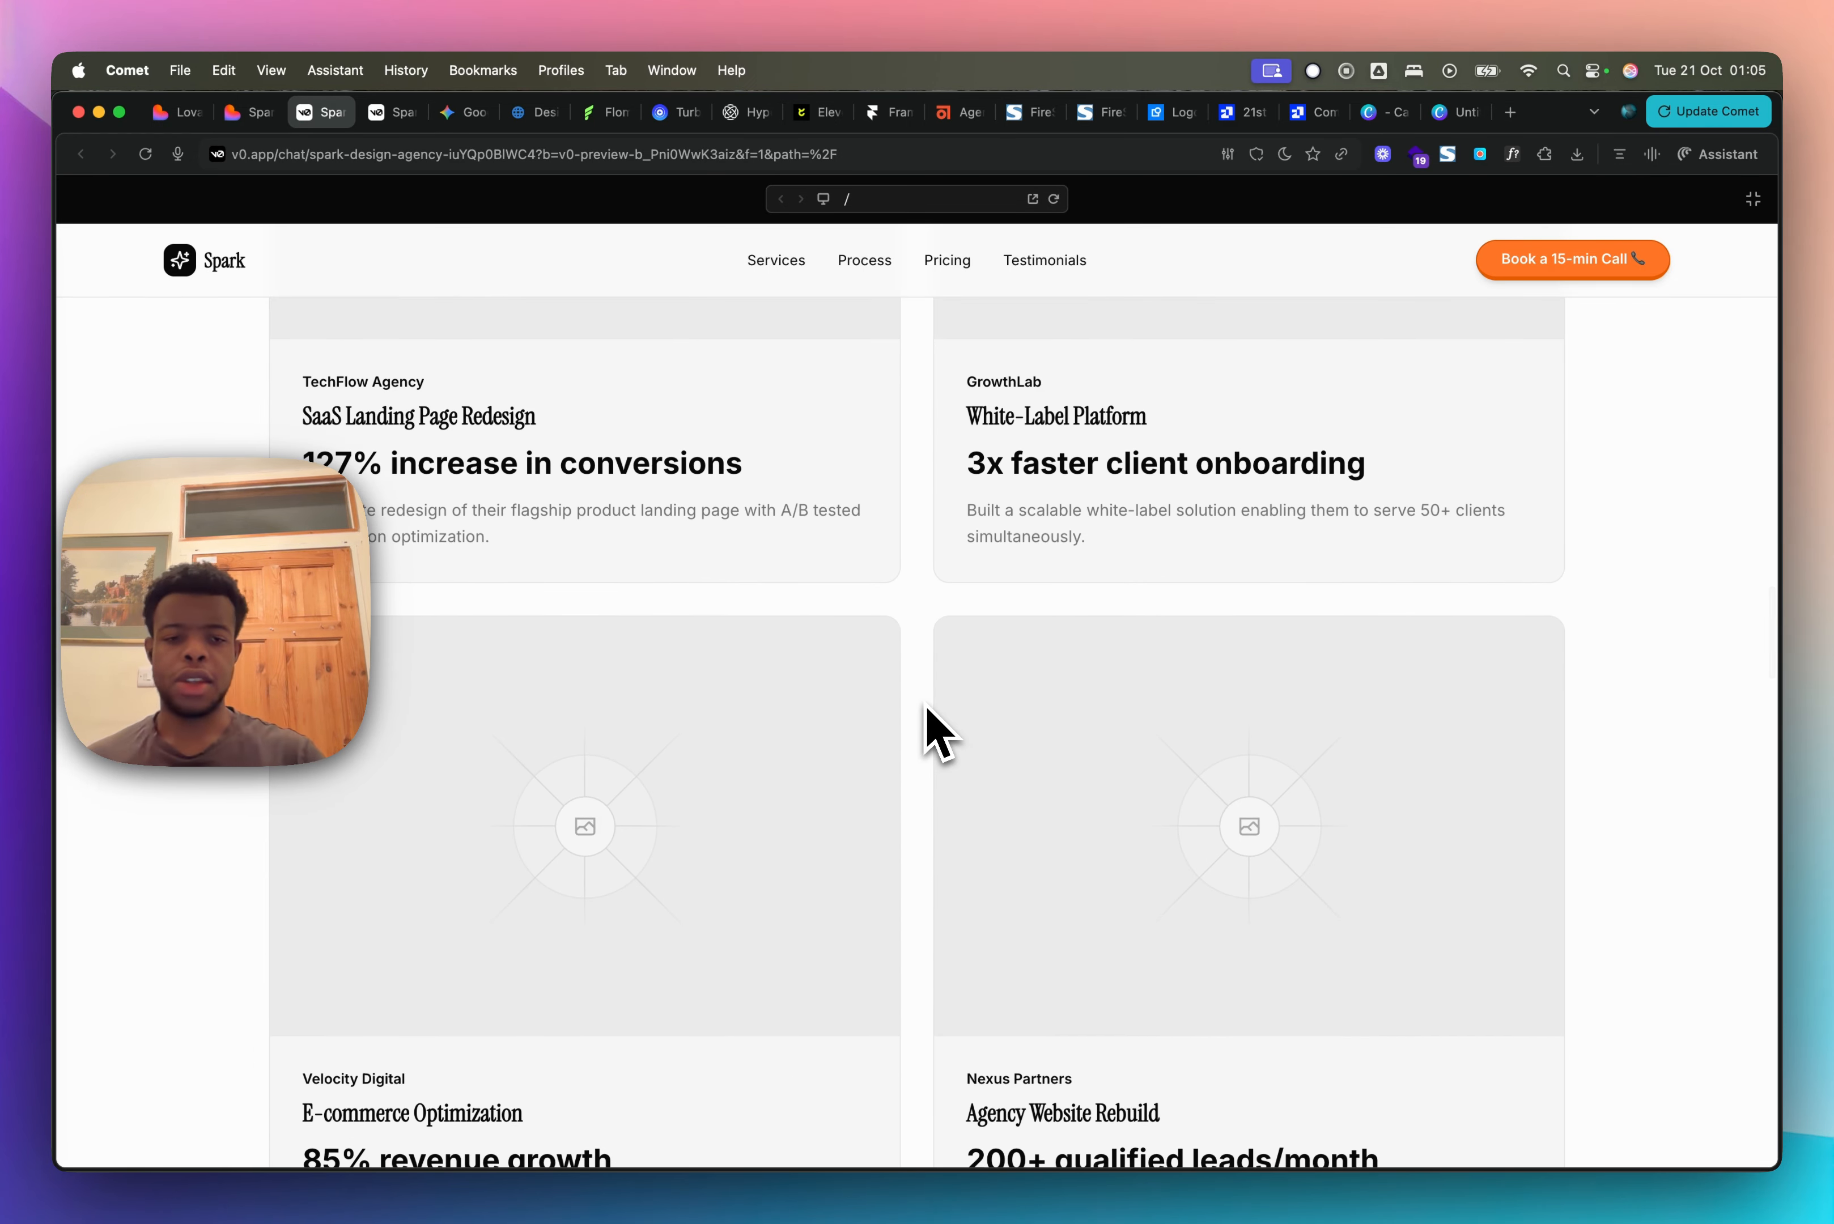